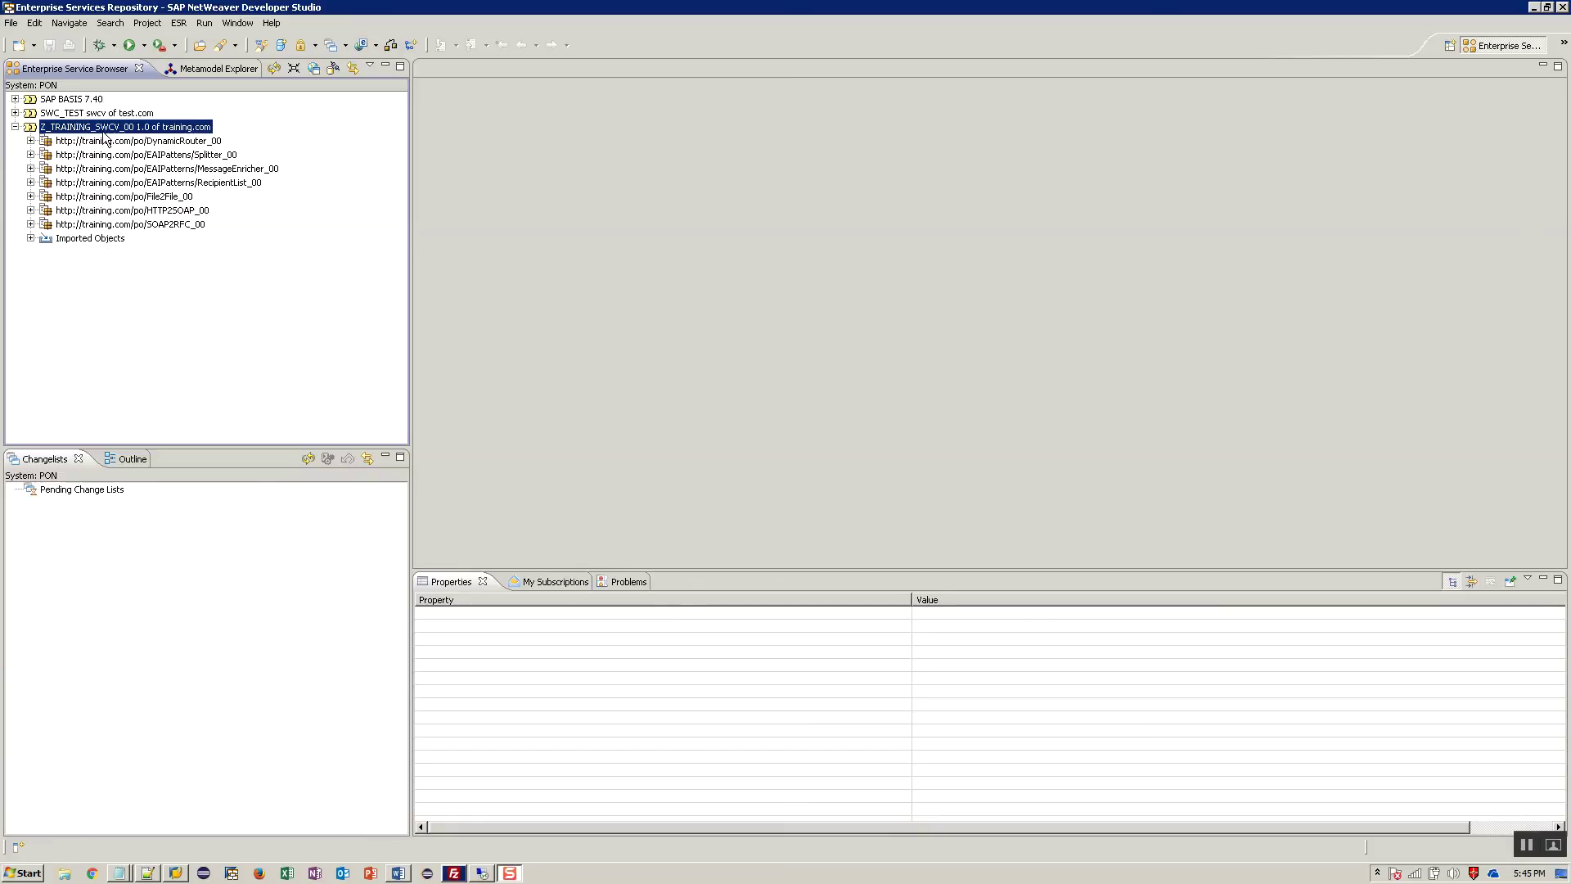
From Z_TRAINING_SWCV_00's namespace list, create a new change list named File2File_BPM_00
{"action": "right_click", "coordinate": [103, 133]}
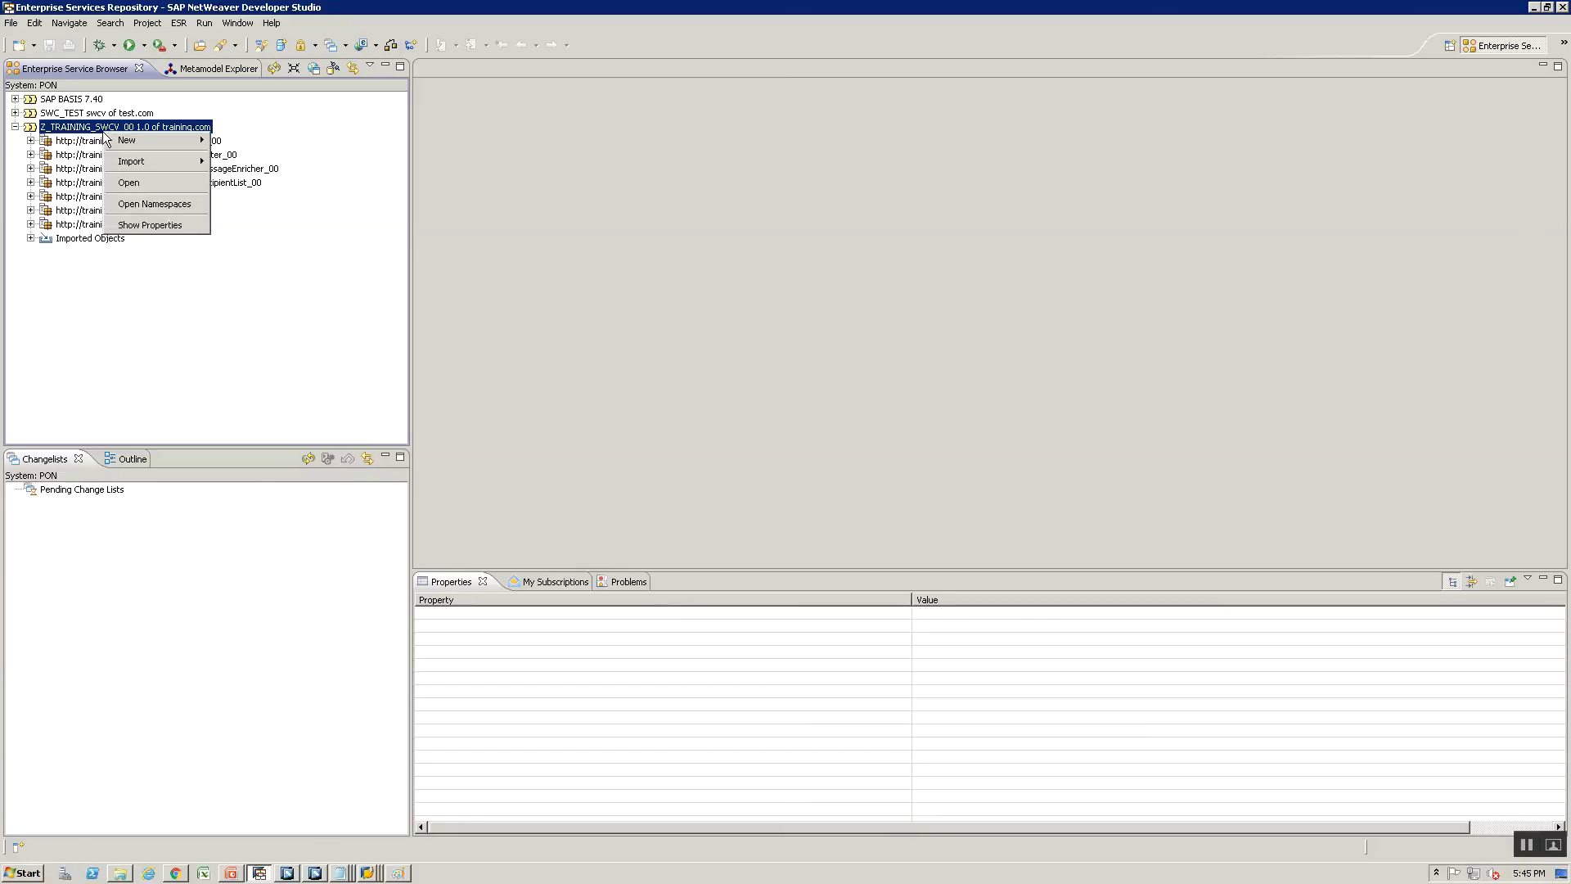
{"action": "left_click", "coordinate": [150, 203]}
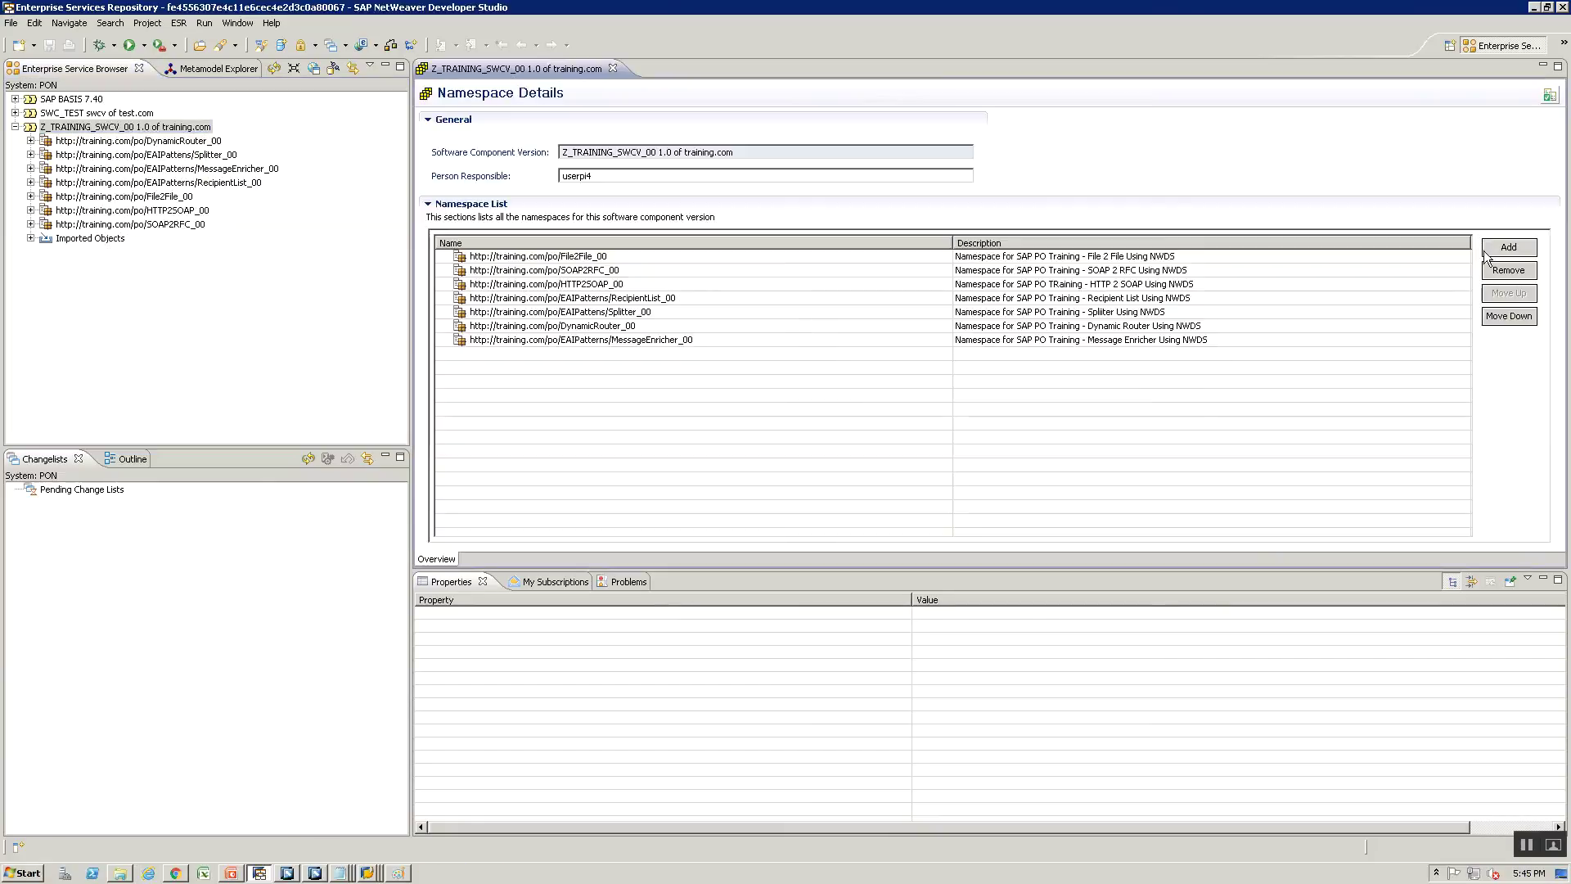
{"action": "left_click", "coordinate": [847, 514]}
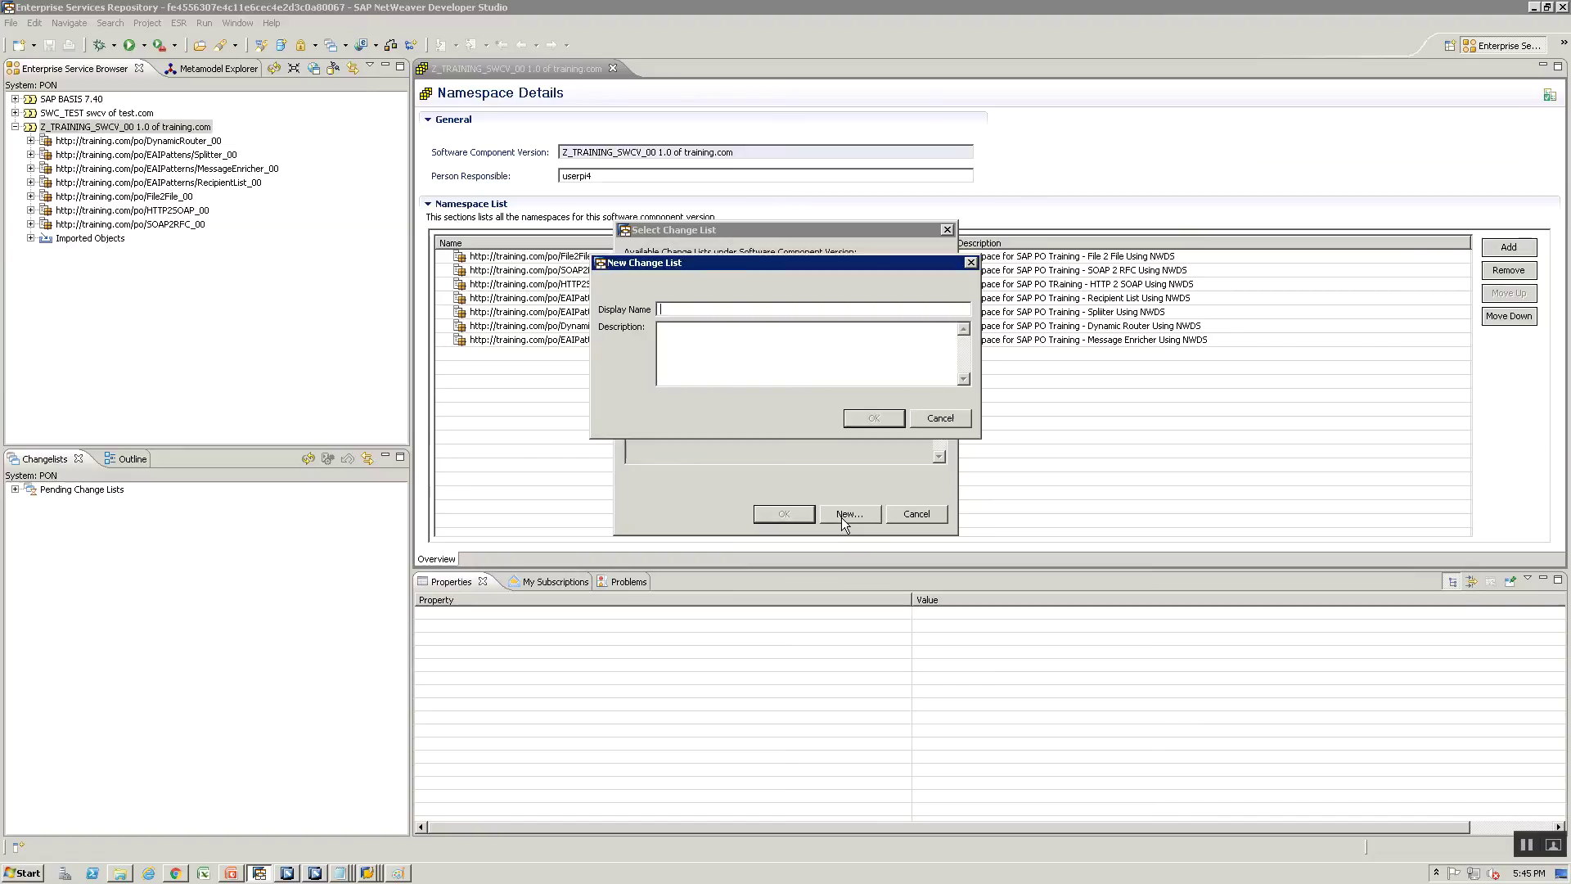
{"action": "type", "text": "File2File_BPM_00"}
{"action": "key", "text": "ctrl+a"}
{"action": "key", "text": "ctrl+c"}
{"action": "left_click", "coordinate": [853, 421]}
{"action": "left_click", "coordinate": [794, 519]}
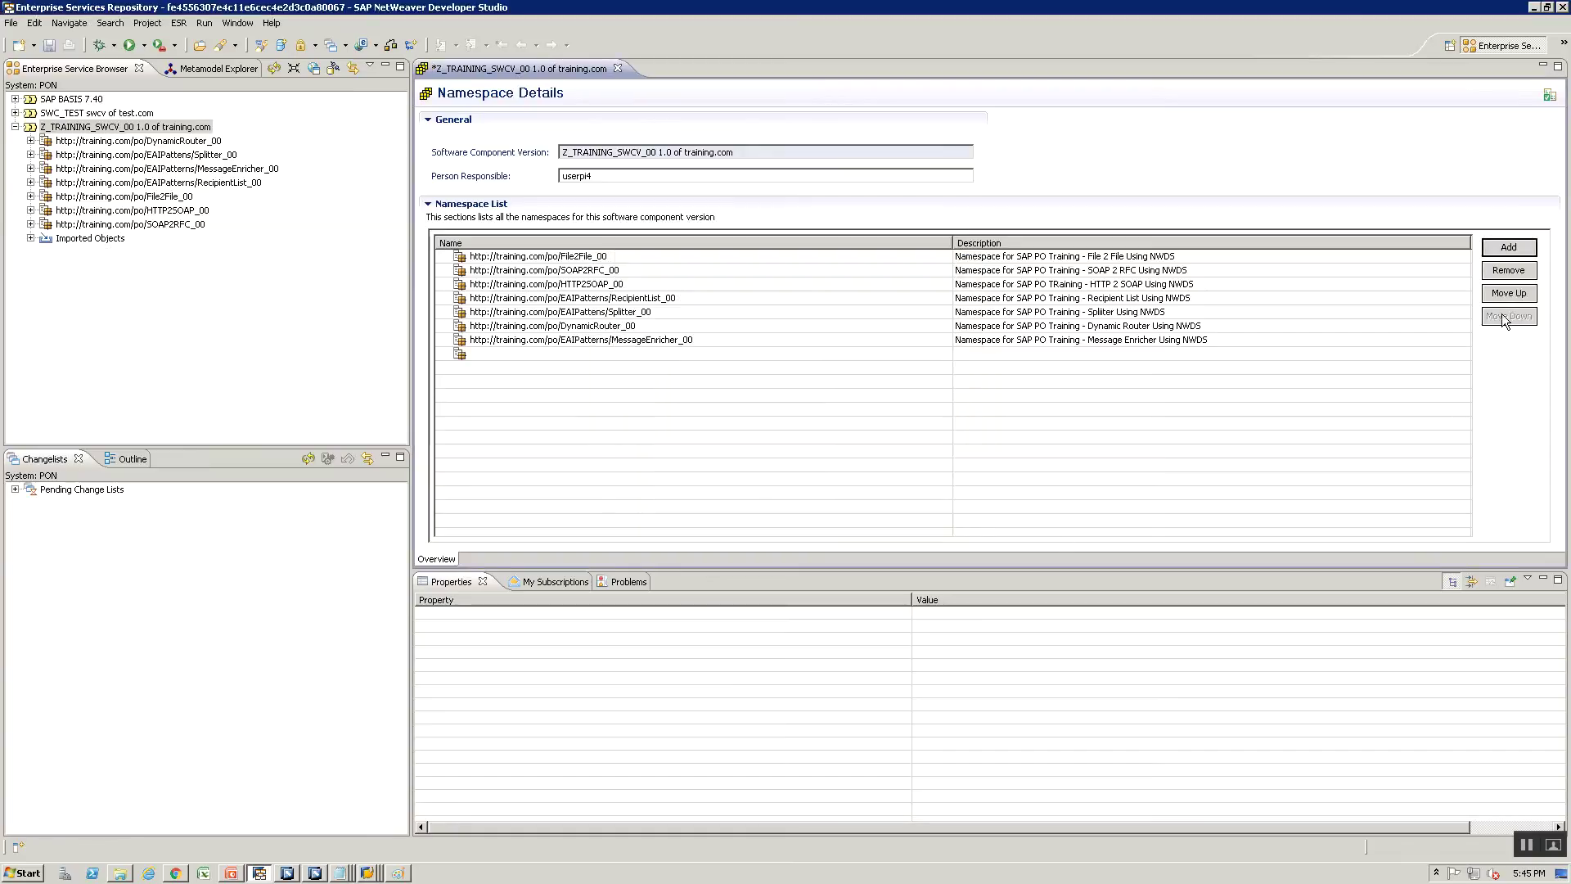
{"action": "left_click", "coordinate": [519, 349]}
{"action": "type", "text": "http://training.com/po/"}
{"action": "key", "text": "ctrl+v"}
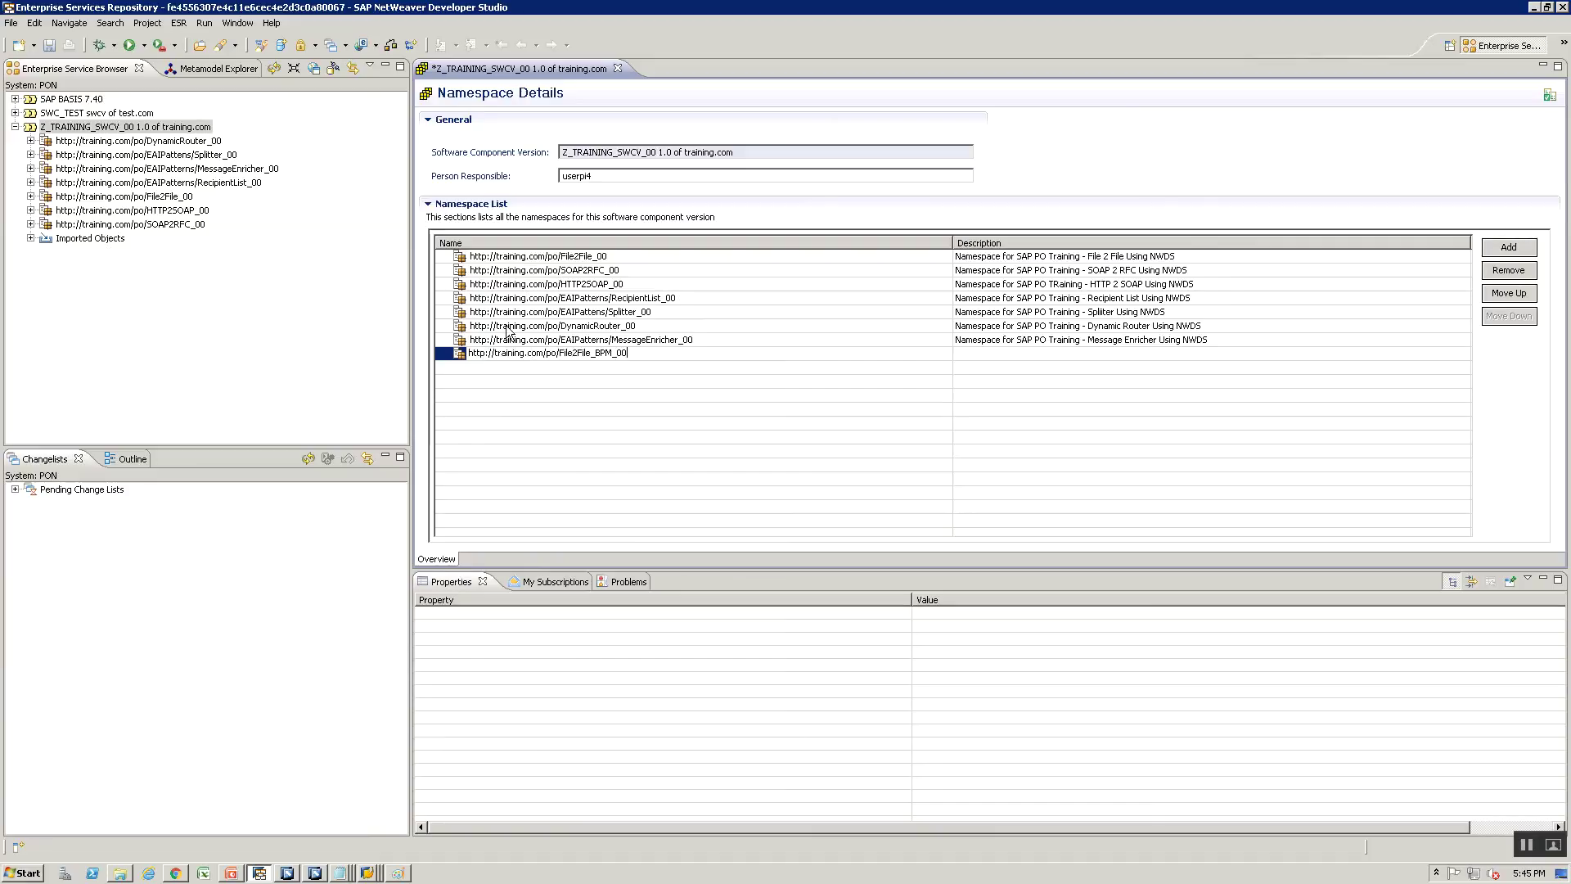
{"action": "left_click", "coordinate": [982, 358]}
{"action": "type", "text": "Namespace for S"}
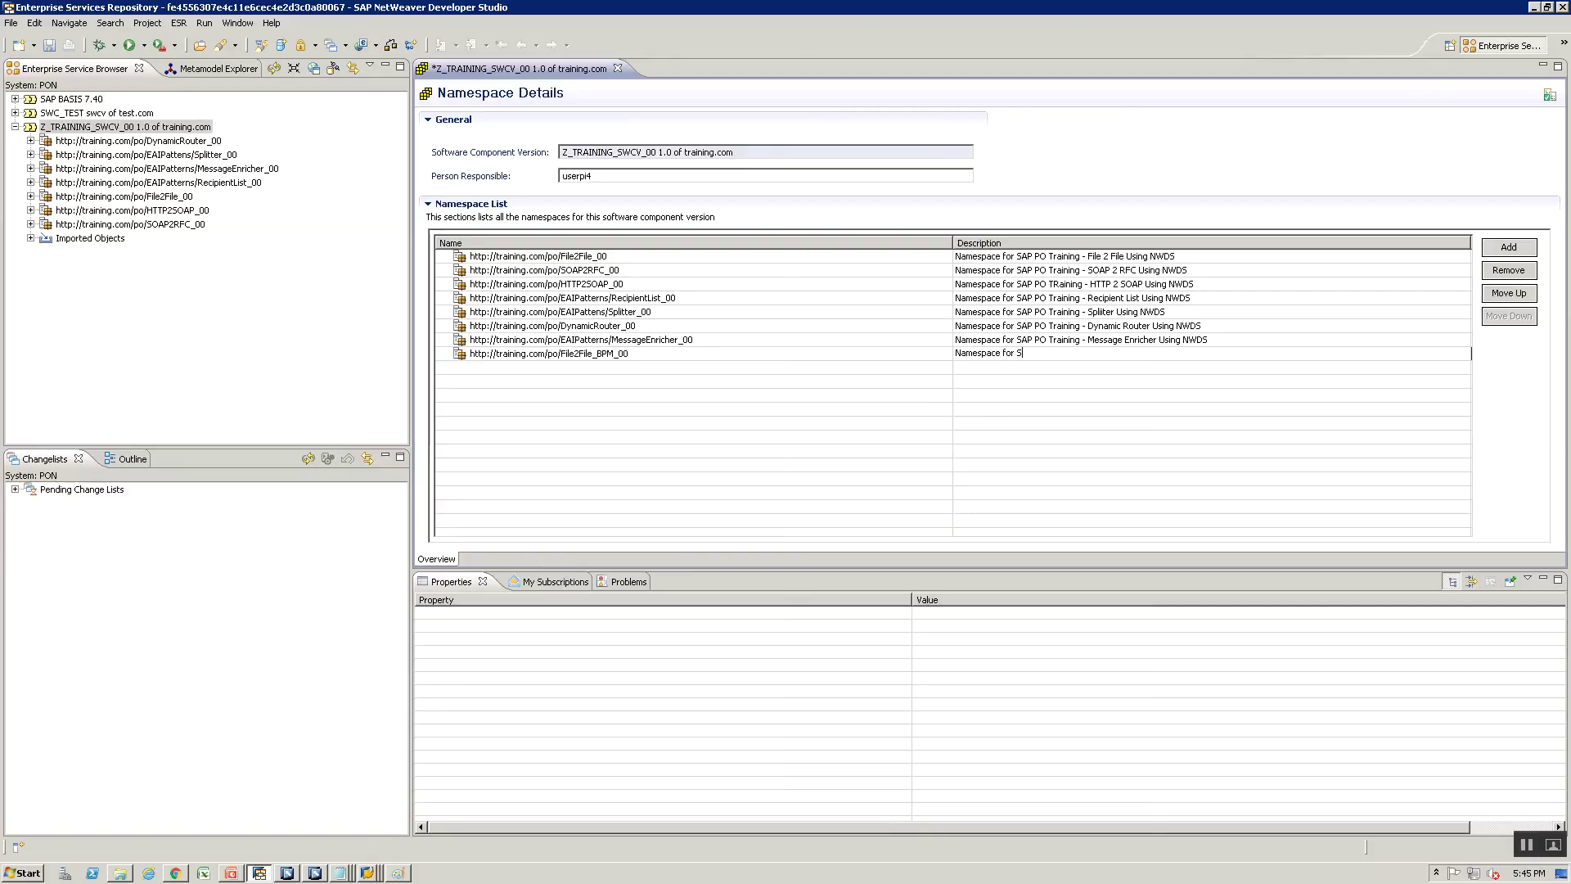
{"action": "type", "text": "AP PO Training -"}
{"action": "key", "text": "ctrl+v"}
{"action": "left_click", "coordinate": [612, 69]}
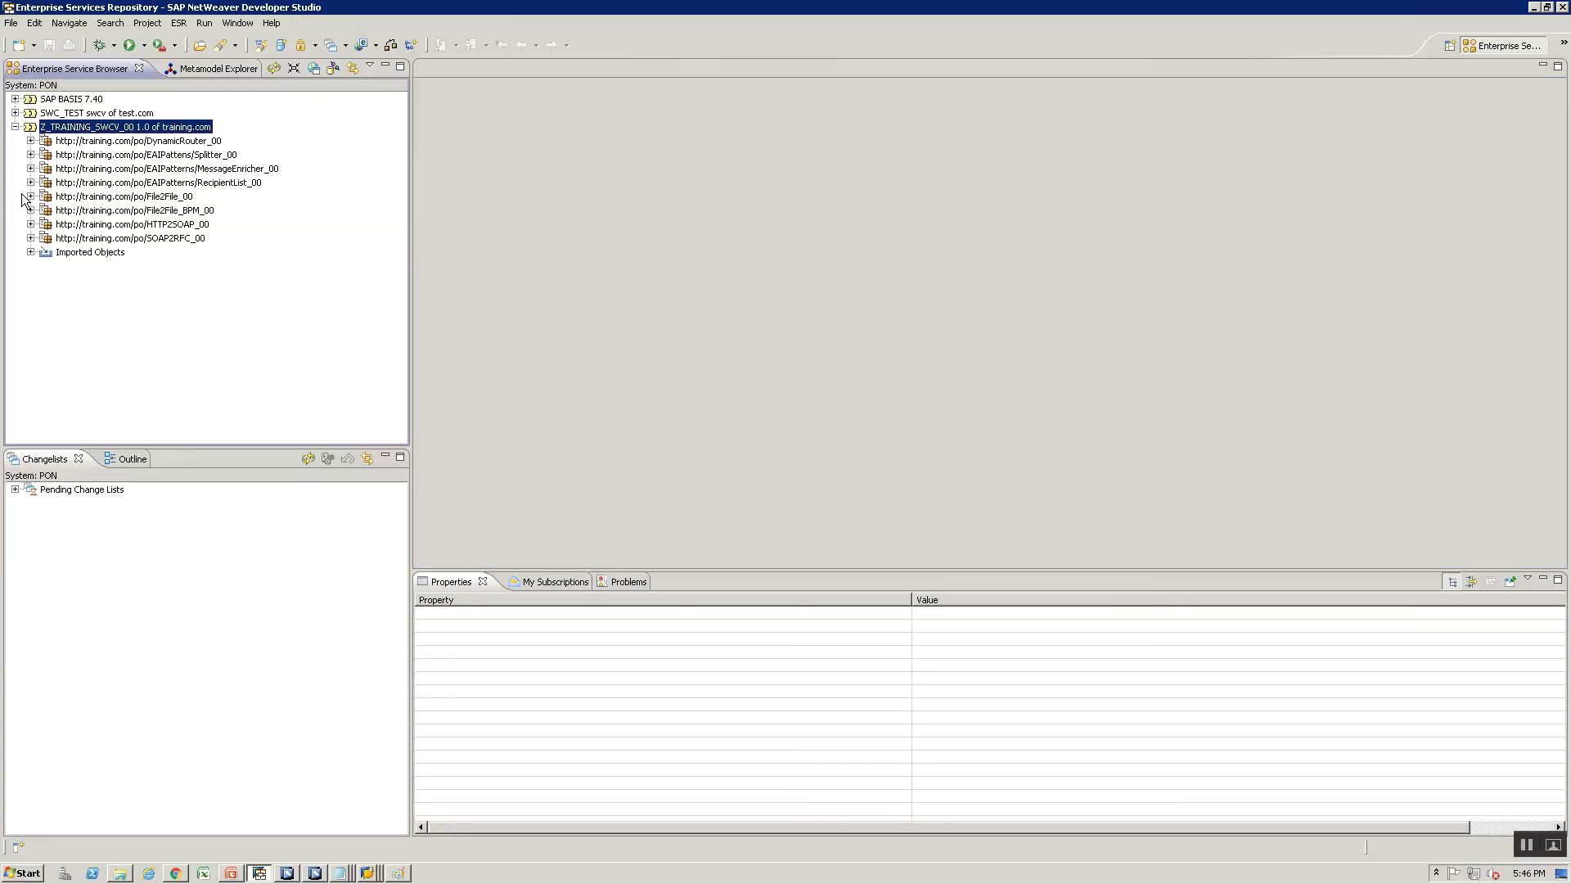
Create data type DT_File2File_BPM_00 under Data Types and record it in the File2File_BPM_00 change list
{"action": "left_click", "coordinate": [30, 211]}
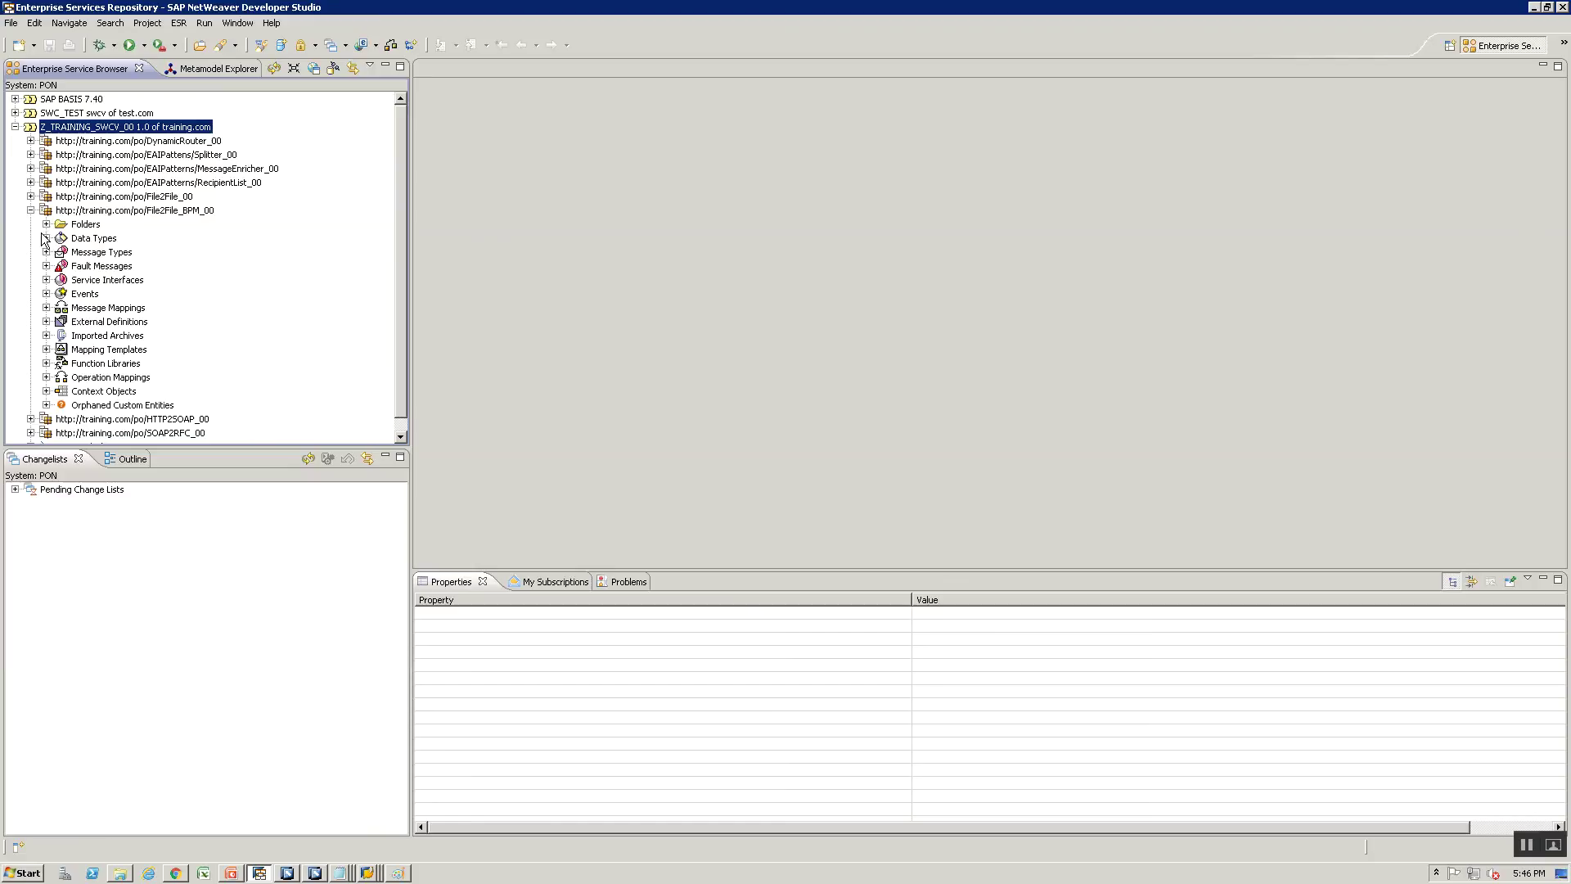
{"action": "left_click", "coordinate": [46, 238]}
{"action": "right_click", "coordinate": [95, 239]}
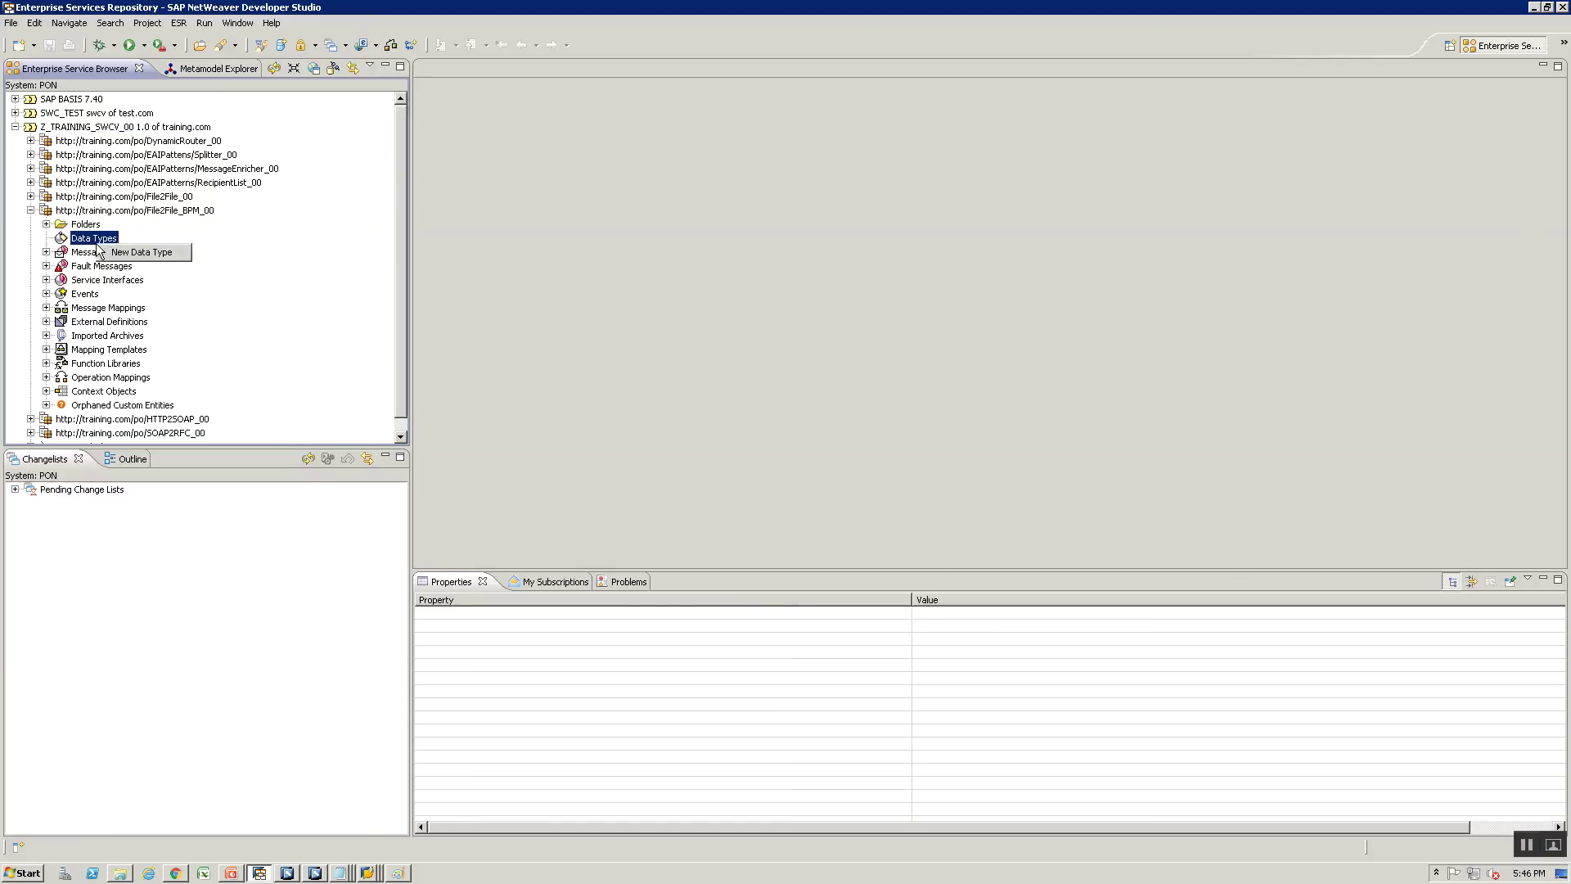
{"action": "left_click", "coordinate": [135, 252]}
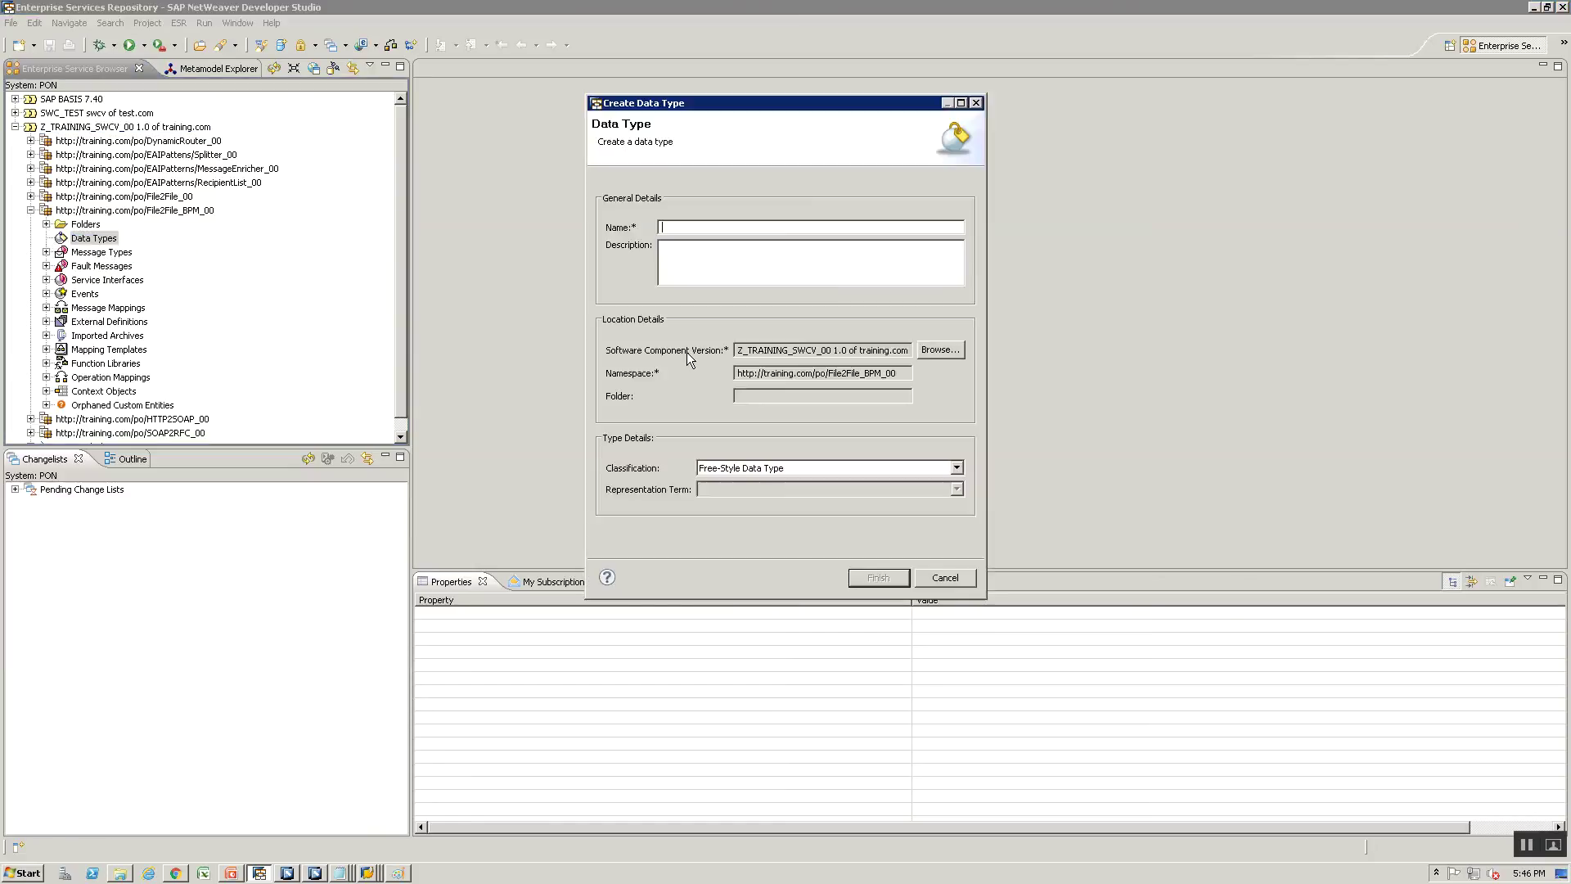
{"action": "type", "text": "DT_Src_"}
{"action": "key", "text": "BackSpace"}
{"action": "key", "text": "BackSpace"}
{"action": "key", "text": "BackSpace"}
{"action": "type", "text": "File2File_BPM_00"}
{"action": "key", "text": "Return"}
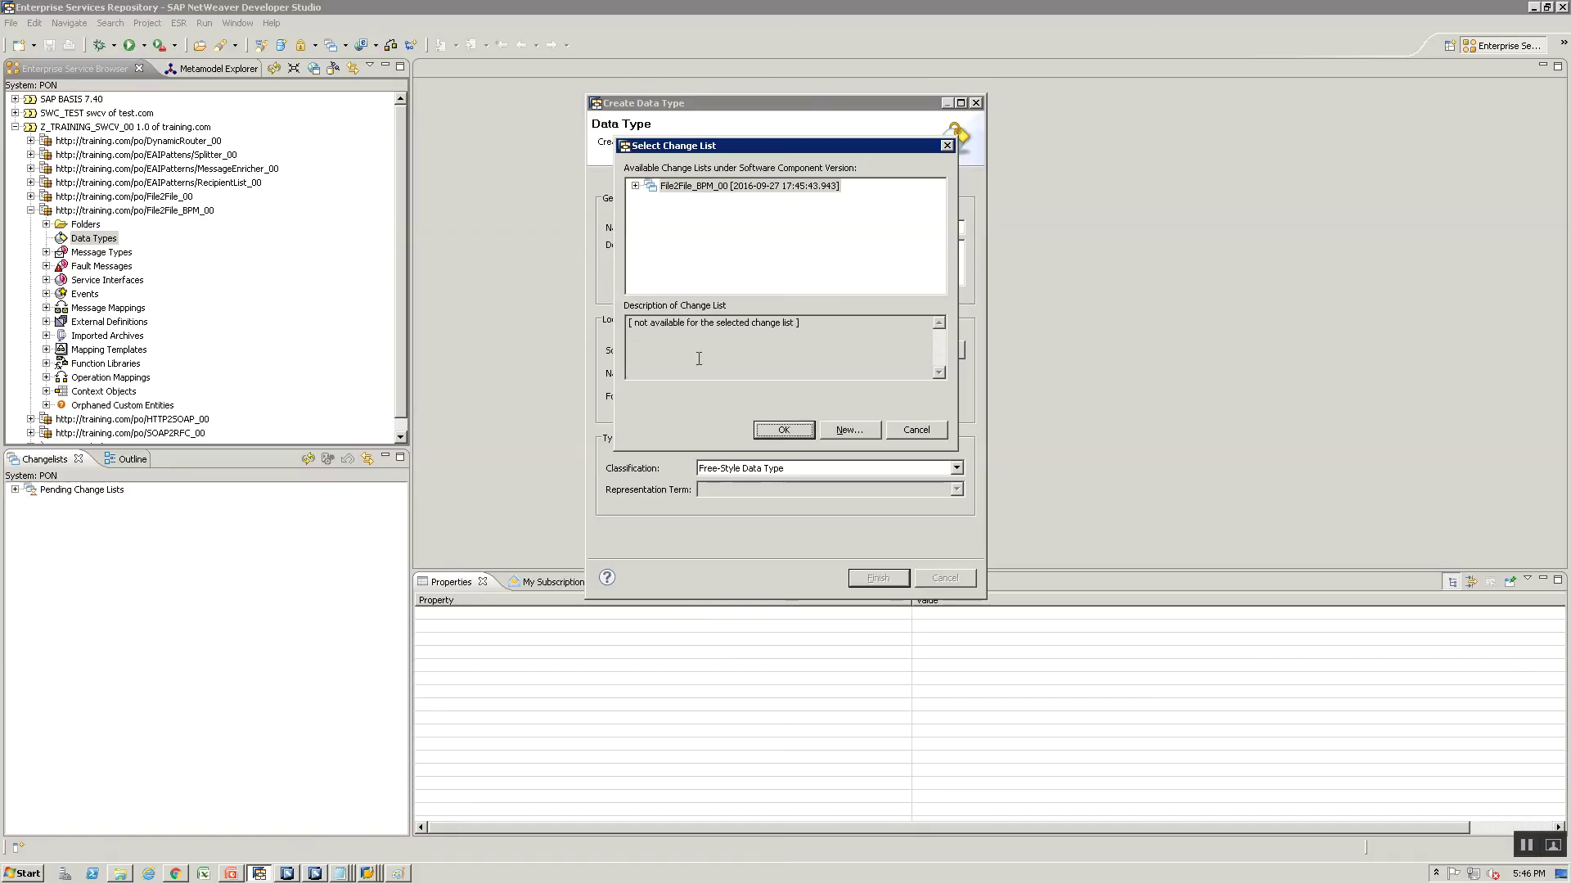
{"action": "left_click", "coordinate": [769, 430]}
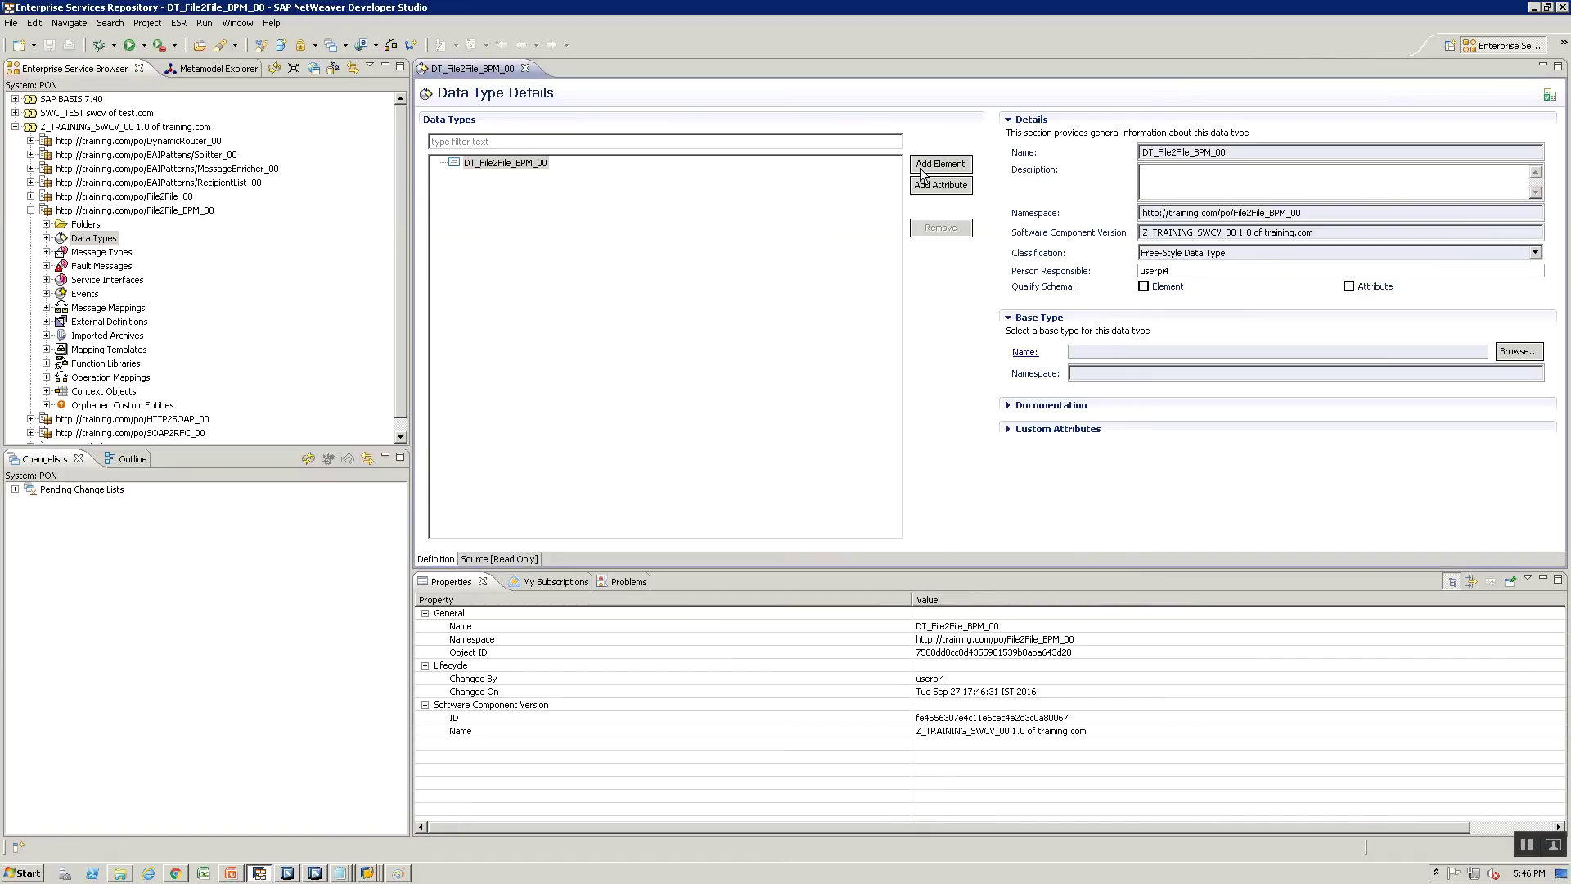
Add a Name element of type string, removing a stray child element
{"action": "left_click", "coordinate": [922, 167]}
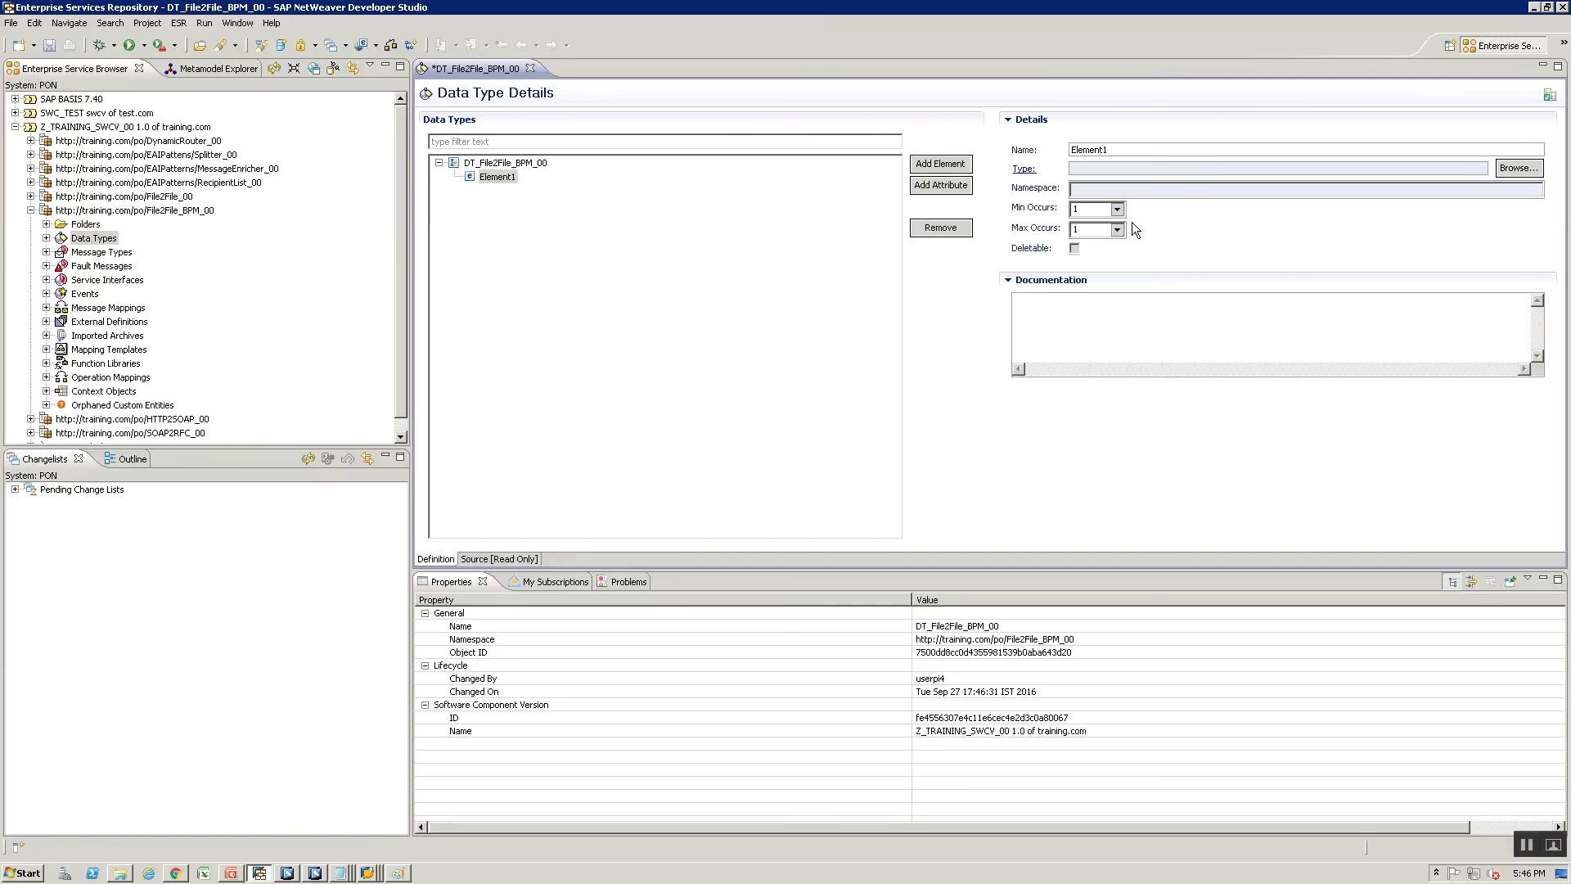
{"action": "double_click", "coordinate": [1119, 150]}
{"action": "type", "text": "Name"}
{"action": "left_click", "coordinate": [1535, 168]}
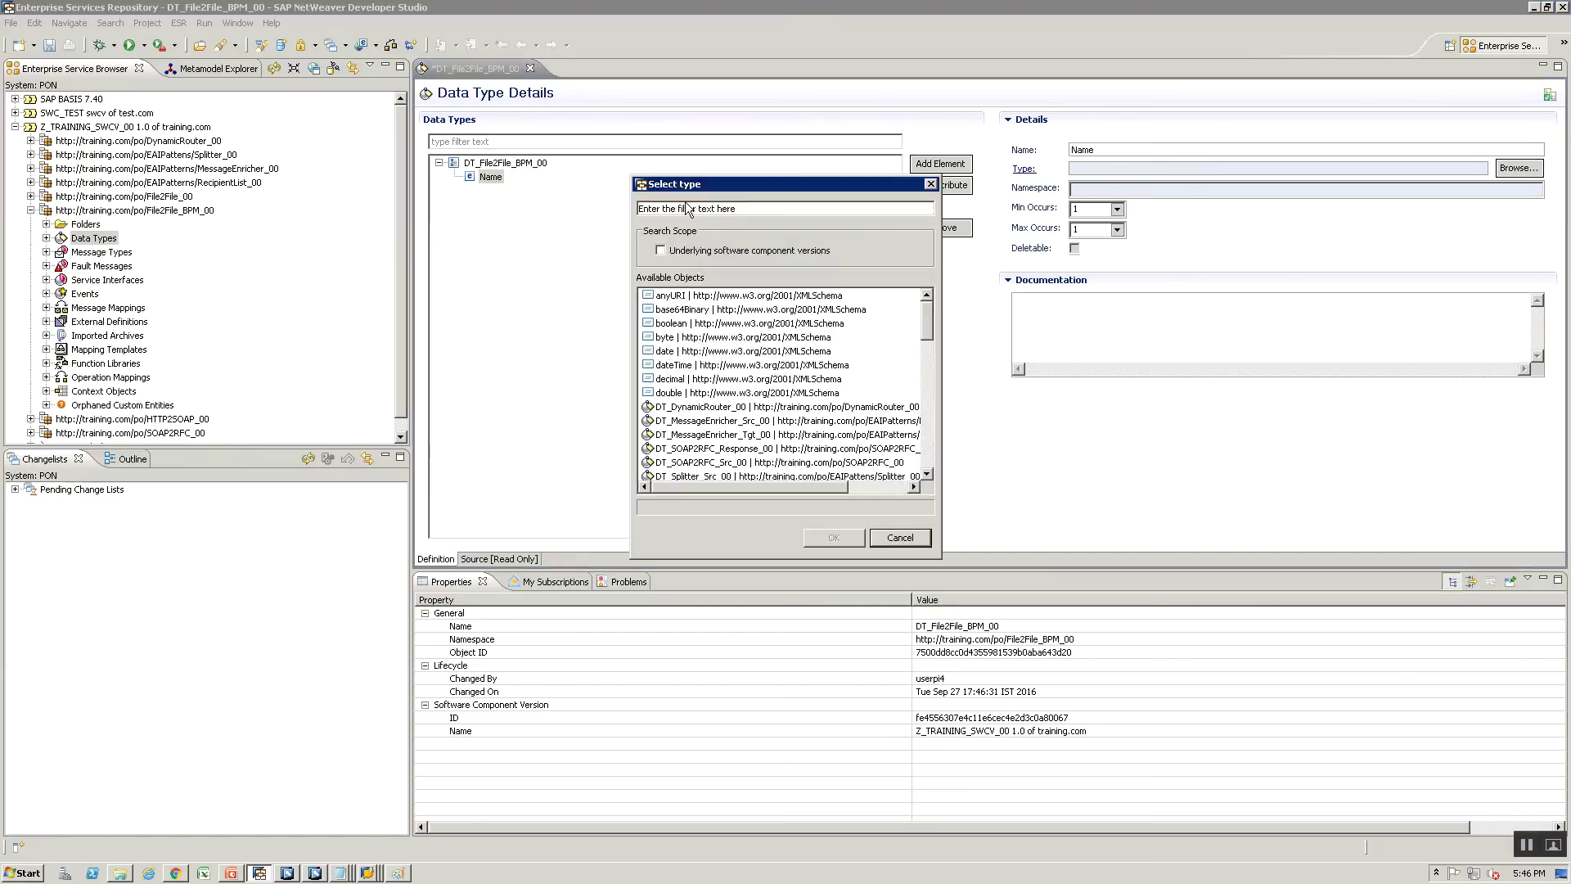
{"action": "type", "text": "String"}
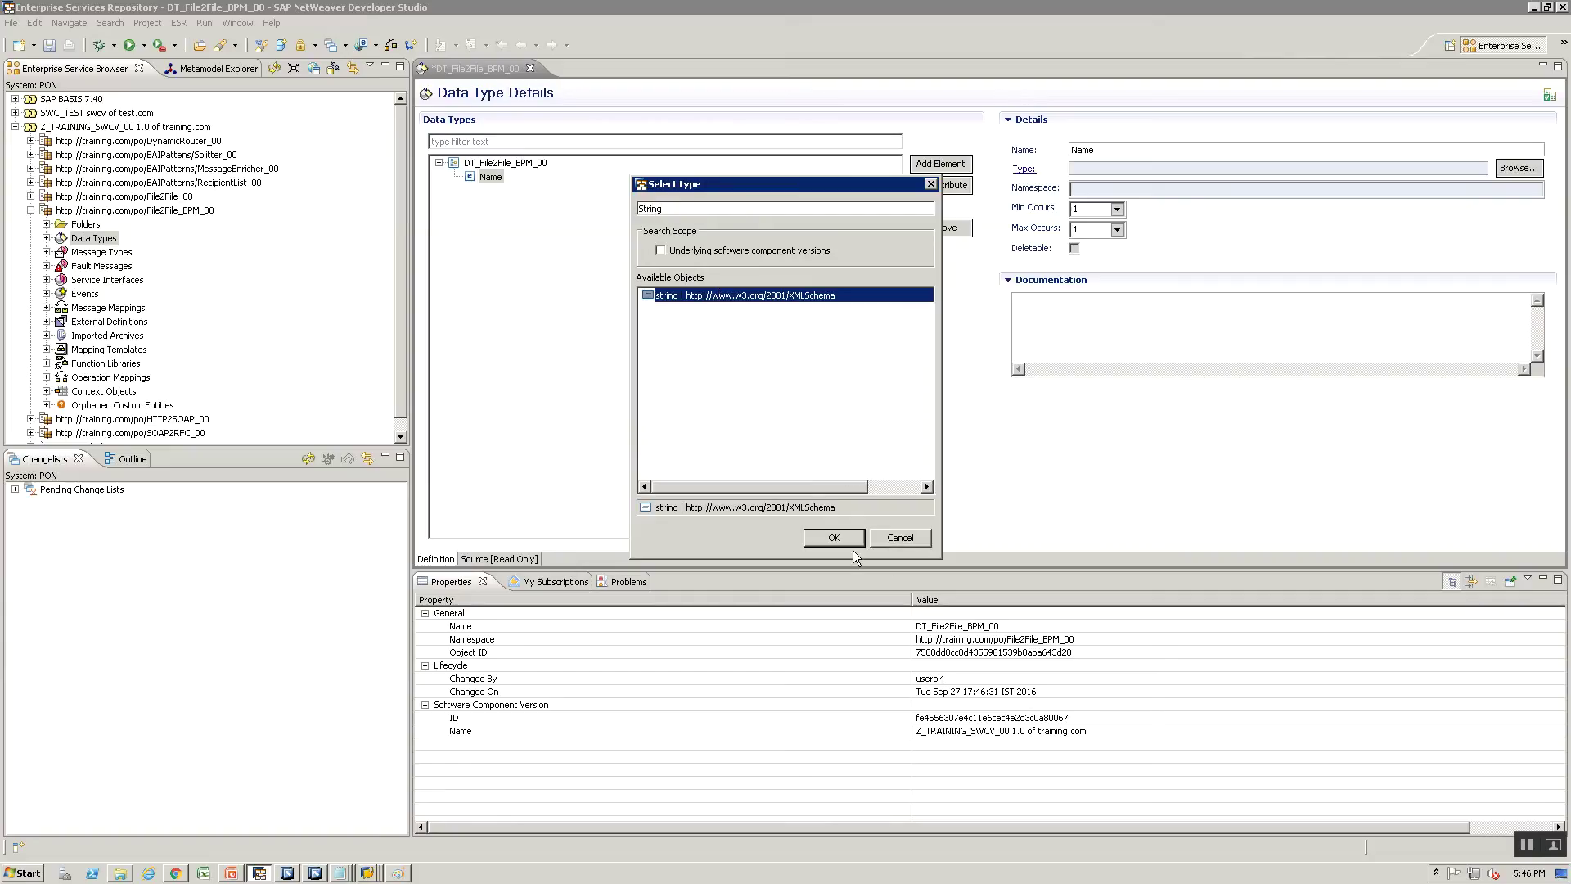
{"action": "left_click", "coordinate": [843, 541]}
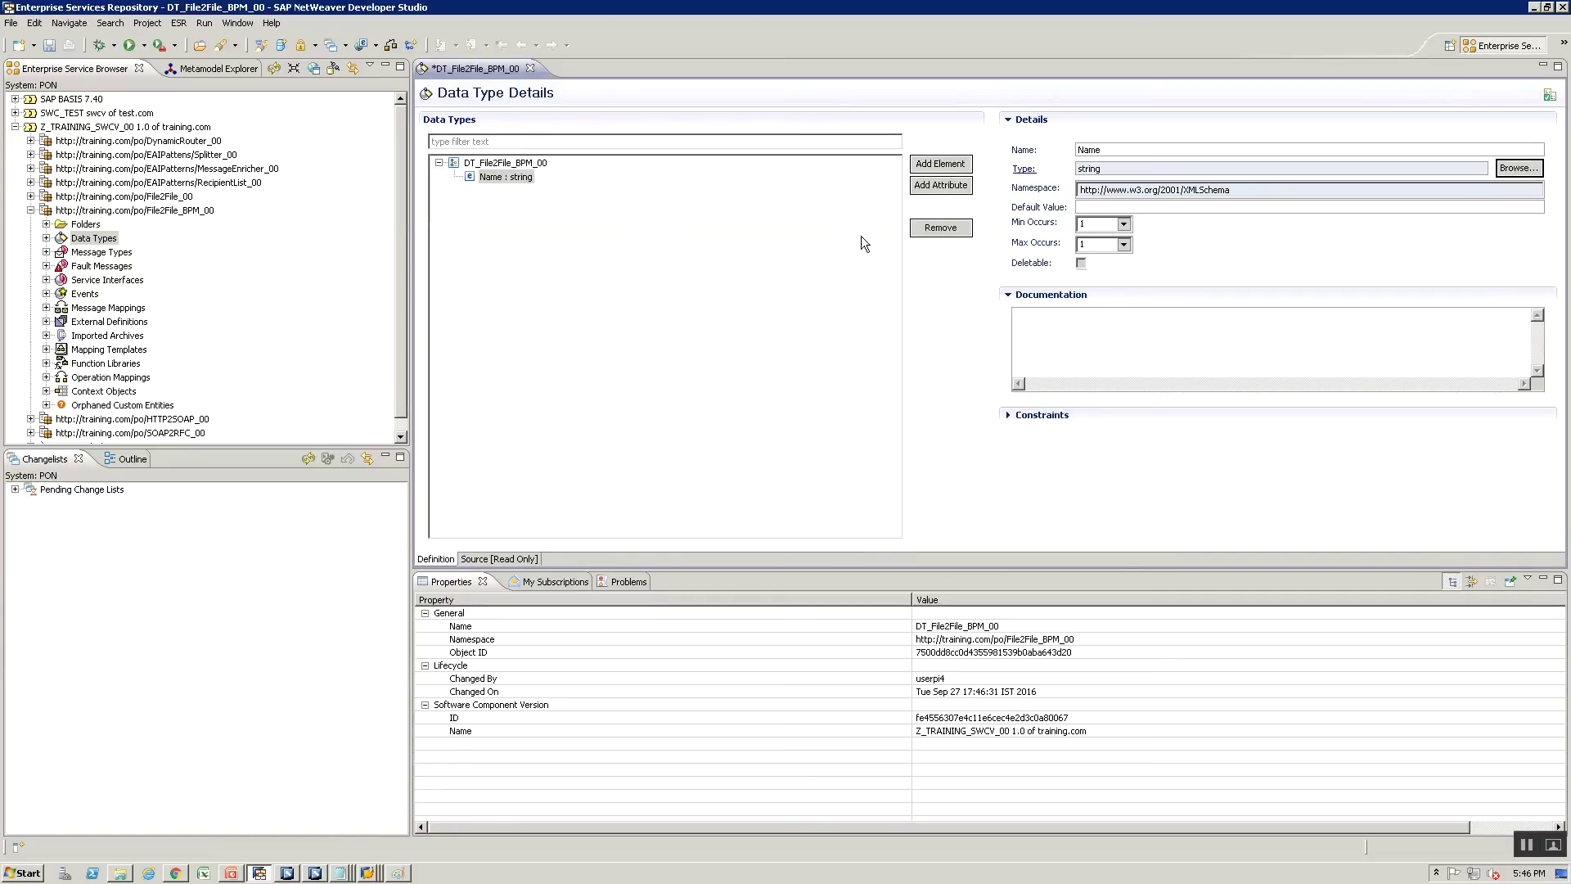
{"action": "left_click", "coordinate": [940, 164]}
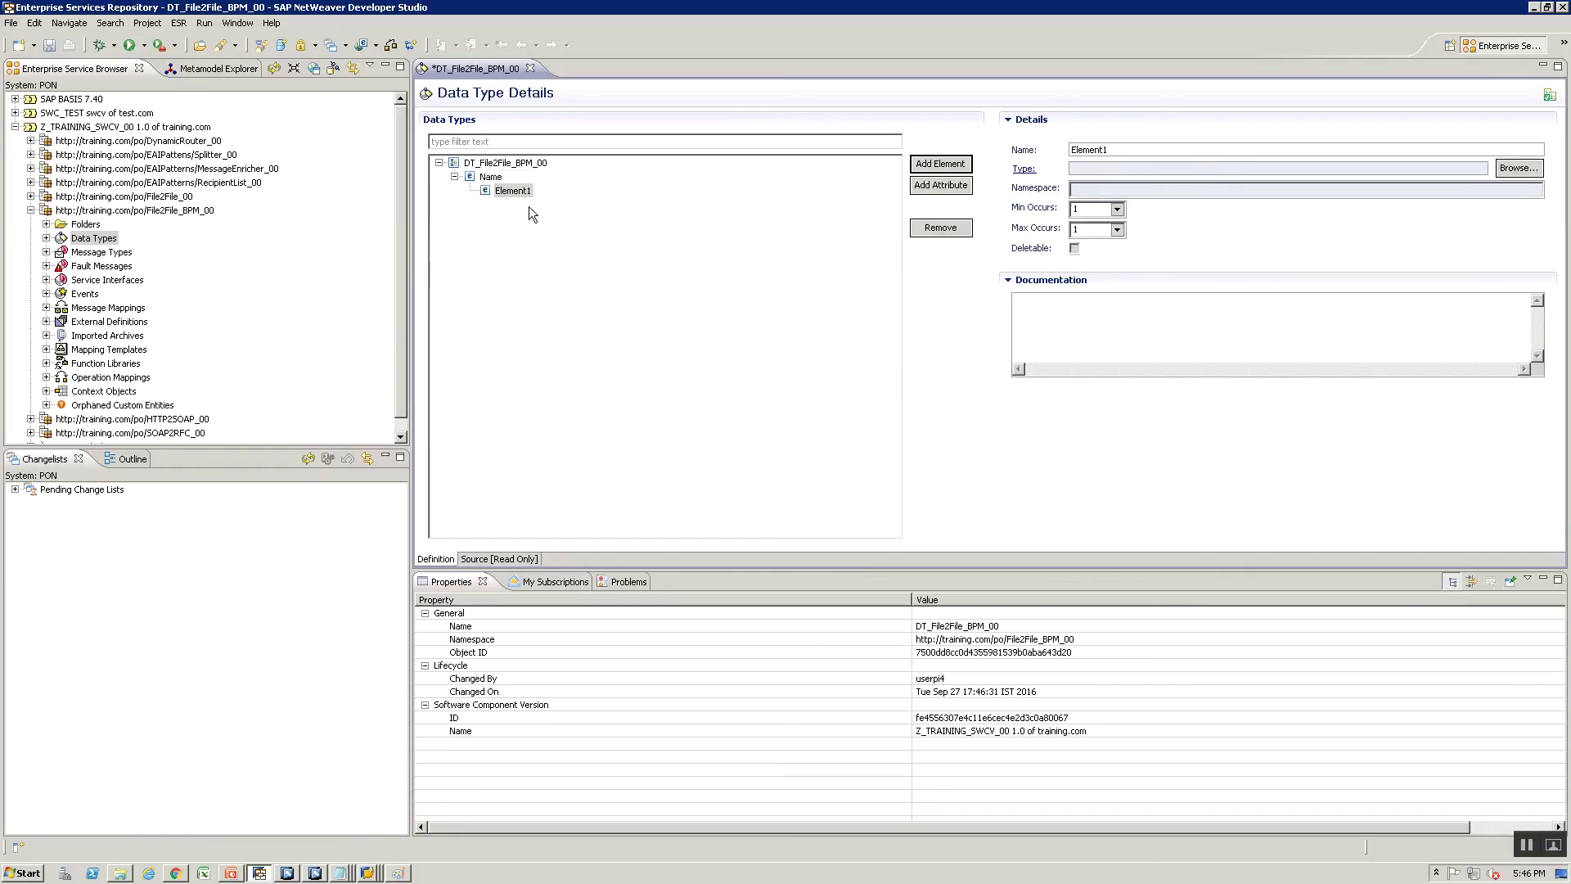
{"action": "left_click", "coordinate": [933, 228]}
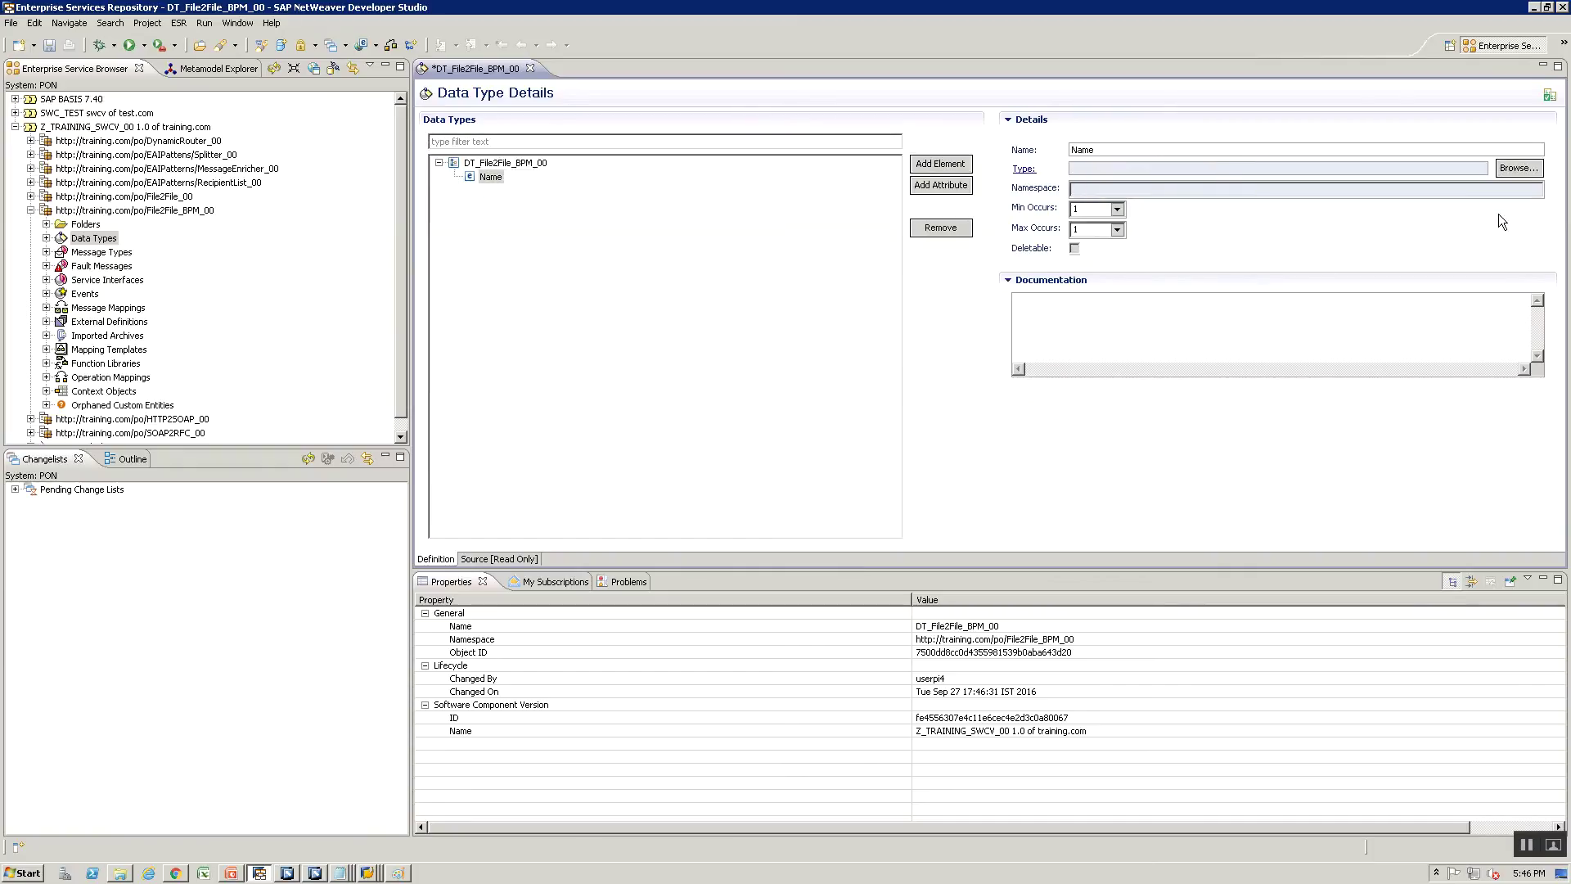
{"action": "left_click", "coordinate": [1517, 170]}
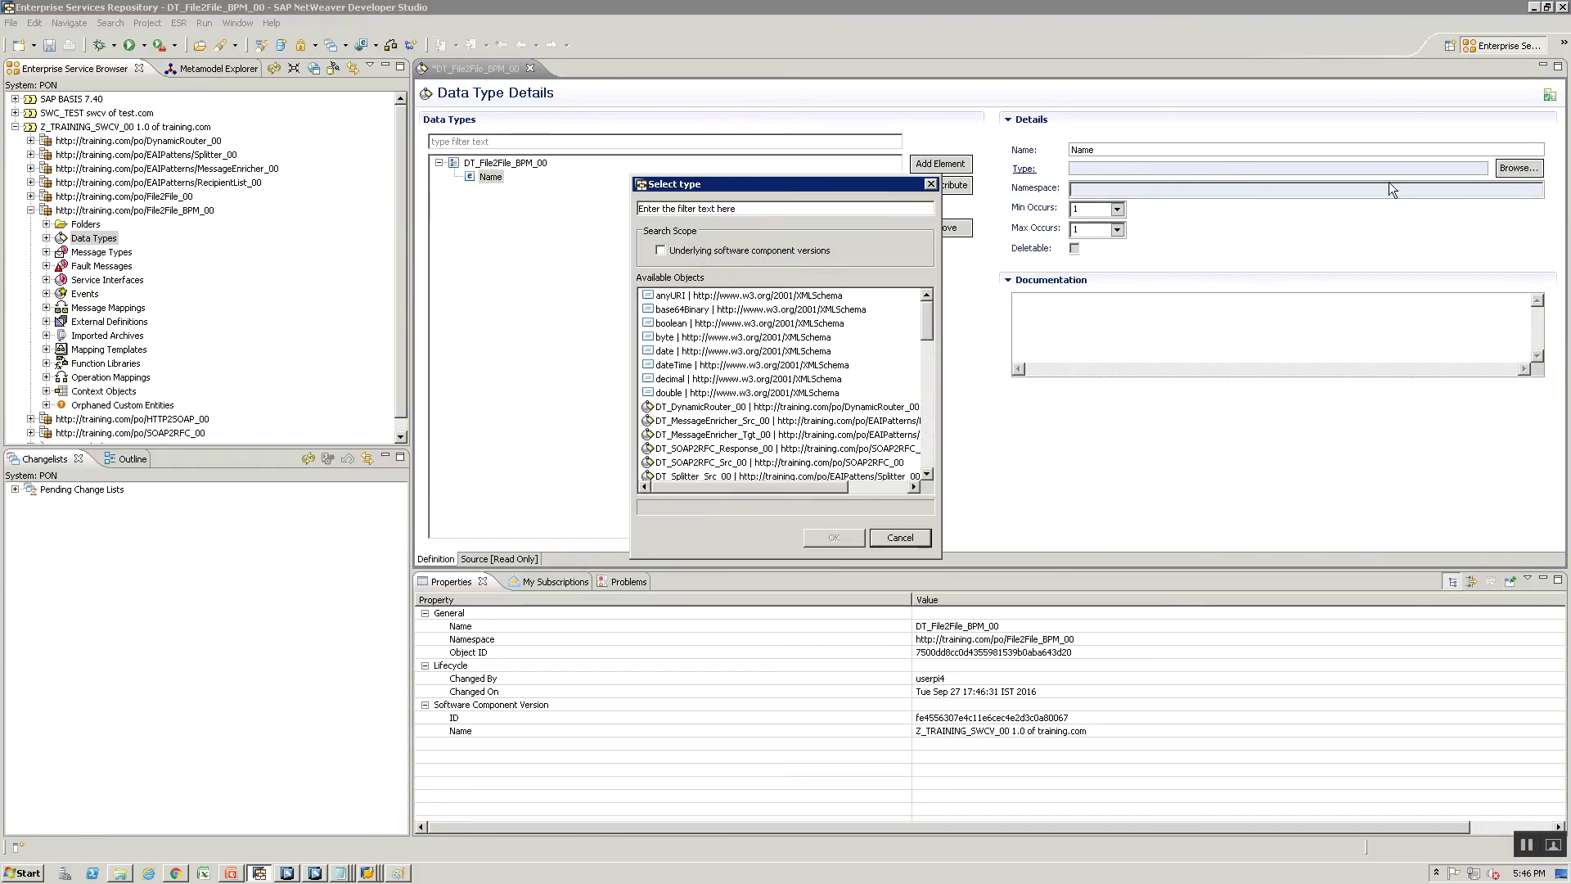
{"action": "type", "text": "String"}
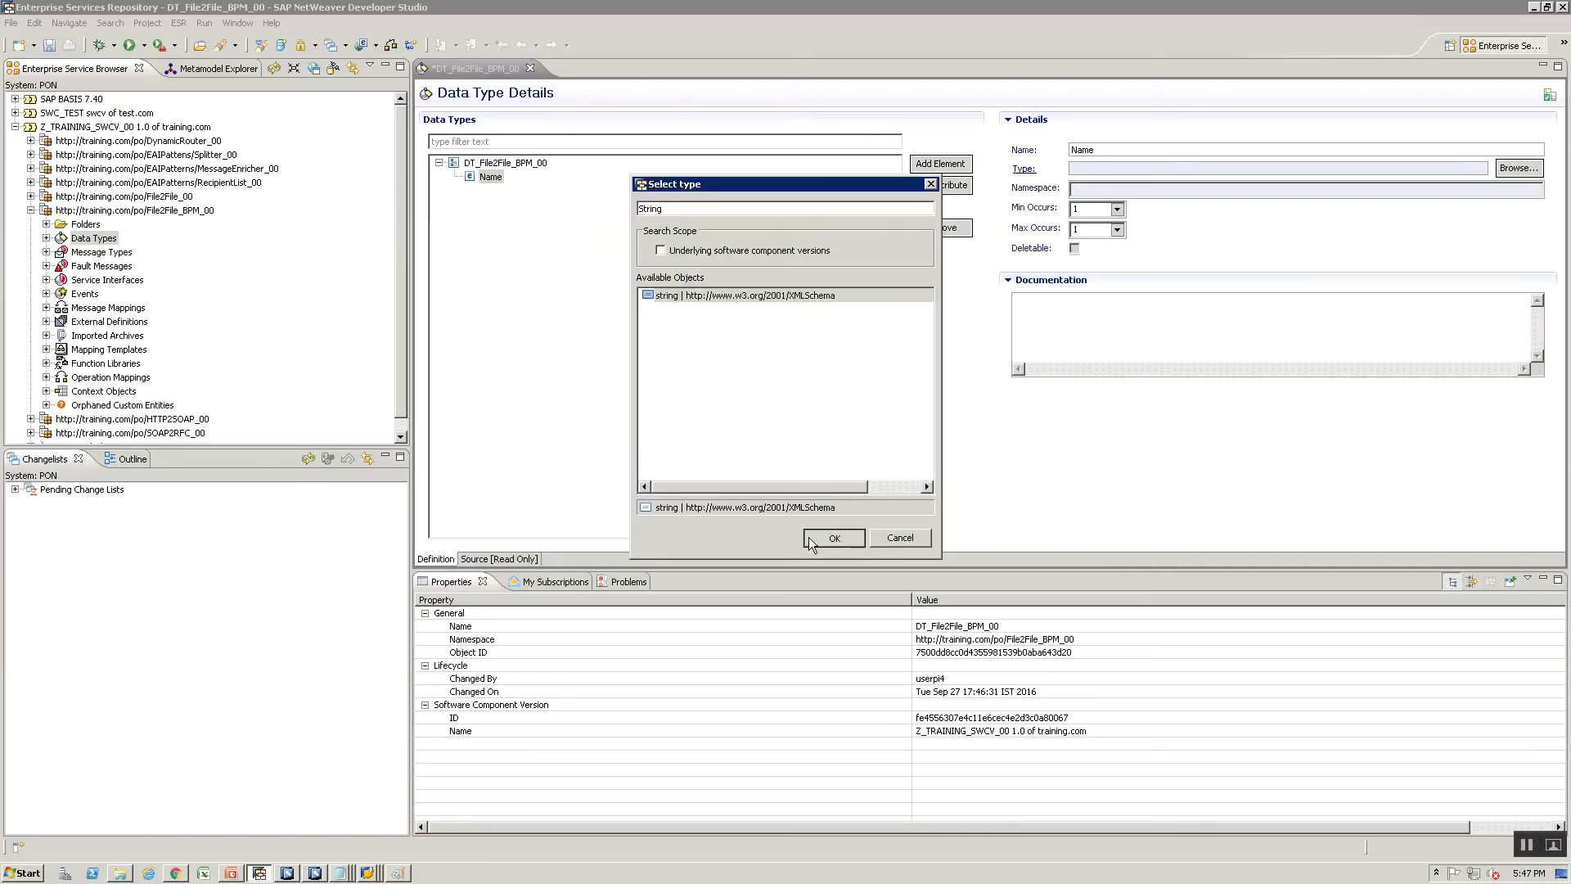
{"action": "left_click", "coordinate": [833, 537]}
{"action": "left_click", "coordinate": [490, 163]}
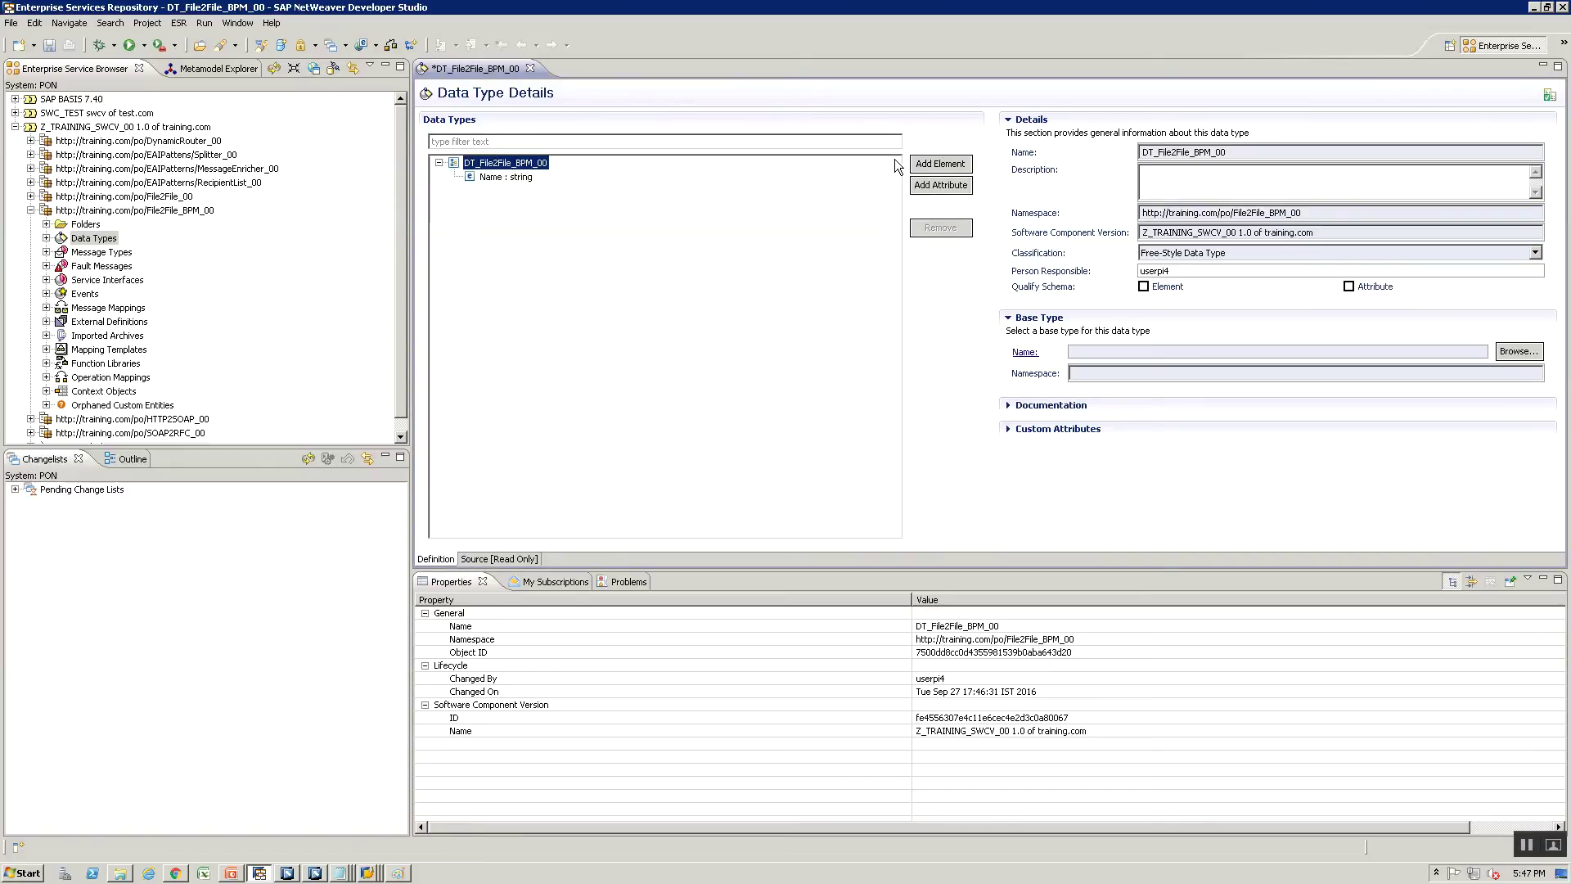
Add a Gender element of type string and save the data type
{"action": "left_click", "coordinate": [955, 165]}
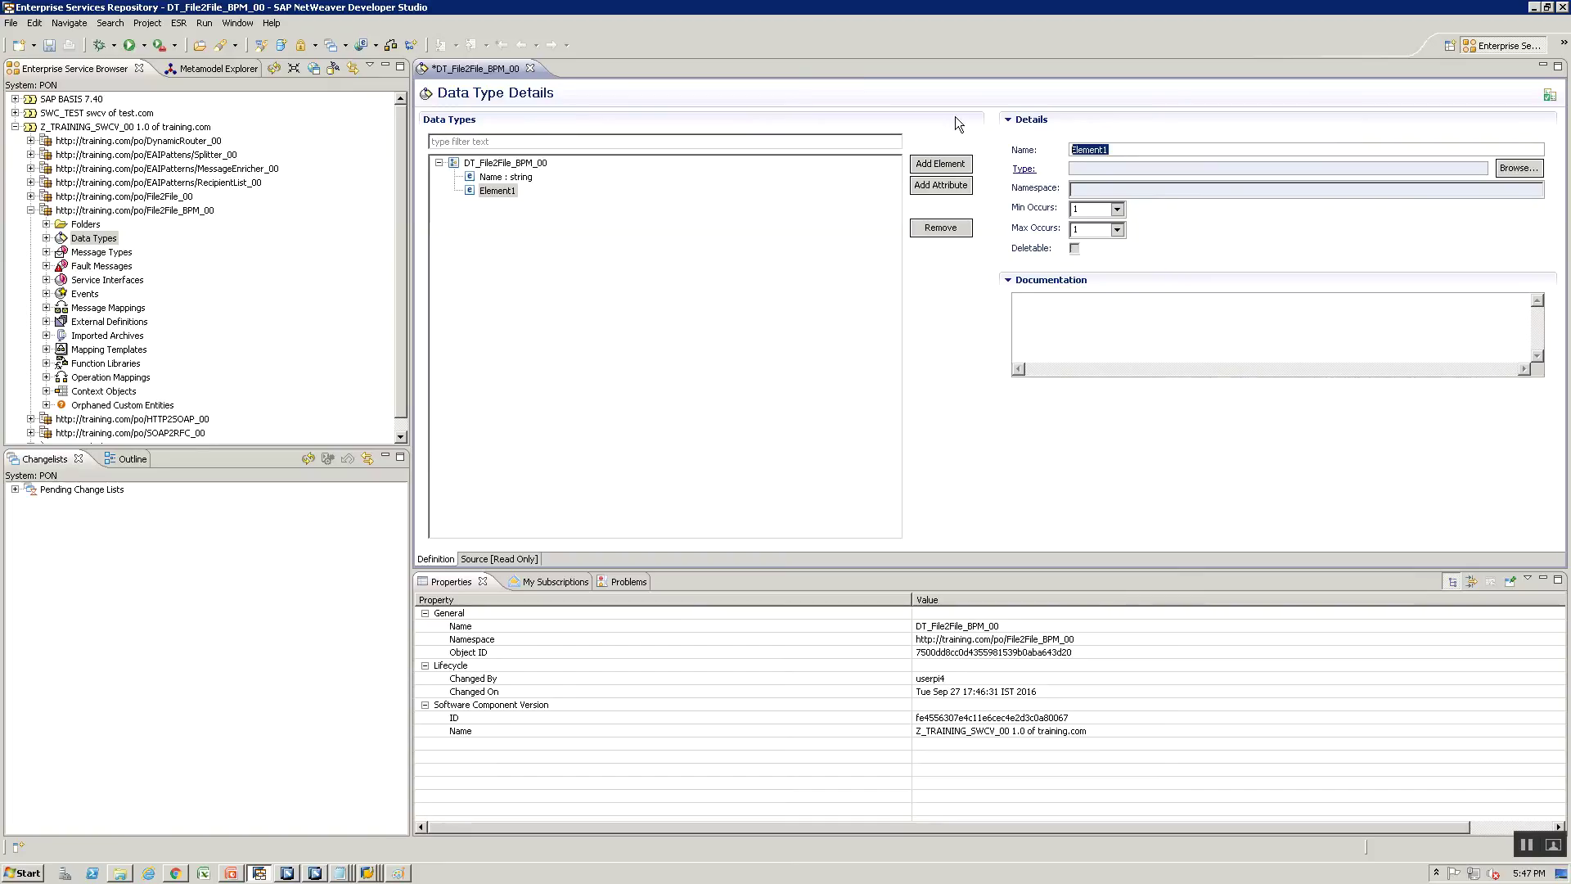
{"action": "type", "text": "Gender"}
{"action": "left_click", "coordinate": [1509, 169]}
{"action": "type", "text": "S"}
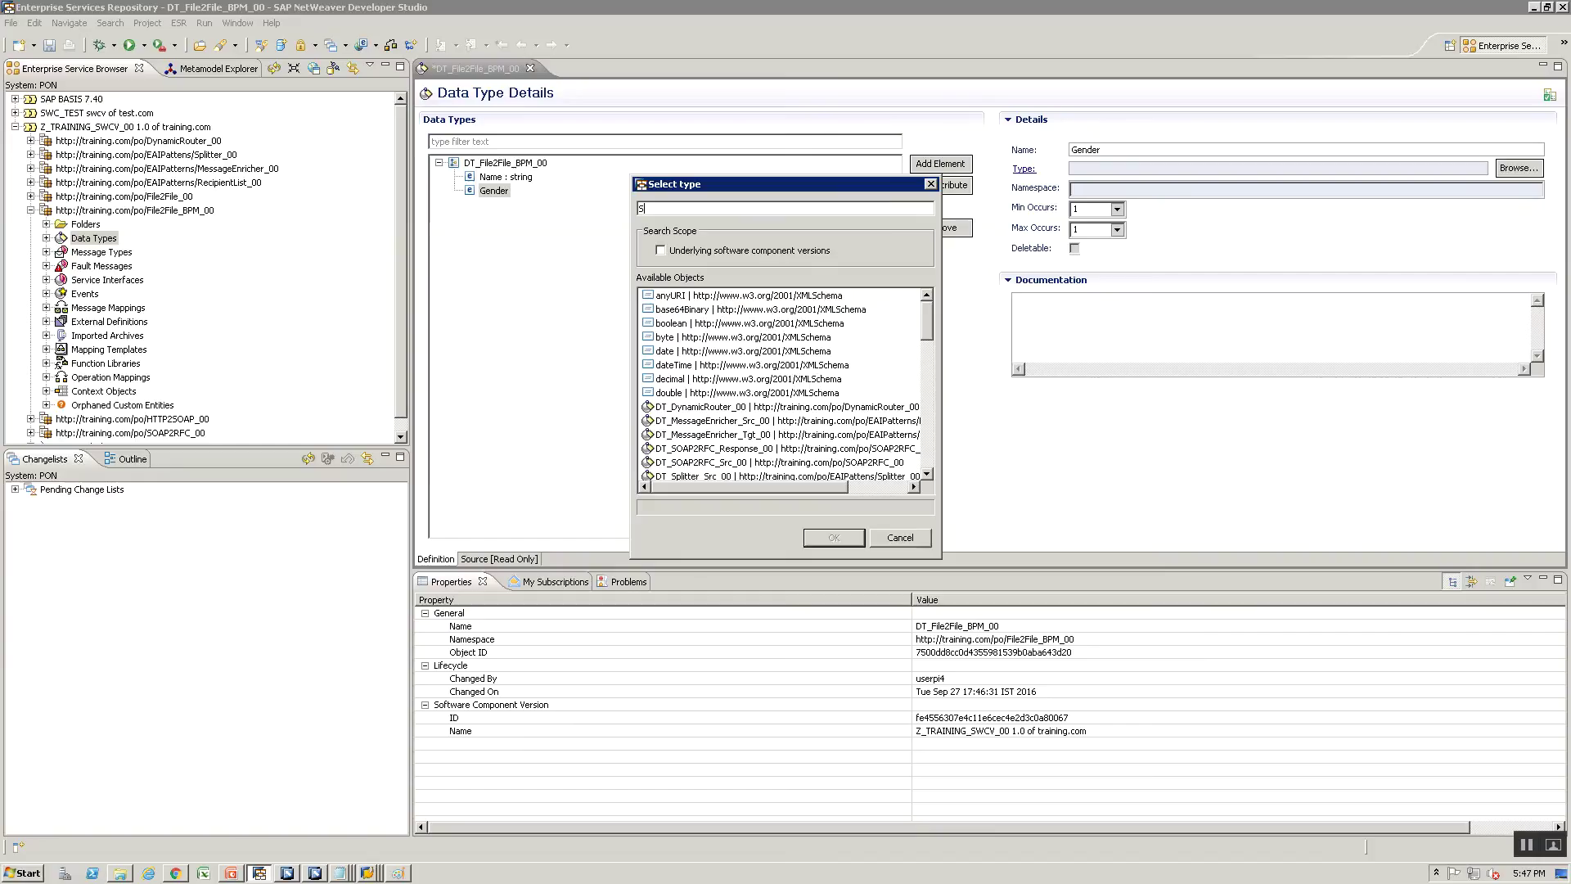
{"action": "type", "text": "tring"}
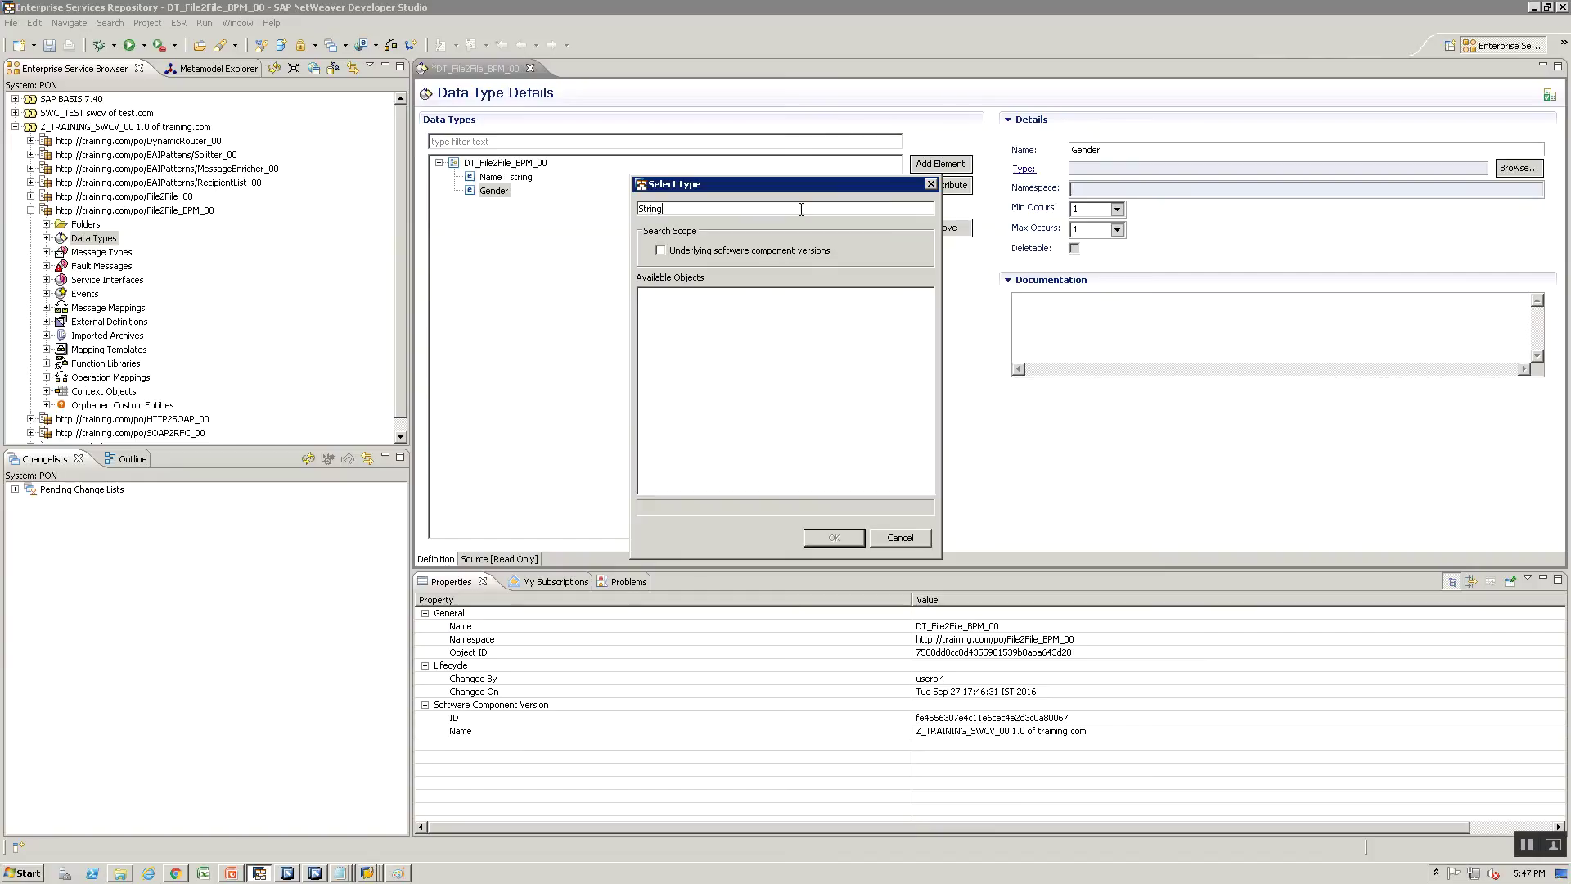
{"action": "left_click", "coordinate": [741, 299]}
{"action": "left_click", "coordinate": [846, 533]}
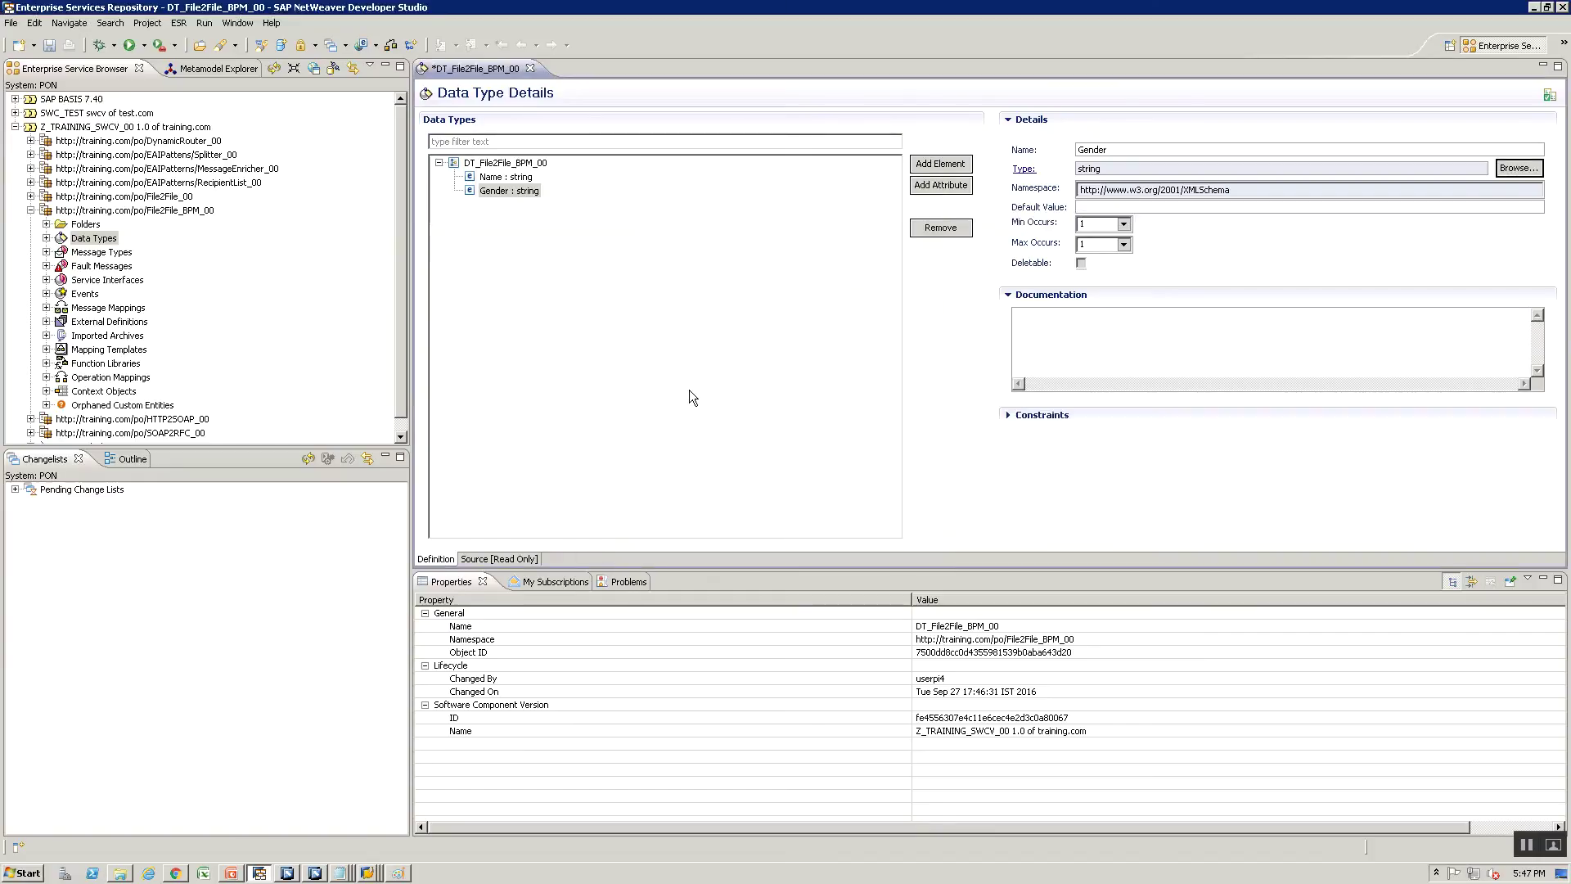
{"action": "key", "text": "ctrl+s"}
Expand Data Types, abandon a second new data type, and close the DT_File2File_BPM_00 editor
{"action": "double_click", "coordinate": [58, 238]}
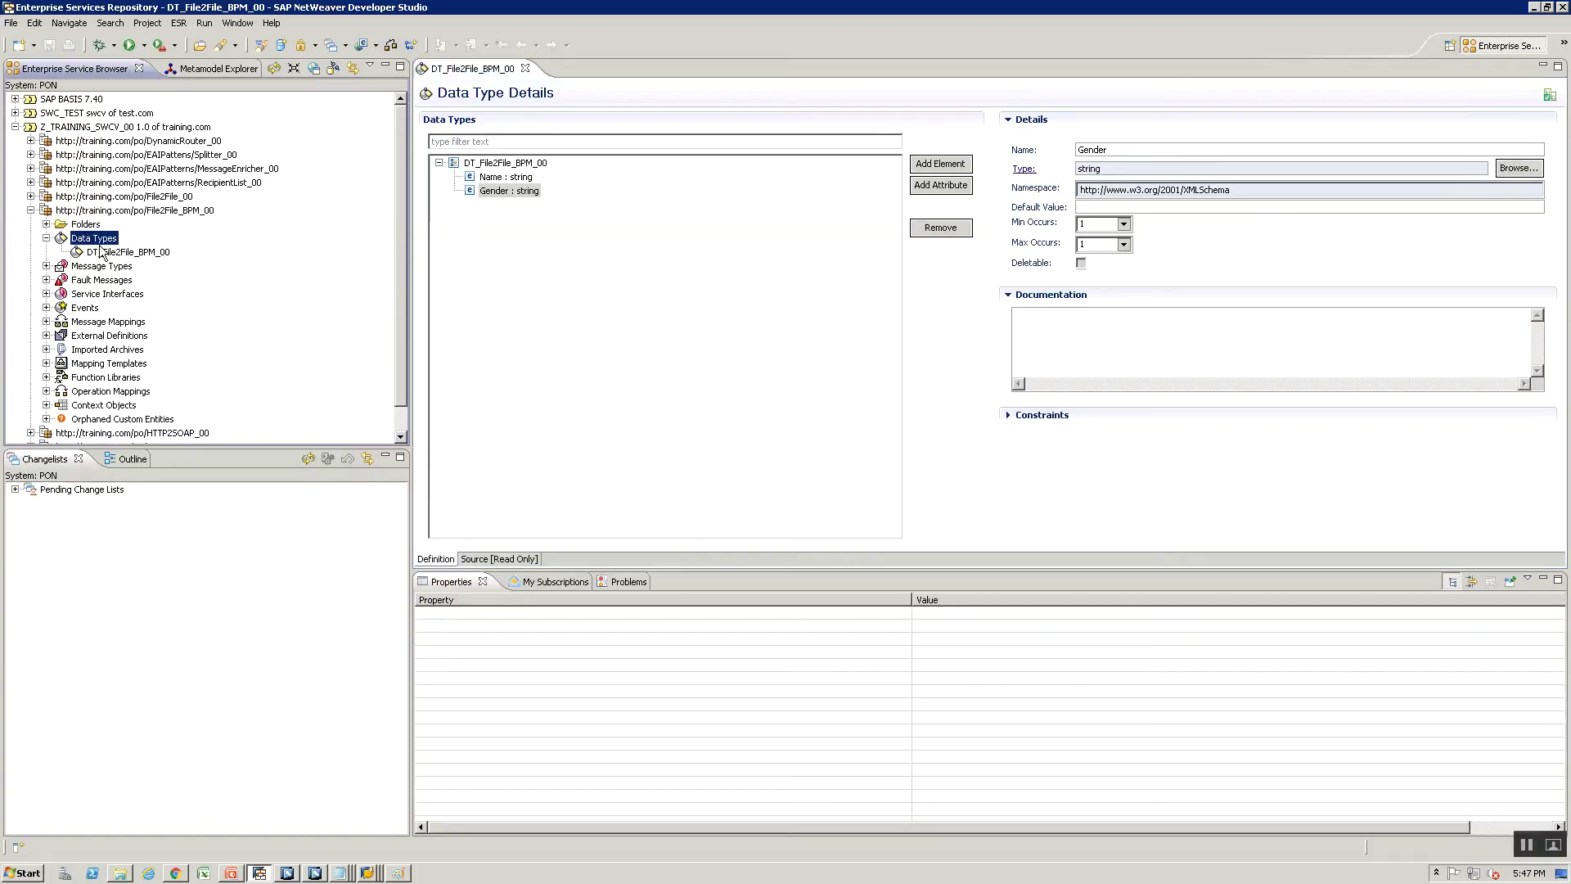
{"action": "right_click", "coordinate": [96, 239]}
{"action": "left_click", "coordinate": [131, 249]}
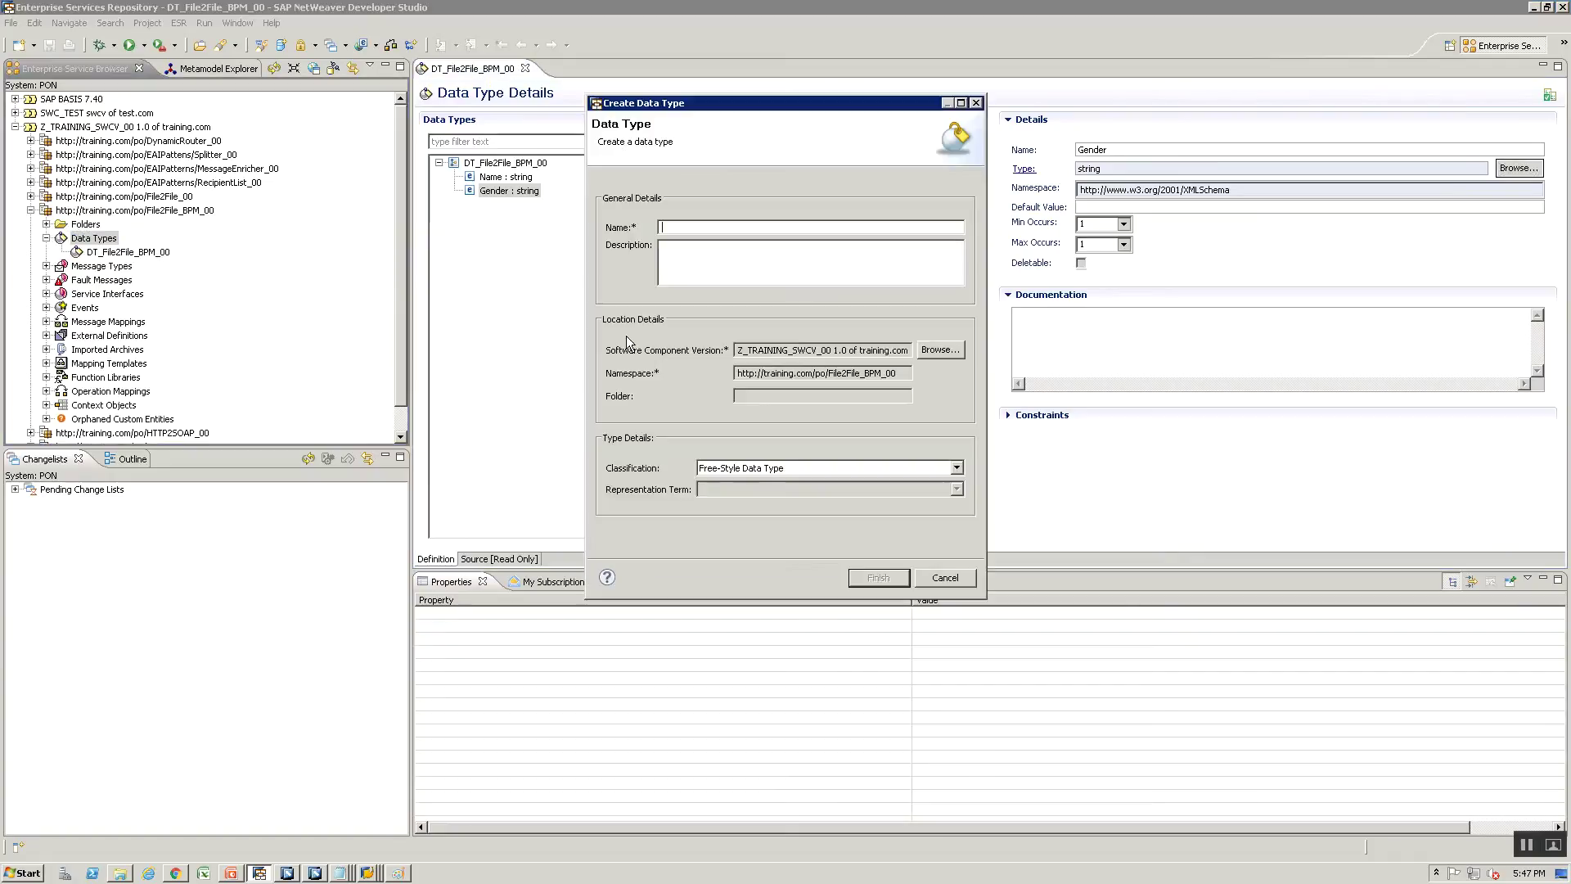
{"action": "type", "text": "DT_File2File_"}
{"action": "key", "text": "Escape"}
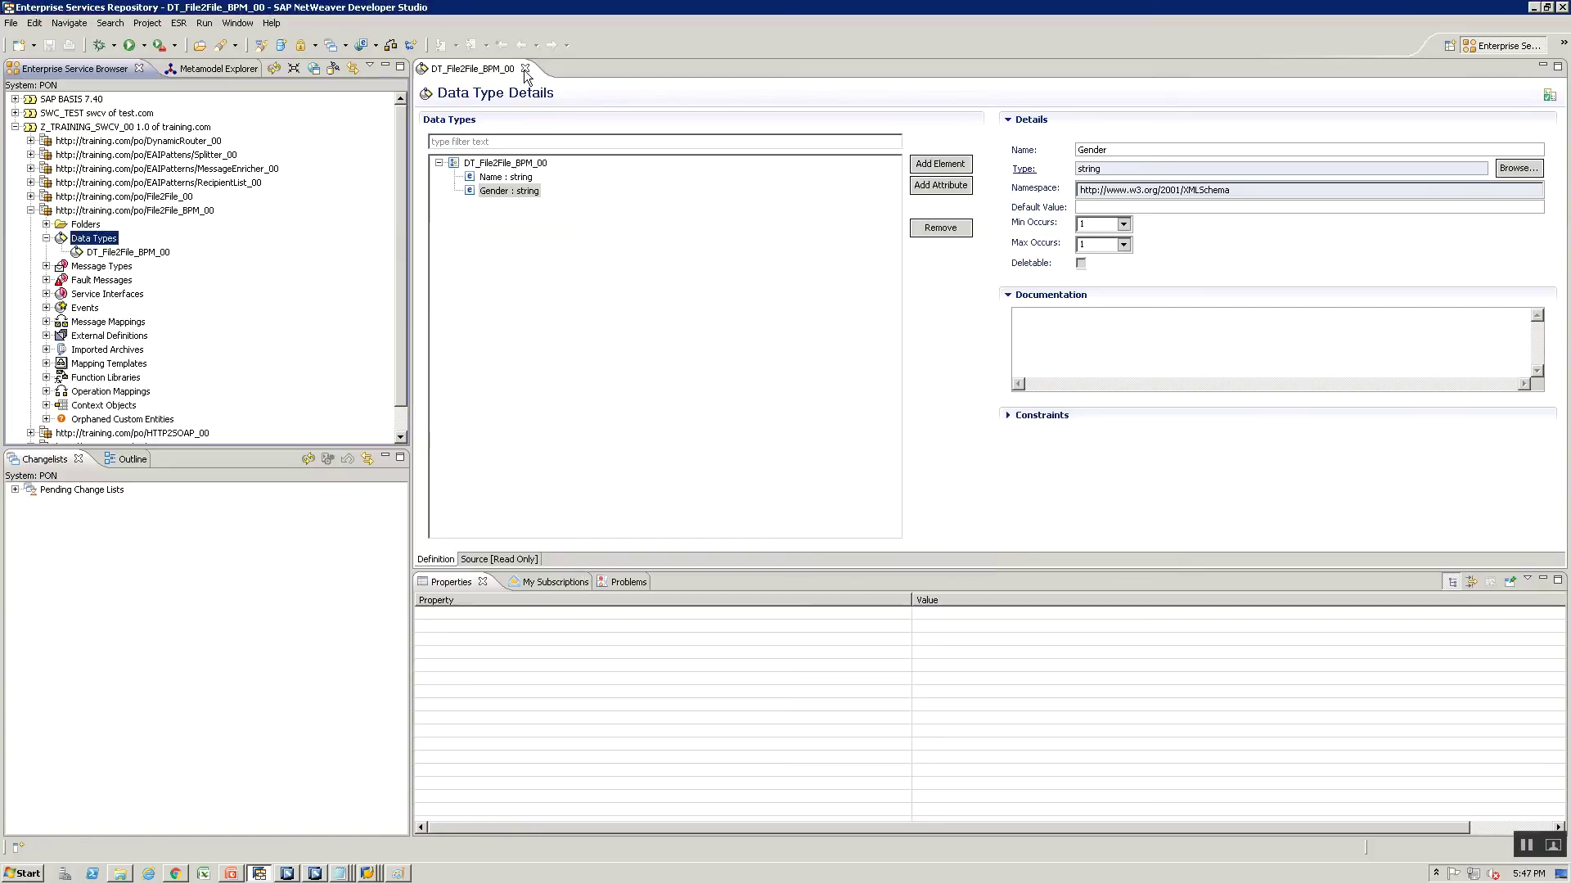
{"action": "left_click", "coordinate": [525, 68]}
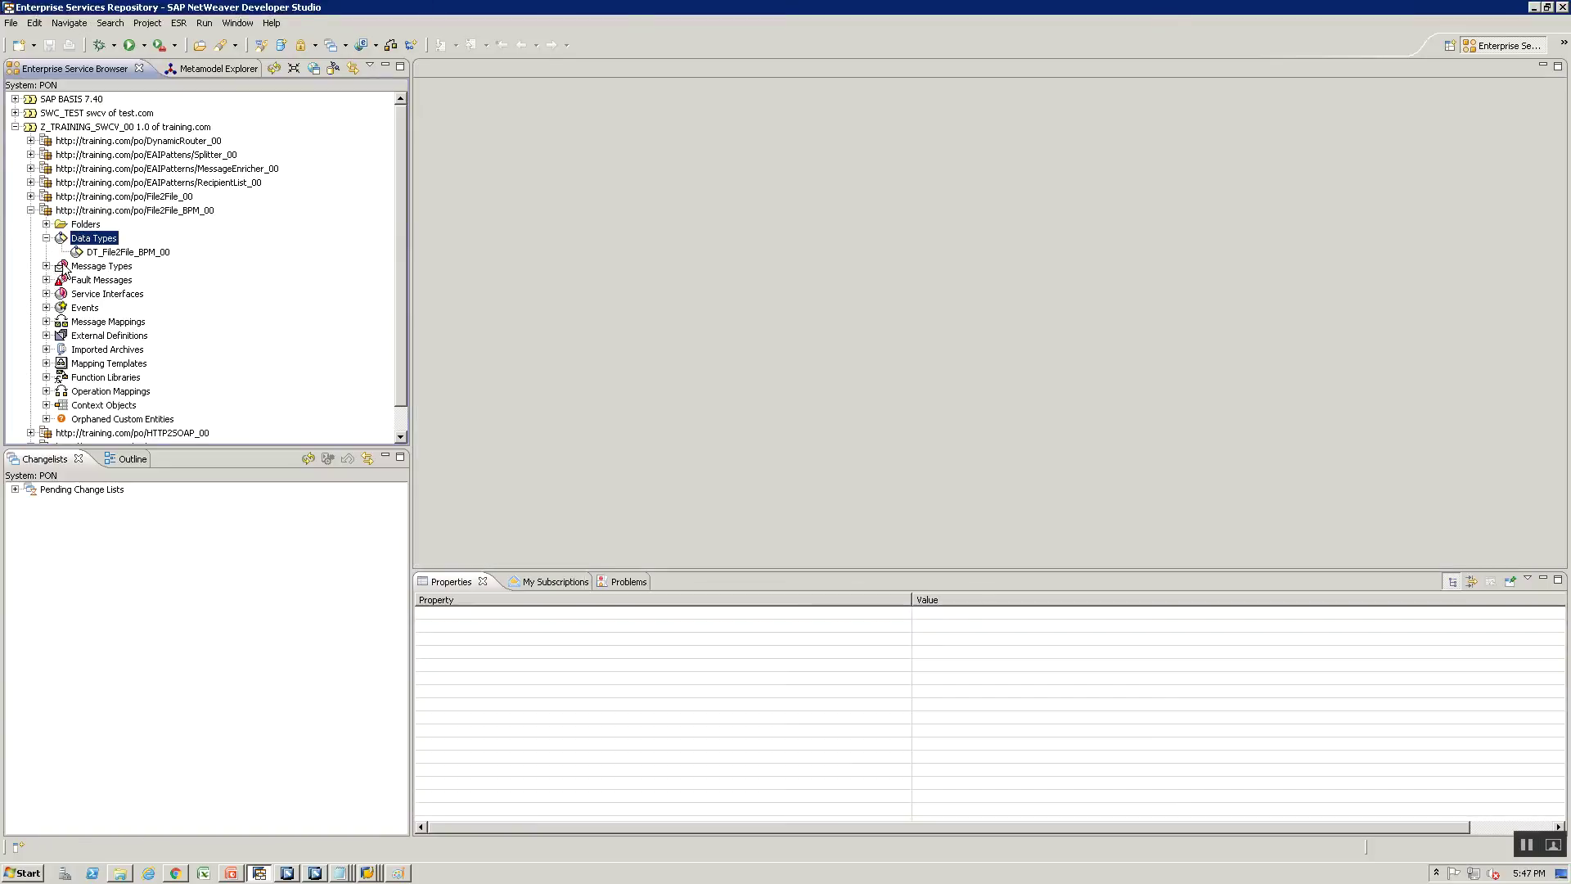
Create message type MT_File2File_BPM_00 using data type DT_File2File_BPM_00, in the existing change list
{"action": "right_click", "coordinate": [104, 267]}
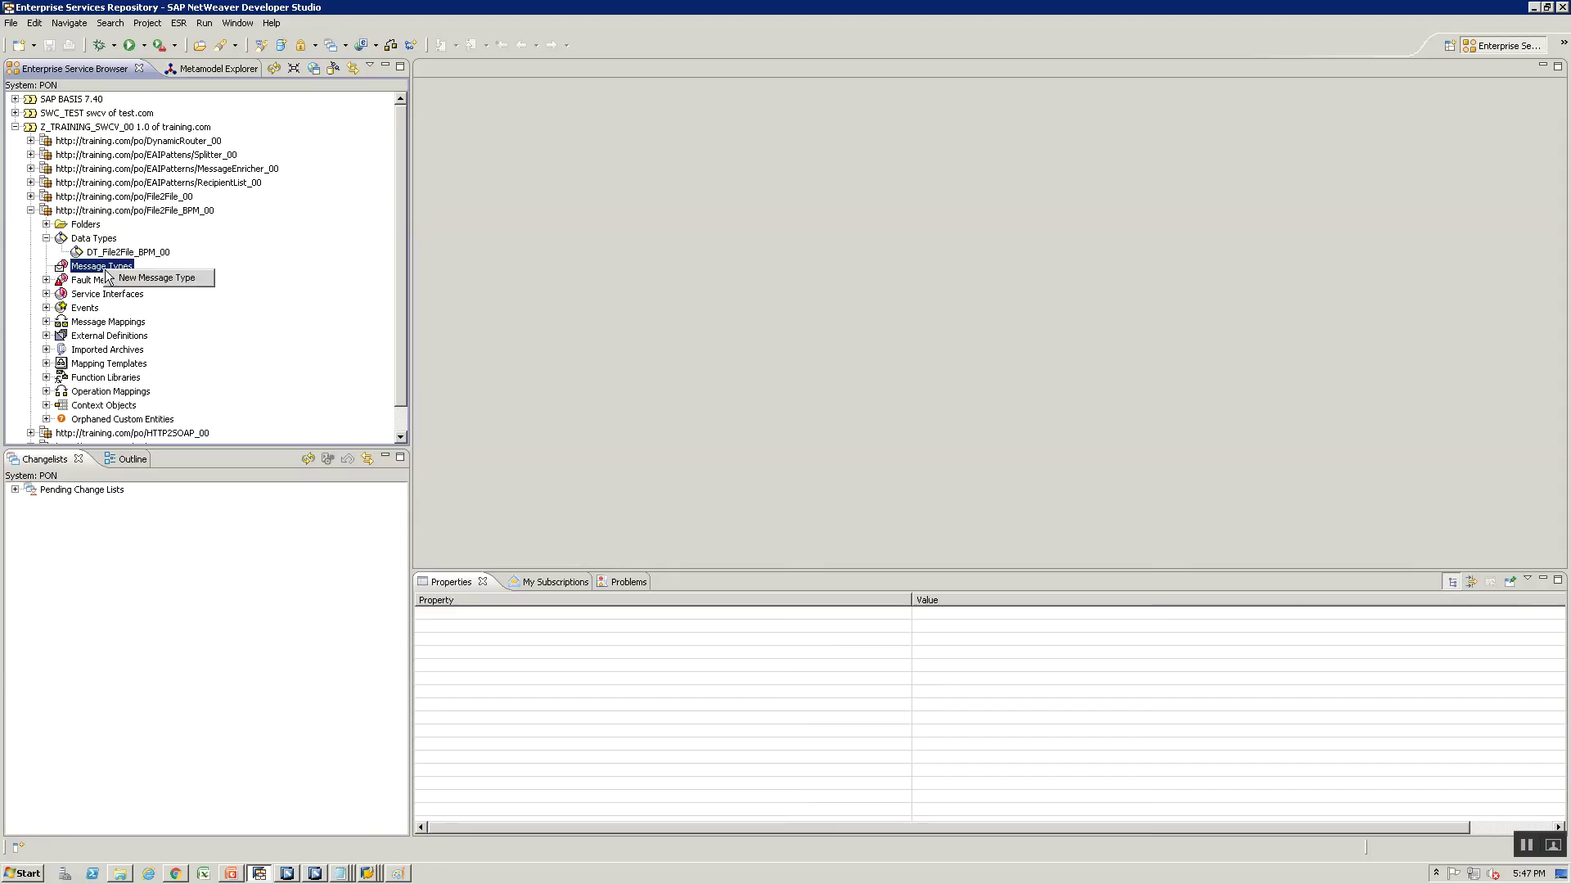
{"action": "left_click", "coordinate": [147, 277]}
{"action": "type", "text": "MT_File"}
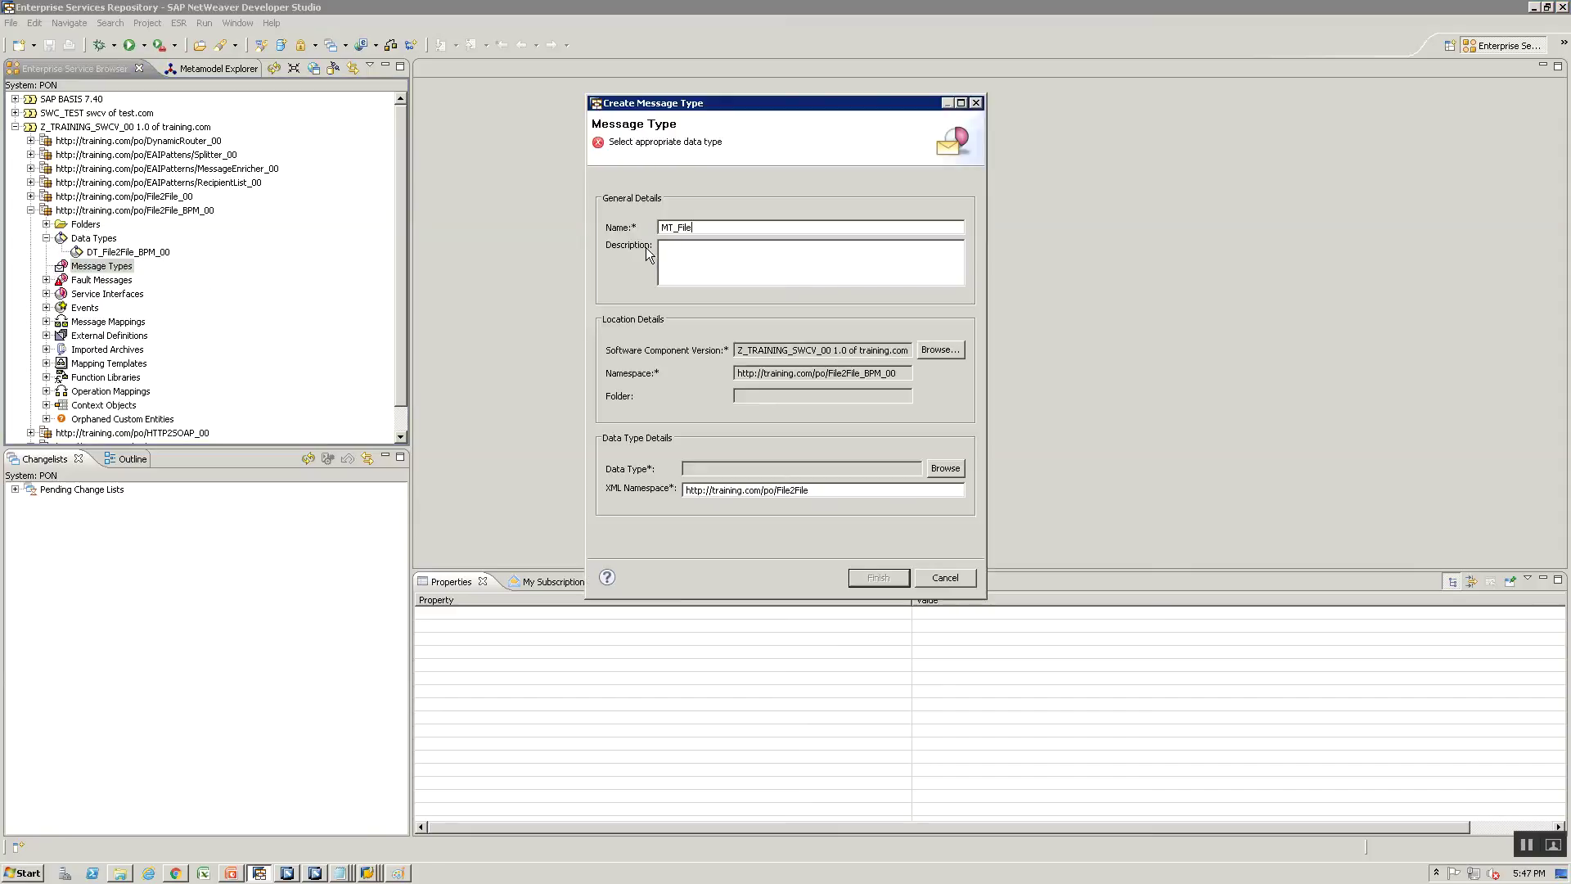
{"action": "type", "text": "2File_BPM_00"}
{"action": "left_click", "coordinate": [945, 473]}
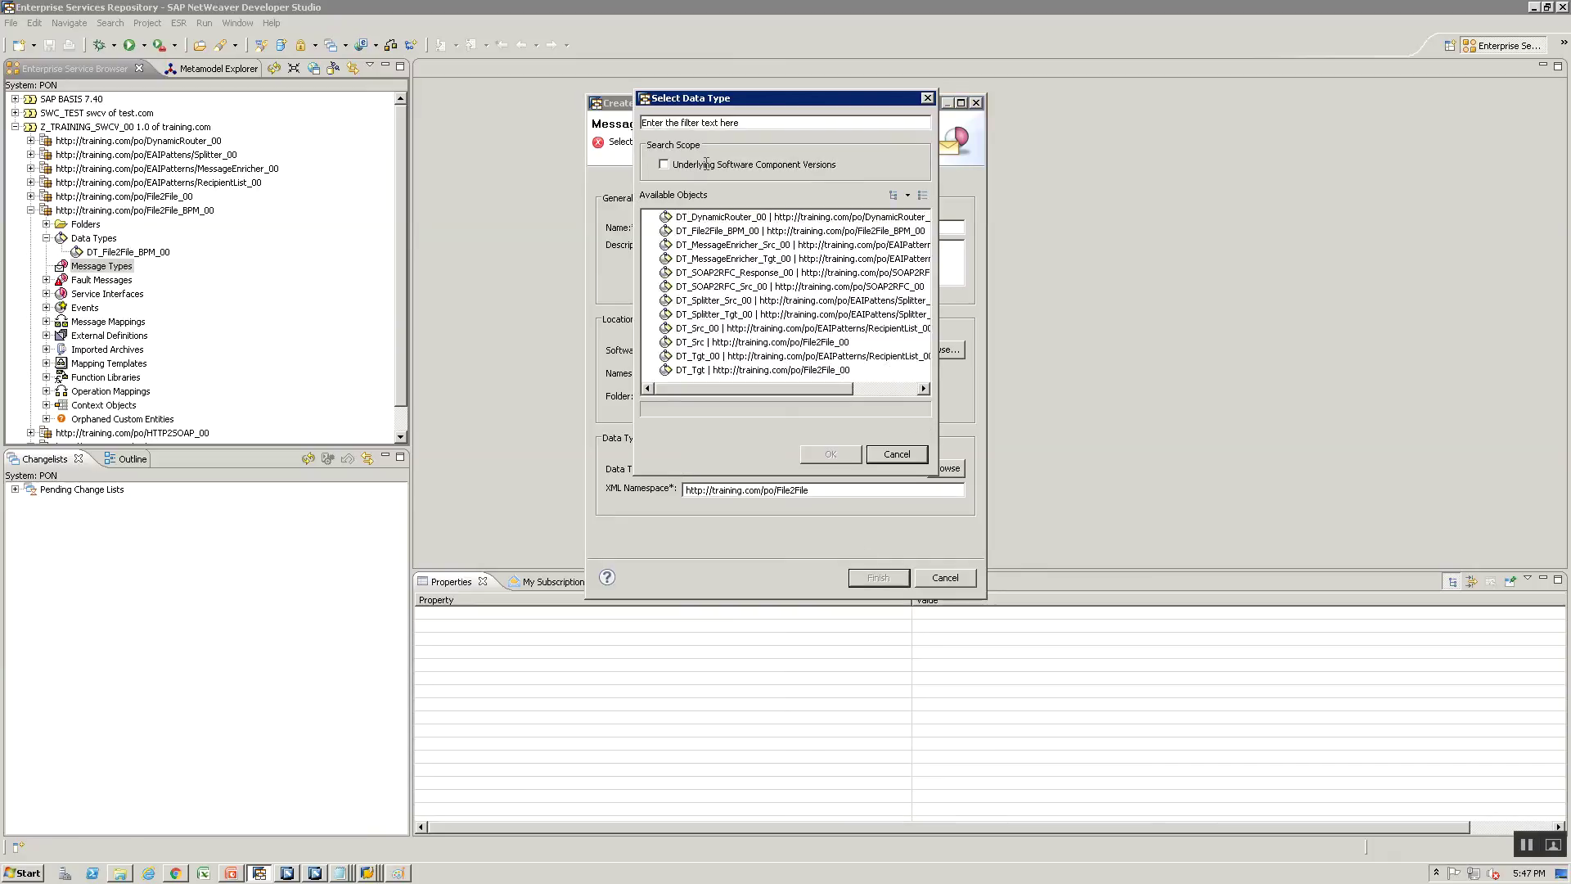
{"action": "left_click", "coordinate": [717, 232]}
{"action": "left_click", "coordinate": [830, 455]}
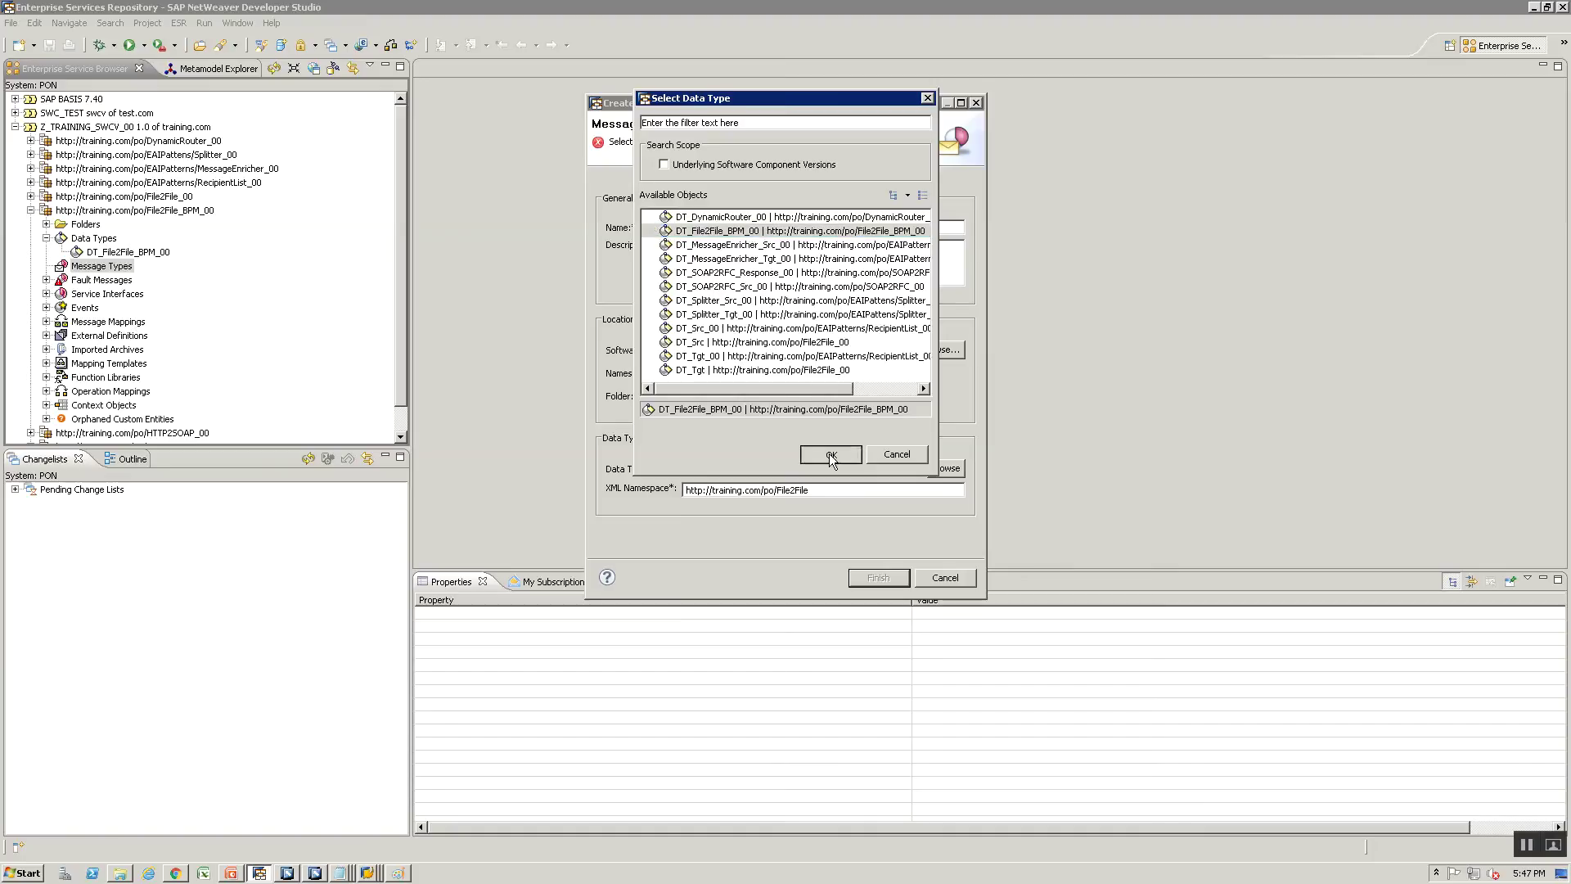
{"action": "left_click", "coordinate": [852, 575]}
{"action": "left_click", "coordinate": [783, 432]}
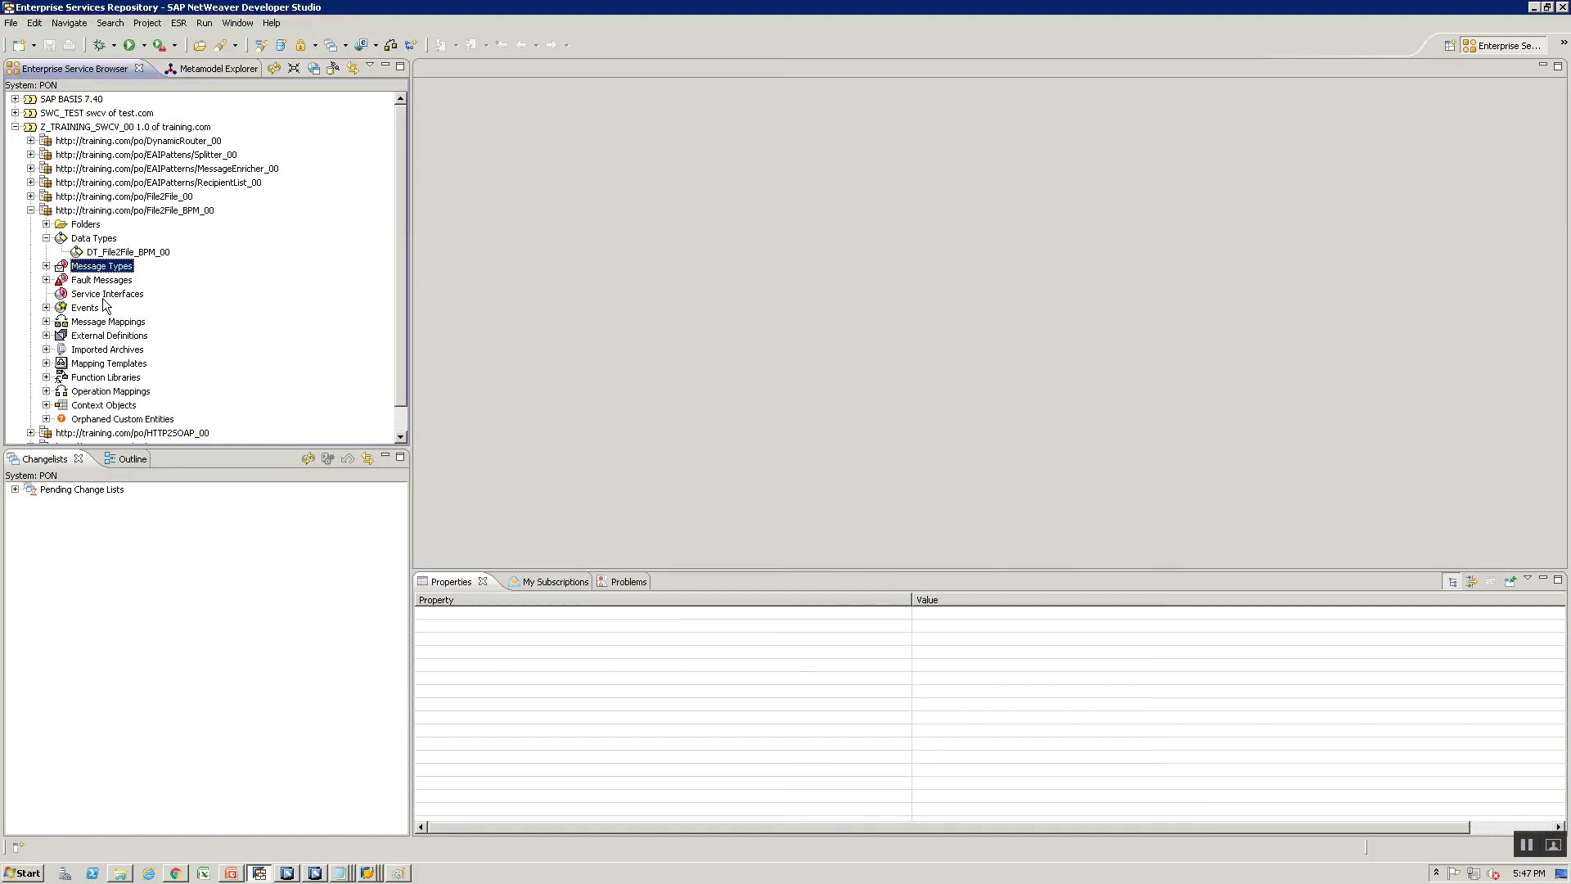
Select Service Interfaces and glance at the flow diagram before returning to the Developer Studio
{"action": "left_click", "coordinate": [102, 299]}
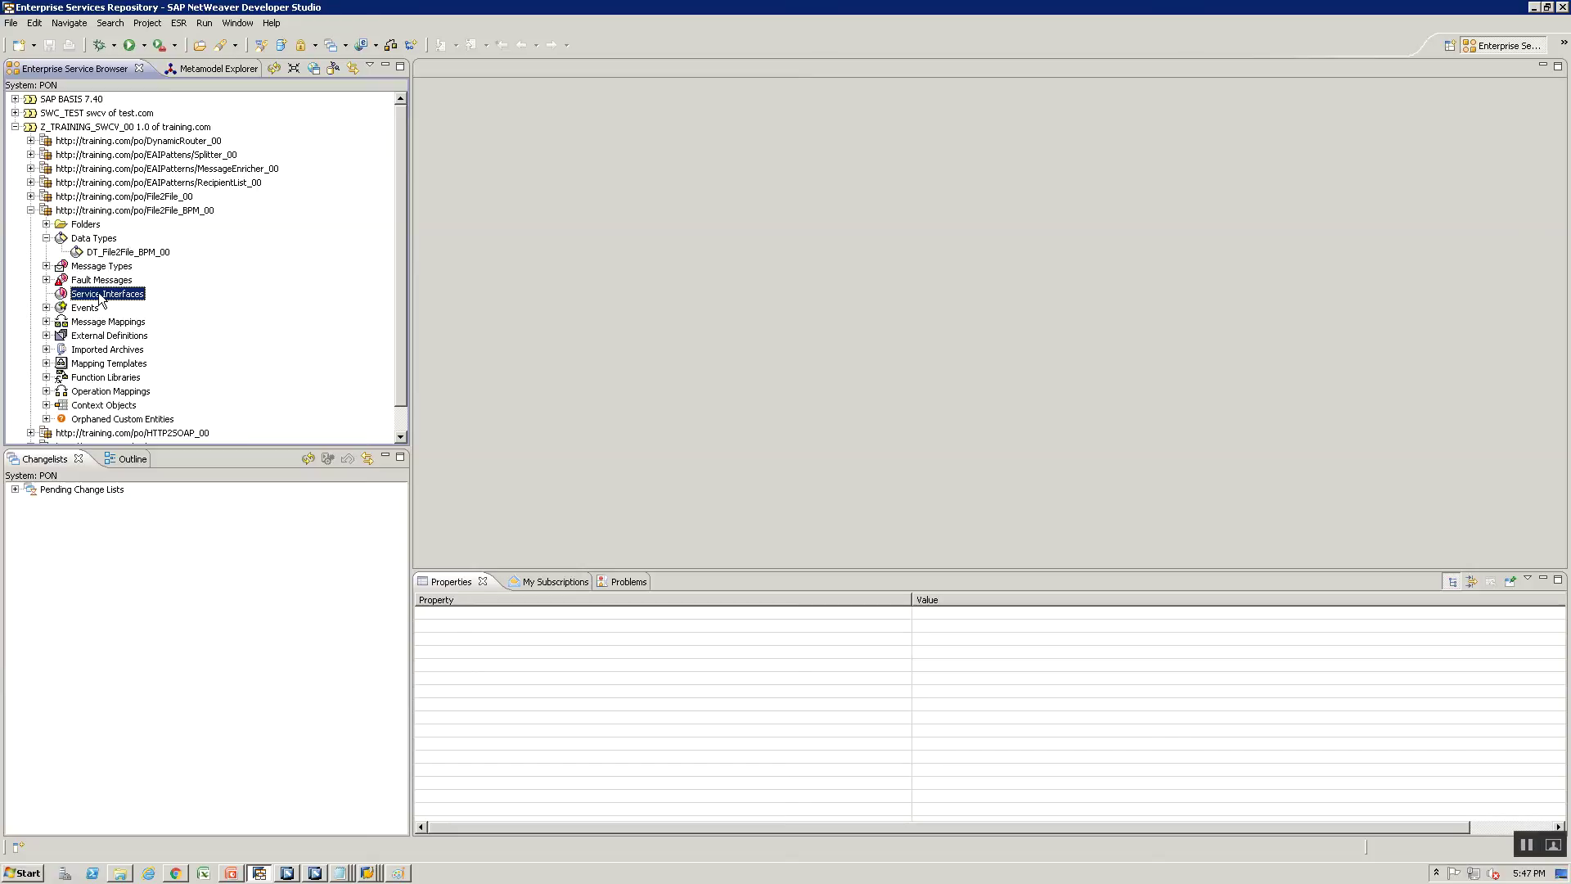
{"action": "key", "text": "alt+Tab"}
{"action": "key", "text": "alt+Tab"}
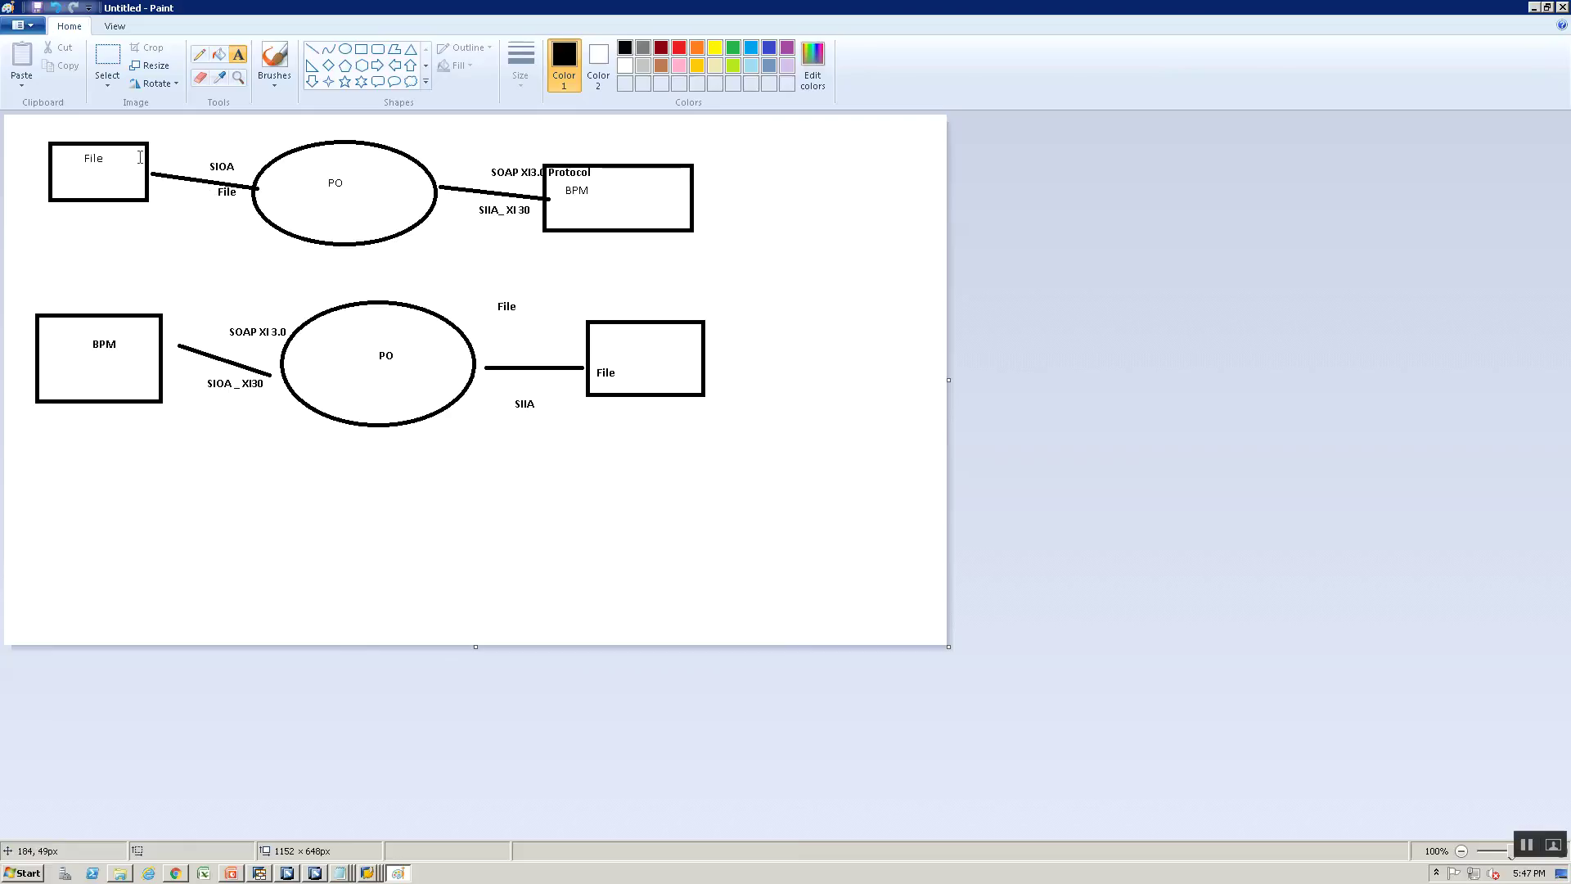
{"action": "key", "text": "alt+Tab"}
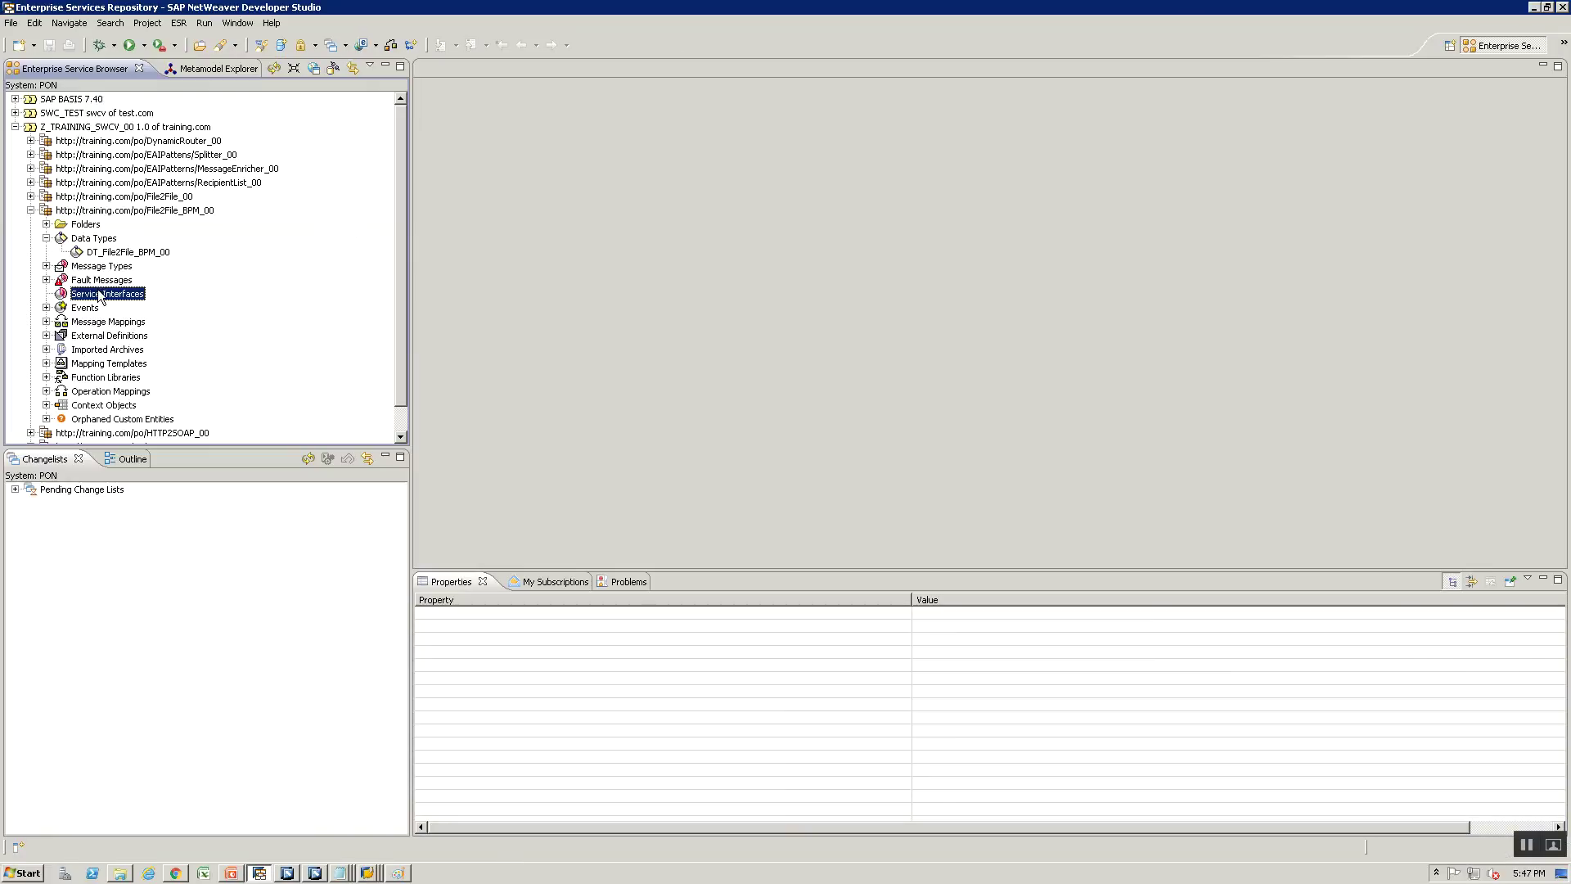
Create service interface SIOA_File2File_BPM_Src_00 in the existing change list
{"action": "right_click", "coordinate": [99, 294]}
{"action": "left_click", "coordinate": [147, 300]}
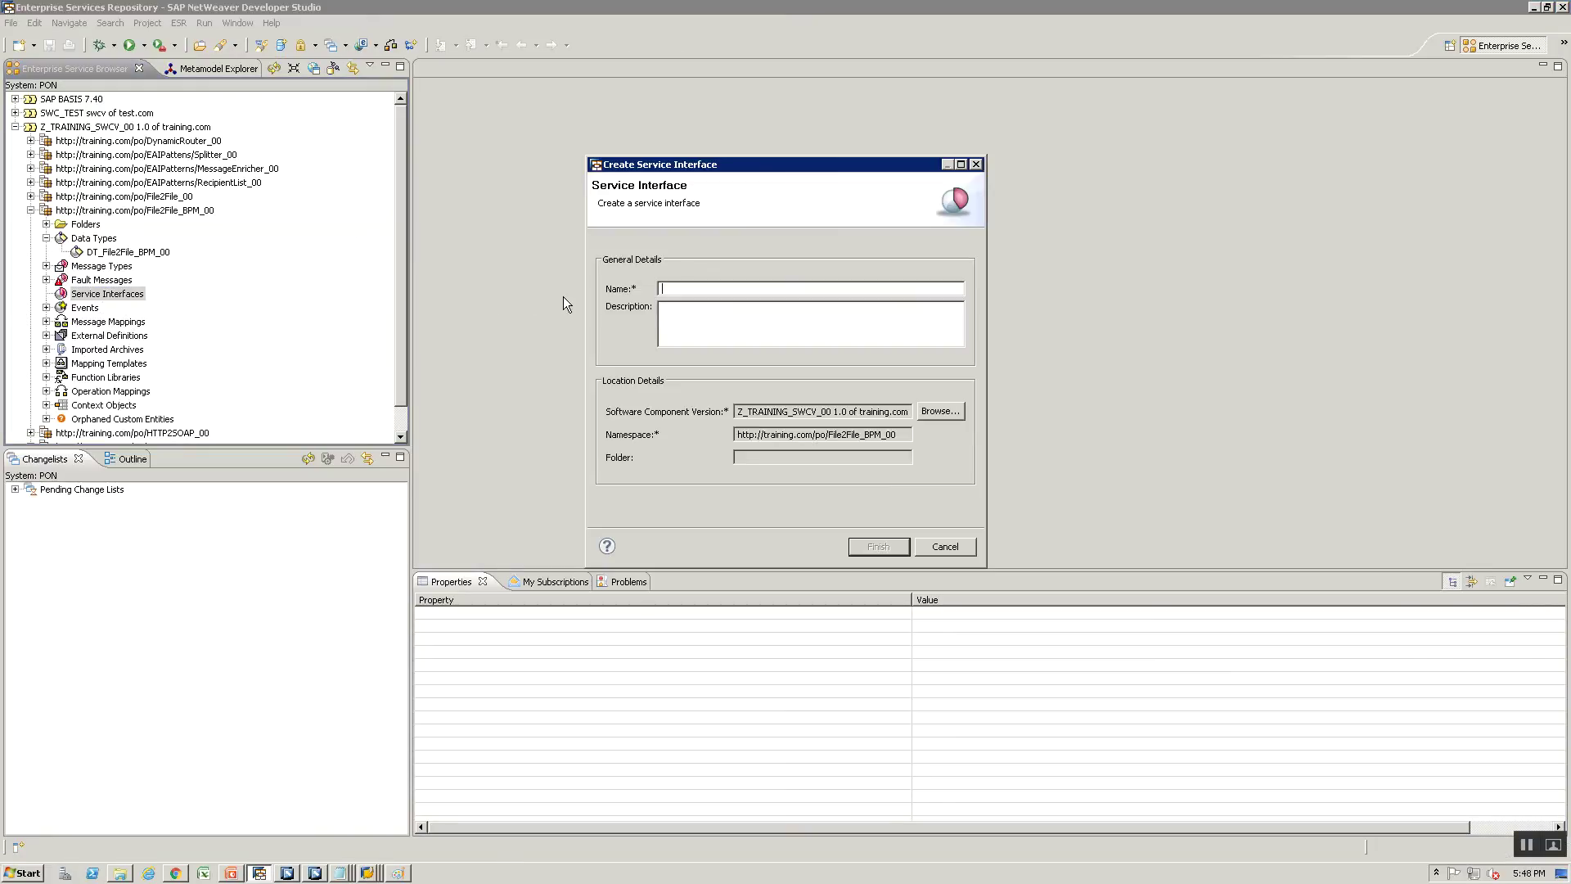
{"action": "type", "text": "SIOA_"}
{"action": "type", "text": "File2File_BPM_00"}
{"action": "key", "text": "BackSpace"}
{"action": "key", "text": "BackSpace"}
{"action": "key", "text": "BackSpace"}
{"action": "key", "text": "BackSpace"}
{"action": "type", "text": "File2File_BPM_00"}
{"action": "type", "text": "Sr"}
{"action": "left_click", "coordinate": [878, 547]}
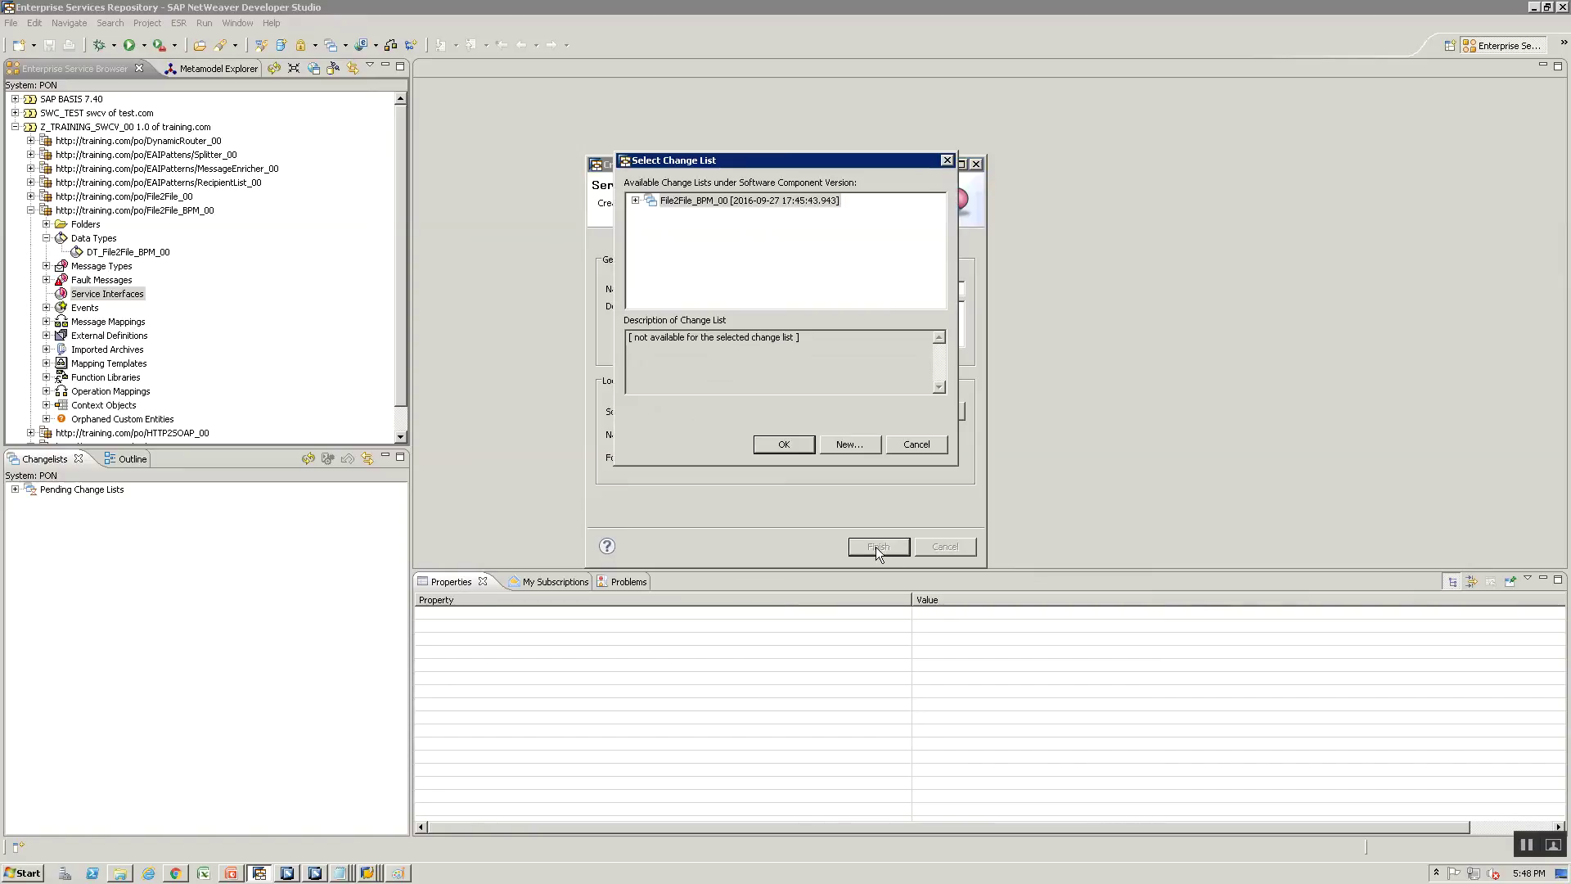
{"action": "left_click", "coordinate": [782, 438]}
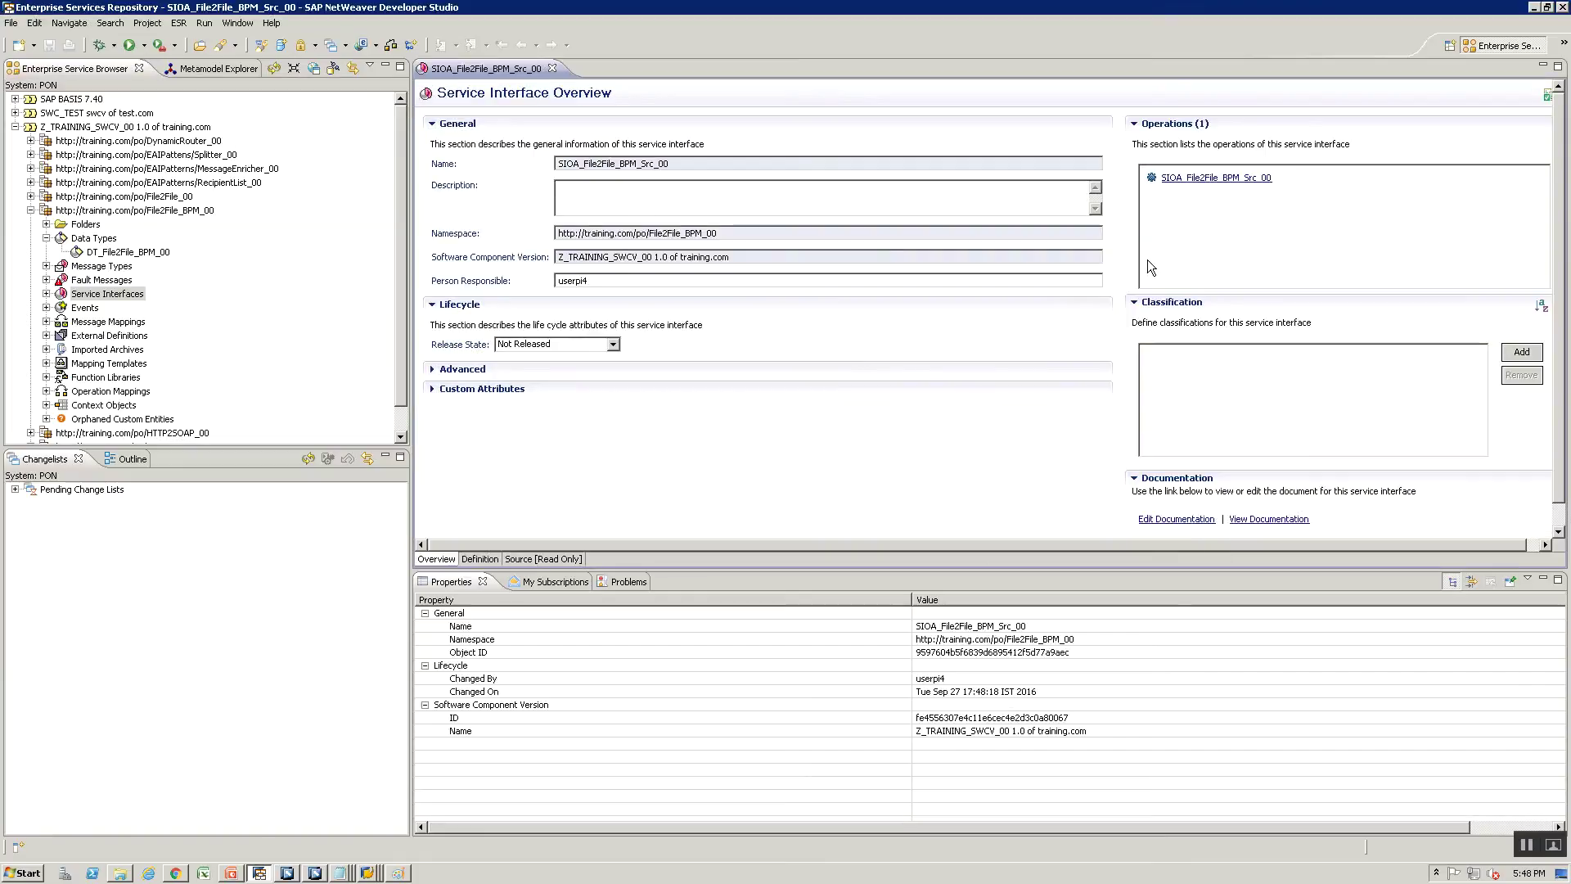
Set the interface category to Outbound and open its operation's definition
{"action": "left_click", "coordinate": [461, 370]}
{"action": "left_click", "coordinate": [540, 408]}
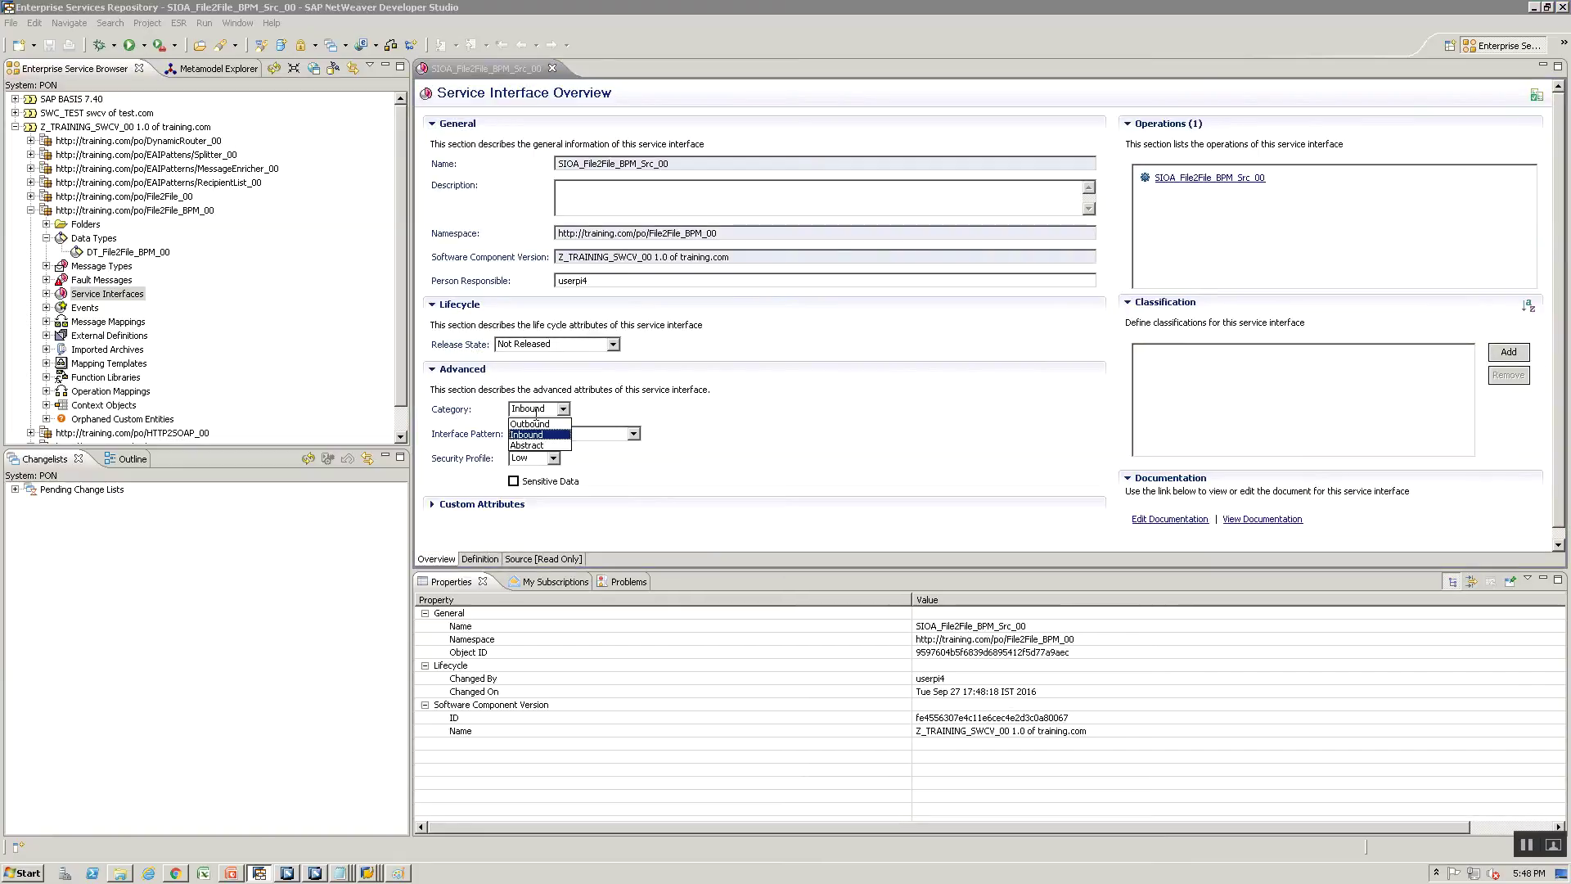
{"action": "left_click", "coordinate": [535, 432]}
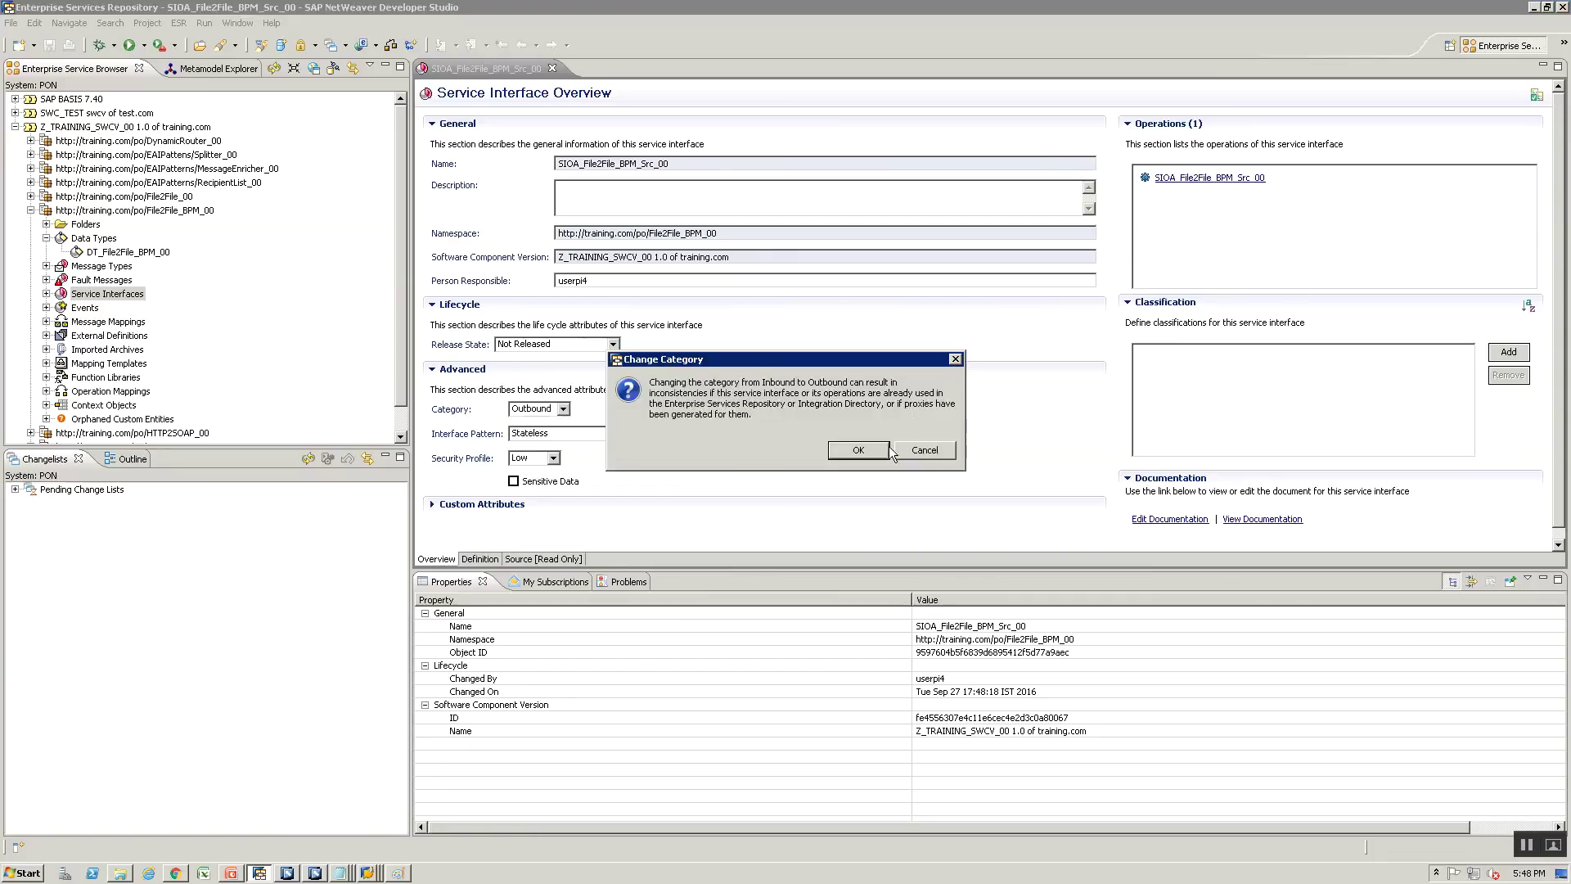
{"action": "left_click", "coordinate": [859, 449]}
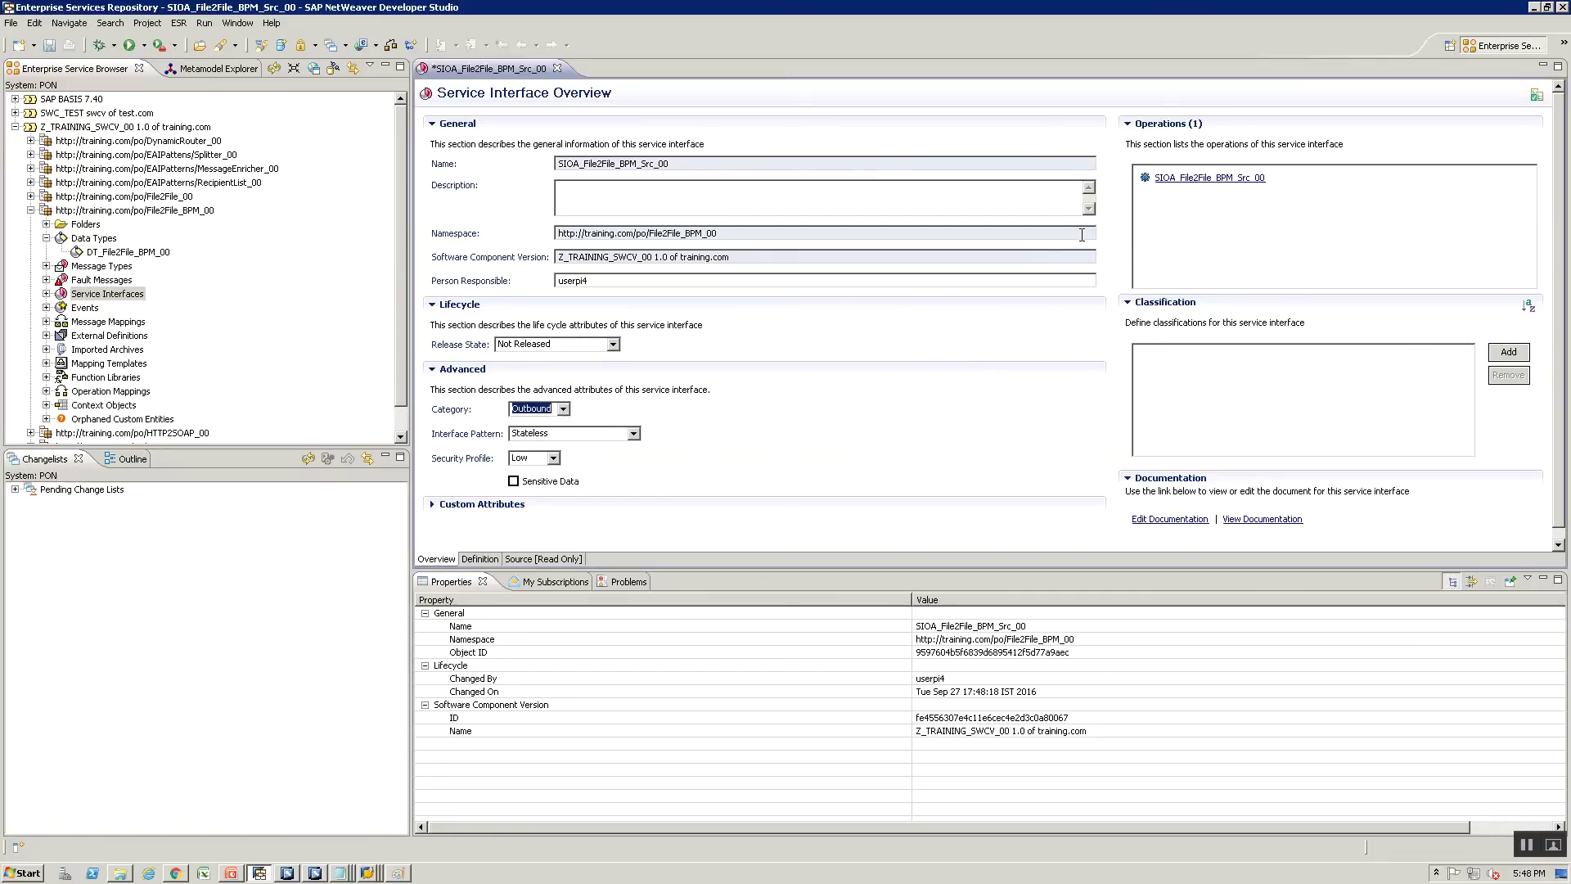
{"action": "left_click", "coordinate": [1209, 178]}
Set MT_File2File_BPM_00 as the operation's input message via a message-type search for 'MT_FIle'
{"action": "left_click", "coordinate": [923, 220]}
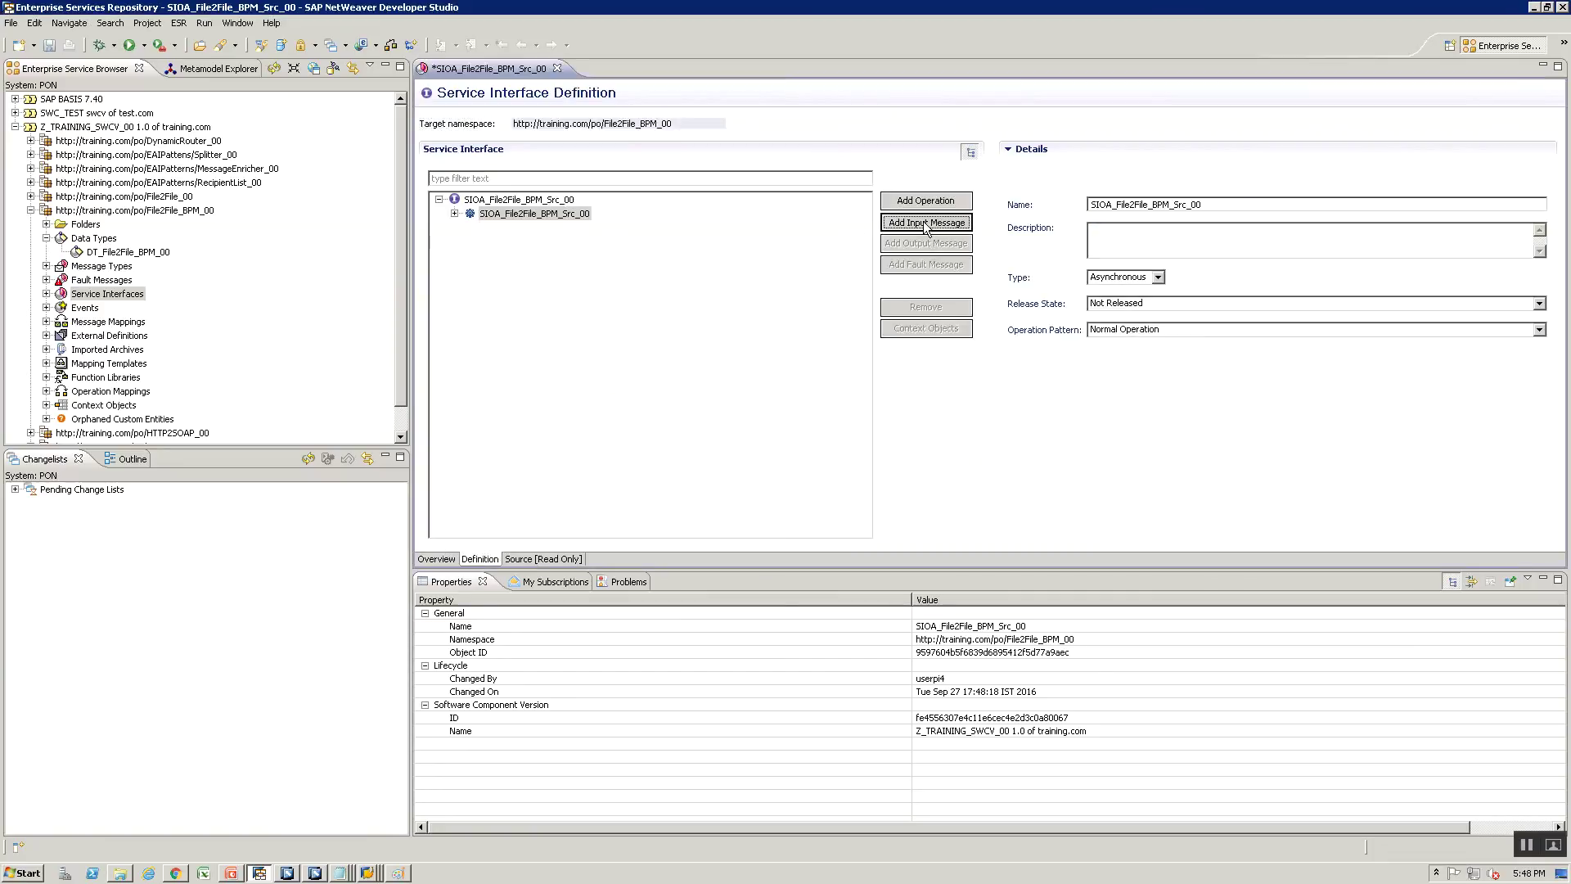
{"action": "left_click", "coordinate": [1528, 203]}
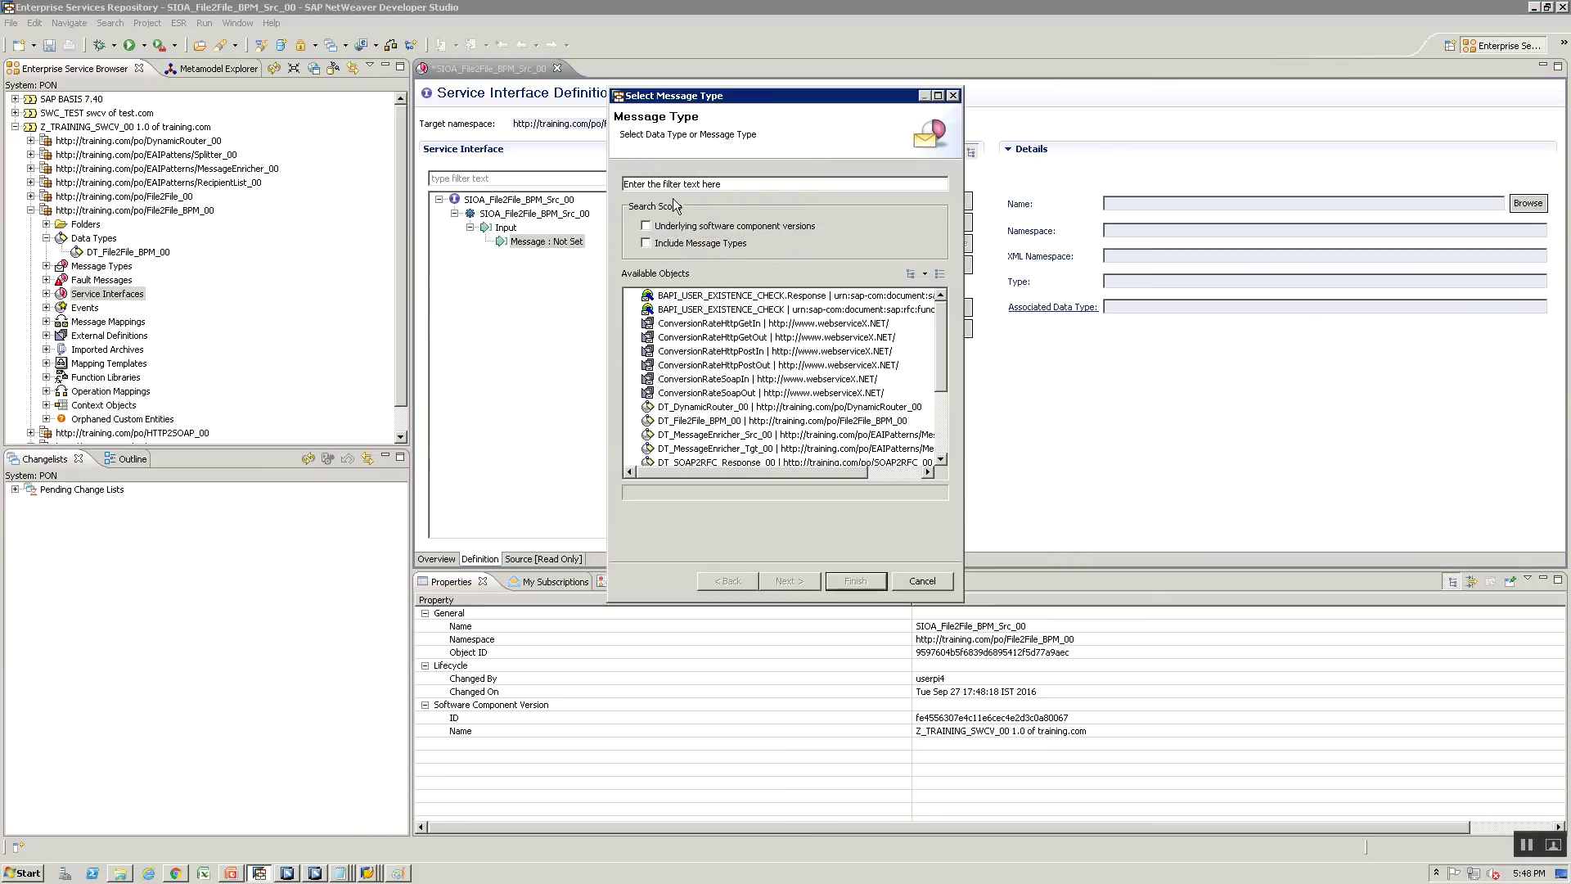
{"action": "left_click", "coordinate": [648, 243]}
{"action": "left_click", "coordinate": [670, 186]}
{"action": "type", "text": "MT_FIle"}
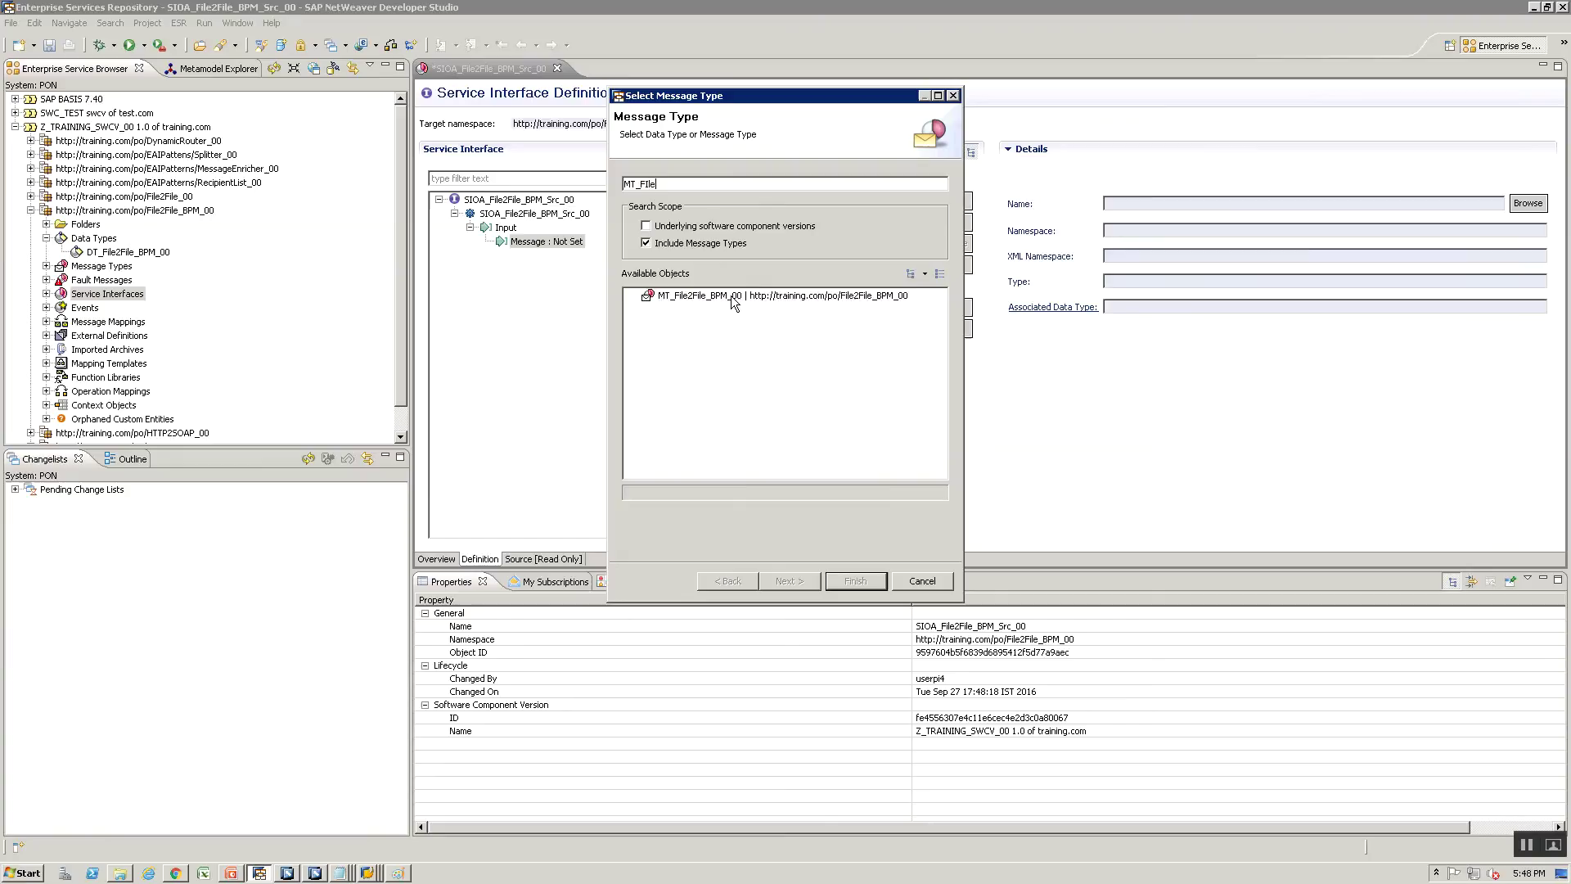
{"action": "left_click", "coordinate": [764, 295]}
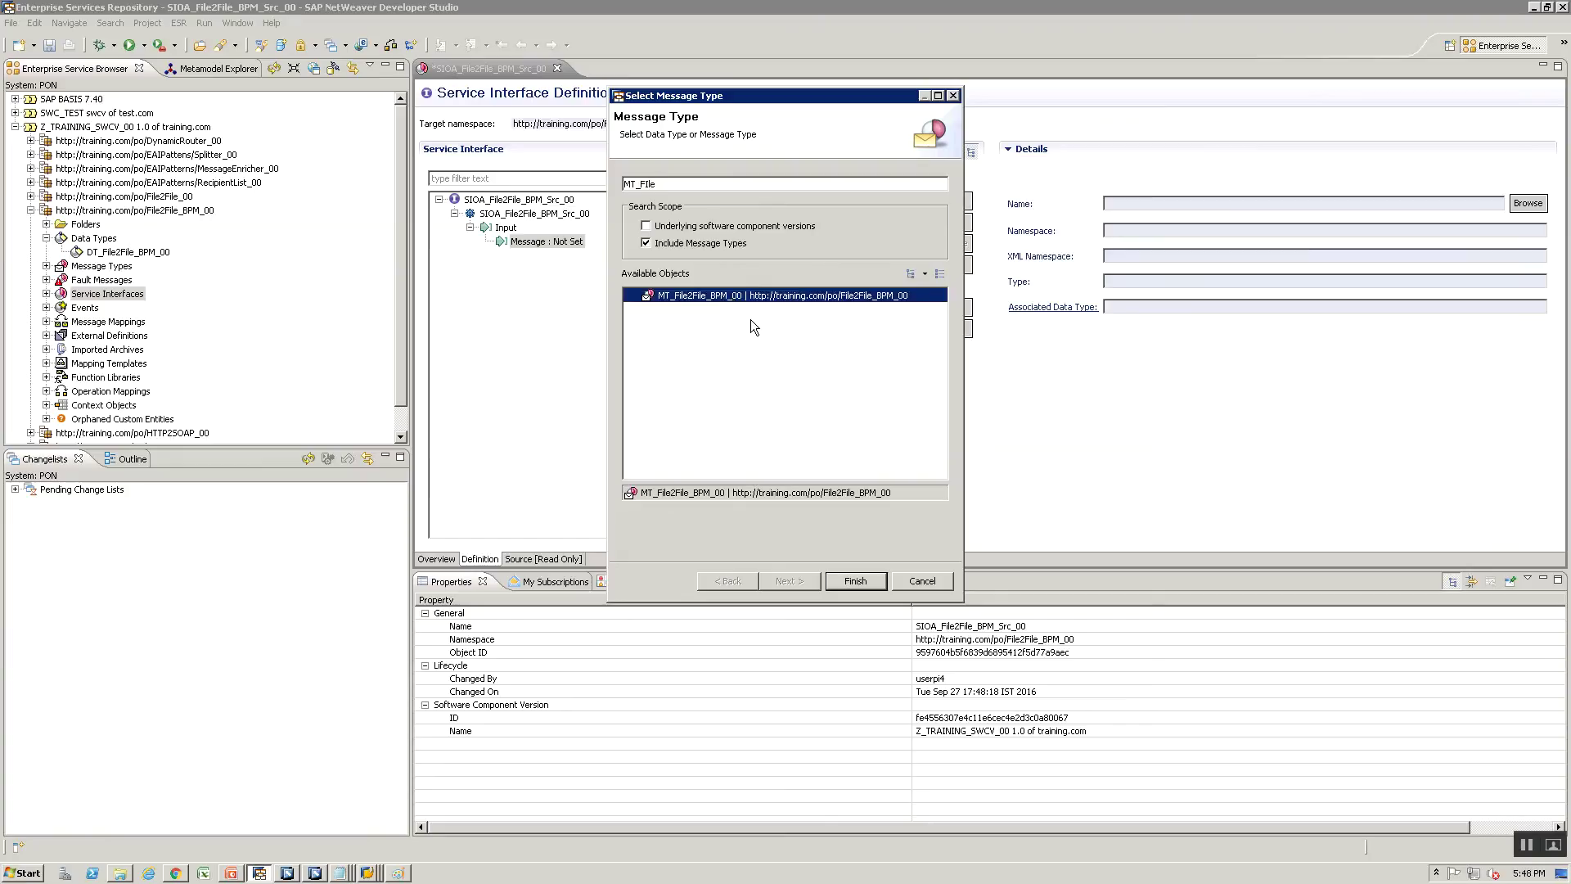
{"action": "left_click", "coordinate": [838, 582]}
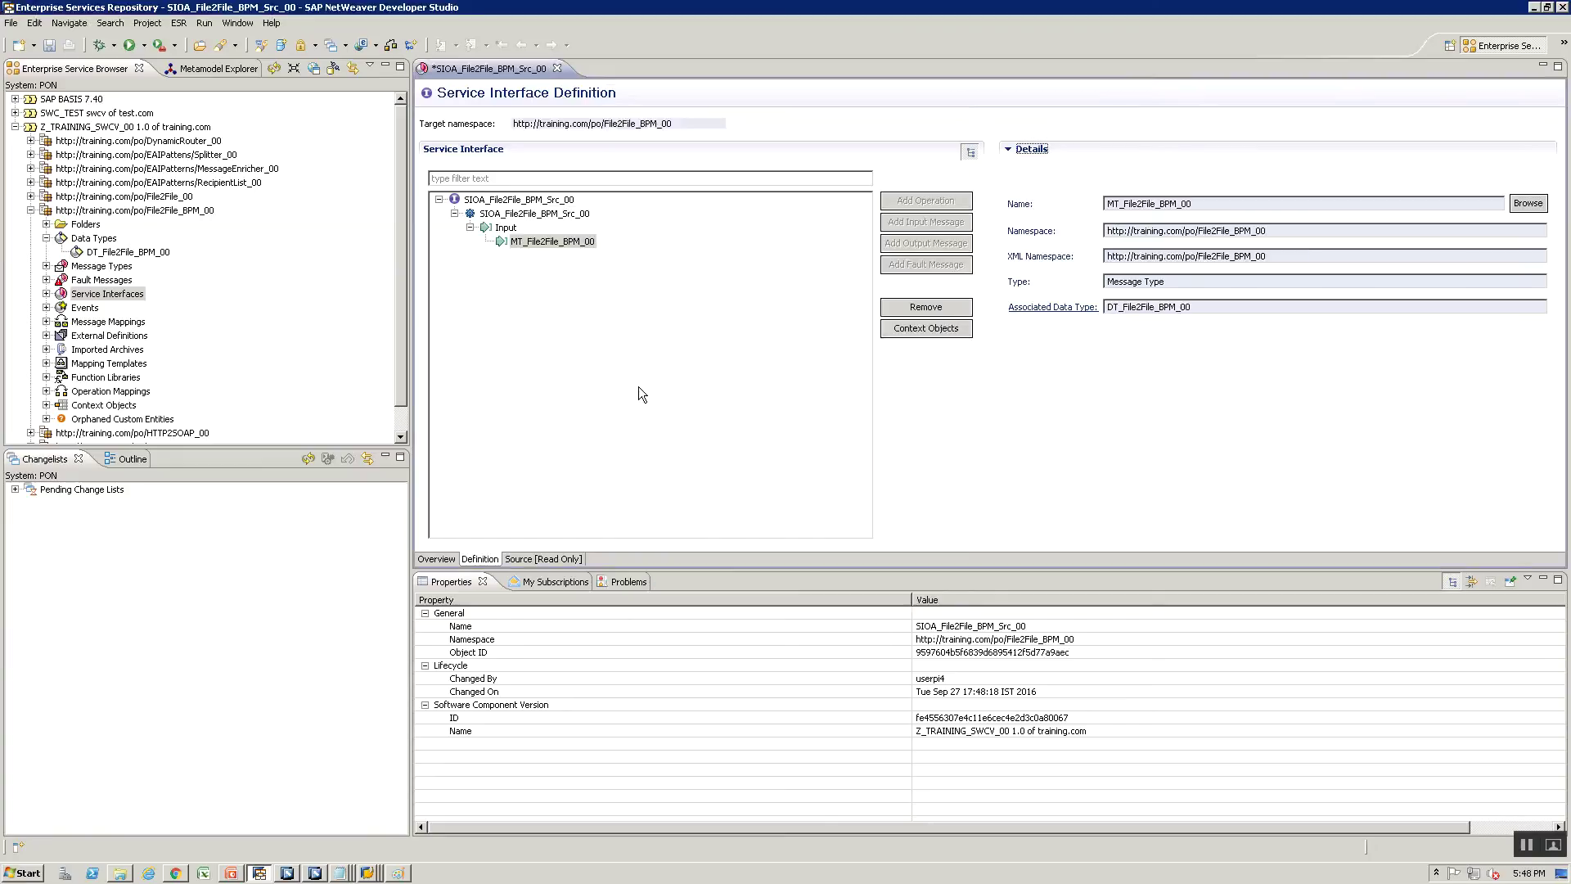
Save SIOA_File2File_BPM_Src_00 and review the File–PO–BPM diagram in Paint before returning
{"action": "key", "text": "ctrl+s"}
{"action": "key", "text": "alt+Tab"}
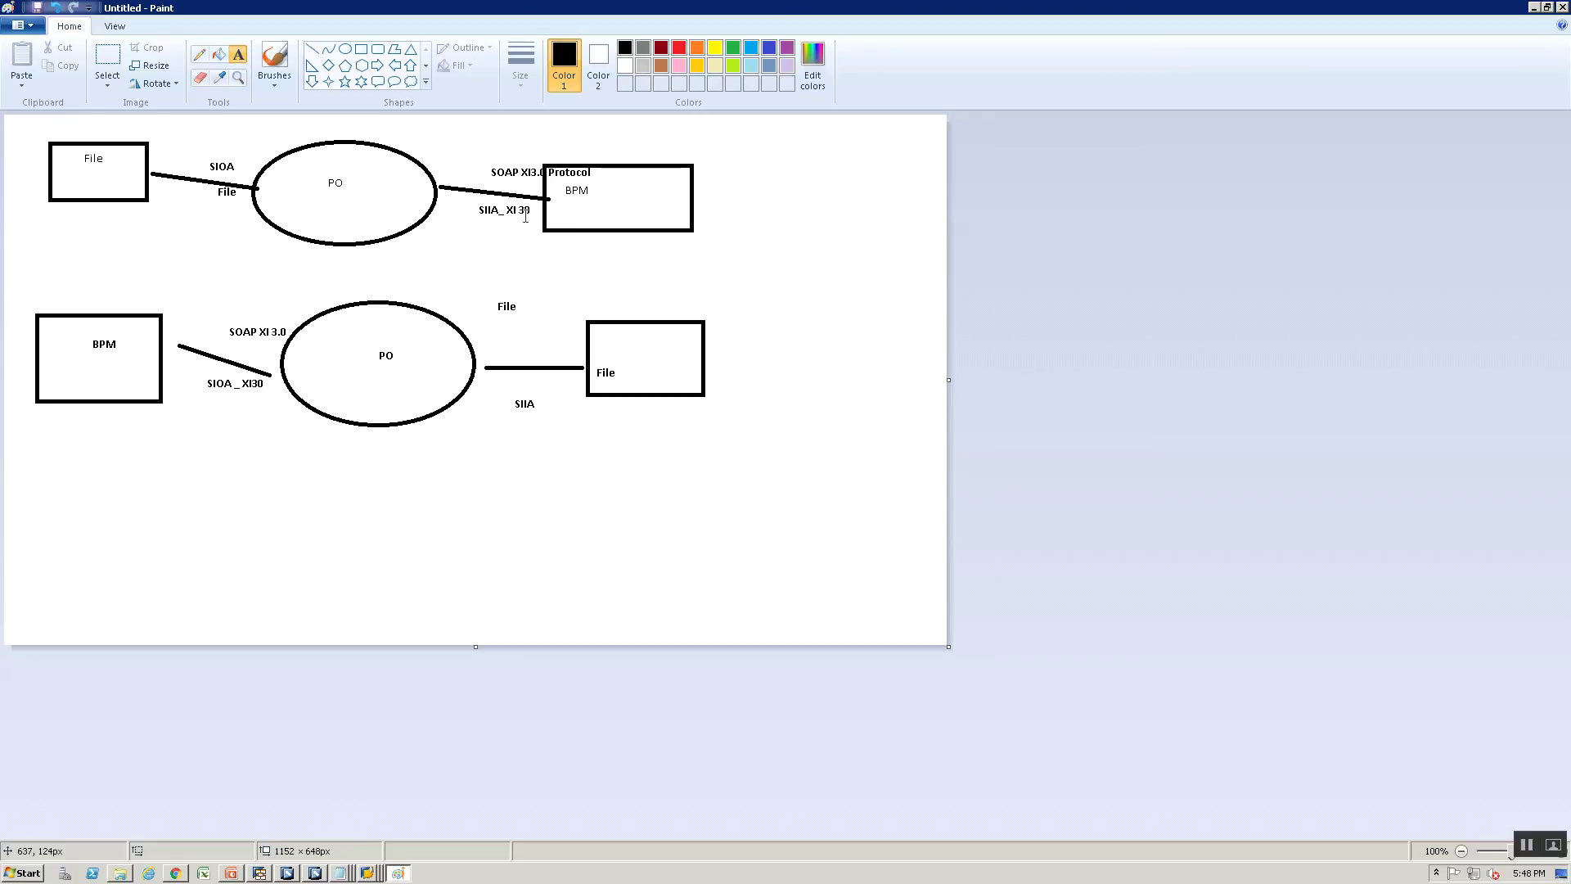
{"action": "key", "text": "alt+Tab"}
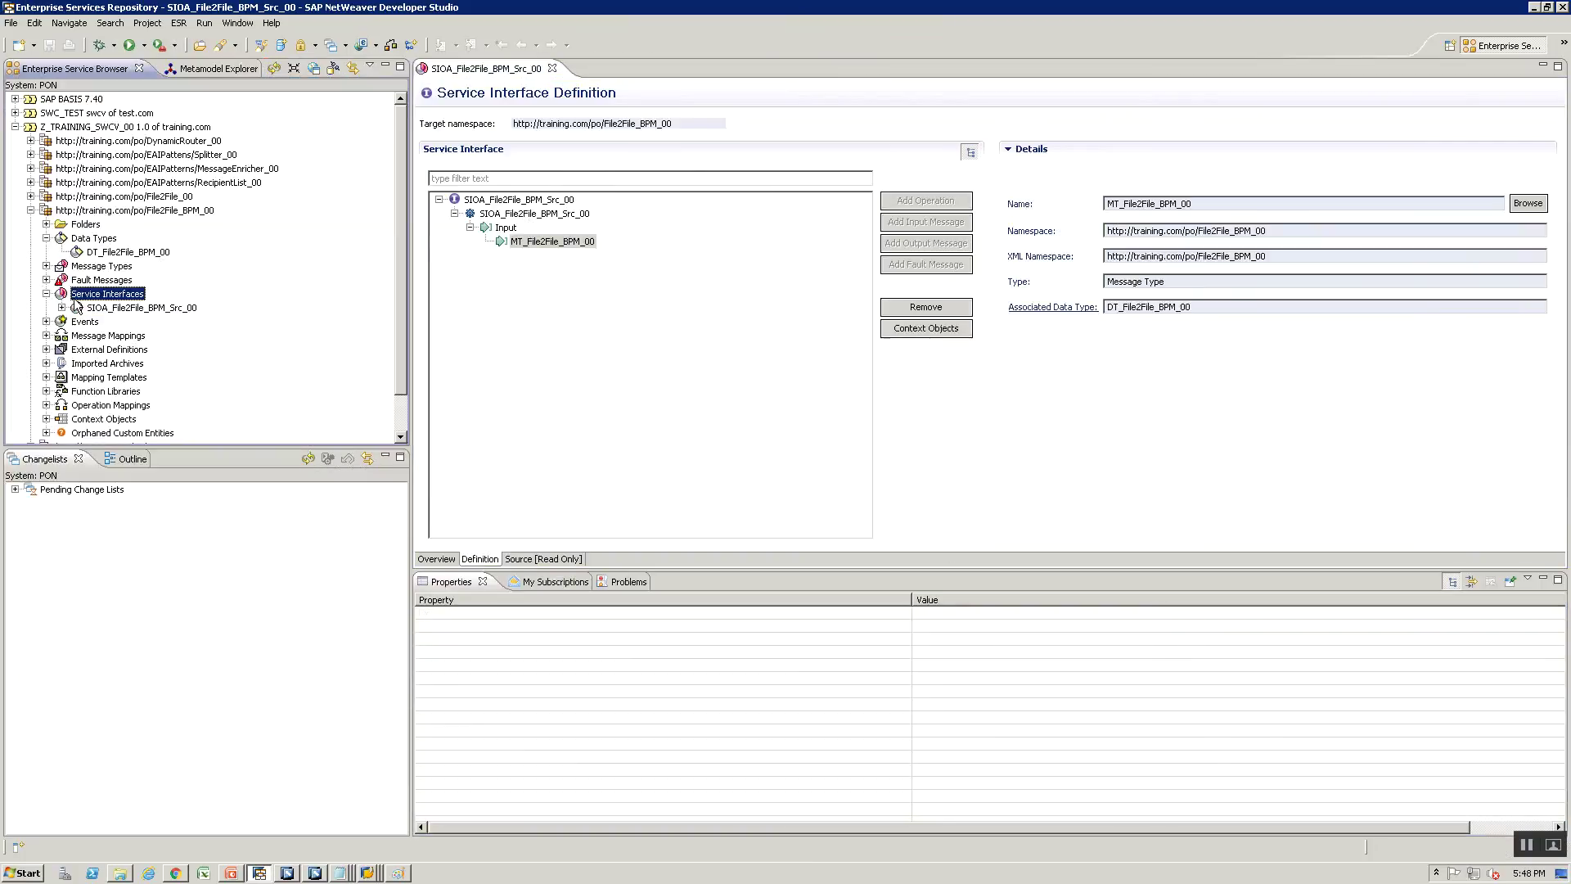
Name the new service interface SIIA_File2File_BPM_00XI30 and create it in the existing change list
{"action": "left_click", "coordinate": [94, 308]}
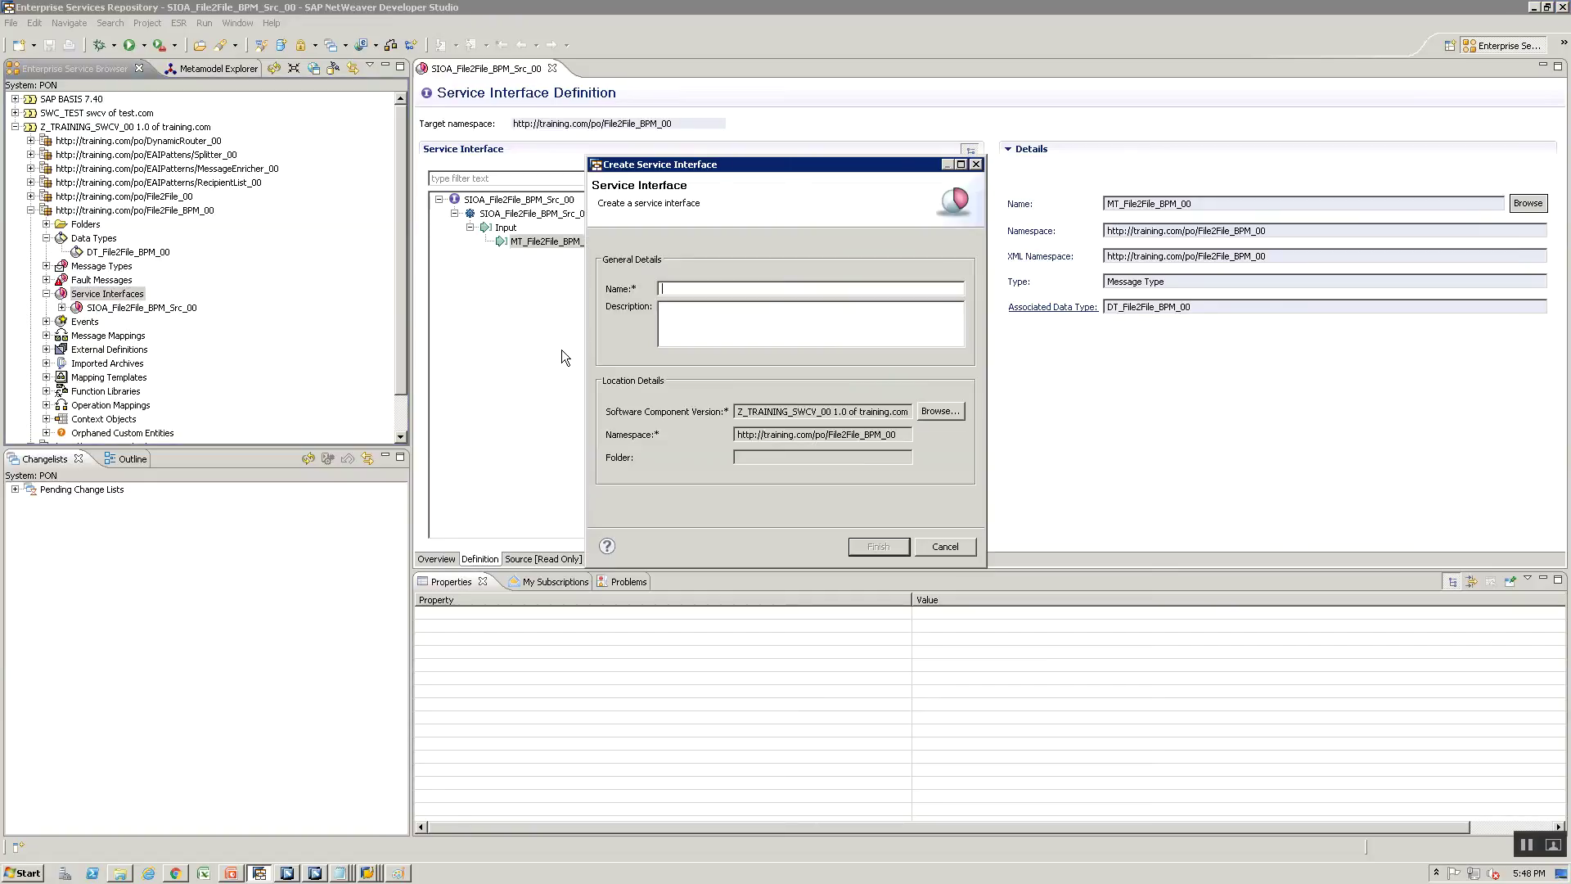
{"action": "type", "text": "SIIA_File2File_BPM_00XI30"}
{"action": "left_click", "coordinate": [887, 545]}
{"action": "left_click", "coordinate": [802, 438]}
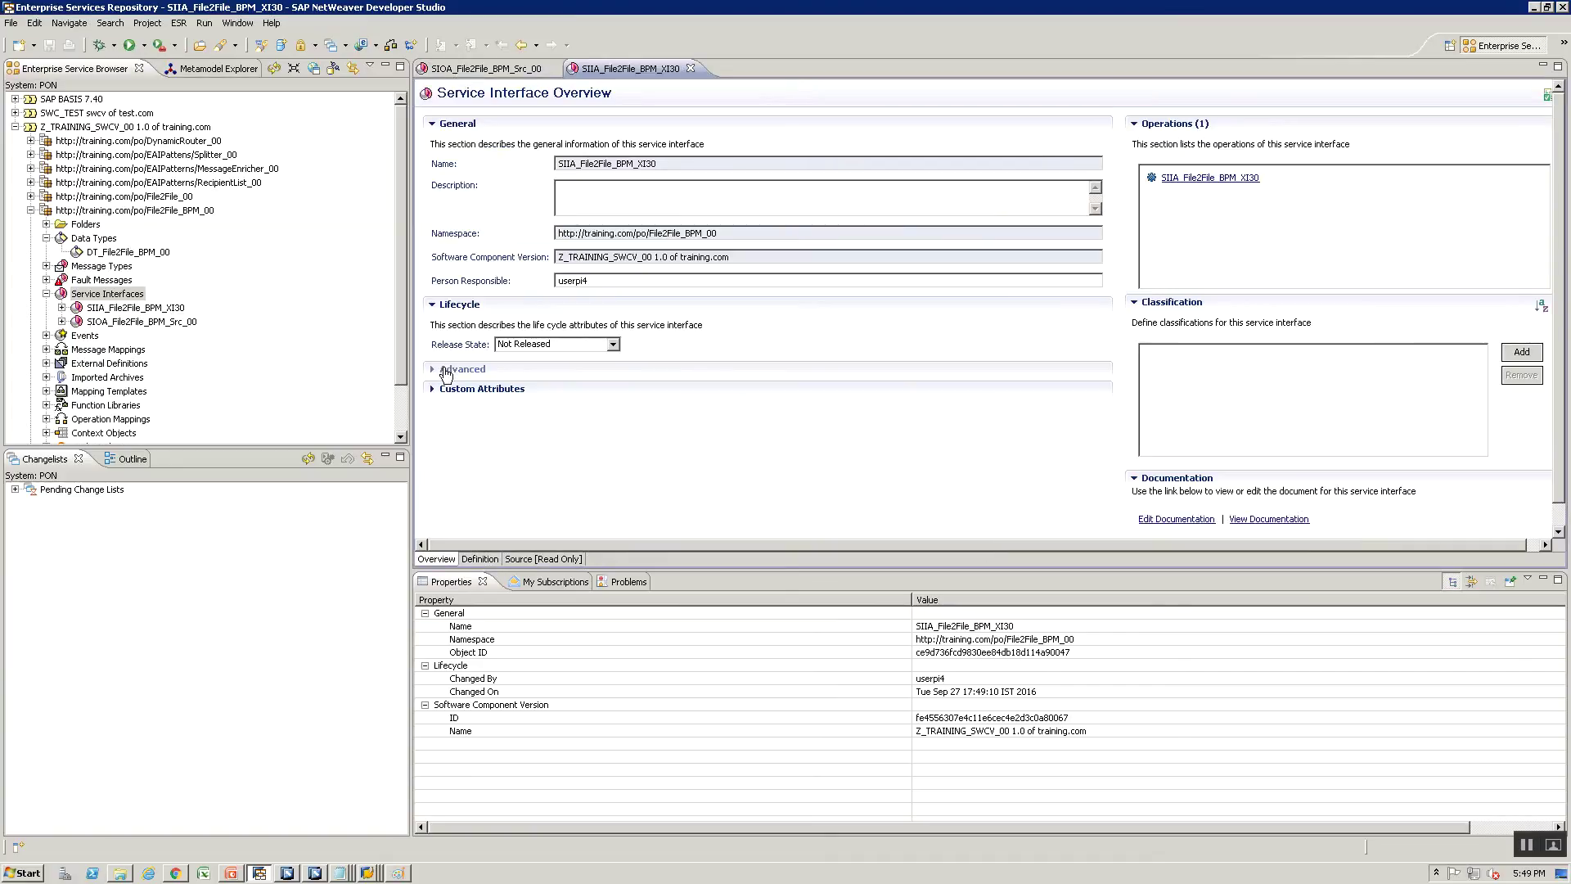
Keep the interface Inbound, set pattern Stateless (XI30-Compatible), save, and open the operation's definition
{"action": "left_click", "coordinate": [460, 369]}
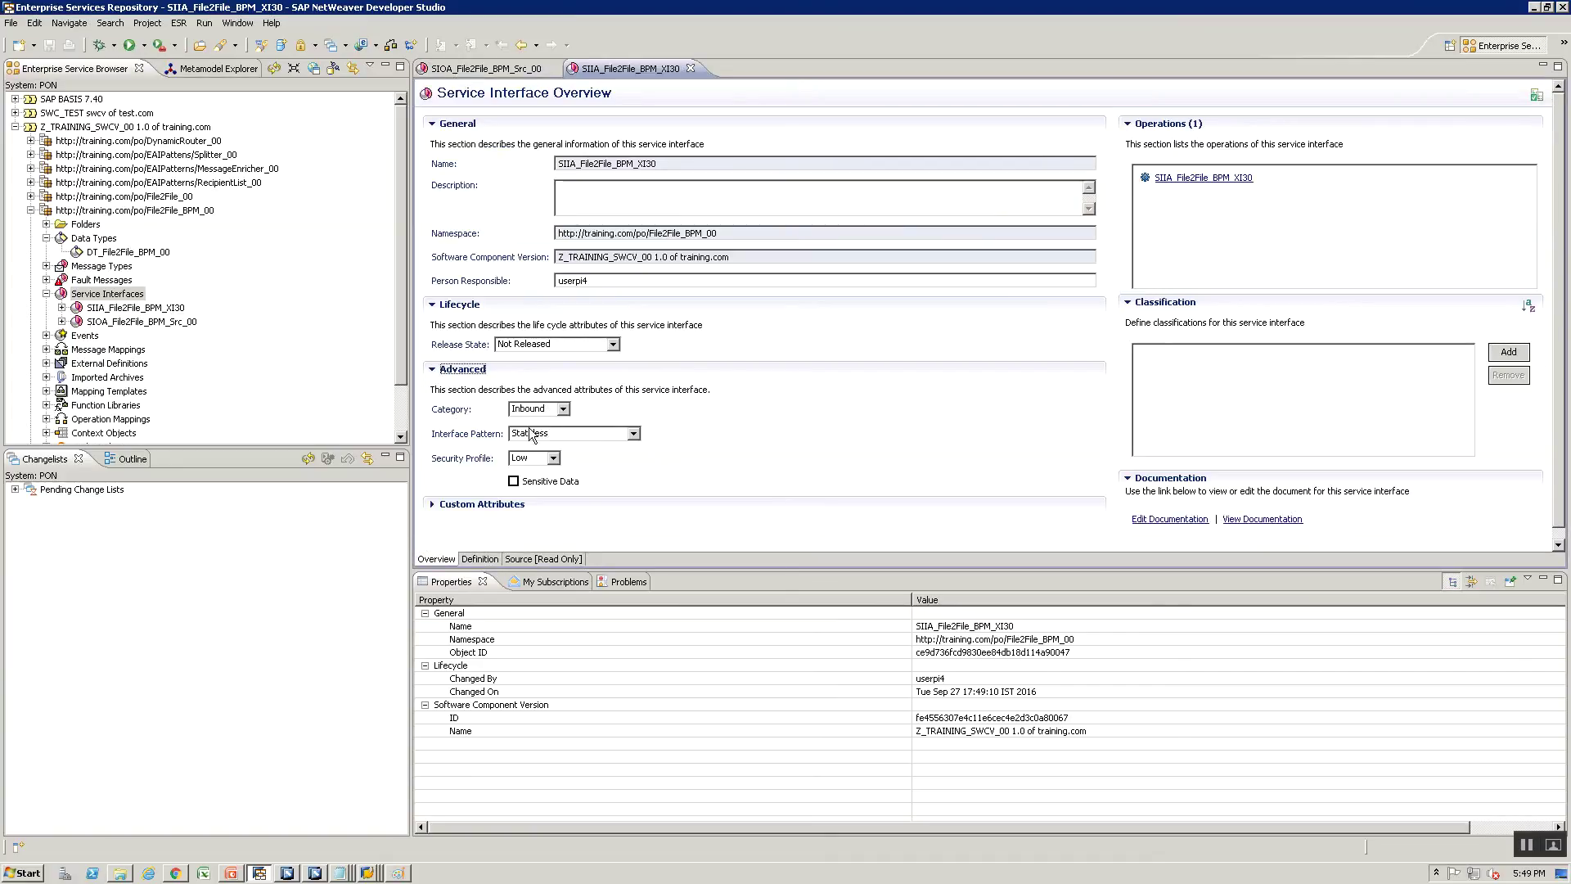
{"action": "left_click", "coordinate": [532, 409]}
{"action": "left_click", "coordinate": [528, 412]}
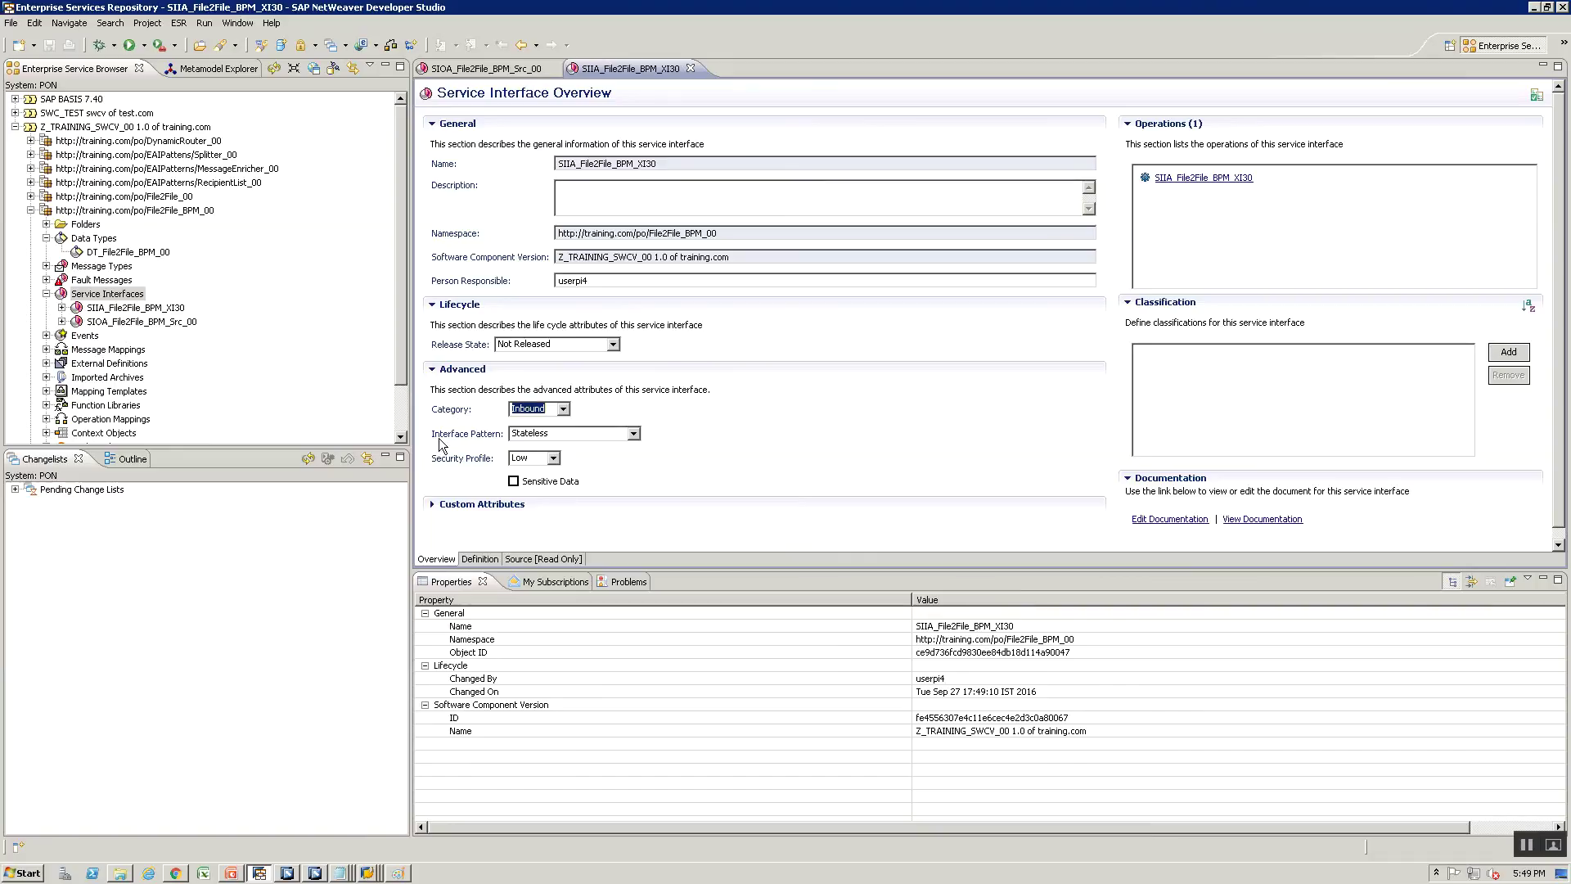
{"action": "left_click", "coordinate": [523, 434]}
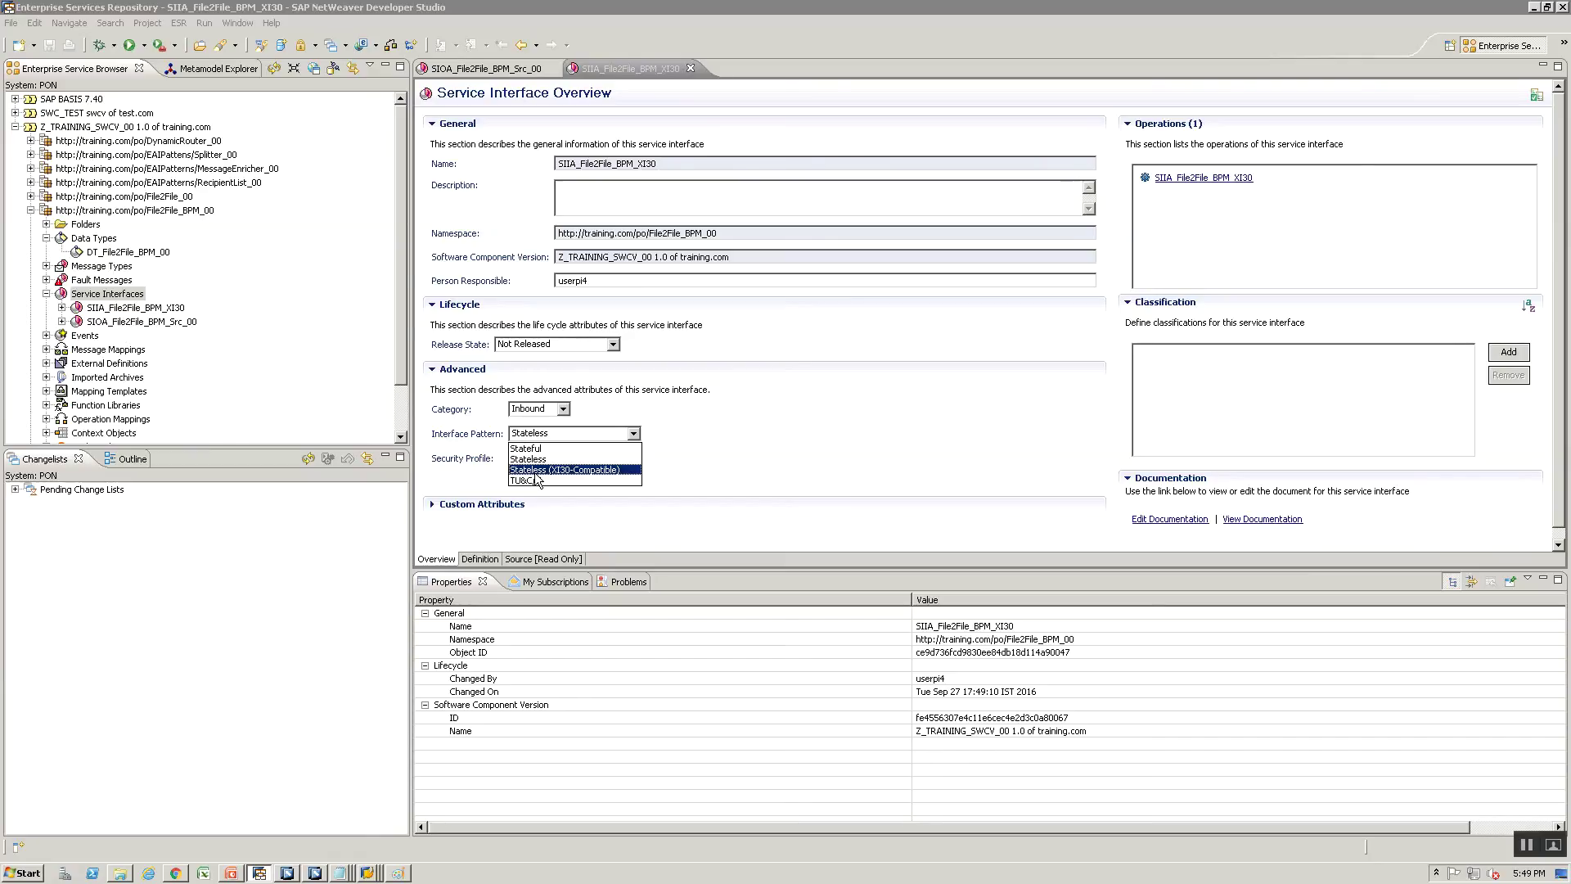
{"action": "left_click", "coordinate": [535, 471]}
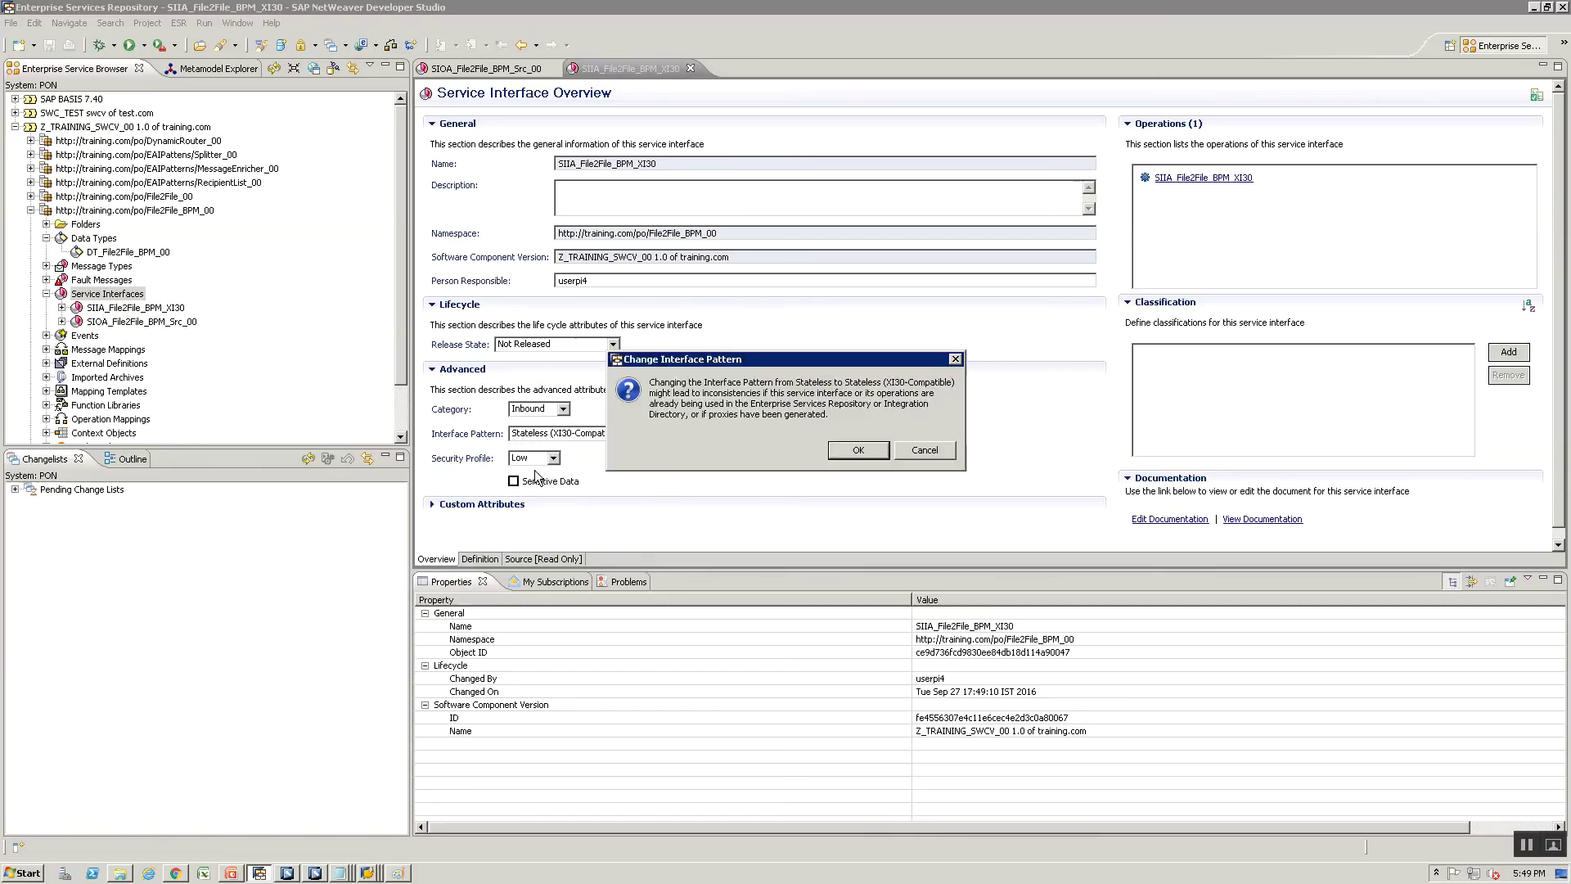
{"action": "left_click", "coordinate": [905, 455]}
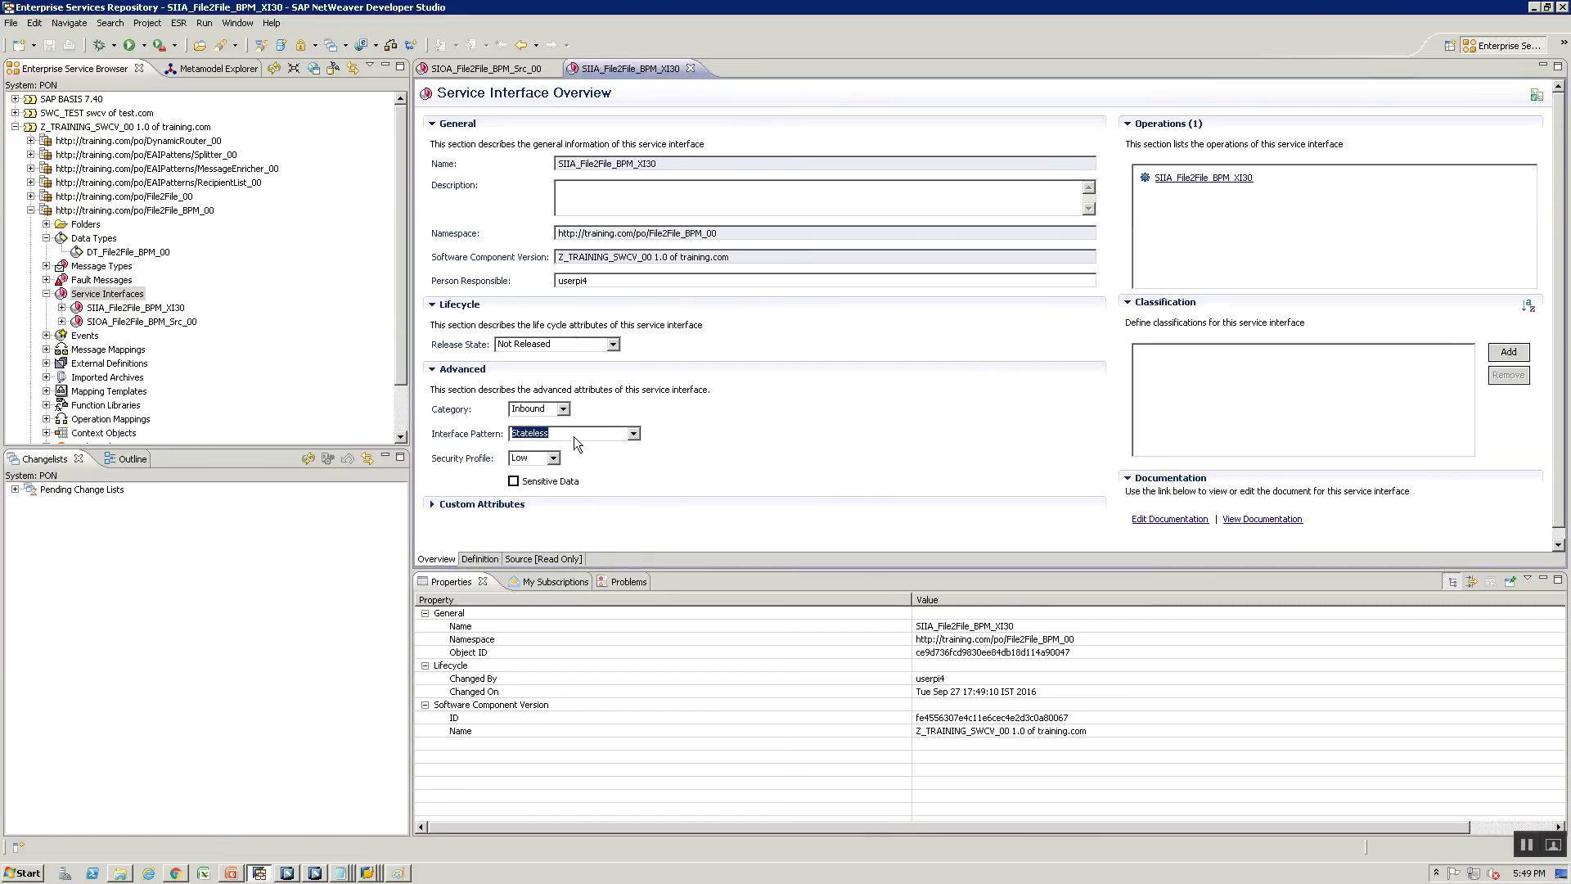
{"action": "left_click_drag", "start_coordinate": [636, 167], "coordinate": [658, 172]}
{"action": "left_click", "coordinate": [633, 433]}
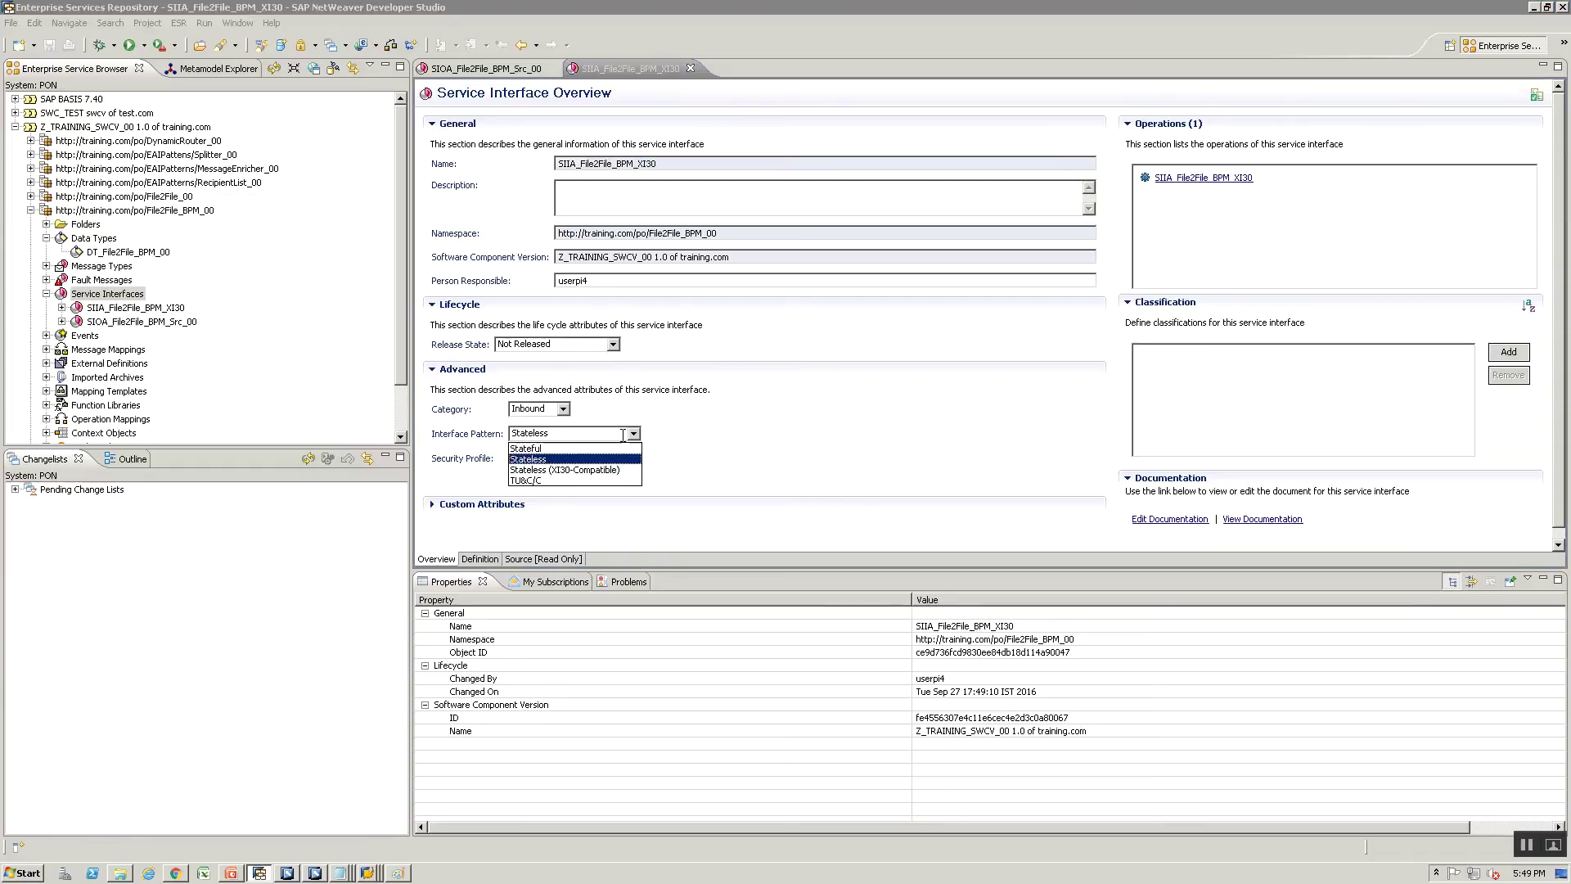
{"action": "left_click", "coordinate": [568, 470]}
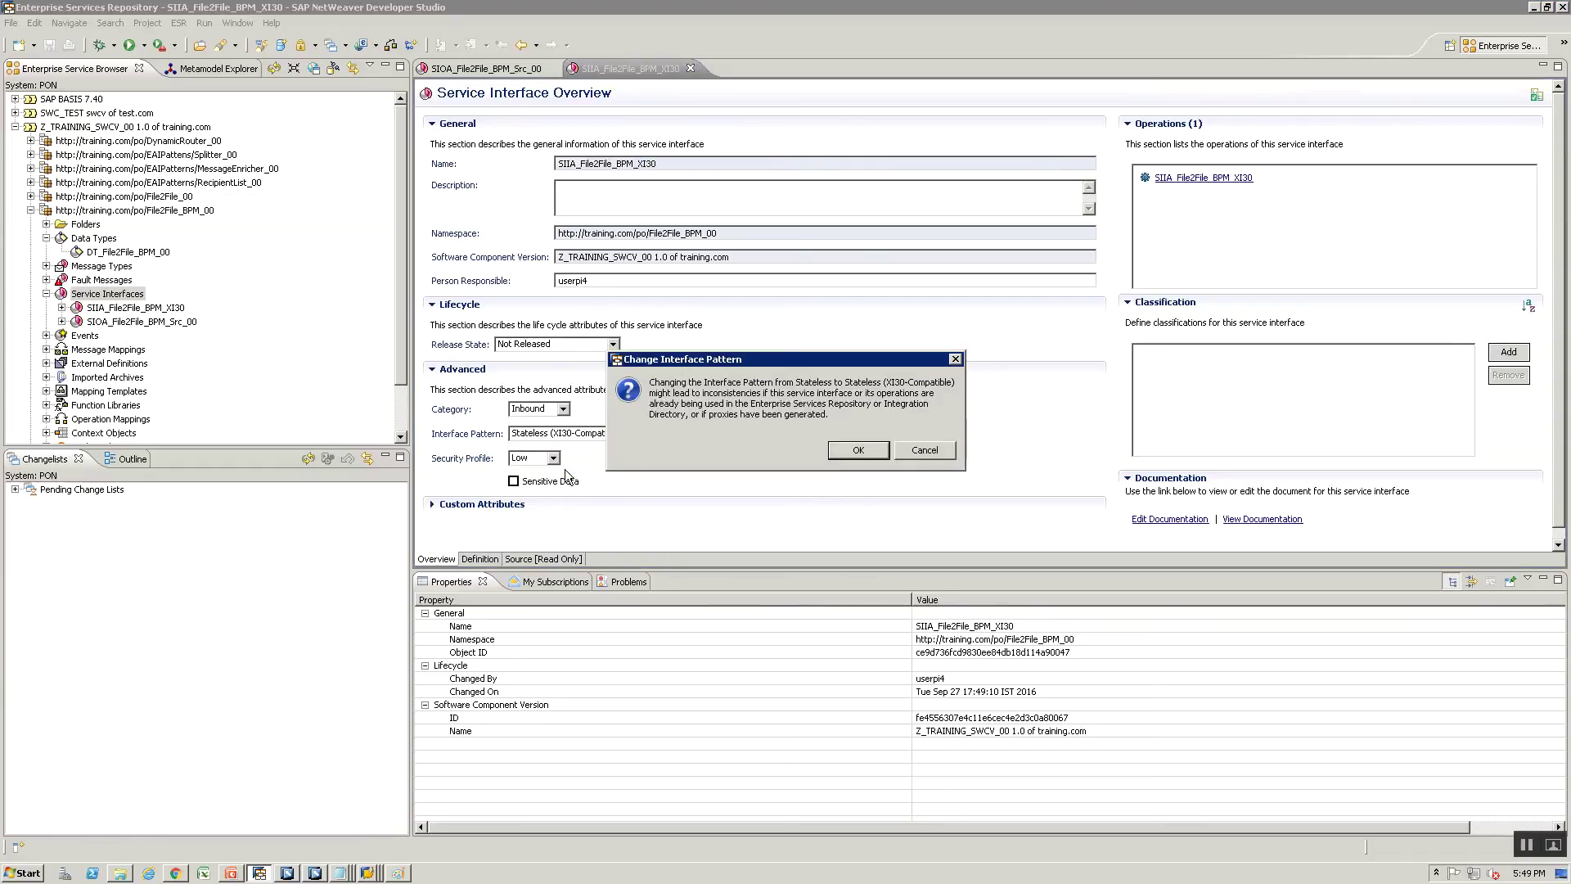
{"action": "left_click", "coordinate": [858, 450]}
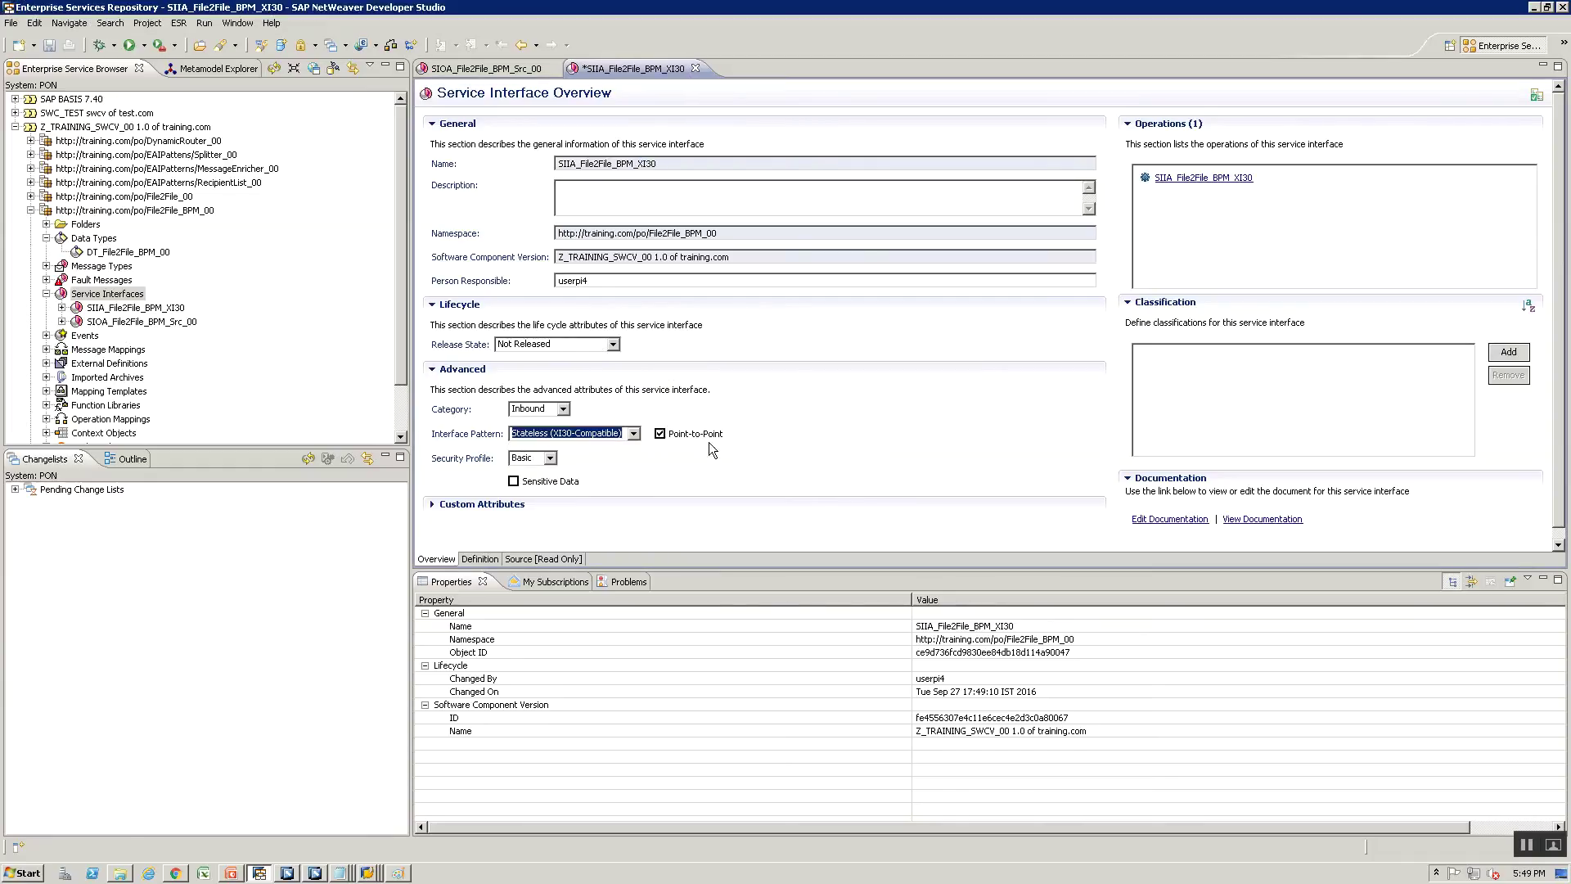
{"action": "key", "text": "ctrl+s"}
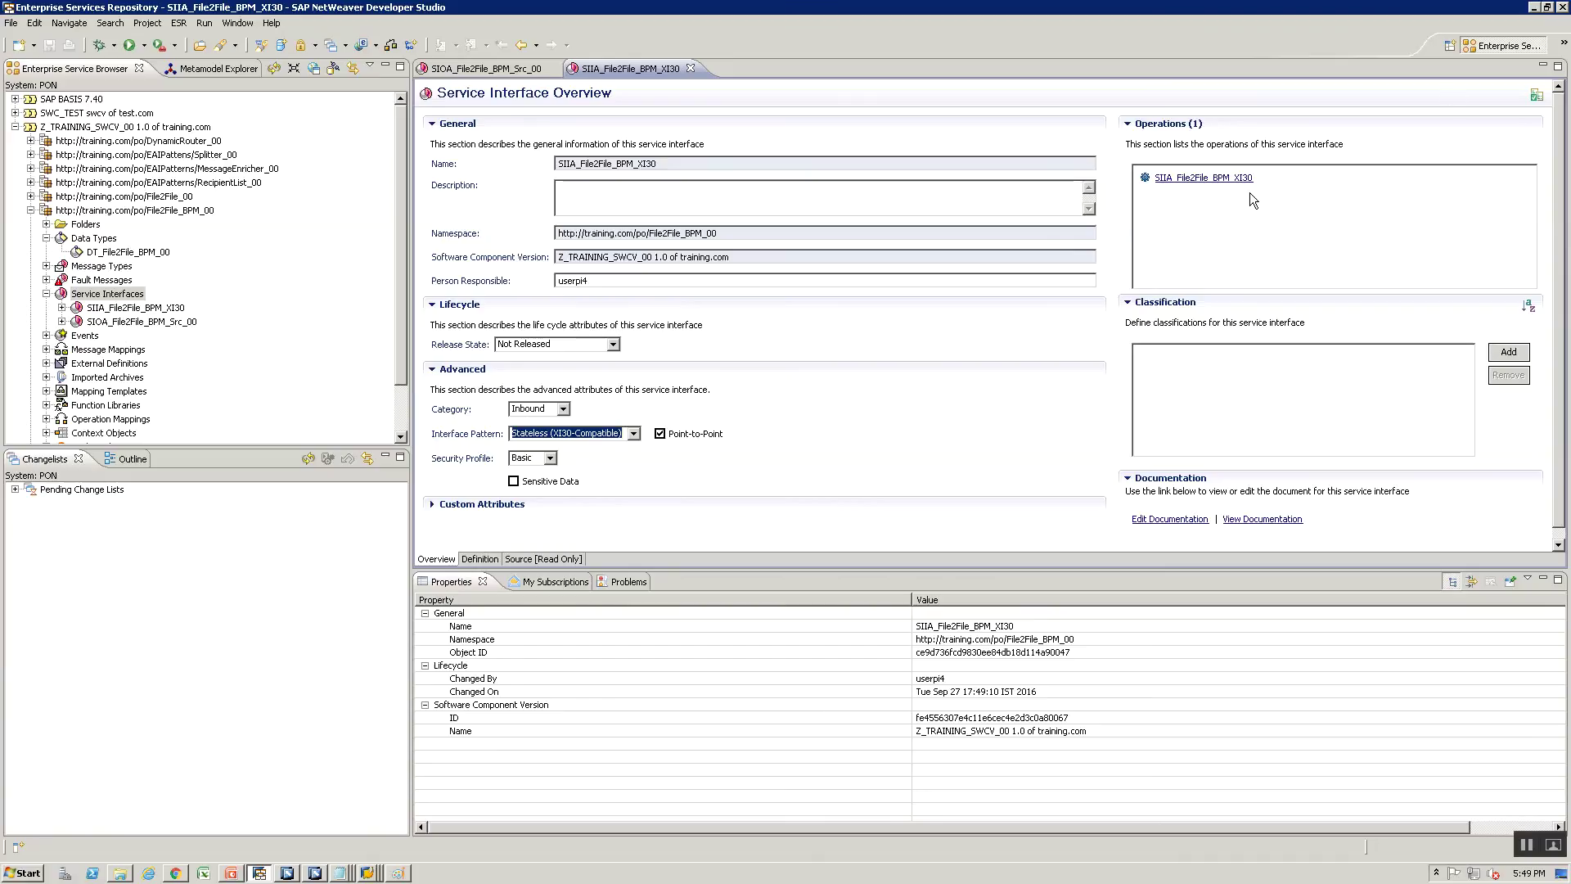
{"action": "left_click", "coordinate": [1192, 179]}
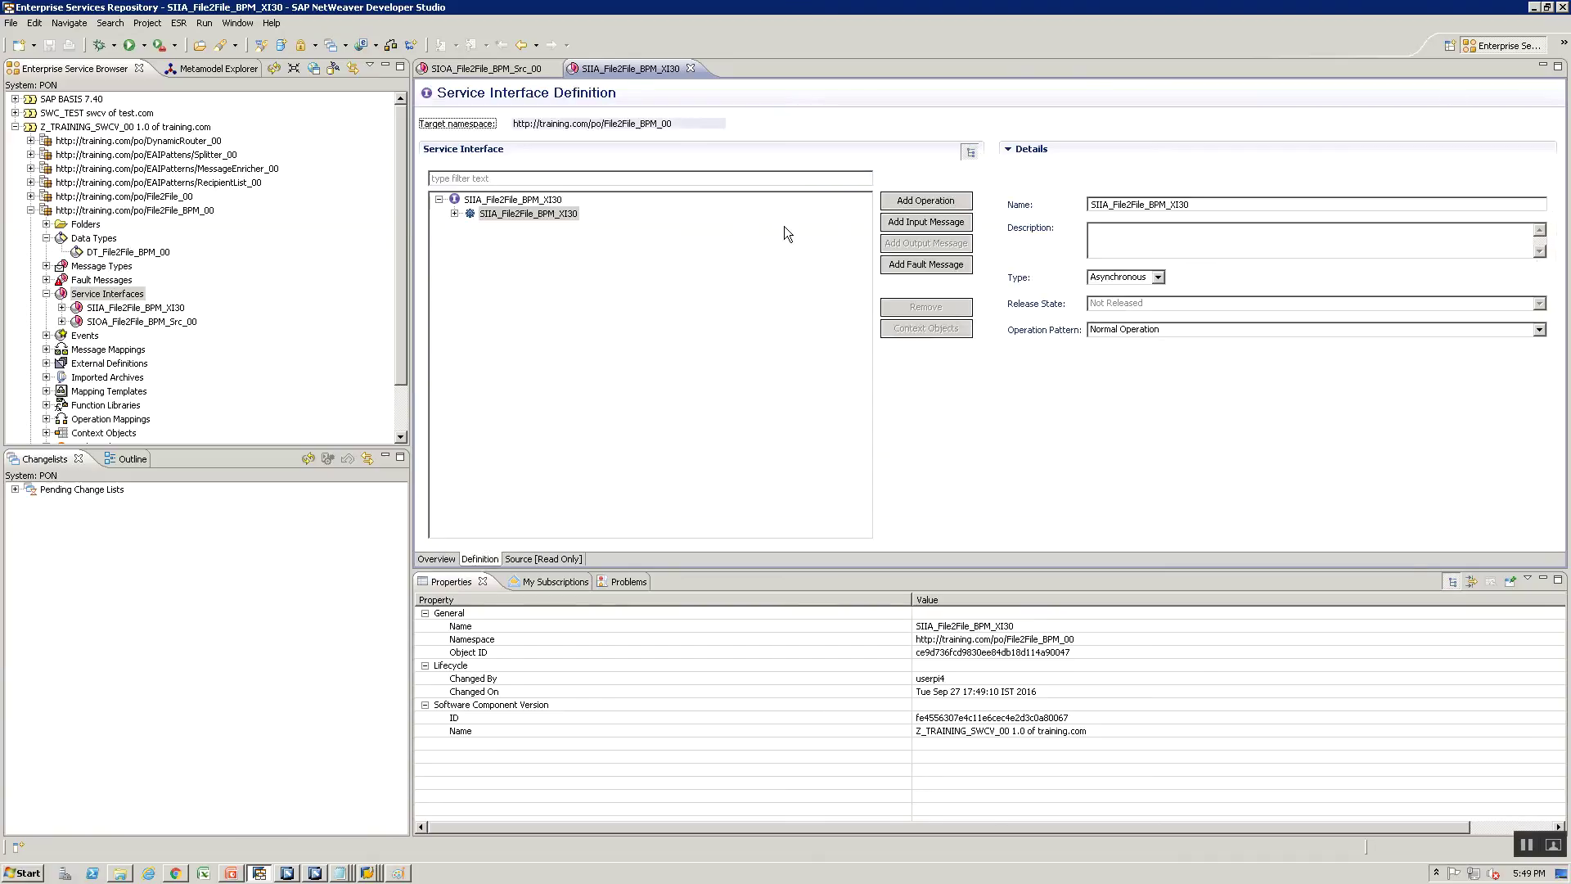
Set MT_File2File_BPM_00 as the operation's input message via a message-type search for 'MT'
{"action": "left_click", "coordinate": [926, 221]}
{"action": "left_click", "coordinate": [1527, 203]}
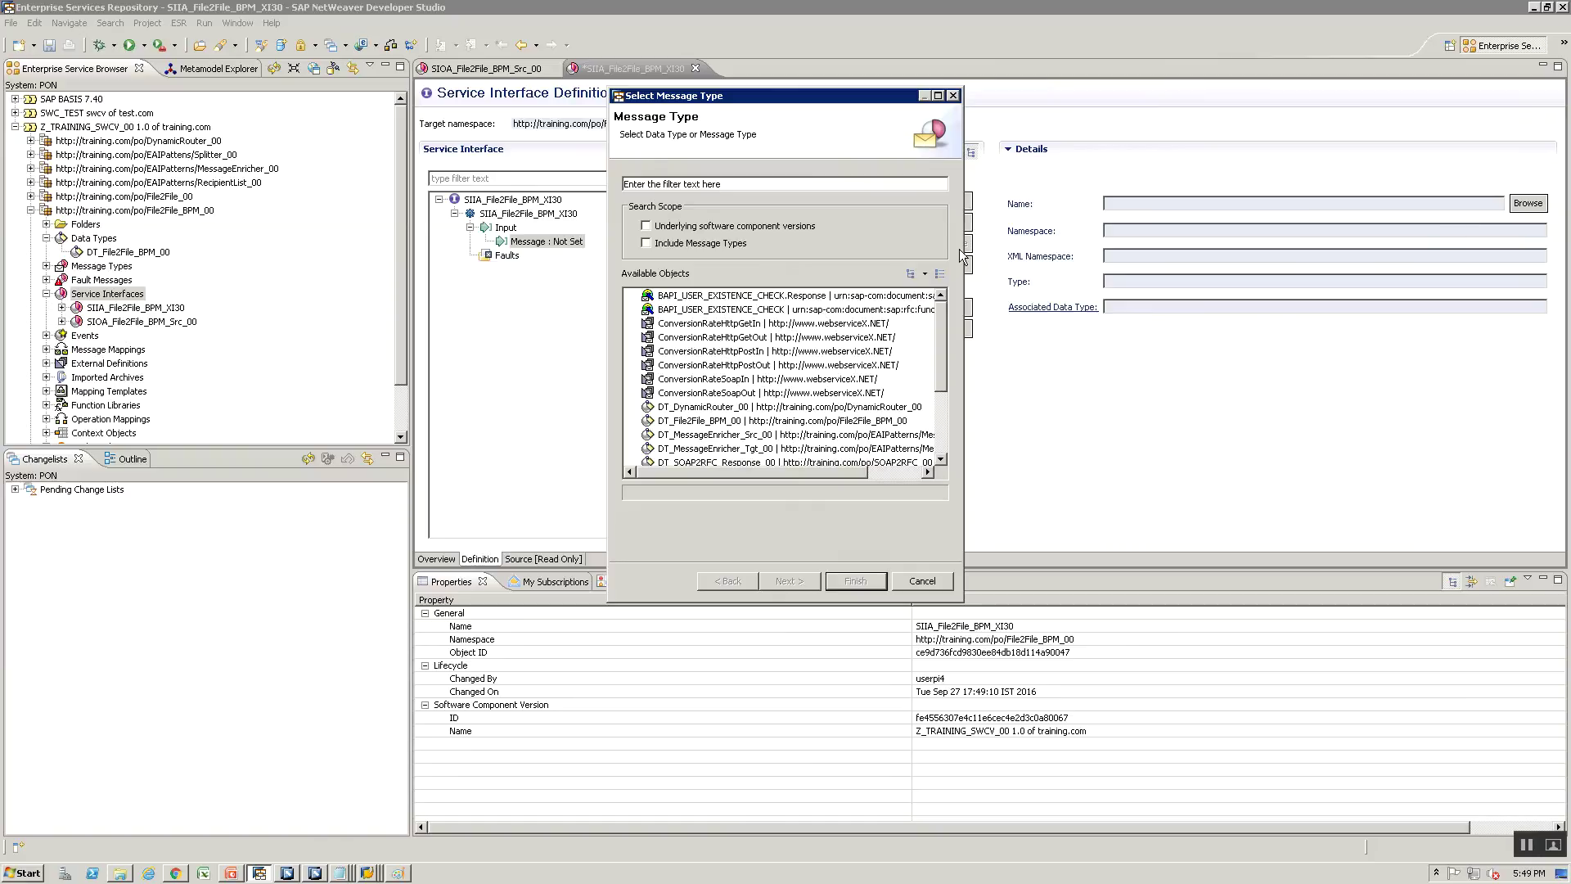
{"action": "left_click", "coordinate": [667, 243]}
{"action": "left_click", "coordinate": [689, 184]}
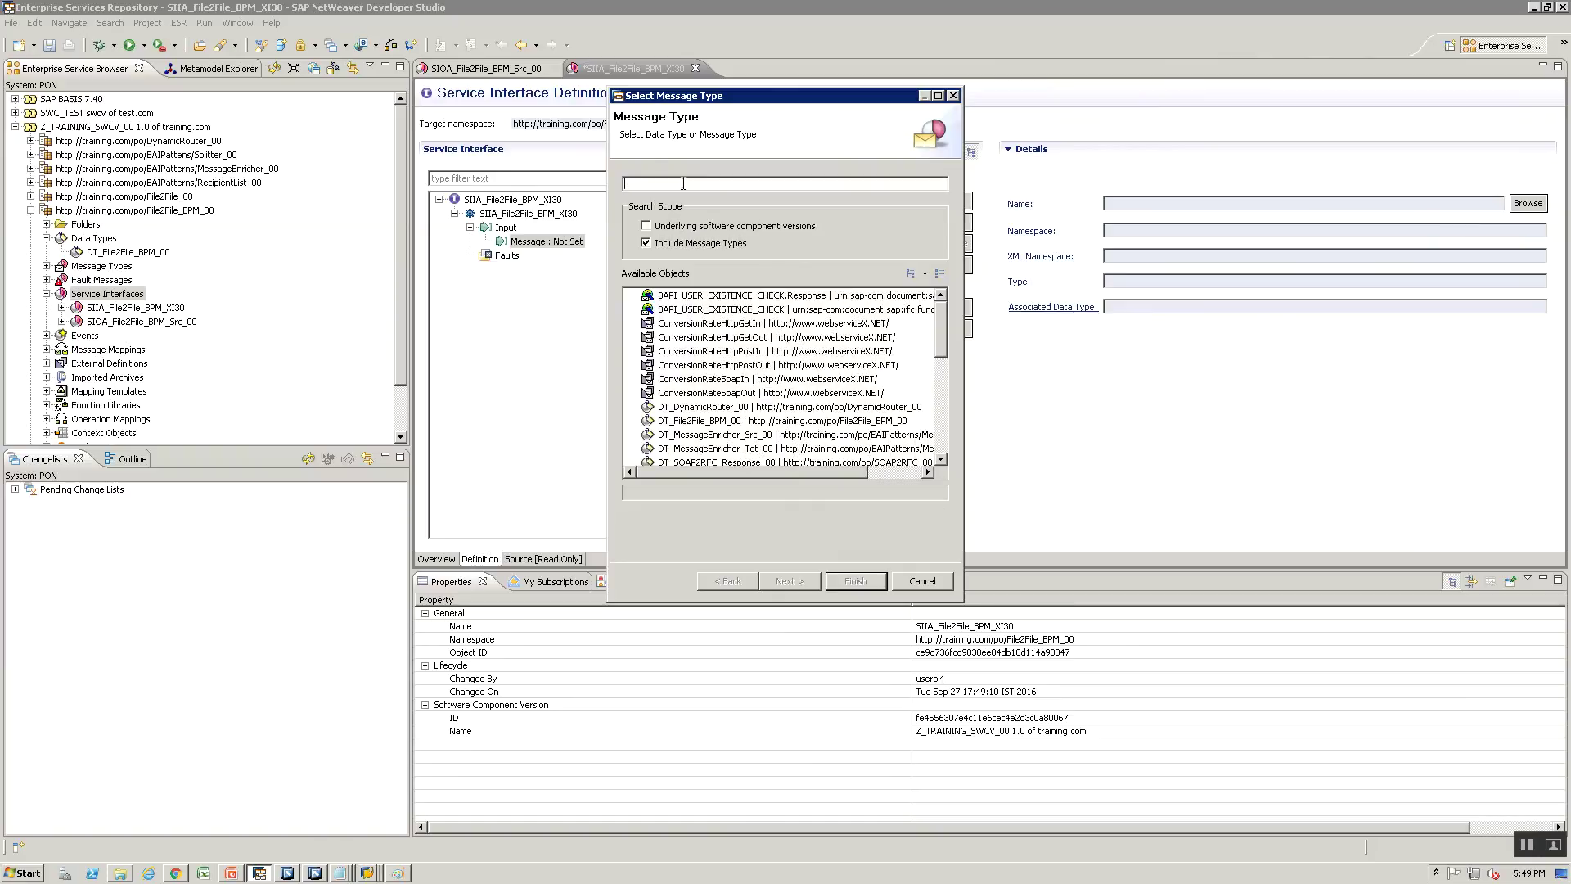
{"action": "type", "text": "MT_"}
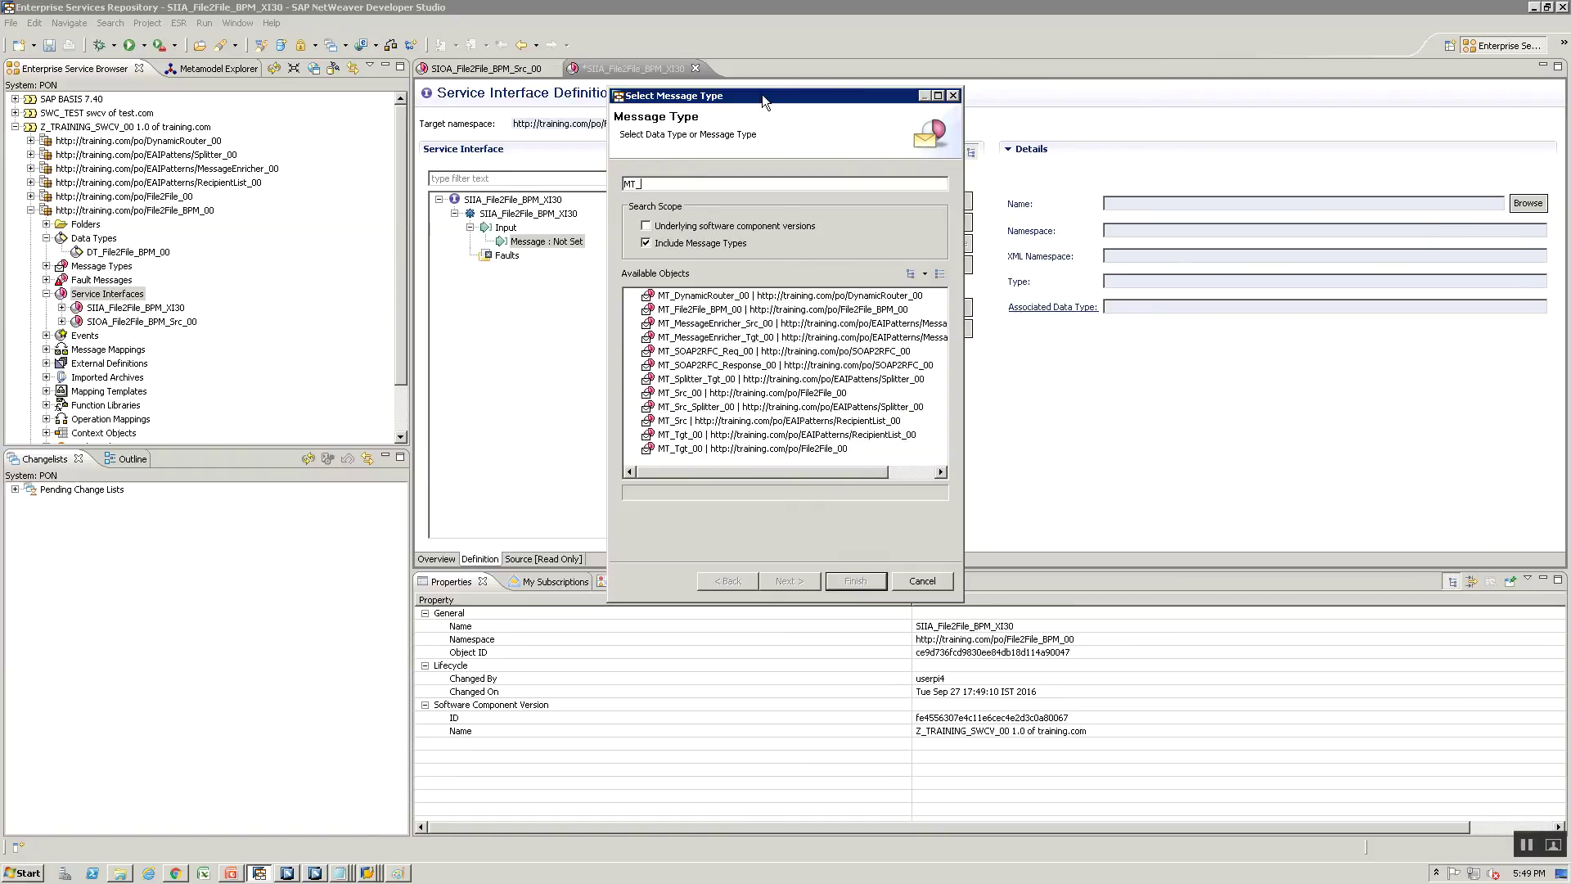
{"action": "left_click", "coordinate": [765, 310]}
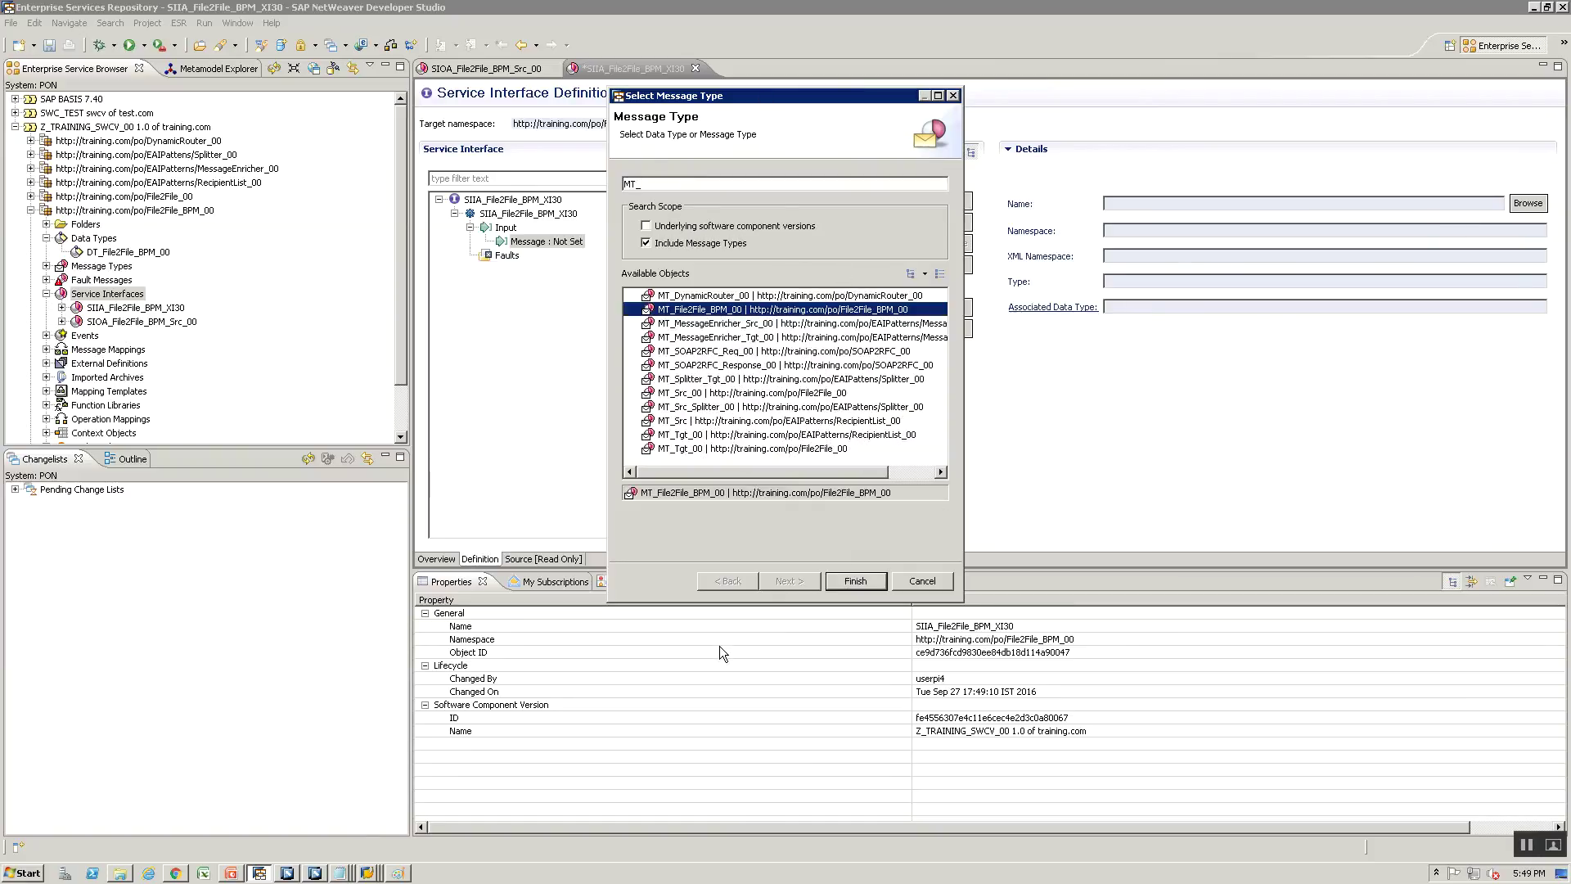
{"action": "left_click", "coordinate": [838, 580]}
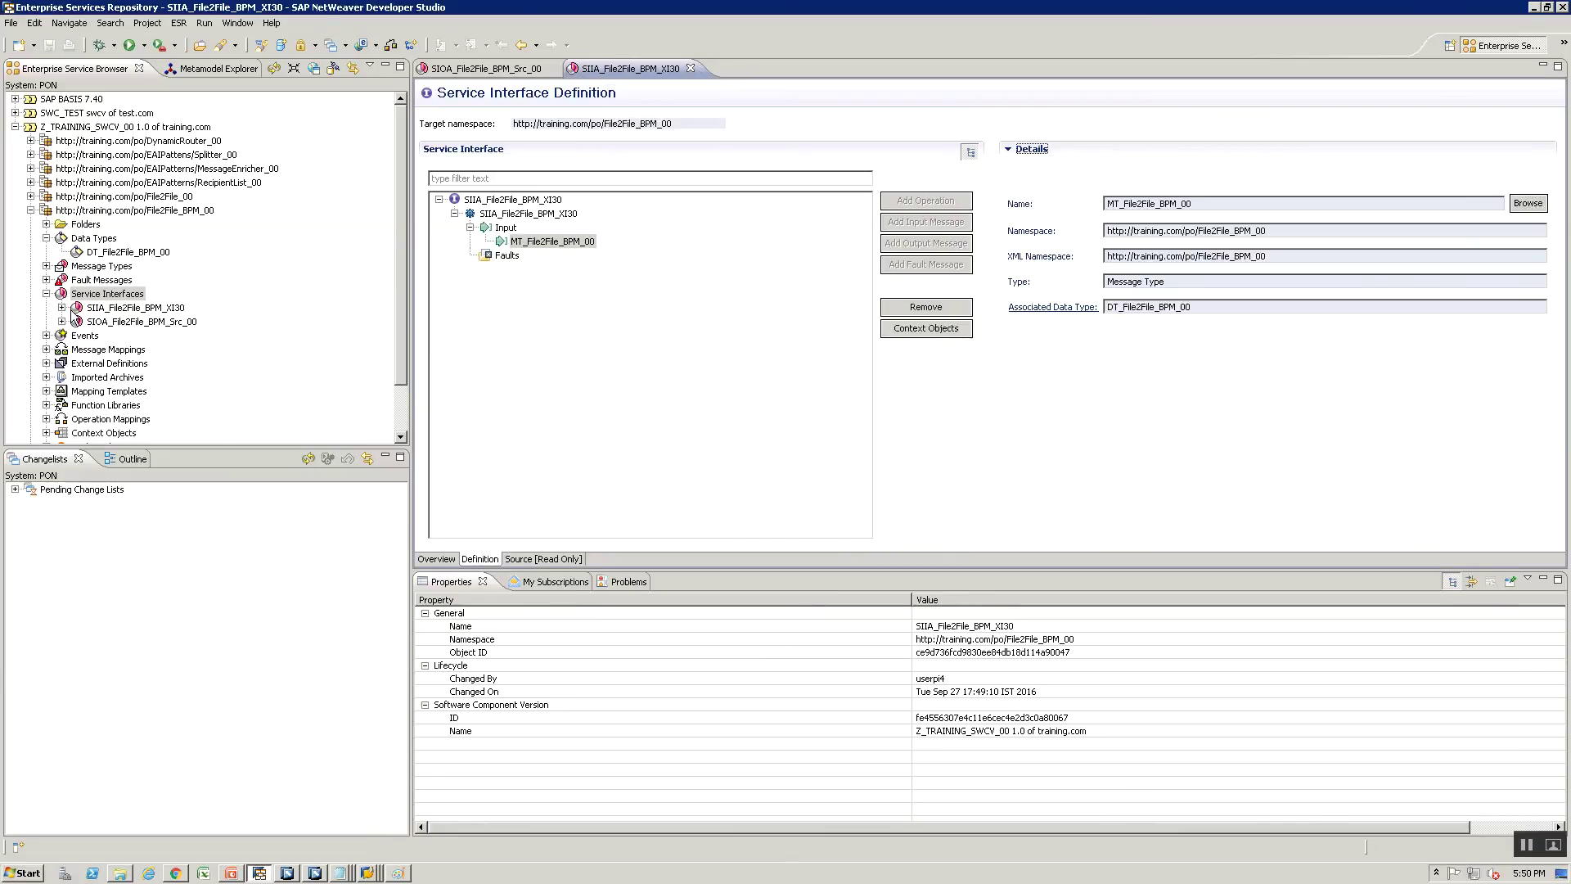
Return to SIIA_File2File_BPM_XI30's overview and check the flow diagram in Paint
{"action": "left_click", "coordinate": [85, 308]}
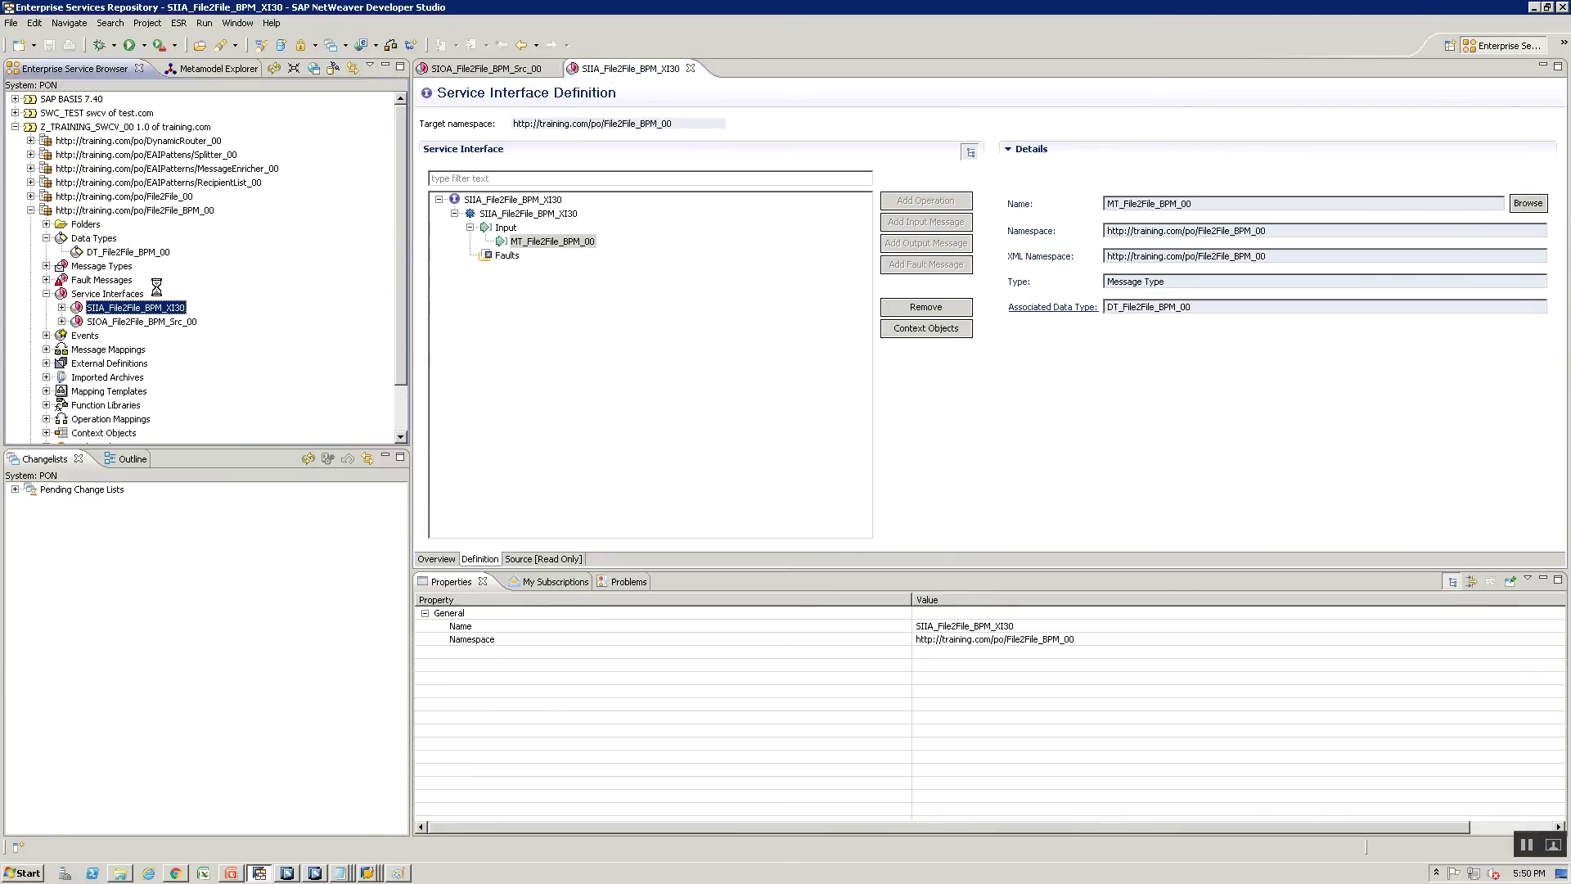
{"action": "left_click", "coordinate": [434, 558]}
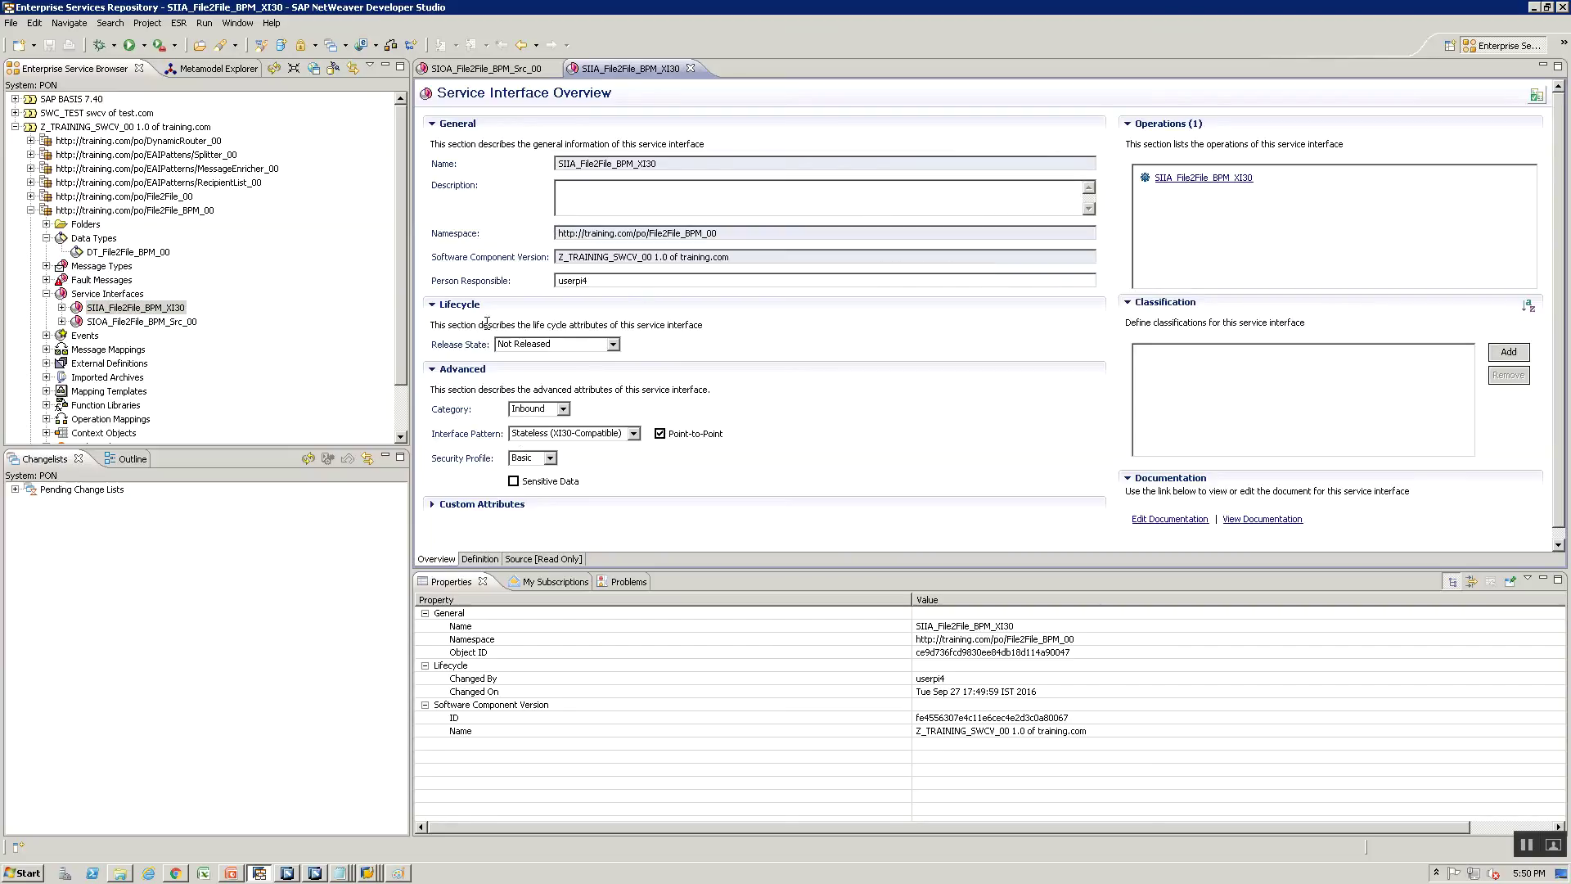
{"action": "key", "text": "alt+Tab"}
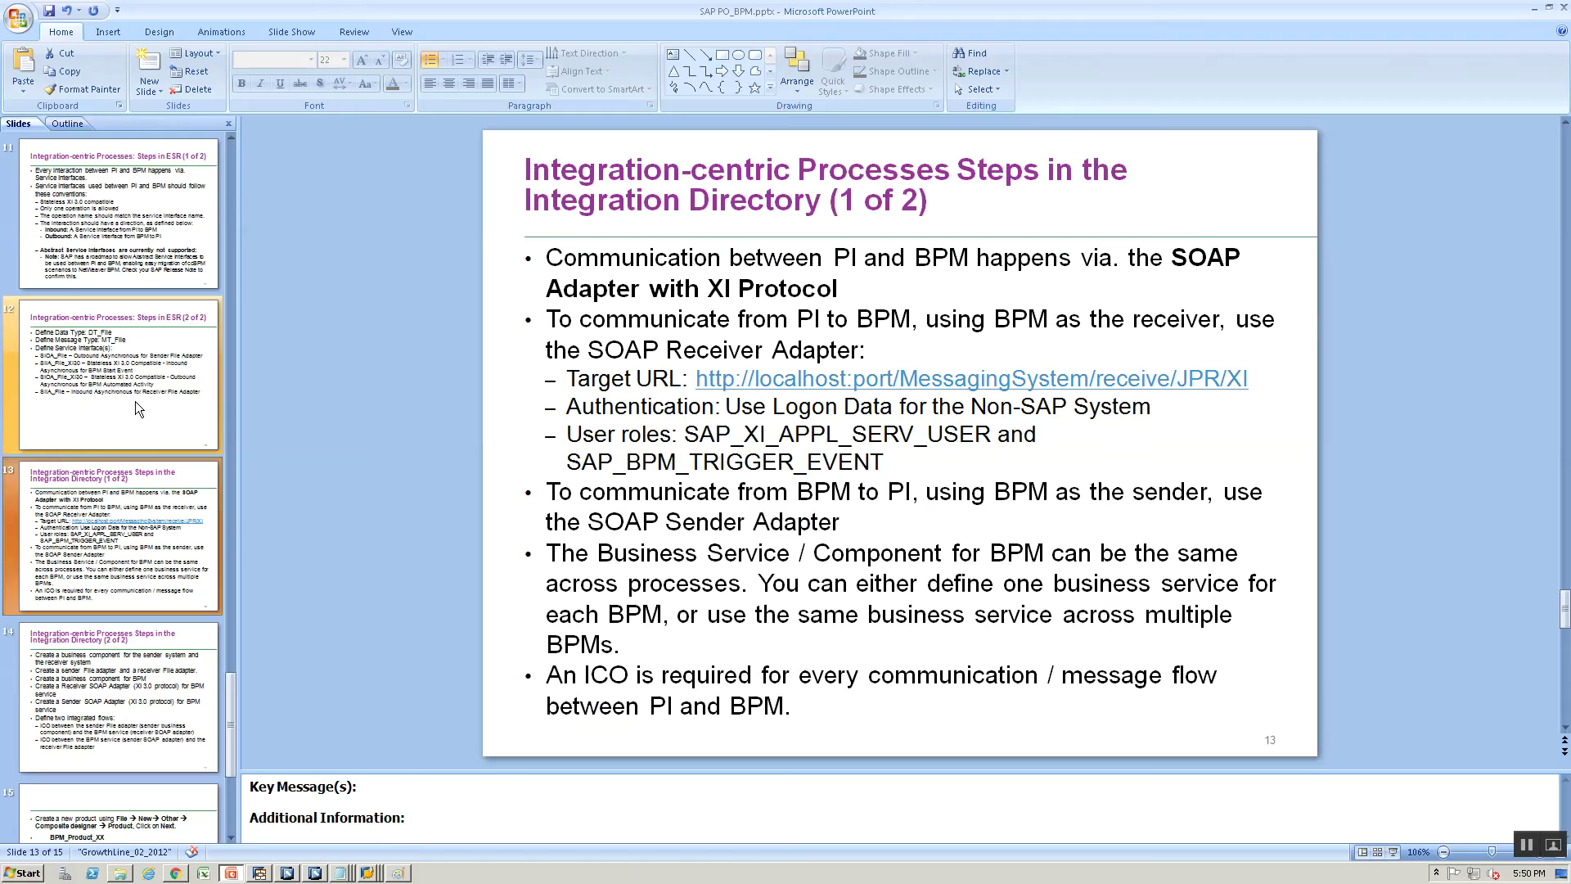
{"action": "key", "text": "alt+Tab"}
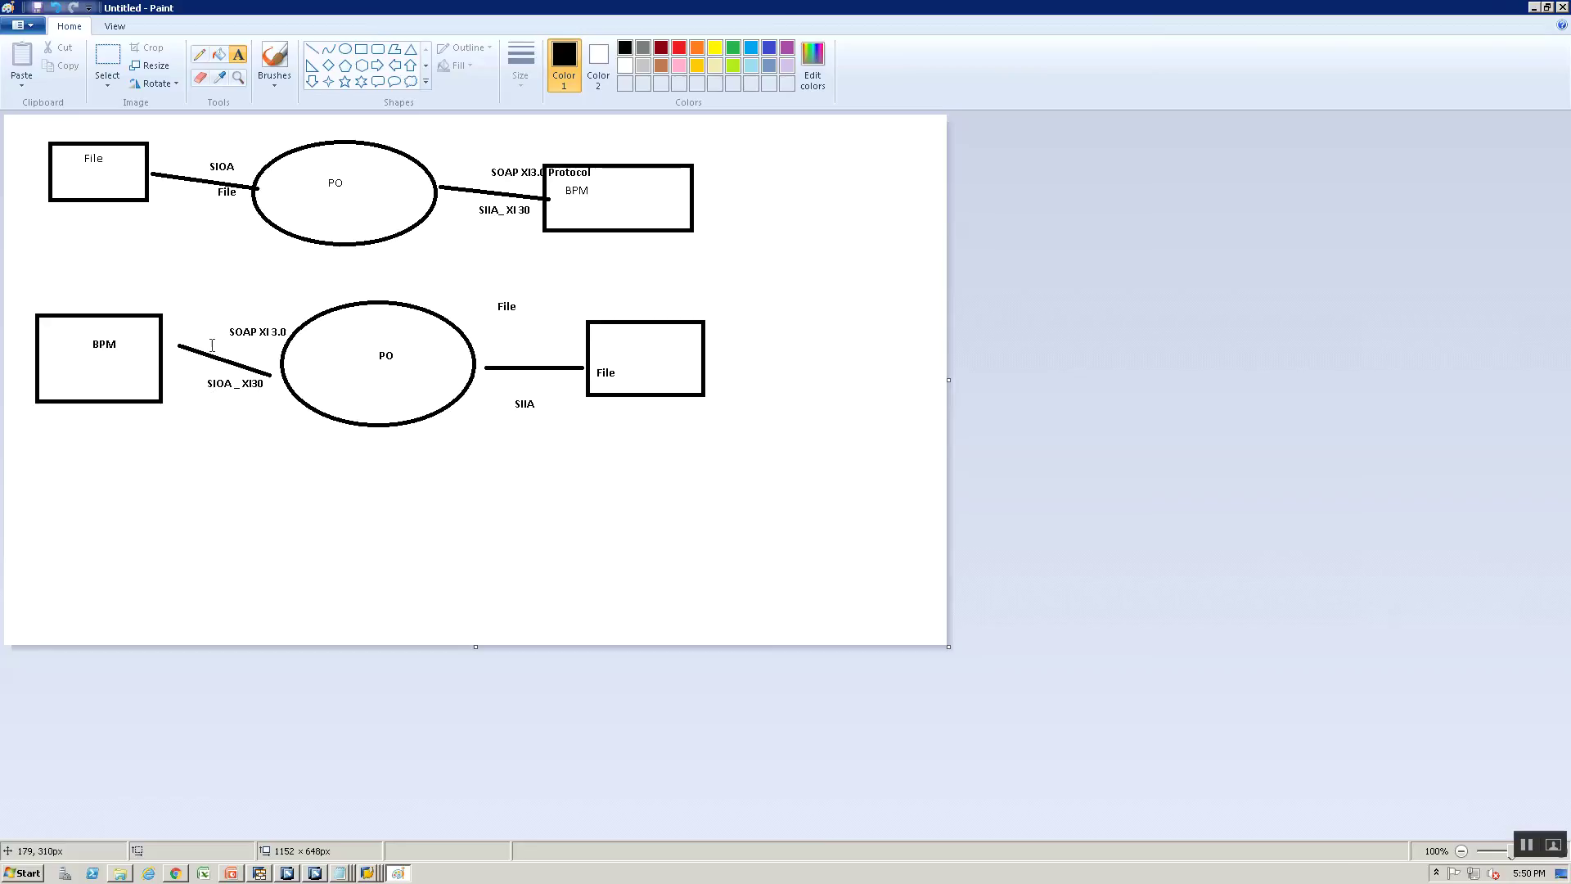
{"action": "key", "text": "alt+Tab"}
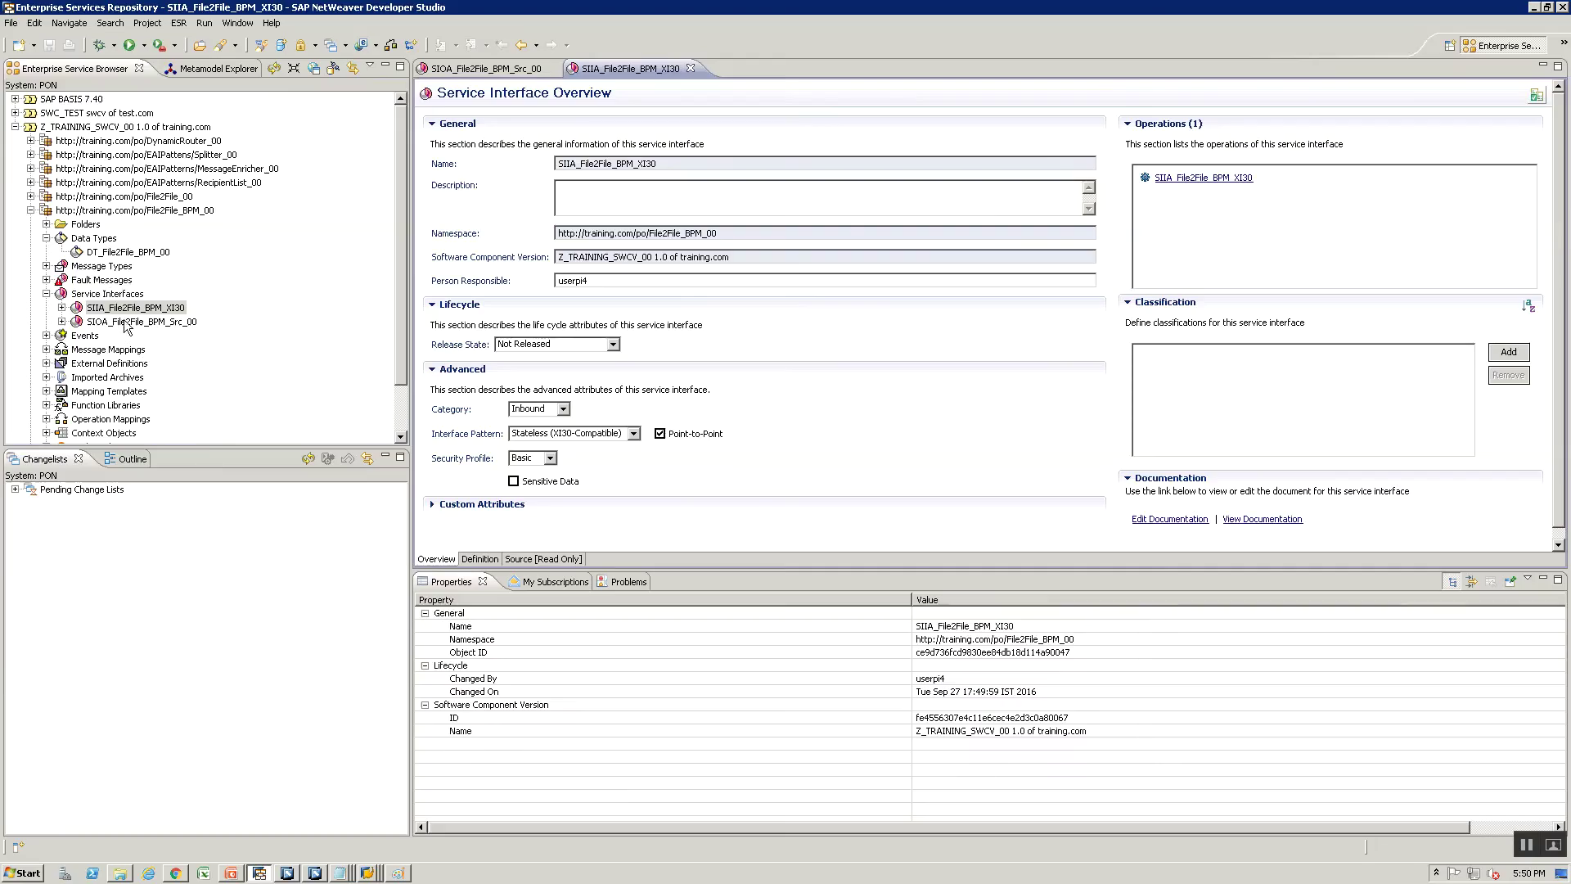
{"action": "left_click", "coordinate": [107, 294]}
Create service interface SIOA_File2File_BPM_XI30_00 and assign it to the existing change list
{"action": "right_click", "coordinate": [115, 295]}
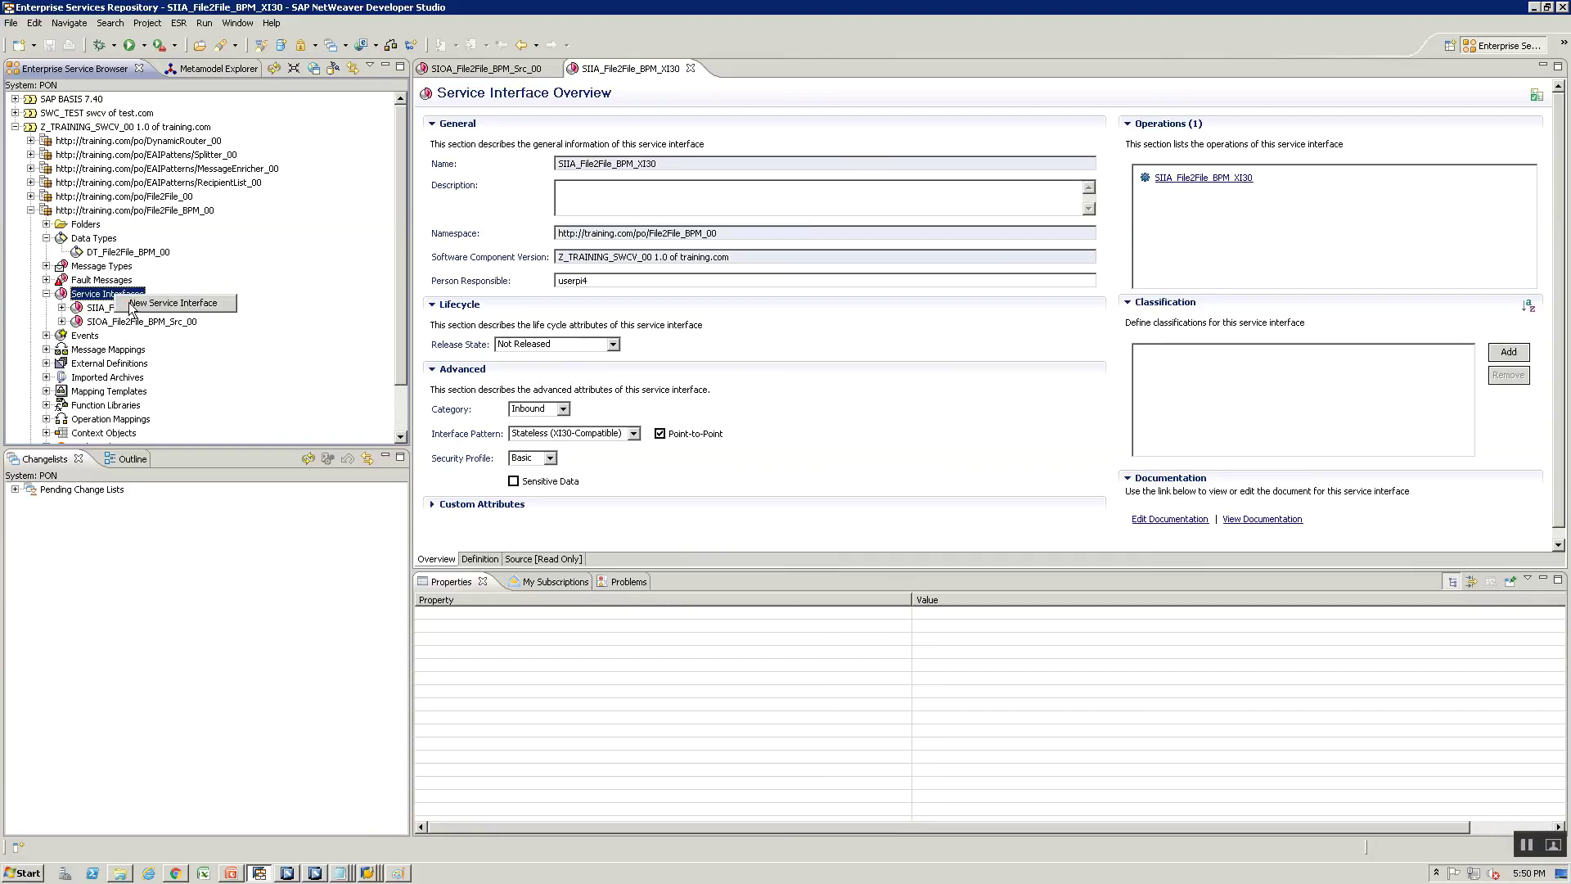
{"action": "left_click", "coordinate": [139, 304]}
{"action": "type", "text": "SIOA"}
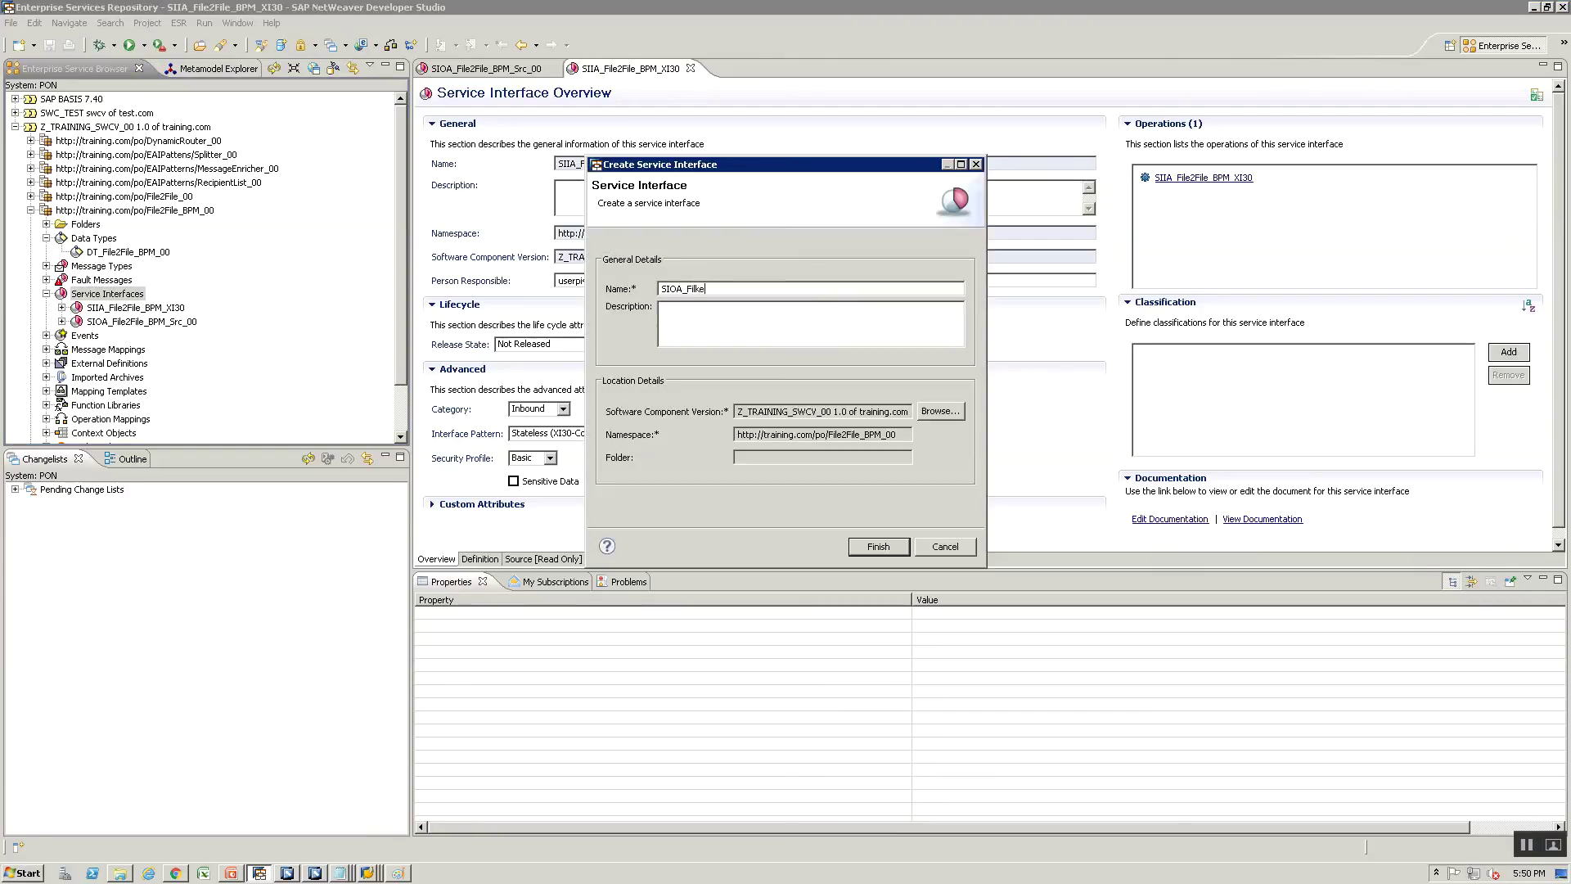
{"action": "type", "text": "_File2File_BPM_00"}
{"action": "key", "text": "BackSpace"}
{"action": "key", "text": "BackSpace"}
{"action": "type", "text": "_XI"}
{"action": "left_click", "coordinate": [878, 546]}
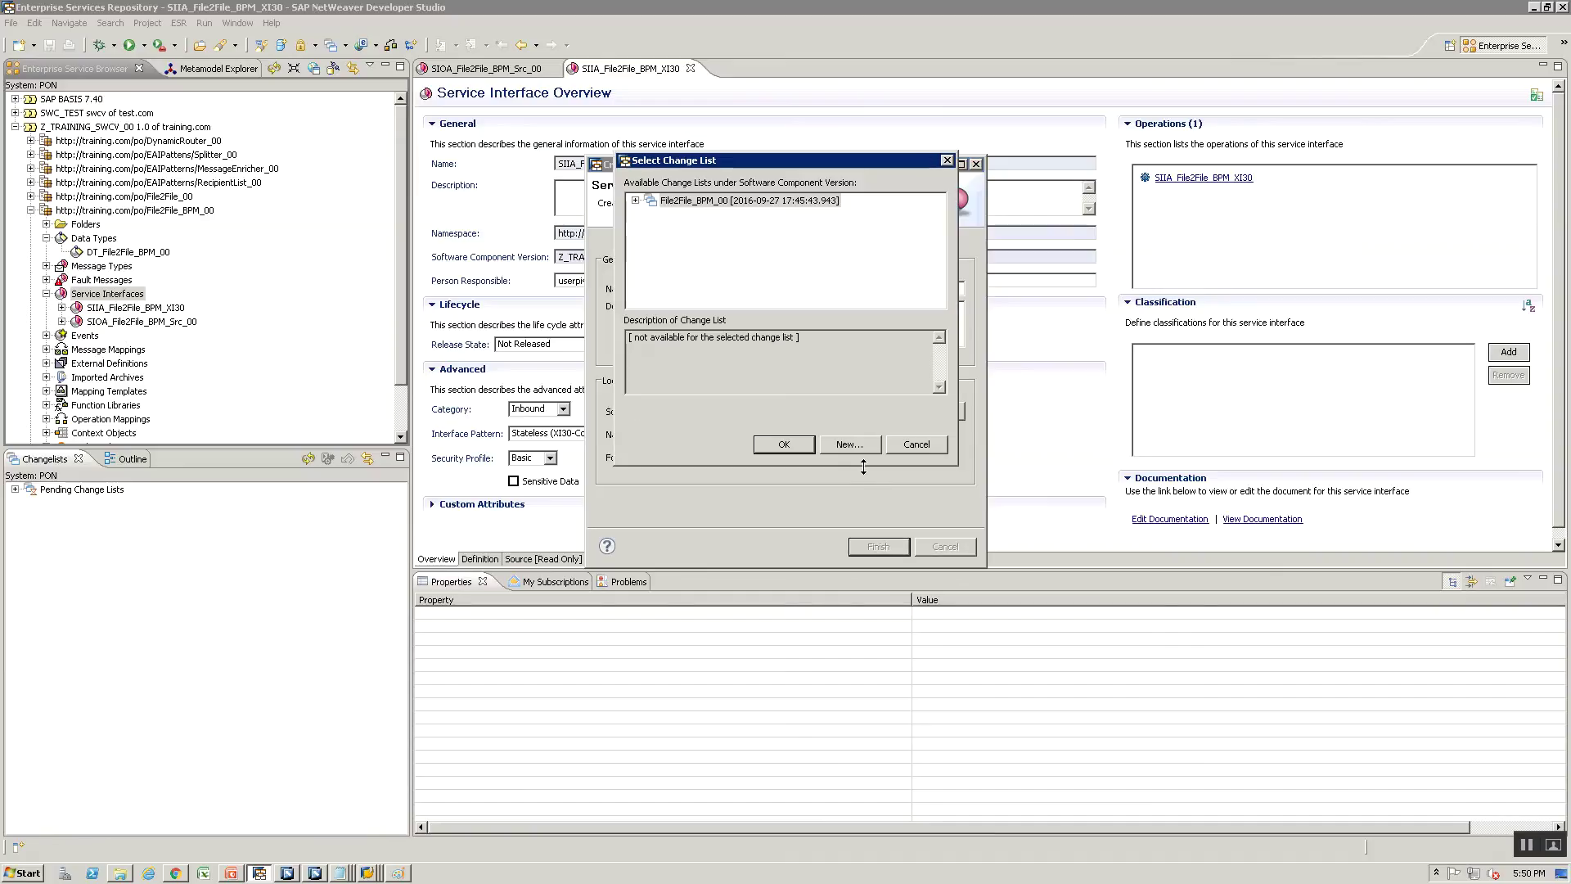
{"action": "left_click", "coordinate": [787, 445]}
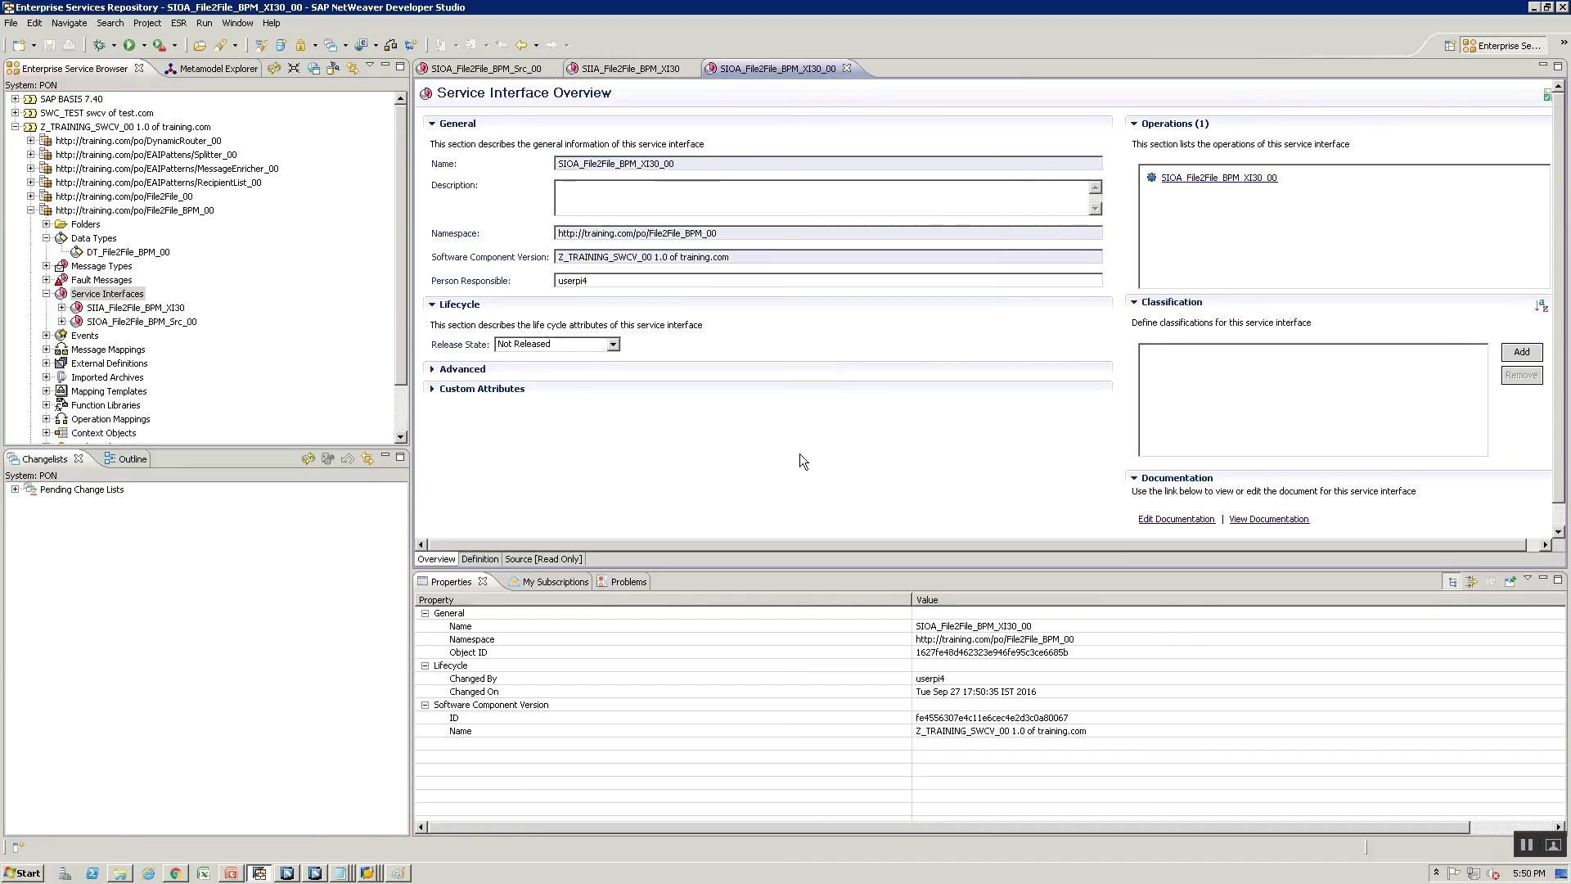
Change the interface category to Outbound and the interface pattern to Stateless (XI30-Compatible)
{"action": "left_click", "coordinate": [434, 369]}
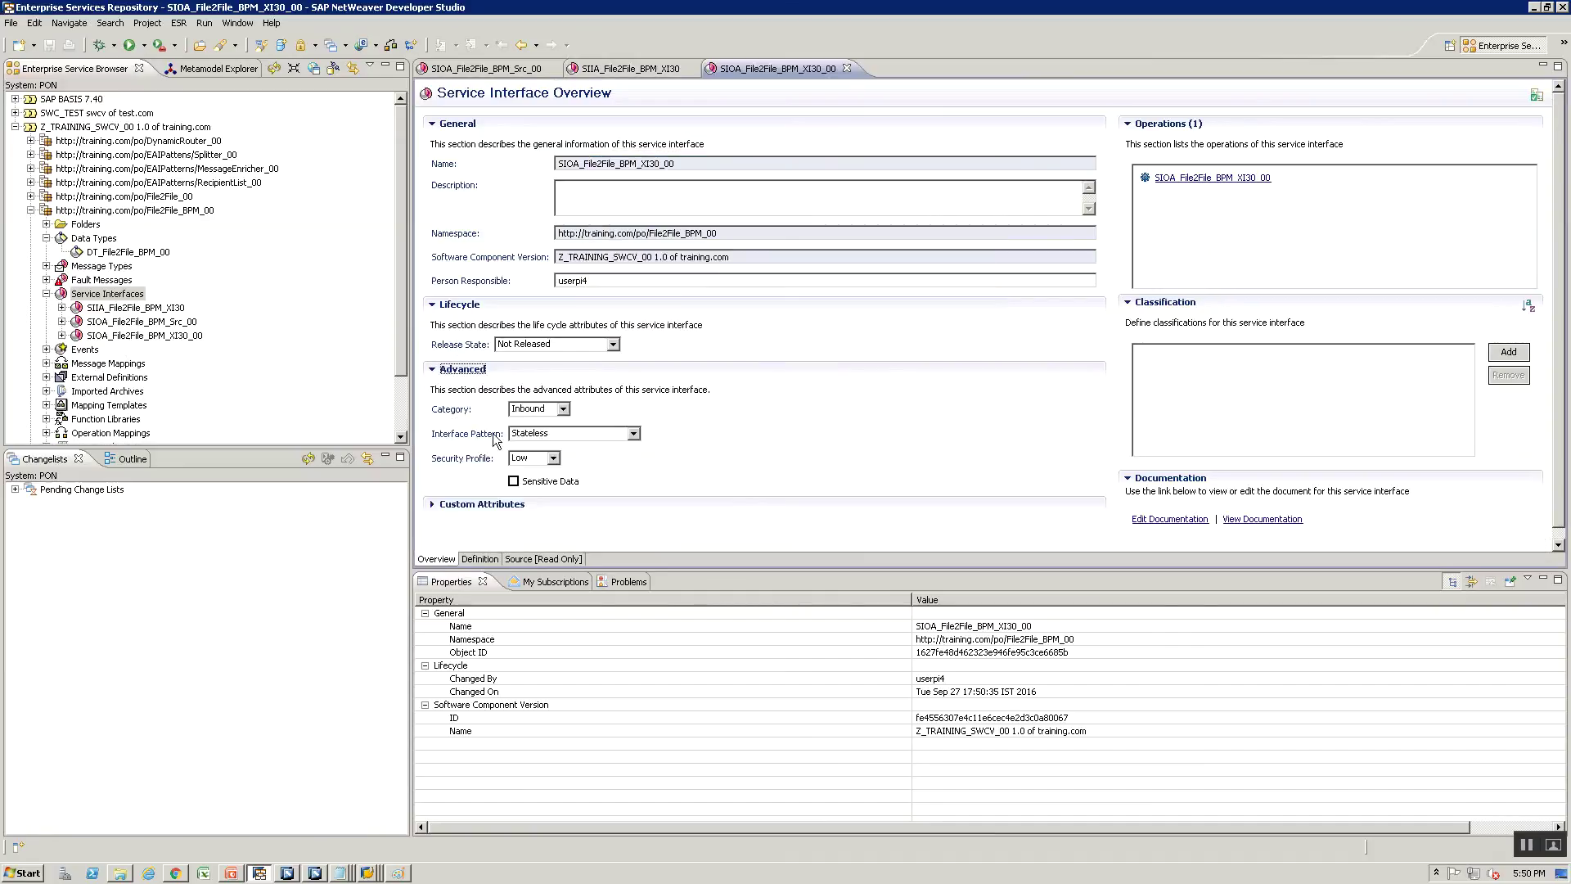
{"action": "left_click", "coordinate": [520, 409]}
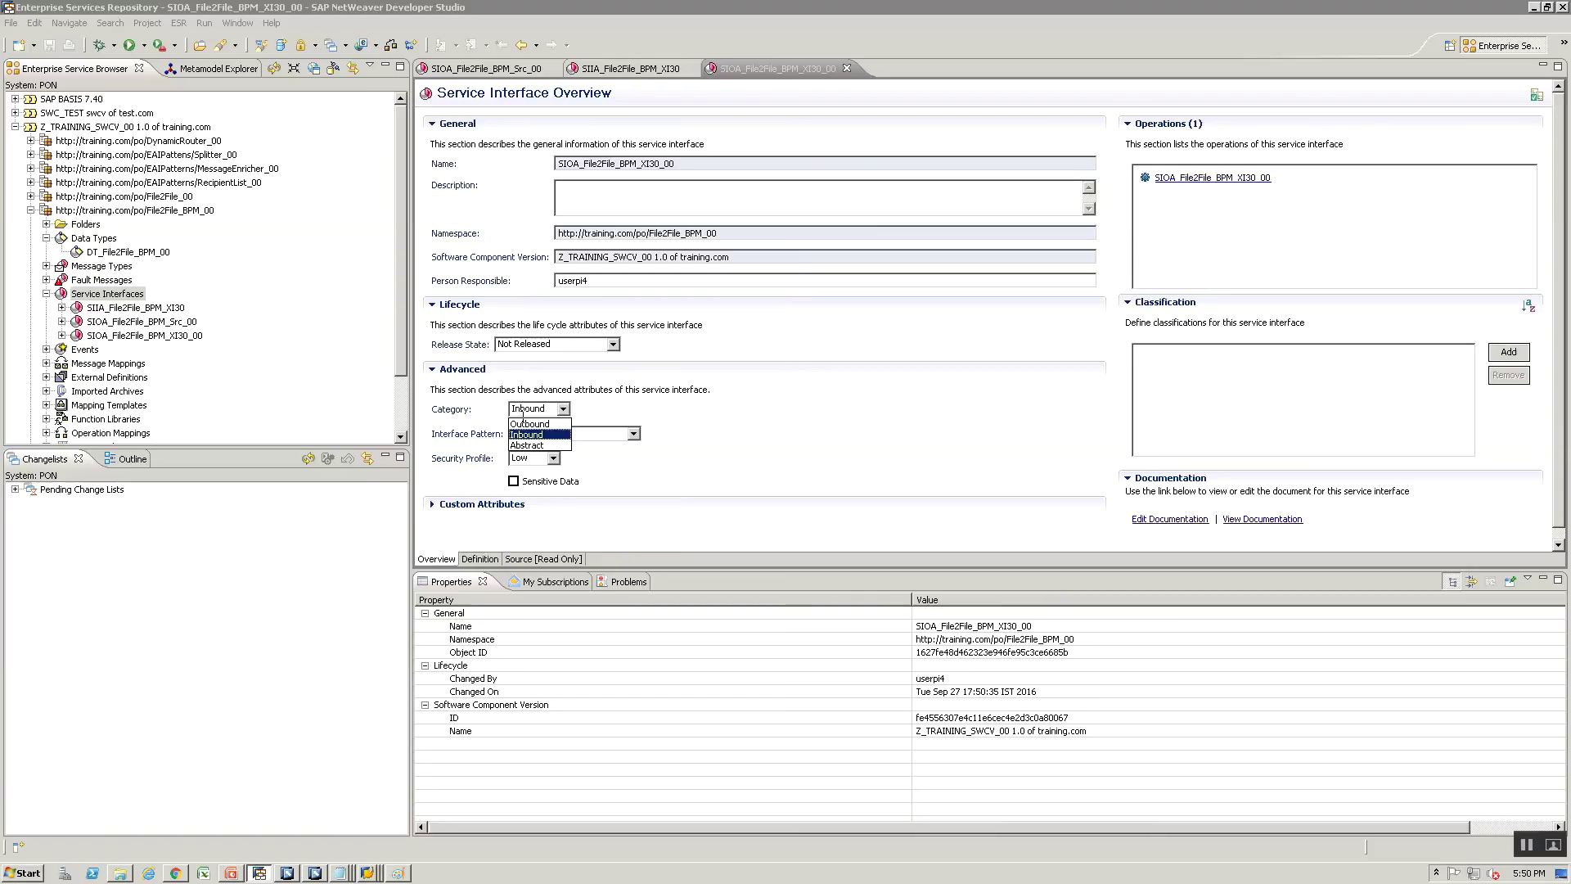
{"action": "left_click", "coordinate": [530, 423]}
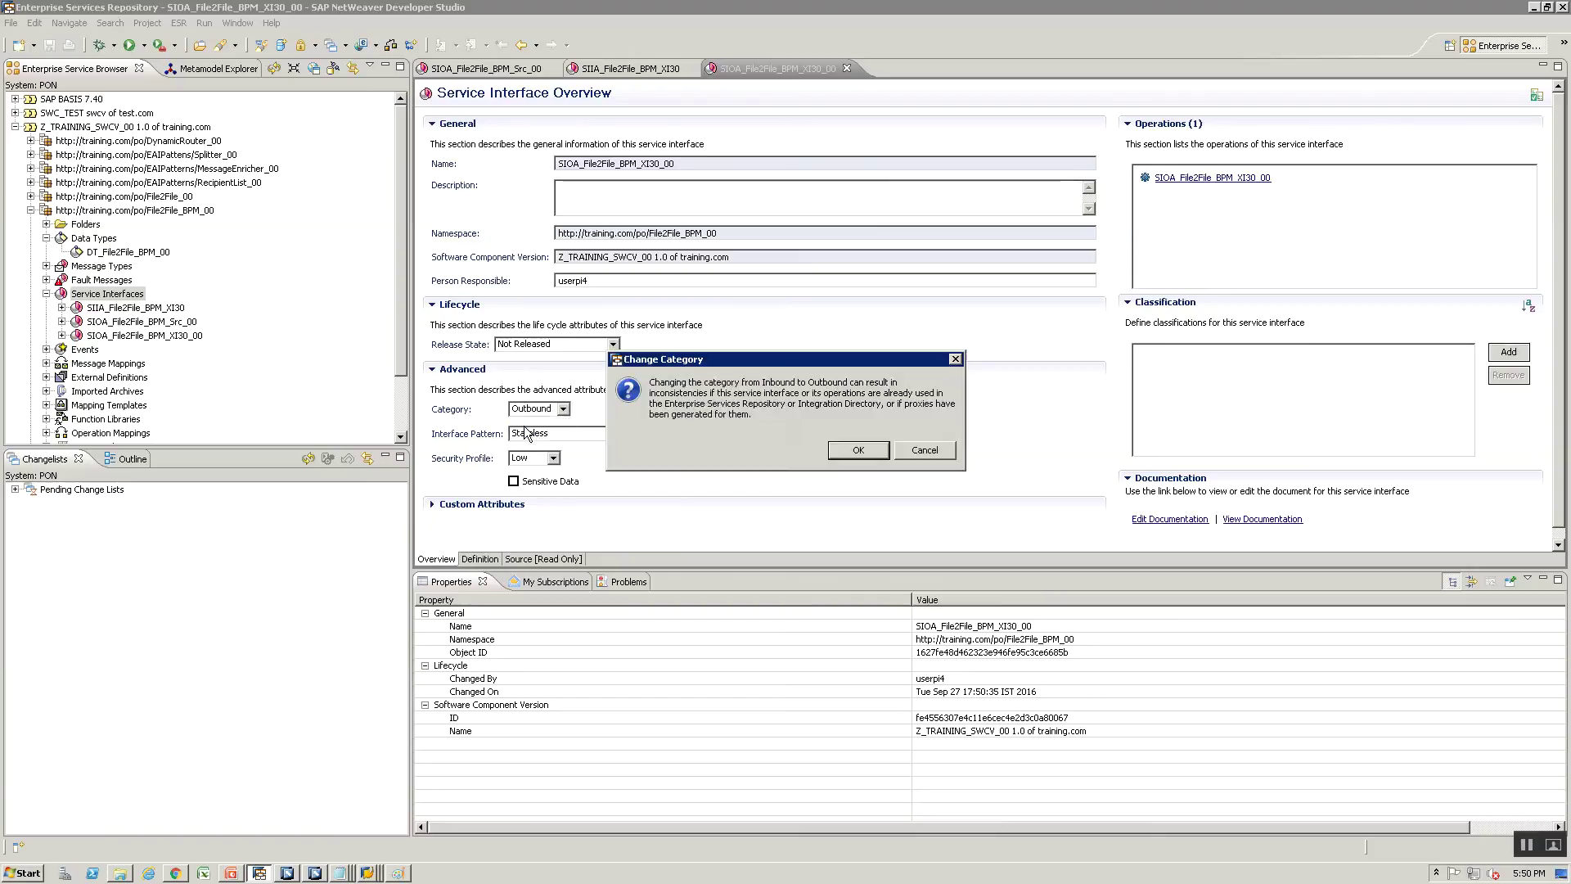
{"action": "left_click", "coordinate": [858, 450]}
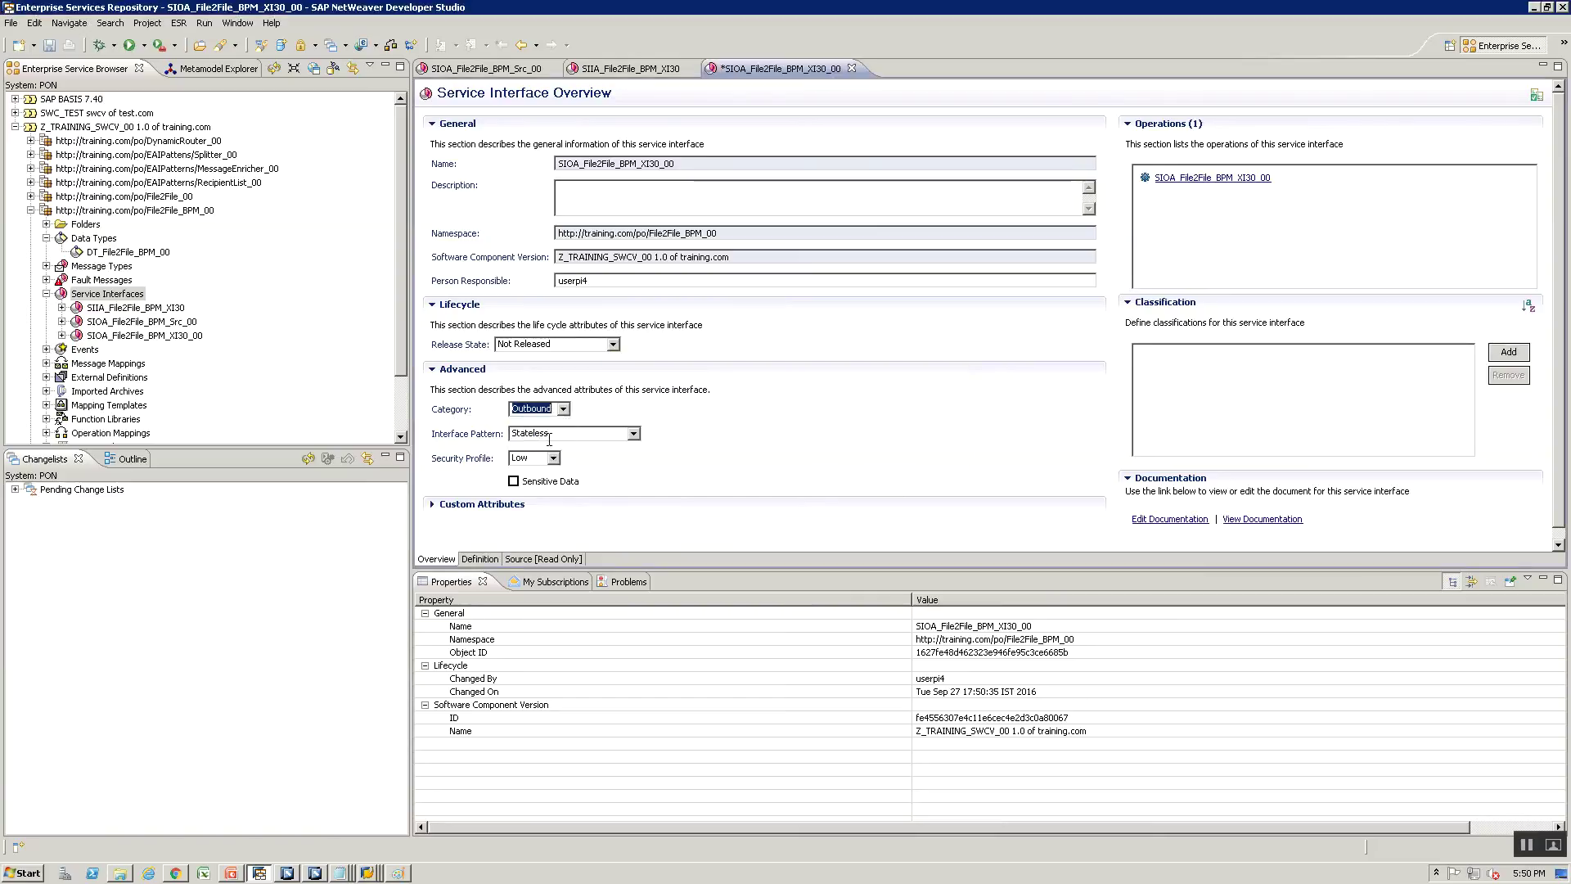
{"action": "key", "text": "alt+Tab"}
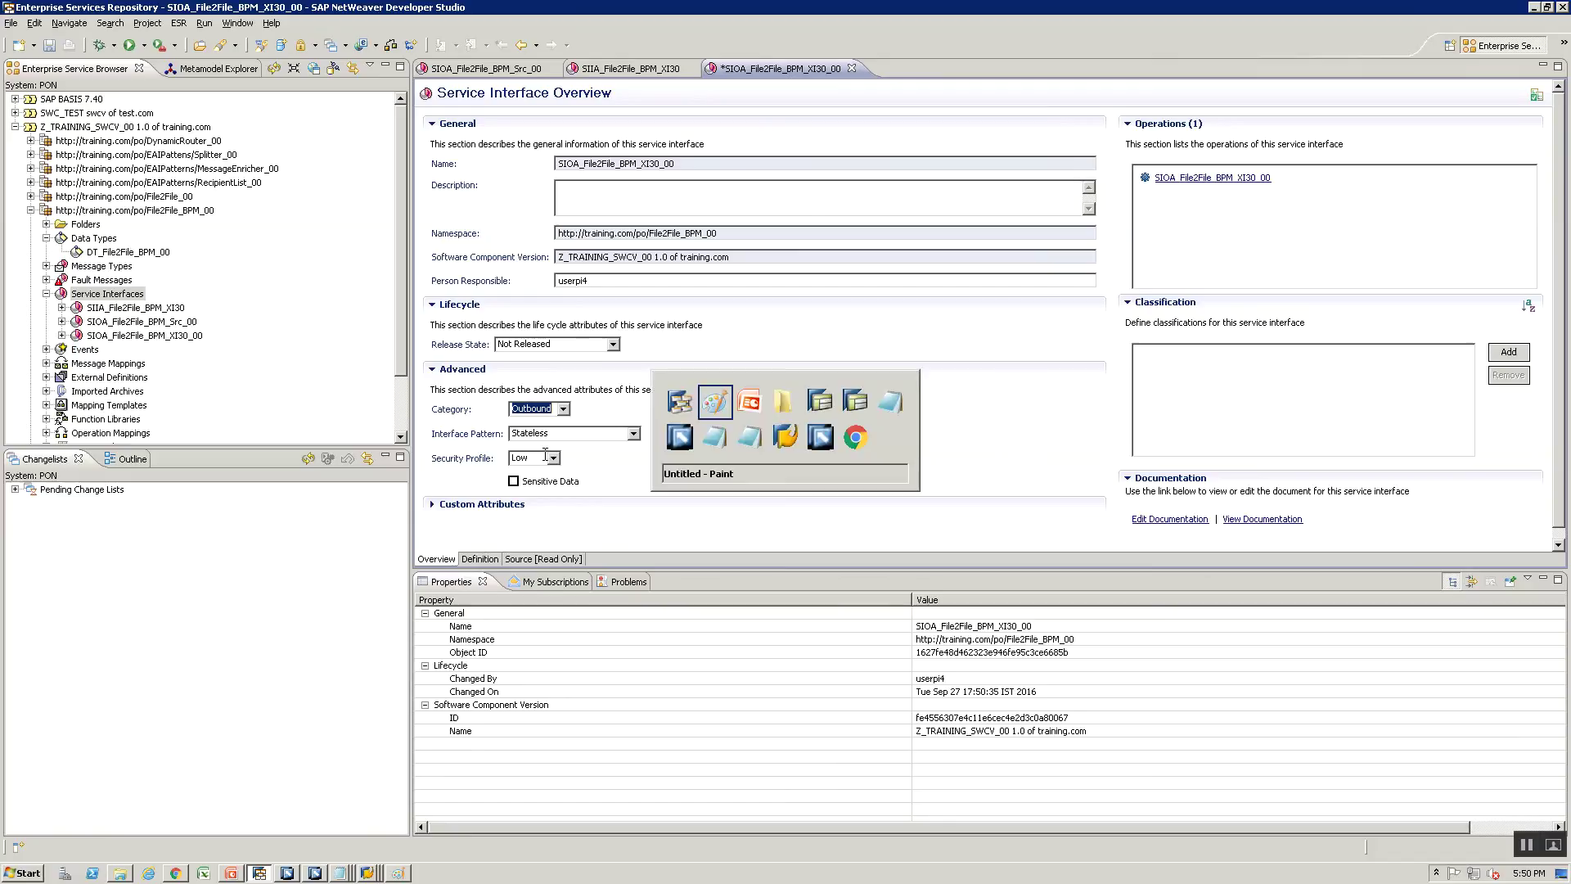
{"action": "key", "text": "alt+Tab"}
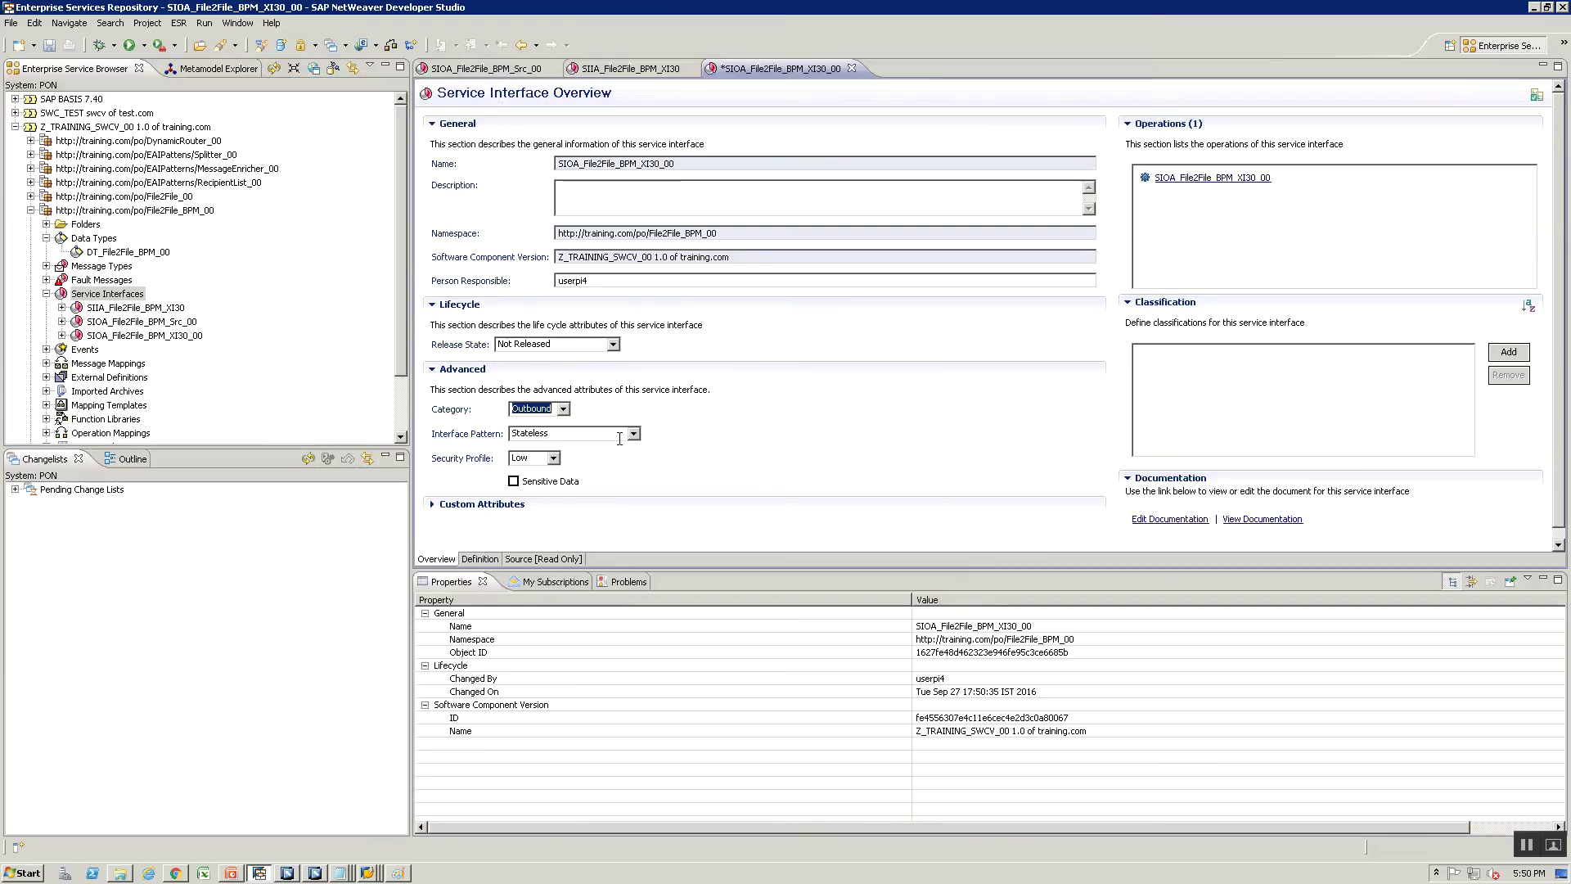
{"action": "left_click", "coordinate": [626, 432]}
{"action": "left_click", "coordinate": [573, 469]}
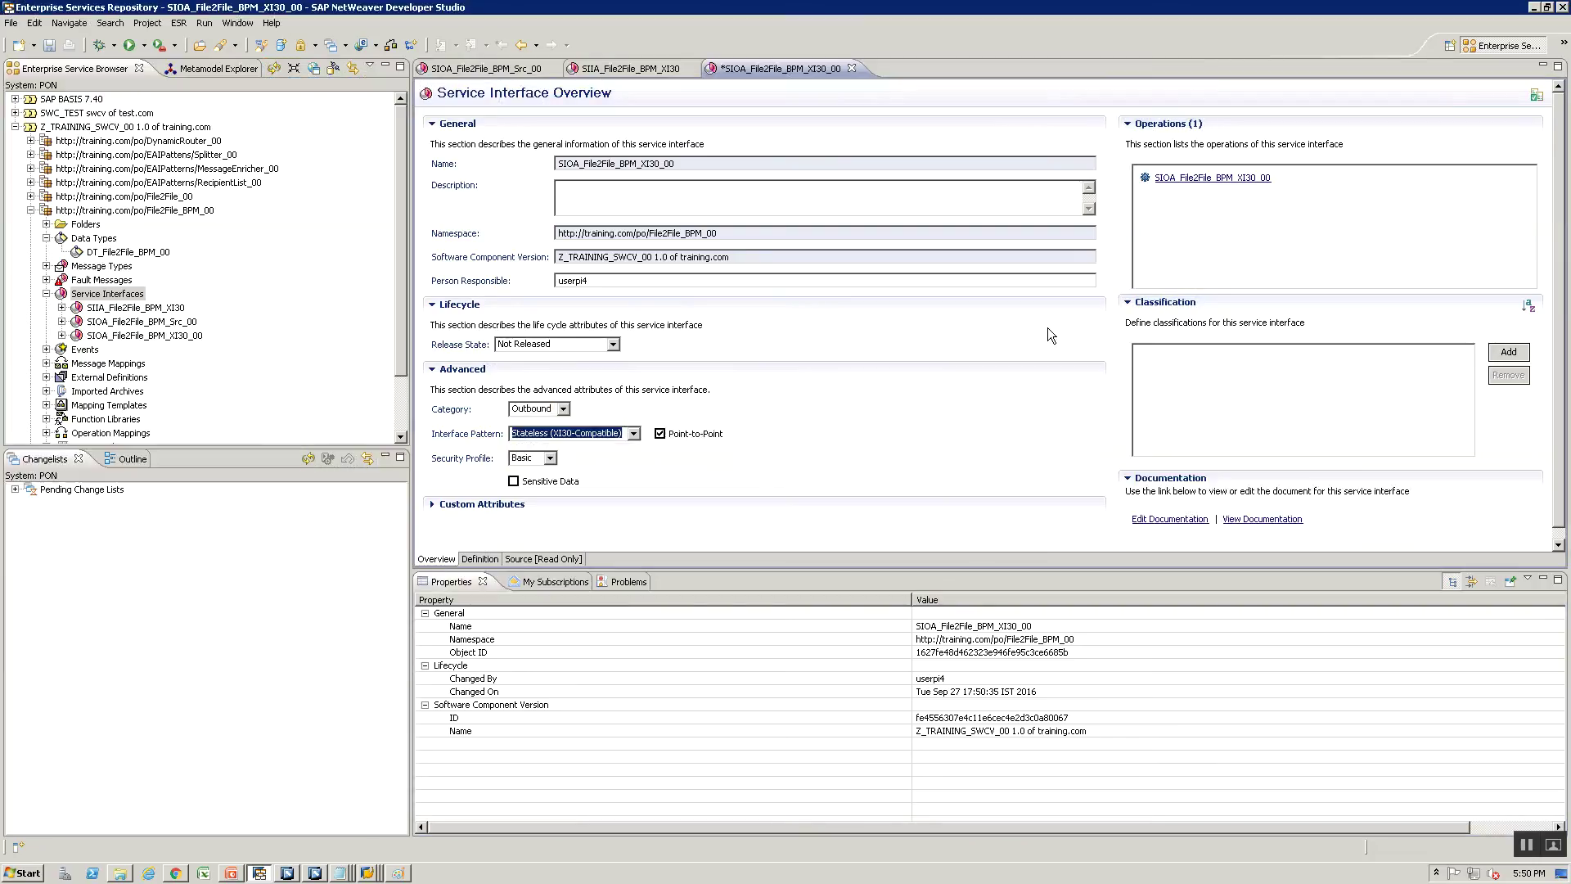
Add MT_File2File_BPM_00 as the operation's input message and save the interface
{"action": "left_click", "coordinate": [1171, 180]}
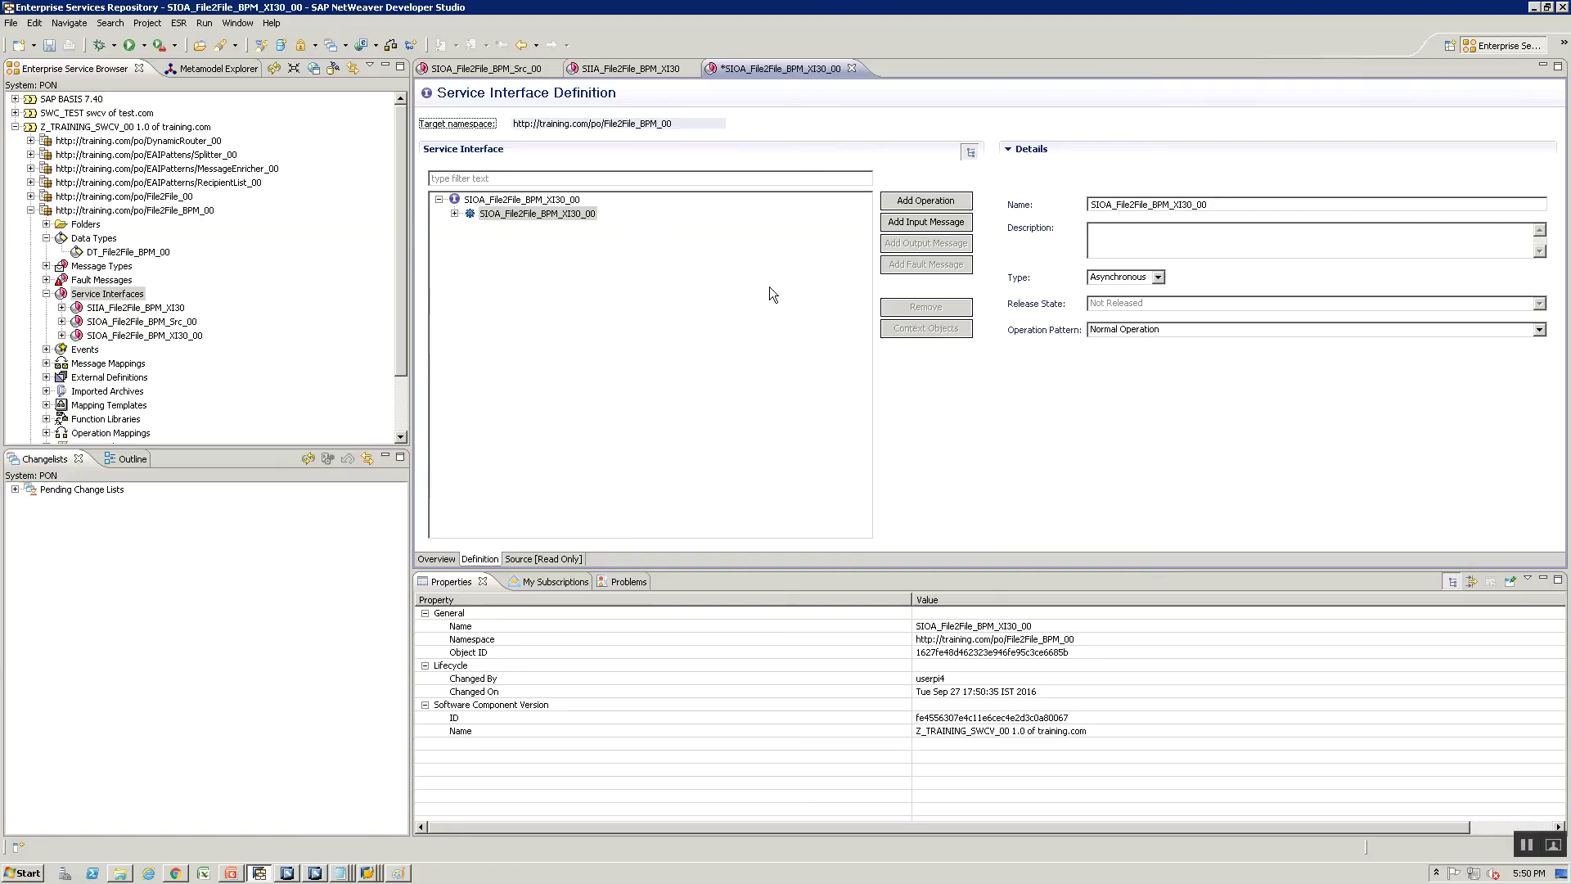
{"action": "left_click", "coordinate": [952, 223]}
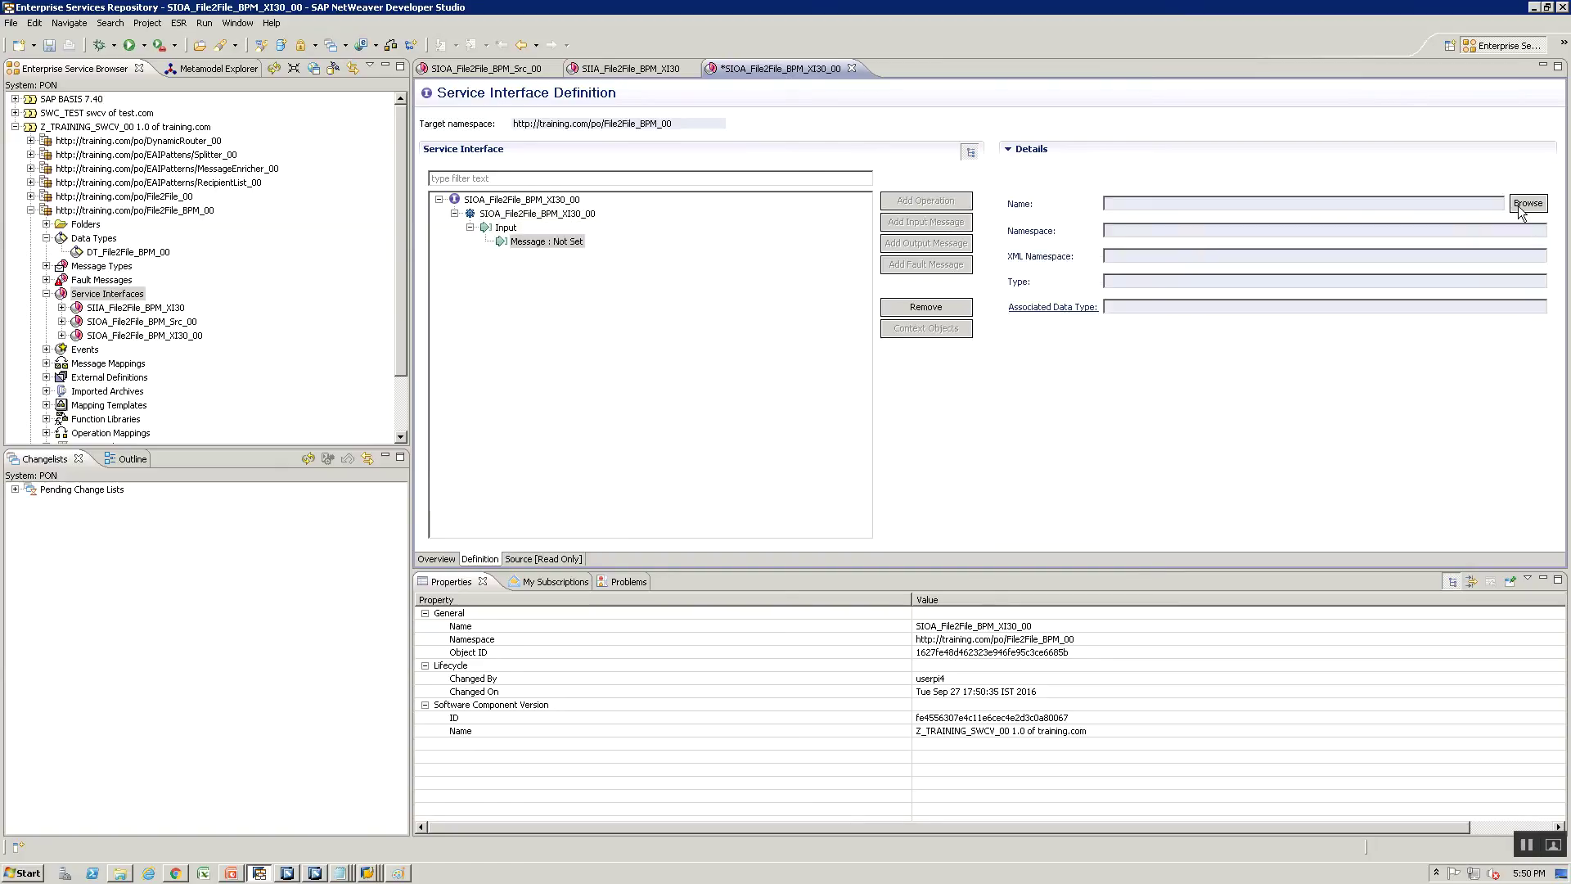
{"action": "left_click", "coordinate": [1519, 205]}
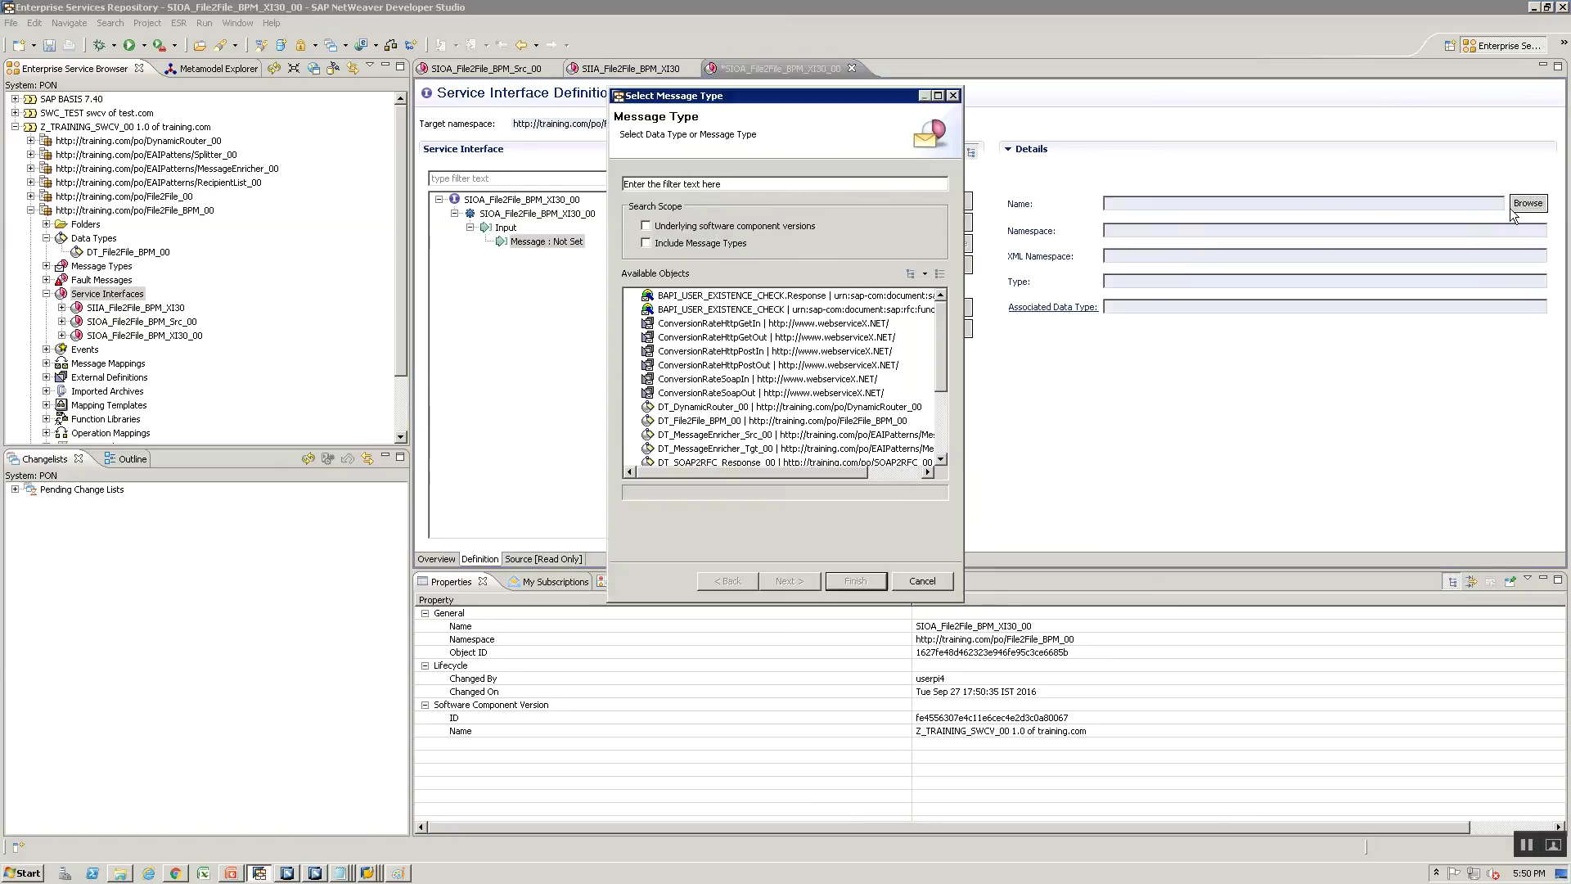
{"action": "left_click", "coordinate": [657, 246]}
{"action": "left_click", "coordinate": [673, 184]}
{"action": "left_click", "coordinate": [717, 309]}
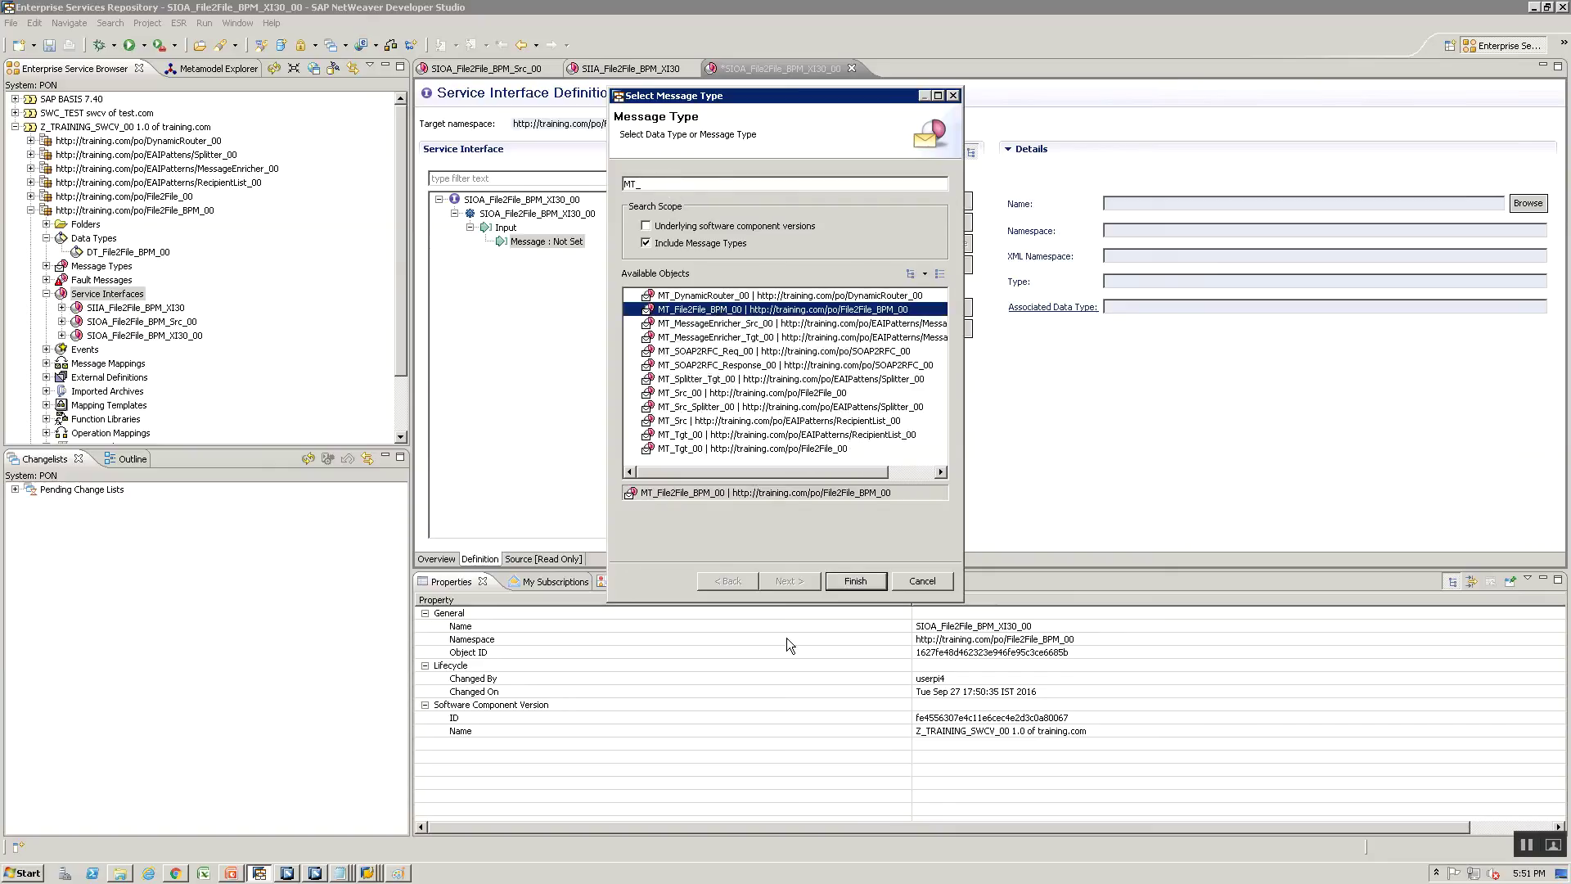
{"action": "left_click", "coordinate": [855, 580]}
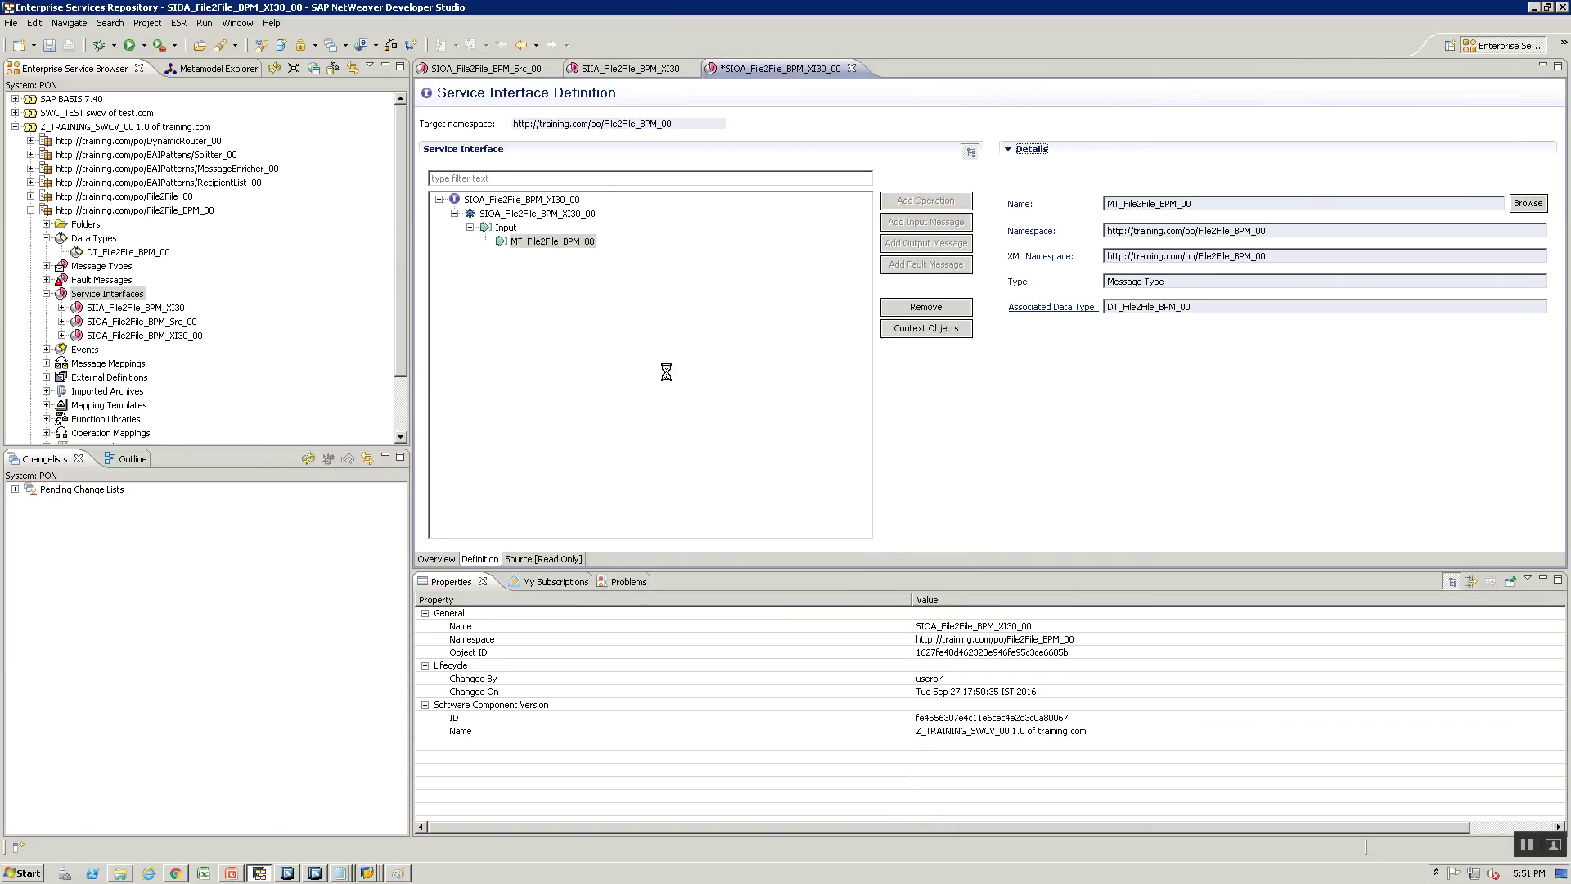
{"action": "key", "text": "ctrl+s"}
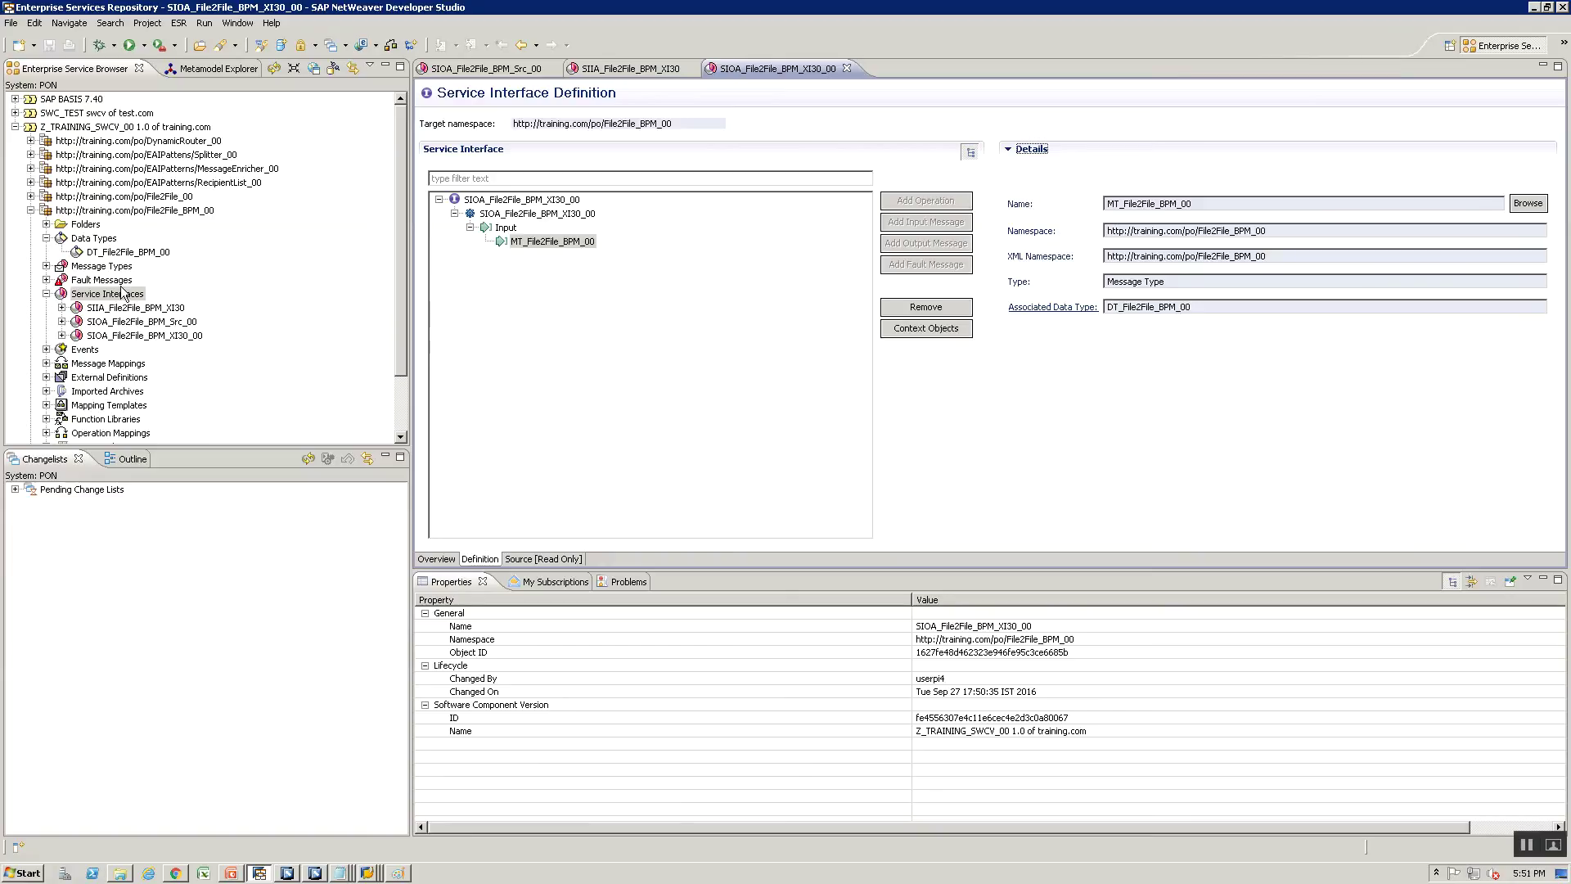
{"action": "left_click", "coordinate": [121, 296]}
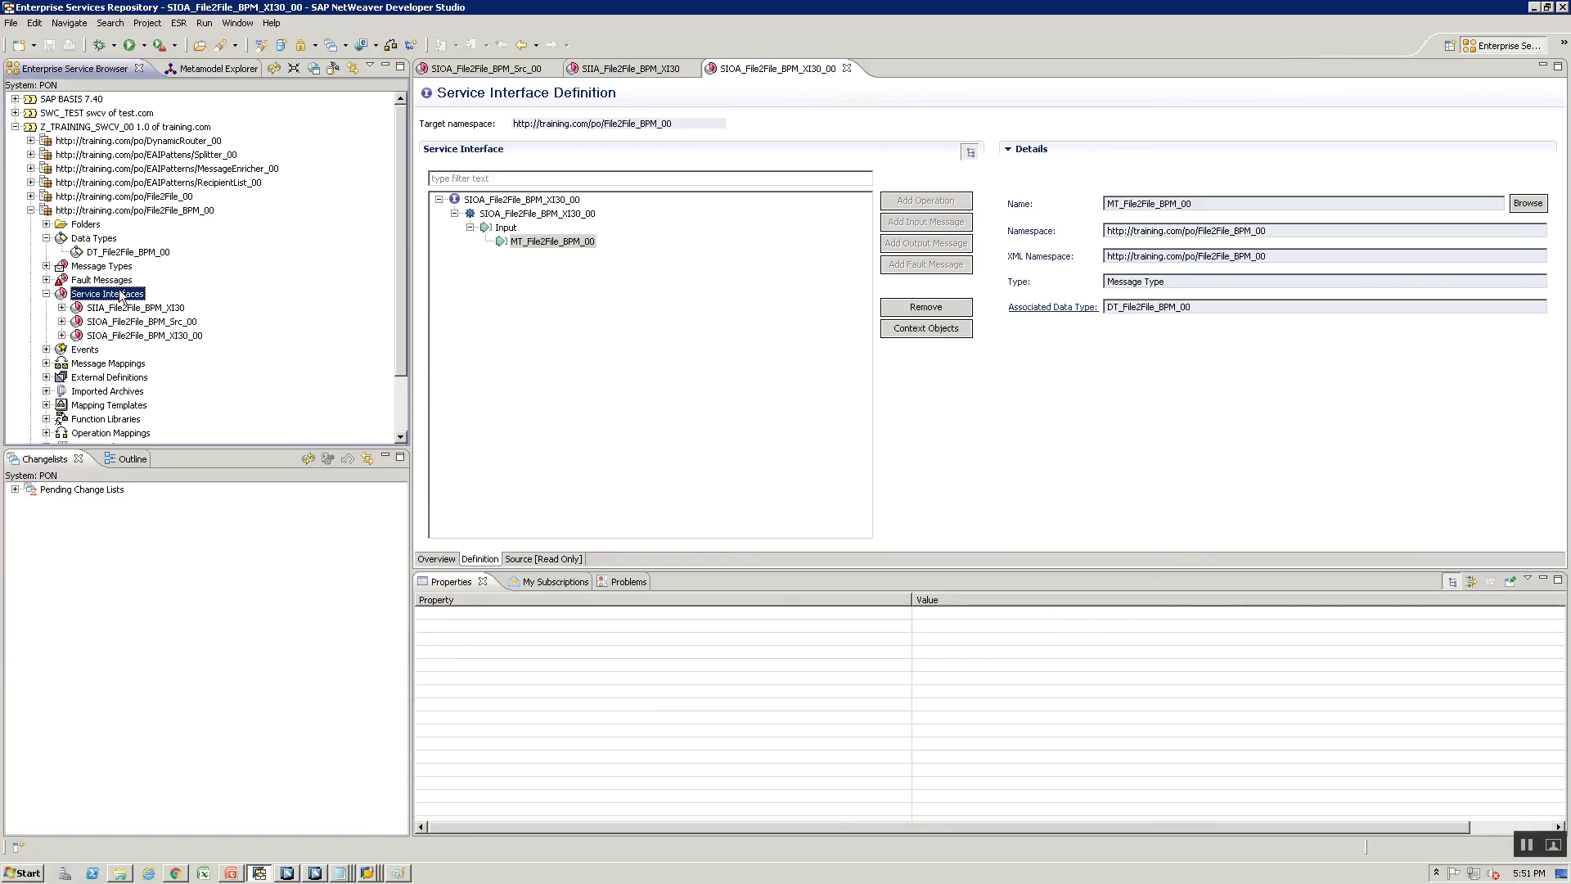
Create SIIA_File2File_BPM_Tgt_00 in the existing change list and open its operation definition
{"action": "double_click", "coordinate": [121, 296]}
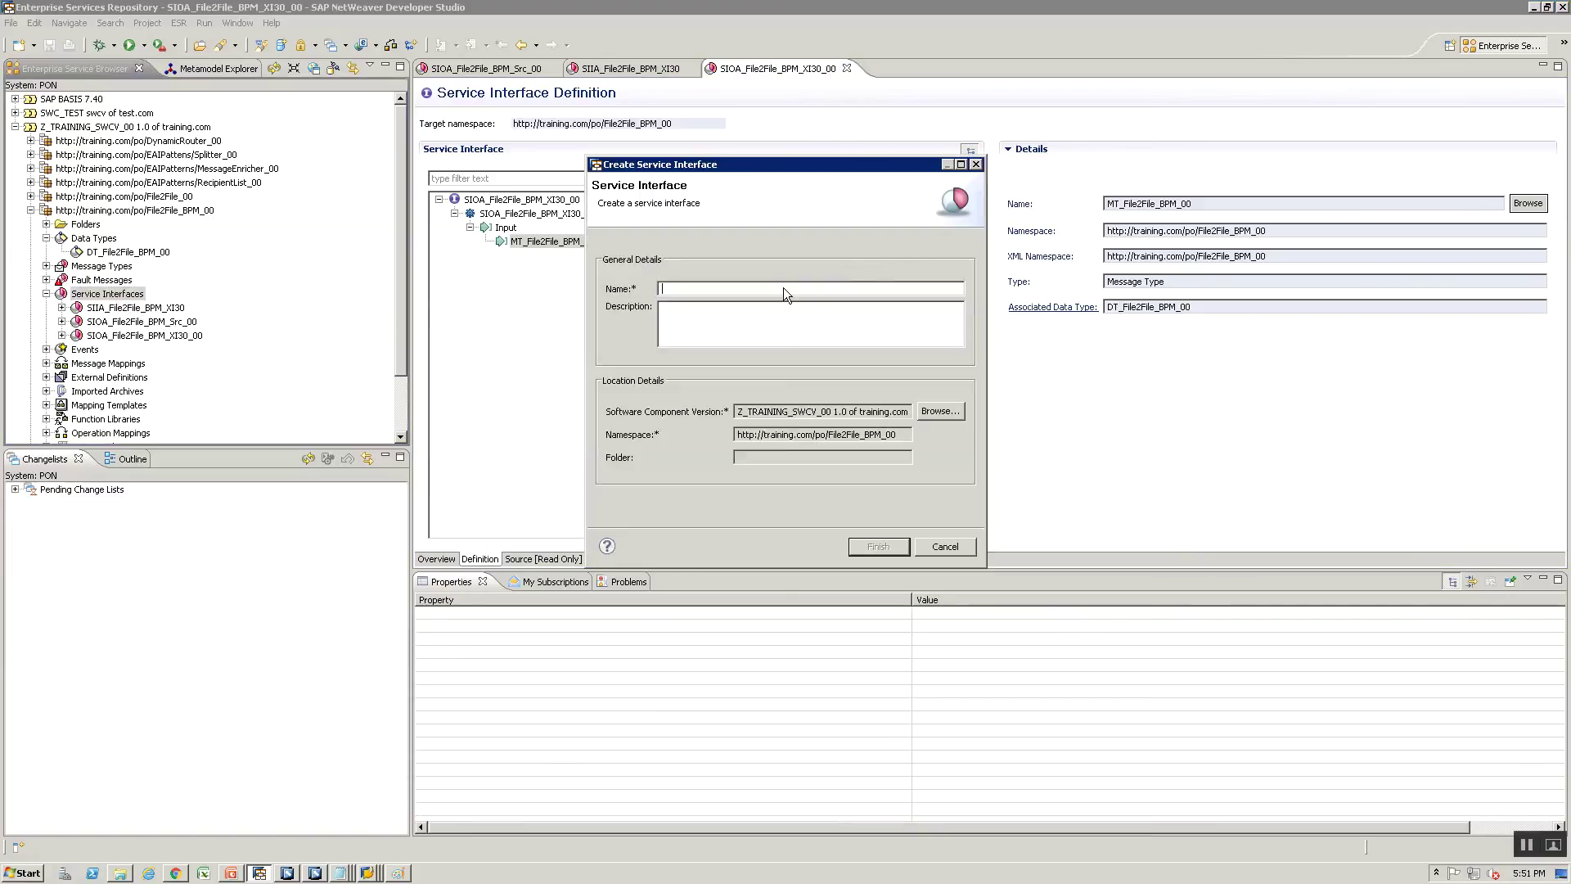
{"action": "type", "text": "SIIA_File2File_BPM_Tgt_00"}
{"action": "key", "text": "alt+Tab"}
{"action": "key", "text": "alt+Tab"}
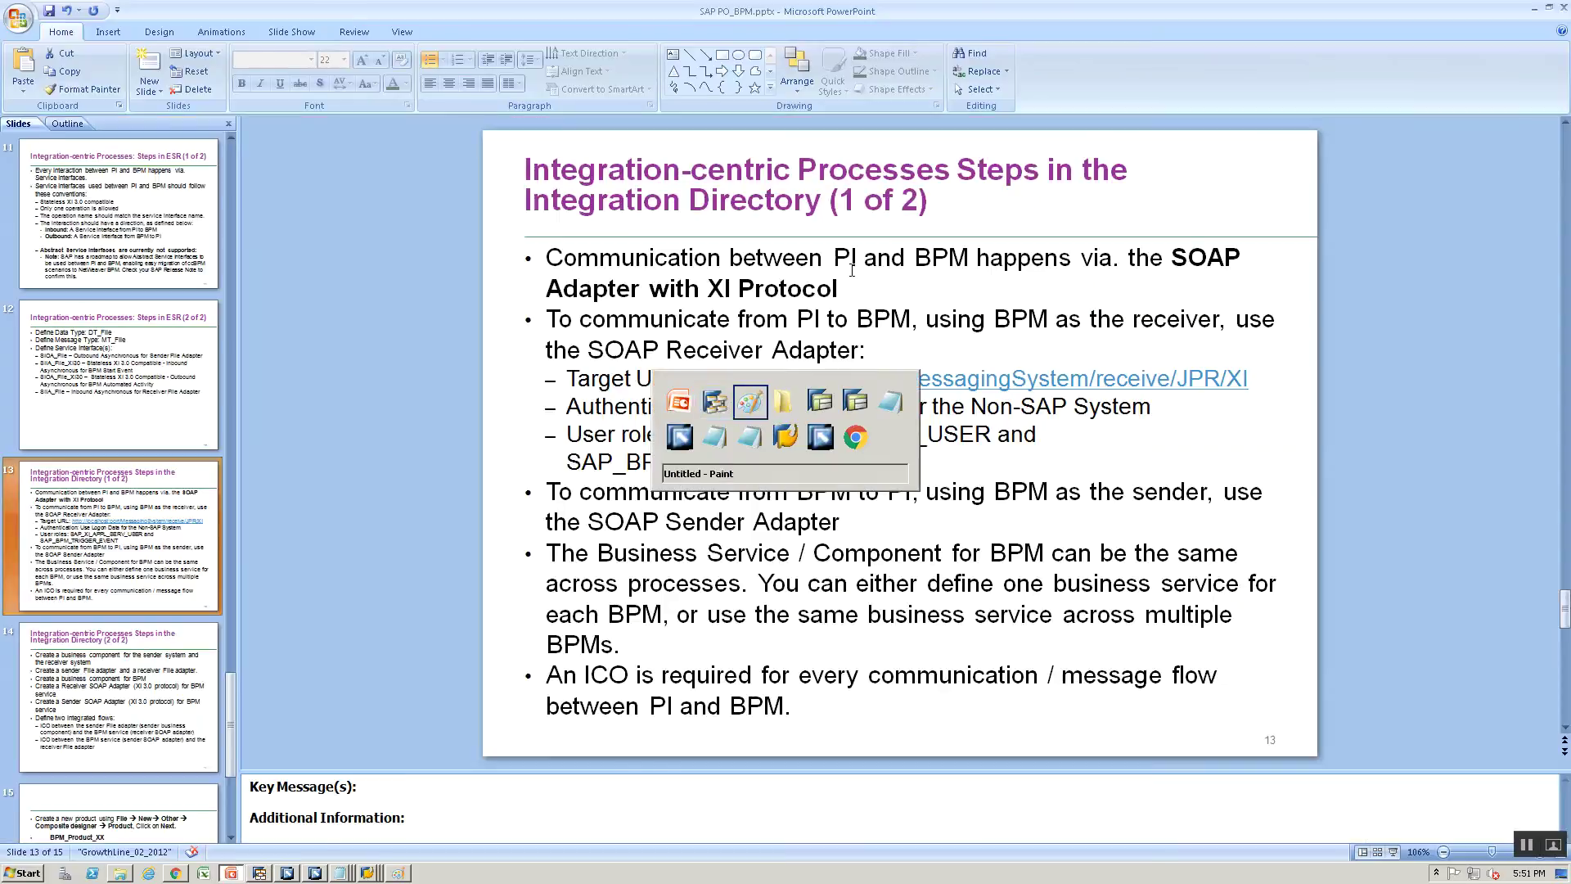
{"action": "key", "text": "alt+Tab"}
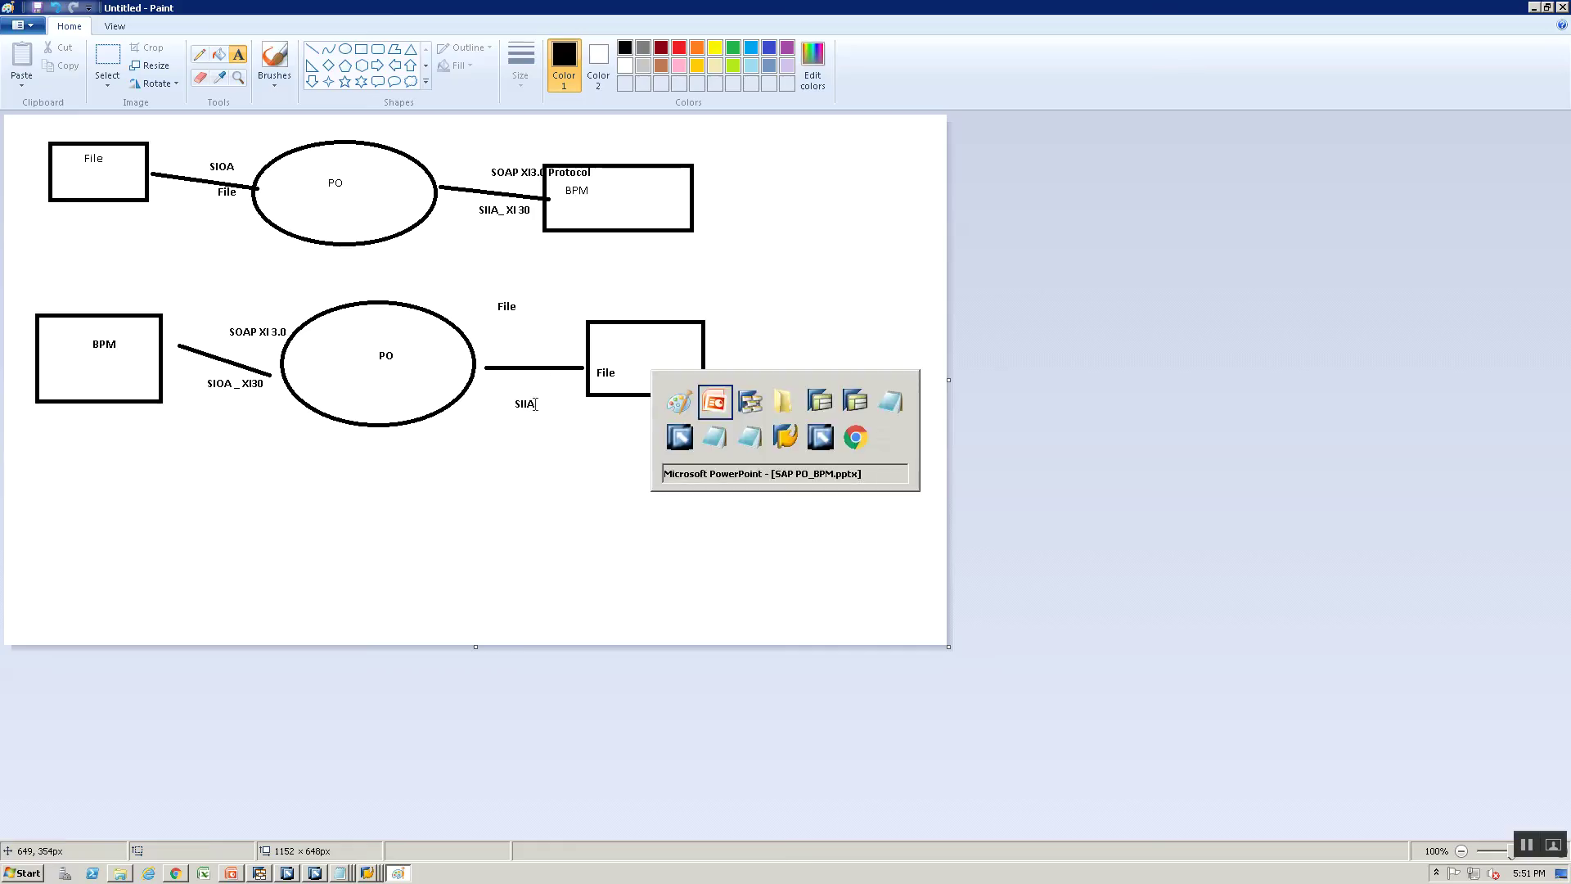
{"action": "key", "text": "alt+Tab"}
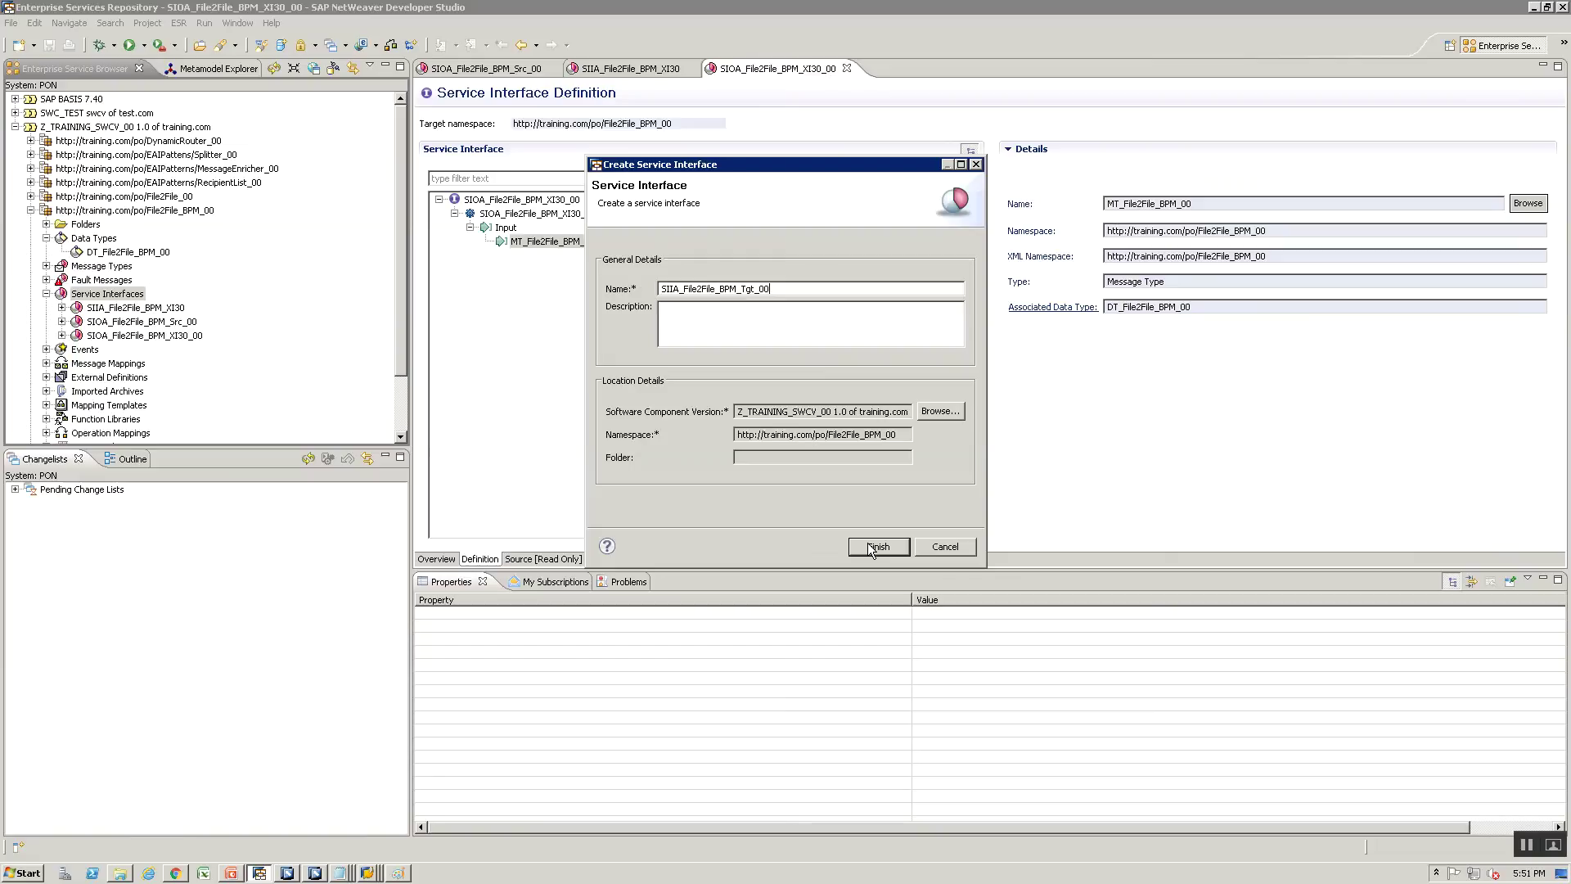
{"action": "left_click", "coordinate": [856, 546]}
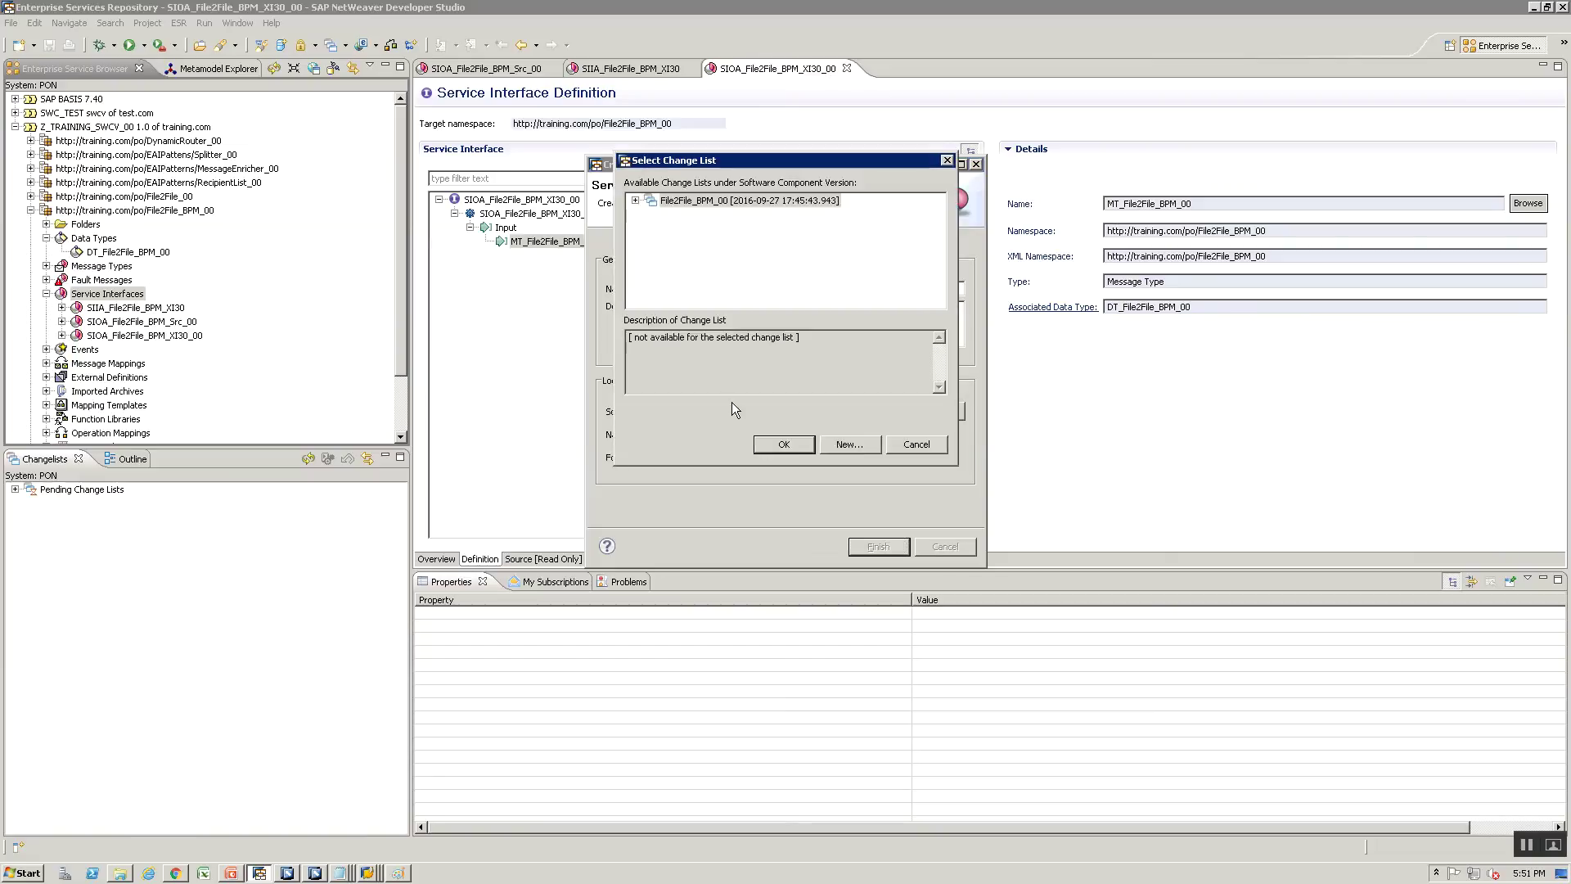
{"action": "left_click", "coordinate": [784, 444]}
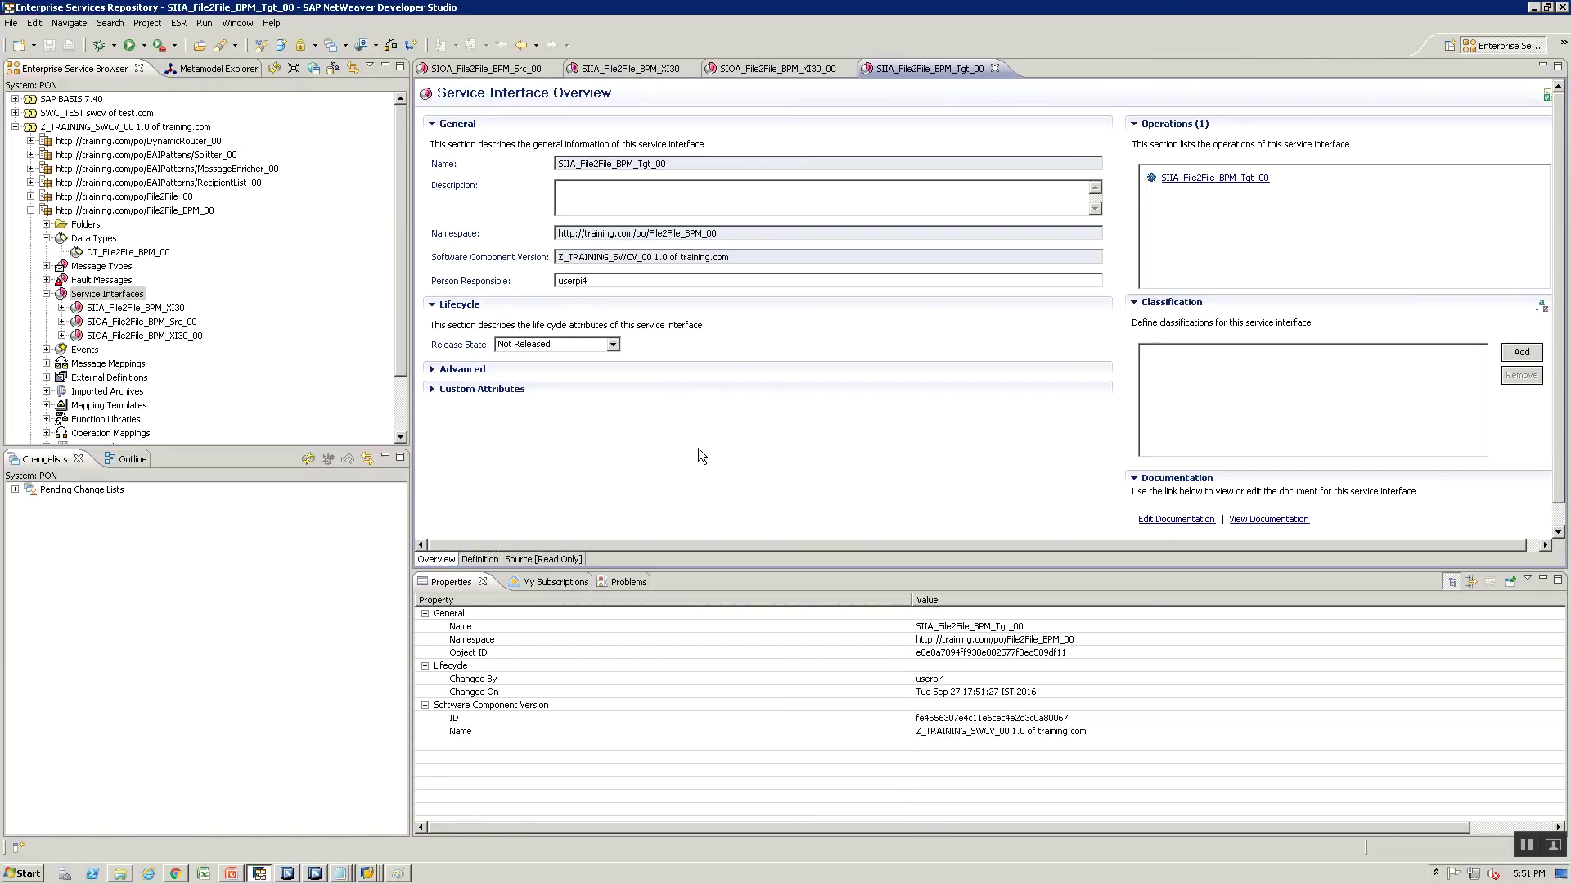
{"action": "left_click", "coordinate": [436, 369]}
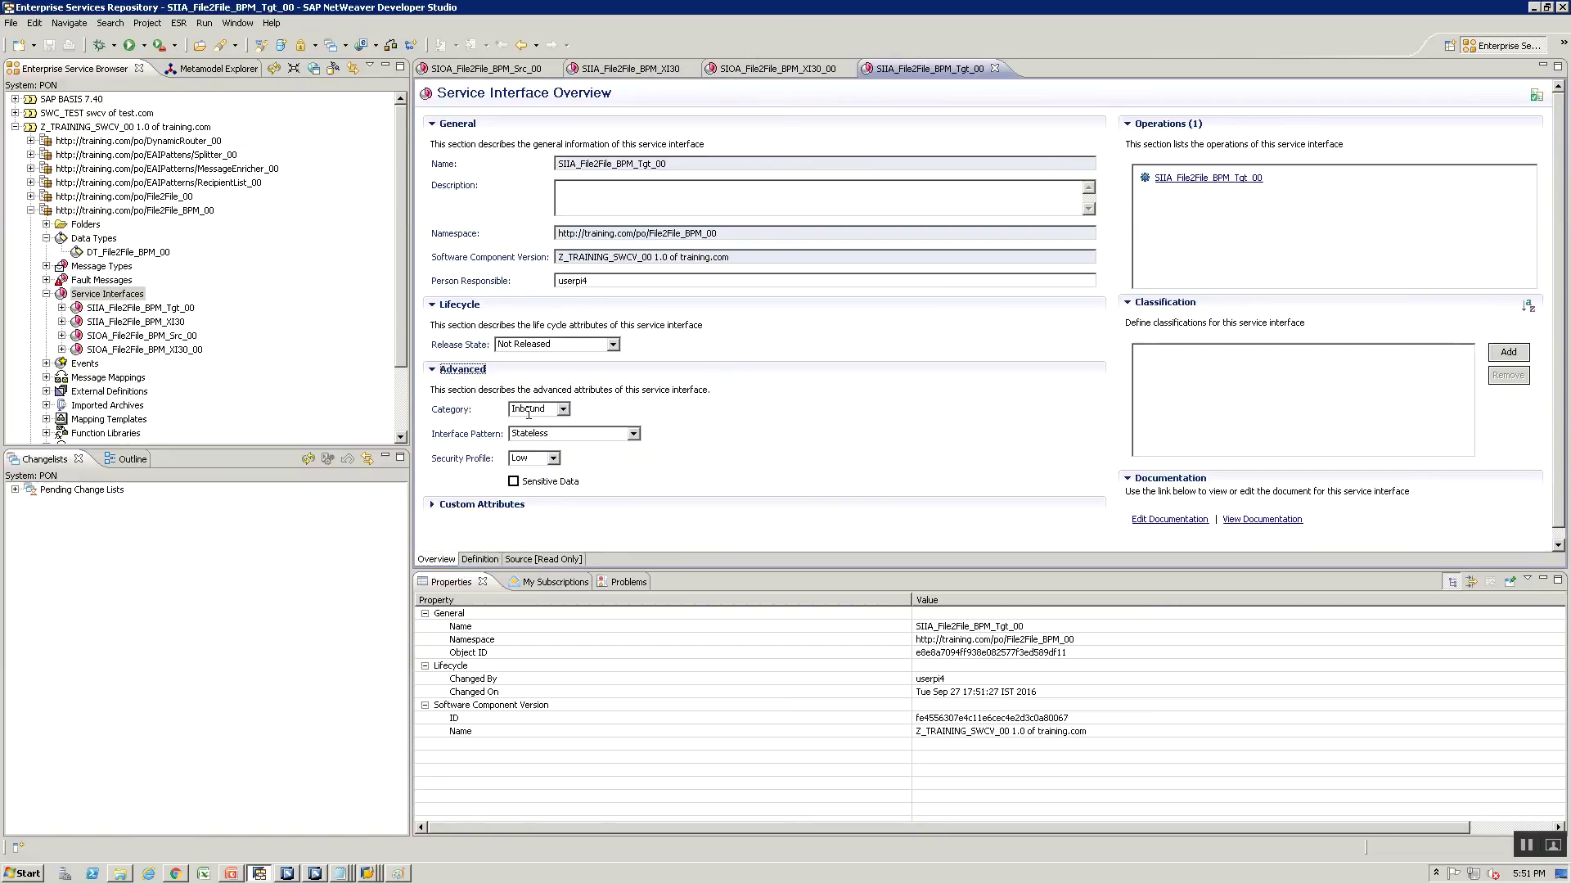
{"action": "left_click", "coordinate": [1213, 178]}
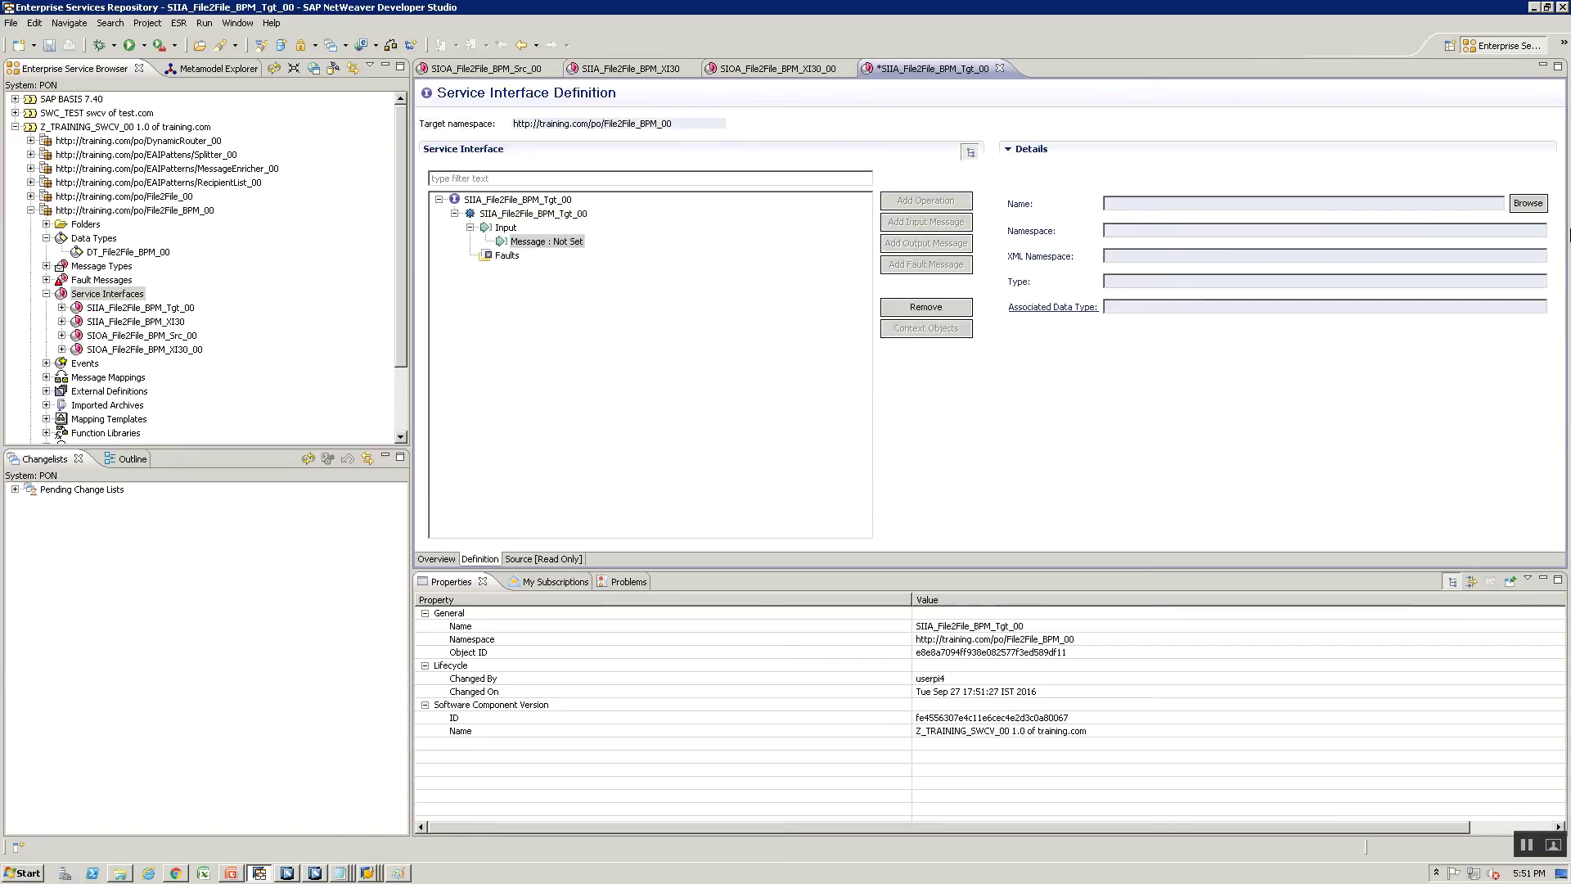
Set MT_File2File_BPM_00 as the input message of SIIA_File2File_BPM_Tgt_00 and save it
{"action": "left_click", "coordinate": [1526, 203]}
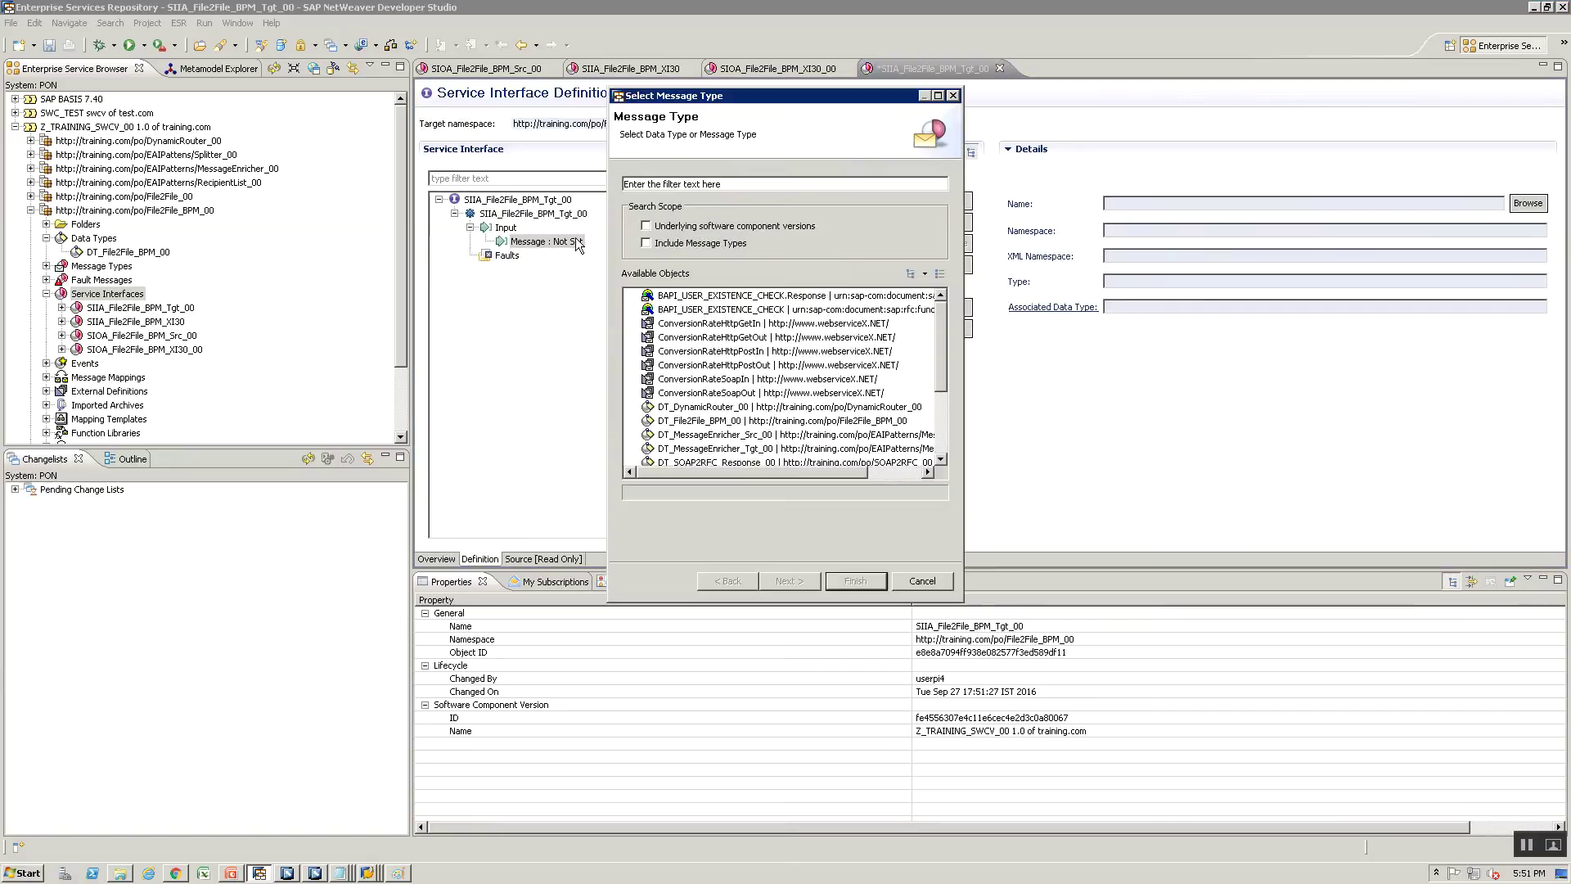
{"action": "left_click", "coordinate": [645, 243]}
{"action": "left_click", "coordinate": [654, 183]}
{"action": "type", "text": "MT_"}
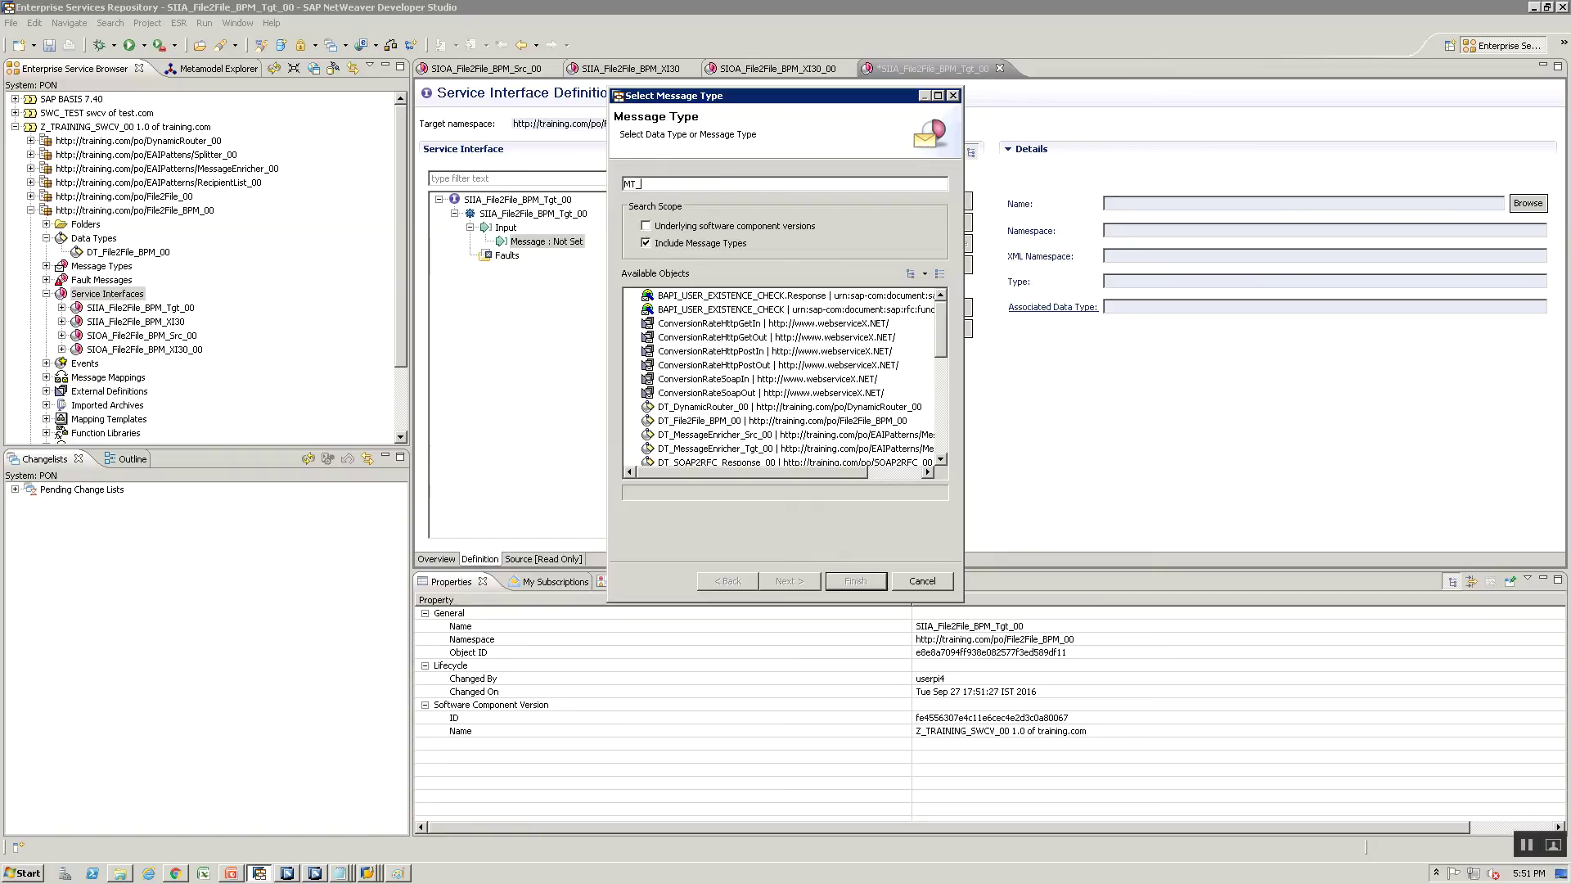
{"action": "left_click", "coordinate": [738, 309]}
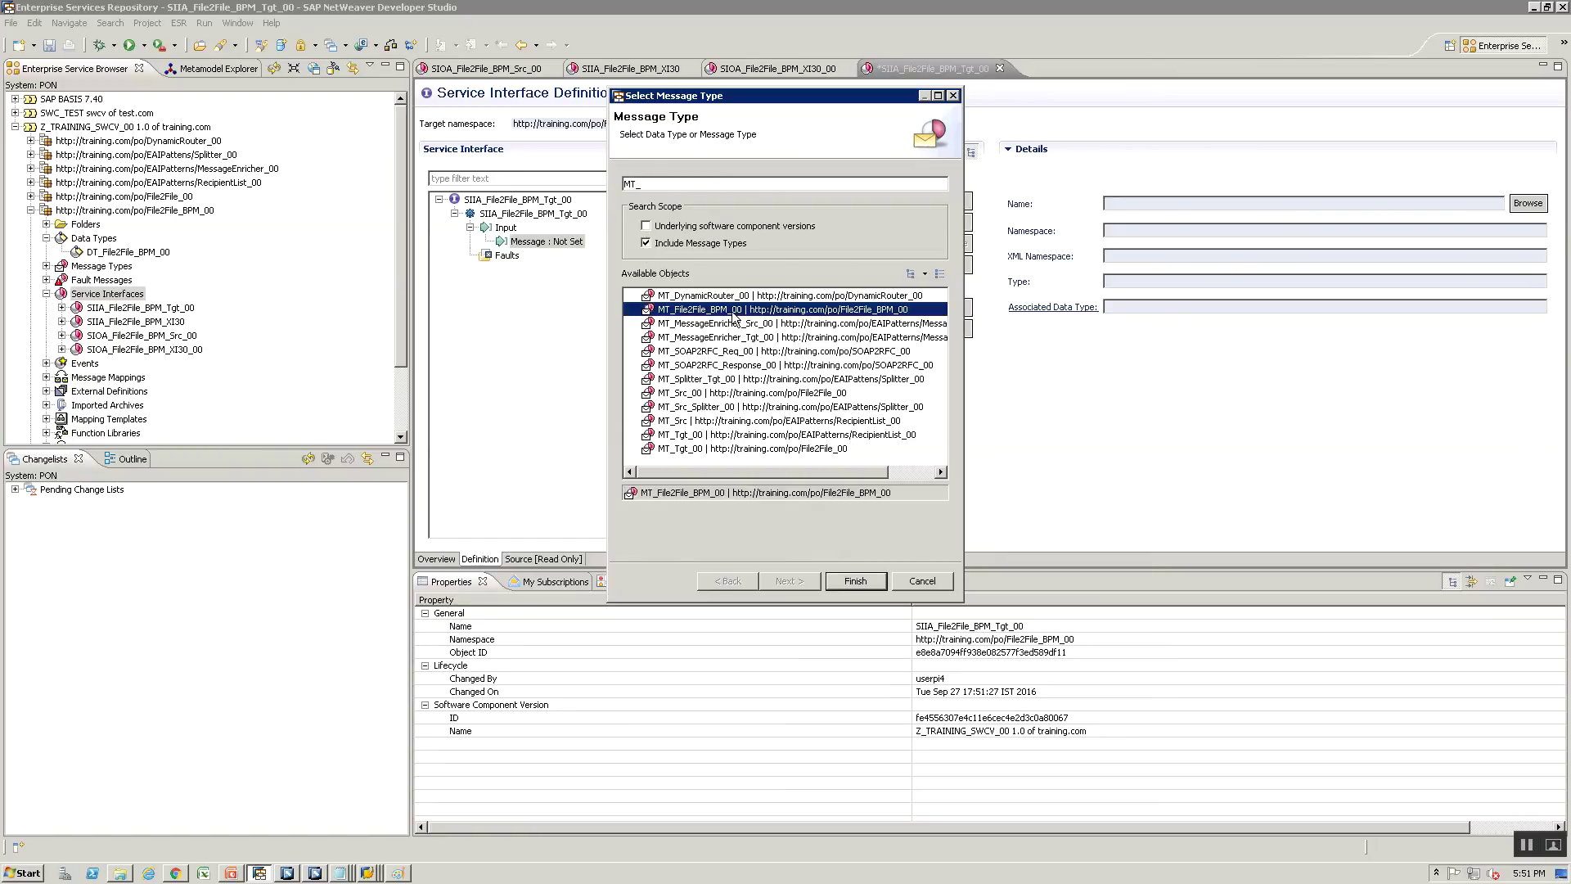
{"action": "left_click", "coordinate": [856, 581]}
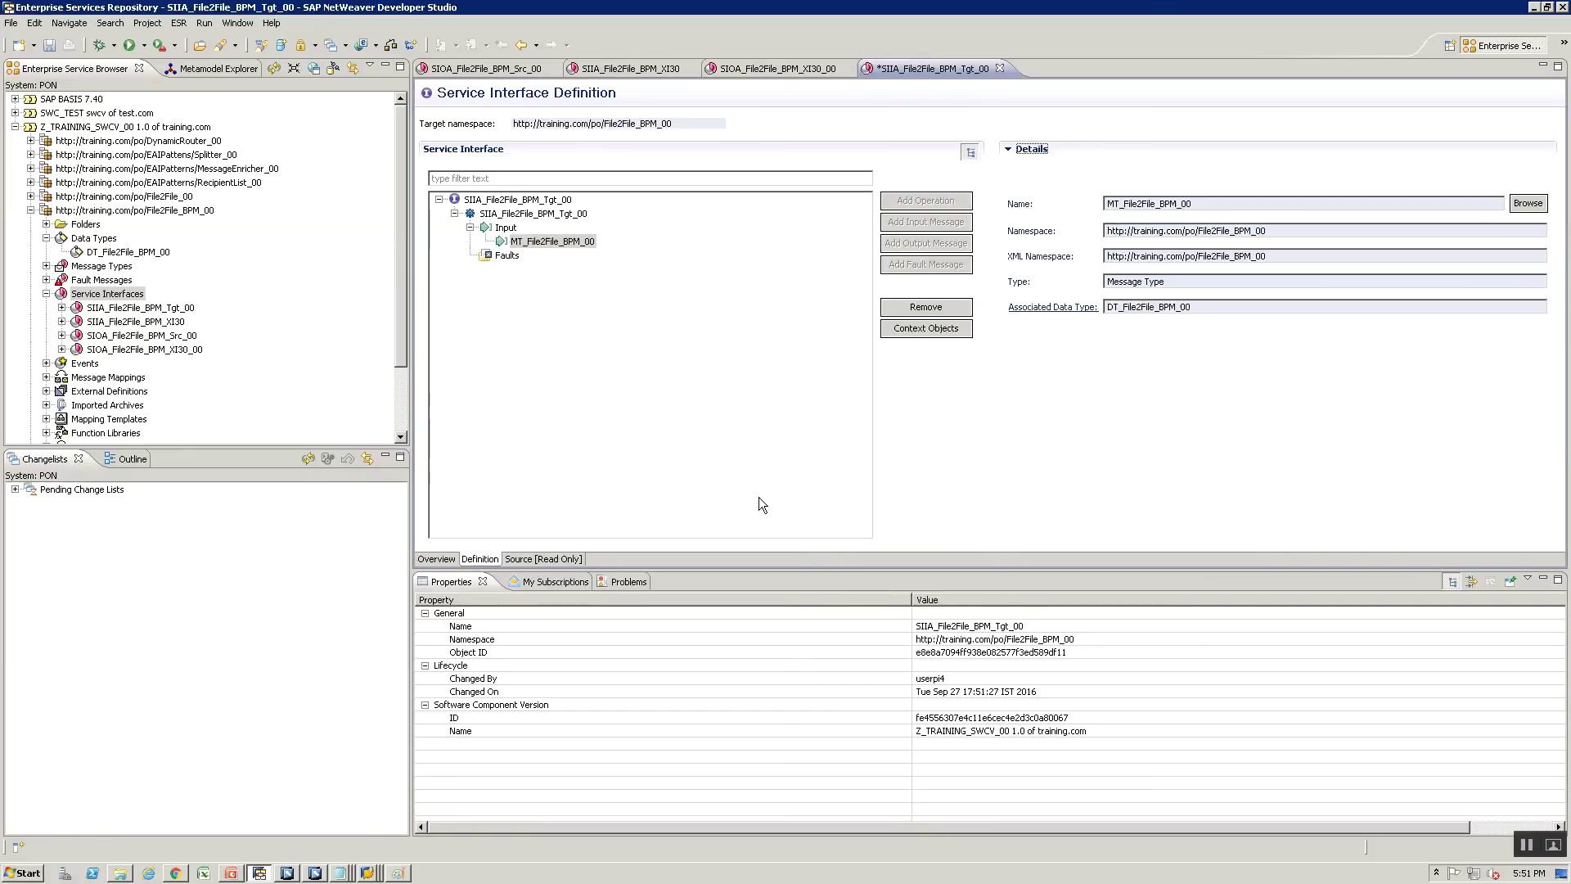
{"action": "key", "text": "ctrl+s"}
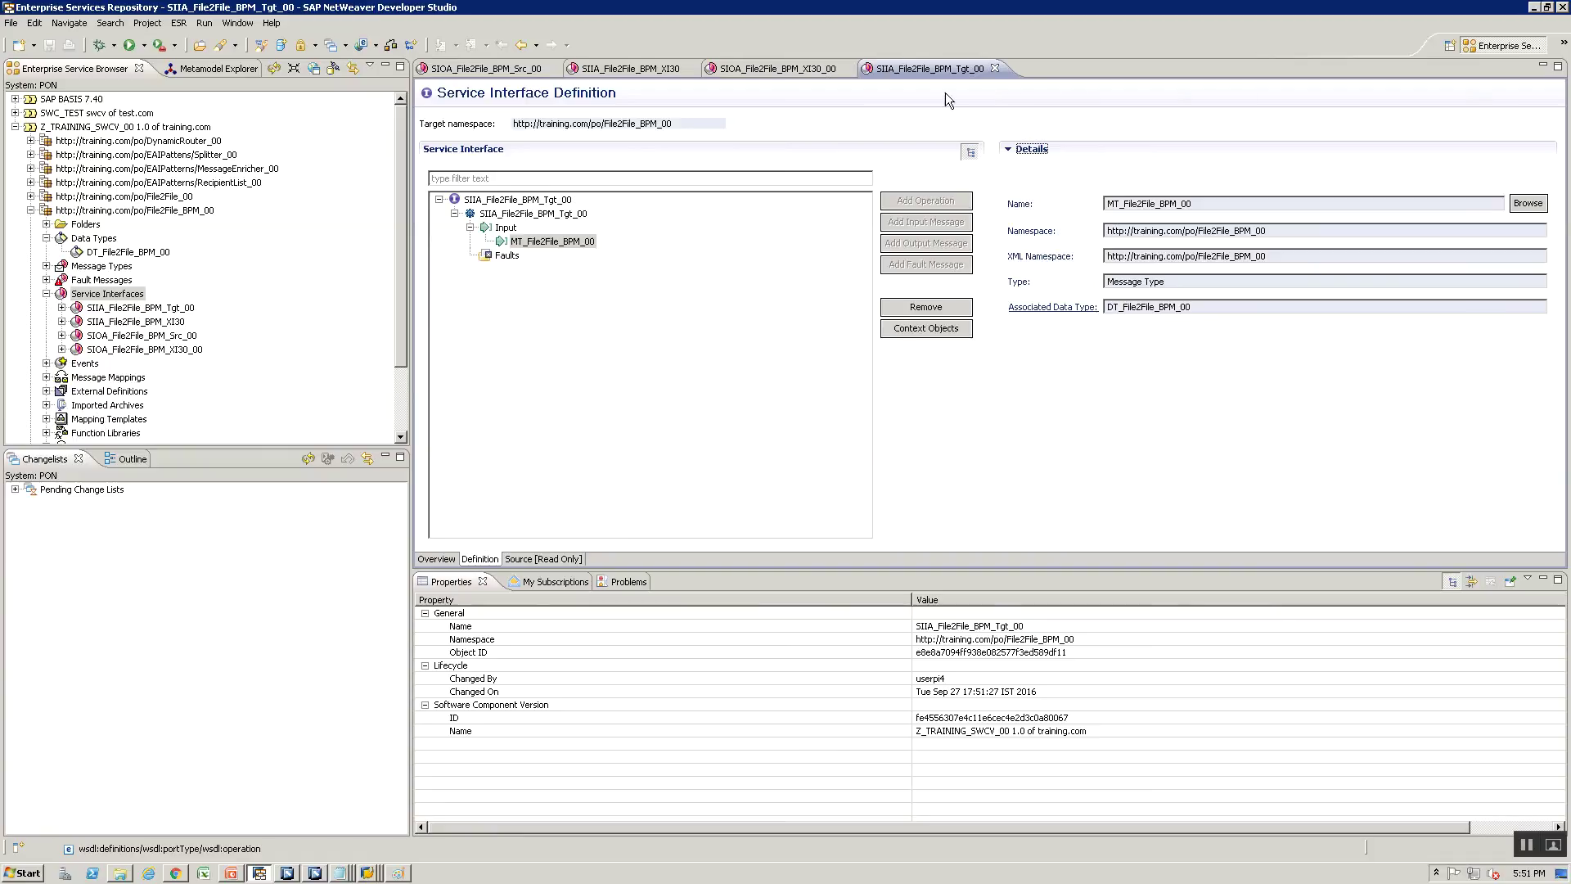
Close the four service interface editors: Tgt_00, SIOA XI30_00, SIIA XI30 and Src_00
{"action": "left_click", "coordinate": [995, 68]}
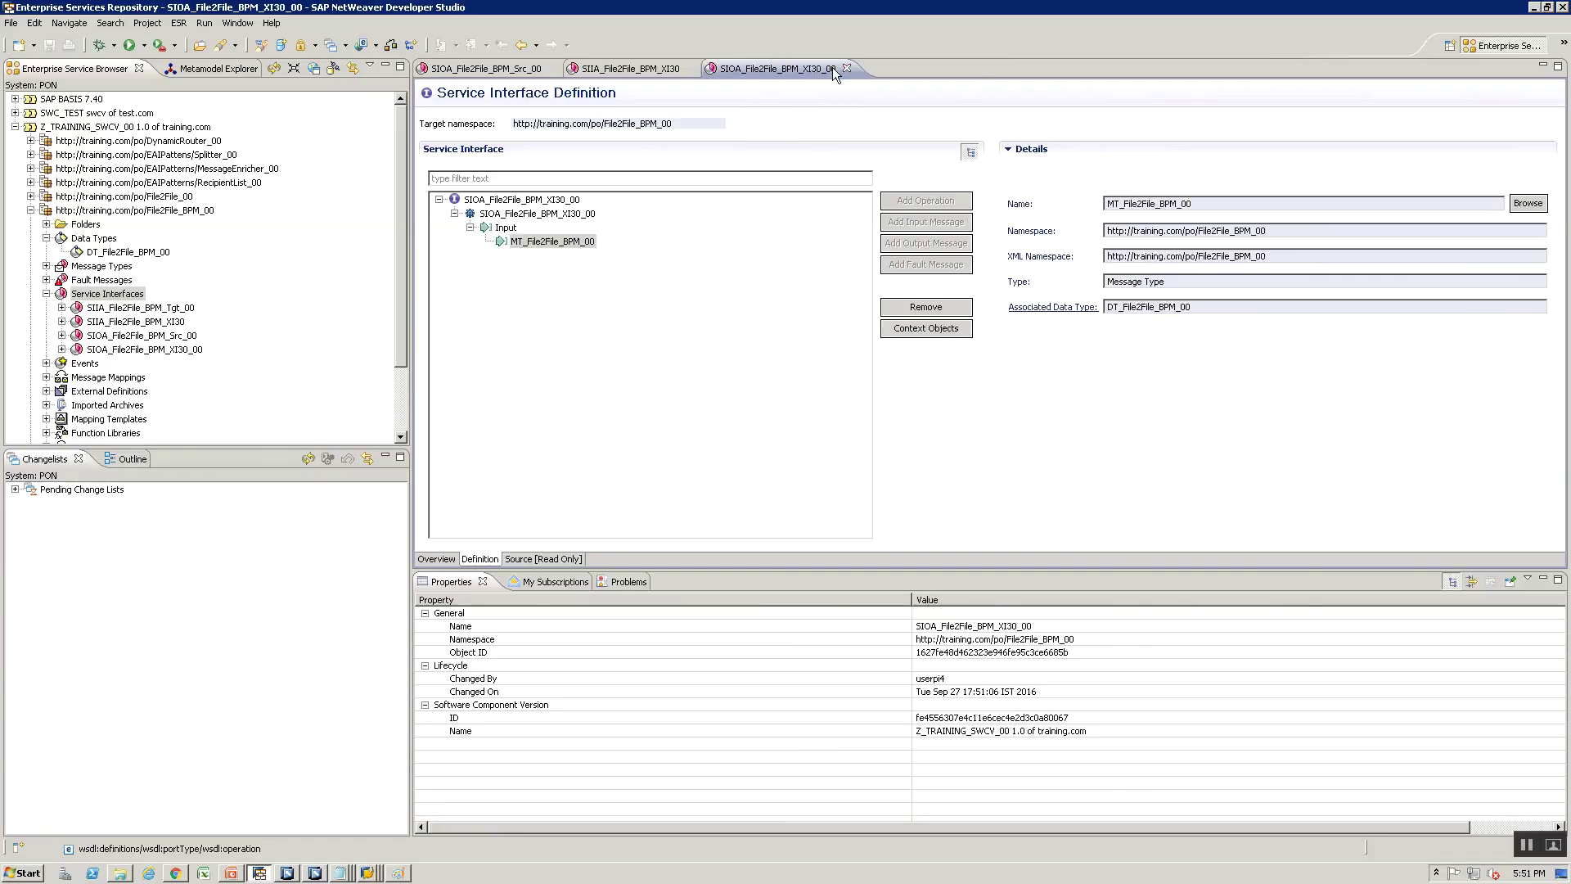
{"action": "left_click", "coordinate": [846, 68]}
{"action": "left_click", "coordinate": [689, 67]}
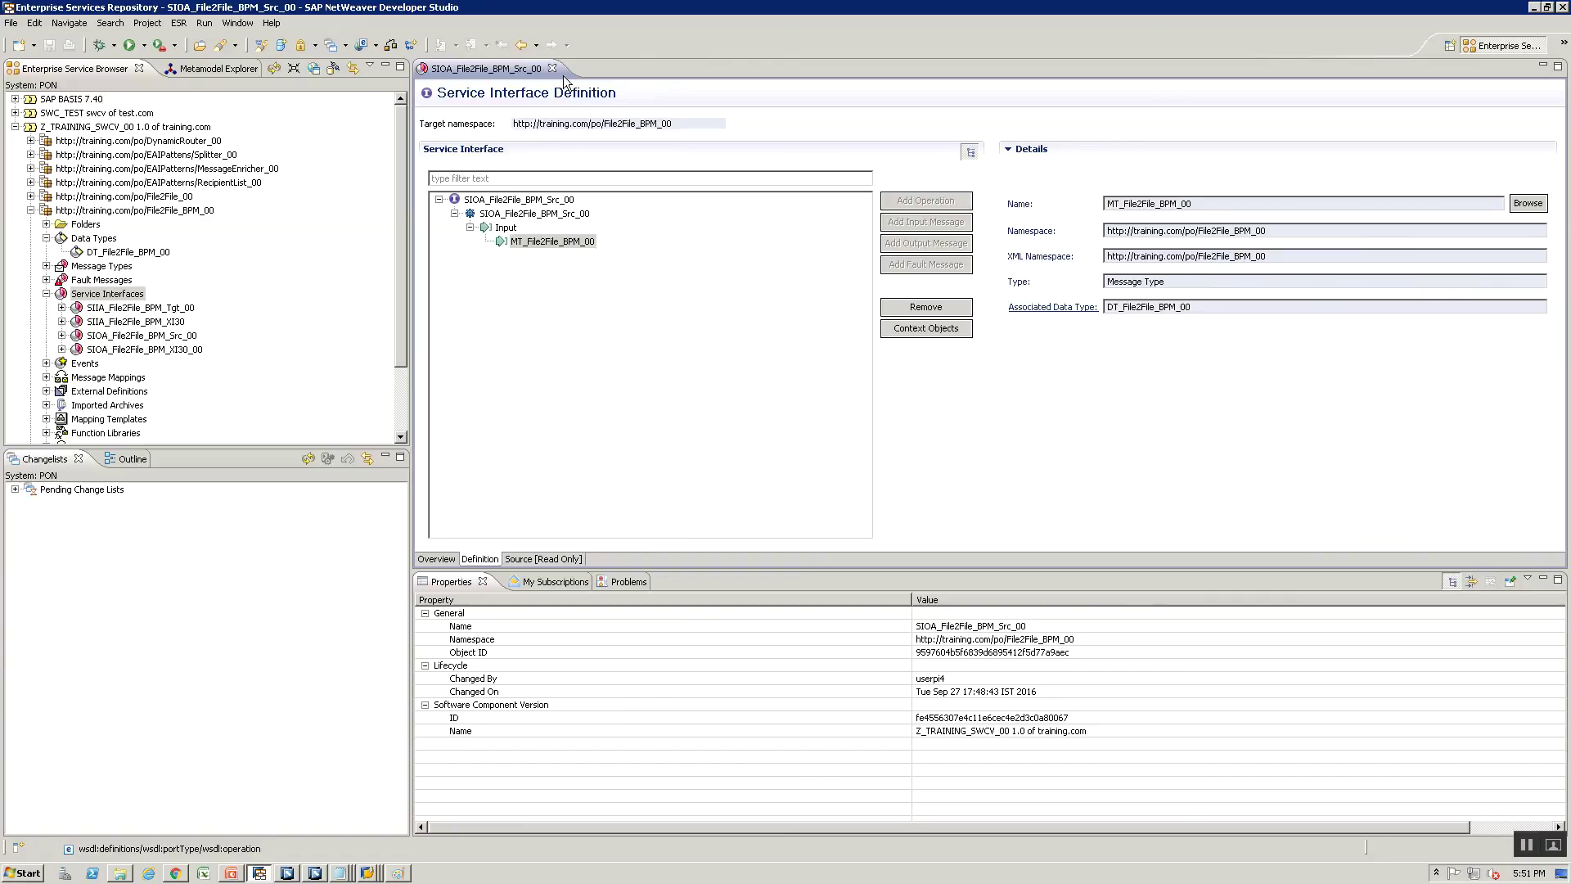
{"action": "left_click", "coordinate": [550, 69]}
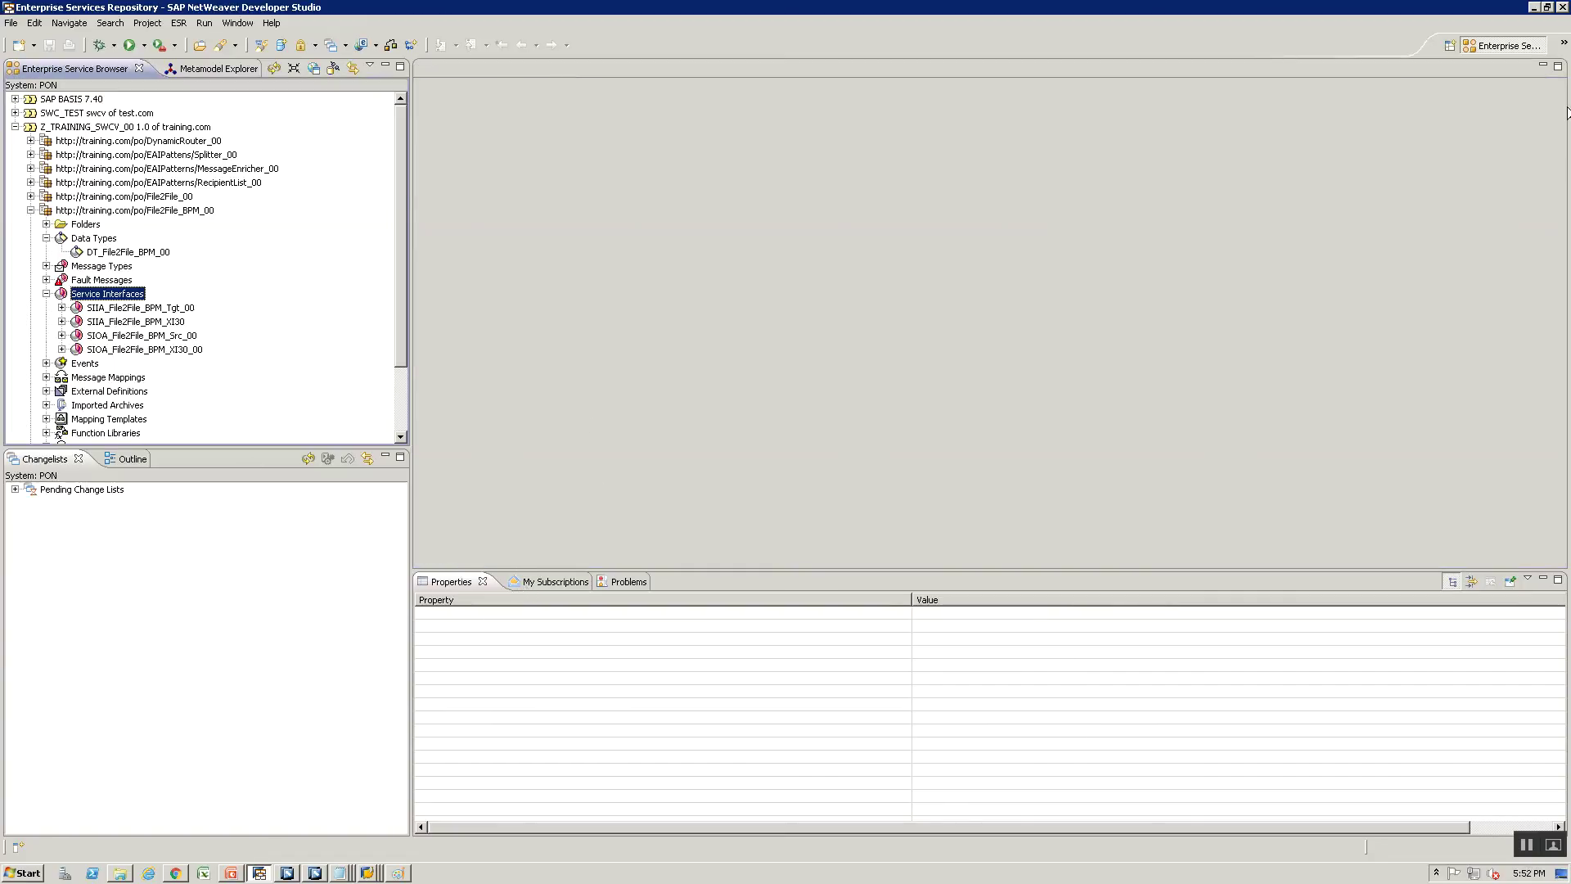
Expand the pending File2File_BPM_00 change list and inspect its message type and outbound interfaces
{"action": "left_click", "coordinate": [15, 489]}
{"action": "left_click", "coordinate": [31, 503]}
{"action": "left_click", "coordinate": [46, 517]}
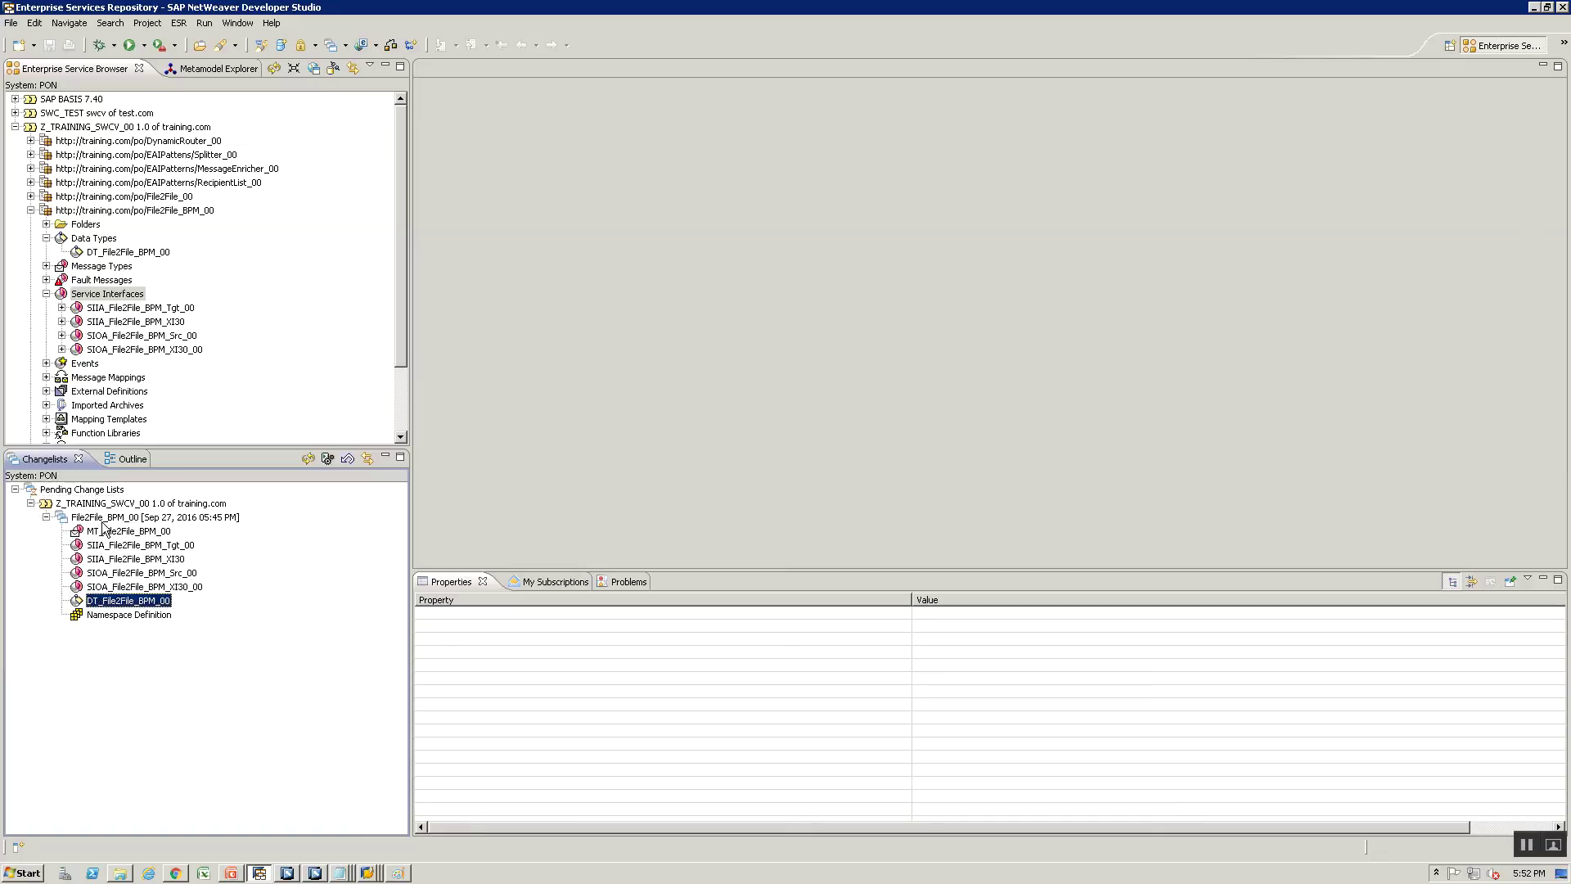
{"action": "left_click", "coordinate": [107, 531], "text": "ctrl"}
{"action": "left_click", "coordinate": [115, 587]}
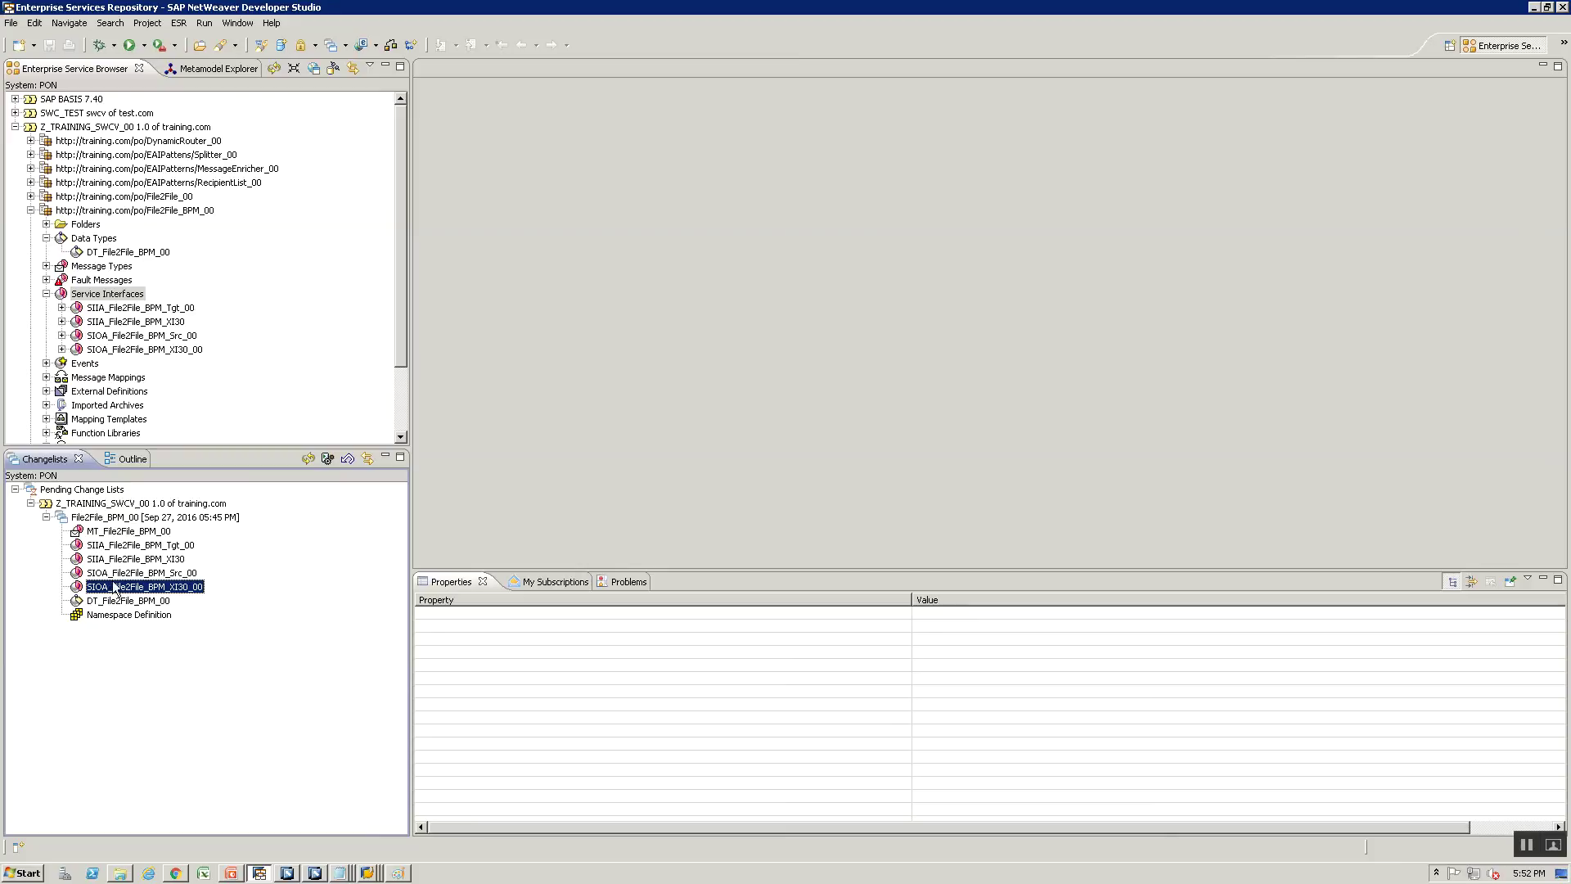
{"action": "left_click", "coordinate": [113, 573]}
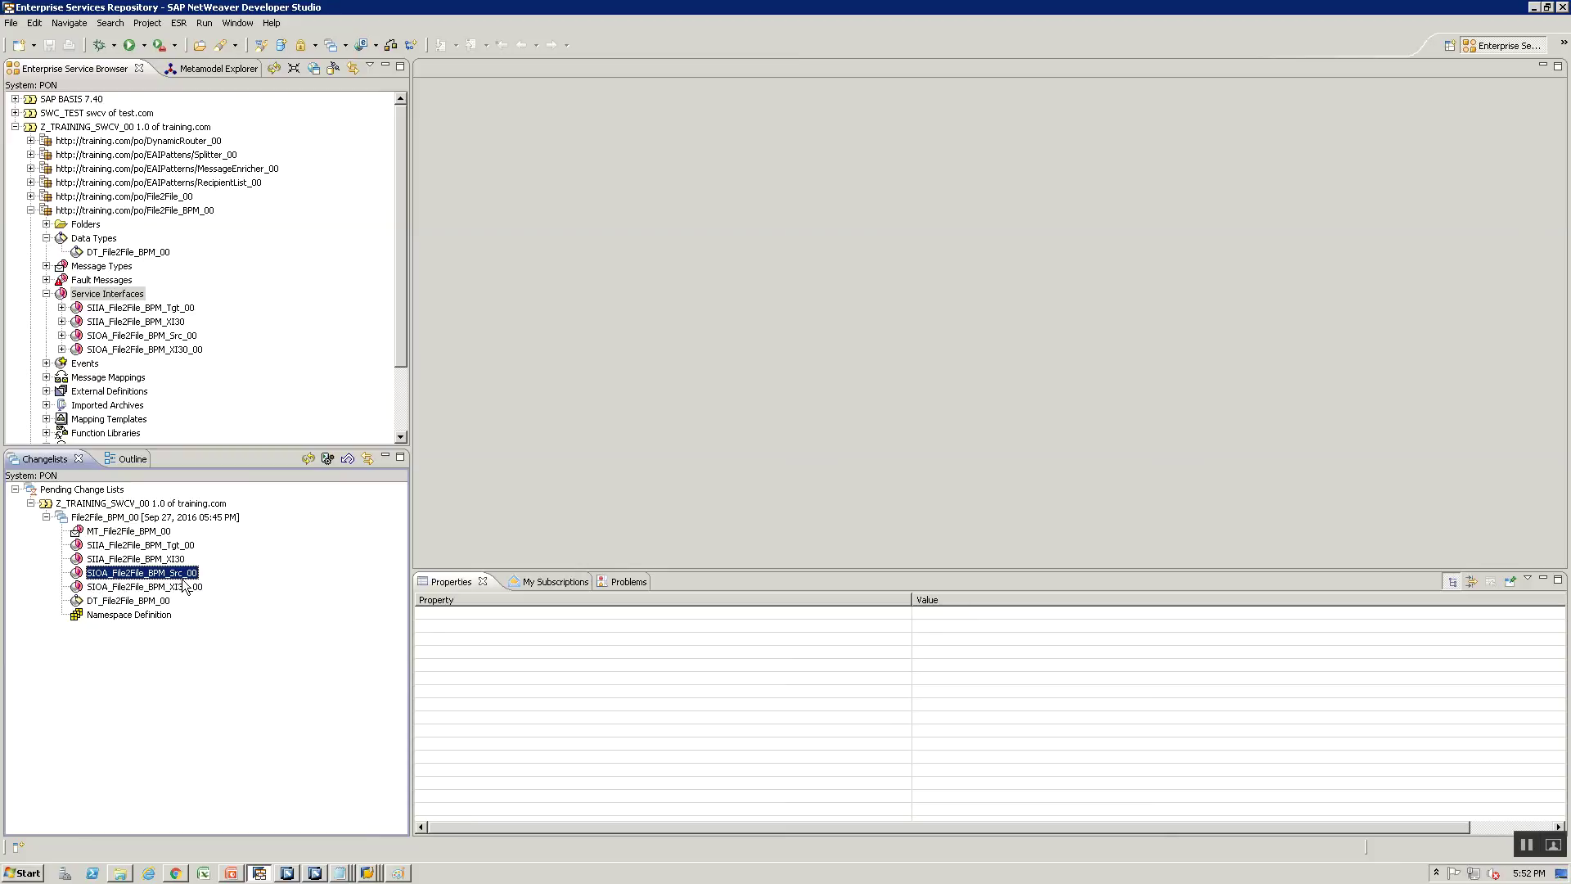
Check the SIIA_XI 30 label on the PO/BPM diagram in Paint
{"action": "key", "text": "alt+Tab"}
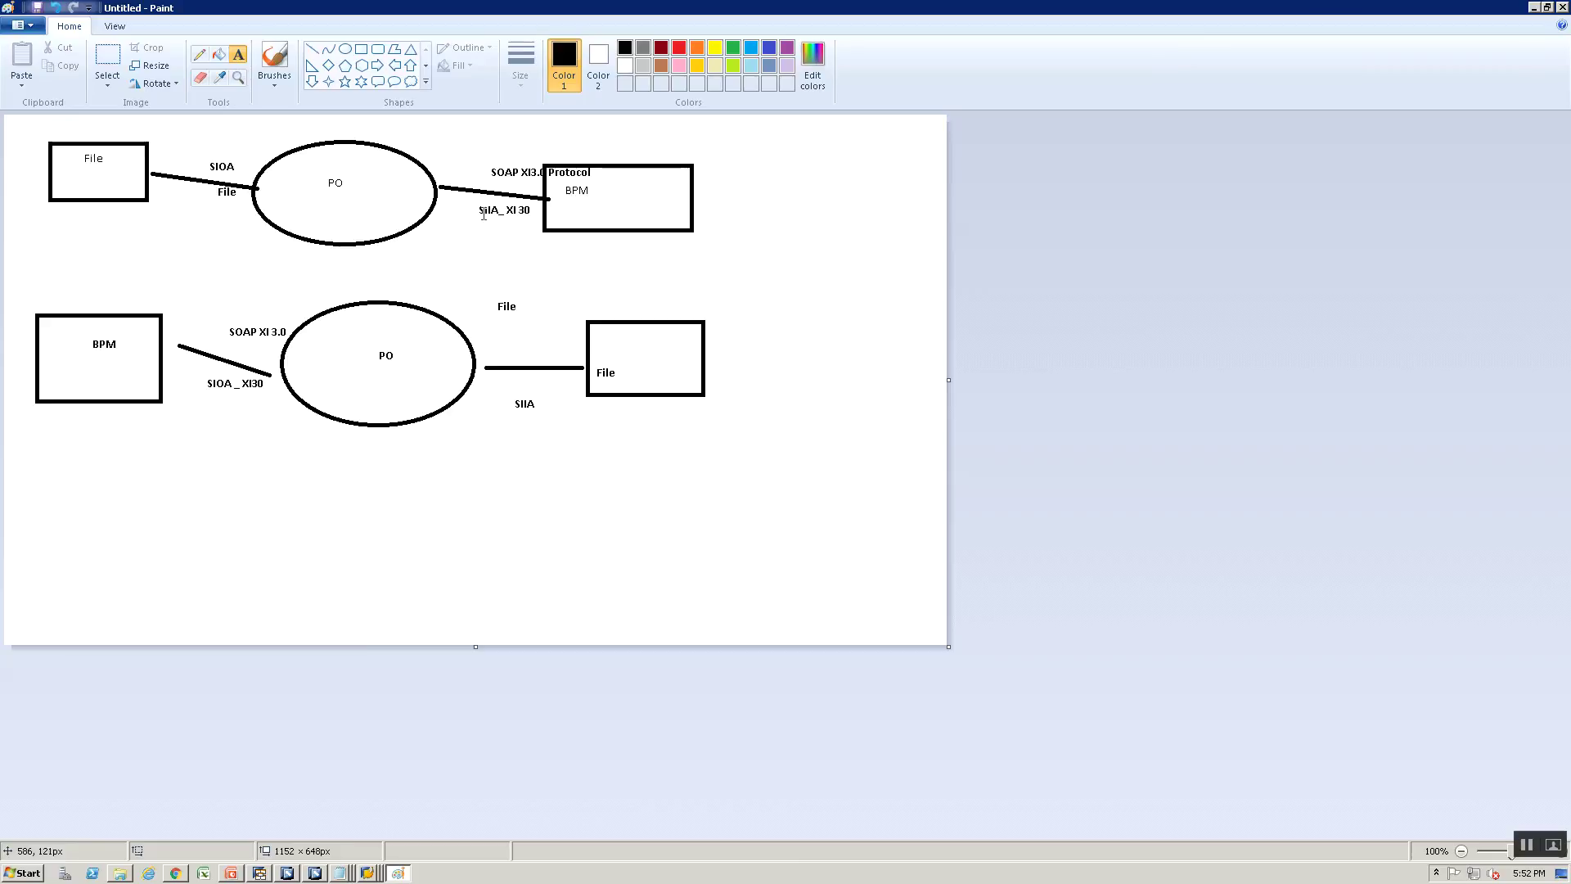
{"action": "left_click", "coordinate": [482, 204]}
{"action": "left_click", "coordinate": [481, 240]}
{"action": "key", "text": "alt+Tab"}
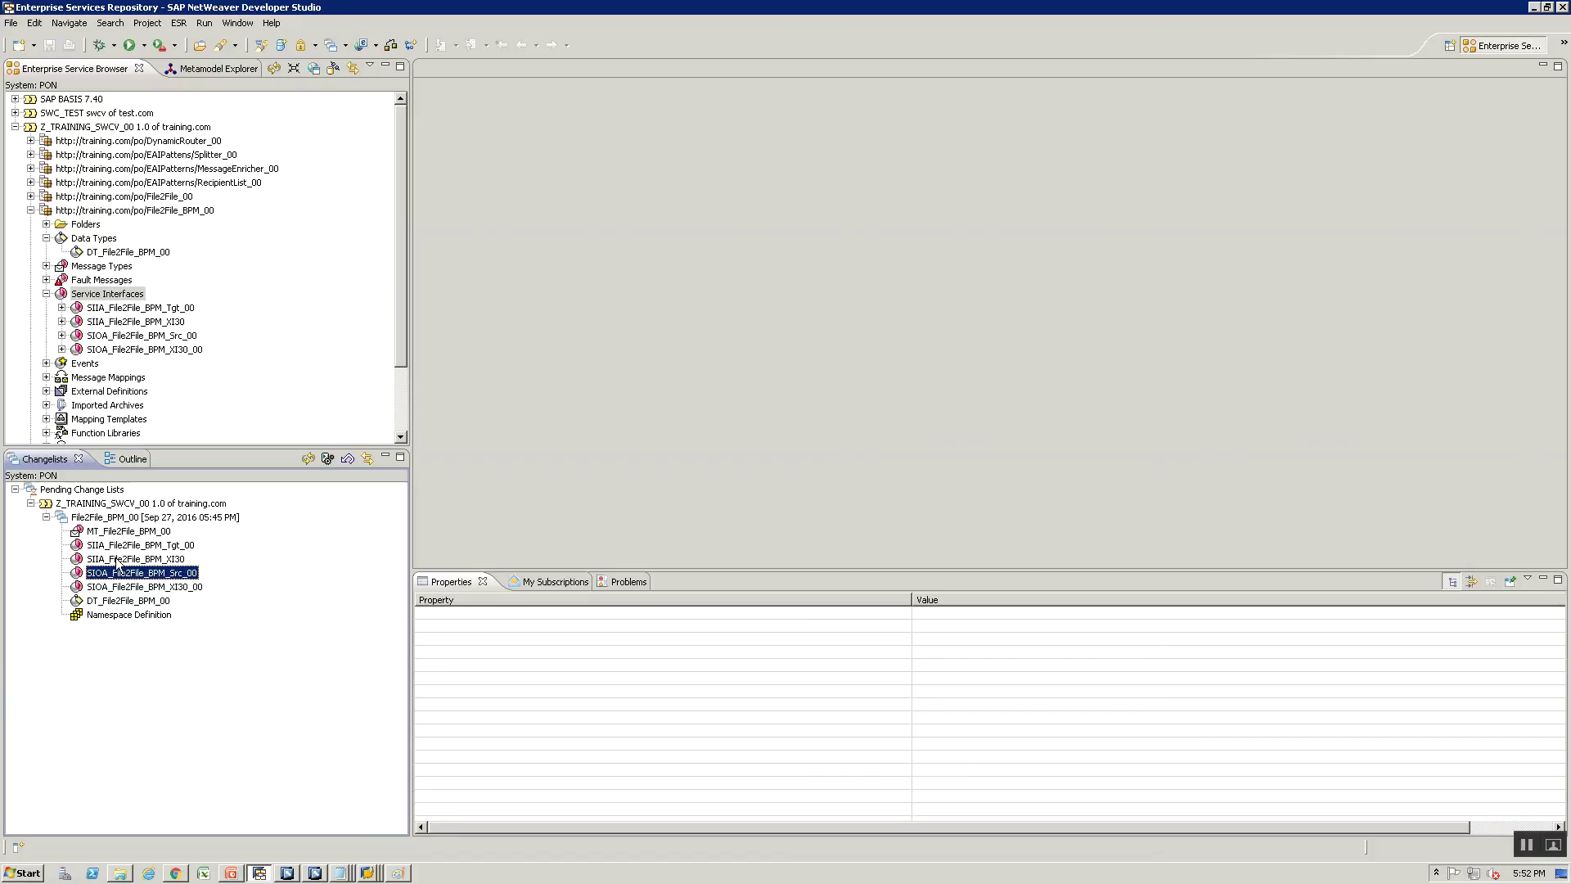
Review SIIA_File2File_BPM_XI30 and SIIA_File2File_BPM_Tgt_00 among the change list's objects
{"action": "left_click", "coordinate": [118, 563]}
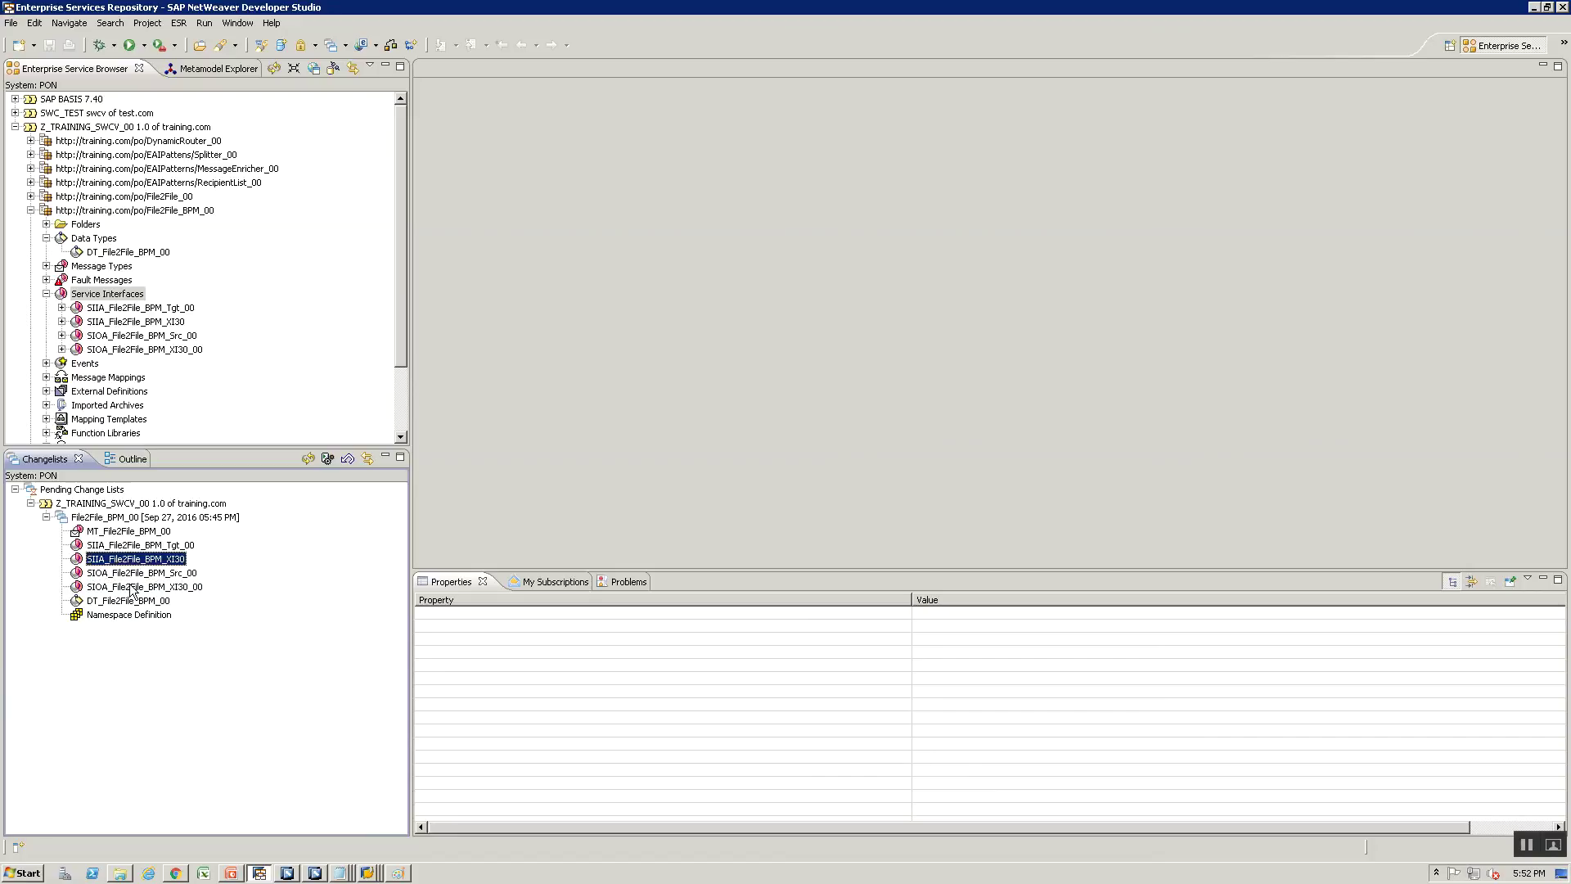
{"action": "left_click", "coordinate": [131, 586]}
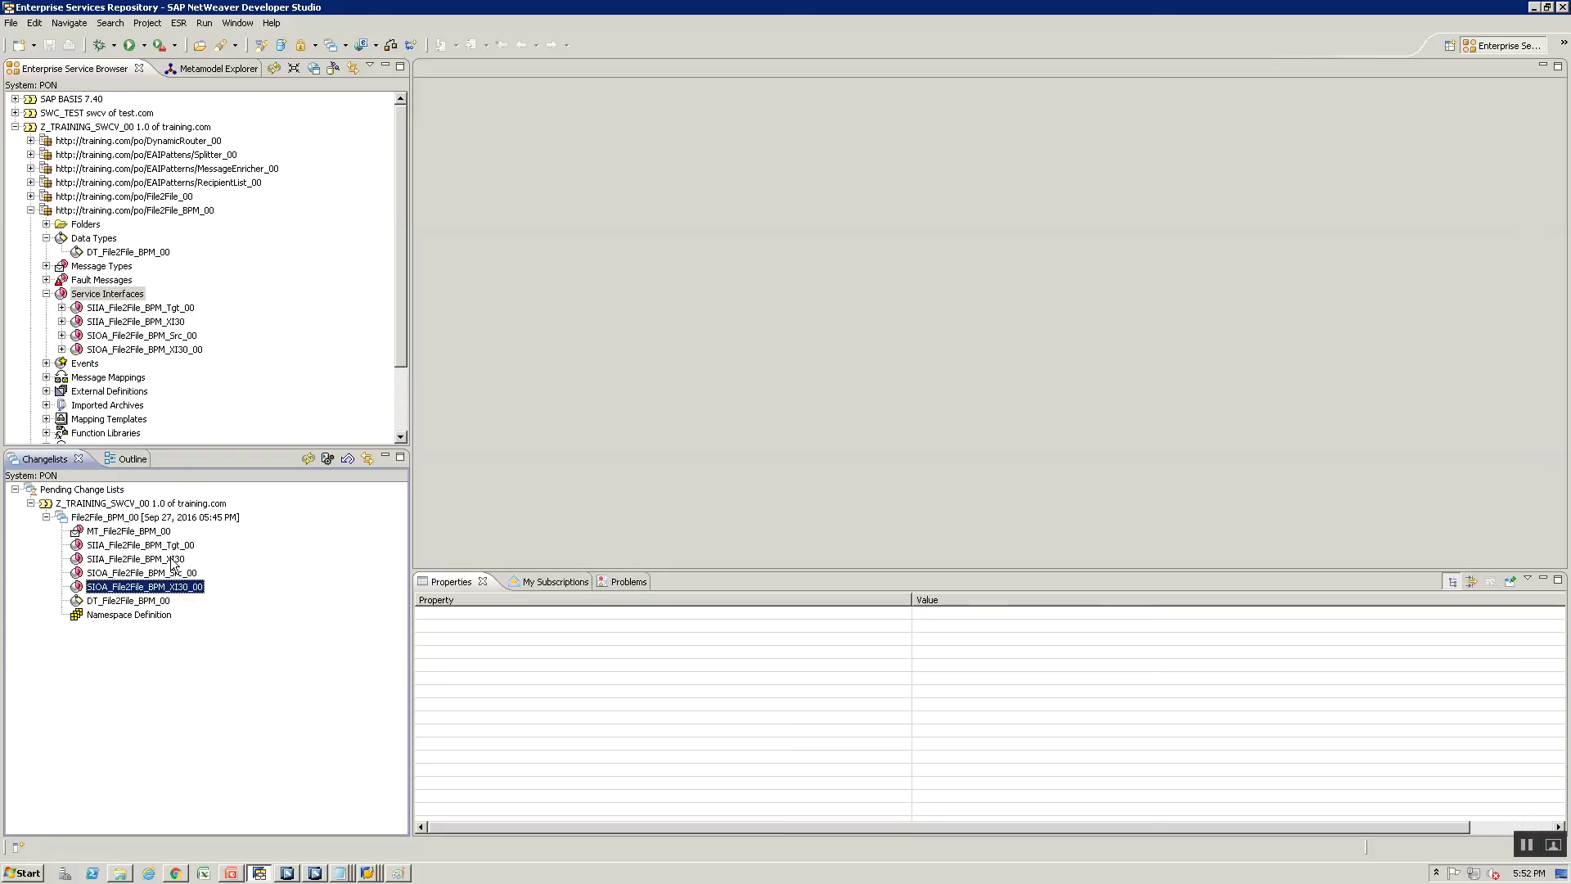
{"action": "left_click", "coordinate": [170, 559]}
{"action": "left_click", "coordinate": [176, 545]}
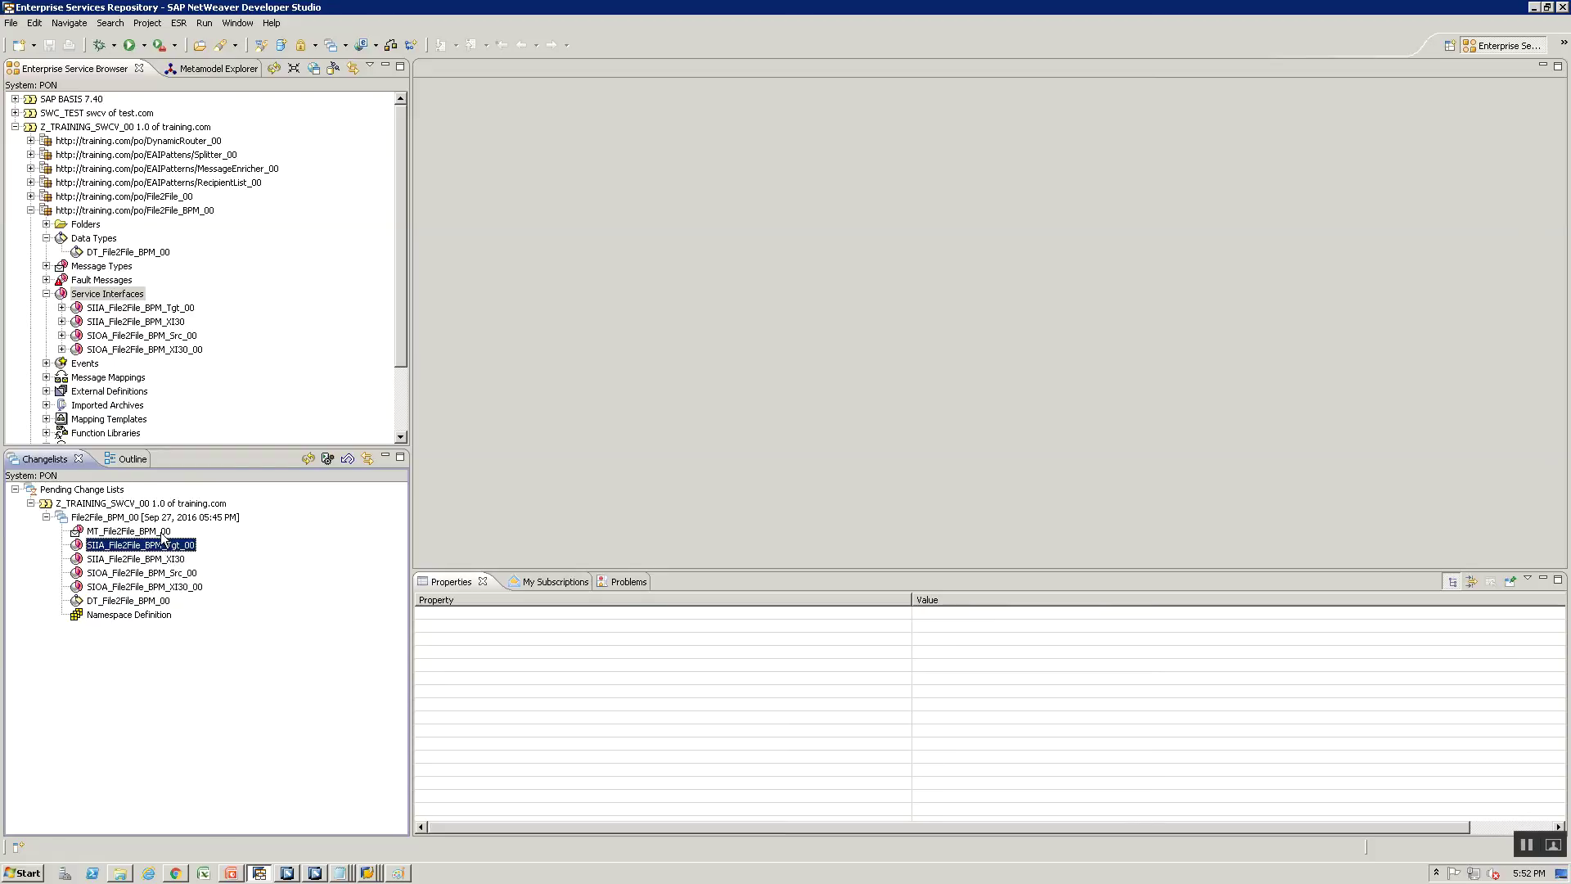
Activate the File2File_BPM_00 change list and acknowledge the activation message
{"action": "left_click", "coordinate": [149, 519]}
{"action": "right_click", "coordinate": [149, 519]}
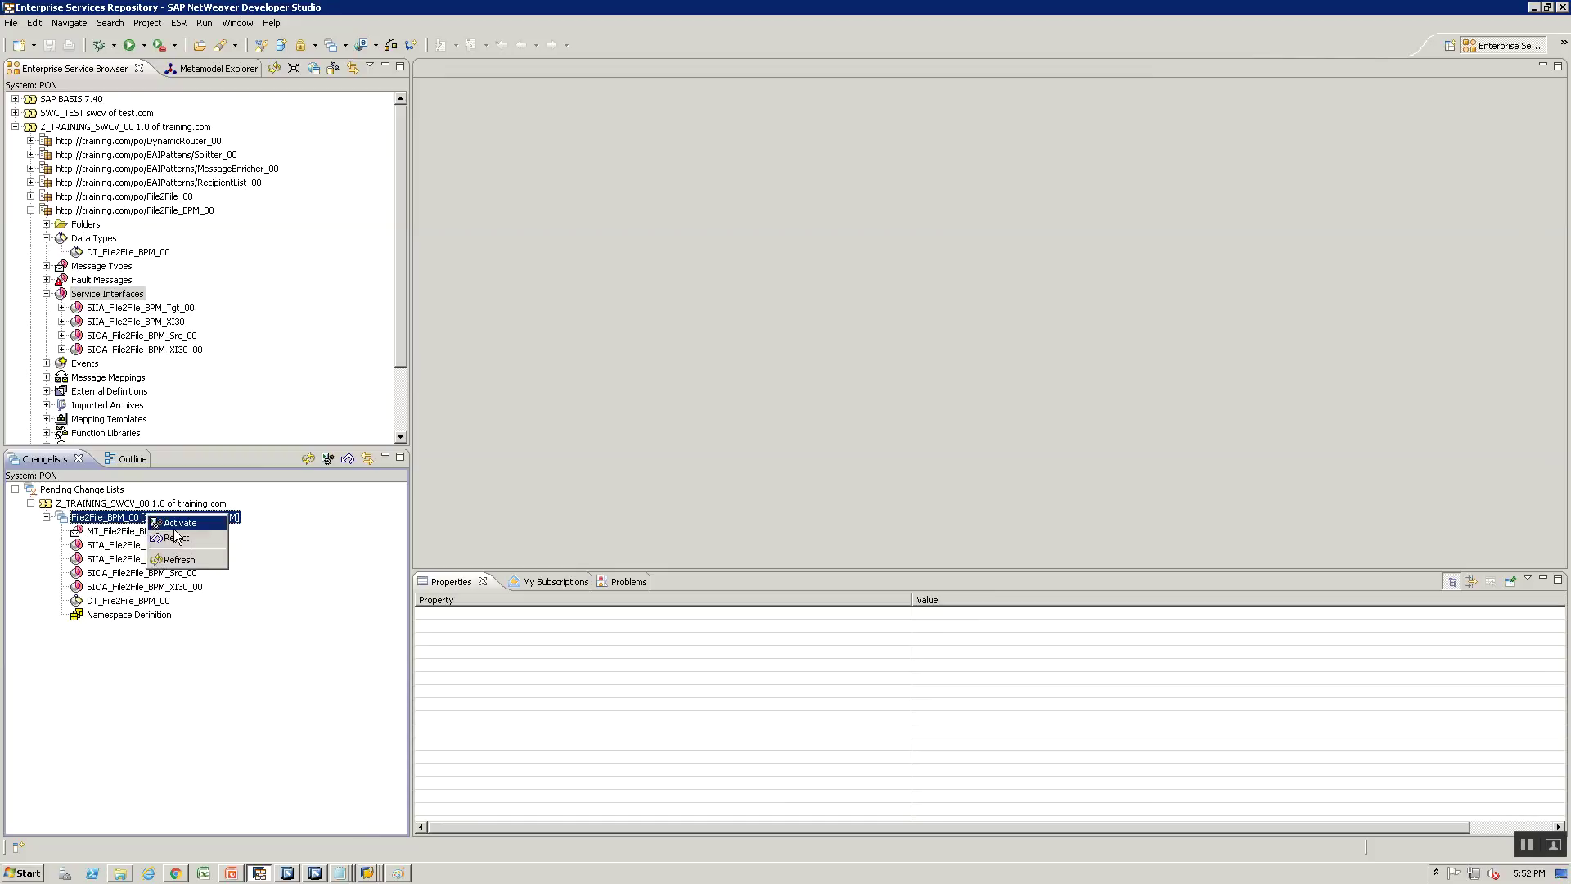
{"action": "left_click", "coordinate": [179, 523]}
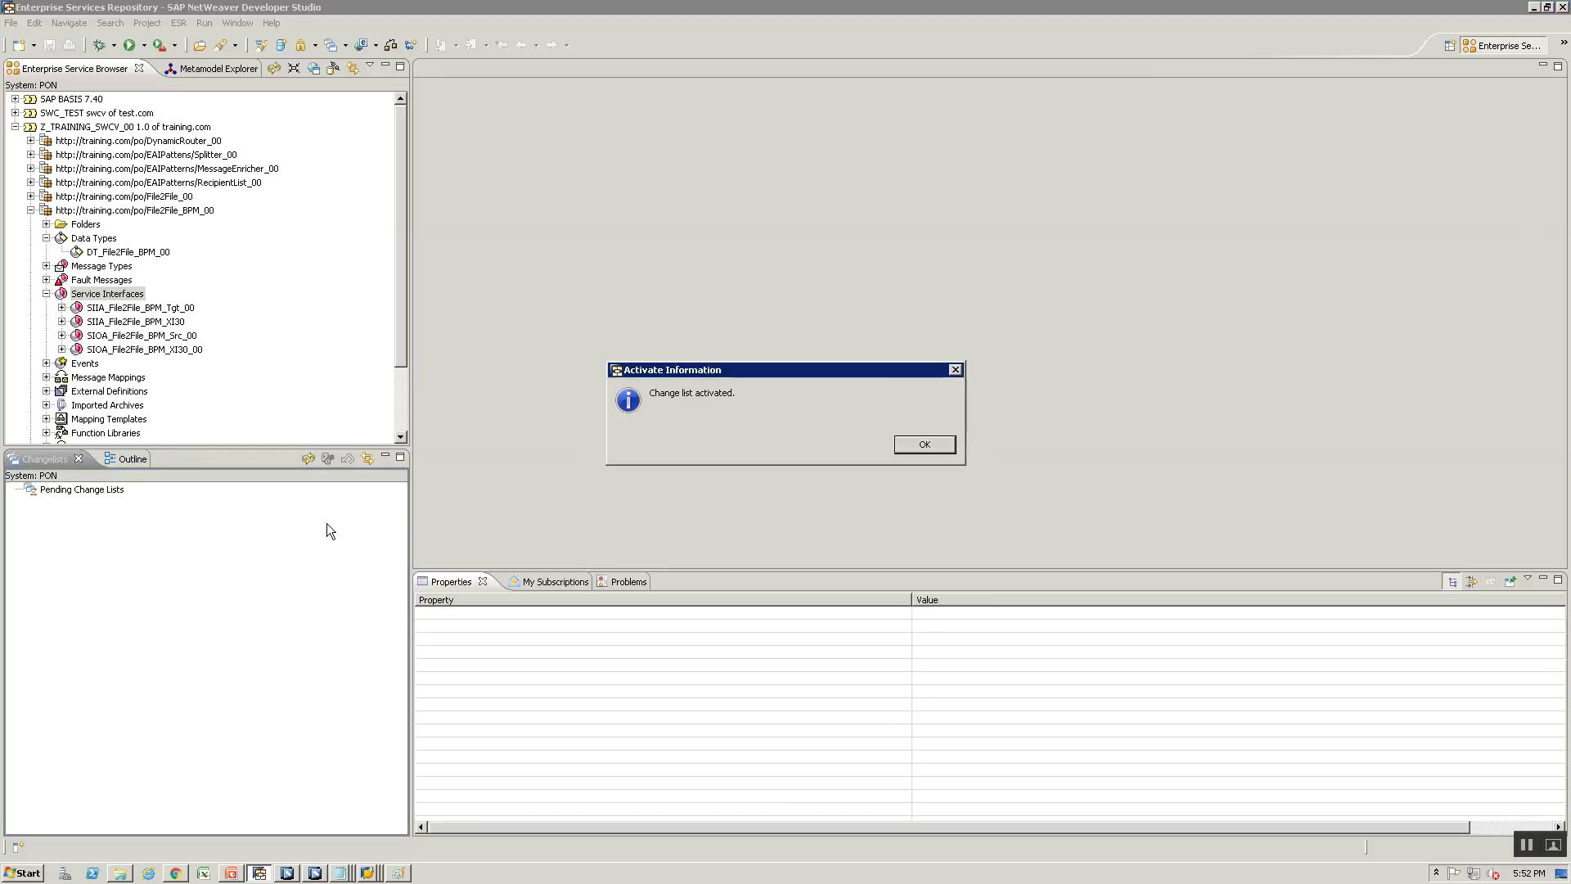
{"action": "left_click", "coordinate": [922, 444]}
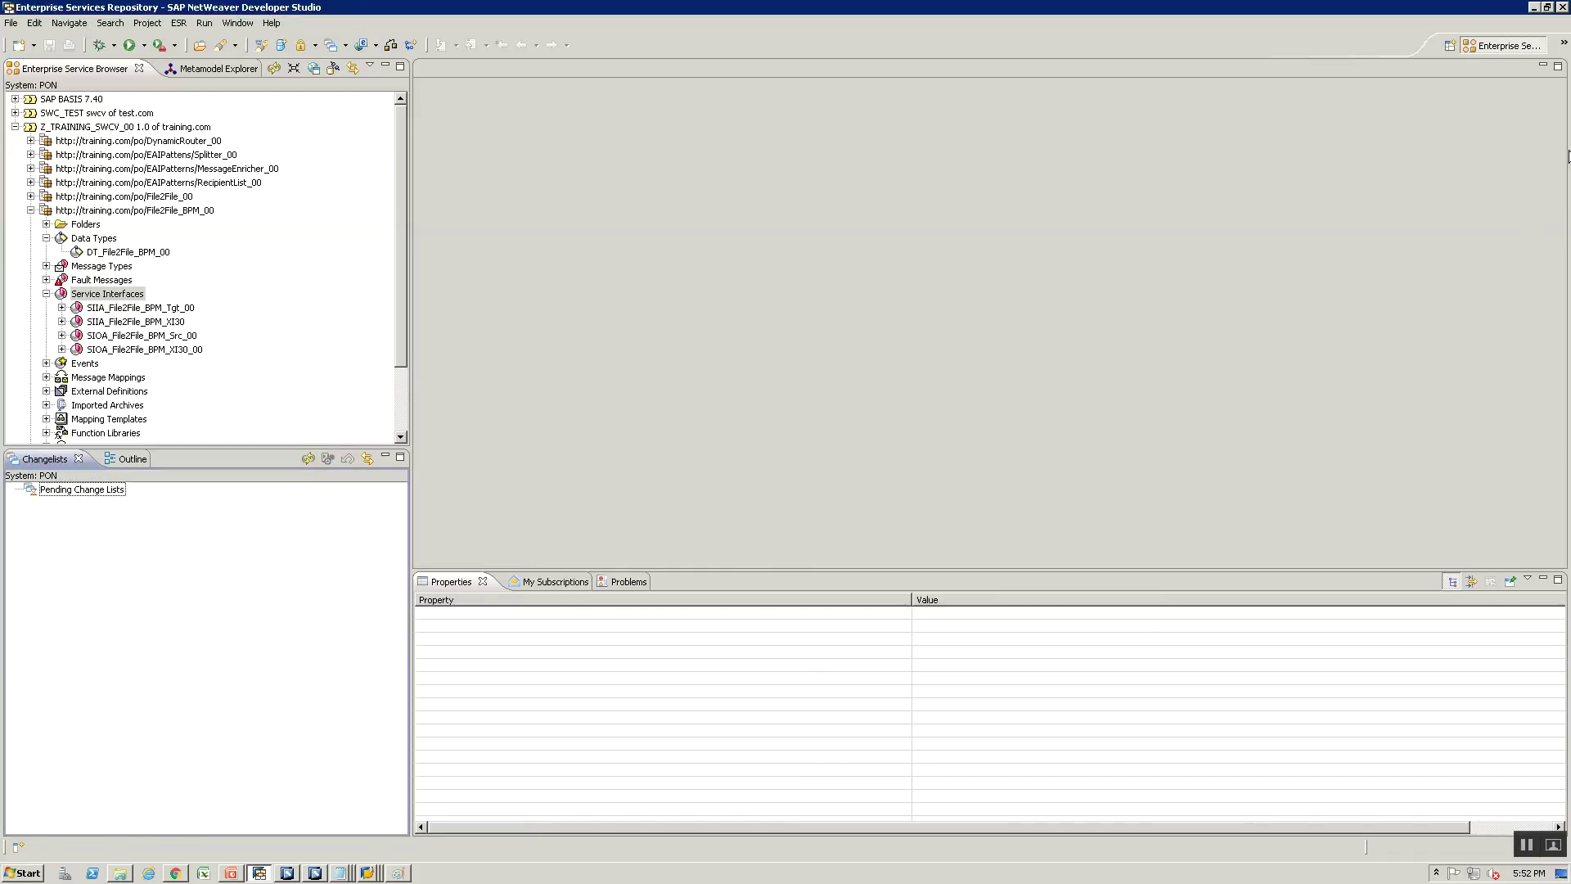
{"action": "left_click", "coordinate": [1563, 45]}
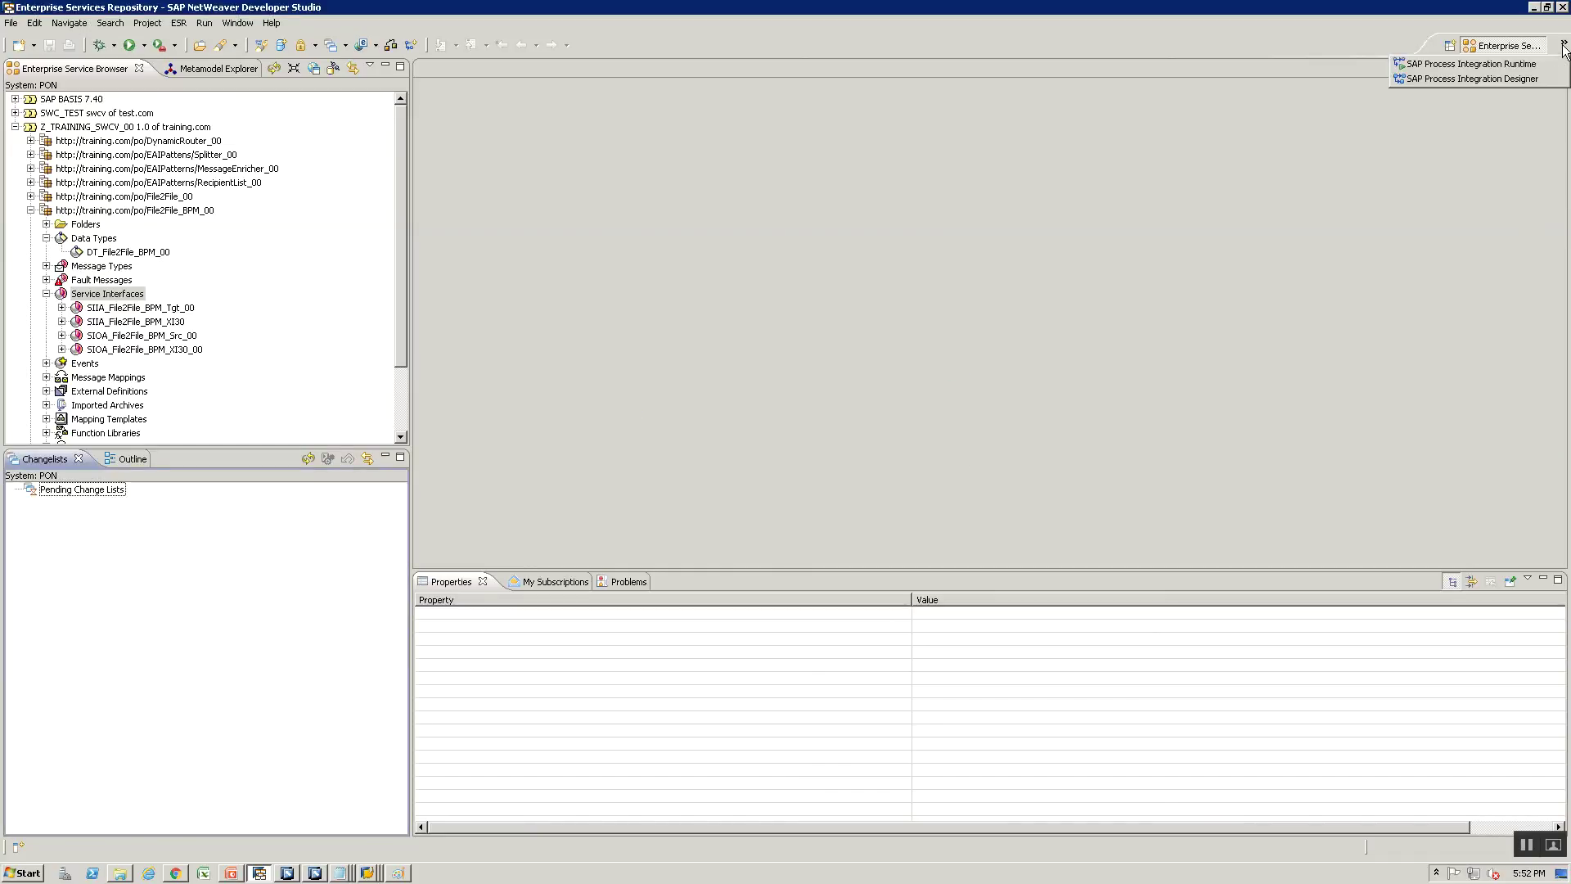
Switch to the Process Integration Designer perspective and start a new folder under Training00
{"action": "left_click", "coordinate": [1494, 82]}
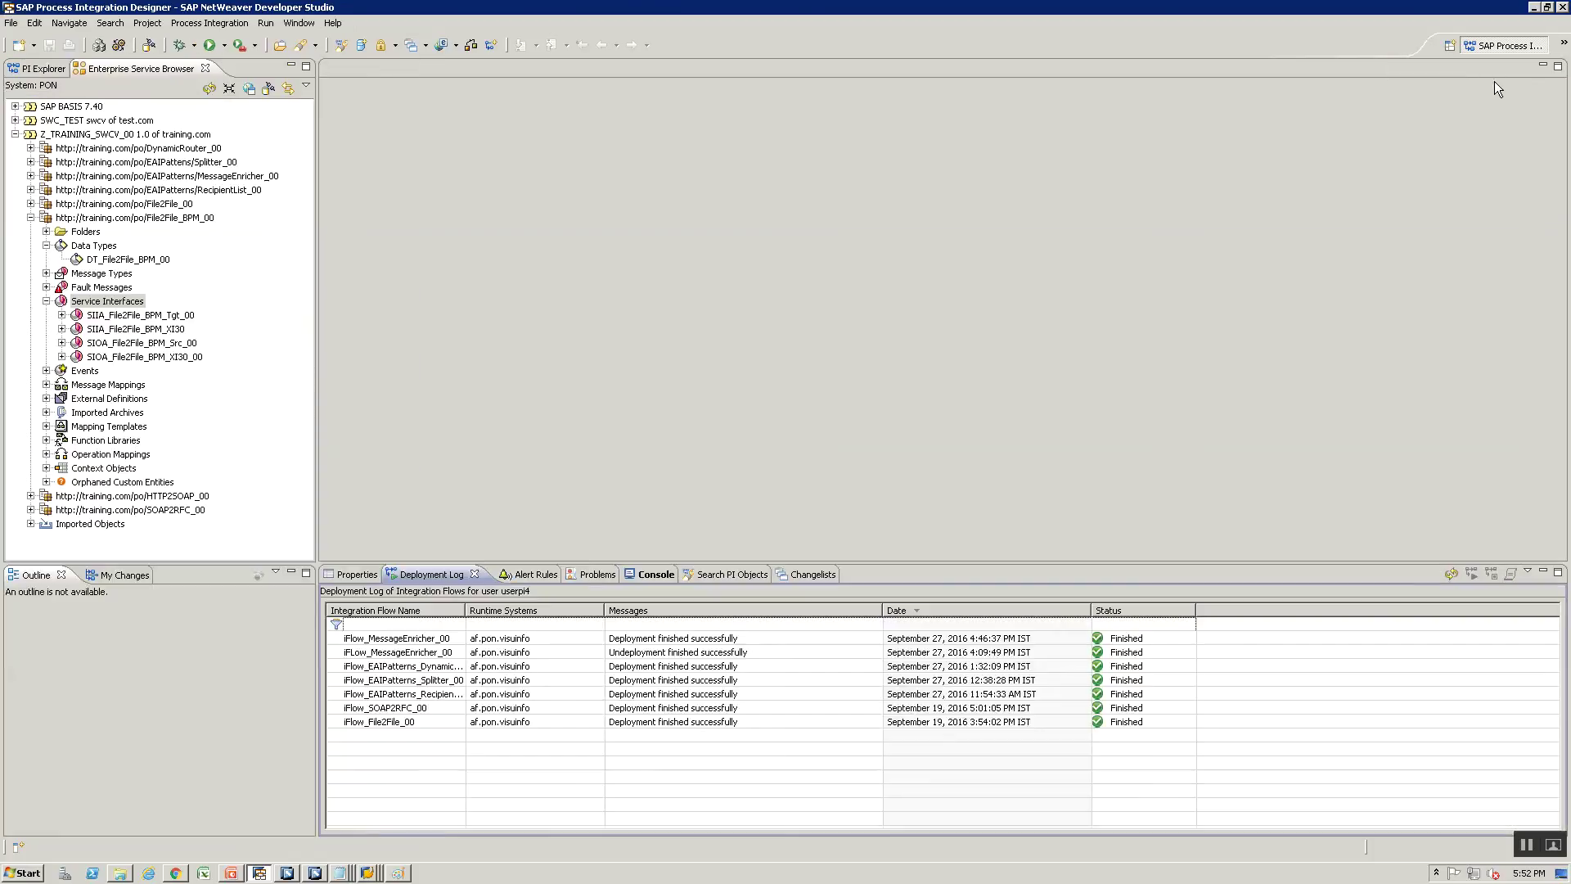
{"action": "left_click", "coordinate": [30, 70]}
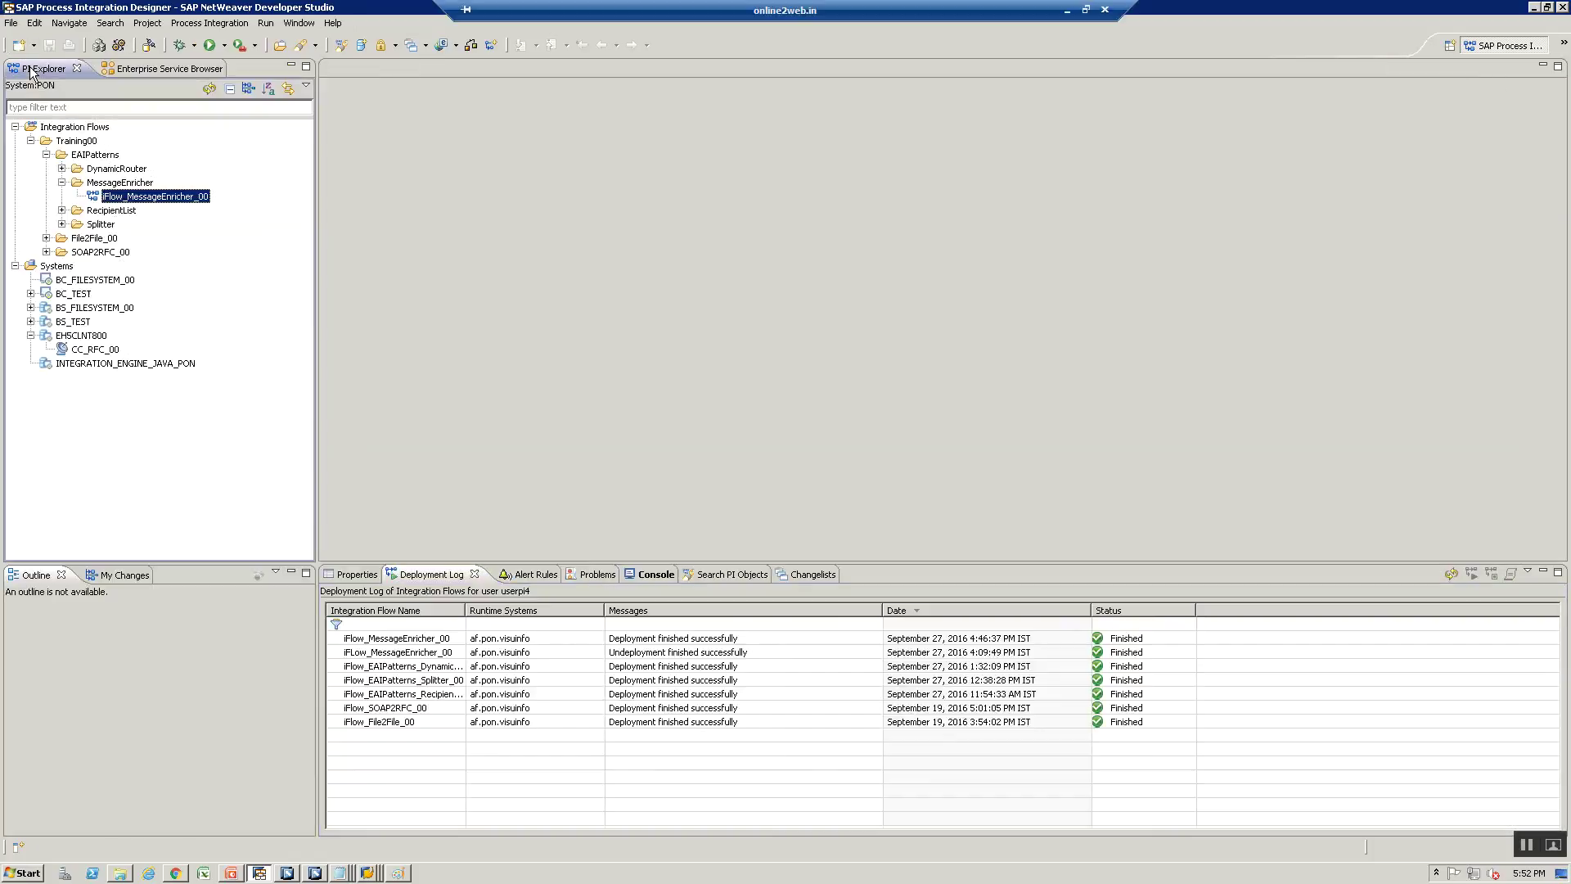
{"action": "left_click", "coordinate": [45, 154]}
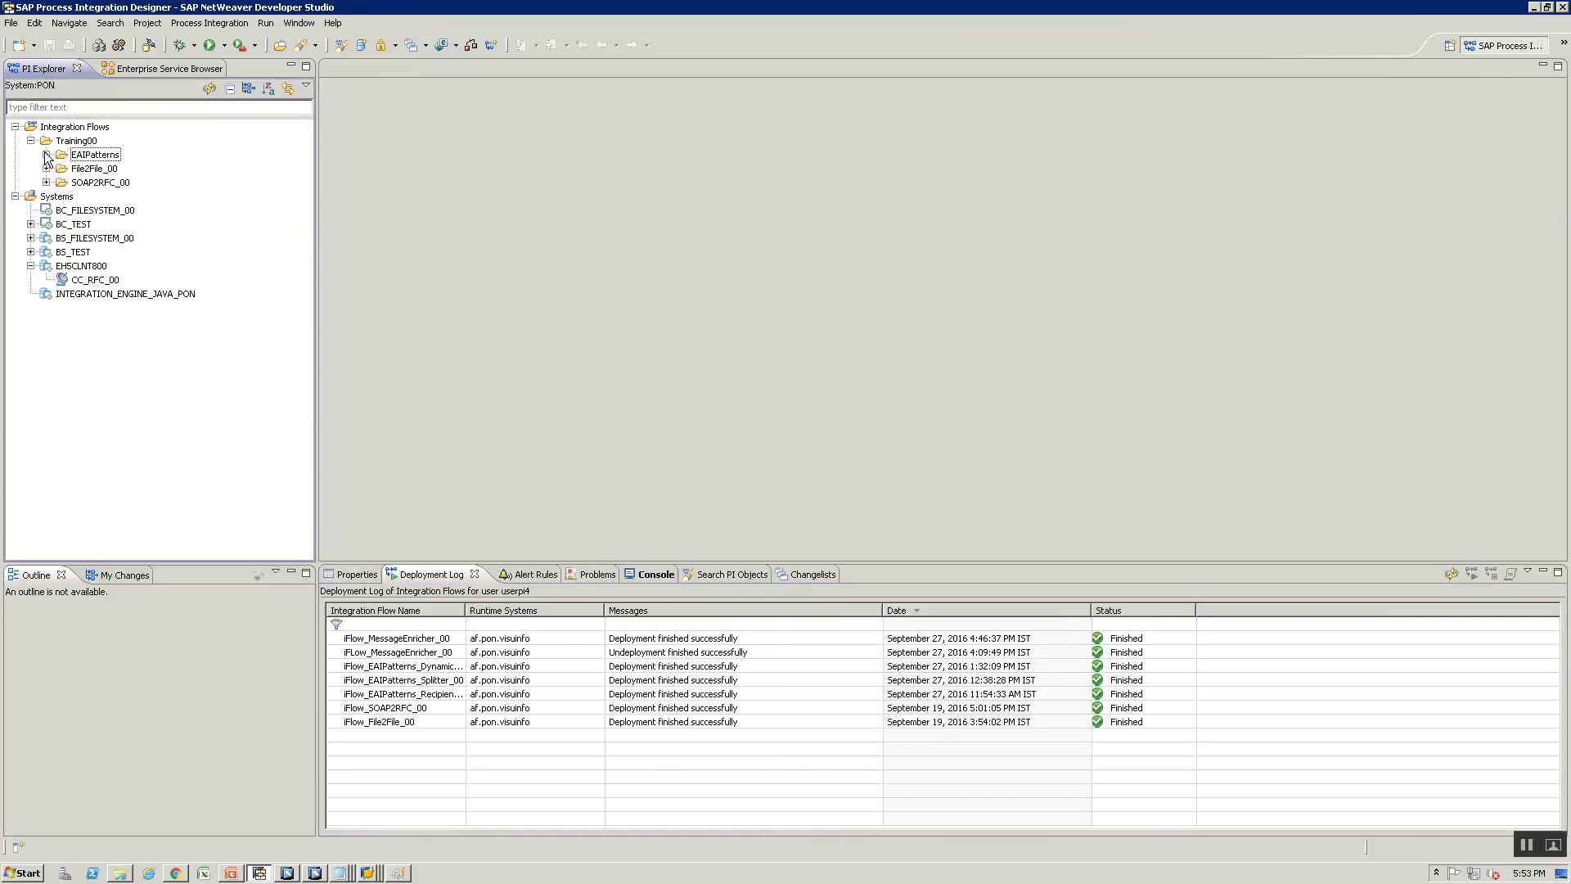
{"action": "left_click", "coordinate": [51, 143]}
{"action": "right_click", "coordinate": [64, 145]}
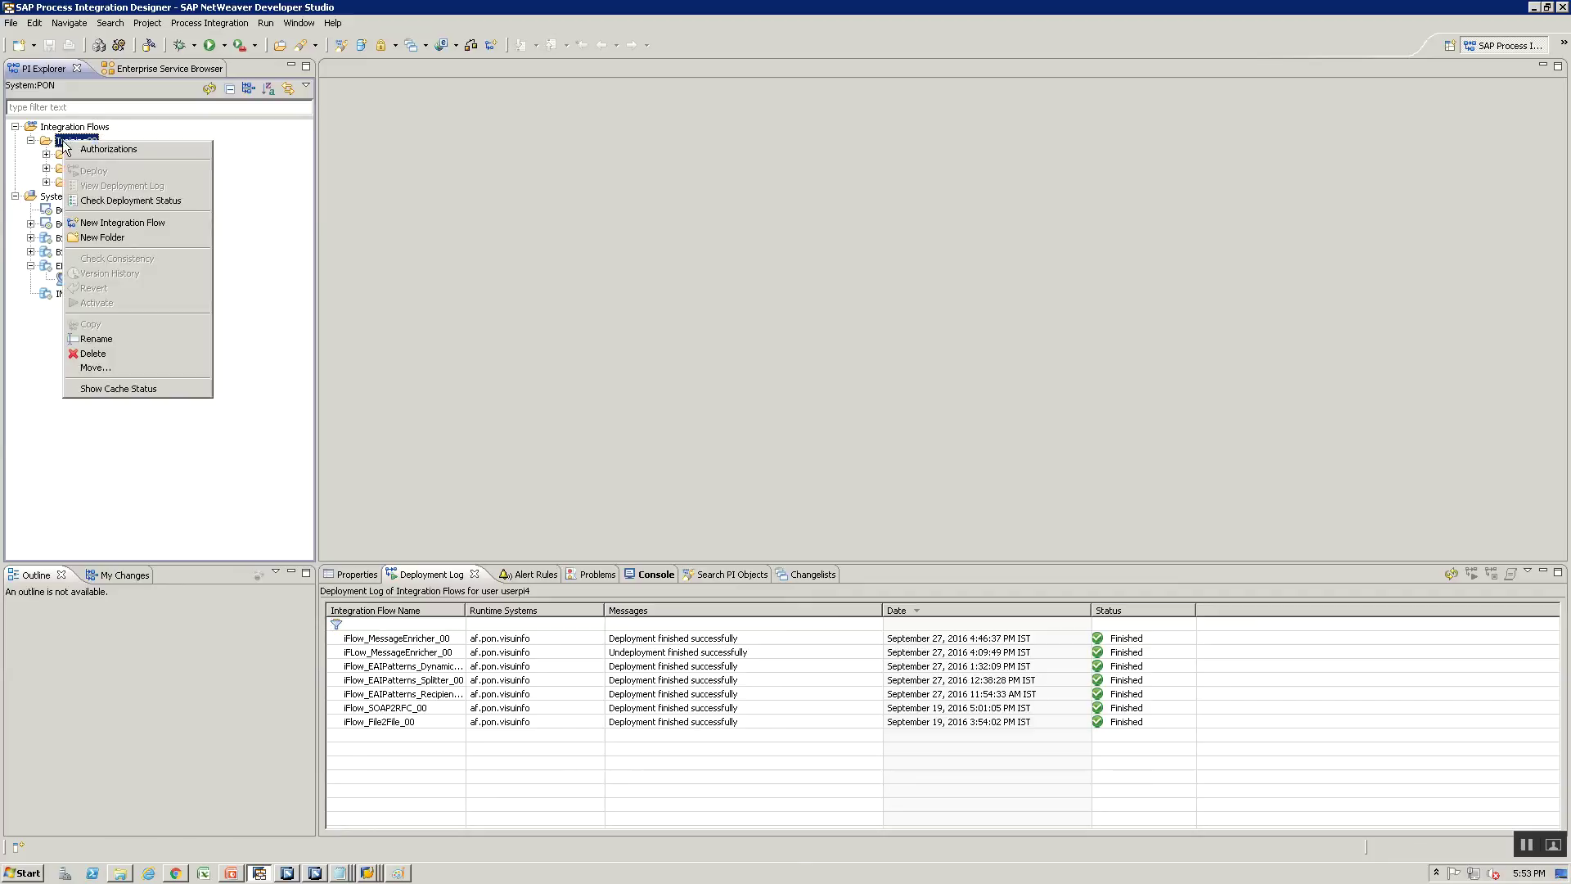
{"action": "left_click", "coordinate": [129, 240]}
Name the folder File2File_BPM_00 and confirm it, entering the login password
{"action": "type", "text": "Fil"}
{"action": "key", "text": "BackSpace"}
{"action": "key", "text": "BackSpace"}
{"action": "key", "text": "BackSpace"}
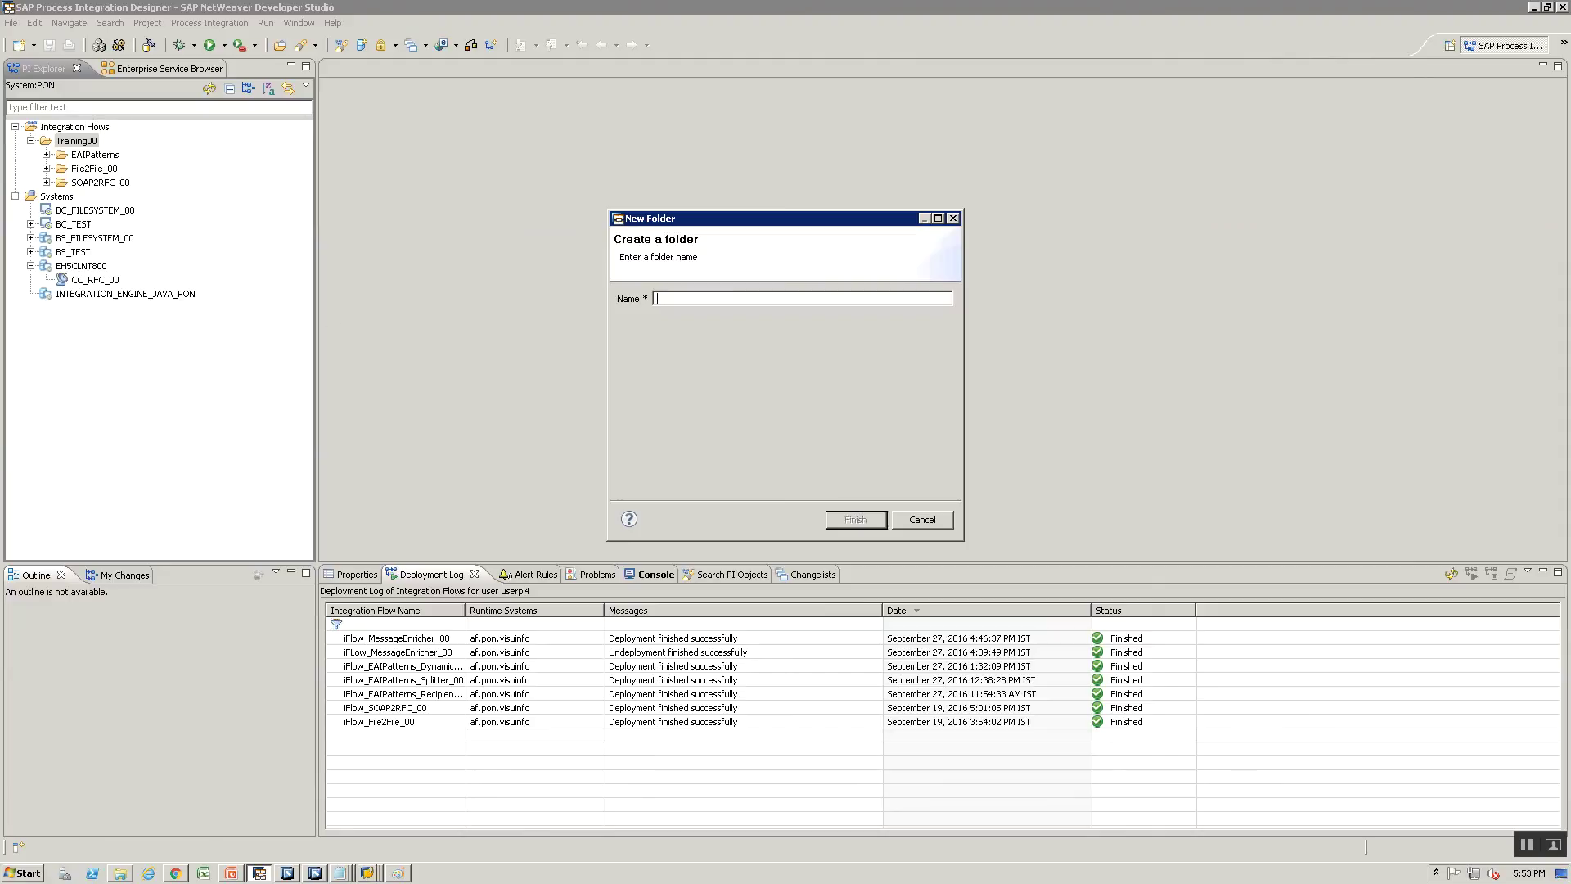
{"action": "type", "text": "File2File_BPM_00"}
{"action": "left_click", "coordinate": [846, 518]}
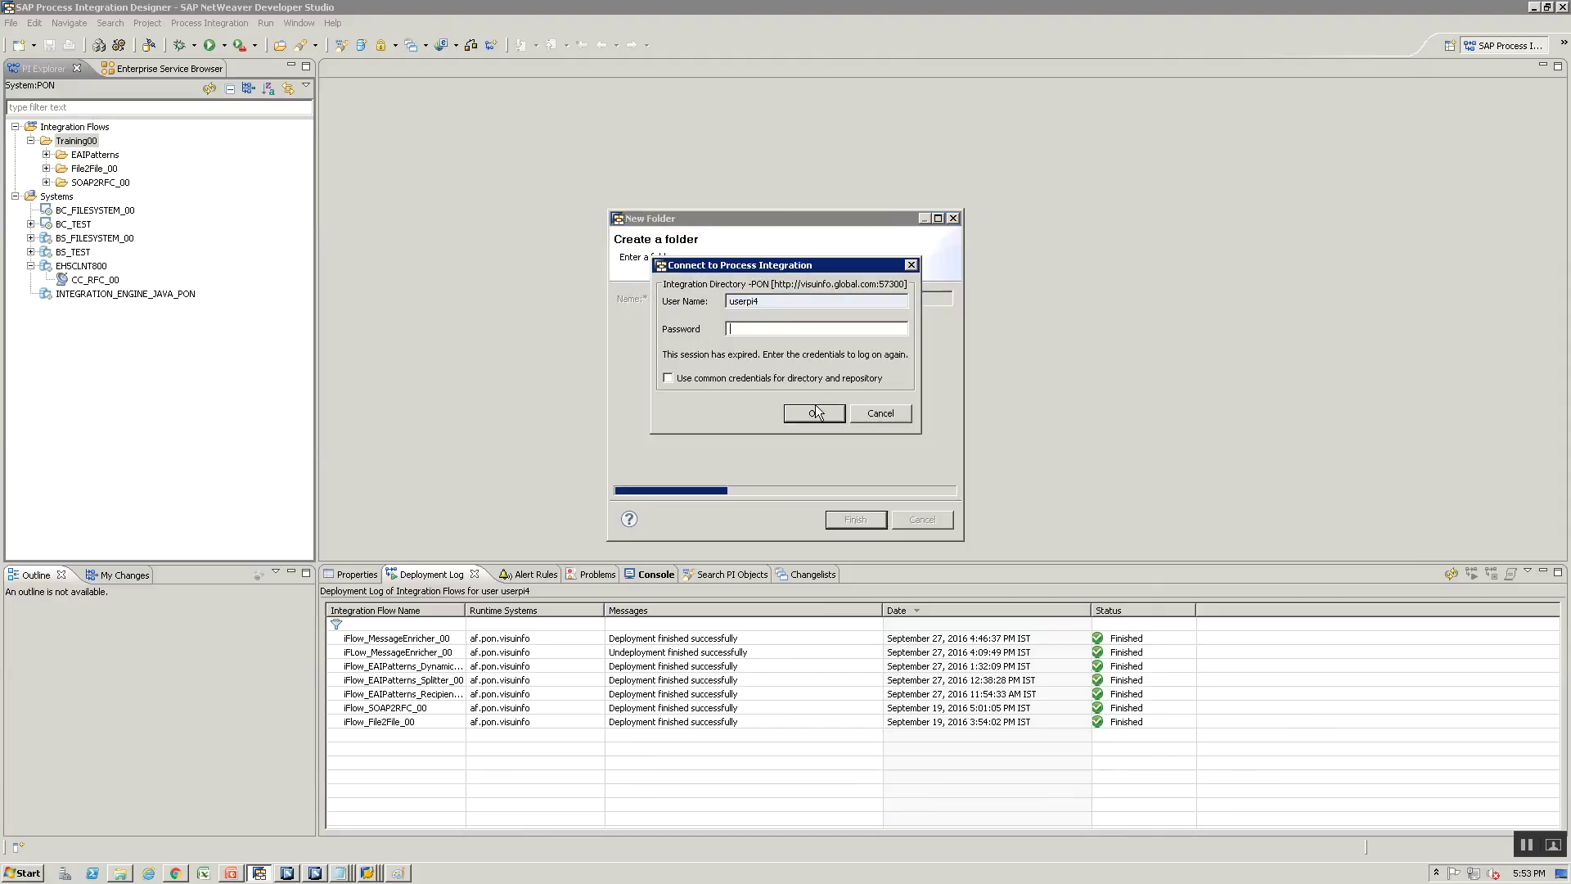
{"action": "type", "text": "*********"}
{"action": "left_click", "coordinate": [815, 406]}
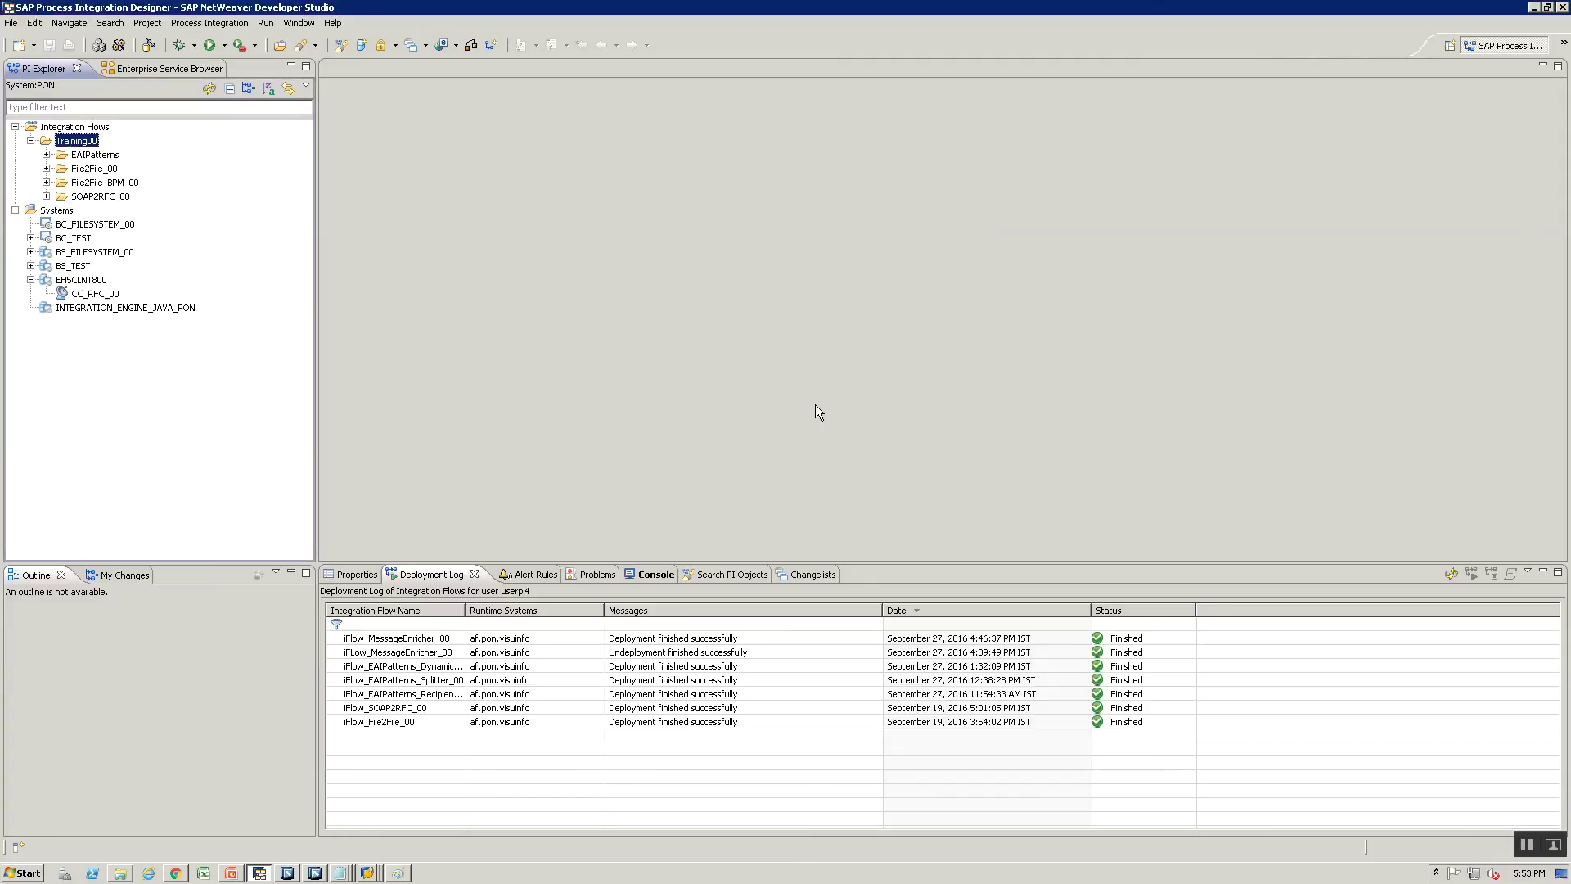
Expand and select the new, empty File2File_BPM_00 folder
{"action": "left_click", "coordinate": [45, 182]}
{"action": "left_click", "coordinate": [82, 185]}
{"action": "right_click", "coordinate": [81, 185]}
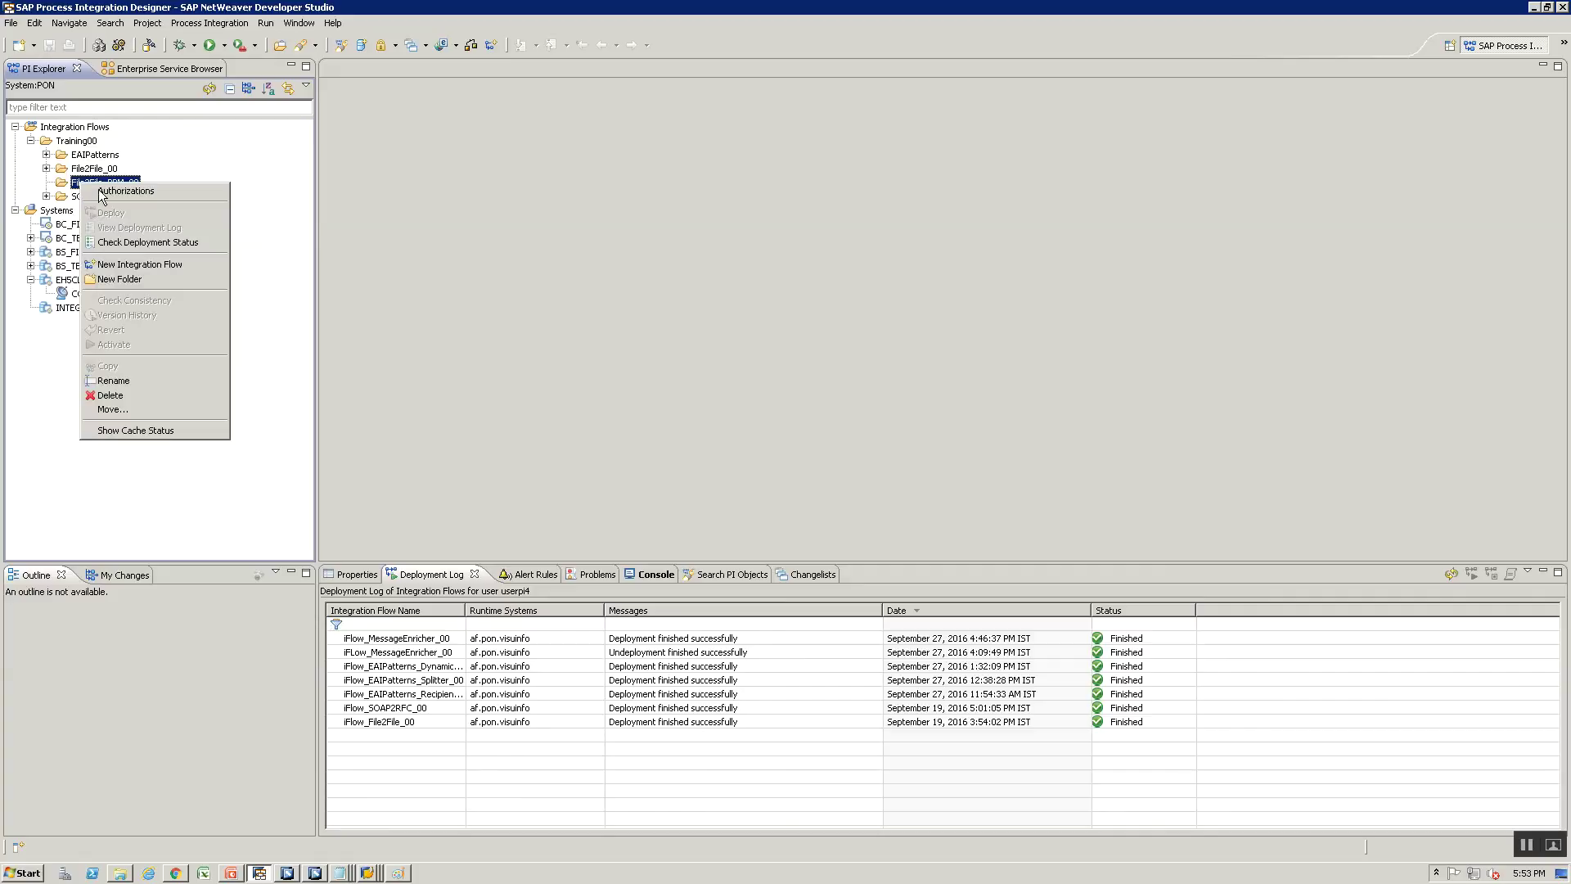
{"action": "left_click", "coordinate": [637, 318]}
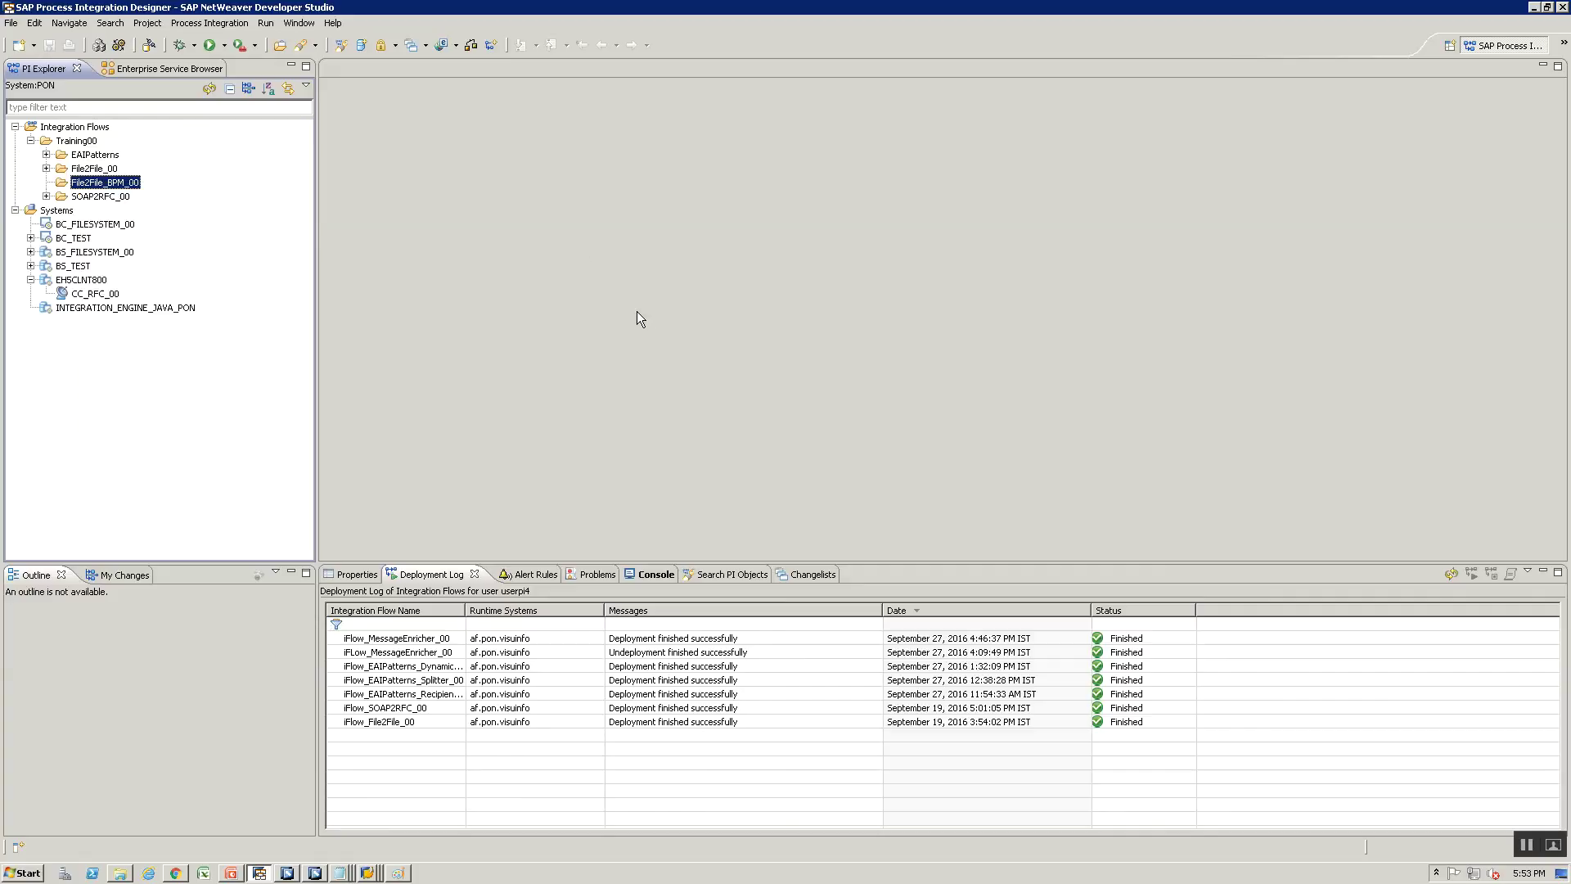
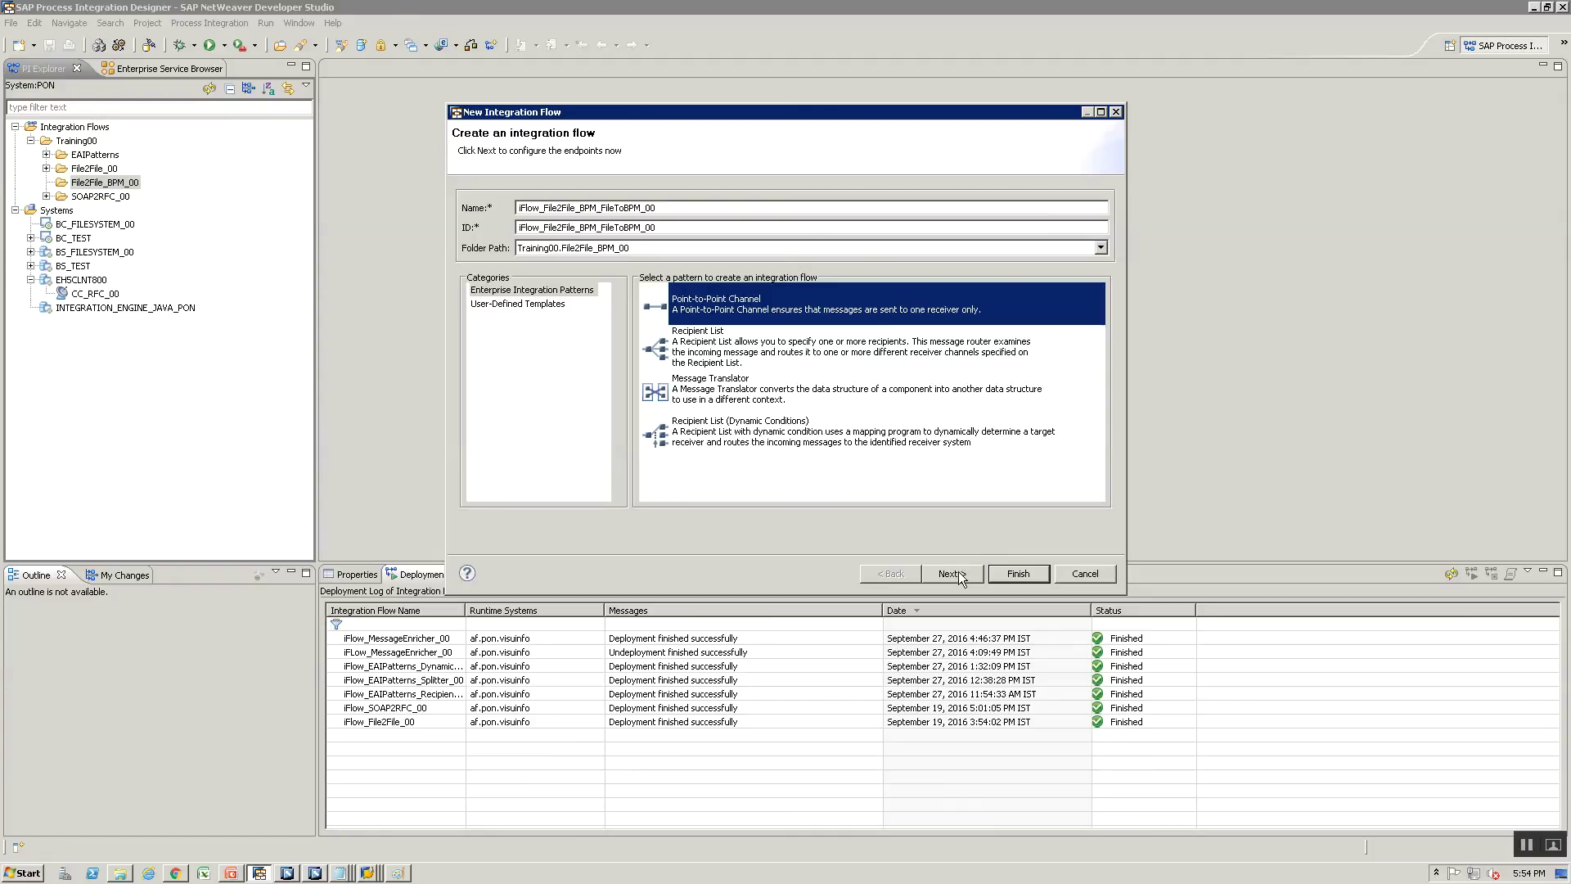
Pick BS_FILESYSTEM_00 as the sender in the new integration flow wizard, then cancel it
{"action": "left_click", "coordinate": [953, 574]}
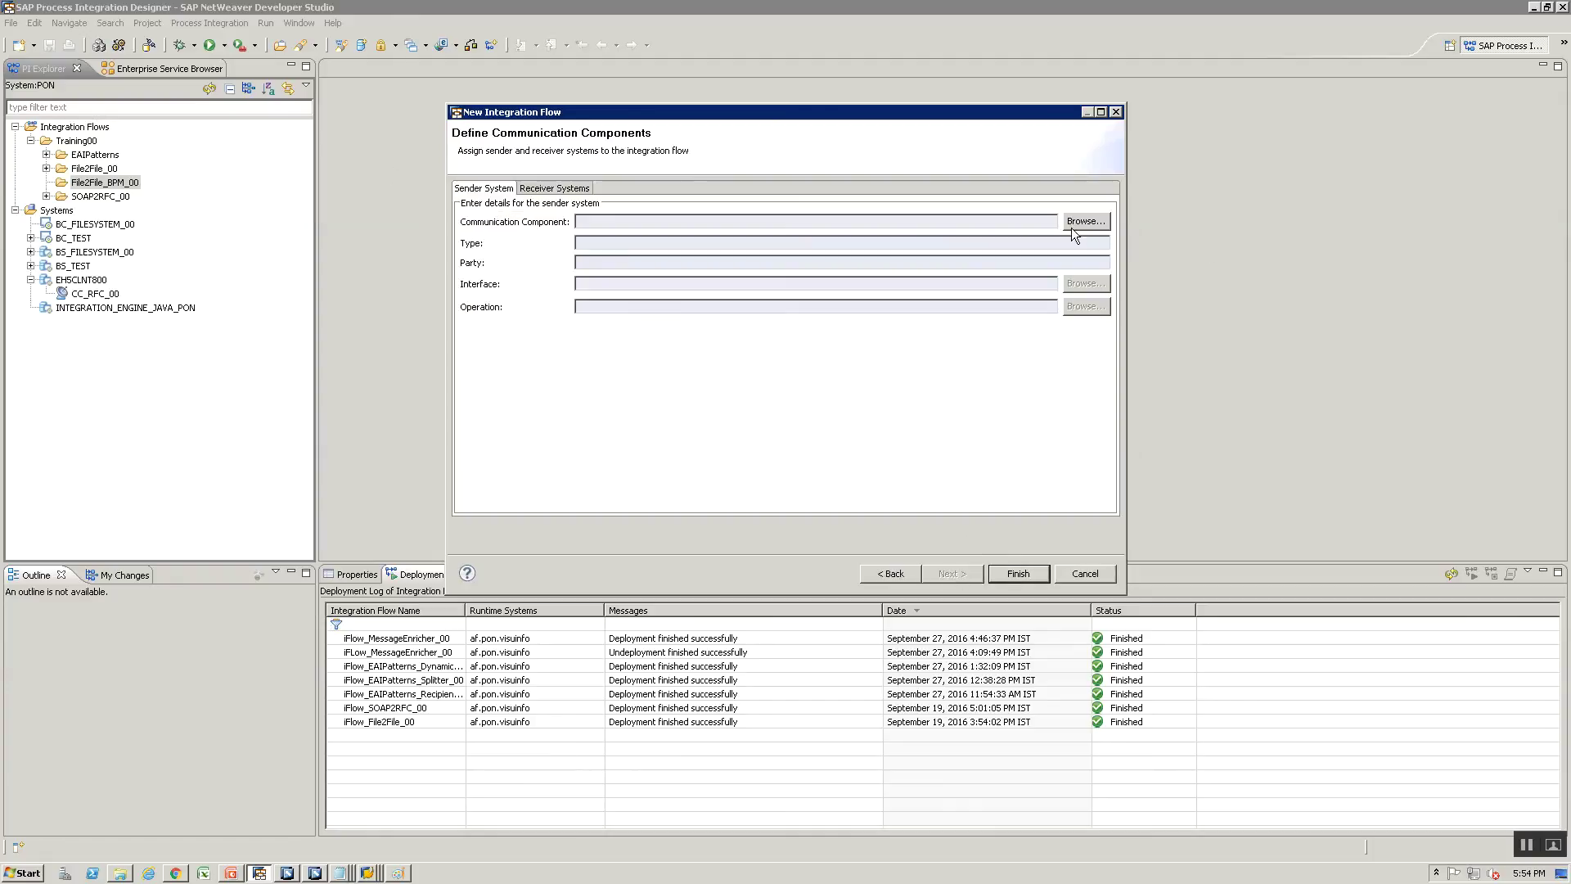
{"action": "left_click", "coordinate": [1075, 222]}
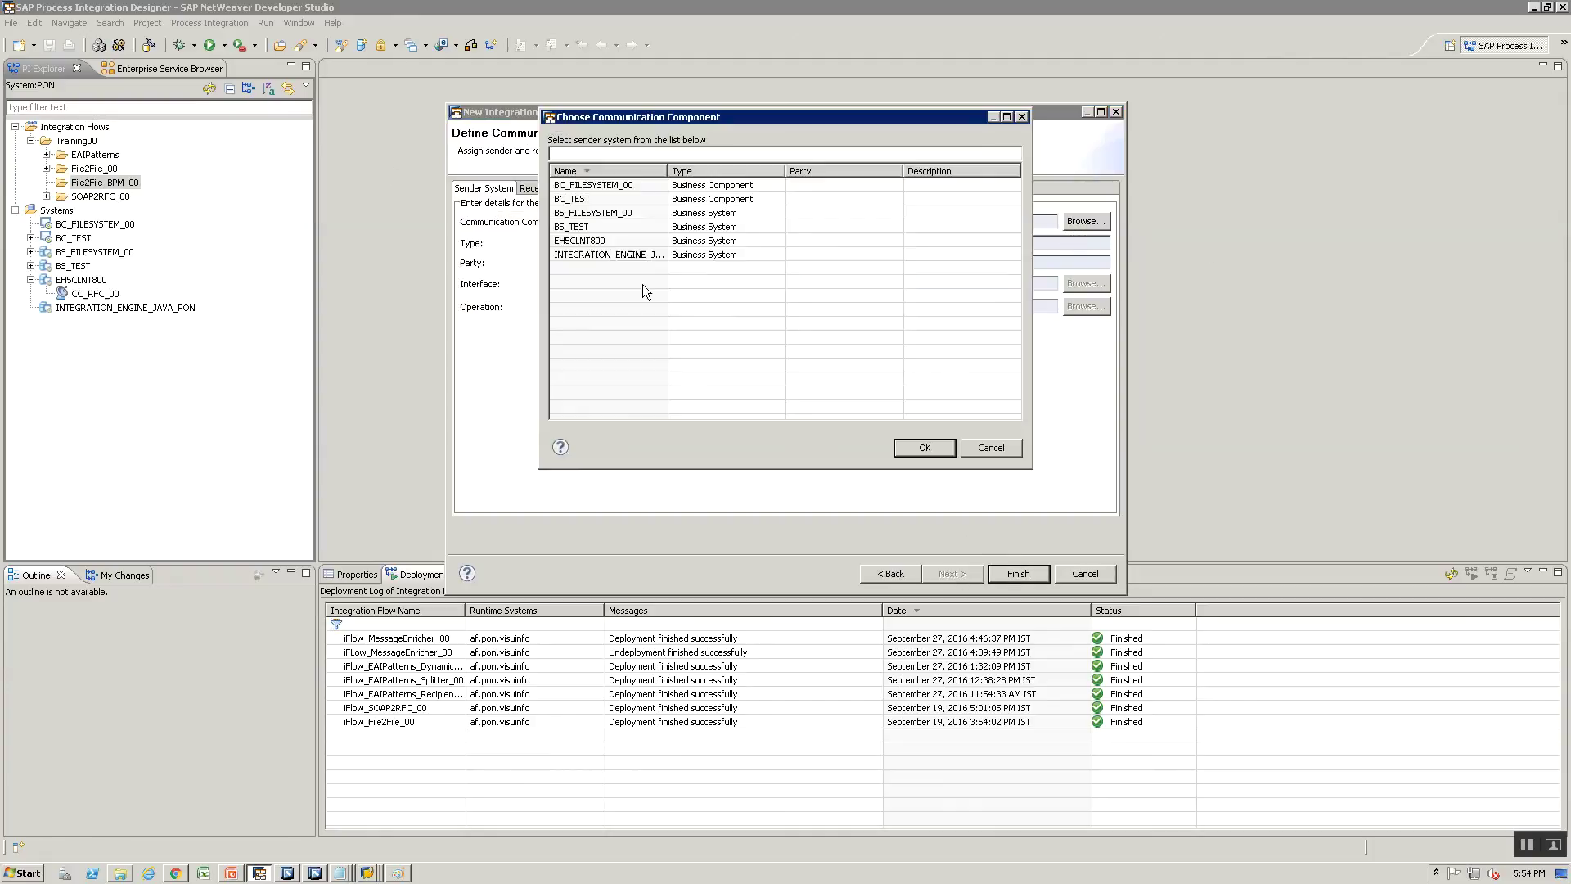
{"action": "left_click", "coordinate": [579, 214]}
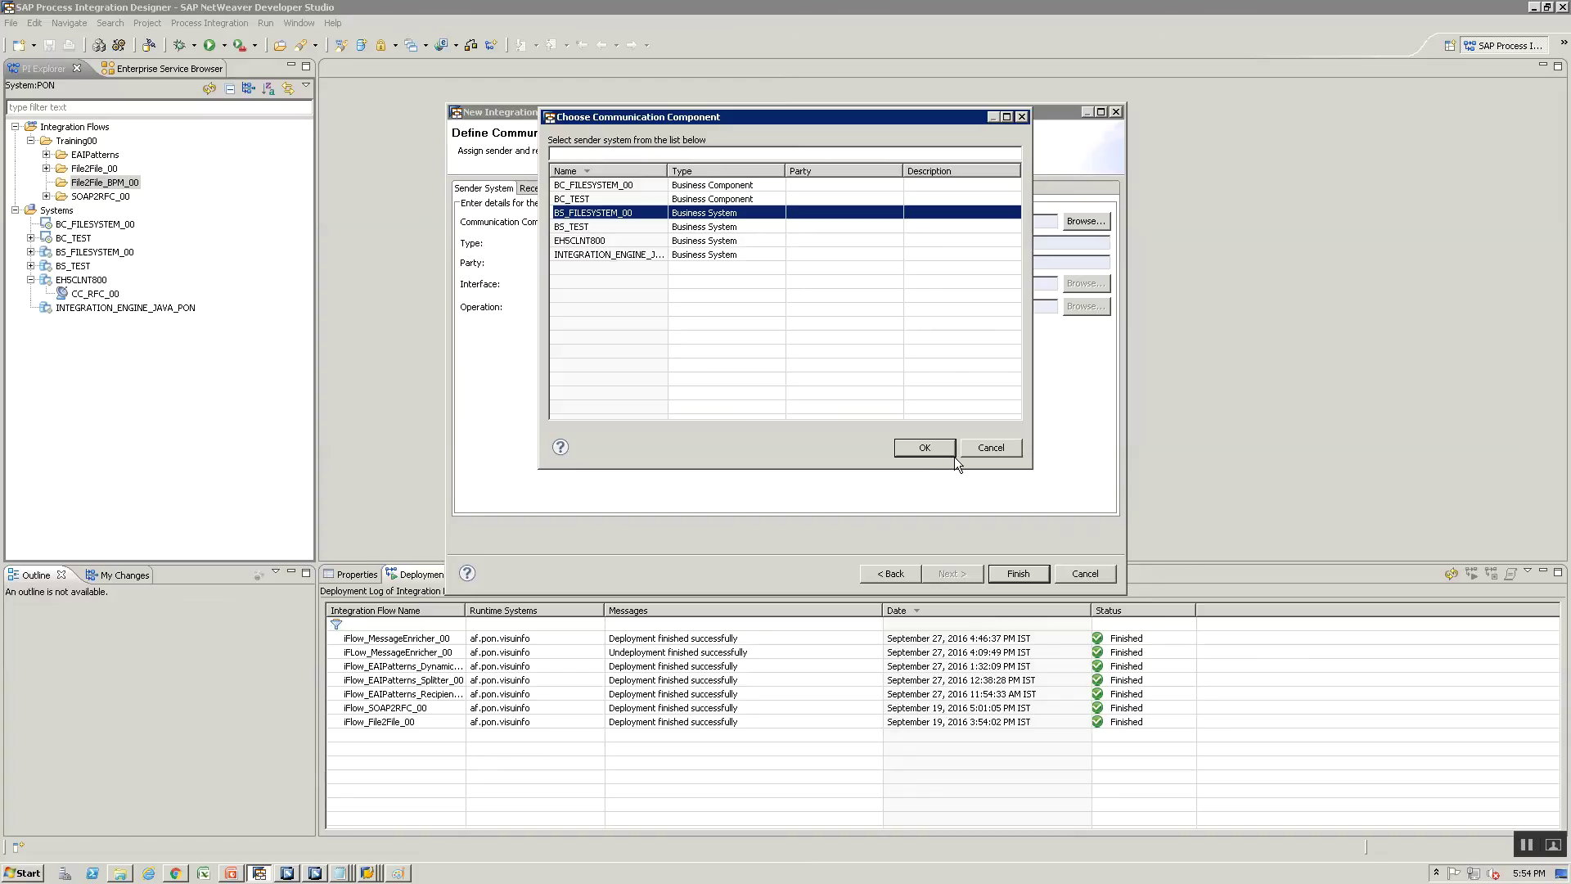
{"action": "left_click", "coordinate": [928, 447]}
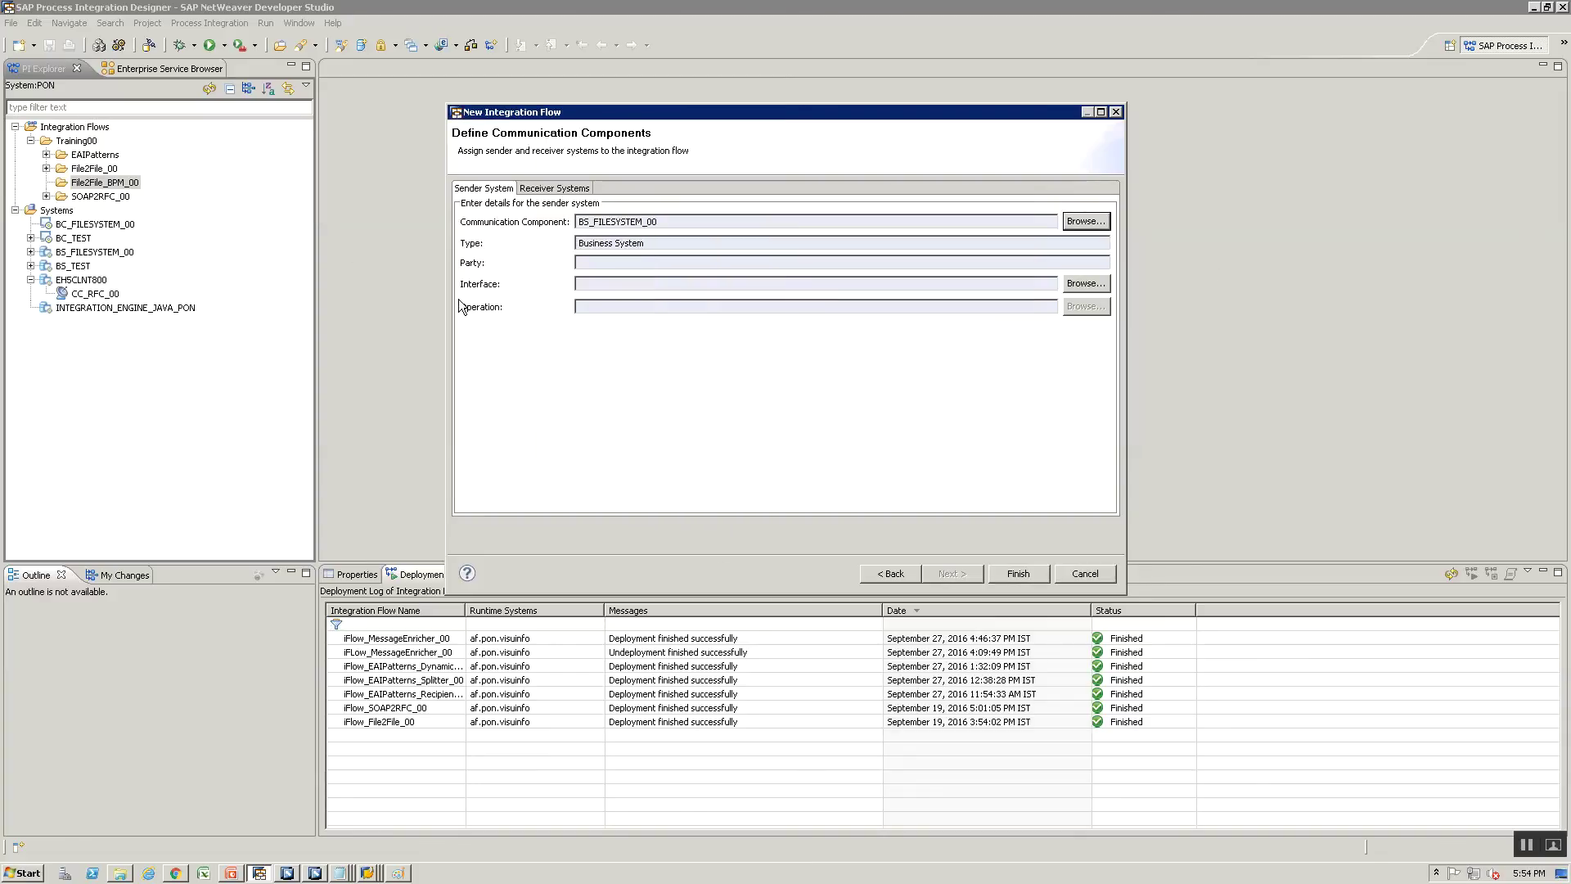
{"action": "left_click", "coordinate": [1076, 577]}
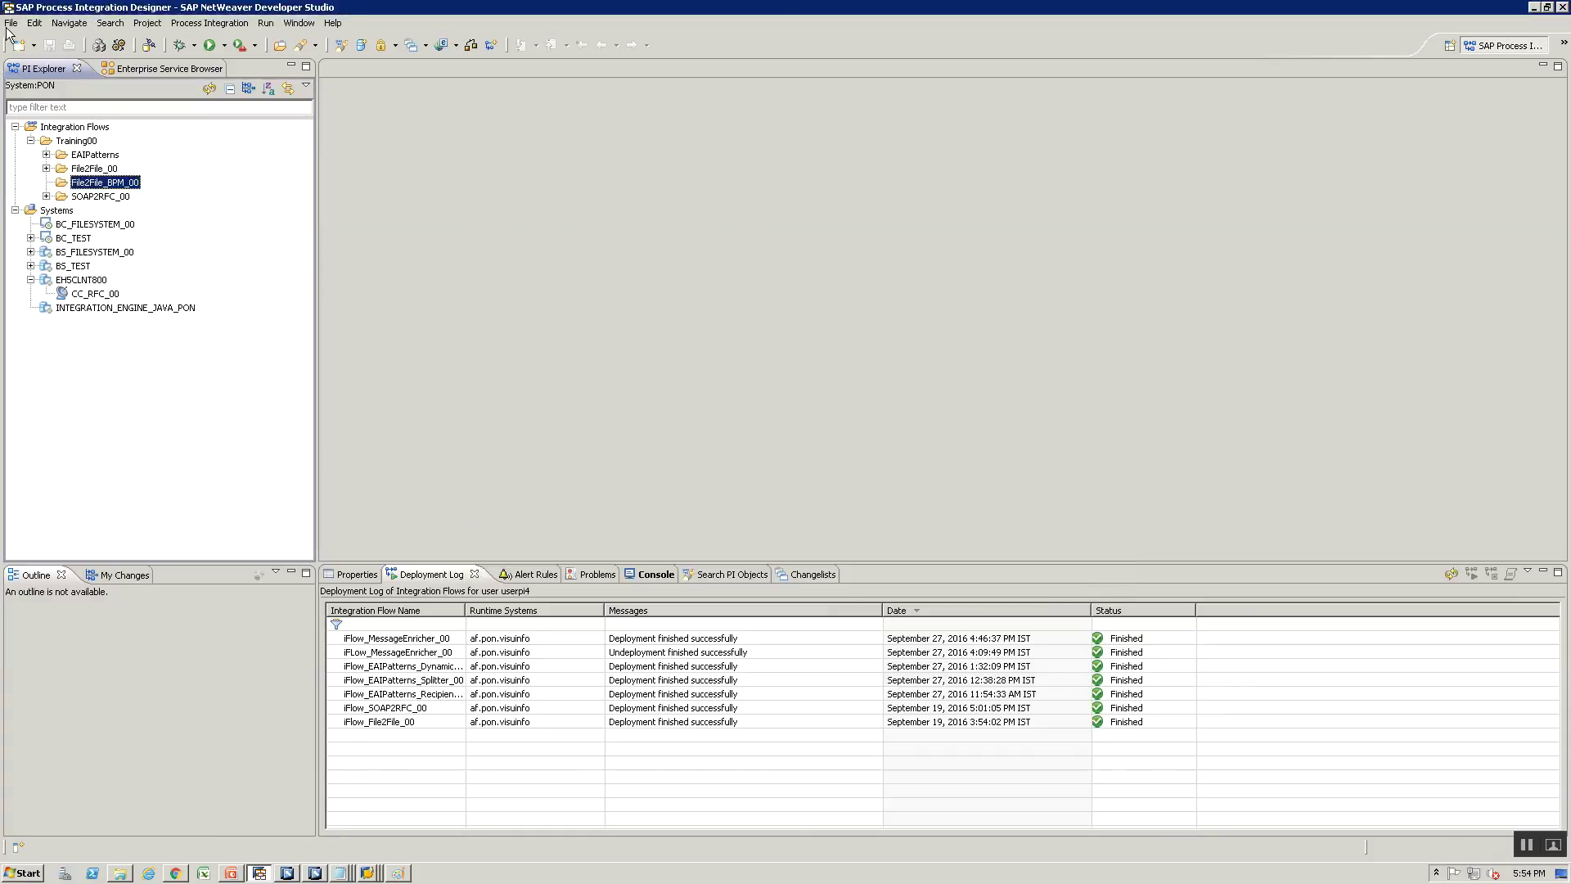
Review the Paint diagram of both flows and select the Systems node in the explorer
{"action": "right_click", "coordinate": [56, 214]}
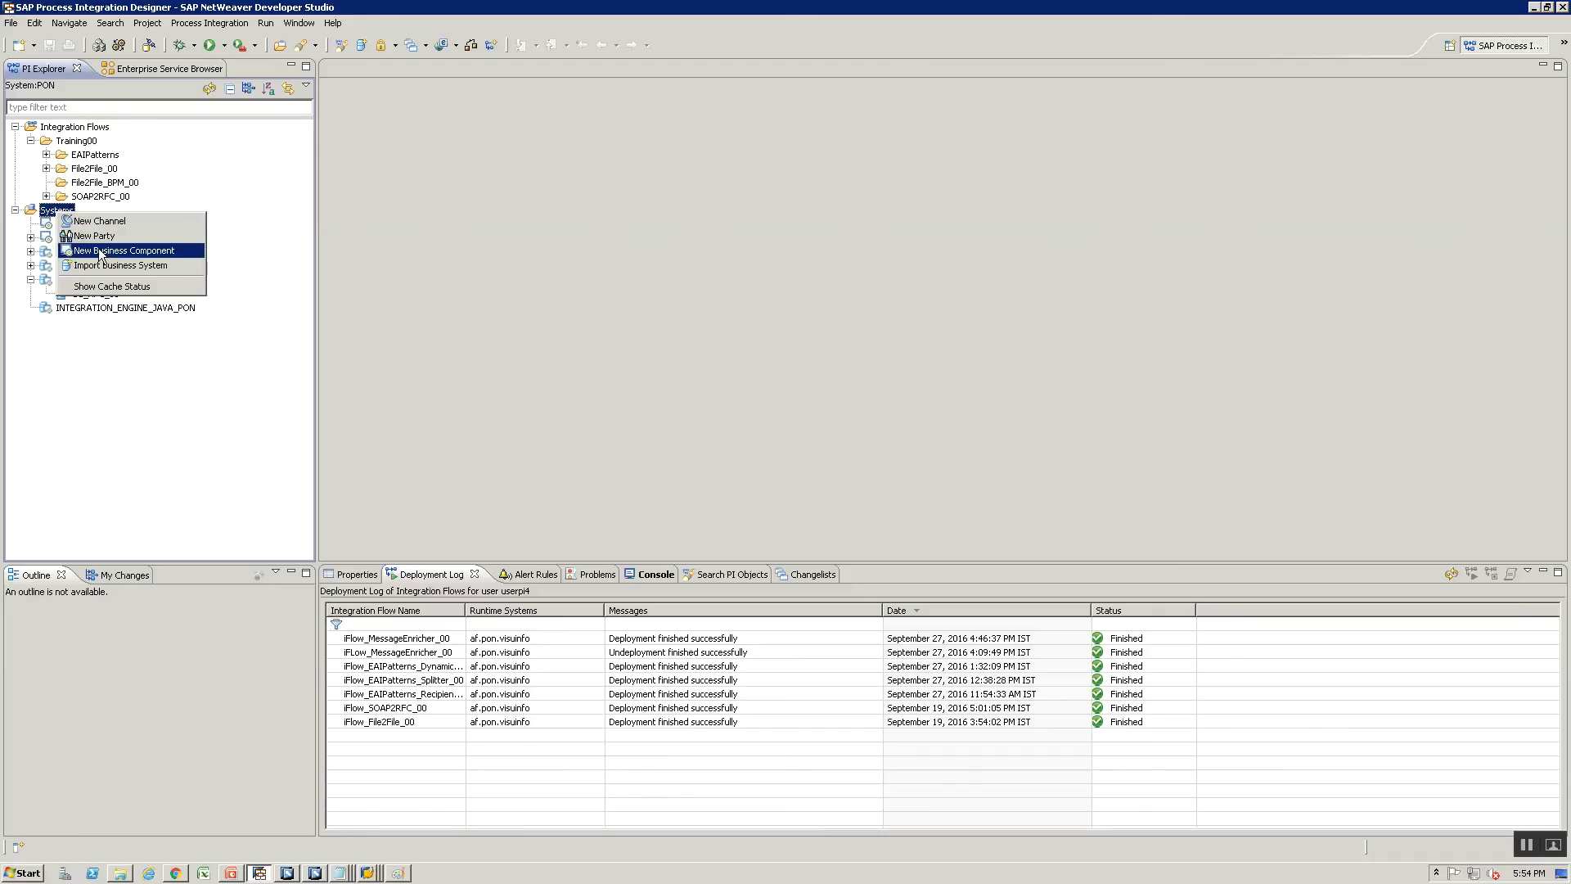
{"action": "left_click", "coordinate": [97, 423]}
{"action": "key", "text": "alt+Tab"}
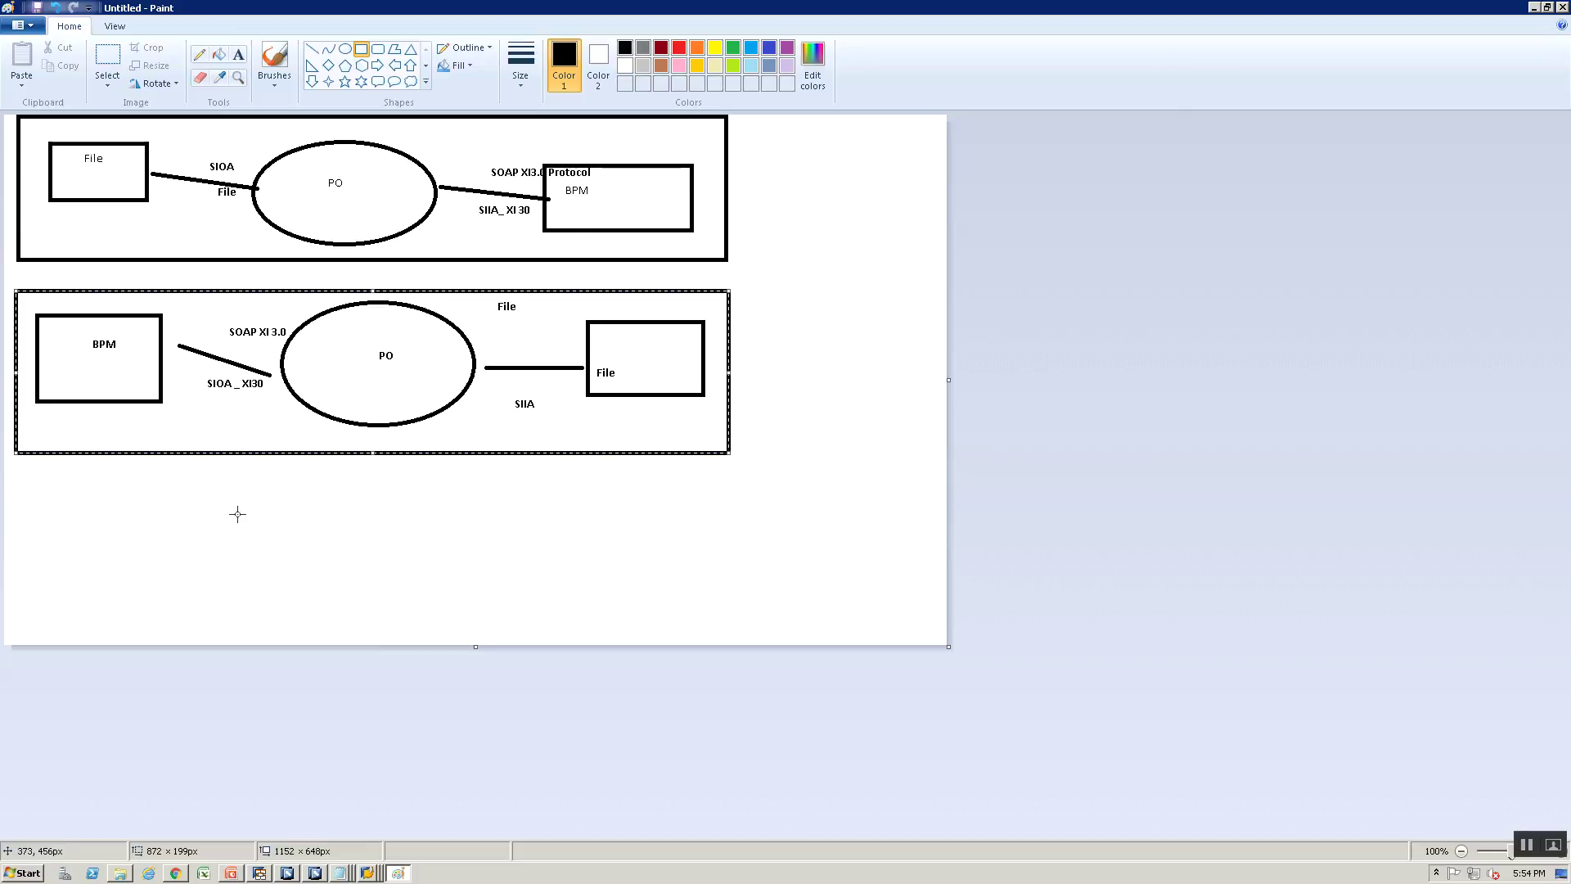
{"action": "key", "text": "alt+Tab"}
{"action": "left_click", "coordinate": [47, 212]}
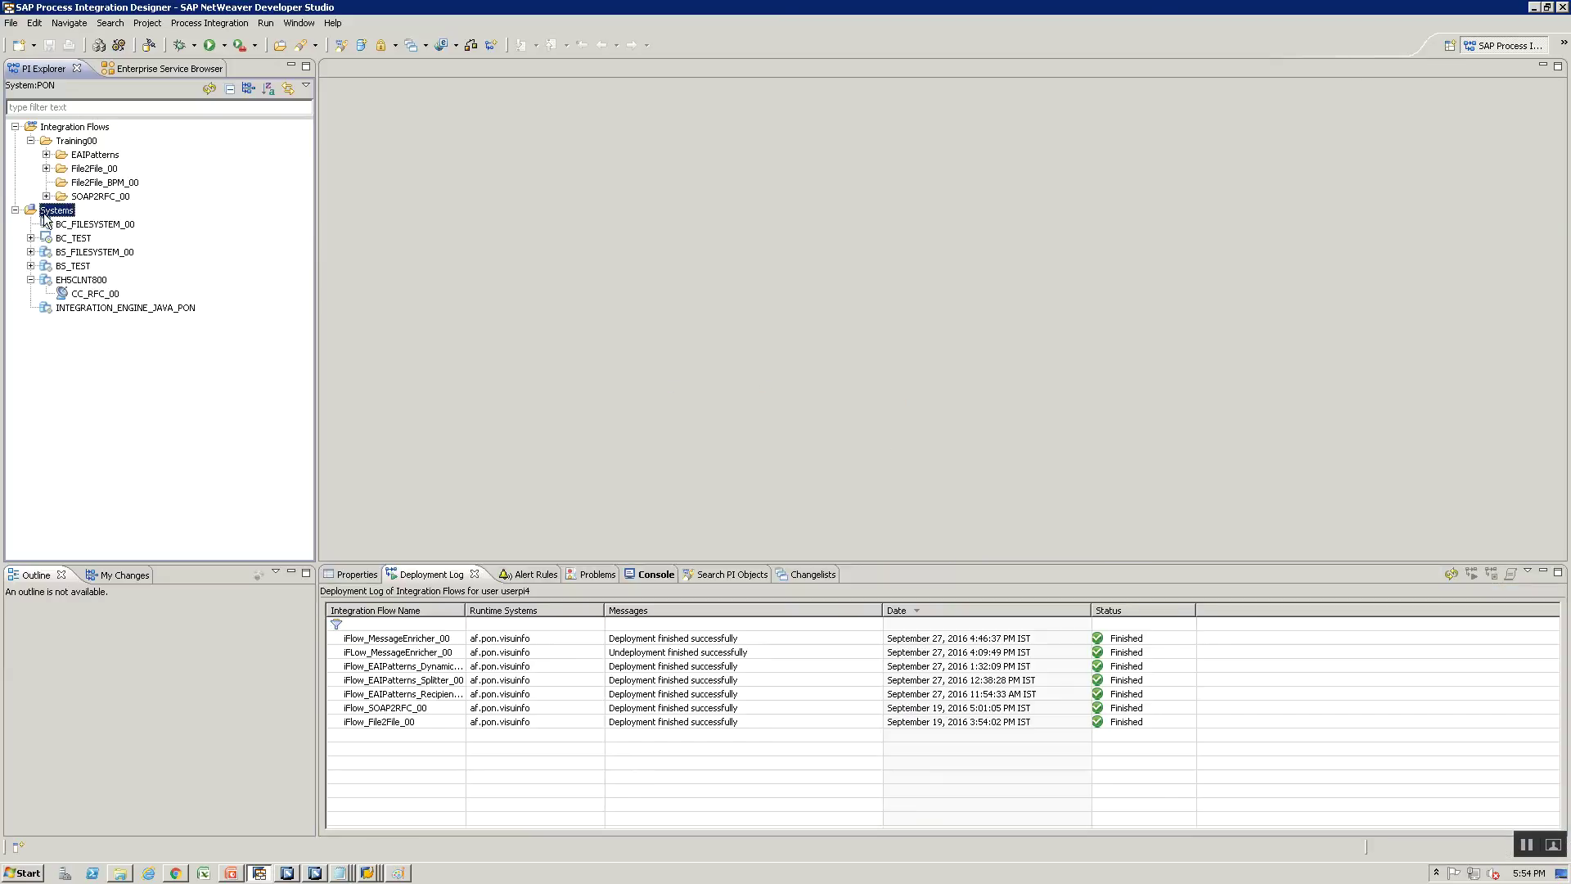
Create a new business component named BC_File2File_BPM_00 under Systems
{"action": "right_click", "coordinate": [46, 218]}
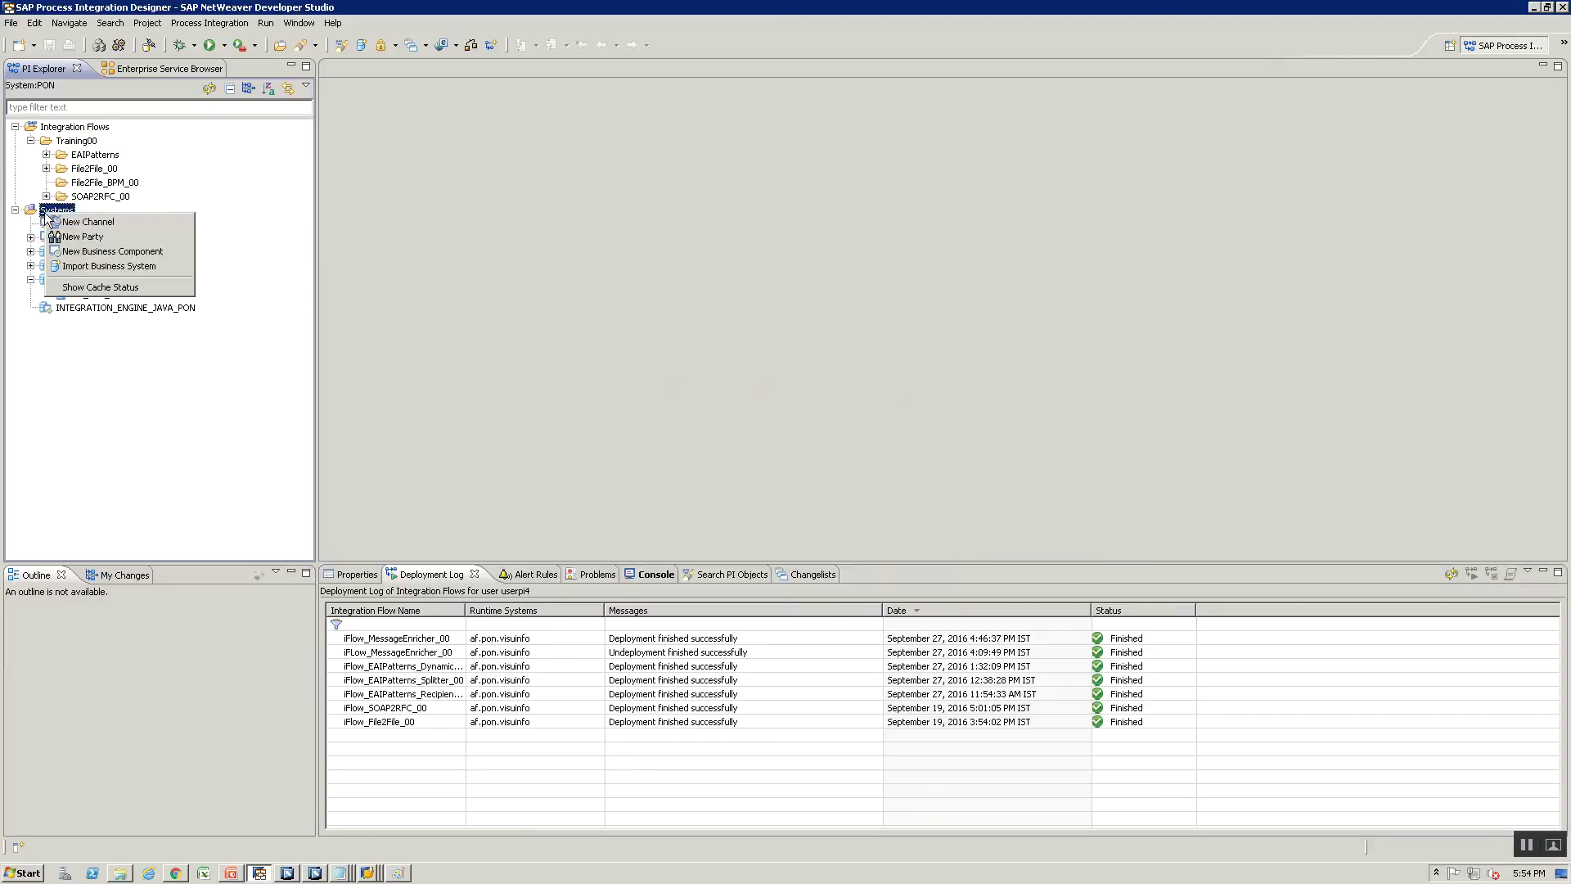
{"action": "left_click", "coordinate": [105, 252]}
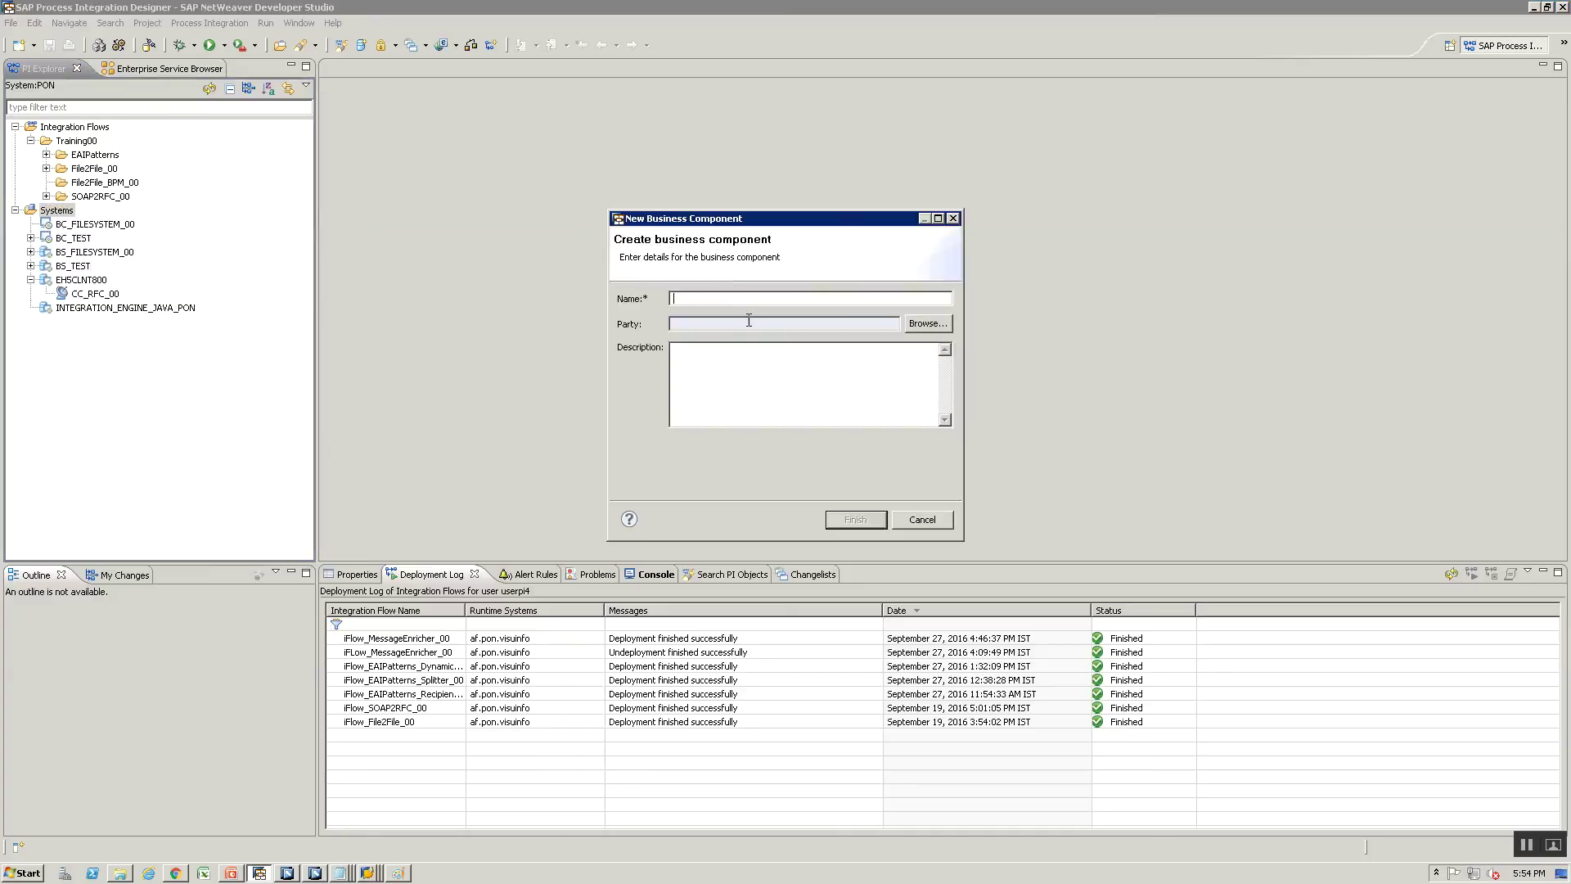
{"action": "type", "text": "BC_File2File_BPM_00"}
{"action": "left_click", "coordinate": [857, 522]}
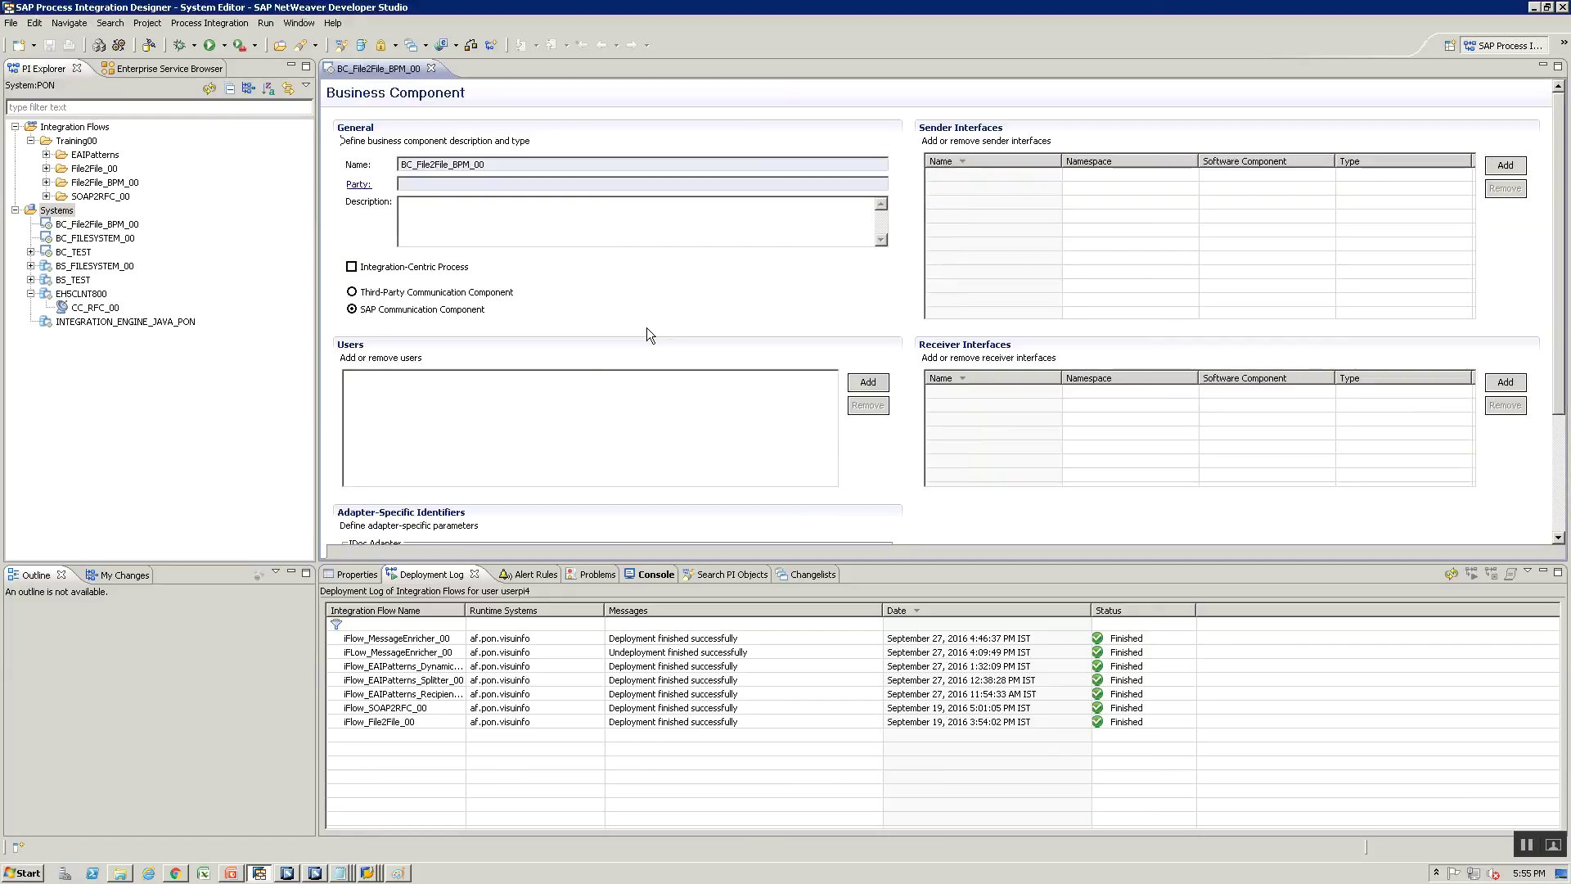
Add SIOA_File2File_BPM_XI30_00 as the business component's sender interface
{"action": "left_click", "coordinate": [1505, 165]}
{"action": "left_click", "coordinate": [1504, 165]}
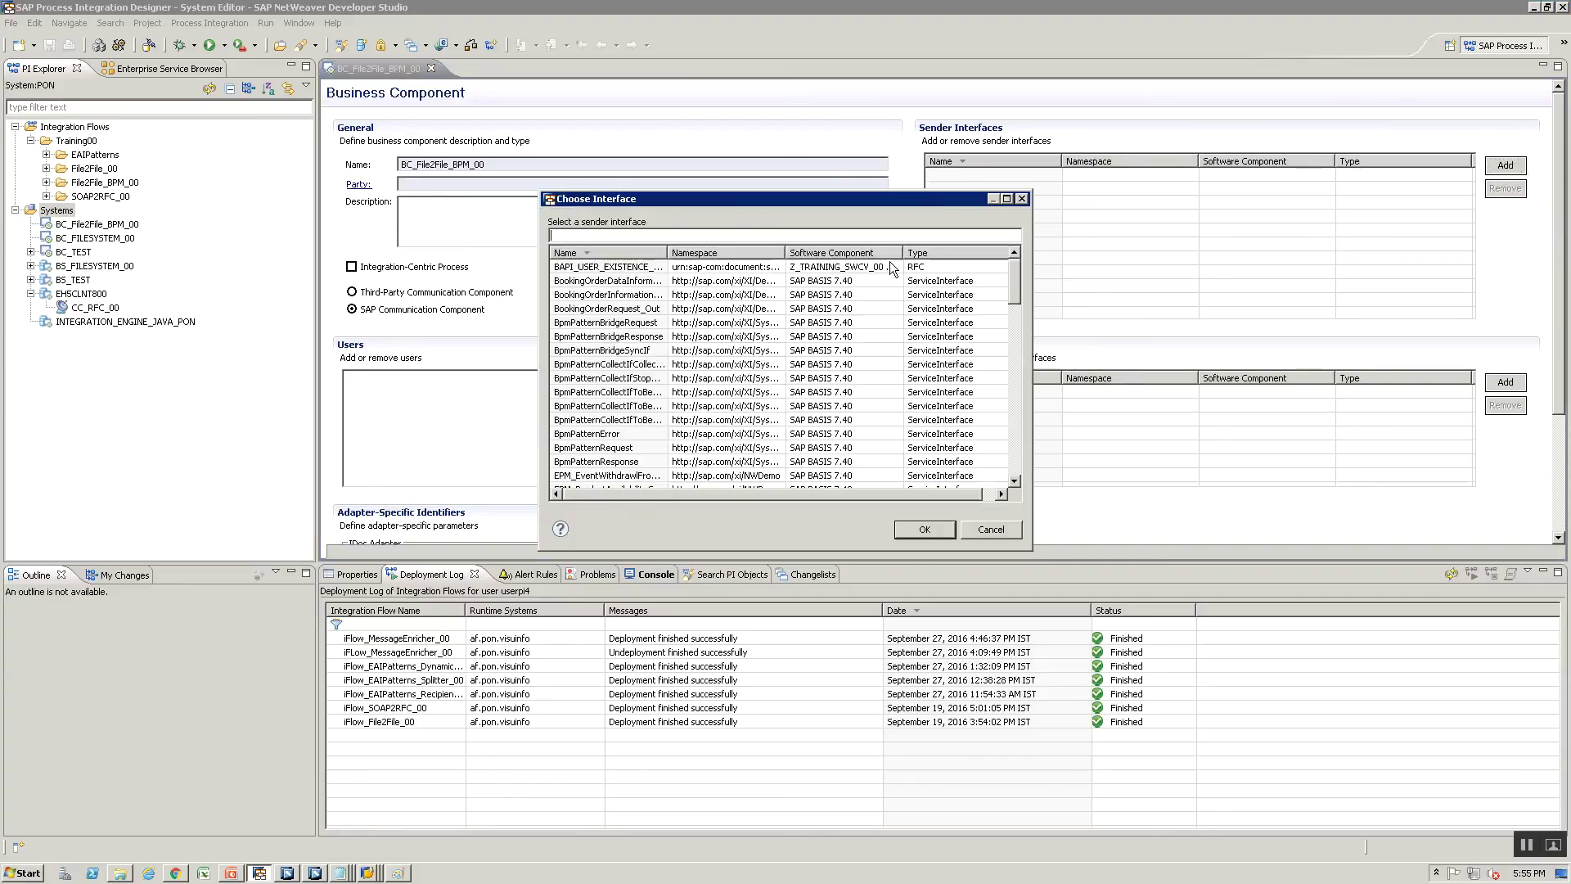
{"action": "type", "text": "SIOA_"}
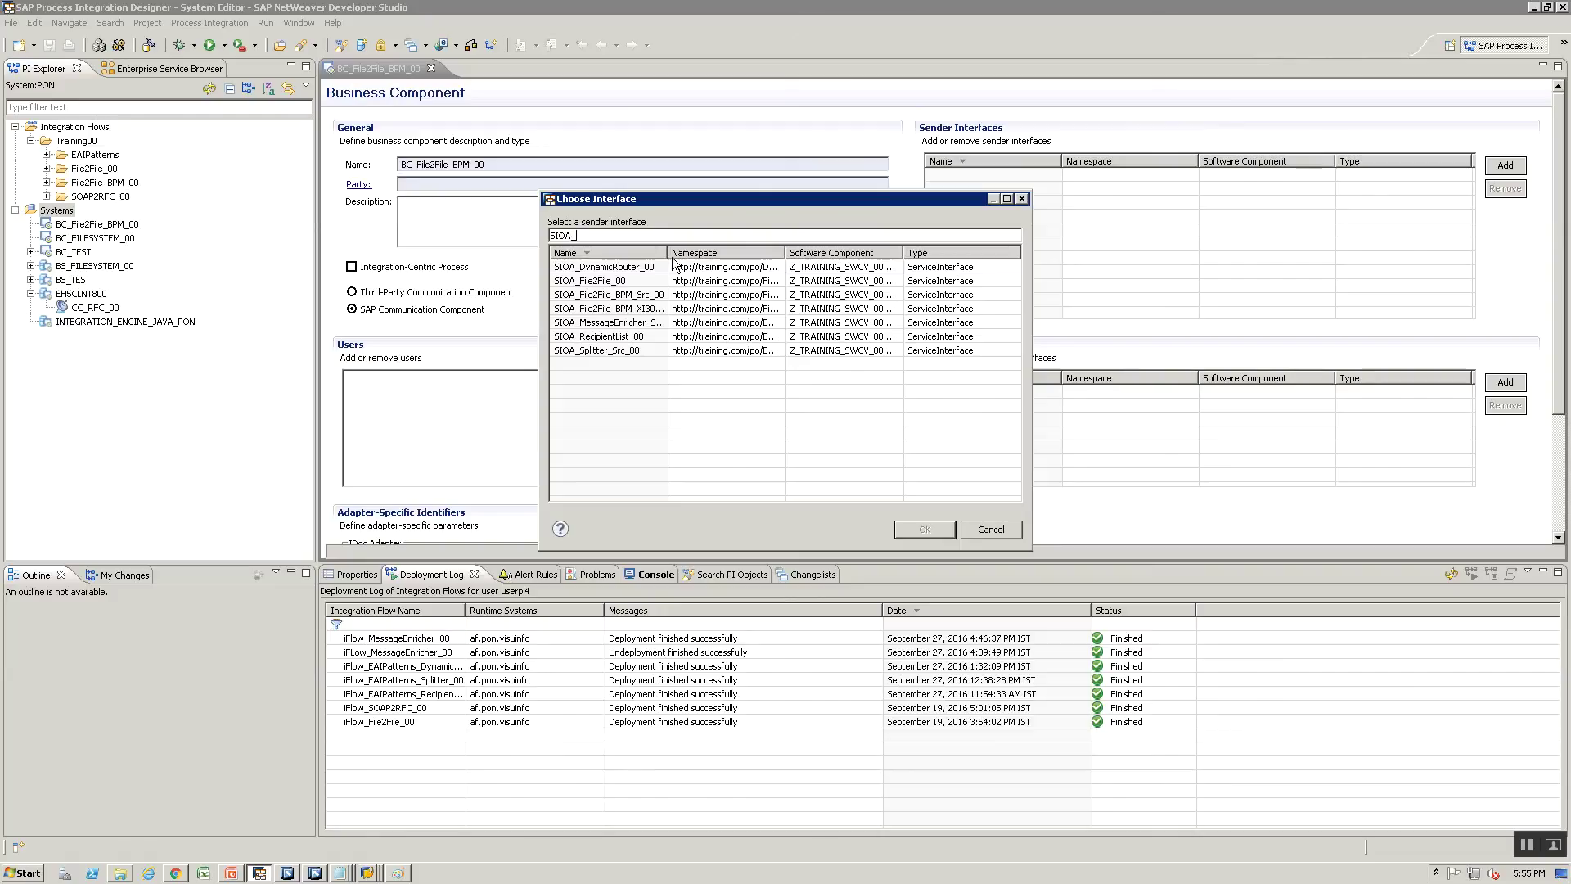
{"action": "left_click", "coordinate": [639, 309]}
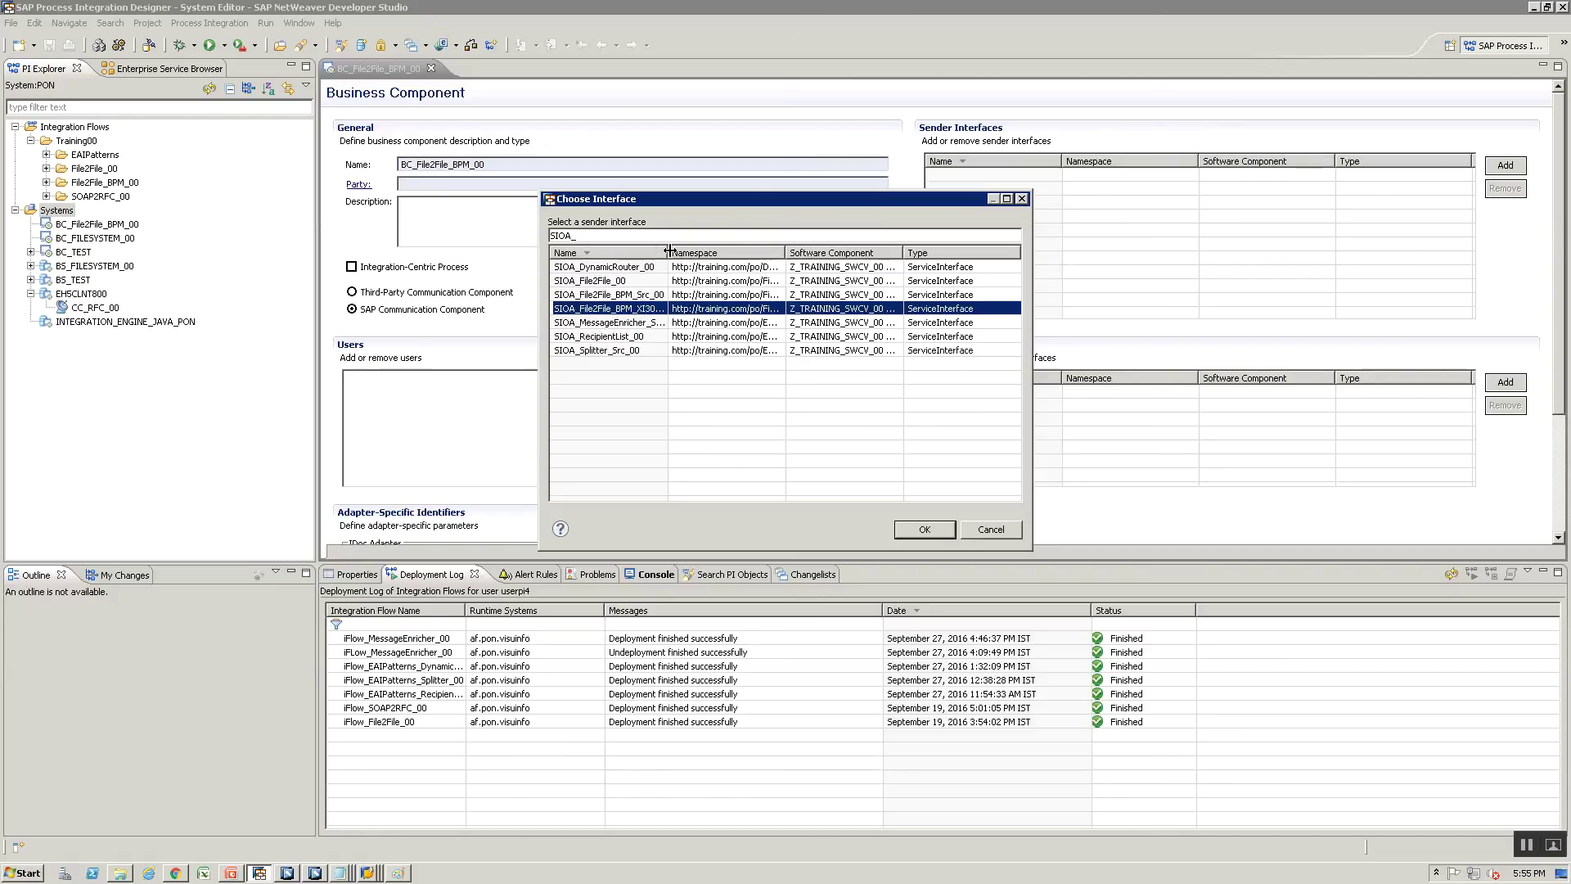
{"action": "left_click_drag", "start_coordinate": [666, 253], "coordinate": [719, 296]}
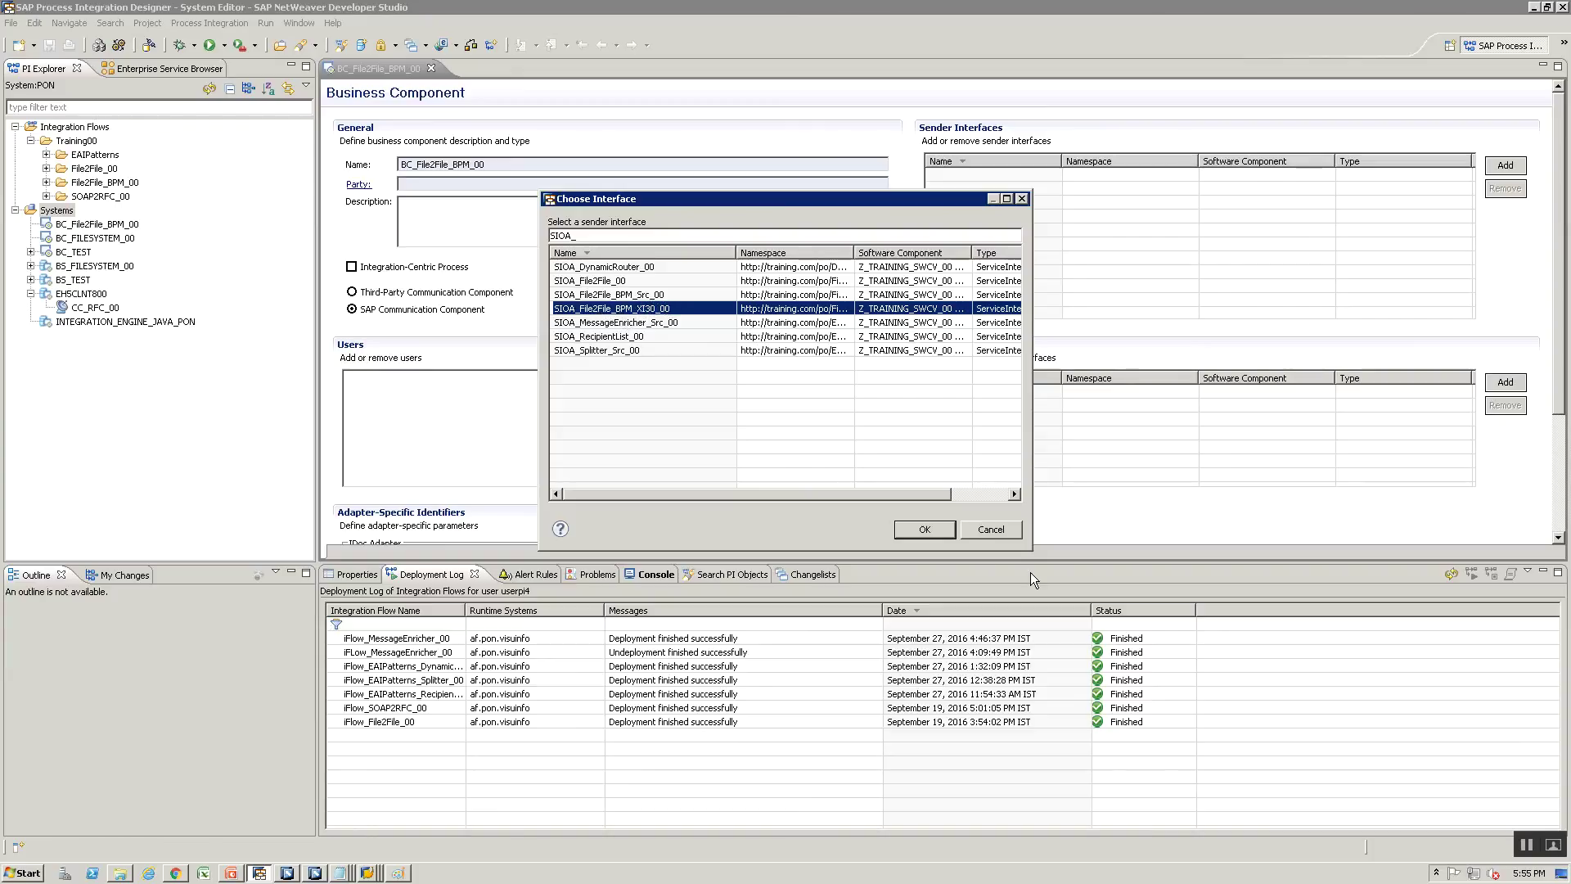
{"action": "left_click", "coordinate": [927, 529]}
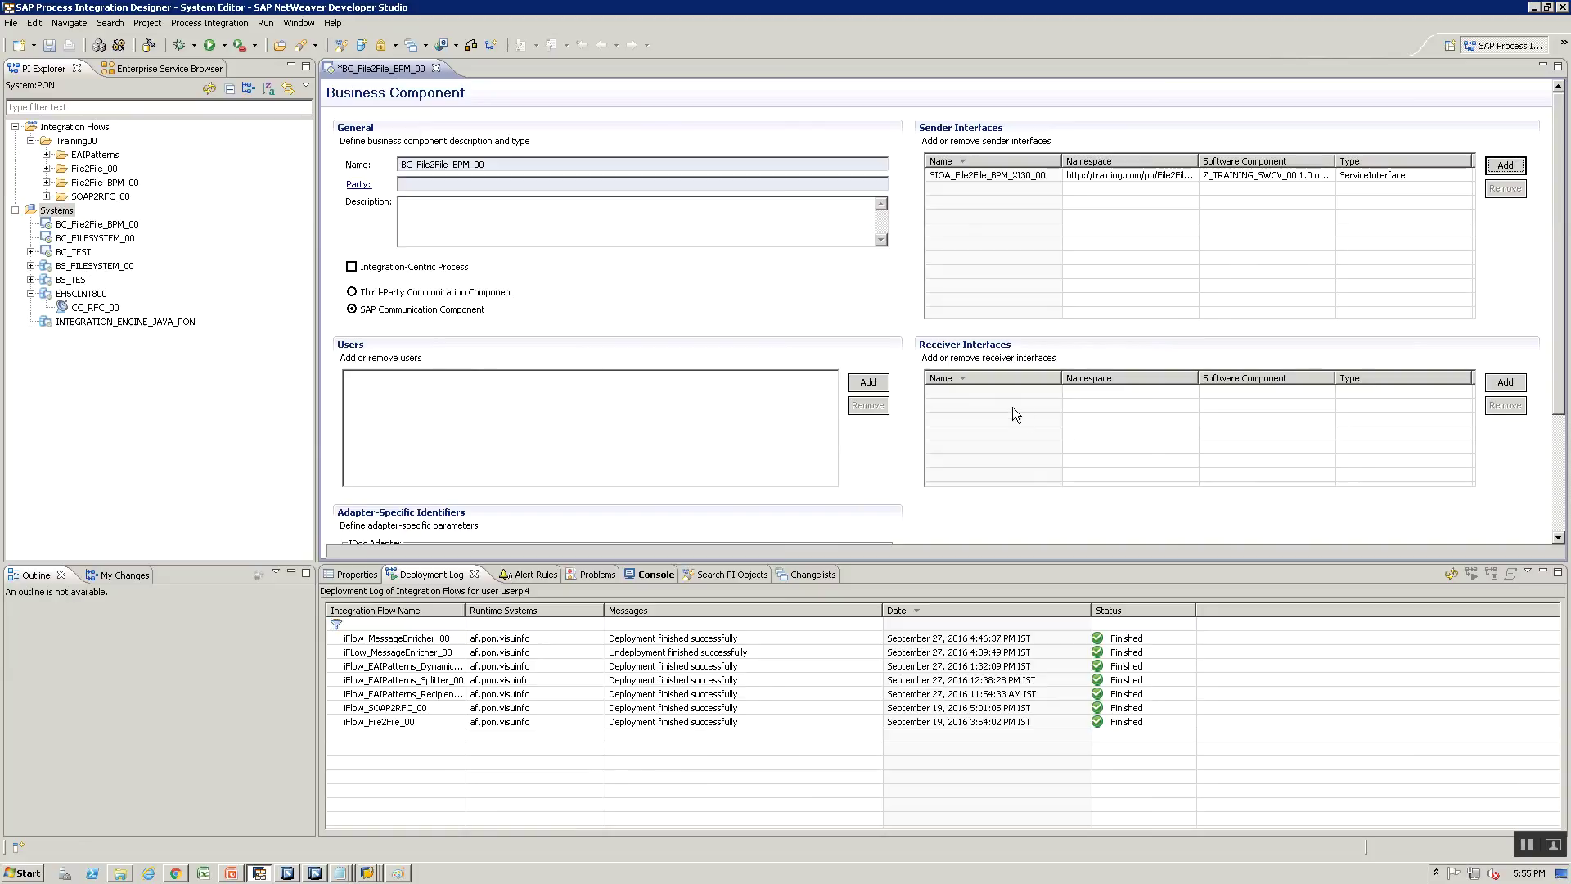
Add receiver interface SIIA_File2File_BPM_XI30, tick Integration-Centric Process, and save
{"action": "left_click", "coordinate": [1504, 383]}
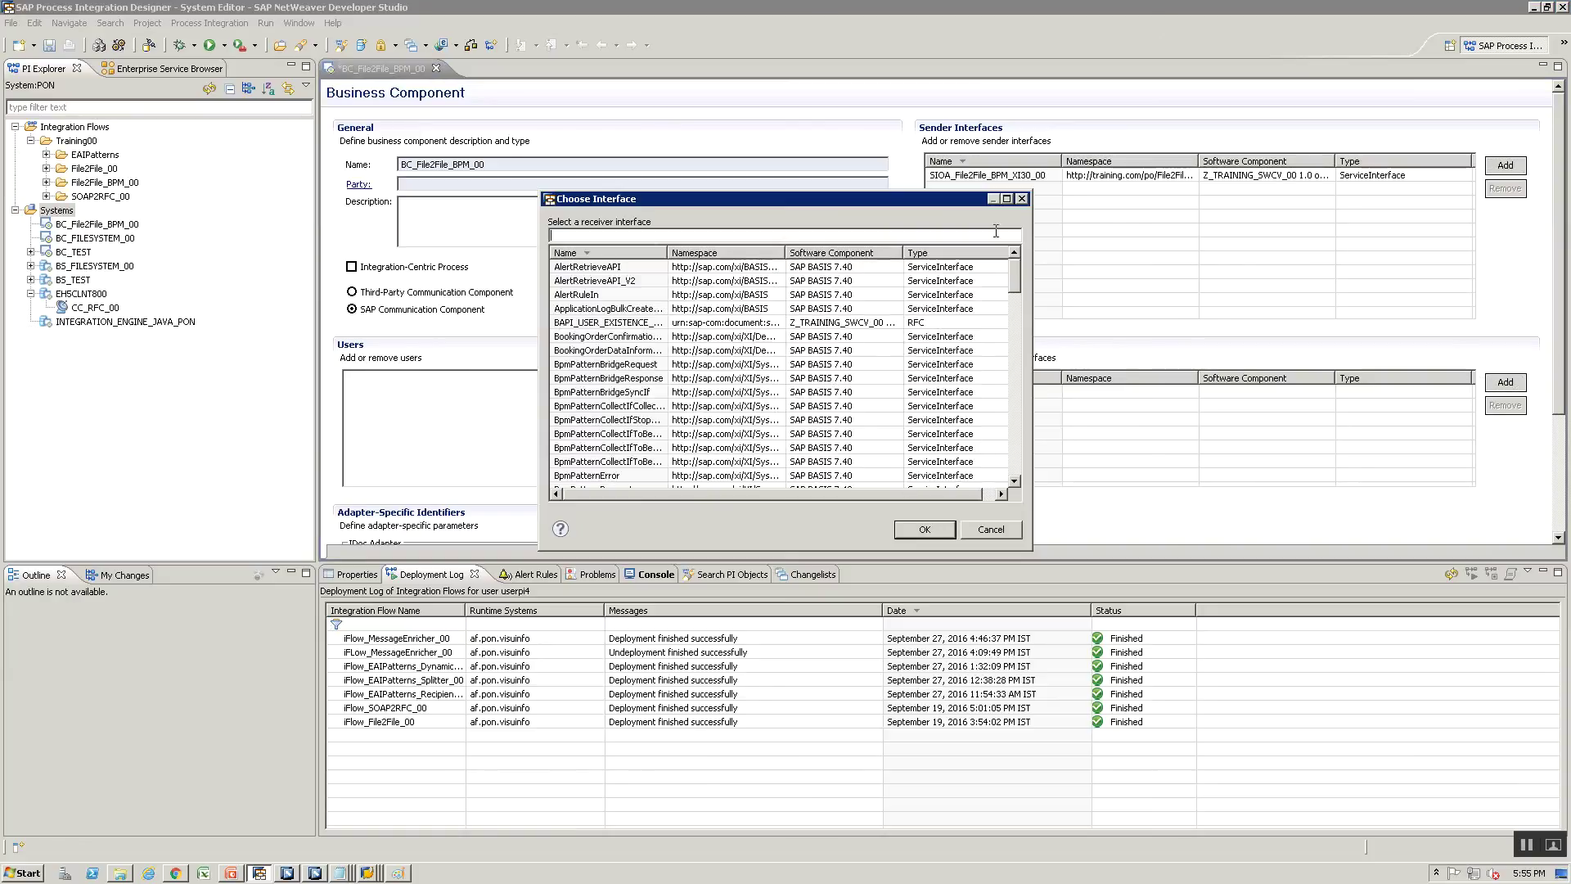
{"action": "type", "text": "SI"}
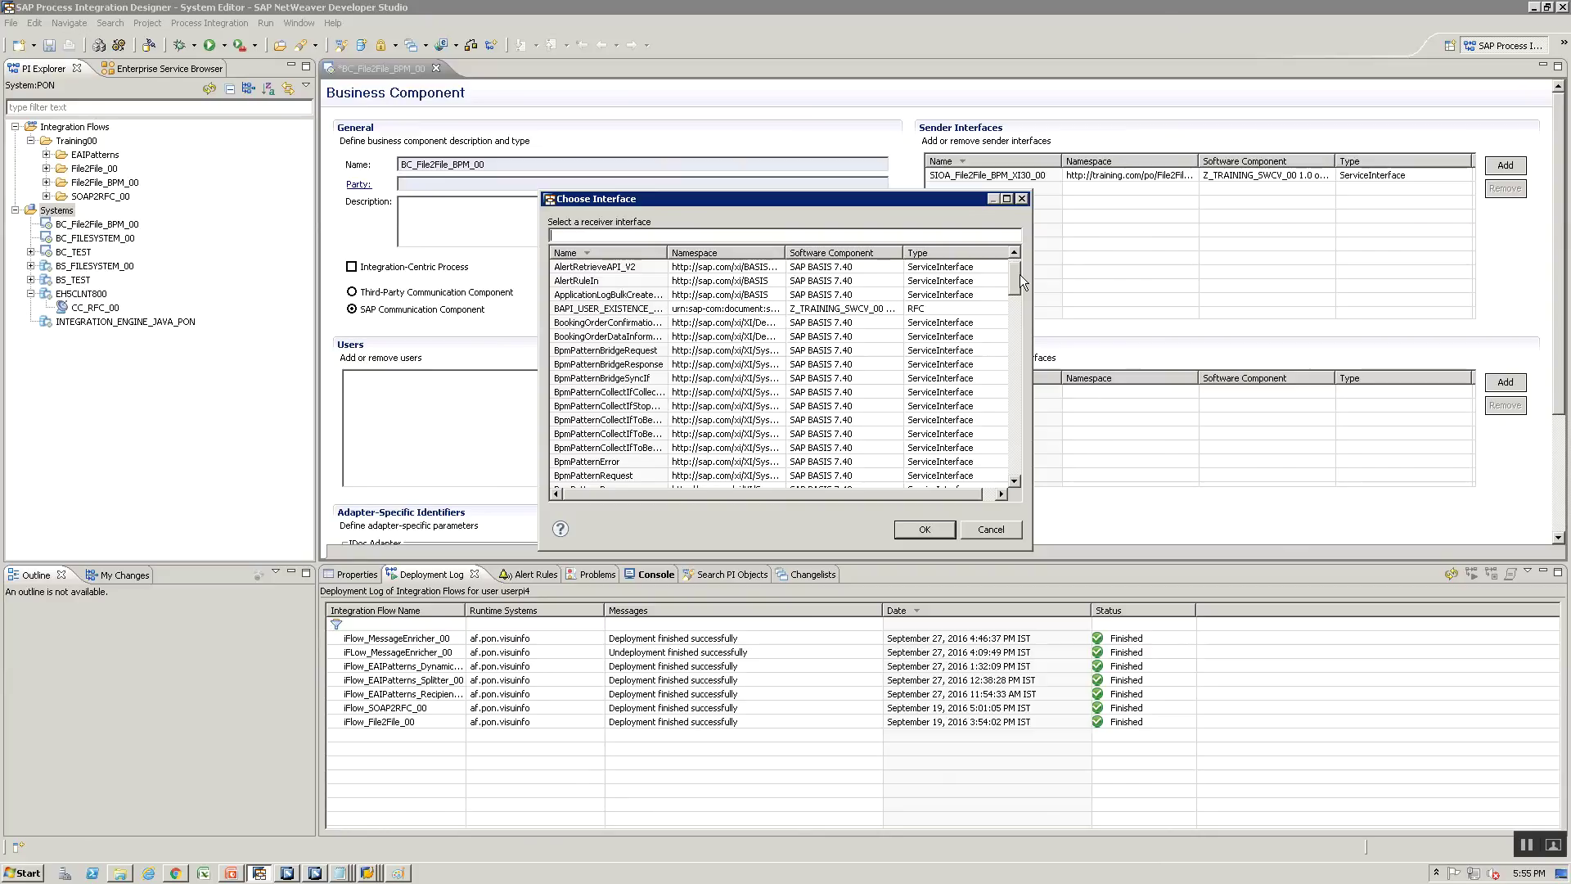
{"action": "type", "text": "IA_"}
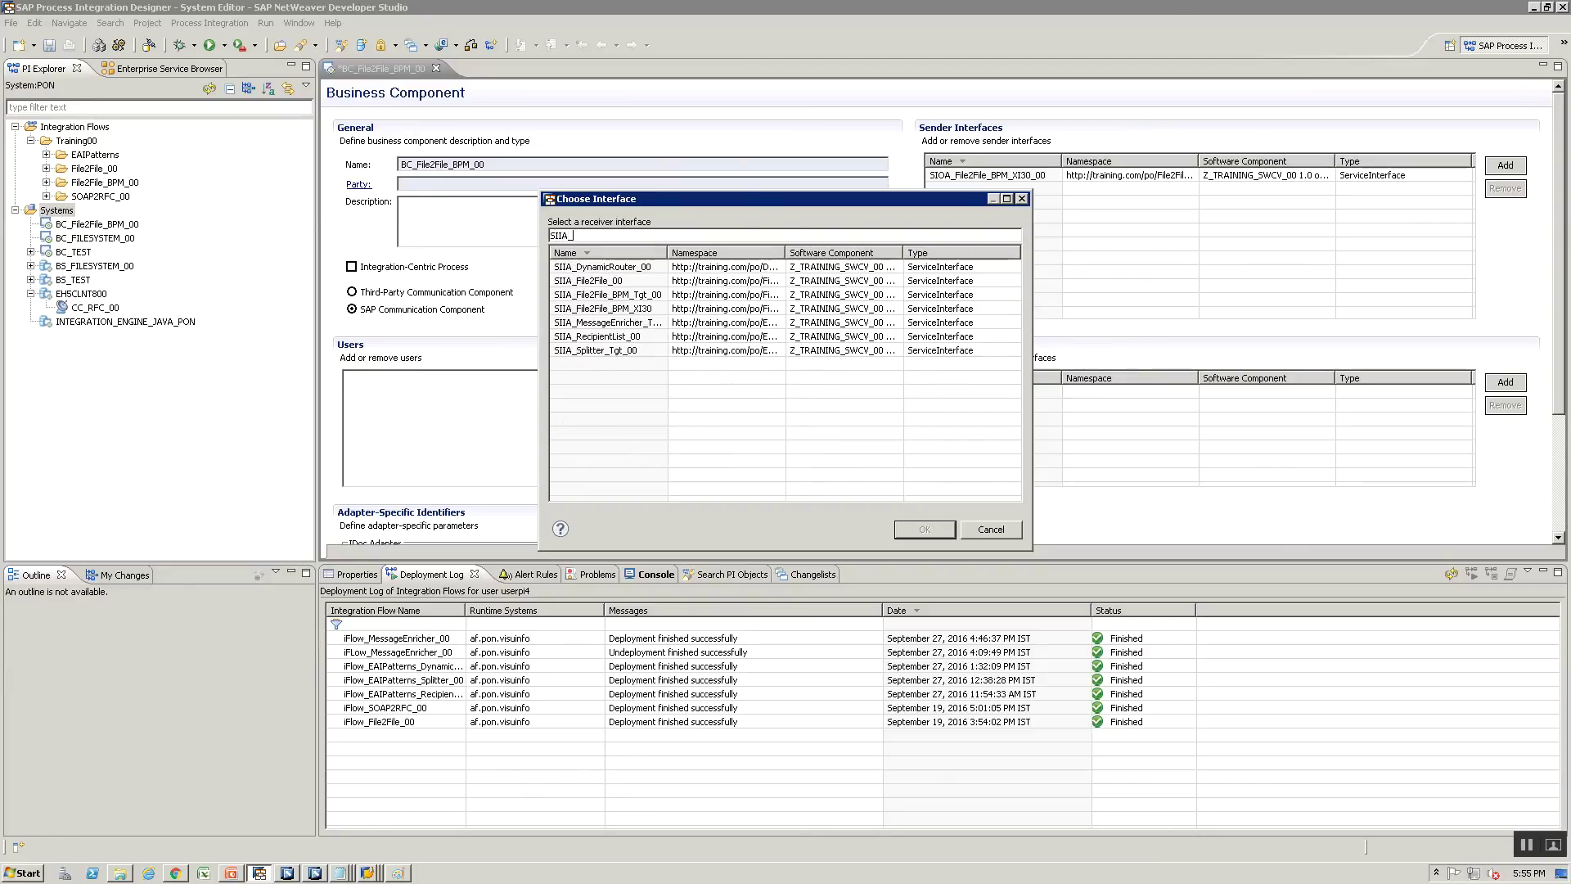
{"action": "left_click", "coordinate": [616, 310]}
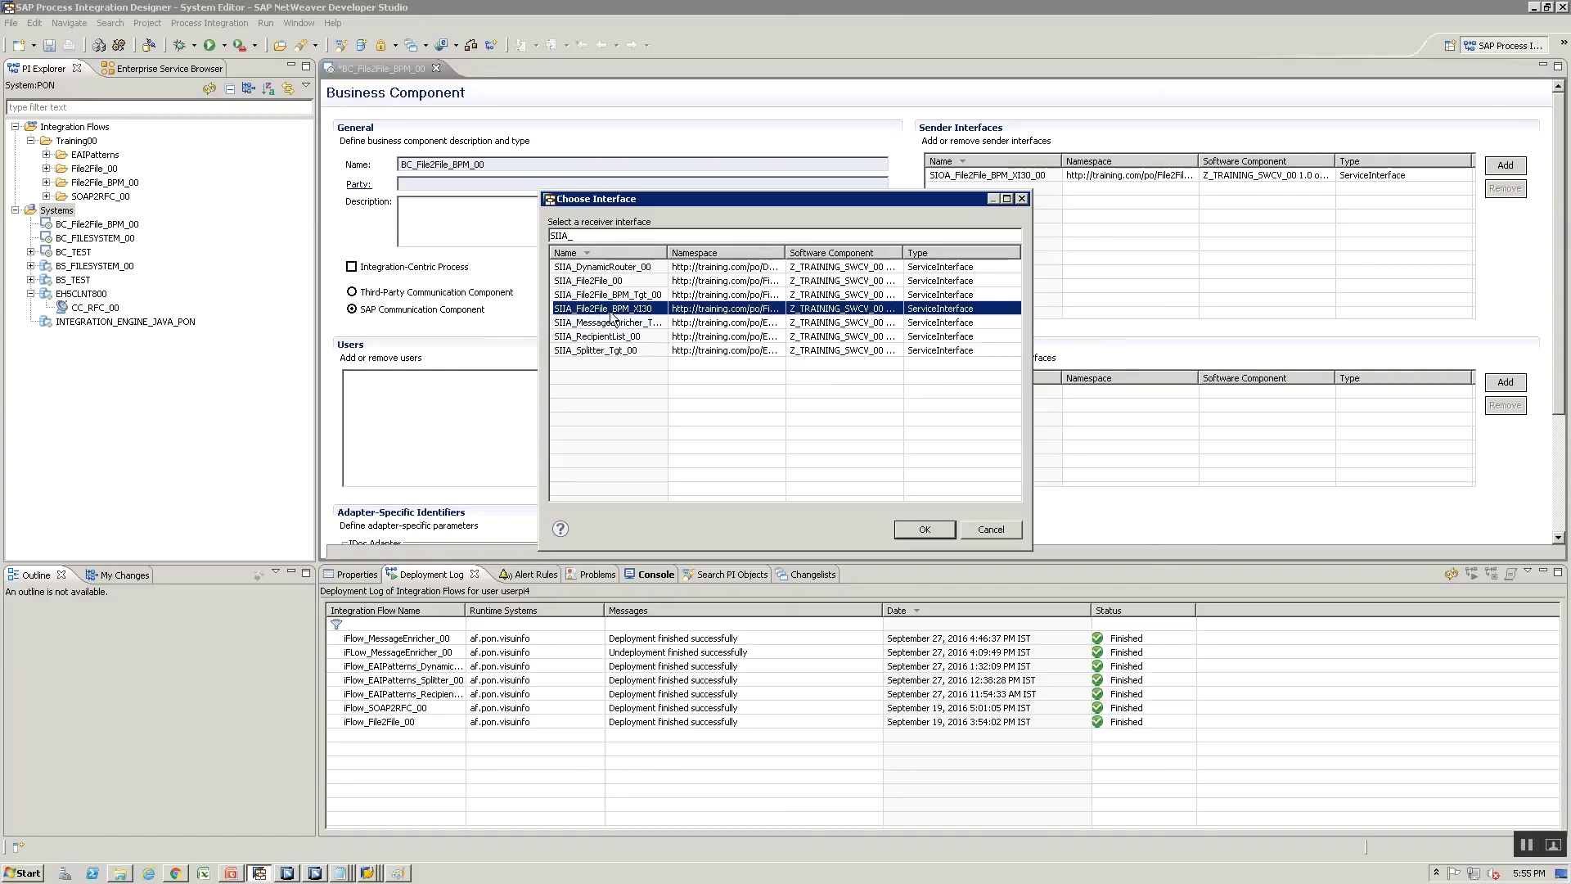
{"action": "left_click", "coordinate": [917, 530]}
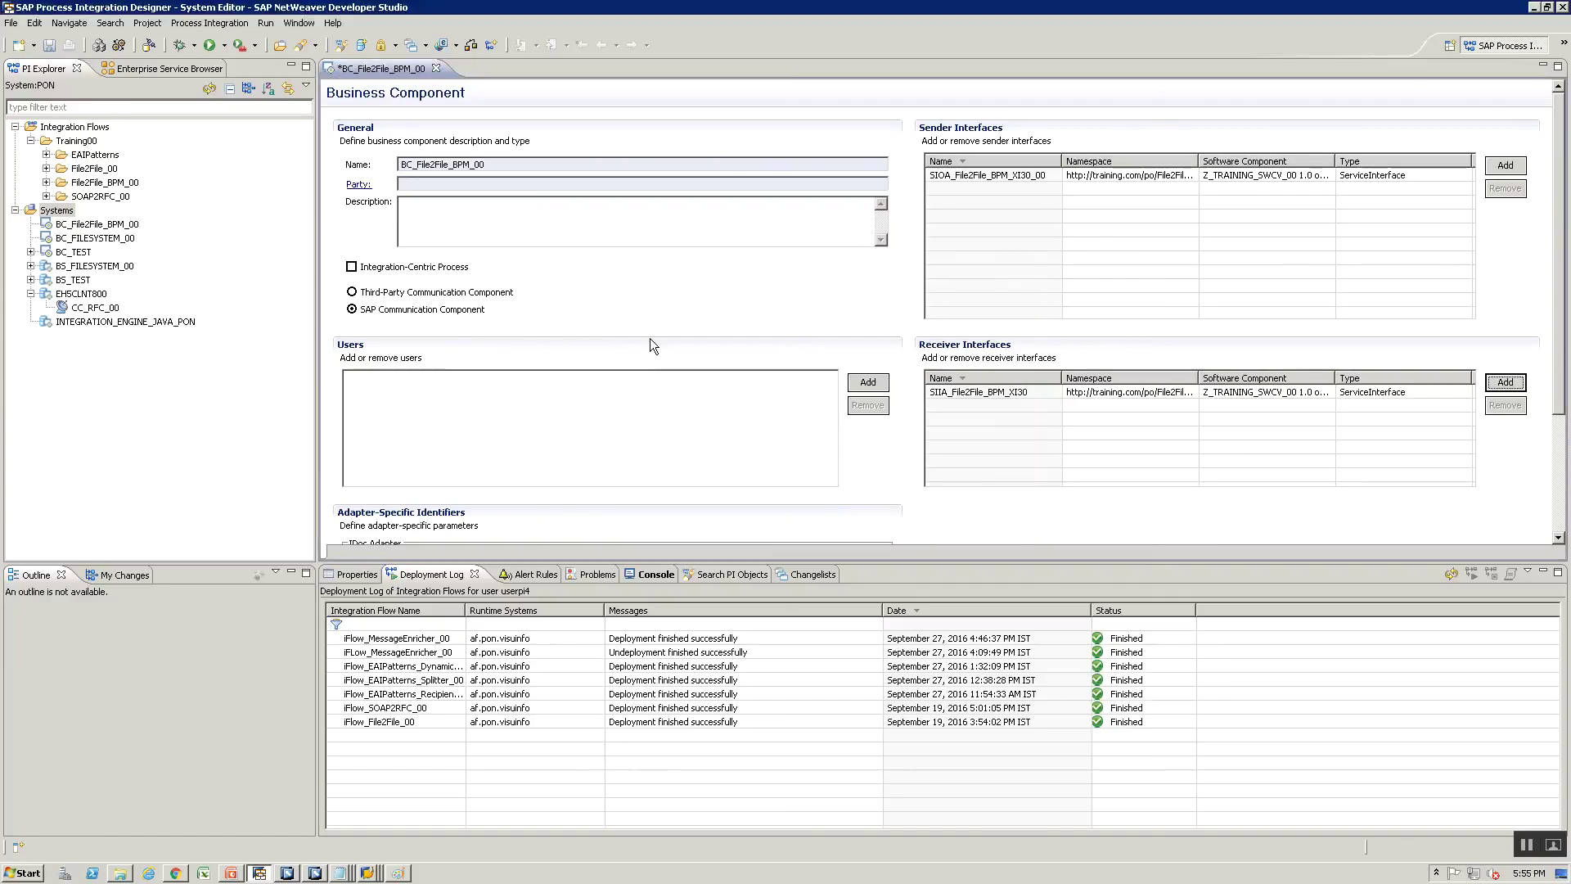
{"action": "key", "text": "ctrl+s"}
{"action": "left_click", "coordinate": [351, 267]}
{"action": "key", "text": "ctrl+s"}
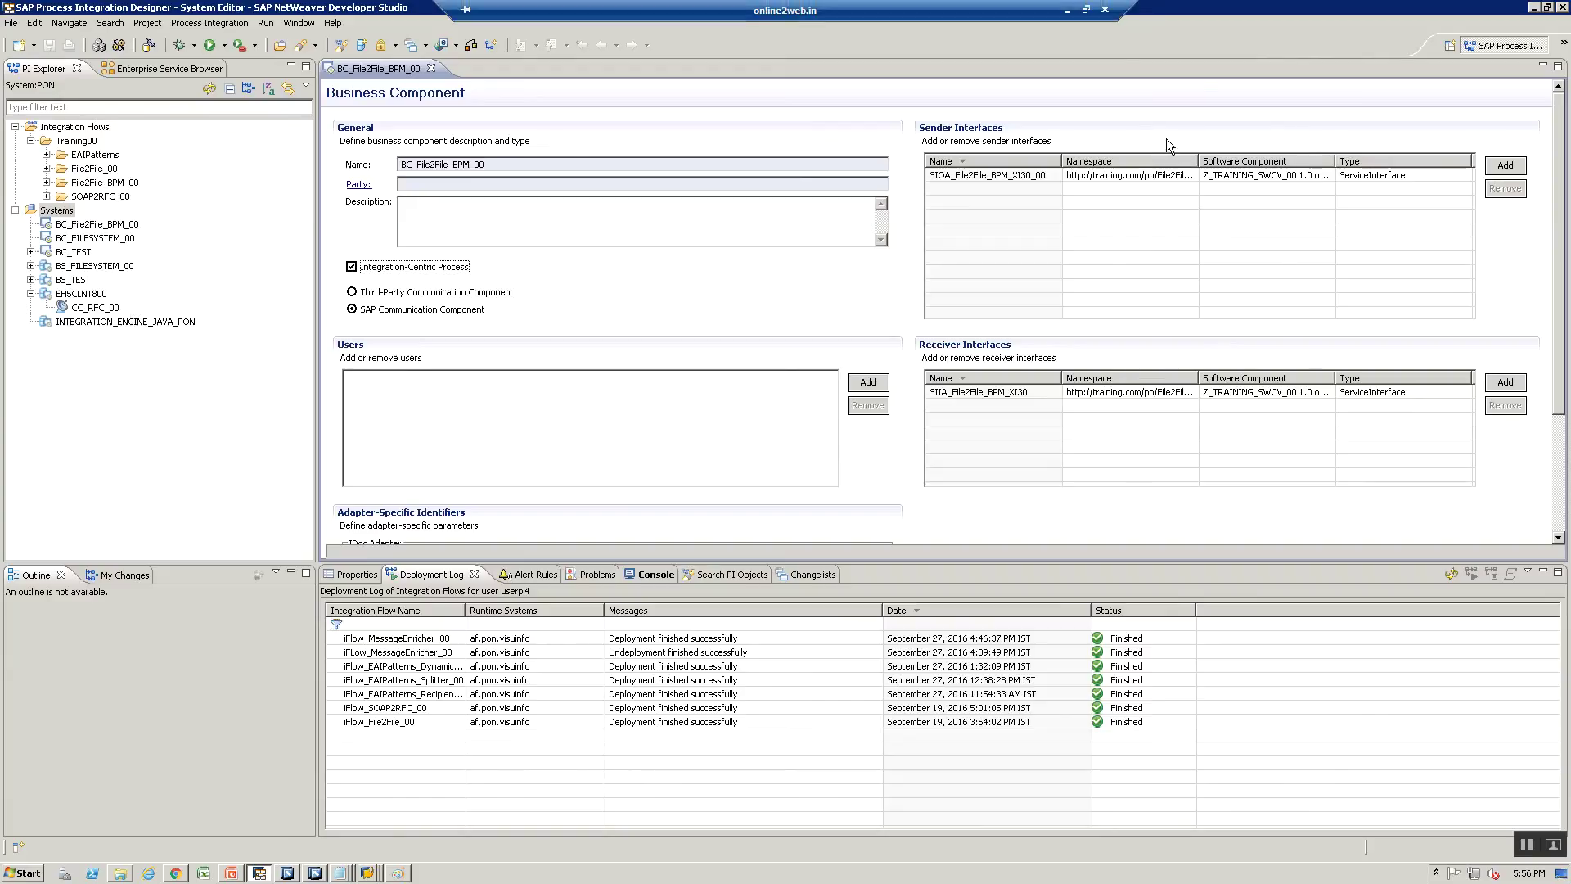
Start a new integration flow in File2File_BPM_00 named iFlow_File2File_BPM_FileToBPM_00
{"action": "right_click", "coordinate": [67, 209]}
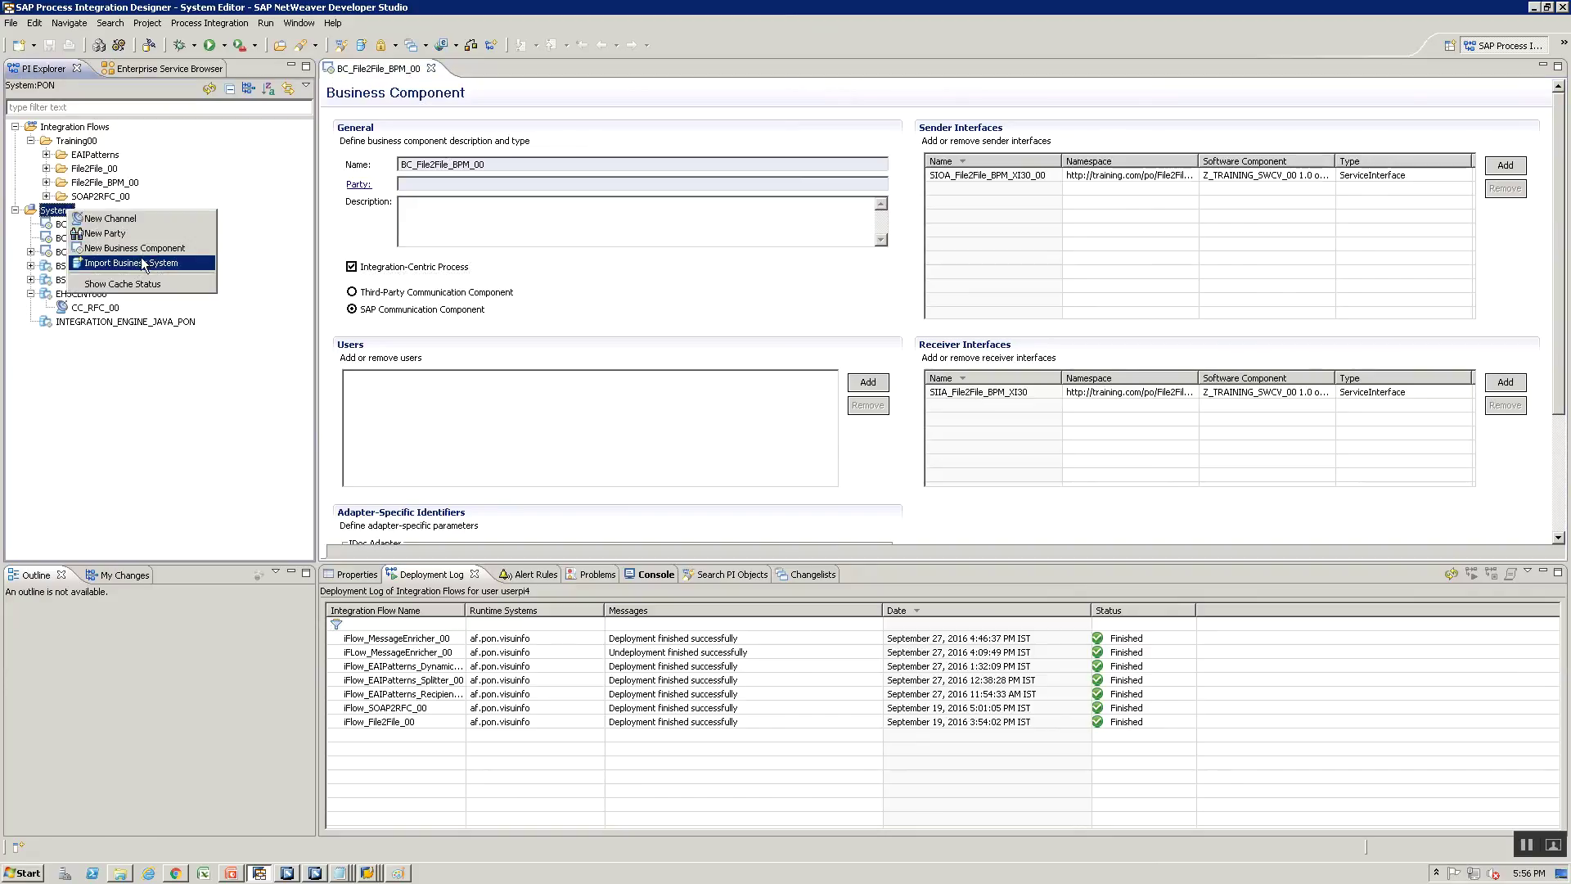
{"action": "left_click", "coordinate": [391, 250]}
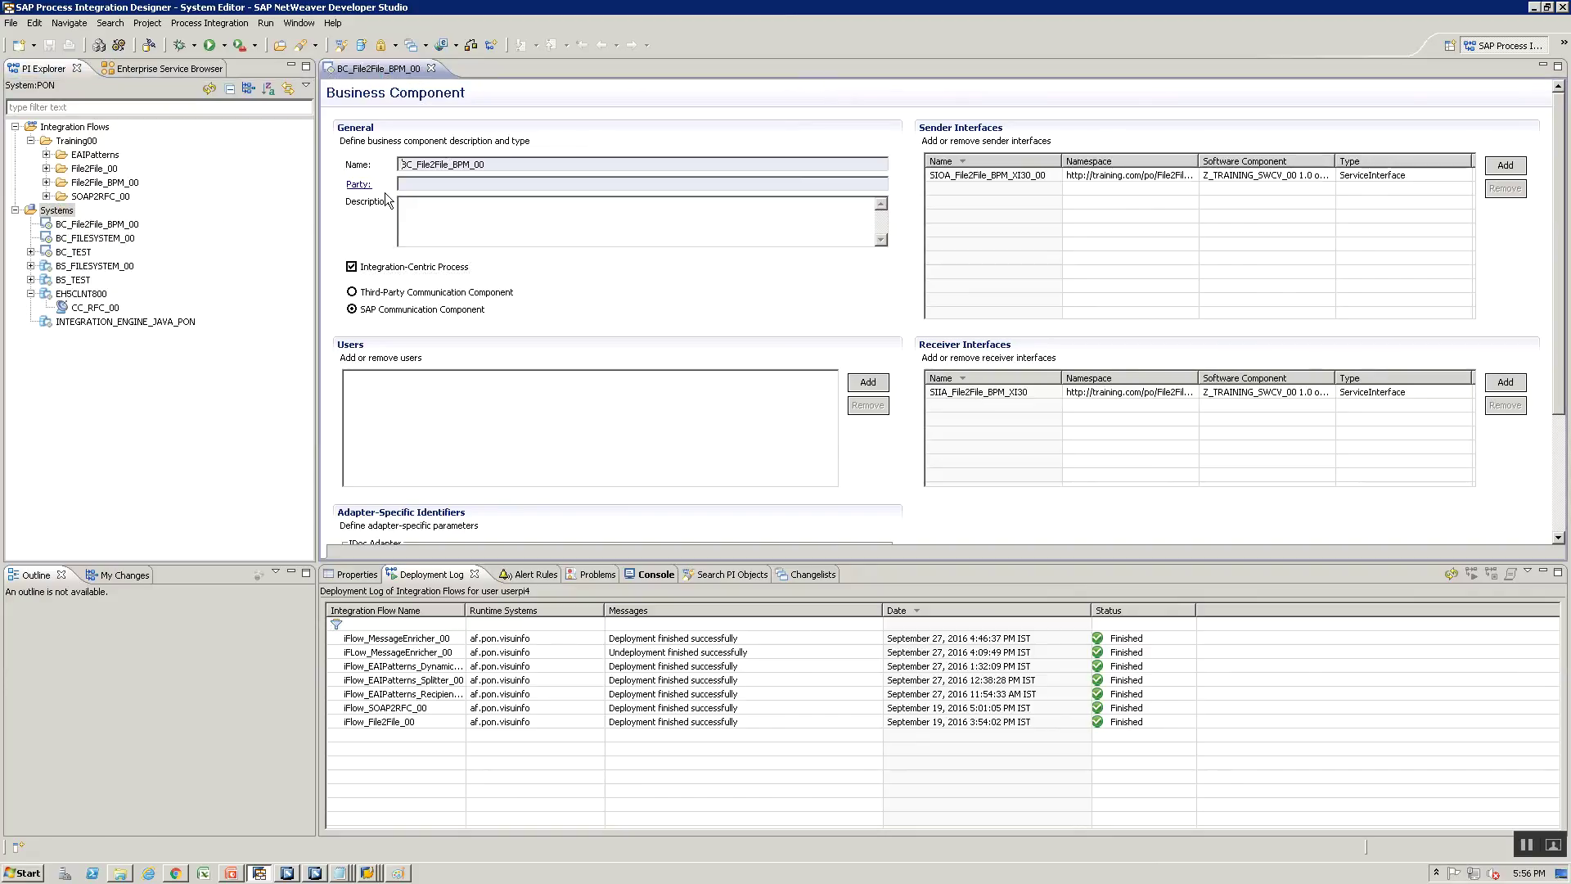
{"action": "left_click", "coordinate": [47, 183]}
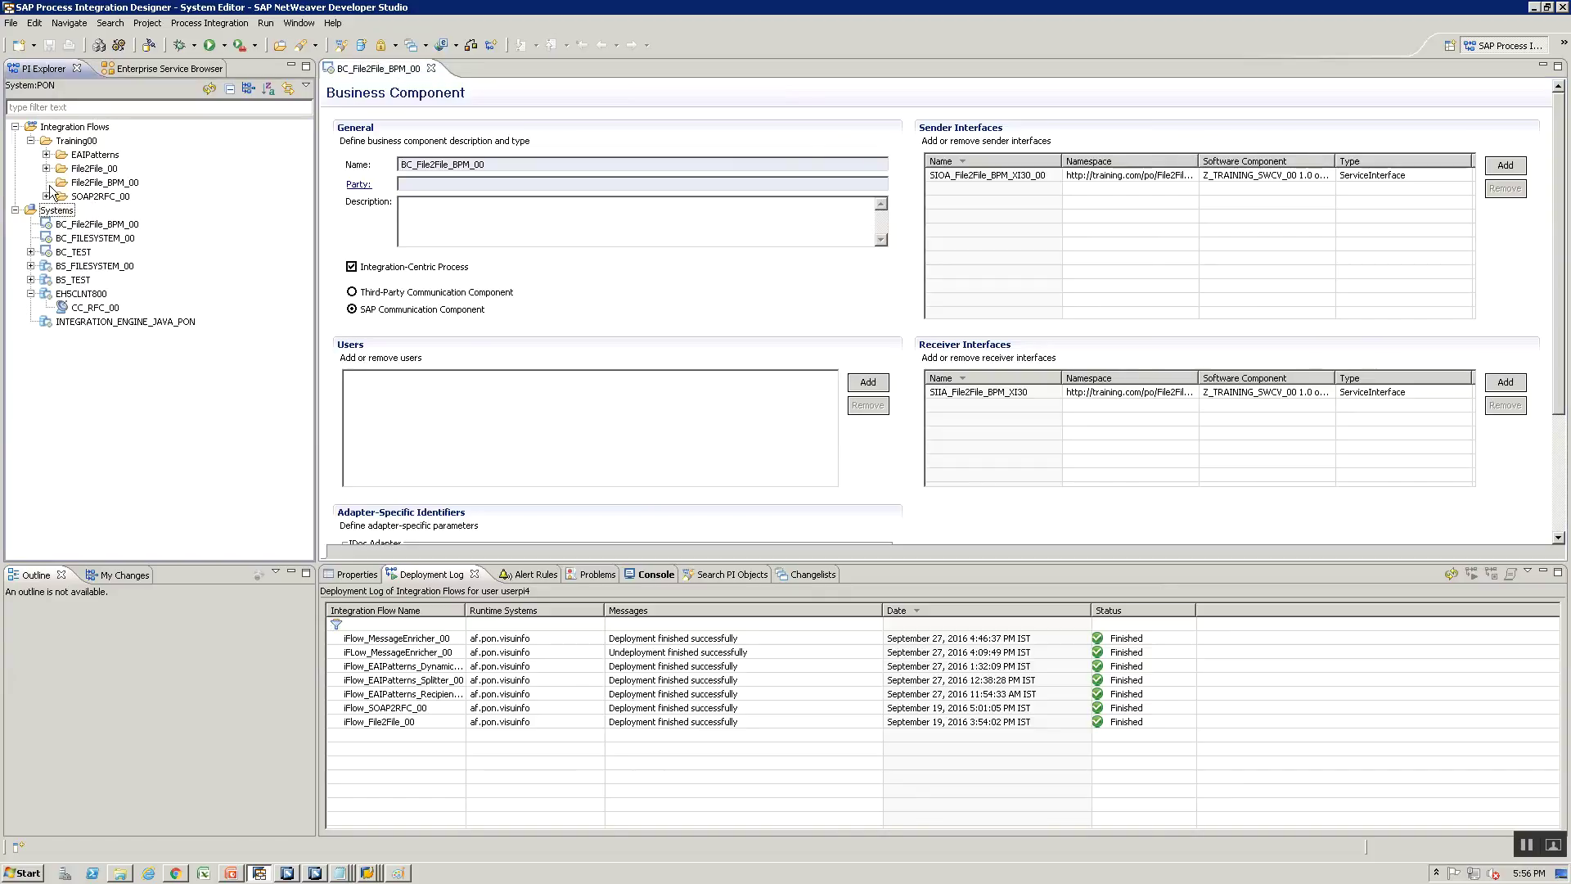
{"action": "right_click", "coordinate": [87, 182]}
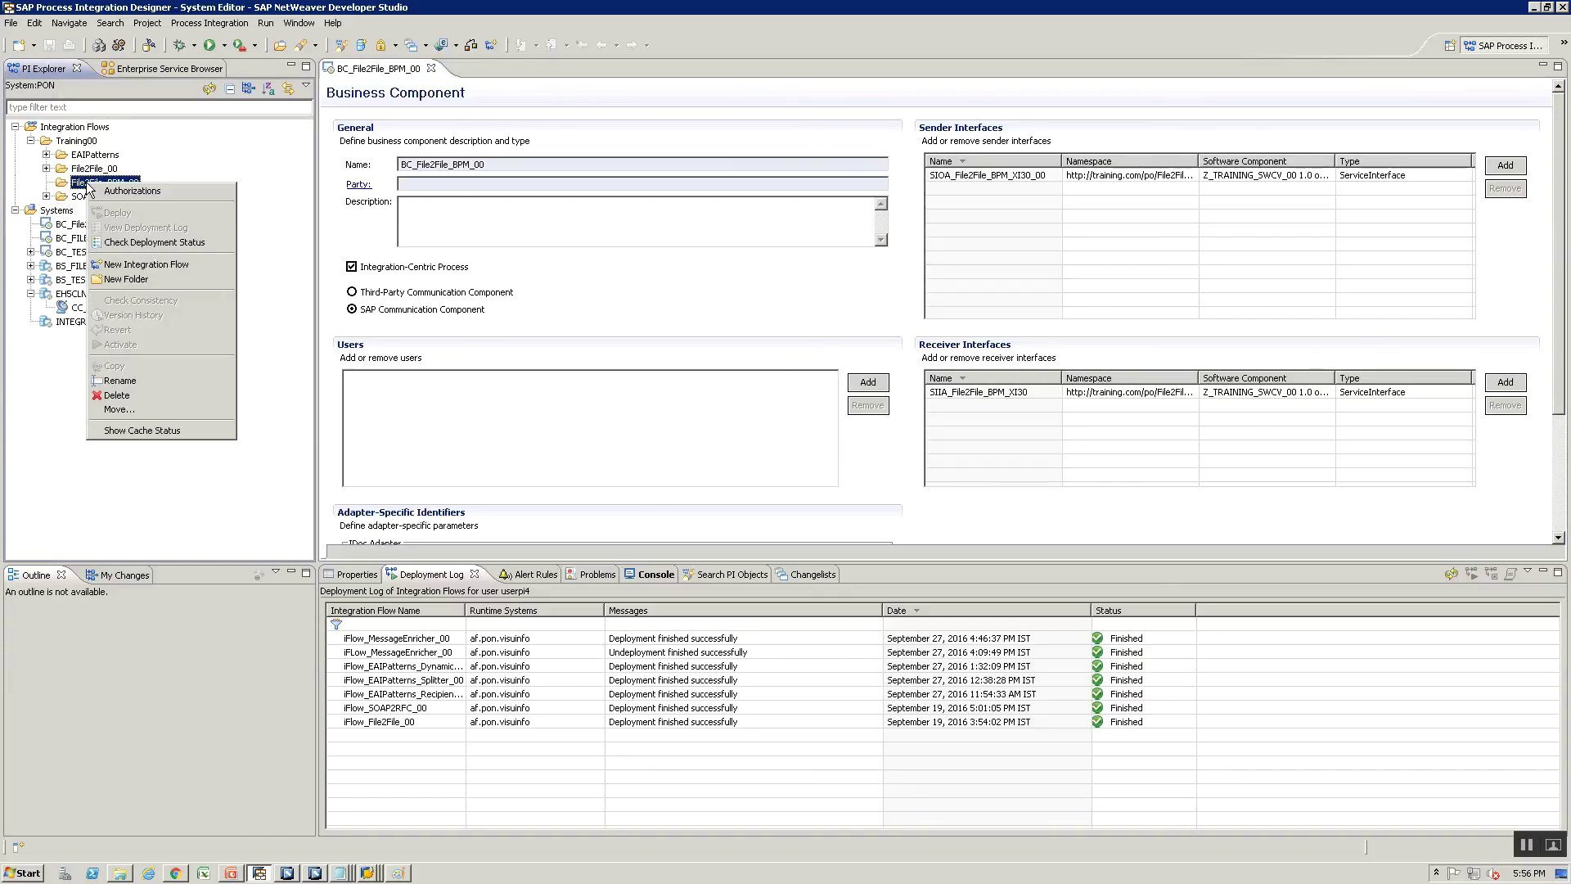
{"action": "left_click", "coordinate": [153, 263]}
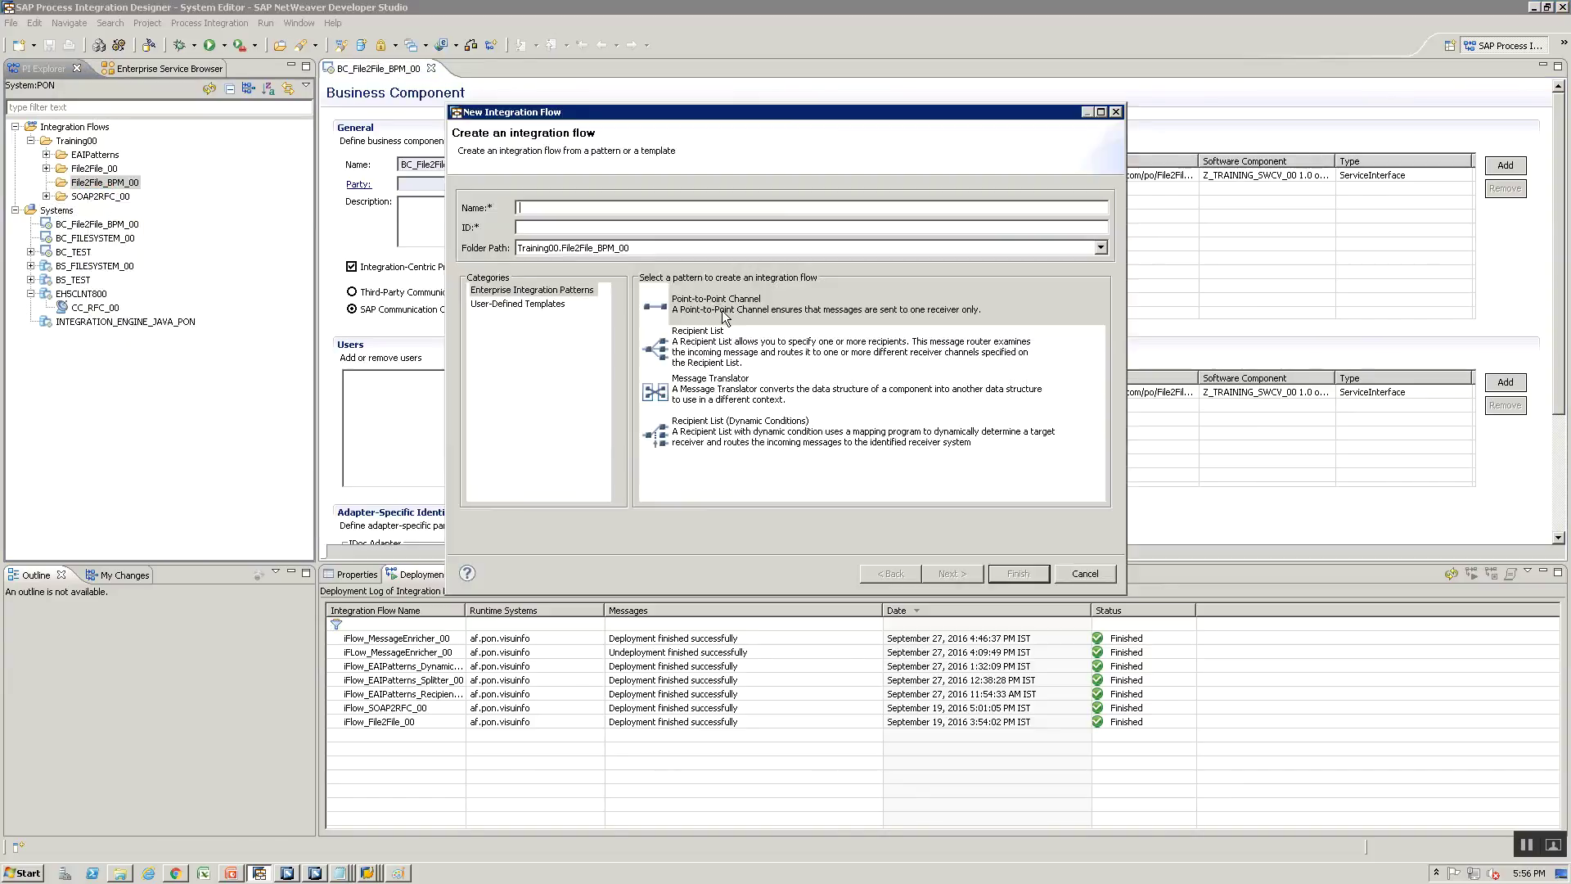
{"action": "type", "text": "iFlow_File2FIle_"}
{"action": "left_click_drag", "start_coordinate": [635, 117], "coordinate": [797, 101]}
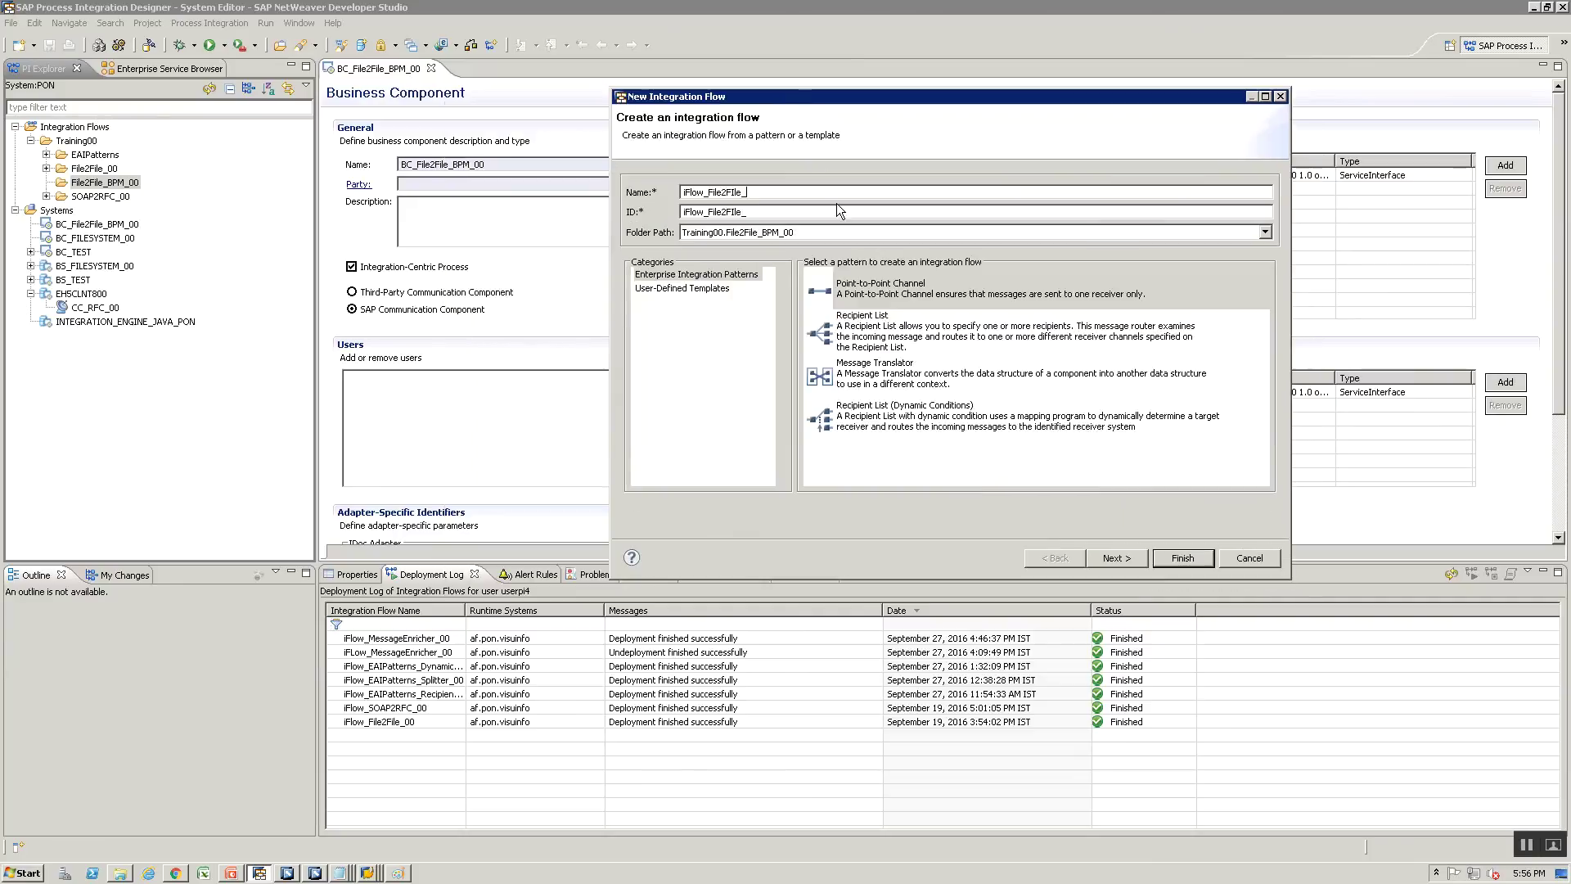
{"action": "key", "text": "BackSpace"}
{"action": "key", "text": "BackSpace"}
{"action": "key", "text": "BackSpace"}
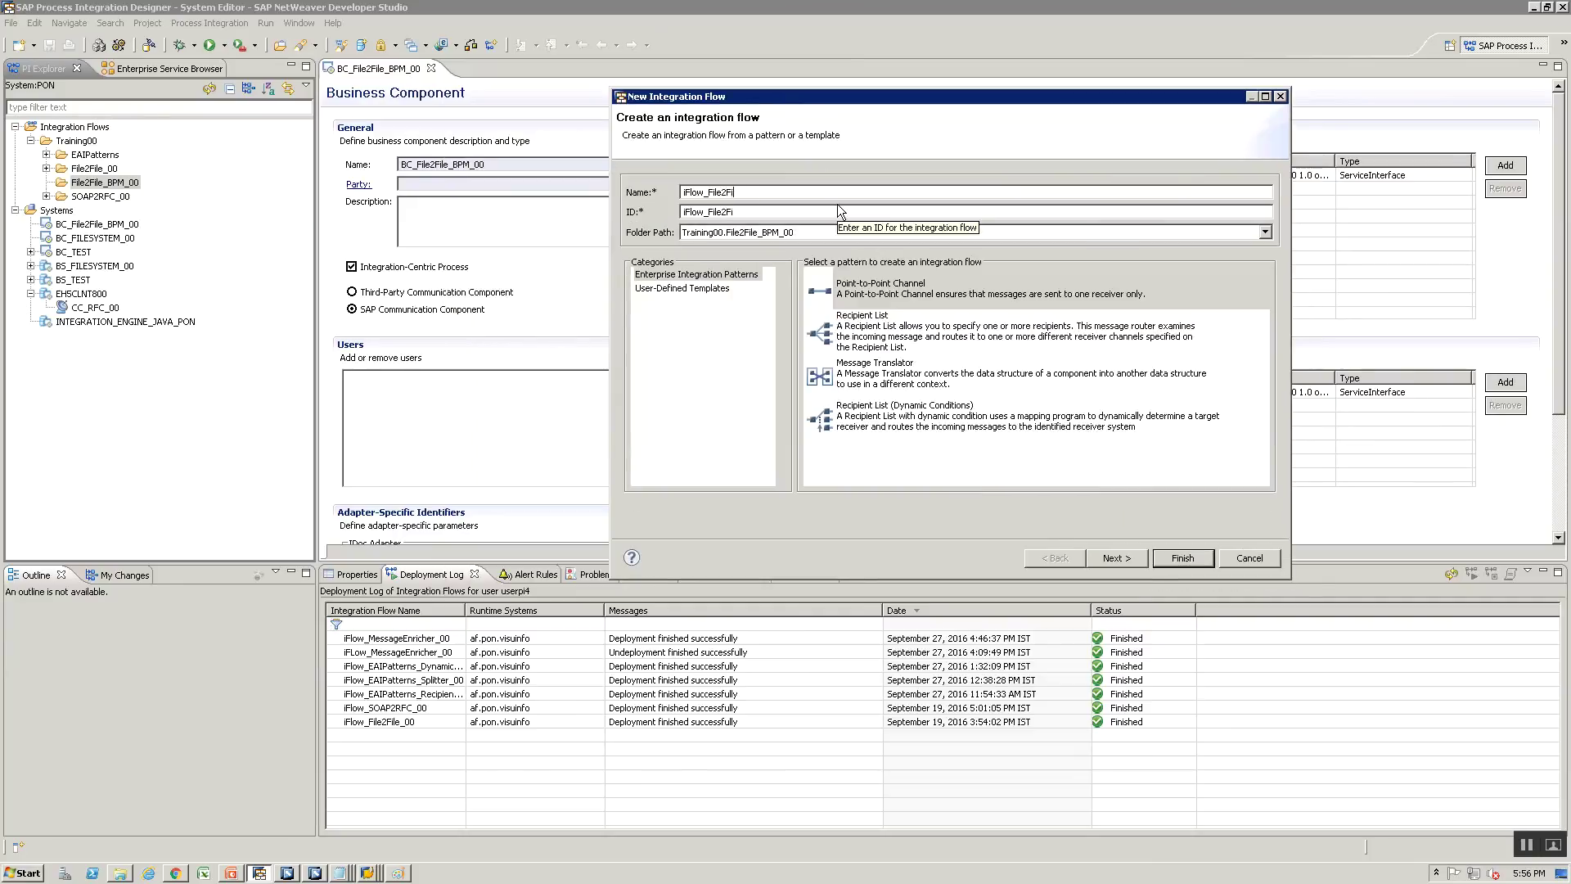
{"action": "type", "text": "le_BPM_00"}
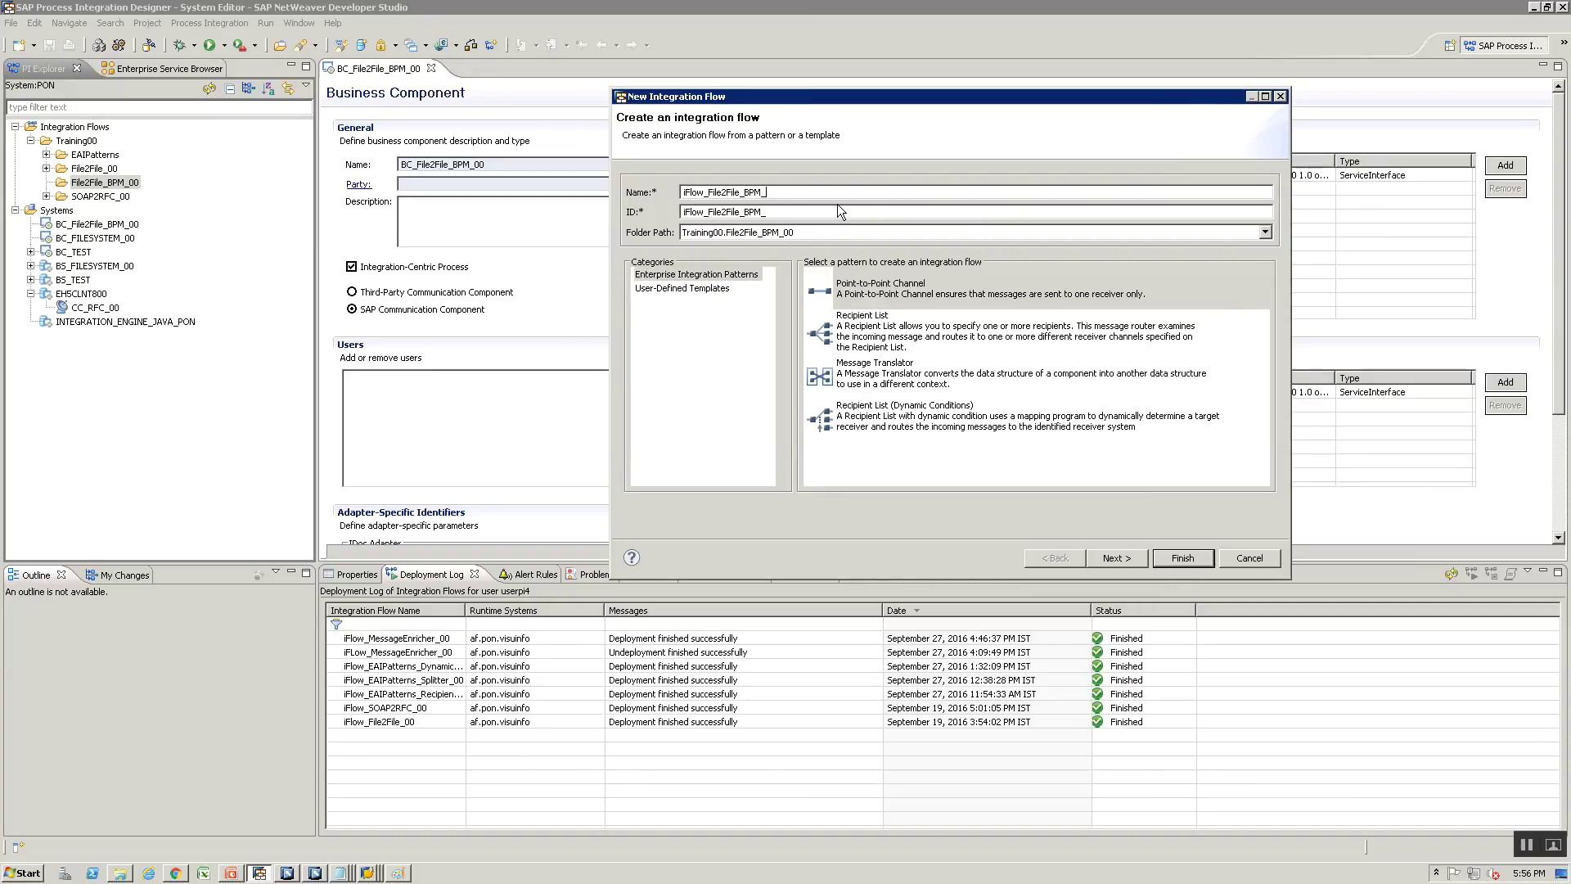
{"action": "key", "text": "BackSpace"}
{"action": "key", "text": "BackSpace"}
{"action": "key", "text": "BackSpace"}
{"action": "key", "text": "BackSpace"}
{"action": "key", "text": "BackSpace"}
{"action": "type", "text": "BPM_"}
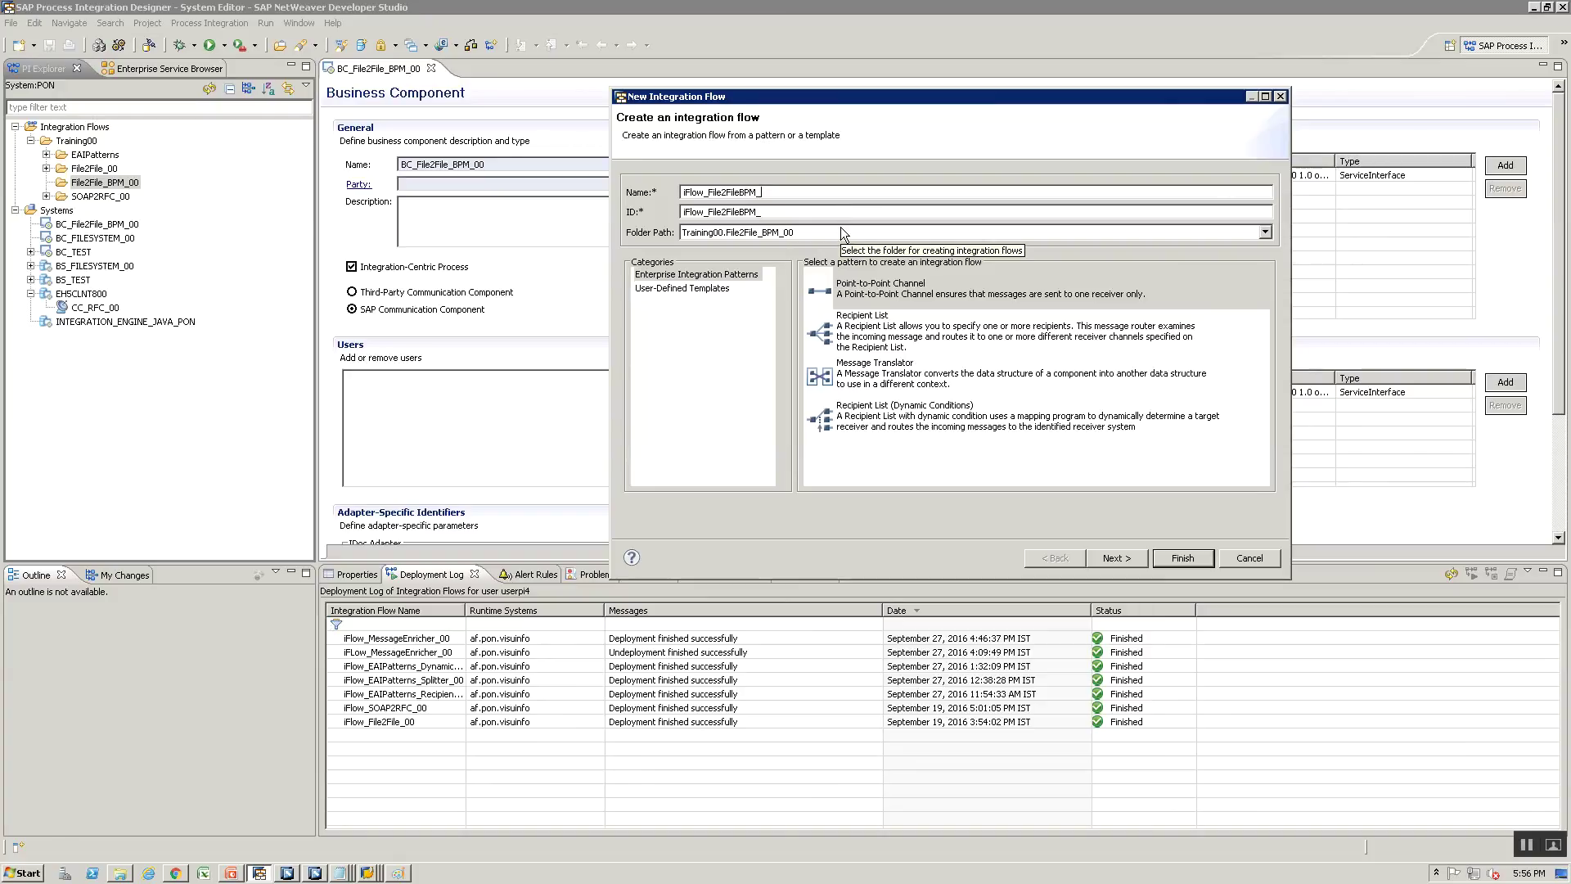
{"action": "type", "text": "FileToBPM_00"}
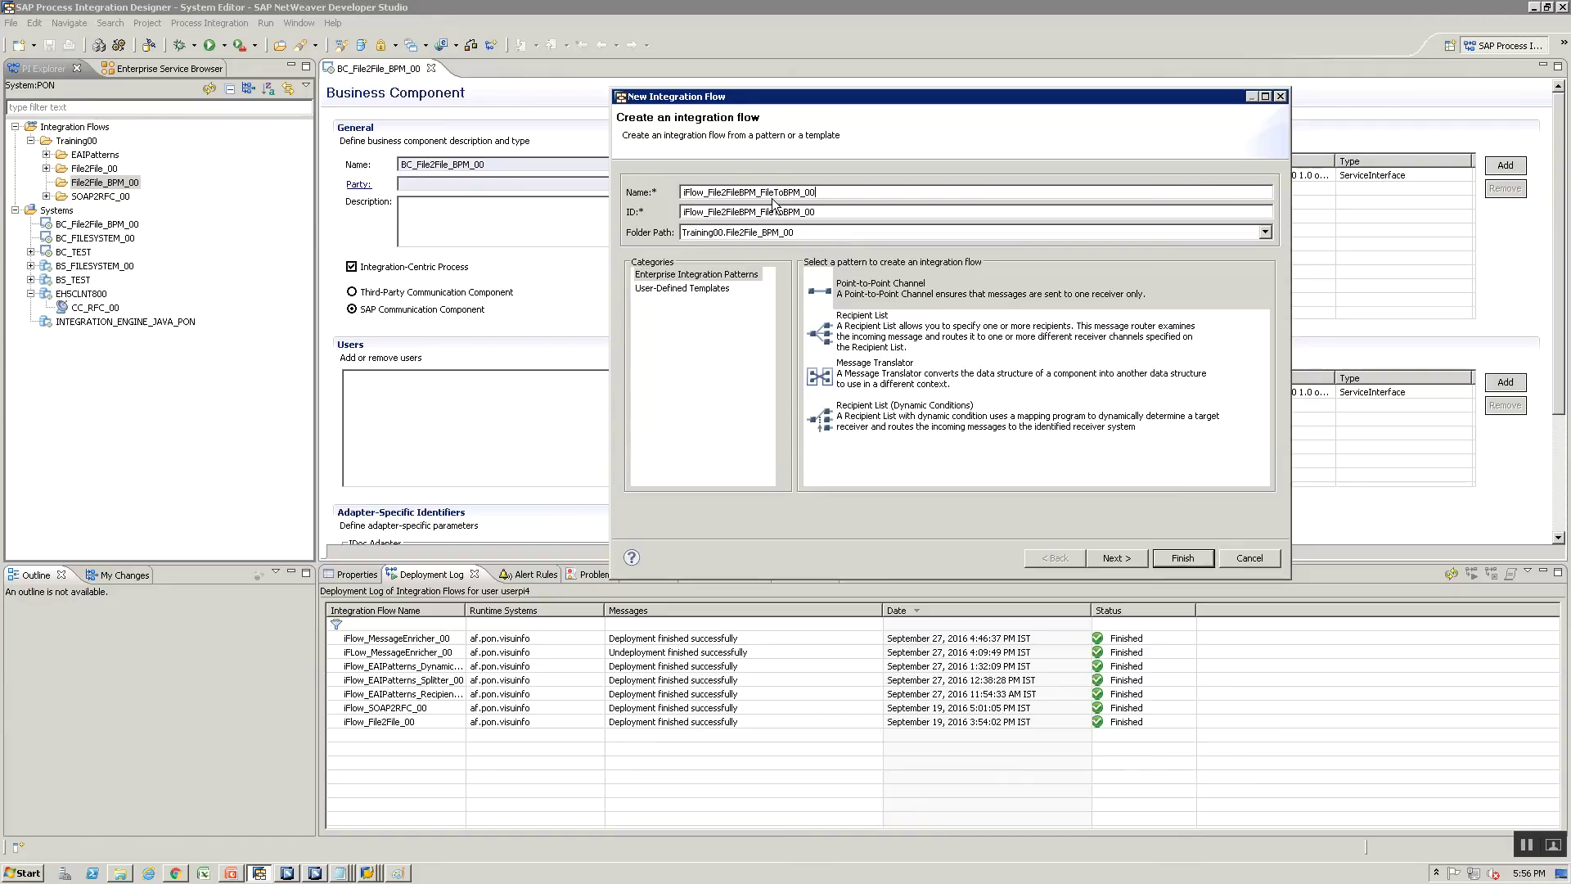
Choose Point-to-Point Channel and set sender BS_FILESYSTEM_00 with interface SIOA_File2File_BPM_Src_00
{"action": "left_click", "coordinate": [874, 301]}
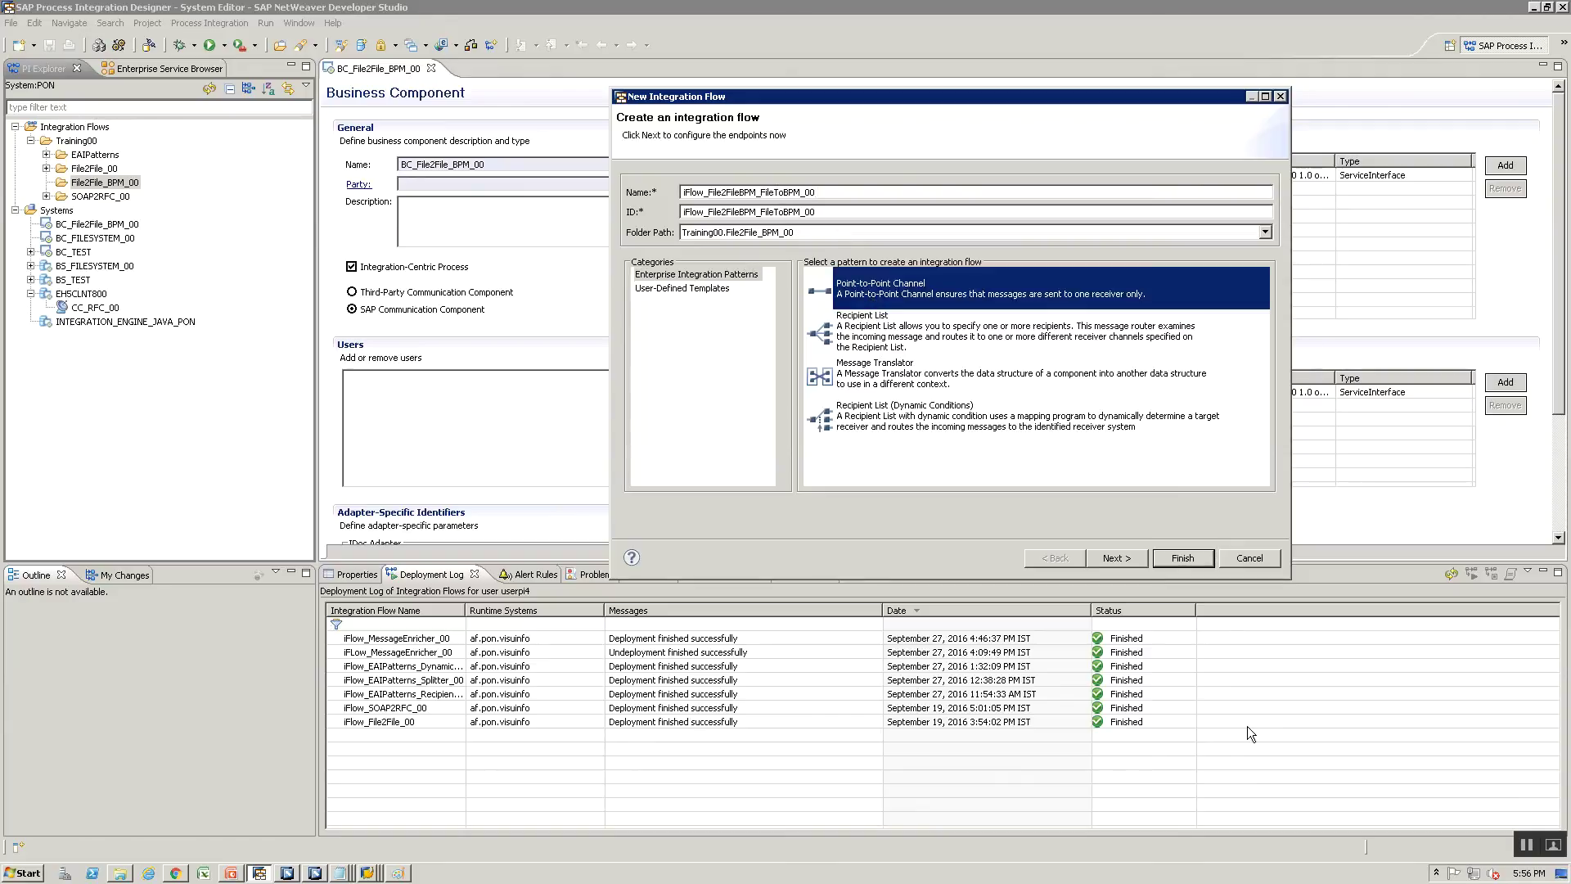
{"action": "left_click", "coordinate": [1116, 559]}
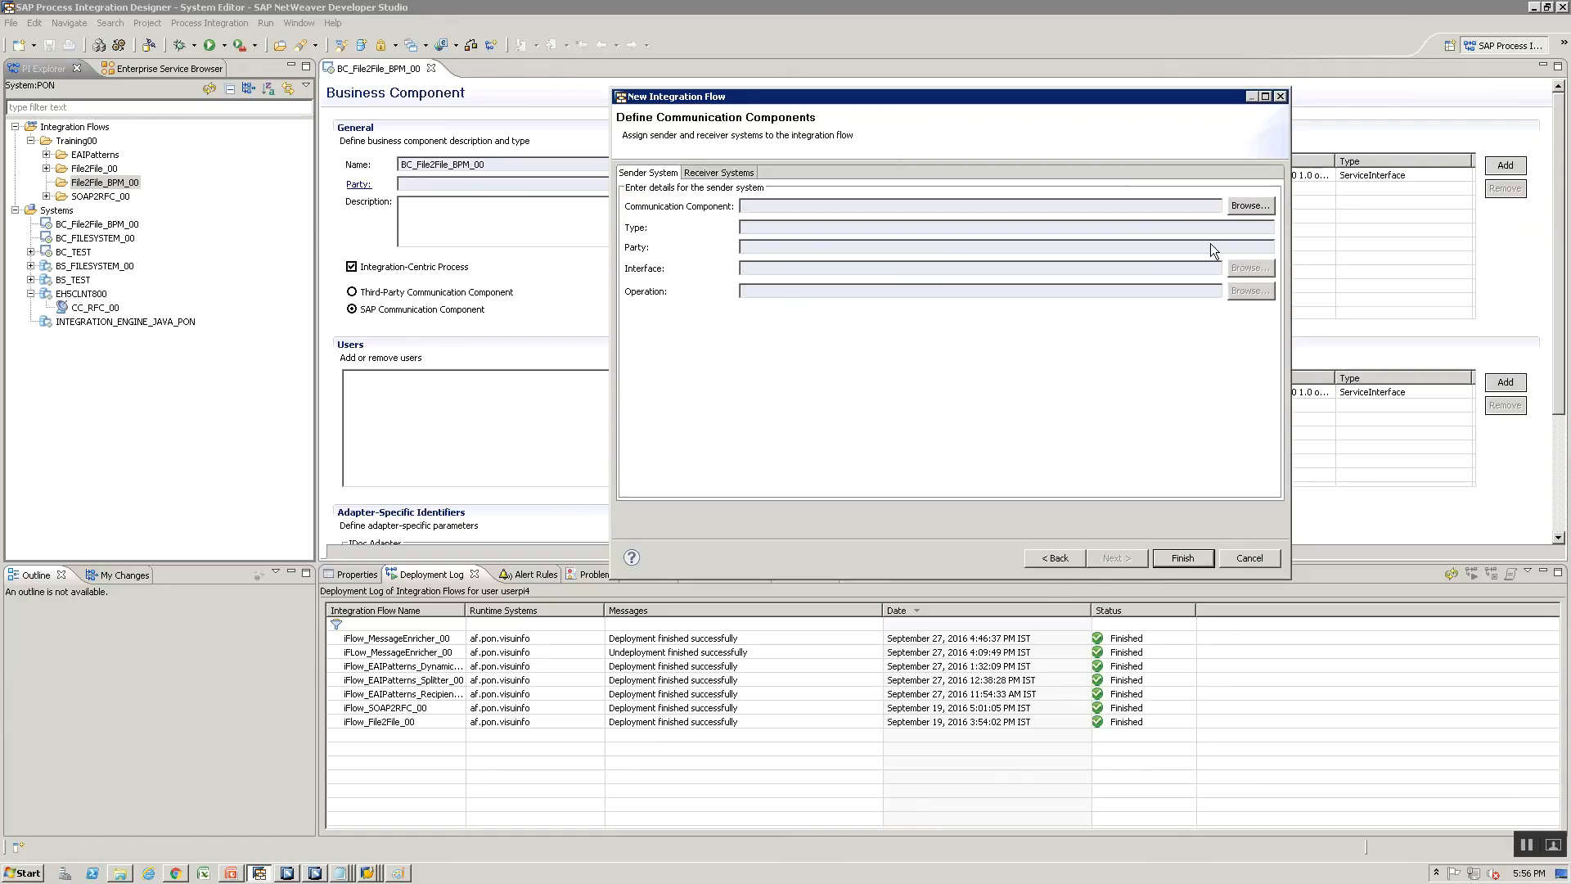
{"action": "left_click", "coordinate": [1237, 213]}
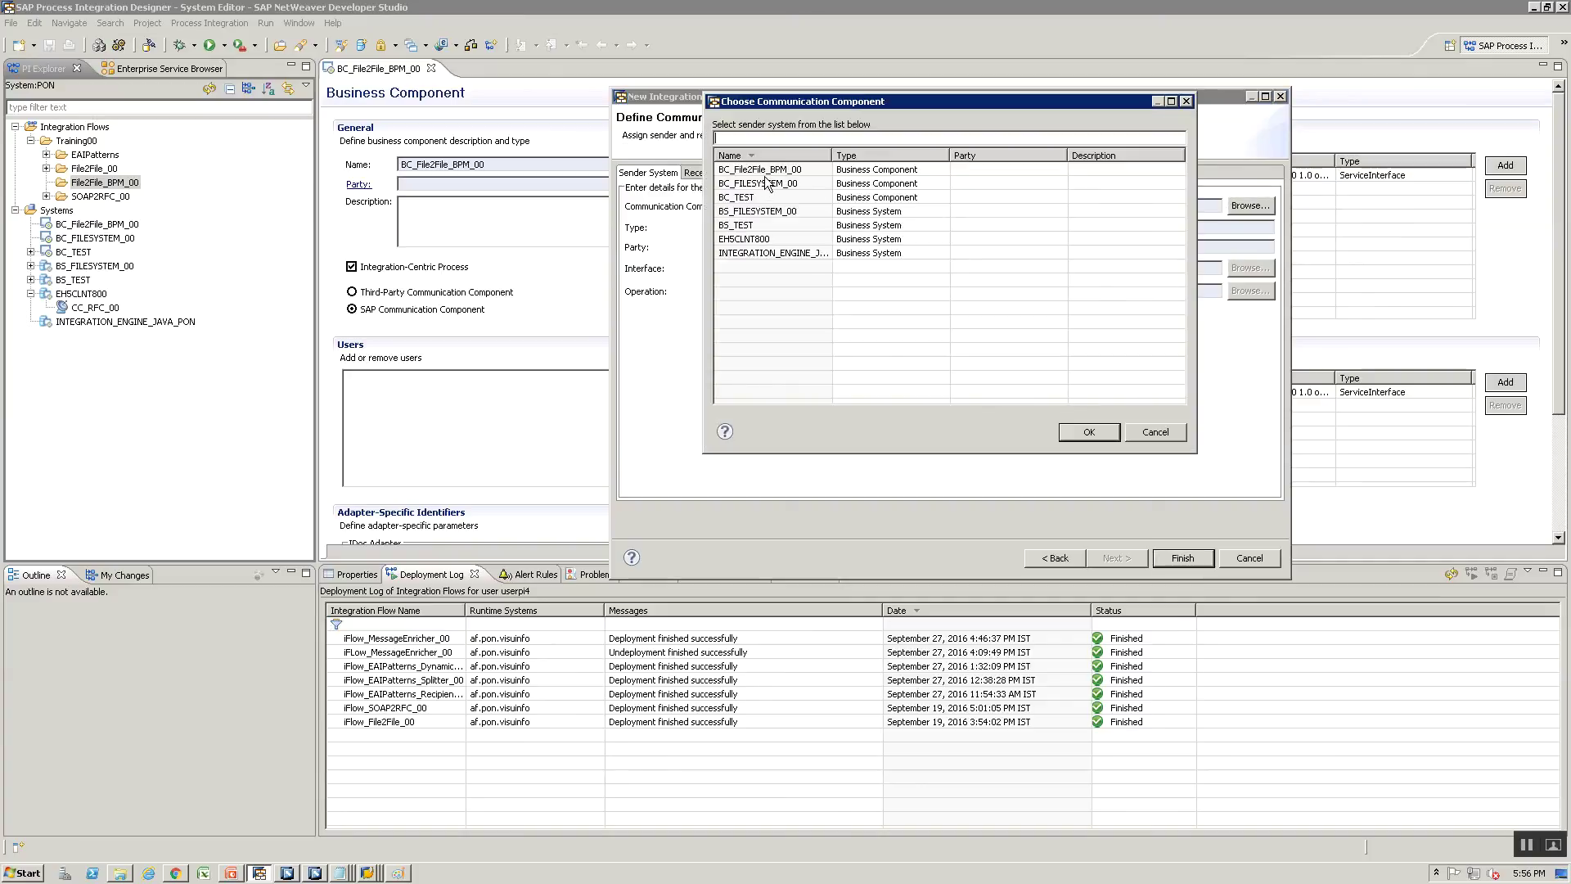
{"action": "left_click", "coordinate": [755, 214]}
{"action": "left_click", "coordinate": [1102, 431]}
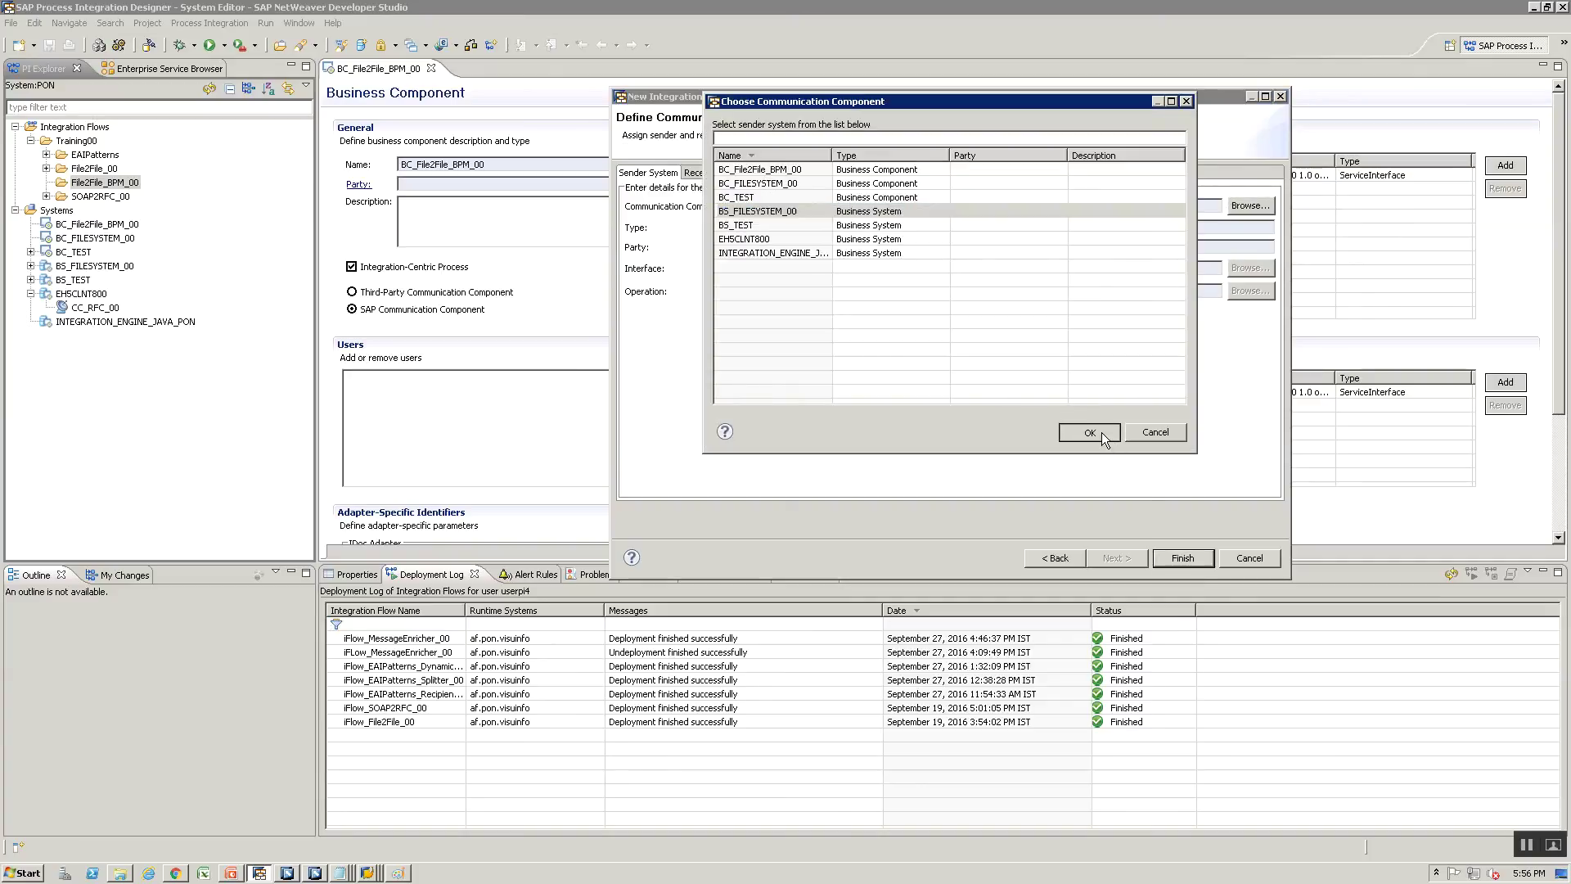
{"action": "left_click", "coordinate": [1242, 268]}
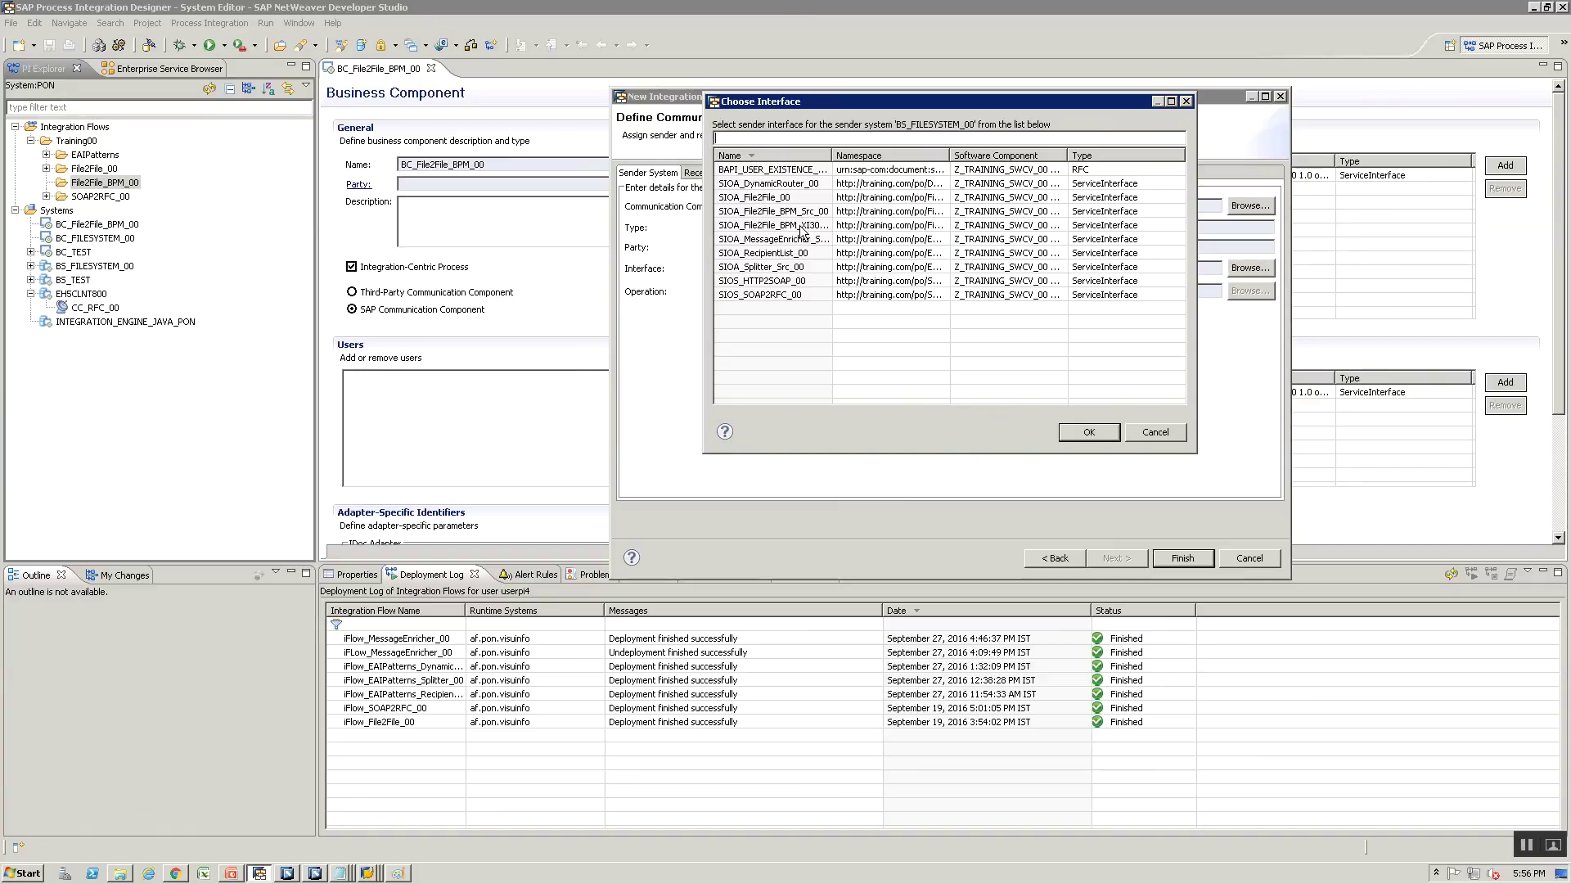
{"action": "left_click", "coordinate": [766, 213]}
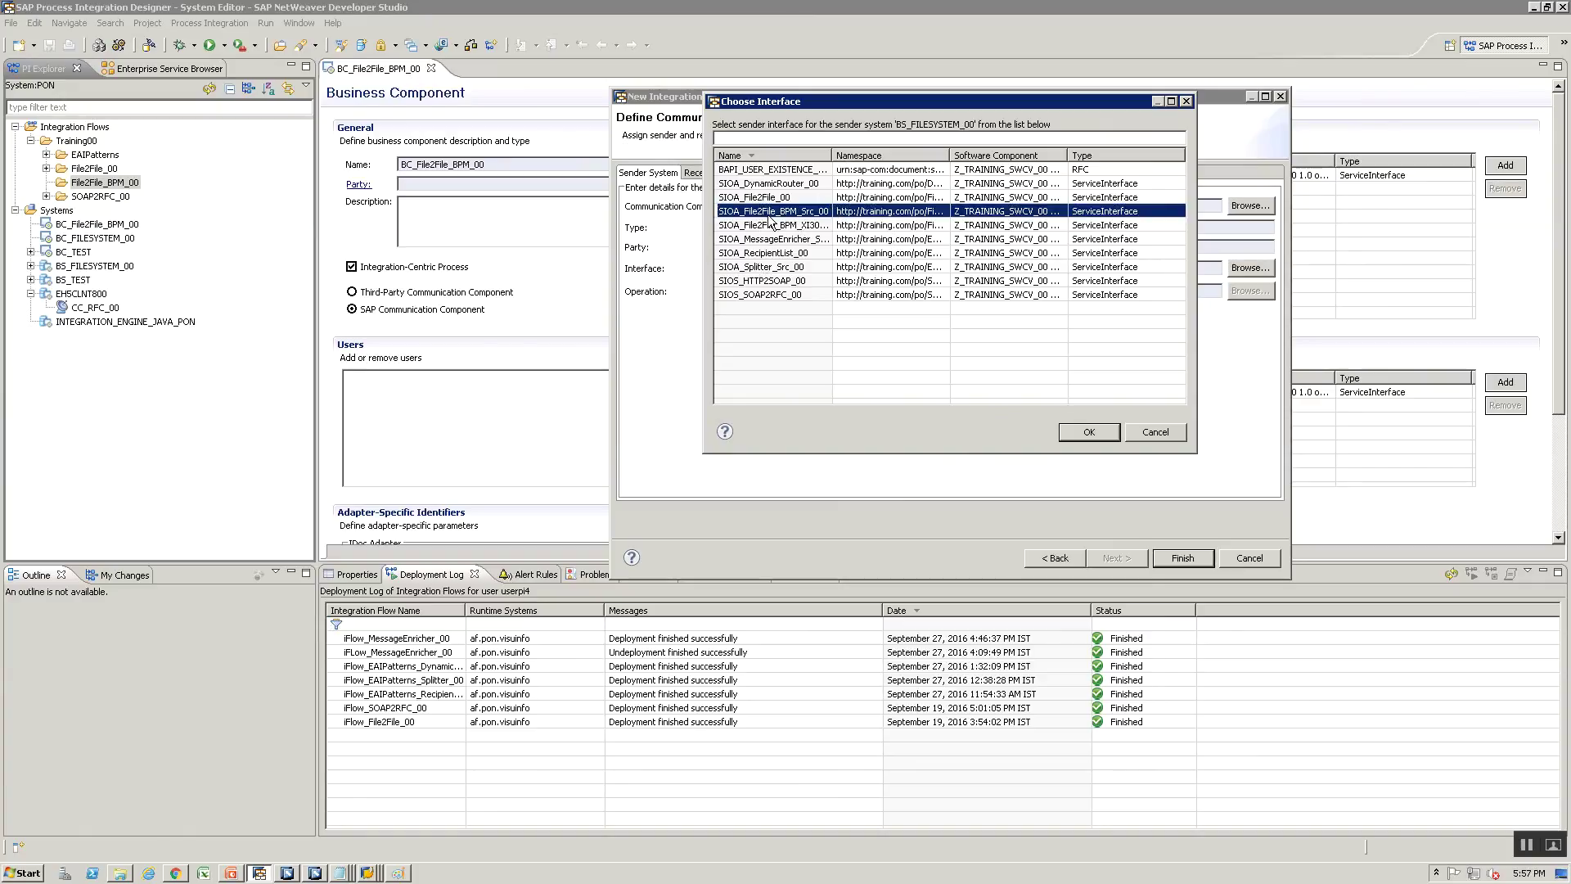
{"action": "left_click", "coordinate": [1092, 432]}
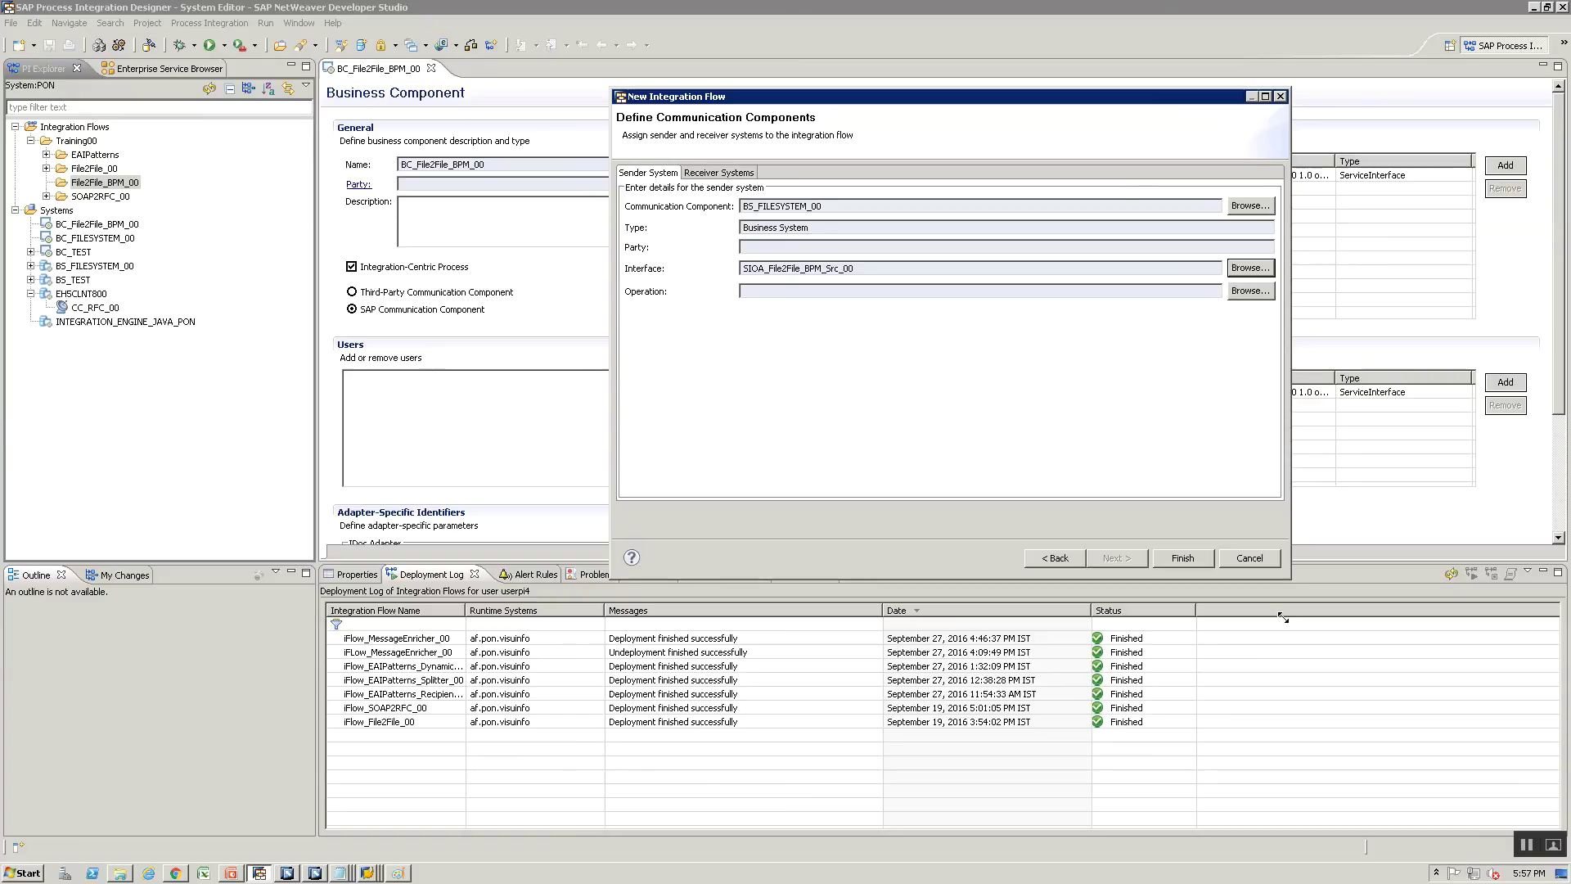
Add receiver BC_File2File_BPM_00 with interface SIIA_File2File_BPM_XI30 and finish the iFlow wizard
{"action": "left_click", "coordinate": [719, 175]}
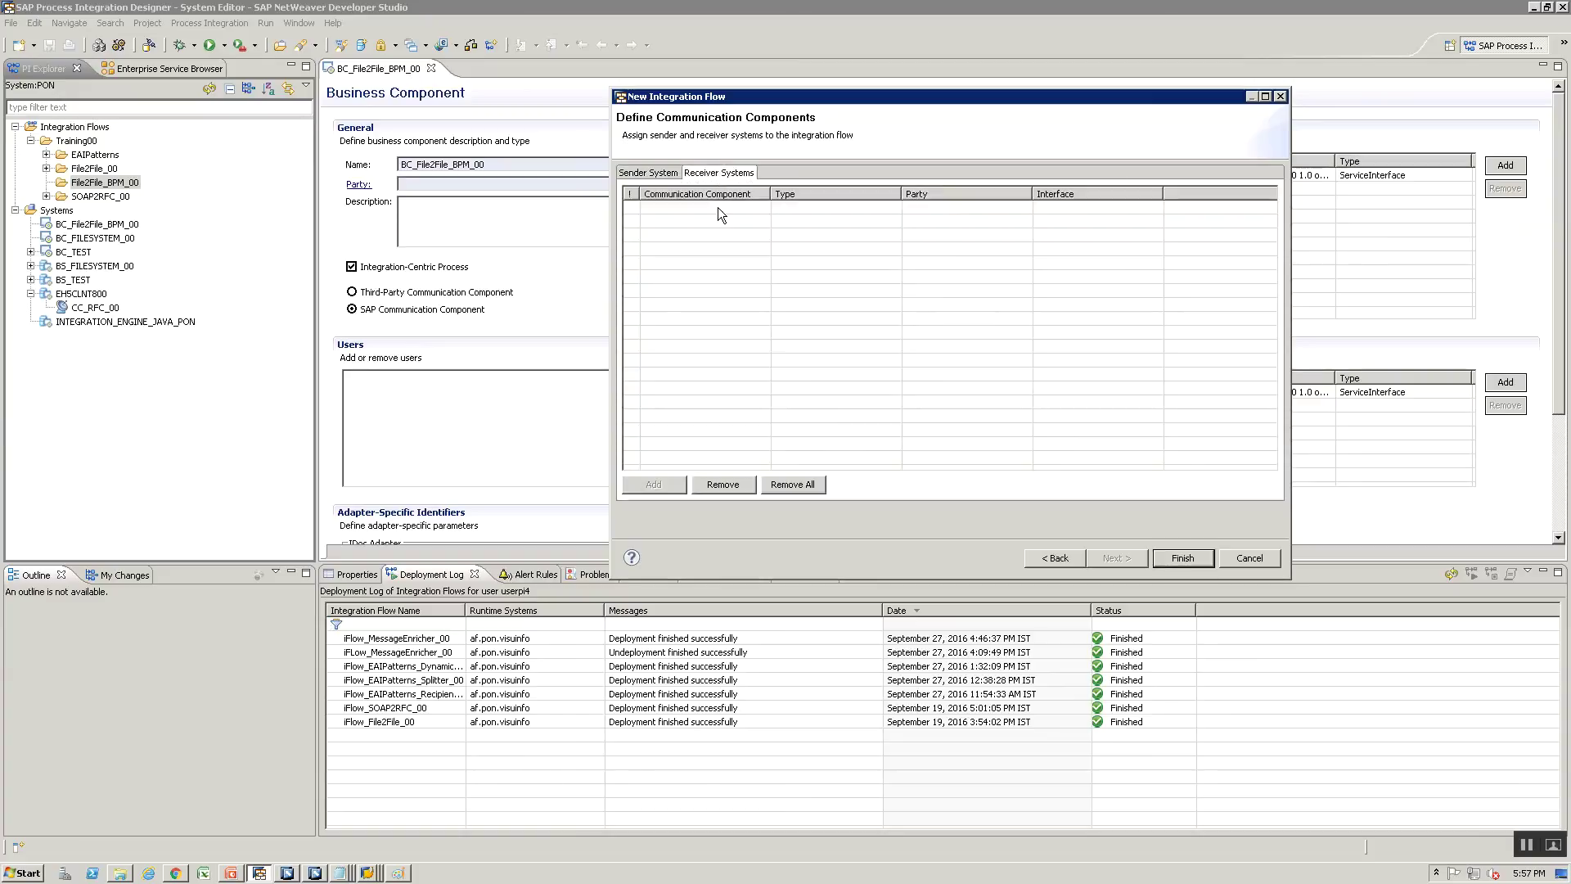
{"action": "left_click", "coordinate": [718, 208]}
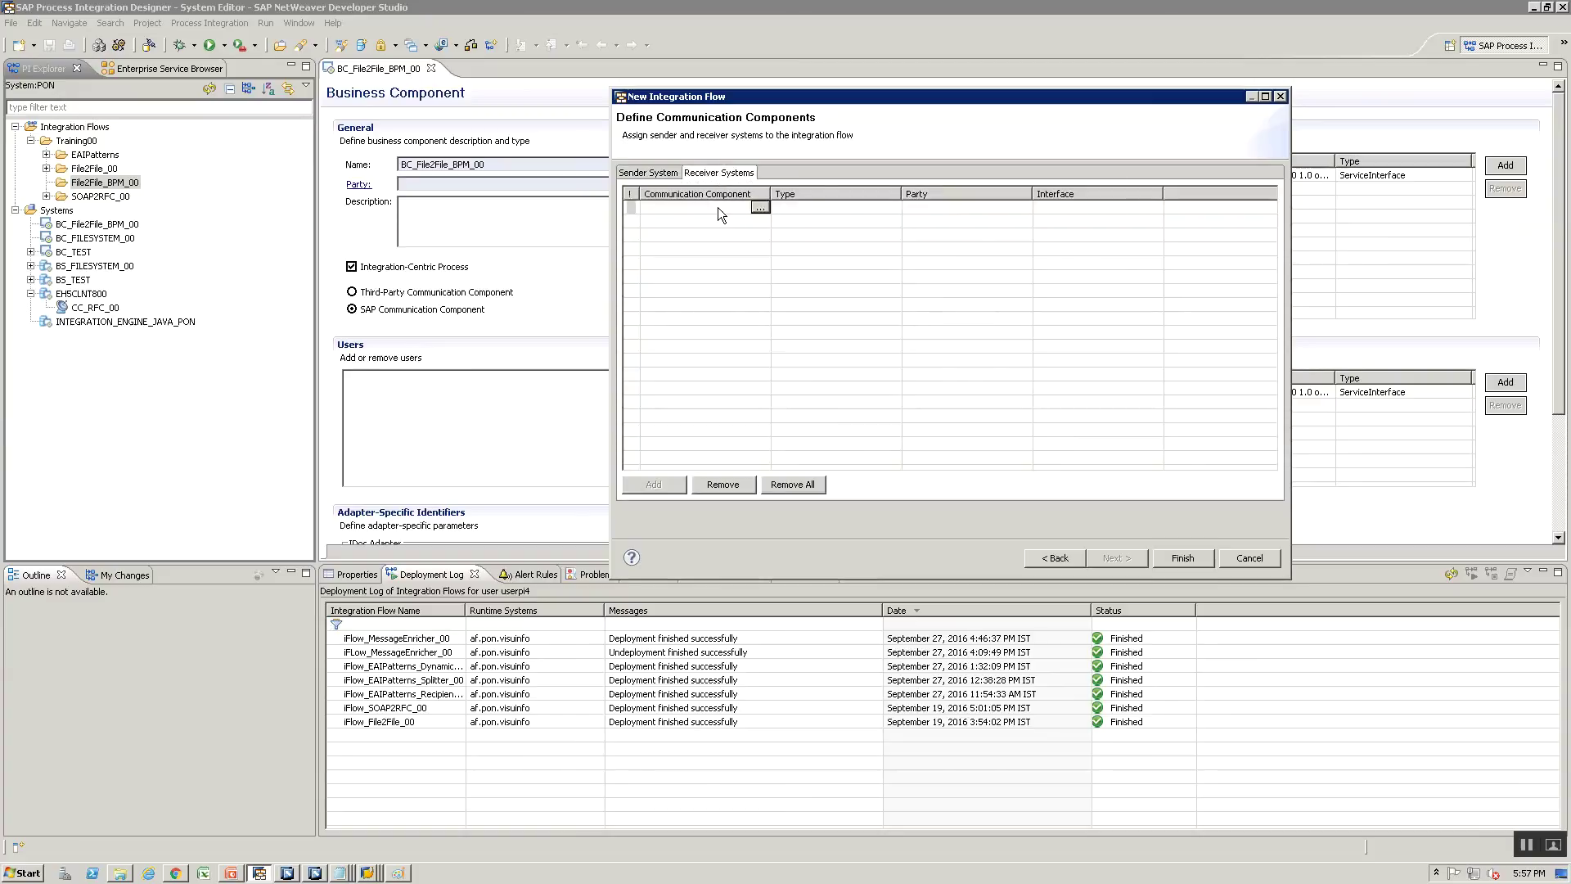
{"action": "left_click", "coordinate": [760, 208]}
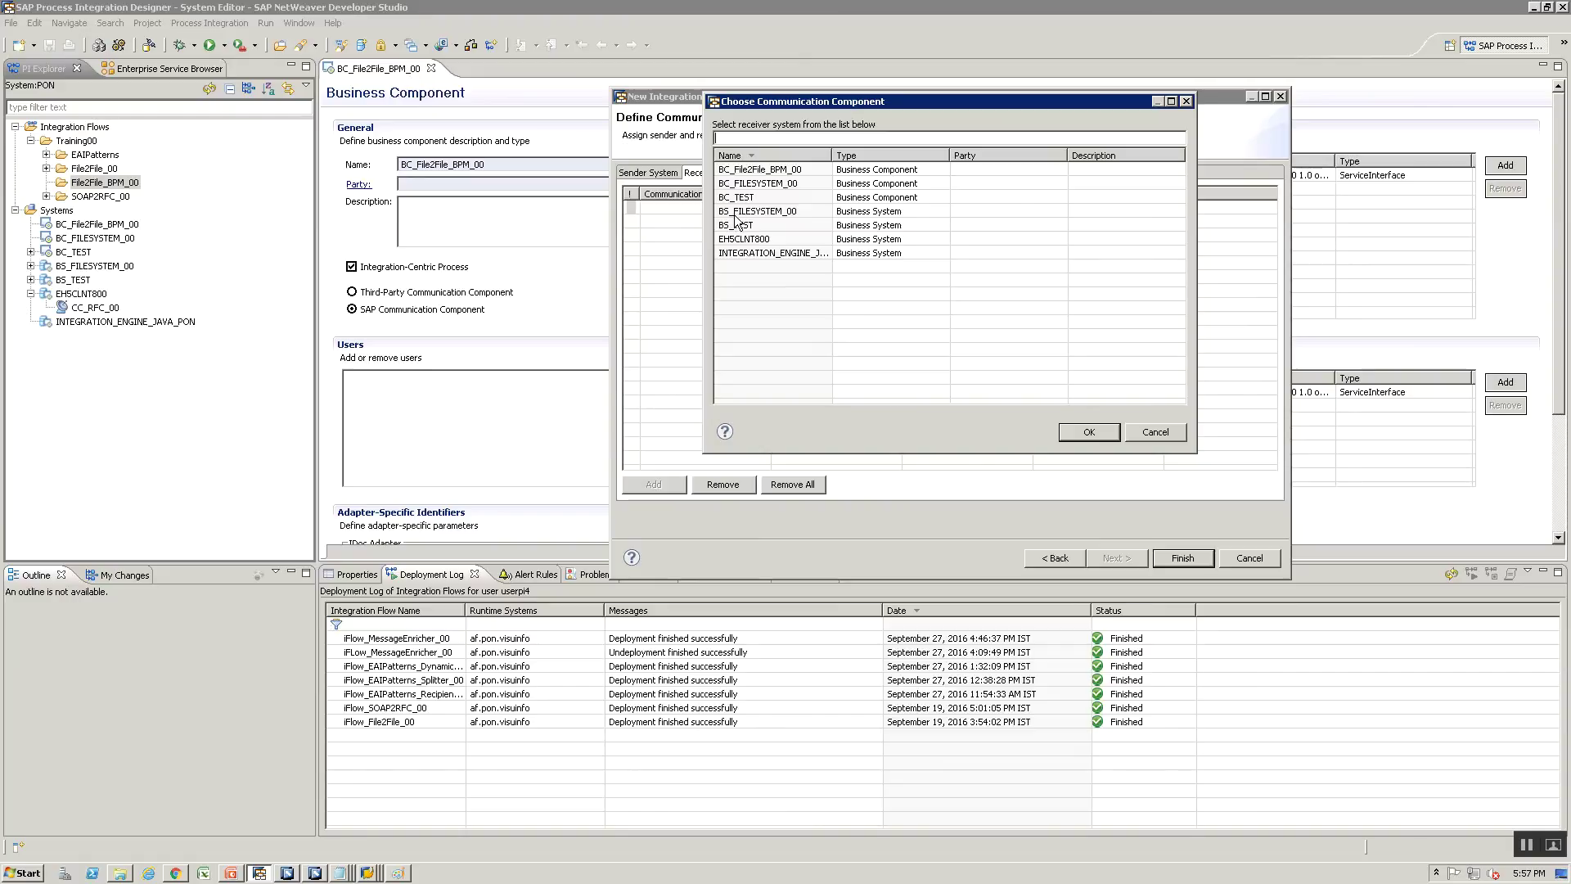
{"action": "left_click", "coordinate": [744, 172]}
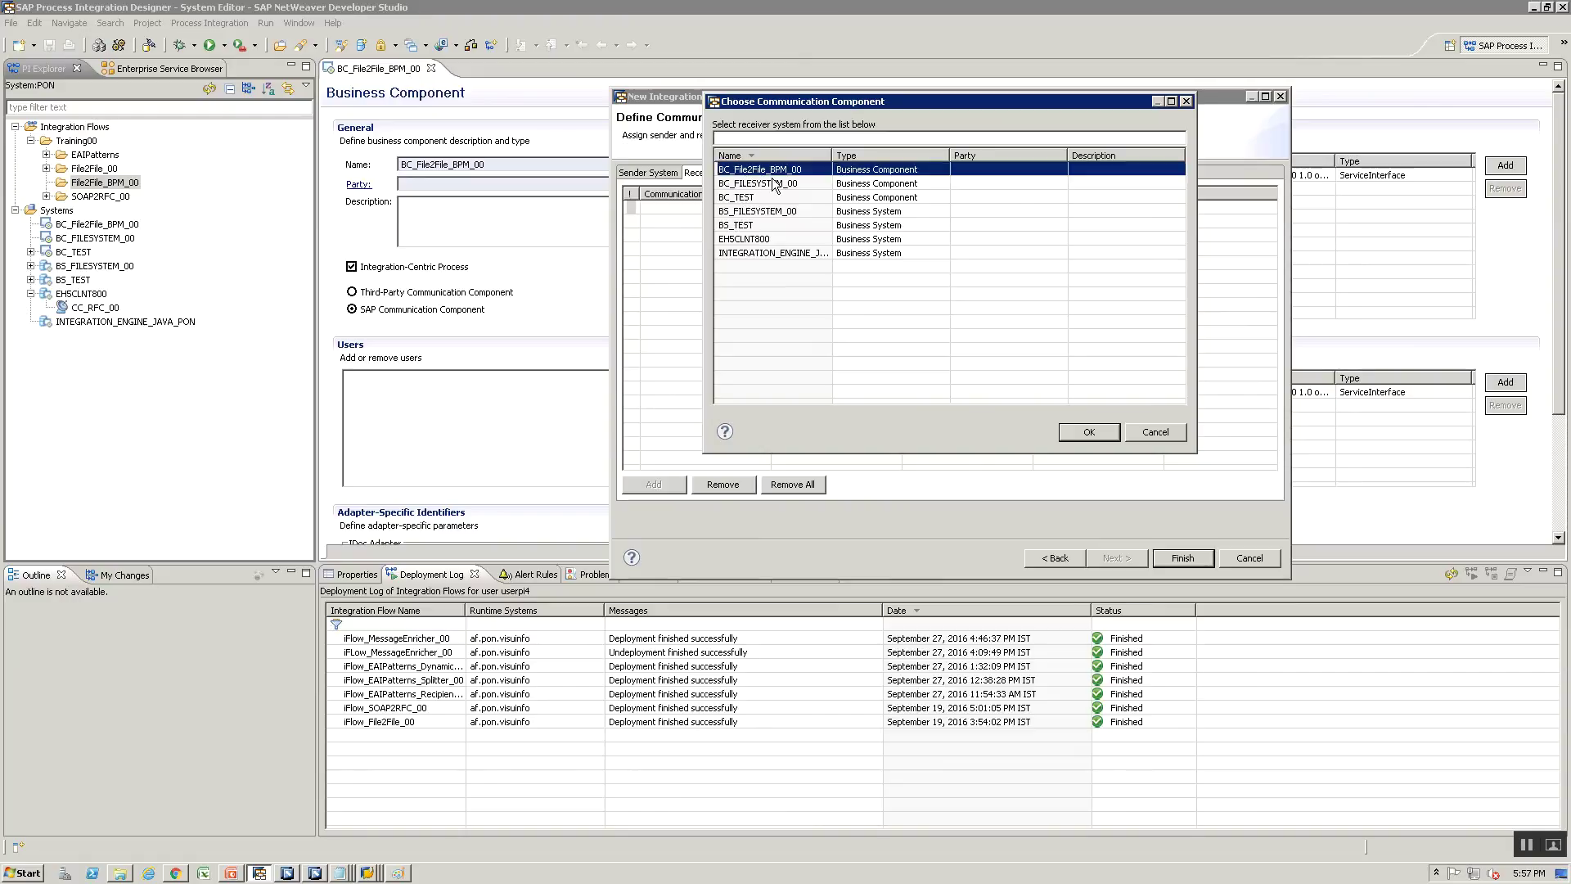
{"action": "left_click", "coordinate": [1091, 431]}
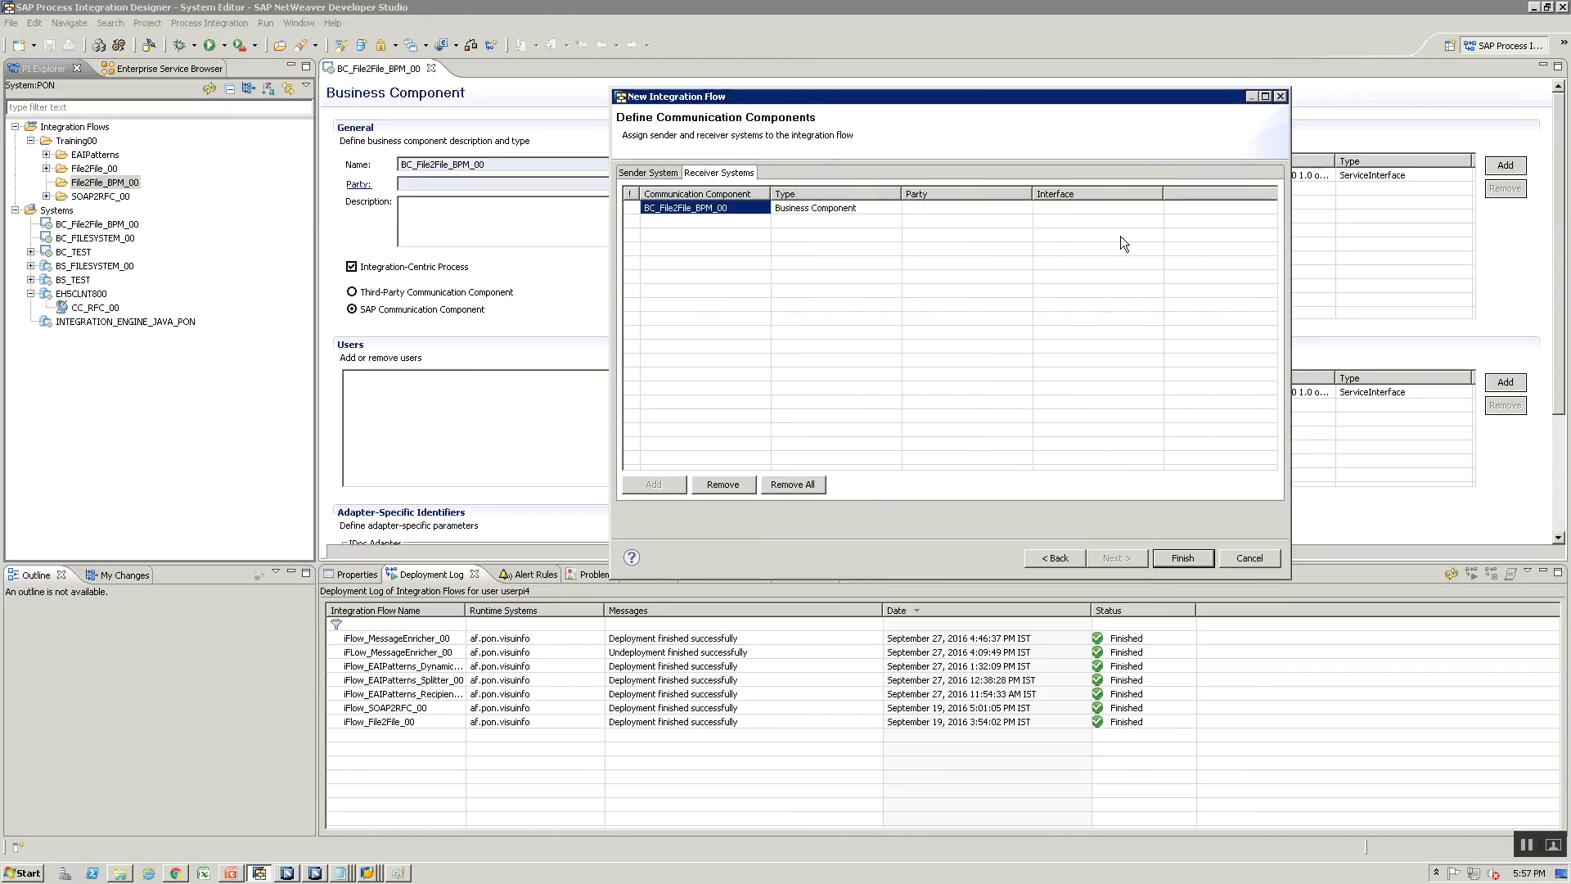
{"action": "left_click", "coordinate": [1108, 209]}
{"action": "left_click", "coordinate": [1151, 210]}
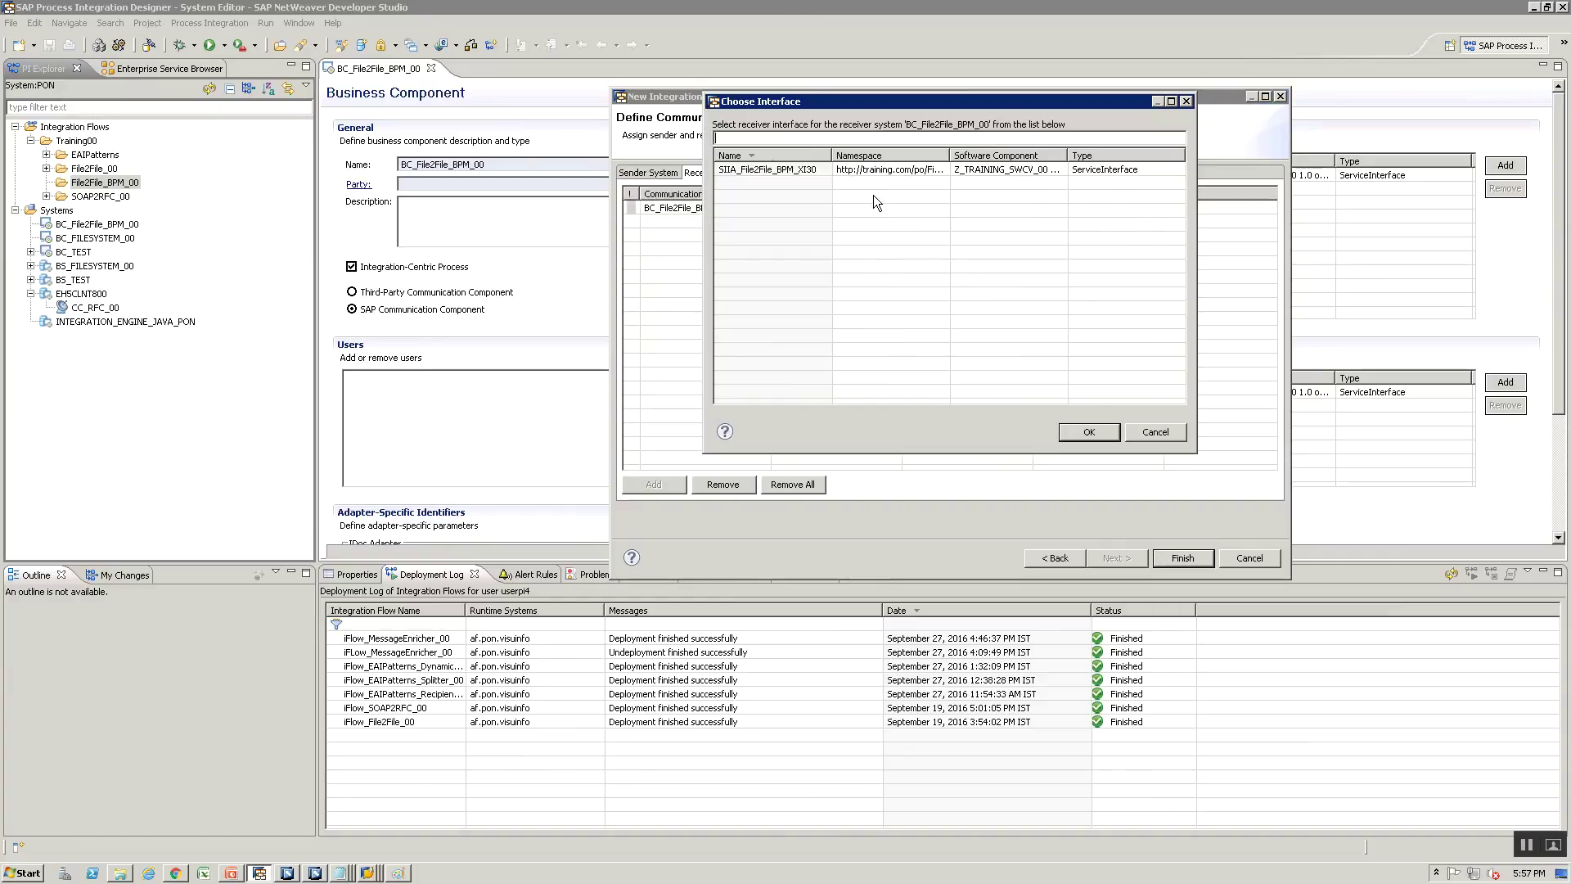
{"action": "left_click", "coordinate": [754, 170]}
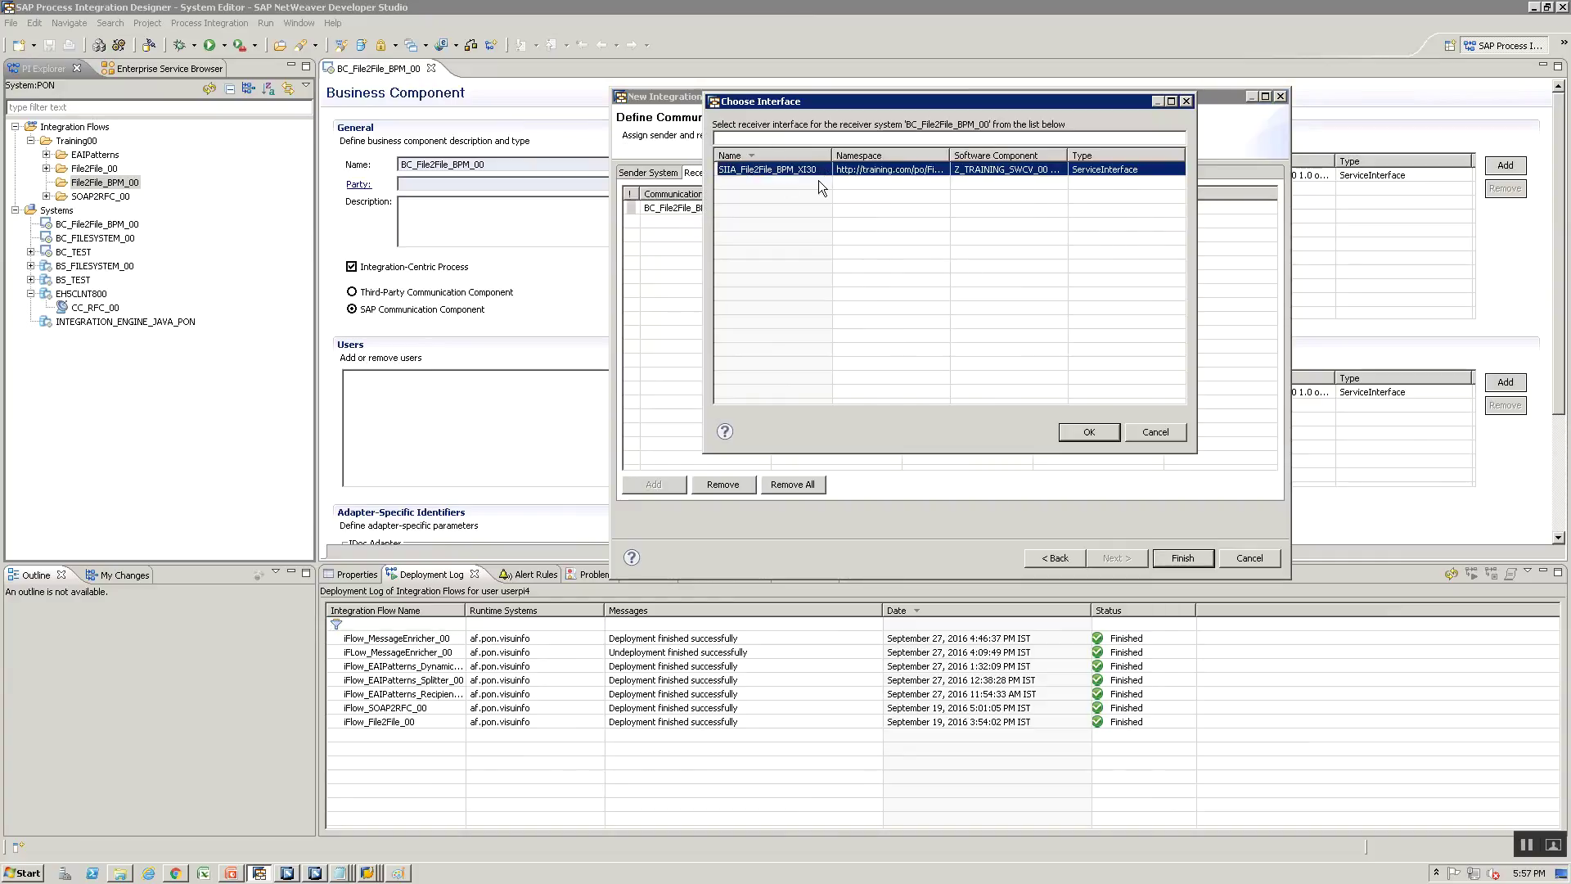
{"action": "left_click", "coordinate": [1094, 429]}
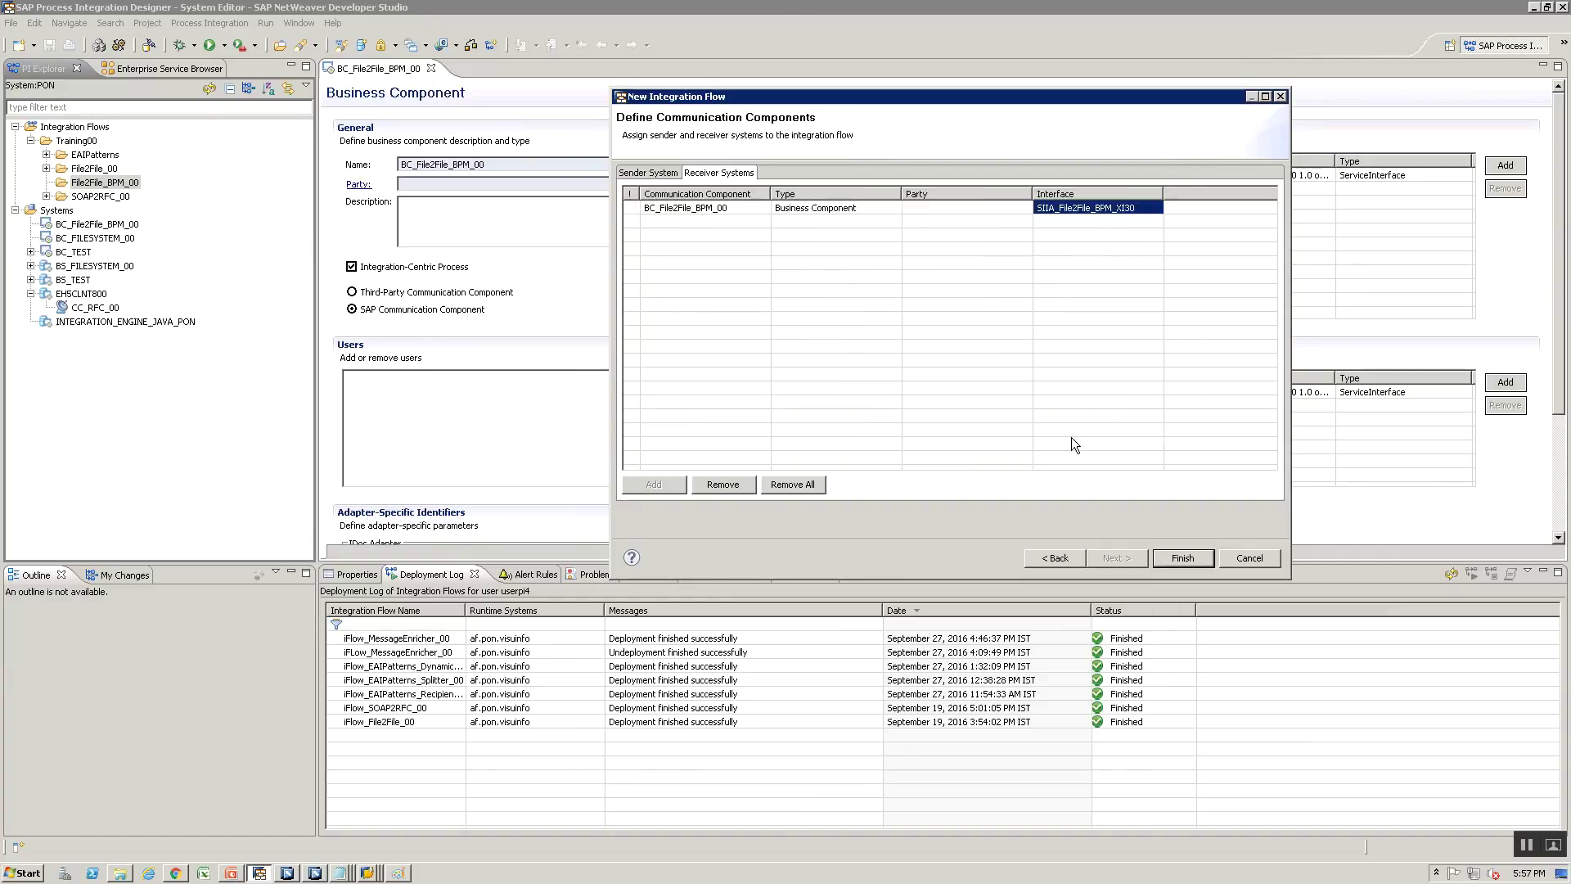
{"action": "left_click", "coordinate": [1182, 555]}
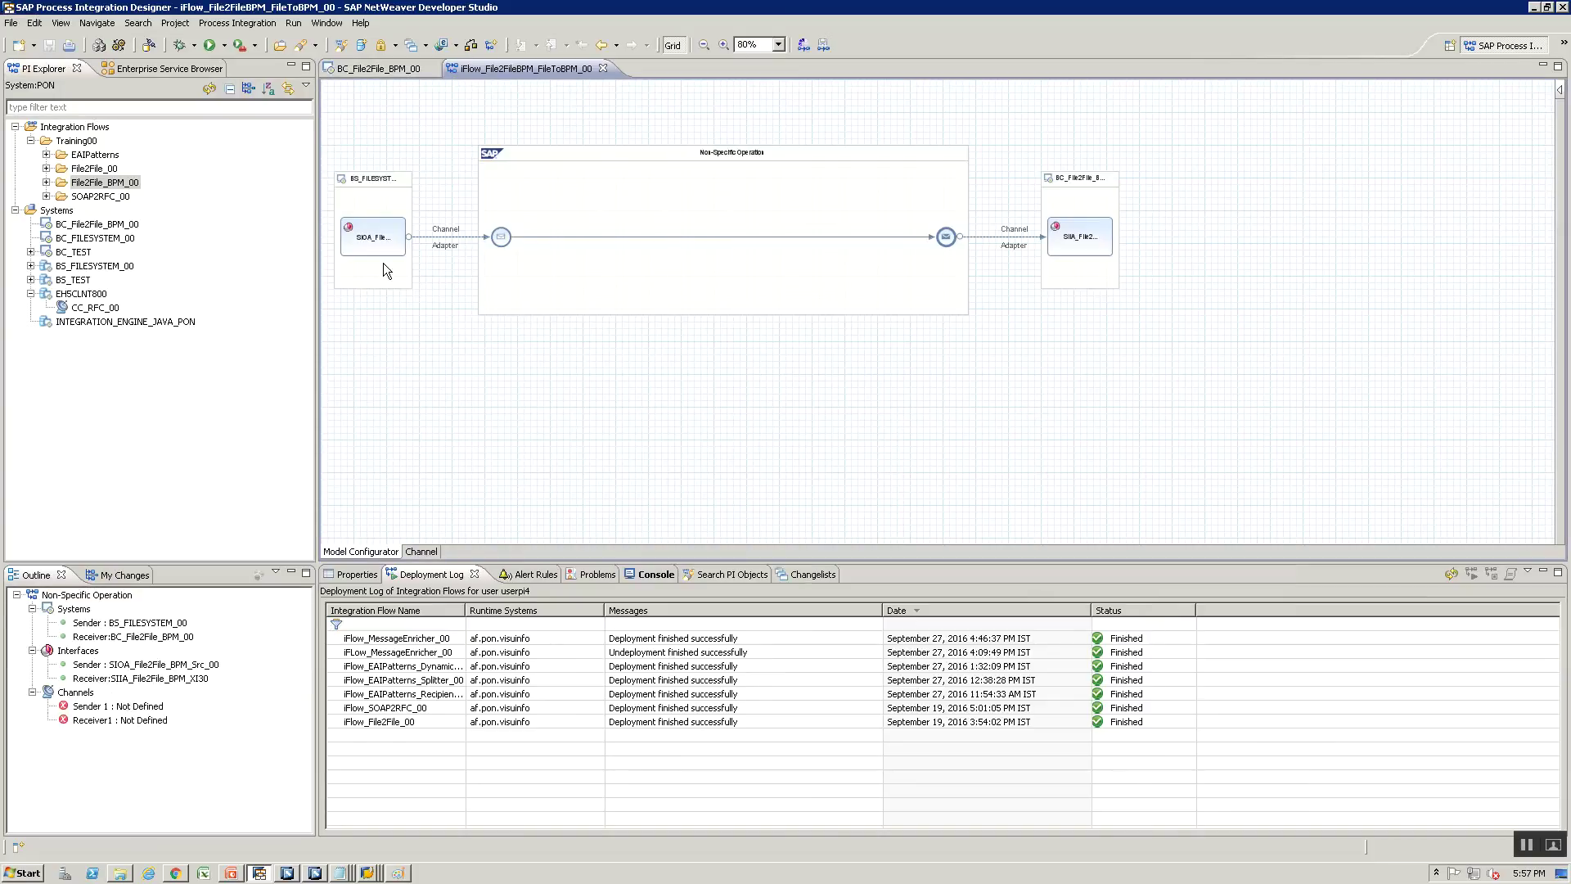
Configure the sender channel as File_Sender using the File adapter
{"action": "right_click", "coordinate": [430, 238]}
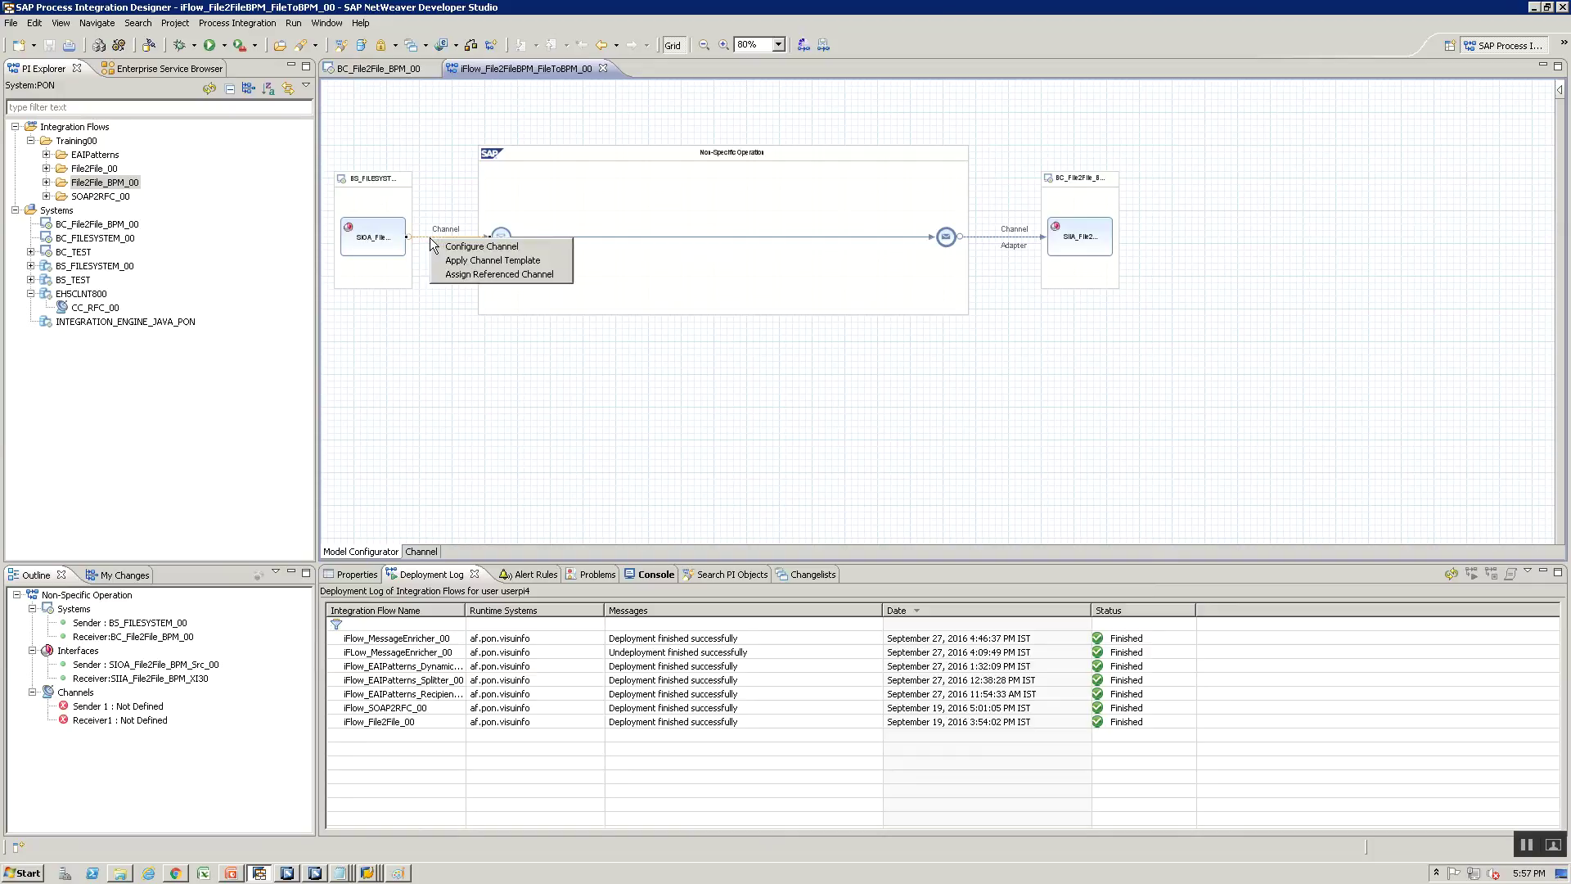
{"action": "left_click", "coordinate": [441, 247]}
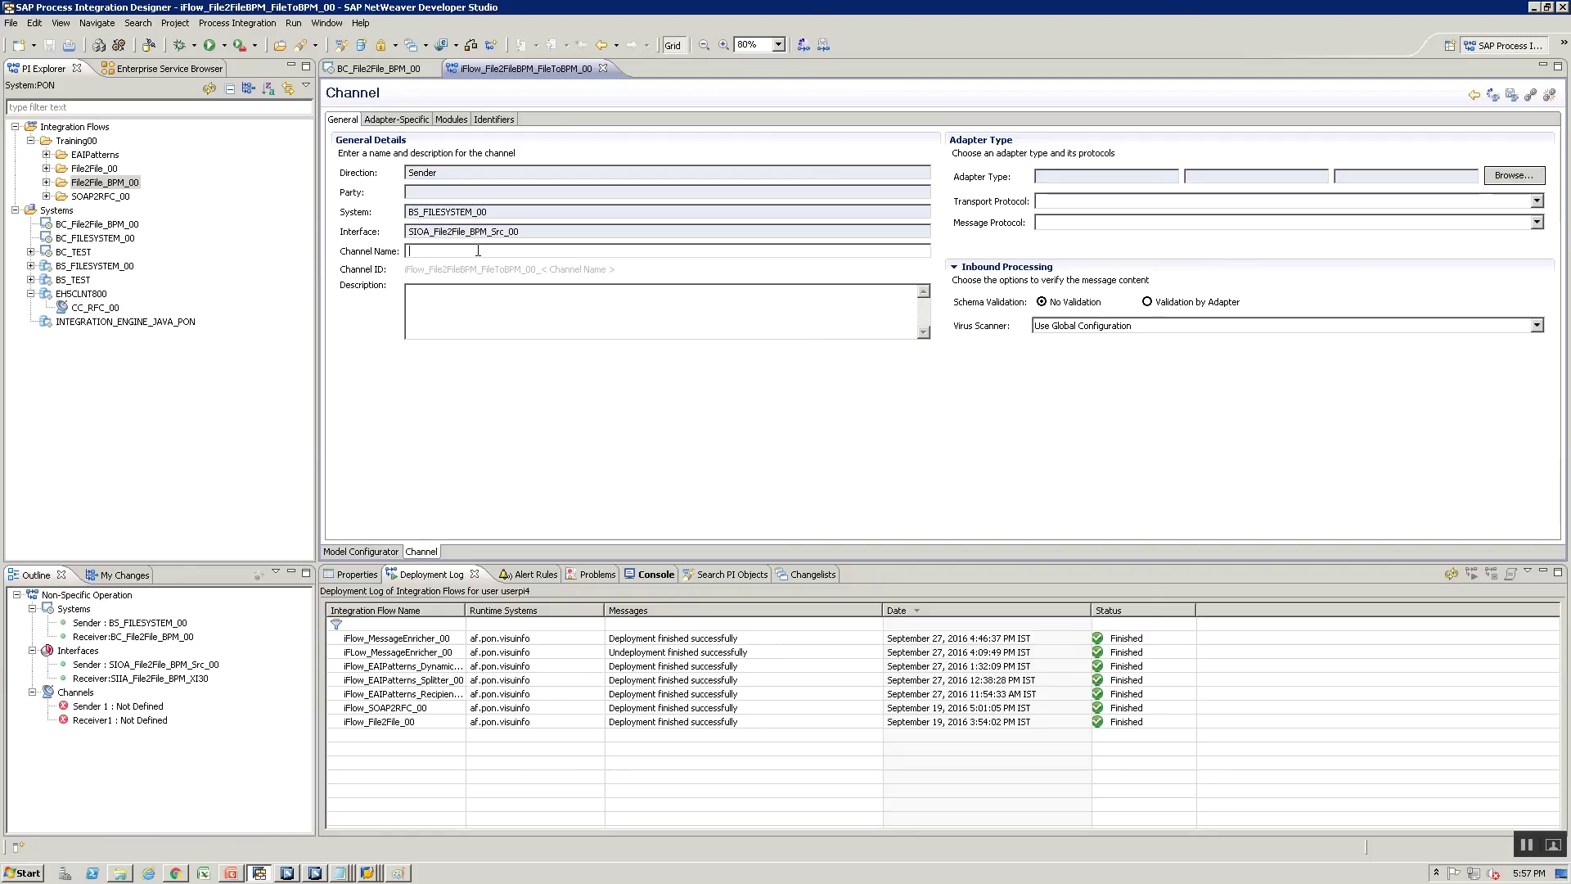
{"action": "type", "text": "File_"}
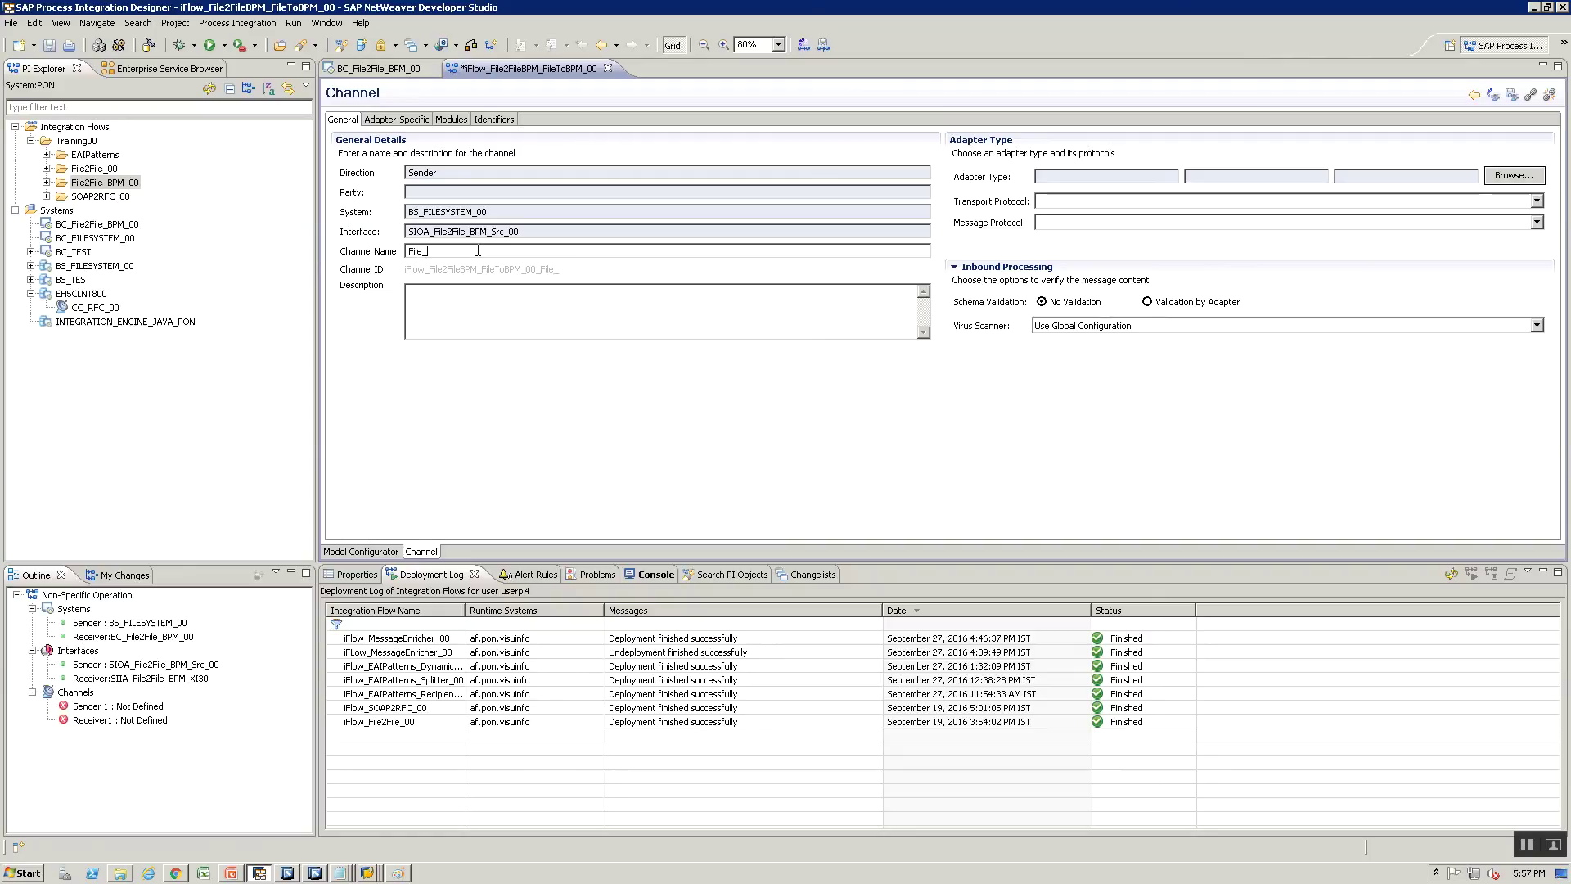
{"action": "type", "text": "Sender"}
{"action": "left_click", "coordinate": [1513, 176]}
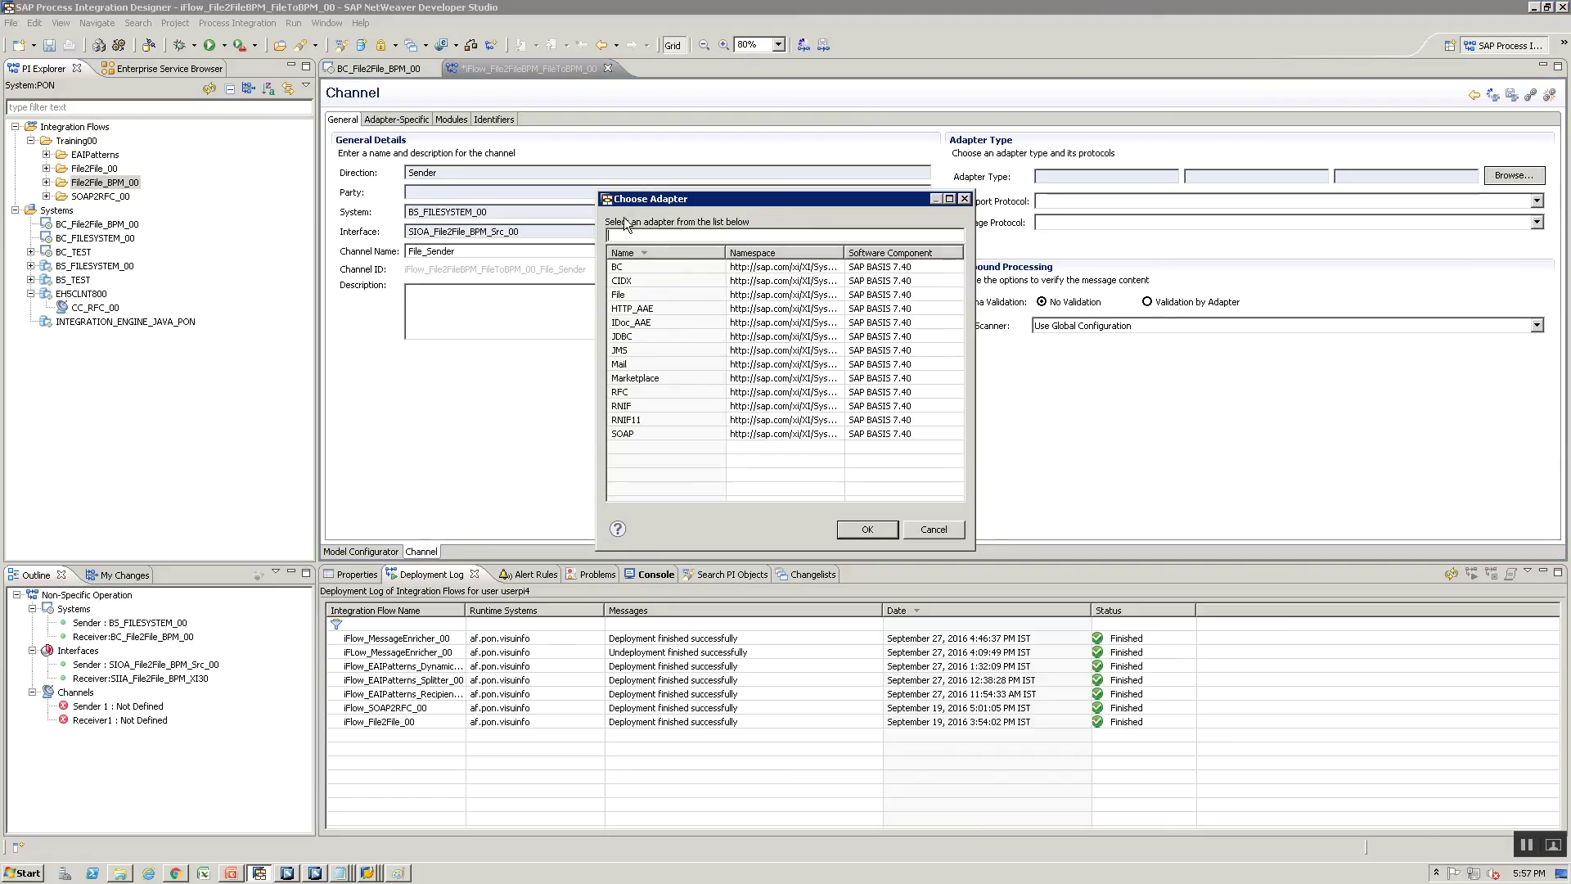
{"action": "left_click", "coordinate": [630, 294]}
{"action": "left_click", "coordinate": [865, 532]}
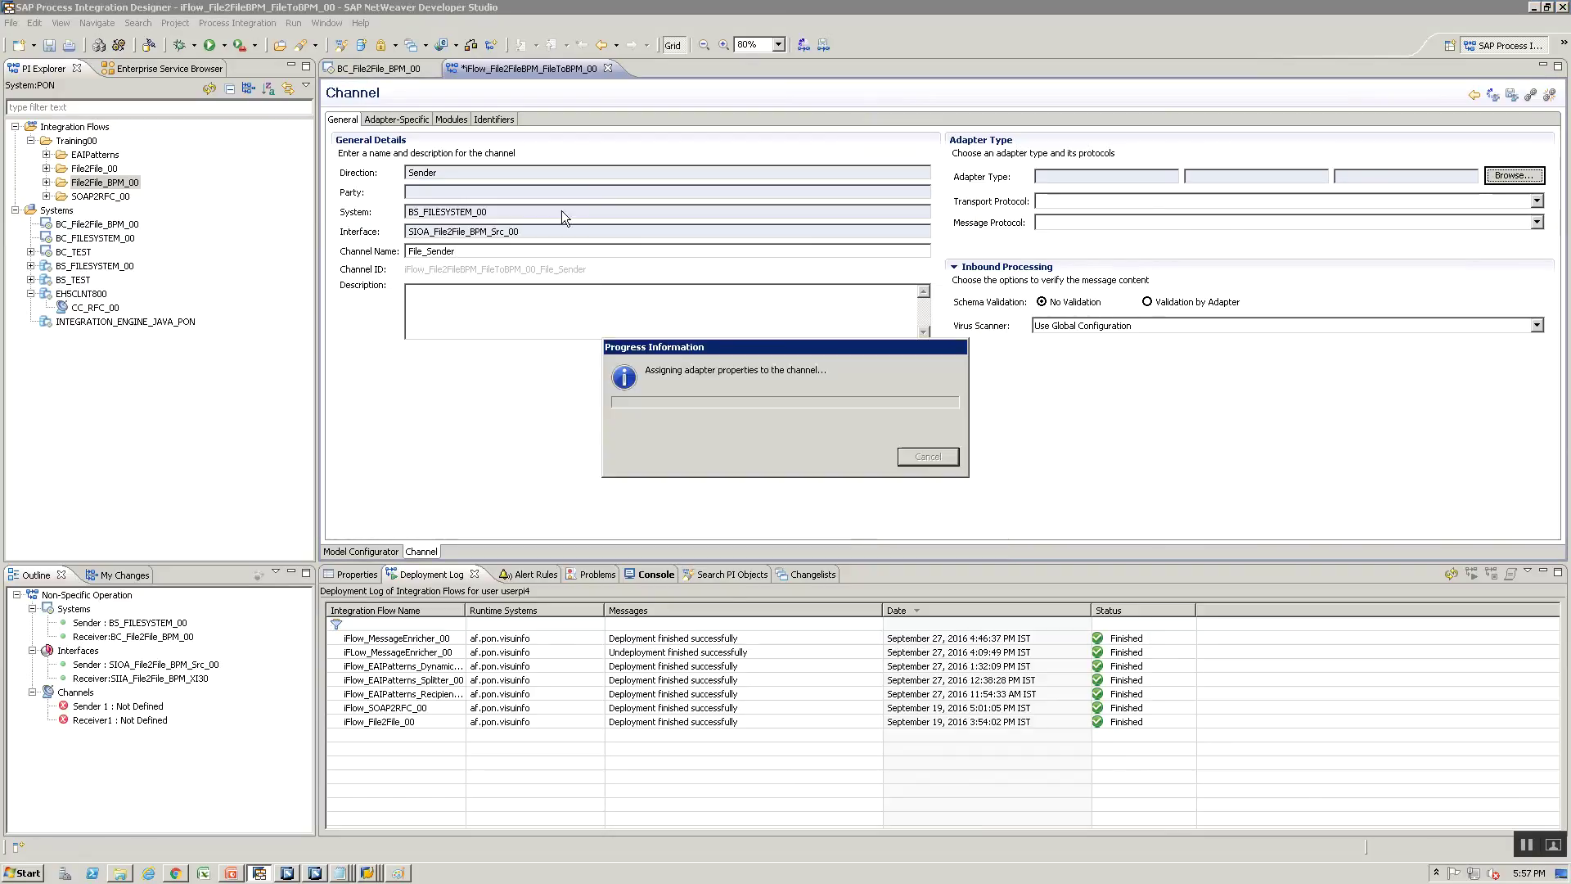
{"action": "left_click", "coordinate": [826, 445]}
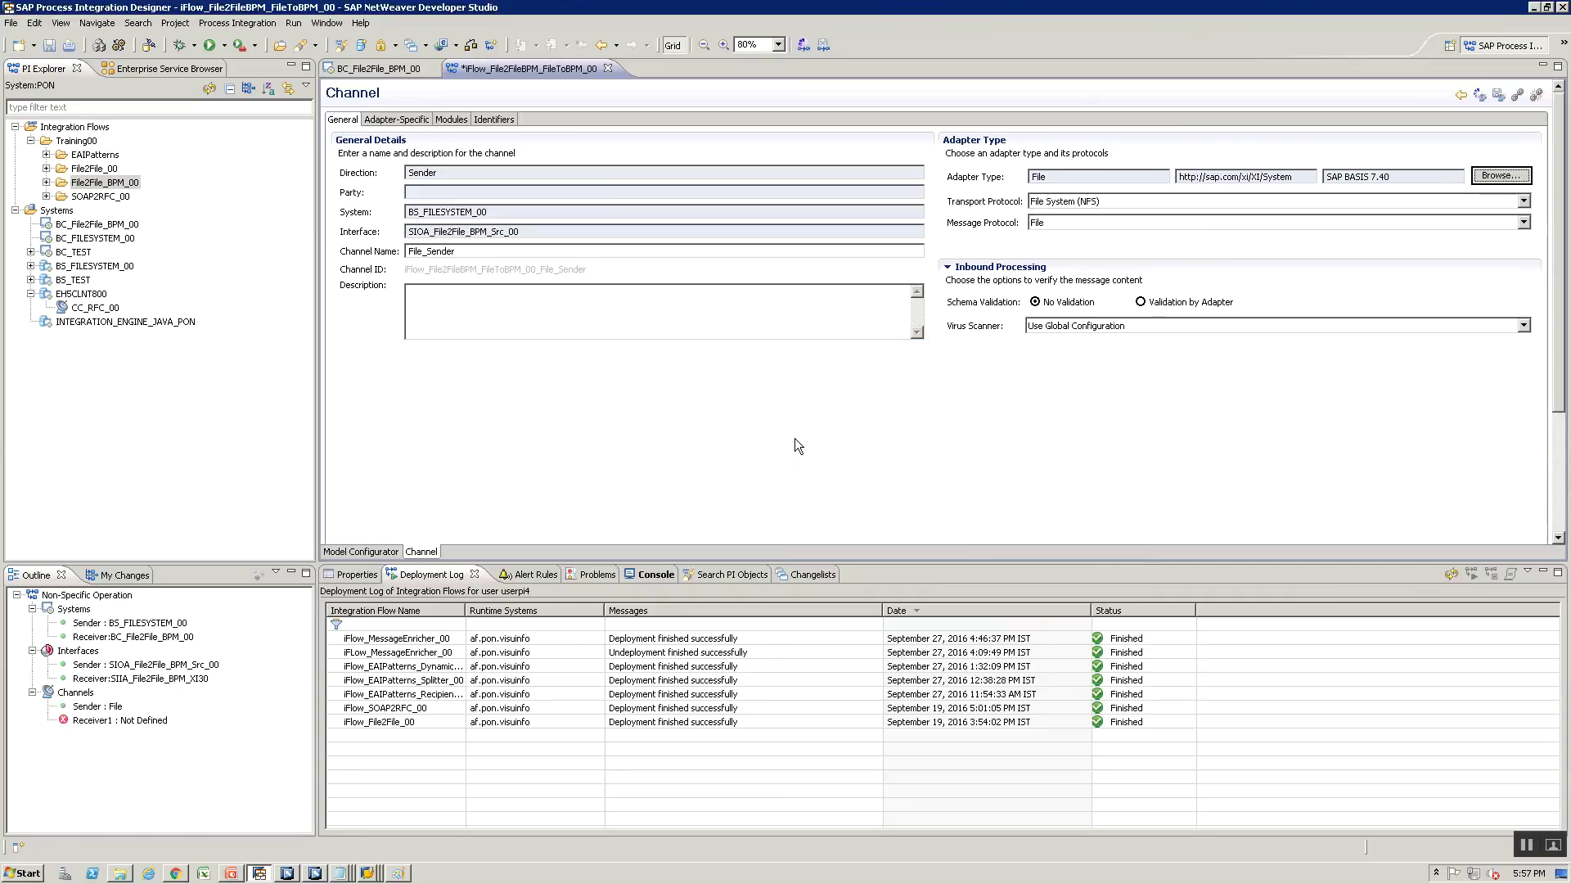
Paste the source directory path from the notes and set the file name to PO_File2FileBPM.xml
{"action": "left_click", "coordinate": [381, 120]}
{"action": "key", "text": "alt+Tab"}
{"action": "key", "text": "alt+Tab"}
{"action": "key", "text": "alt+Tab"}
{"action": "key", "text": "alt+Tab"}
{"action": "key", "text": "alt+Tab"}
{"action": "key", "text": "alt+Tab"}
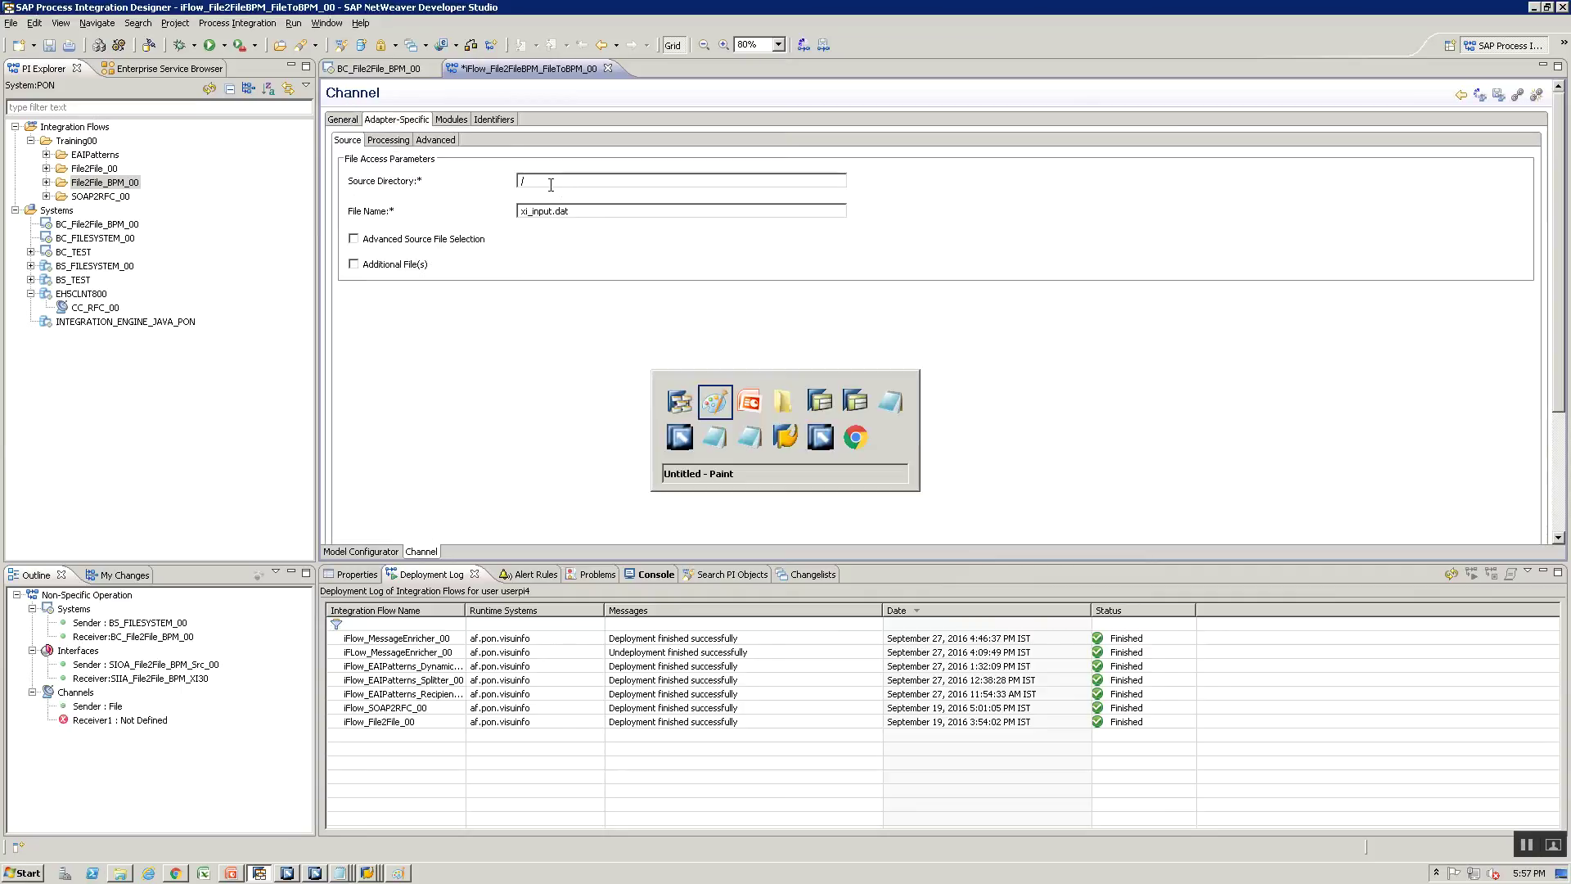
{"action": "key", "text": "alt+Tab"}
{"action": "key", "text": "alt+Tab"}
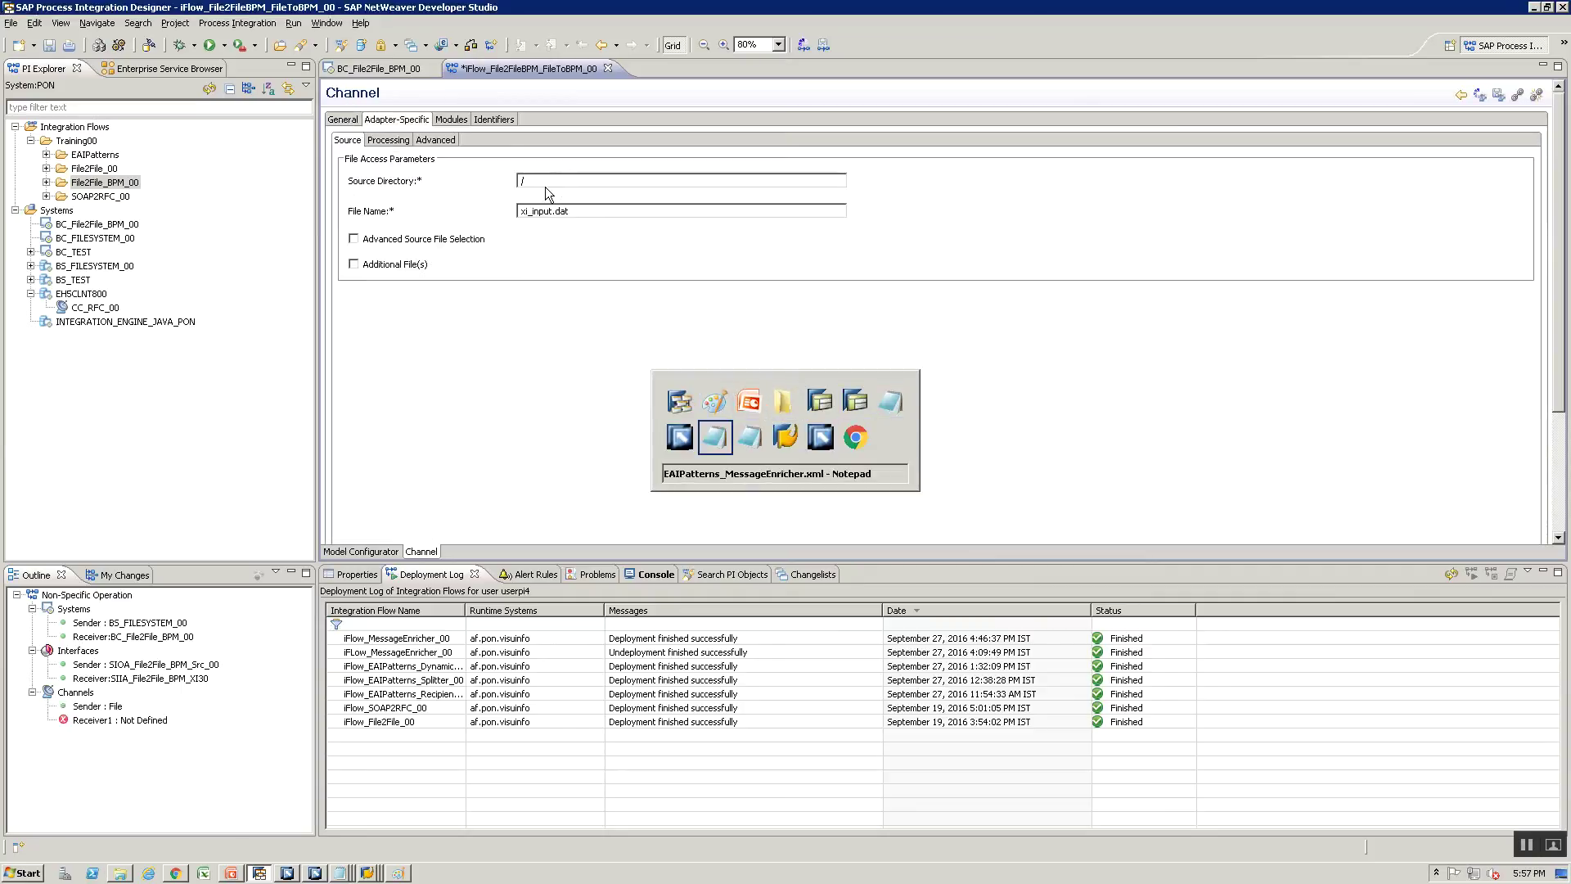
{"action": "key", "text": "alt+Tab"}
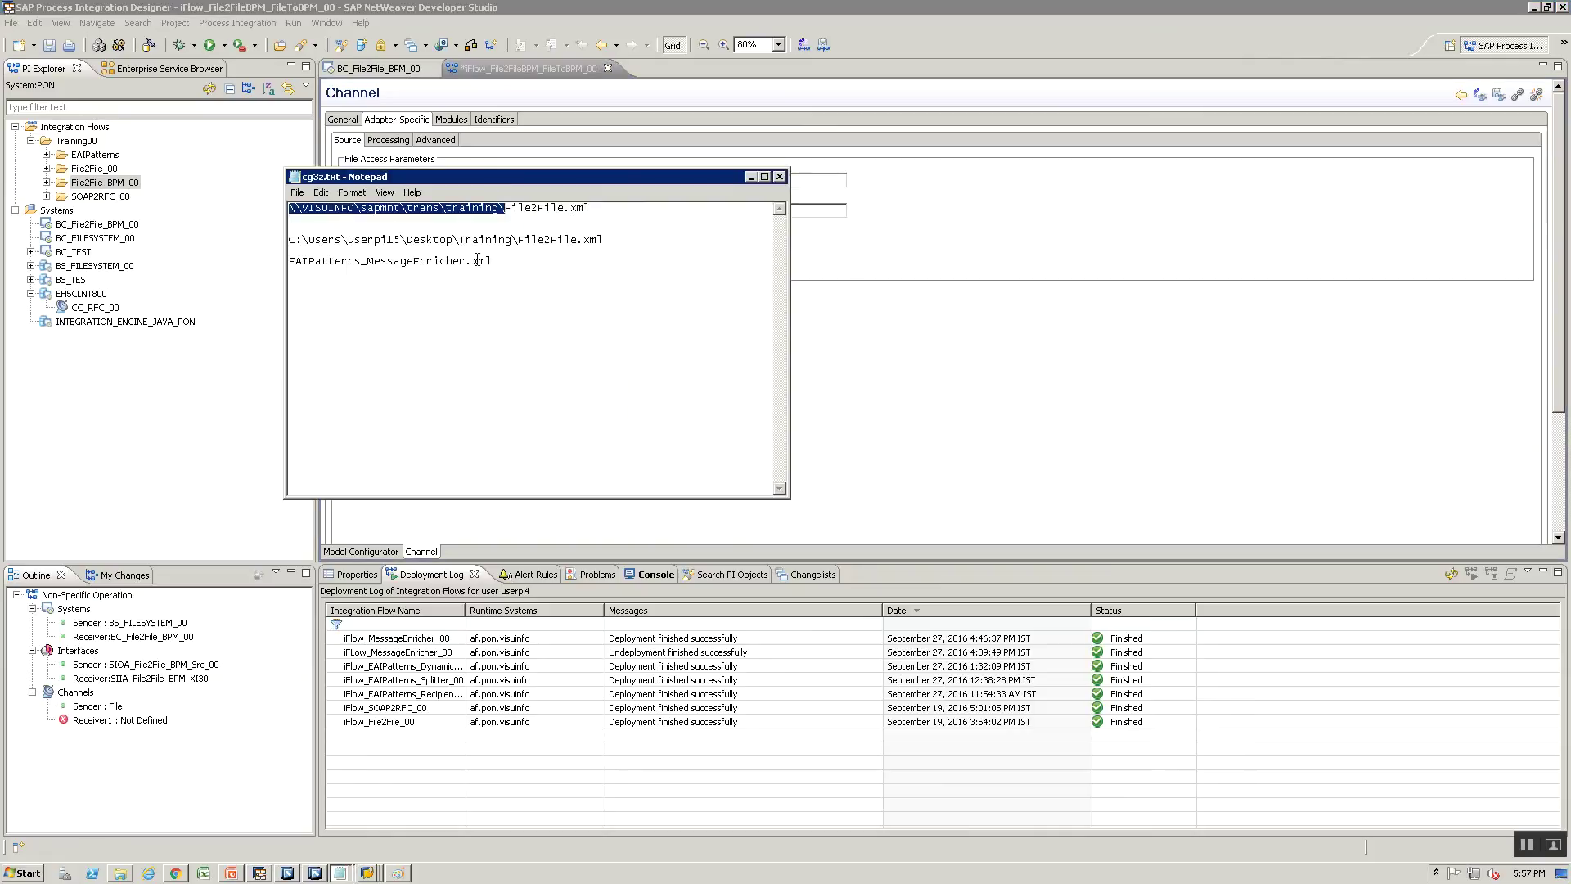
{"action": "key", "text": "alt+Tab"}
{"action": "type", "text": "\\\\VISUINFO\\sapmnt\\trans\\training\\"}
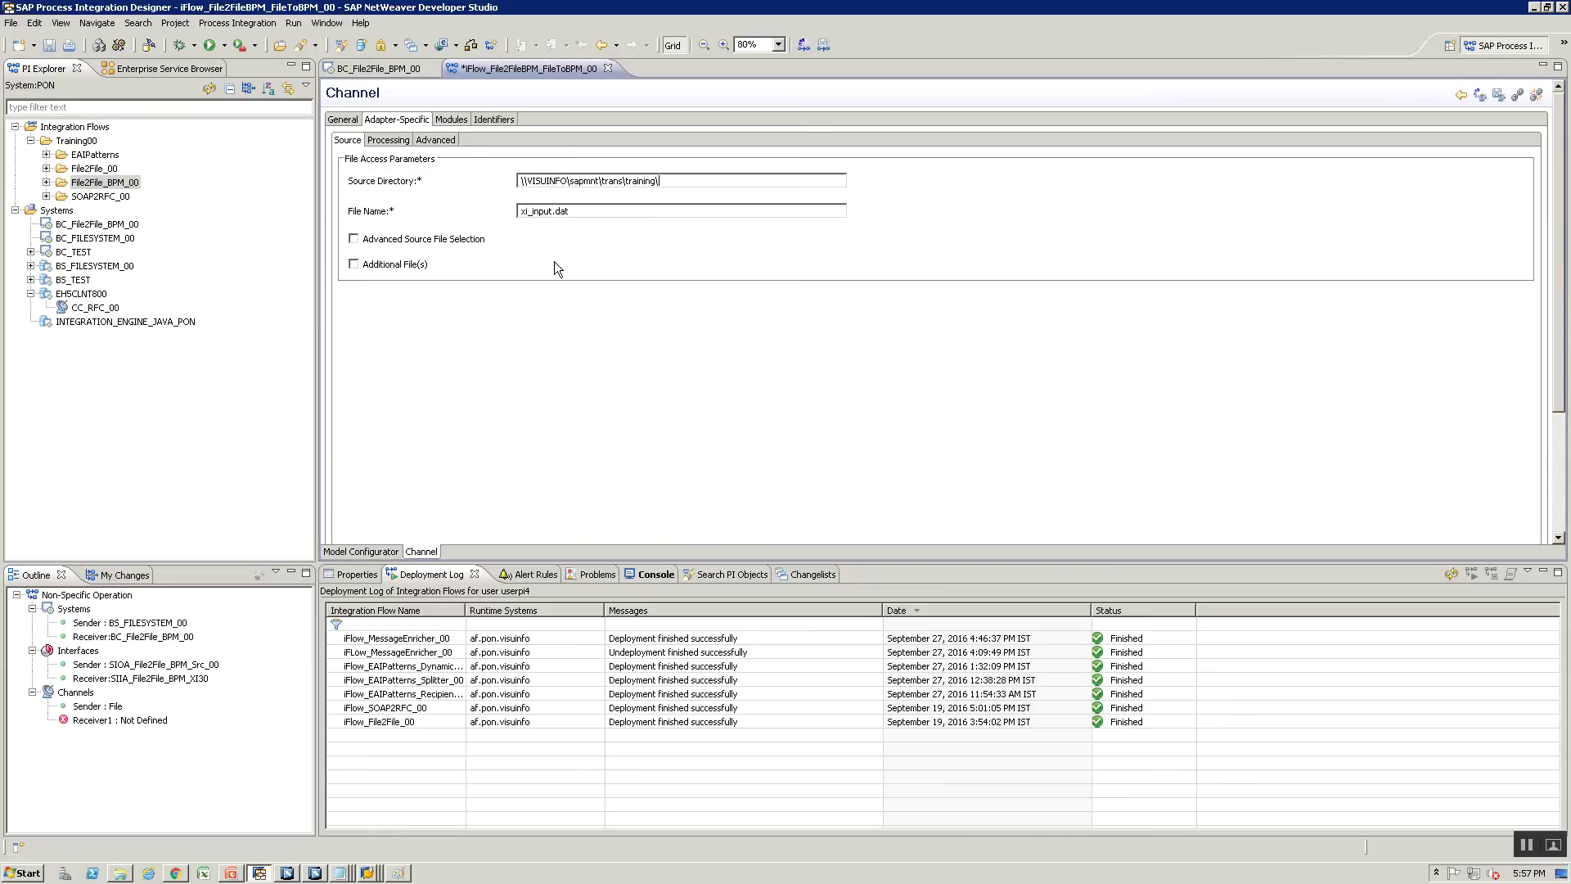
{"action": "key", "text": "ctrl+a"}
{"action": "key", "text": "BackSpace"}
{"action": "type", "text": "File"}
{"action": "left_click", "coordinate": [521, 210]}
{"action": "type", "text": "PO_File2FileBPM.xml"}
Record the file name PO_File2FileBPM.xml in the notes window
{"action": "key", "text": "ctrl+a"}
{"action": "key", "text": "ctrl+c"}
{"action": "key", "text": "alt+Tab"}
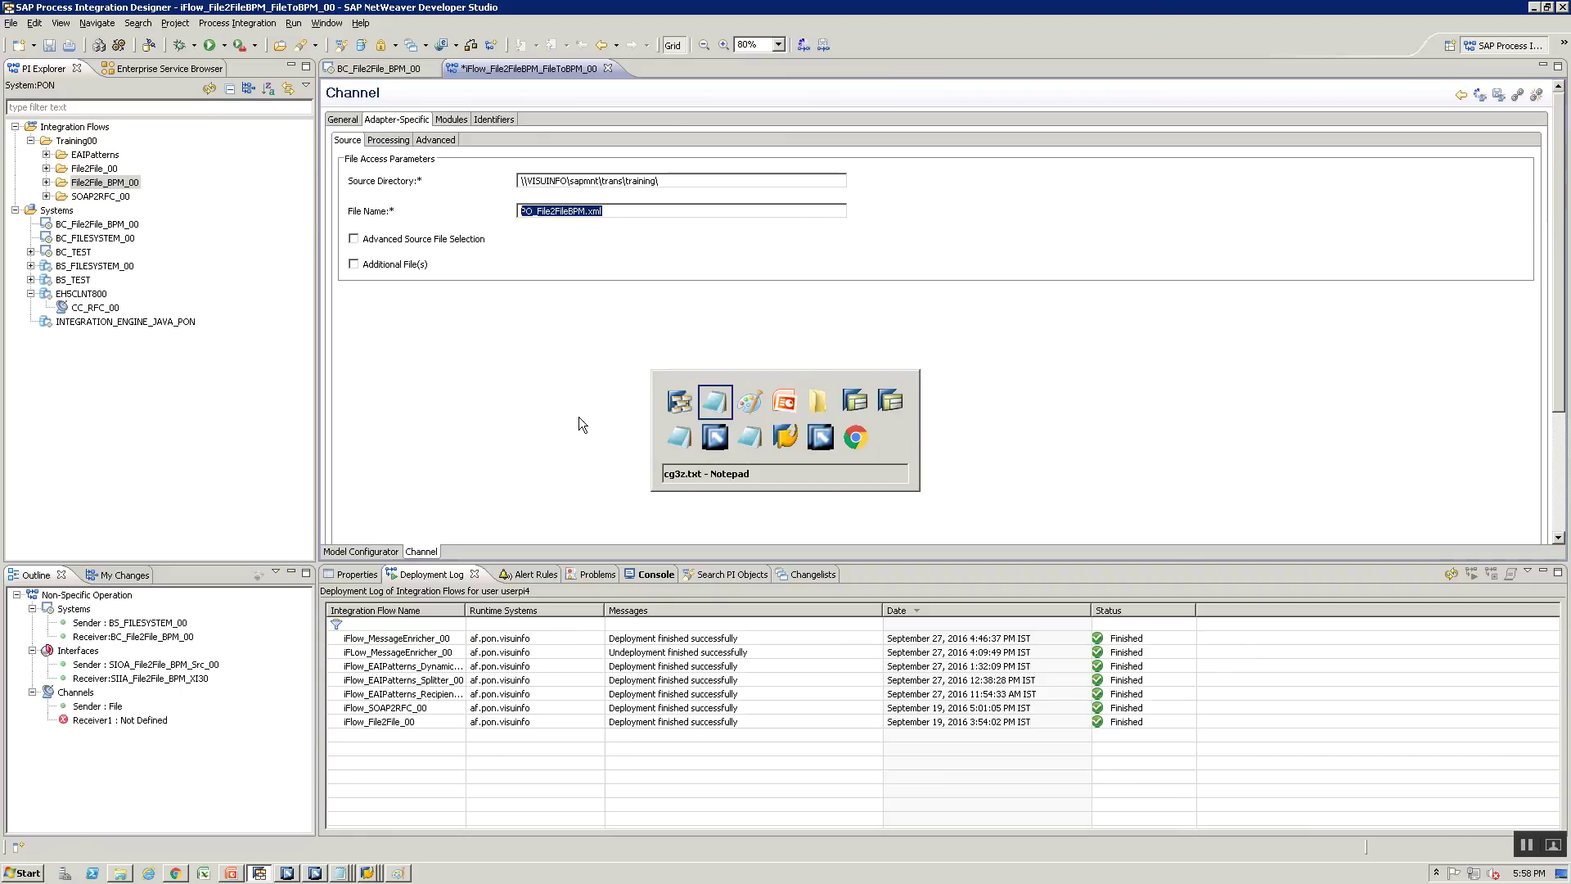
{"action": "left_click", "coordinate": [574, 274]}
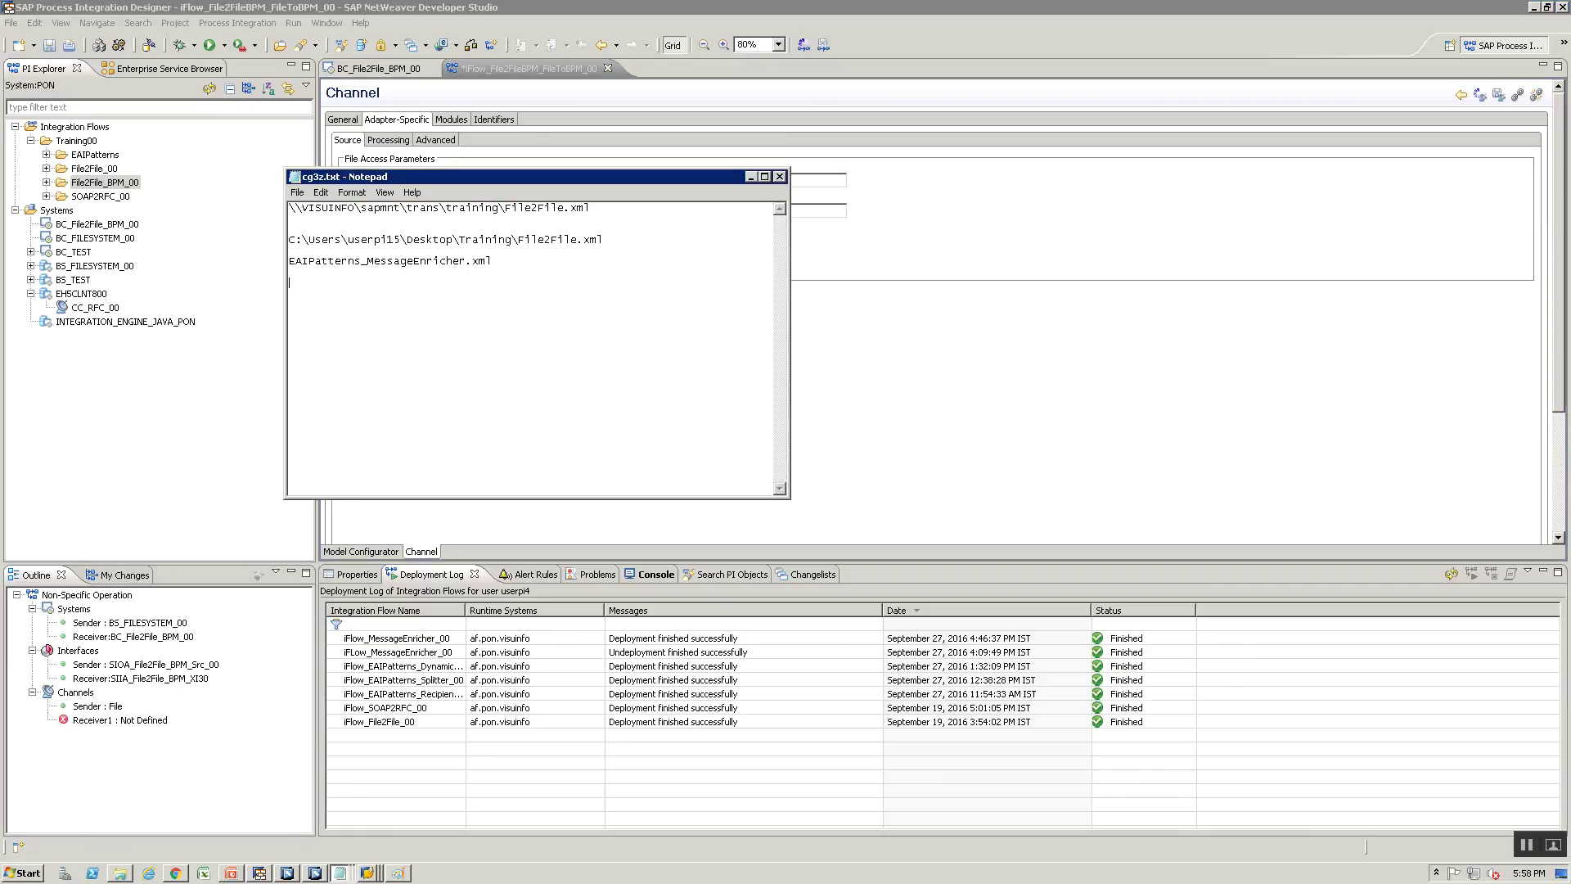
{"action": "key", "text": "ctrl+v"}
{"action": "key", "text": "alt+Tab"}
Set processing mode to Delete, enable all adapter-specific file attributes, and save the iFlow
{"action": "left_click", "coordinate": [389, 140]}
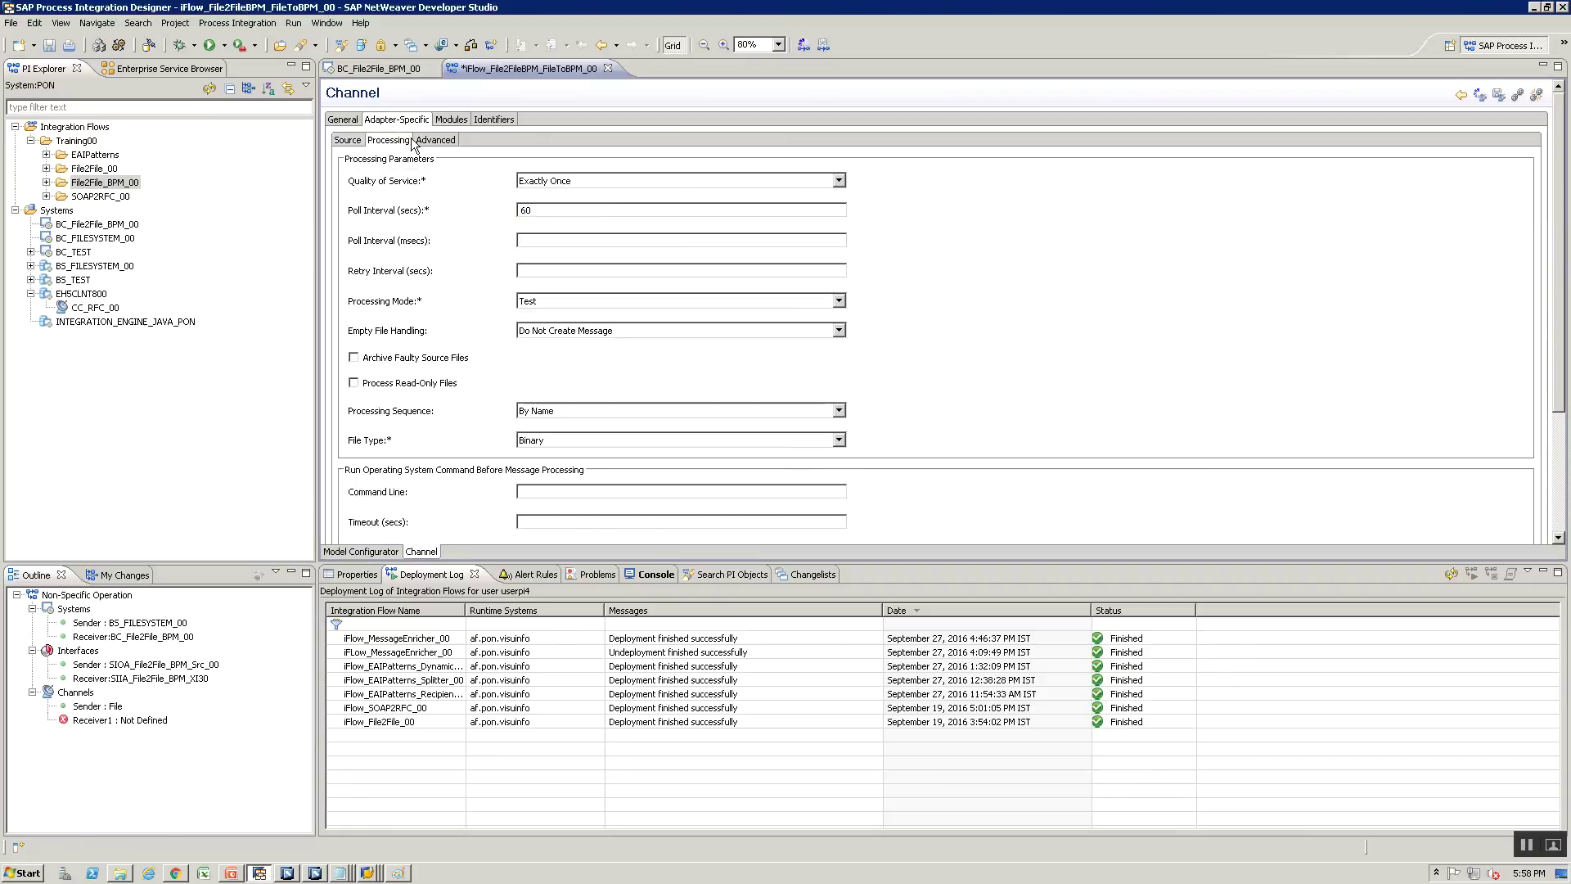
{"action": "left_click", "coordinate": [562, 301]}
{"action": "left_click", "coordinate": [568, 334]}
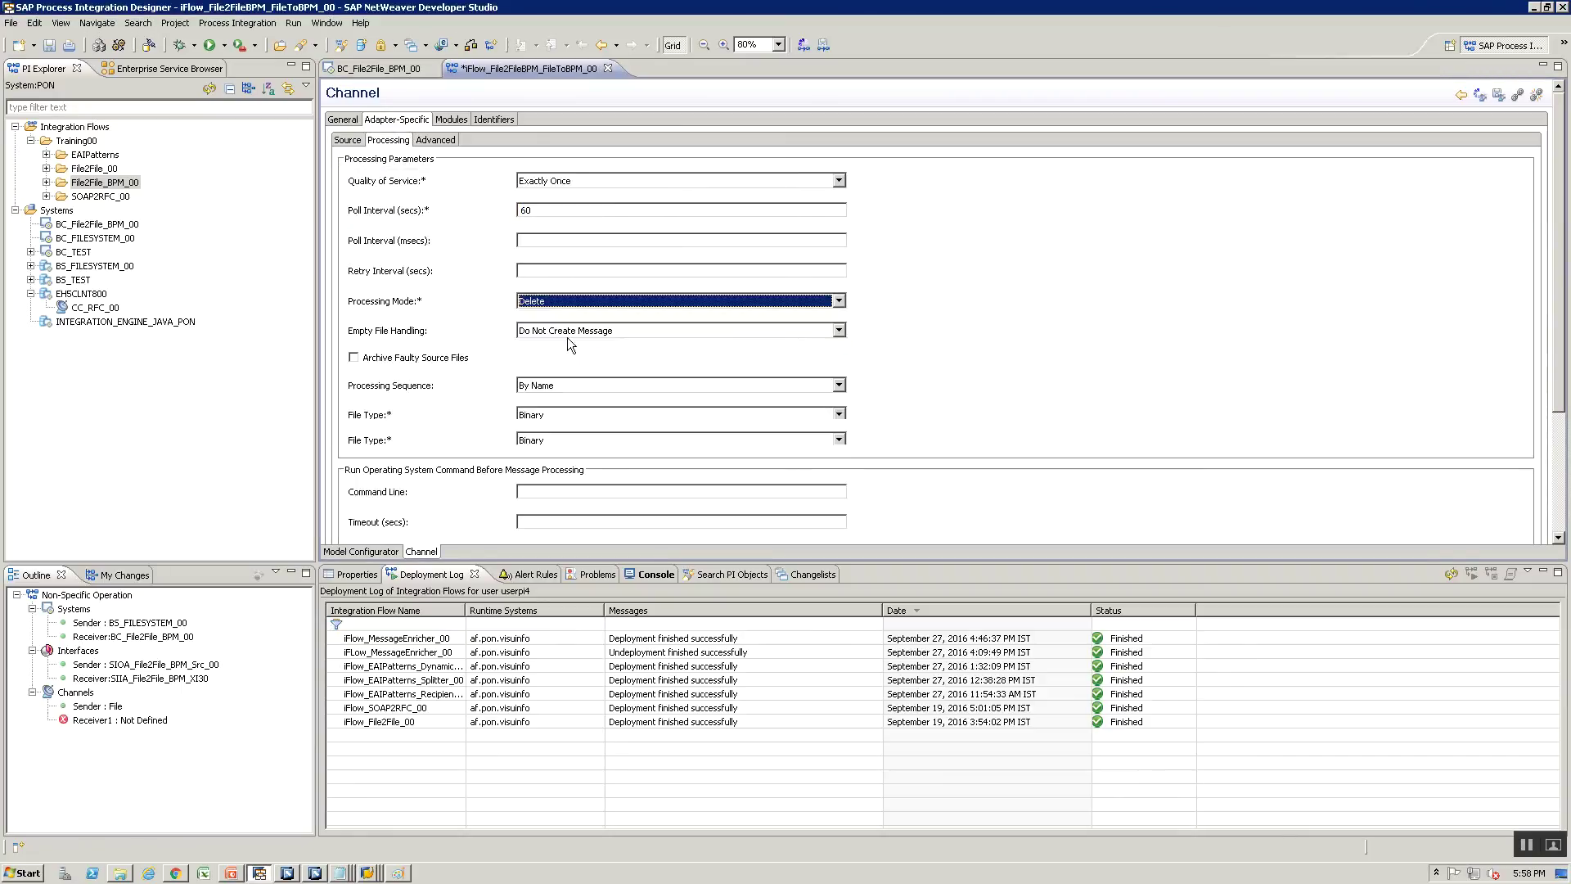
{"action": "left_click", "coordinate": [440, 140]}
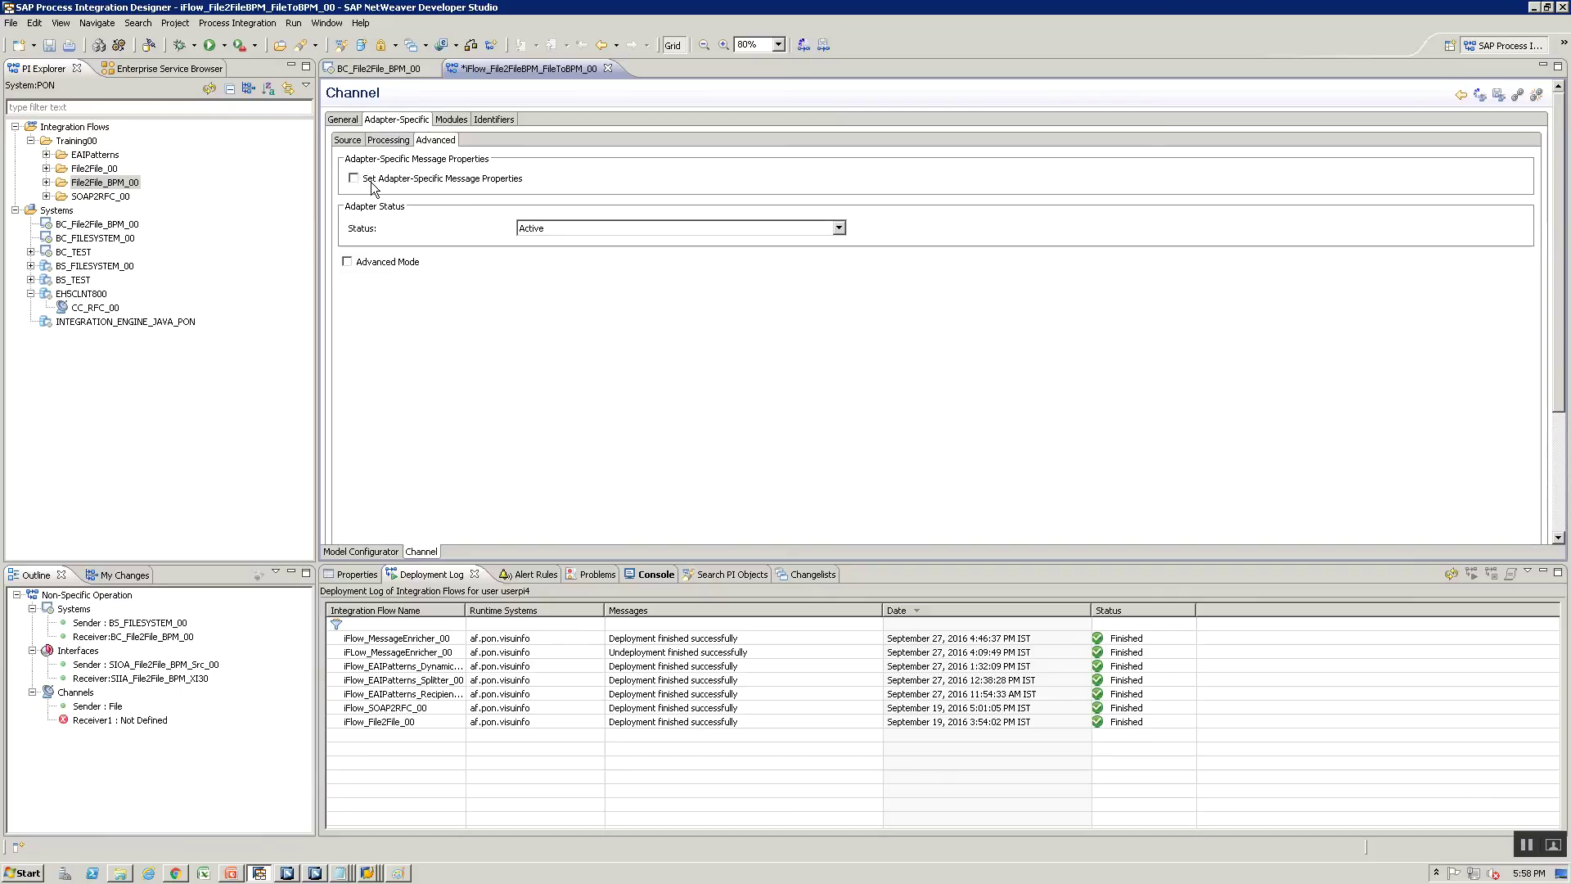
{"action": "left_click", "coordinate": [371, 180]}
{"action": "left_click", "coordinate": [370, 233]}
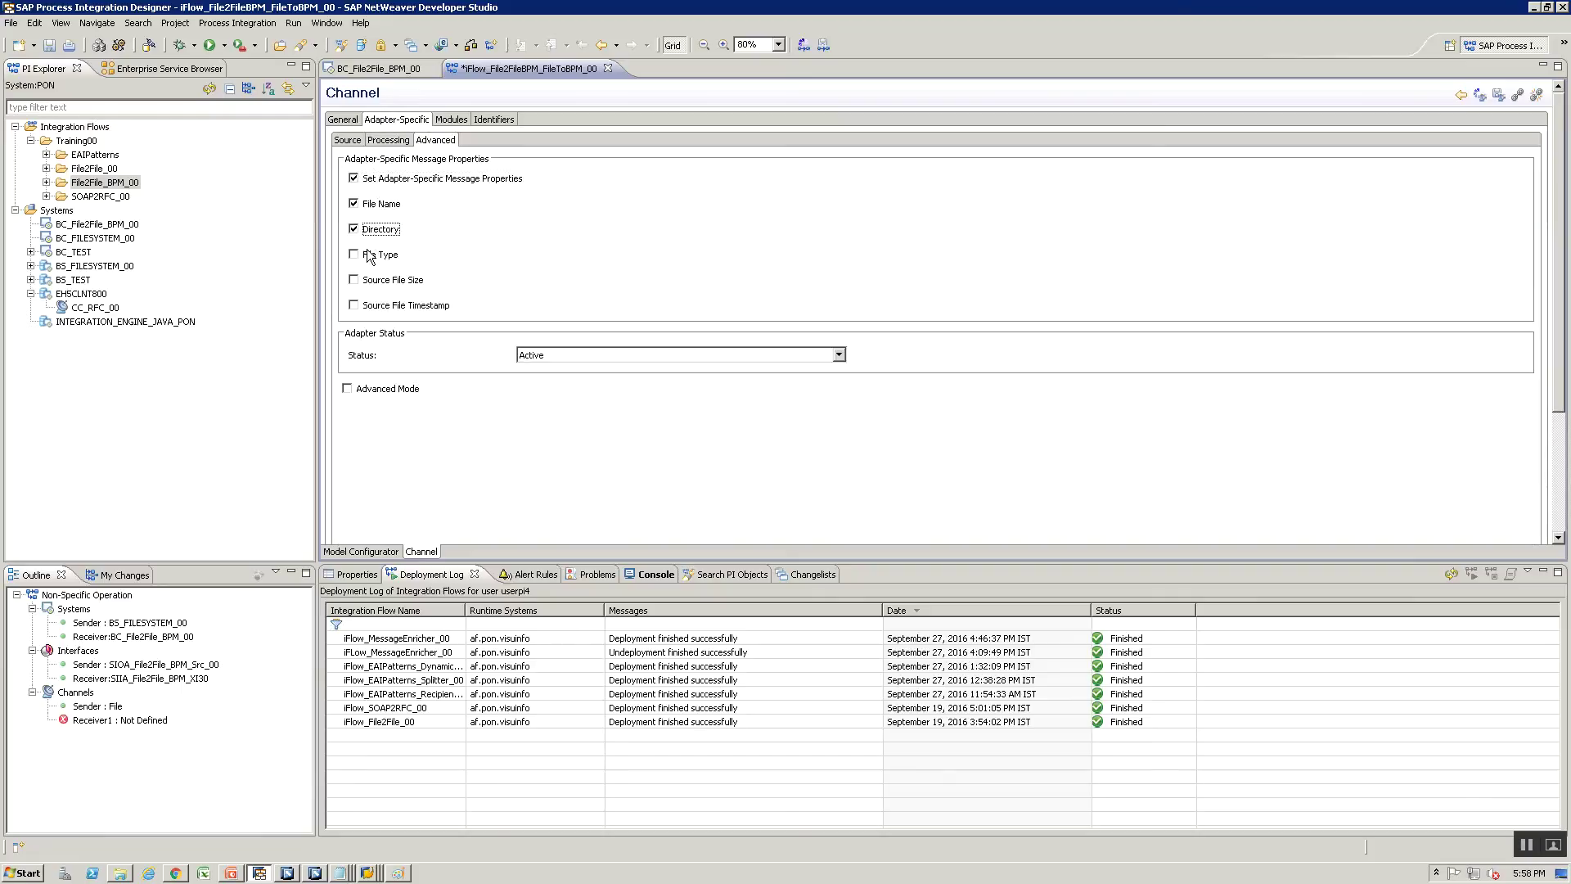
{"action": "left_click", "coordinate": [369, 255]}
{"action": "left_click", "coordinate": [371, 280]}
{"action": "key", "text": "space"}
{"action": "key", "text": "ctrl+s"}
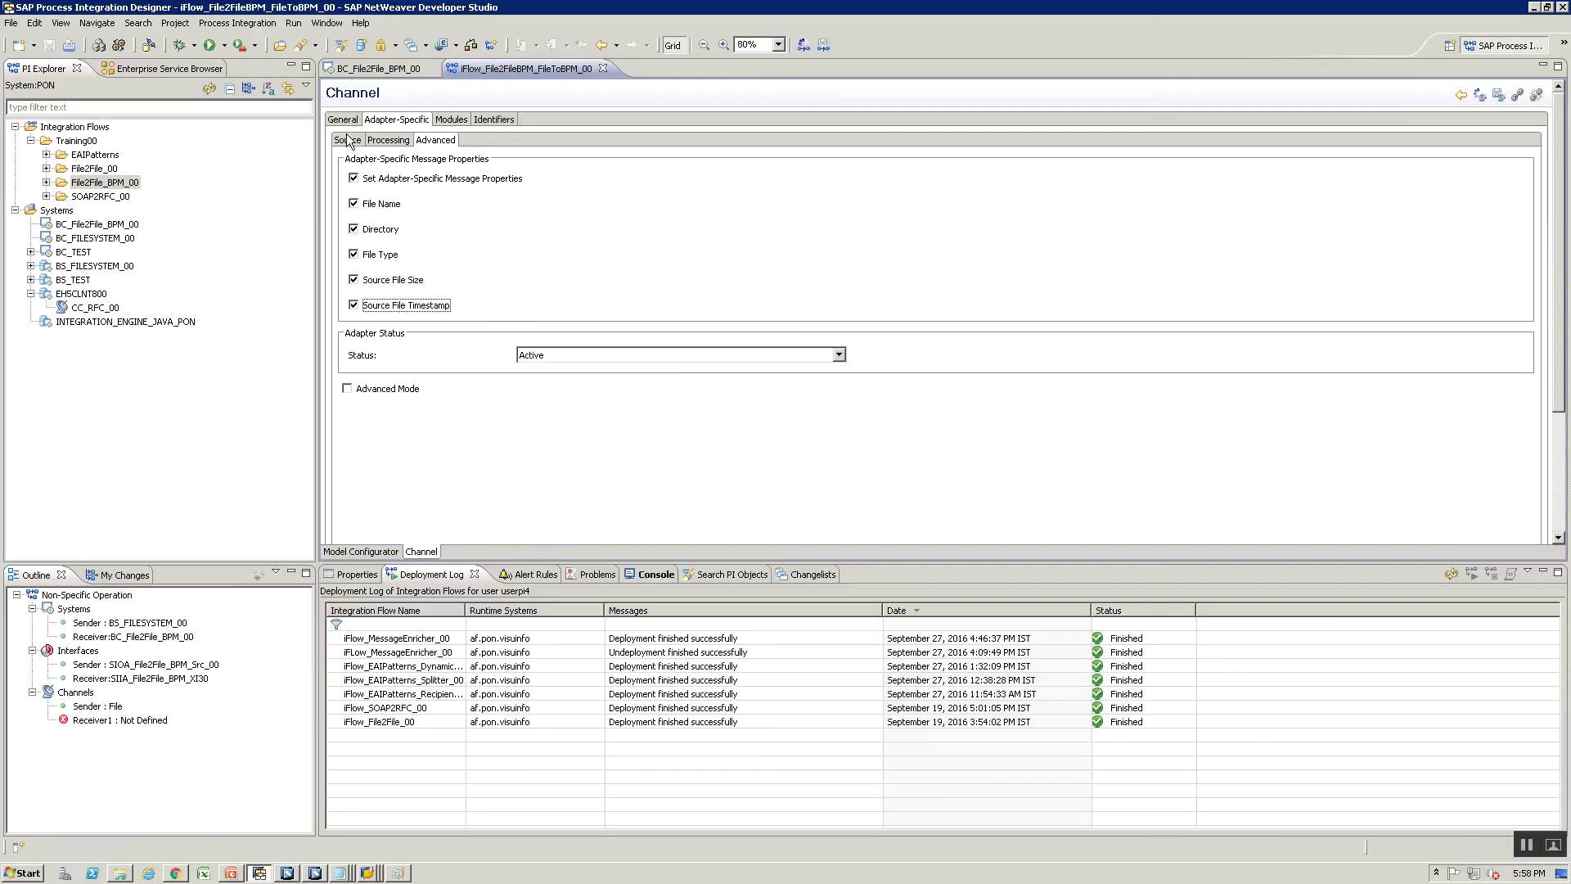
{"action": "left_click", "coordinate": [332, 553]}
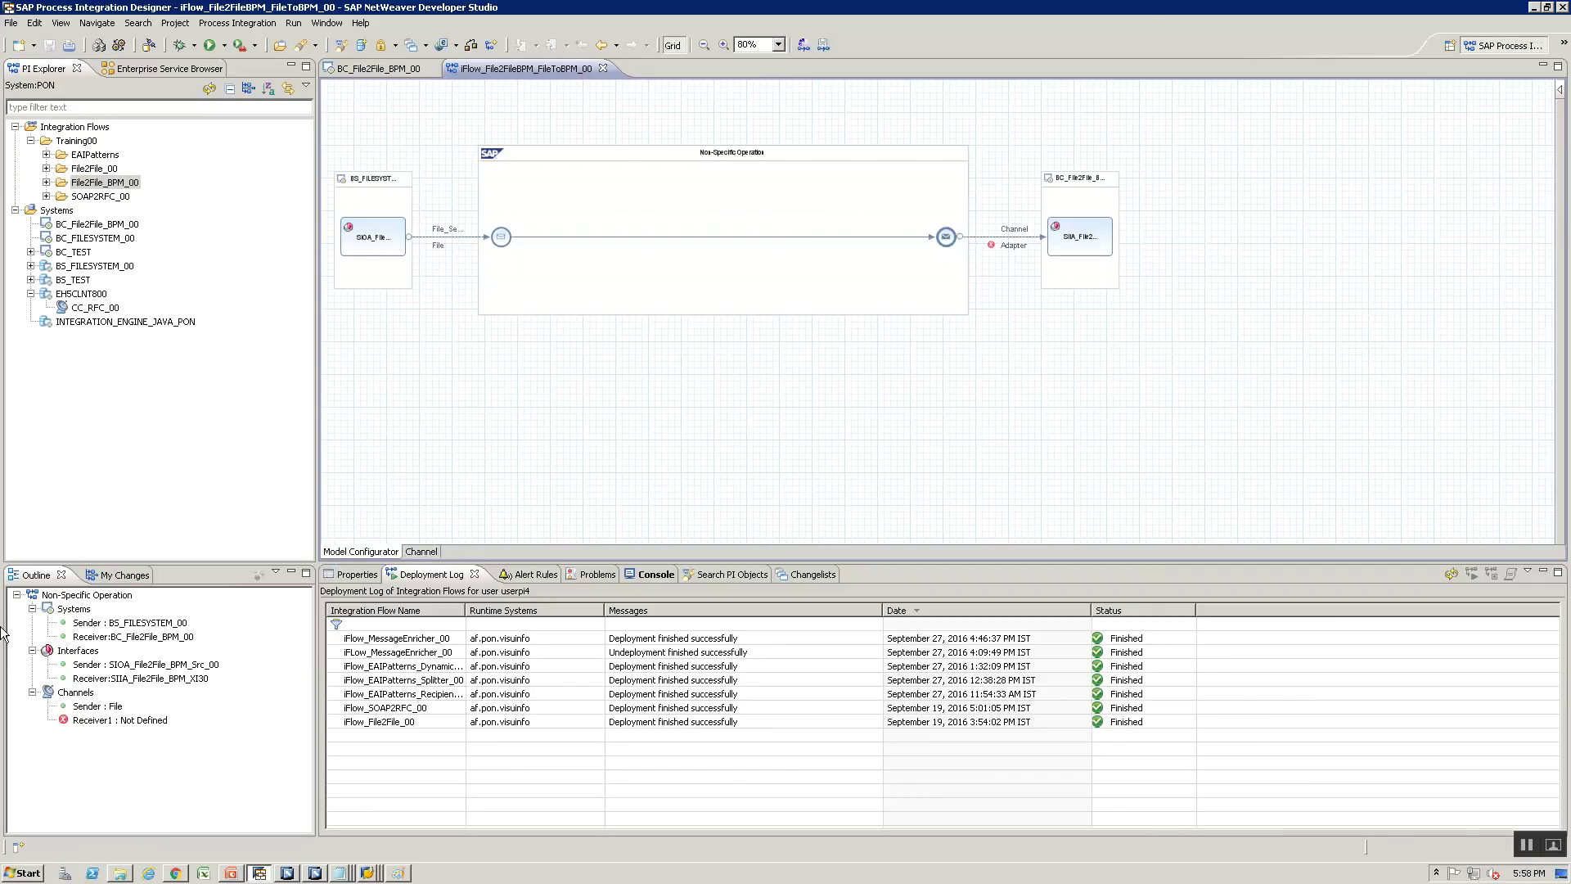
Open the receiver channel's configuration and name it SOAP_XI_Rcv, checking the slide for reference
{"action": "left_click", "coordinate": [980, 237]}
{"action": "right_click", "coordinate": [980, 242]}
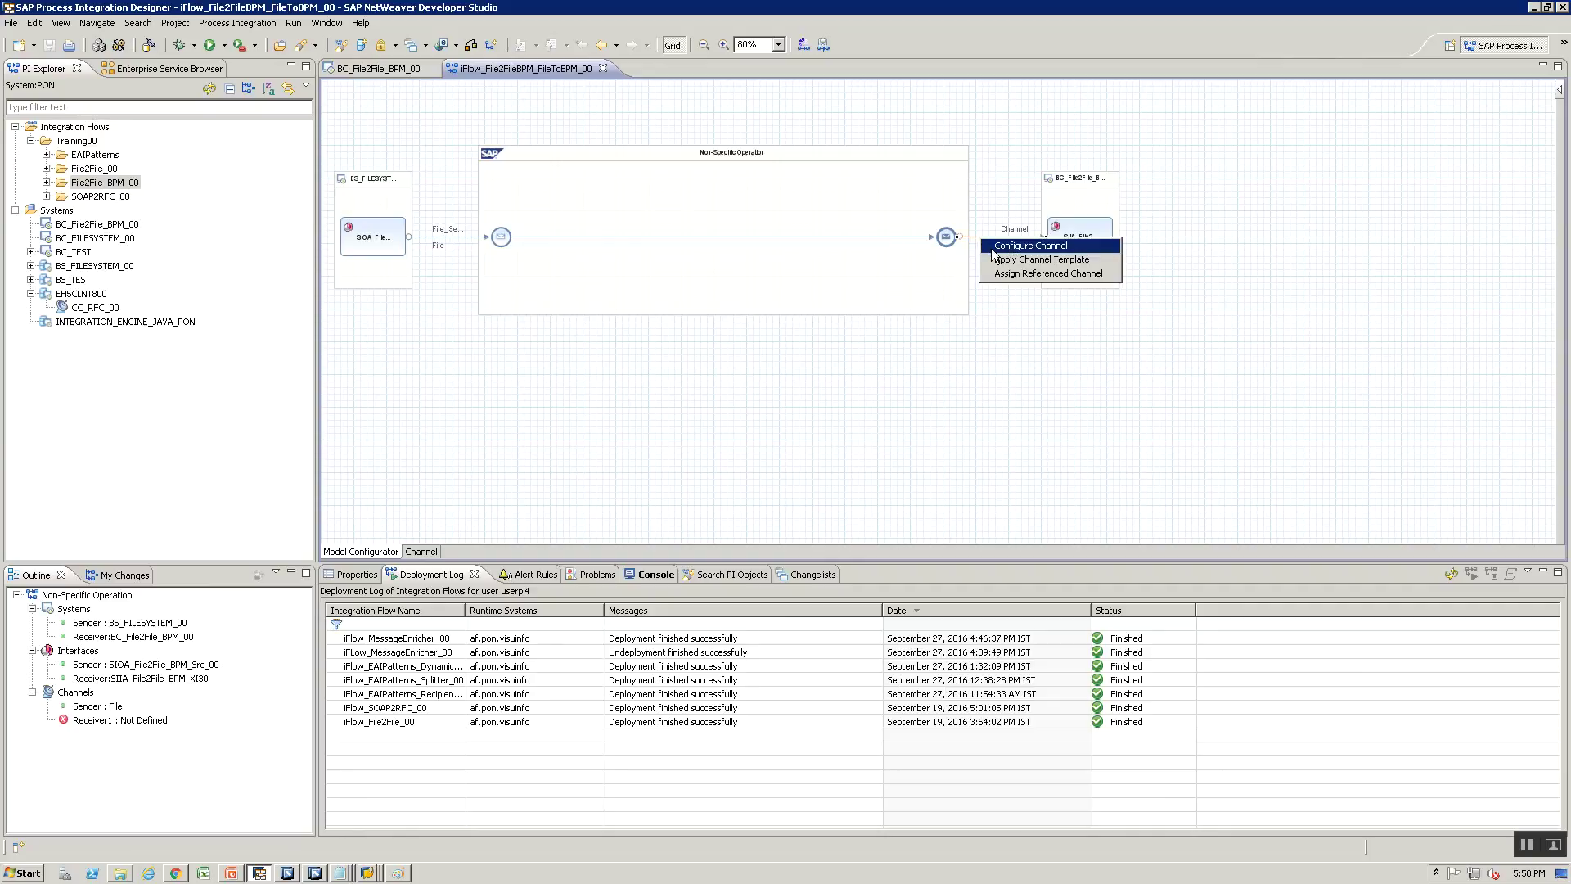
{"action": "left_click", "coordinate": [991, 248]}
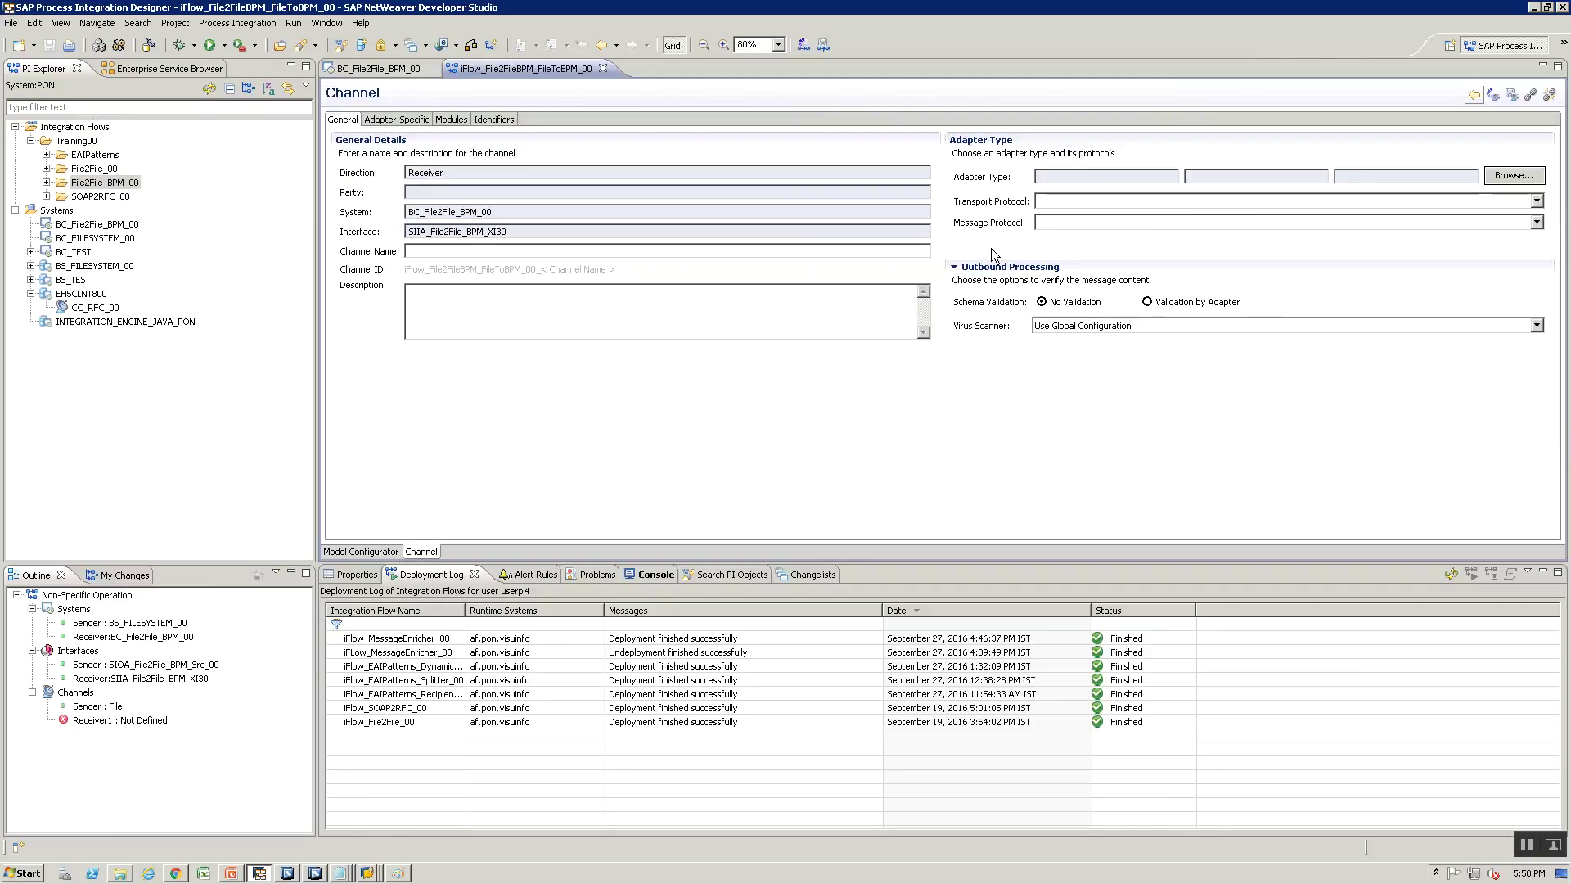
{"action": "left_click", "coordinate": [511, 249]}
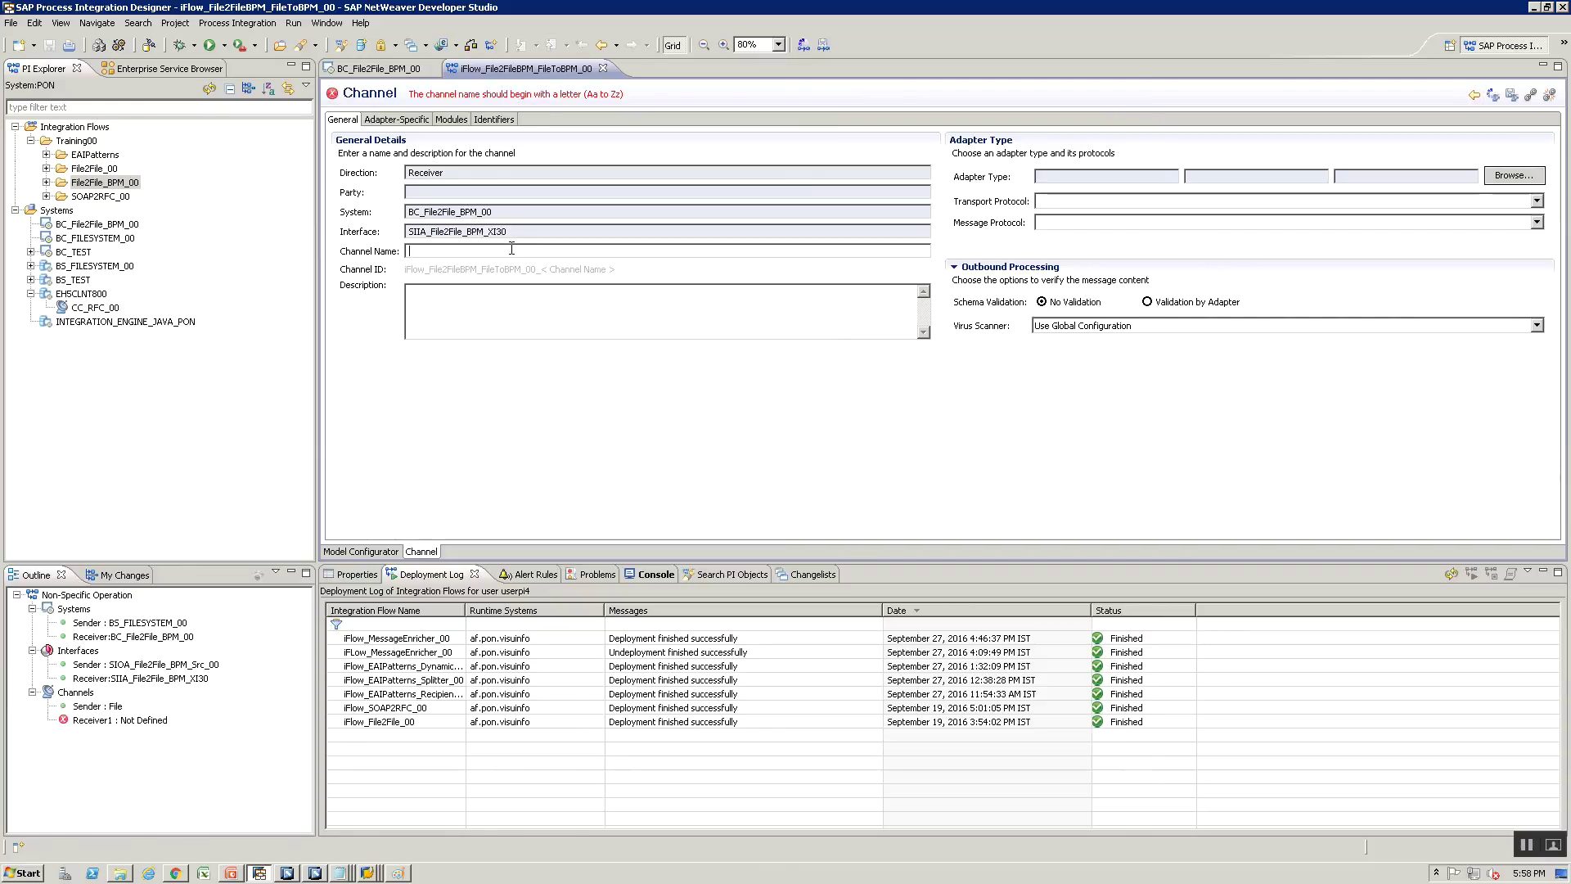
{"action": "type", "text": "SOAP"}
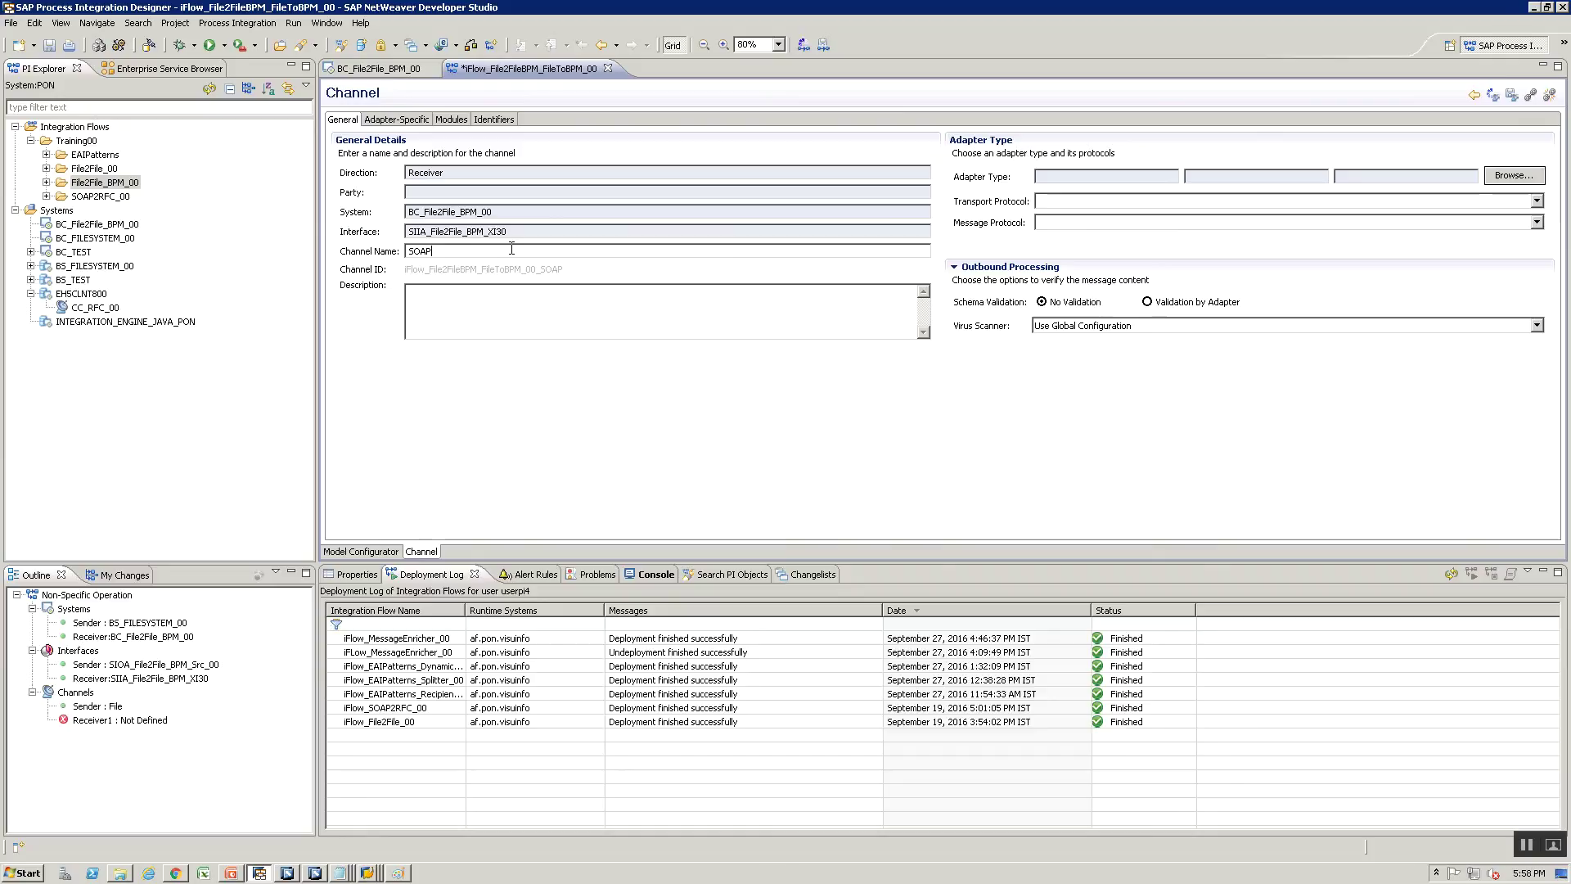
{"action": "type", "text": "_R"}
{"action": "key", "text": "BackSpace"}
{"action": "key", "text": "BackSpace"}
{"action": "key", "text": "BackSpace"}
{"action": "key", "text": "BackSpace"}
{"action": "type", "text": "_XI_Rcv"}
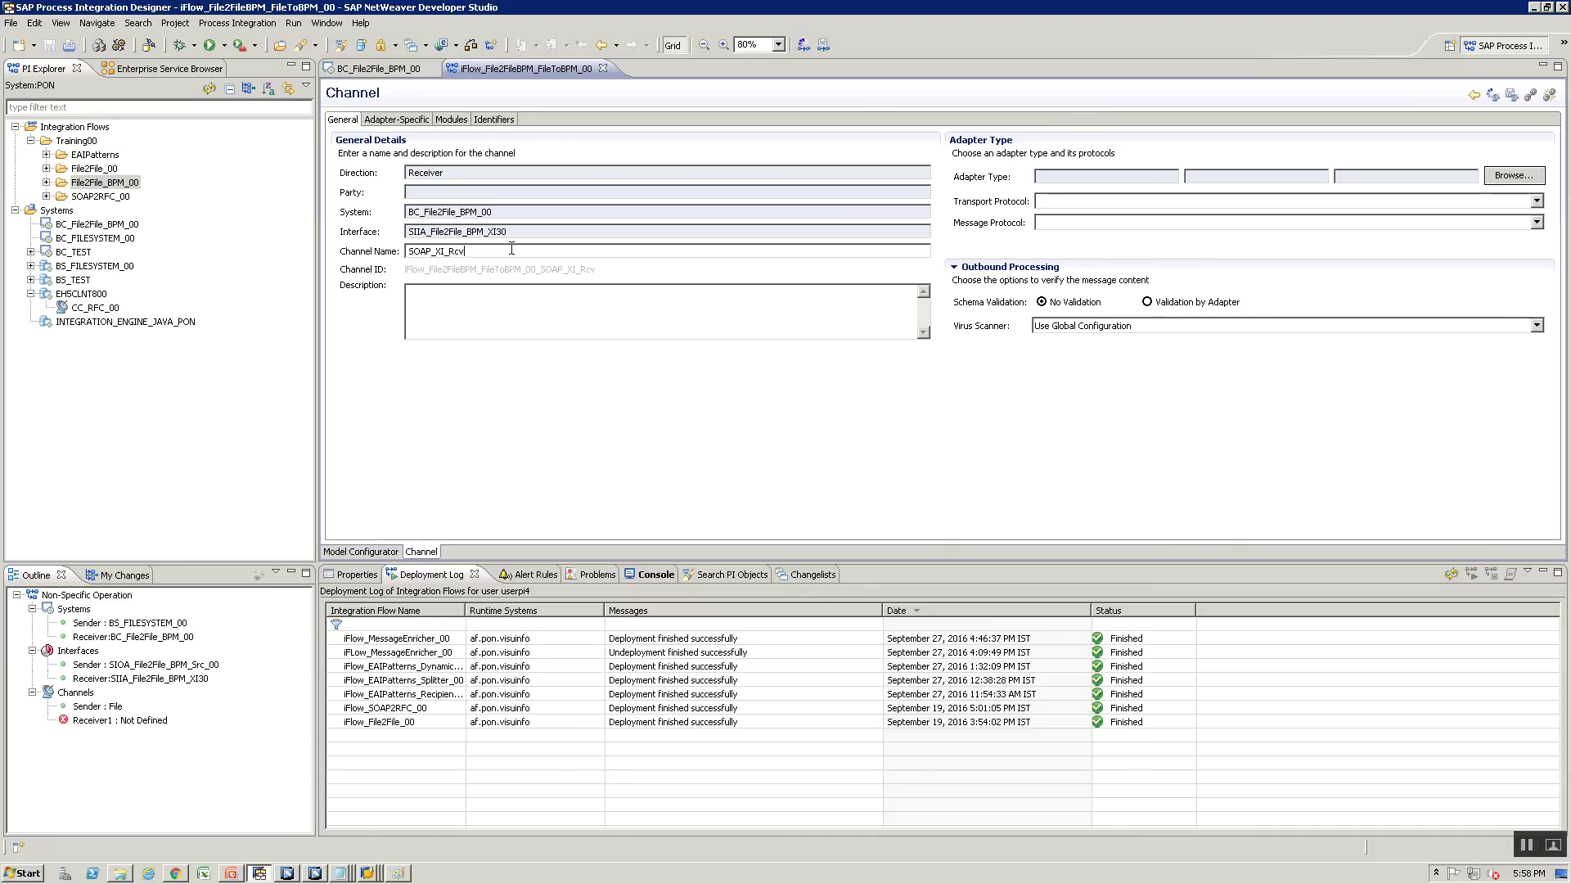
{"action": "key", "text": "alt+Tab"}
{"action": "key", "text": "alt+Tab"}
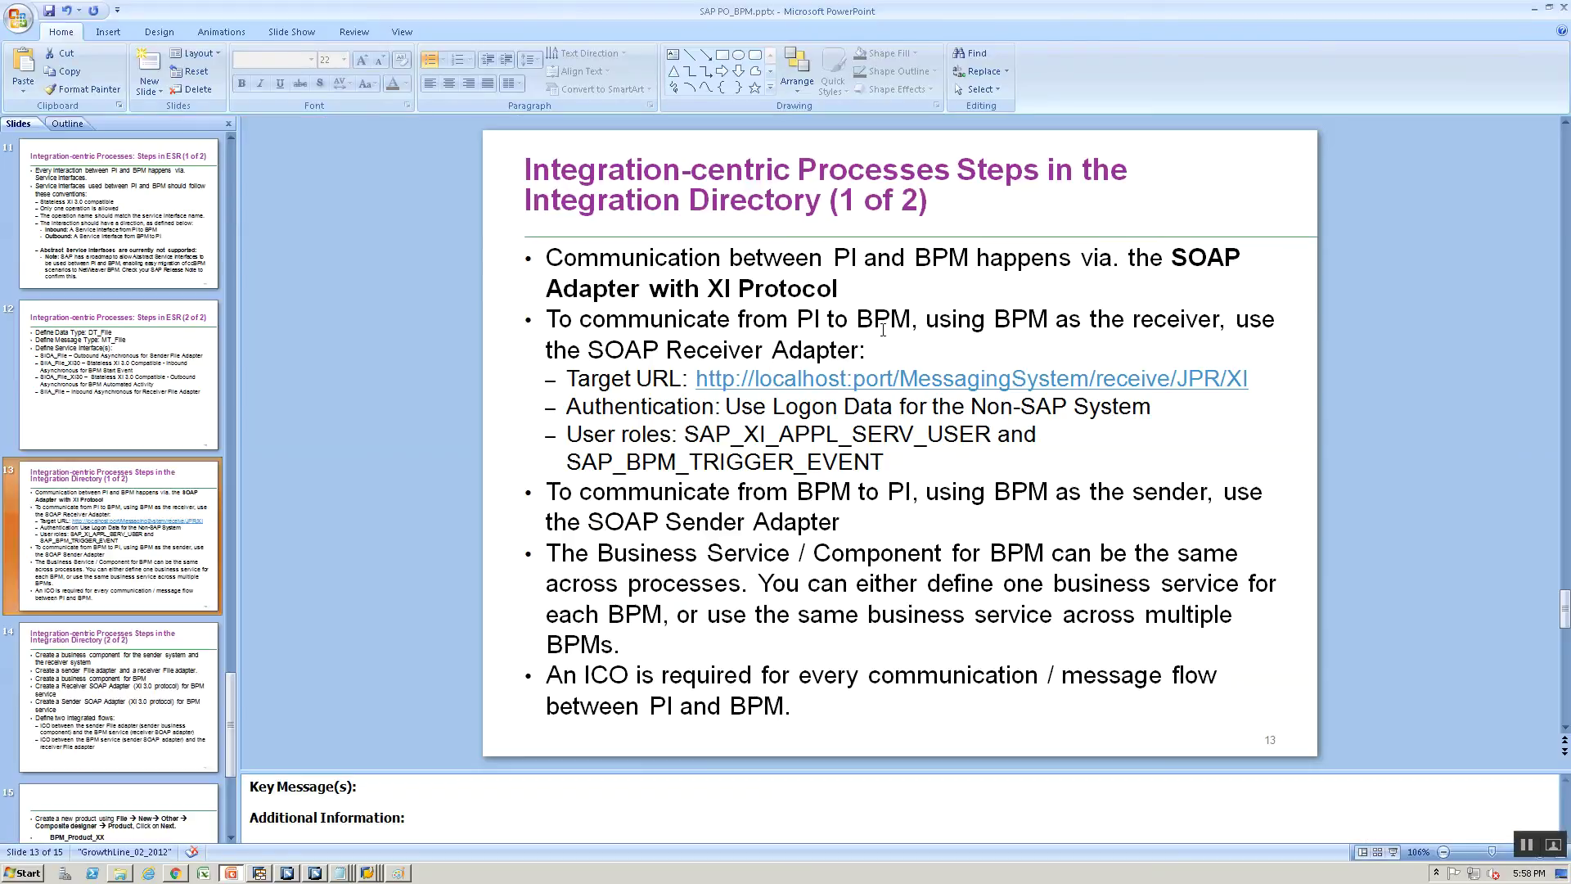
{"action": "mouse_move", "coordinate": [1169, 260]}
{"action": "left_mouse_down"}
{"action": "mouse_move", "coordinate": [1216, 263]}
{"action": "mouse_move", "coordinate": [1218, 294]}
{"action": "left_mouse_up"}
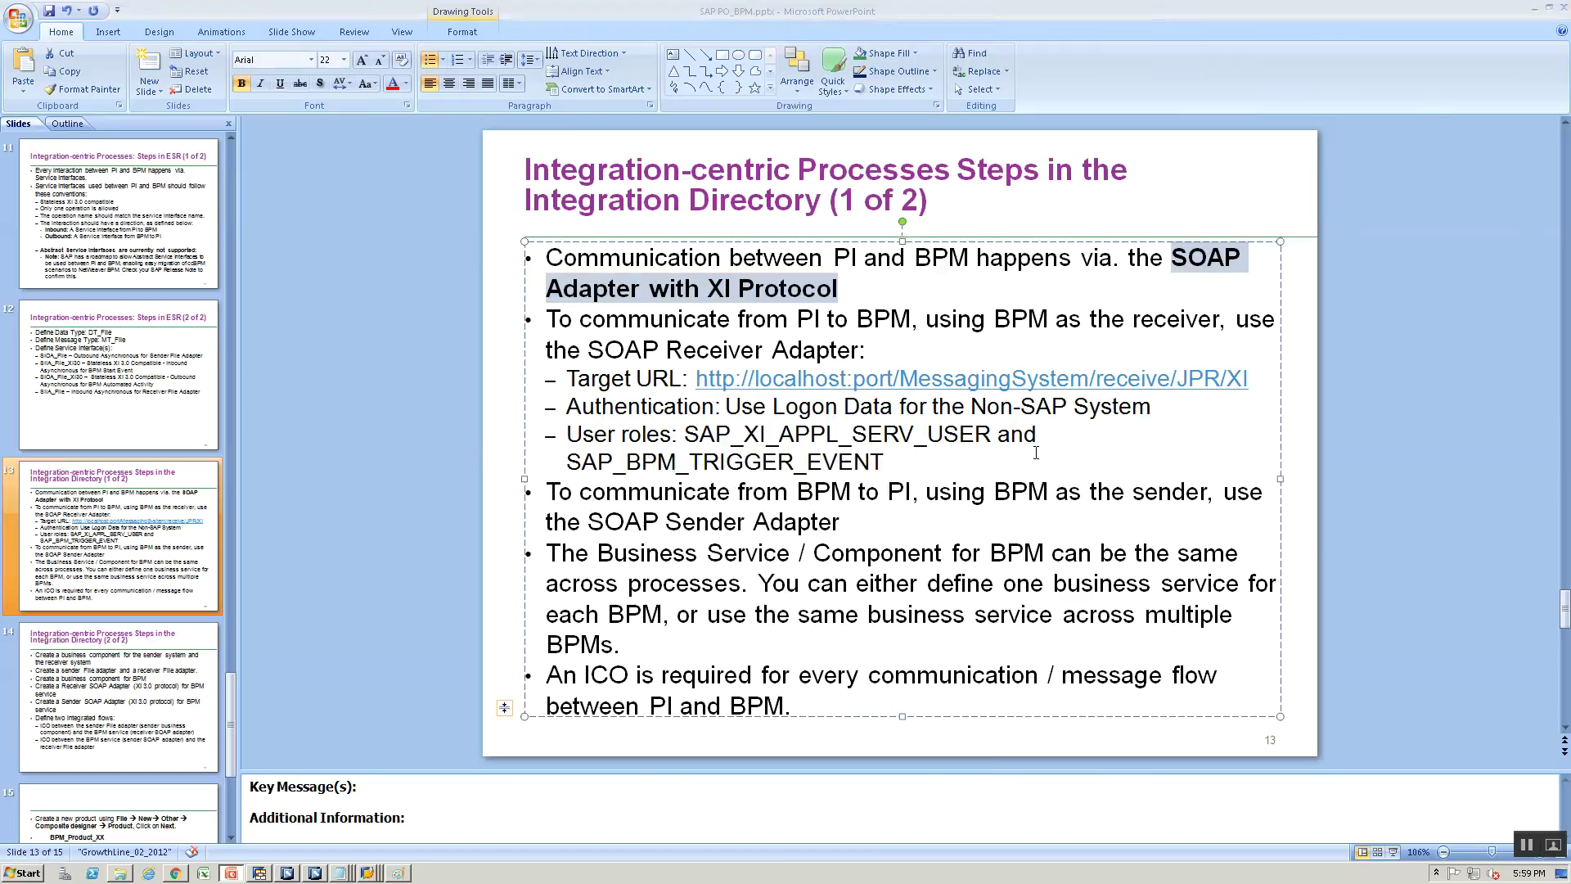
{"action": "key", "text": "alt+Tab"}
Set SOAP_XI_Rcv to the SOAP adapter over HTTP with XI 3.0 message protocol and save
{"action": "left_click", "coordinate": [1513, 175]}
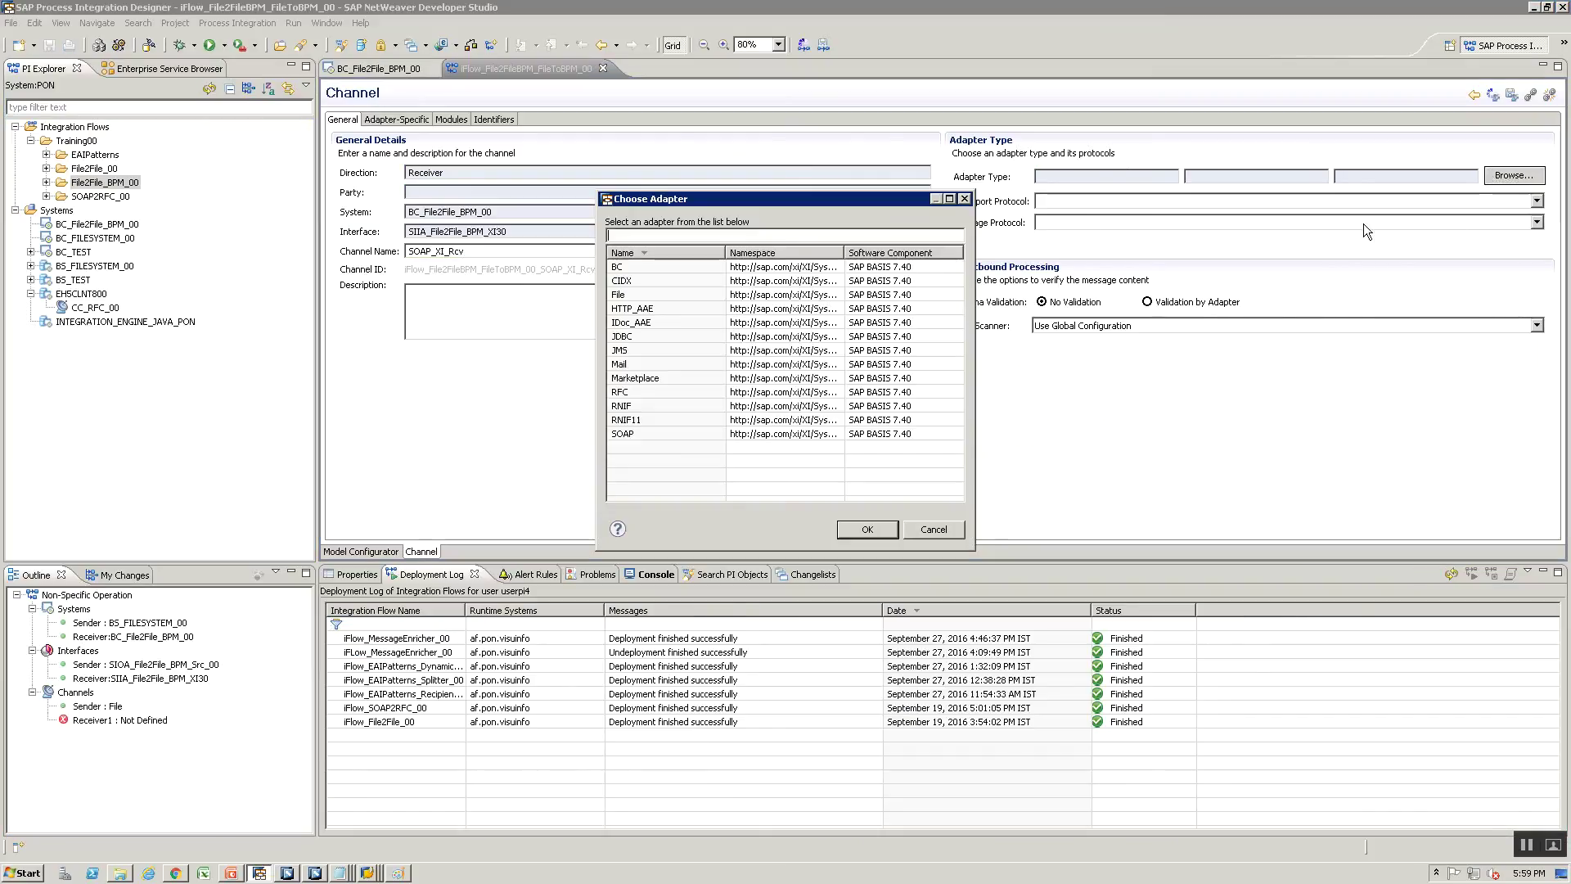
{"action": "left_click", "coordinate": [638, 434]}
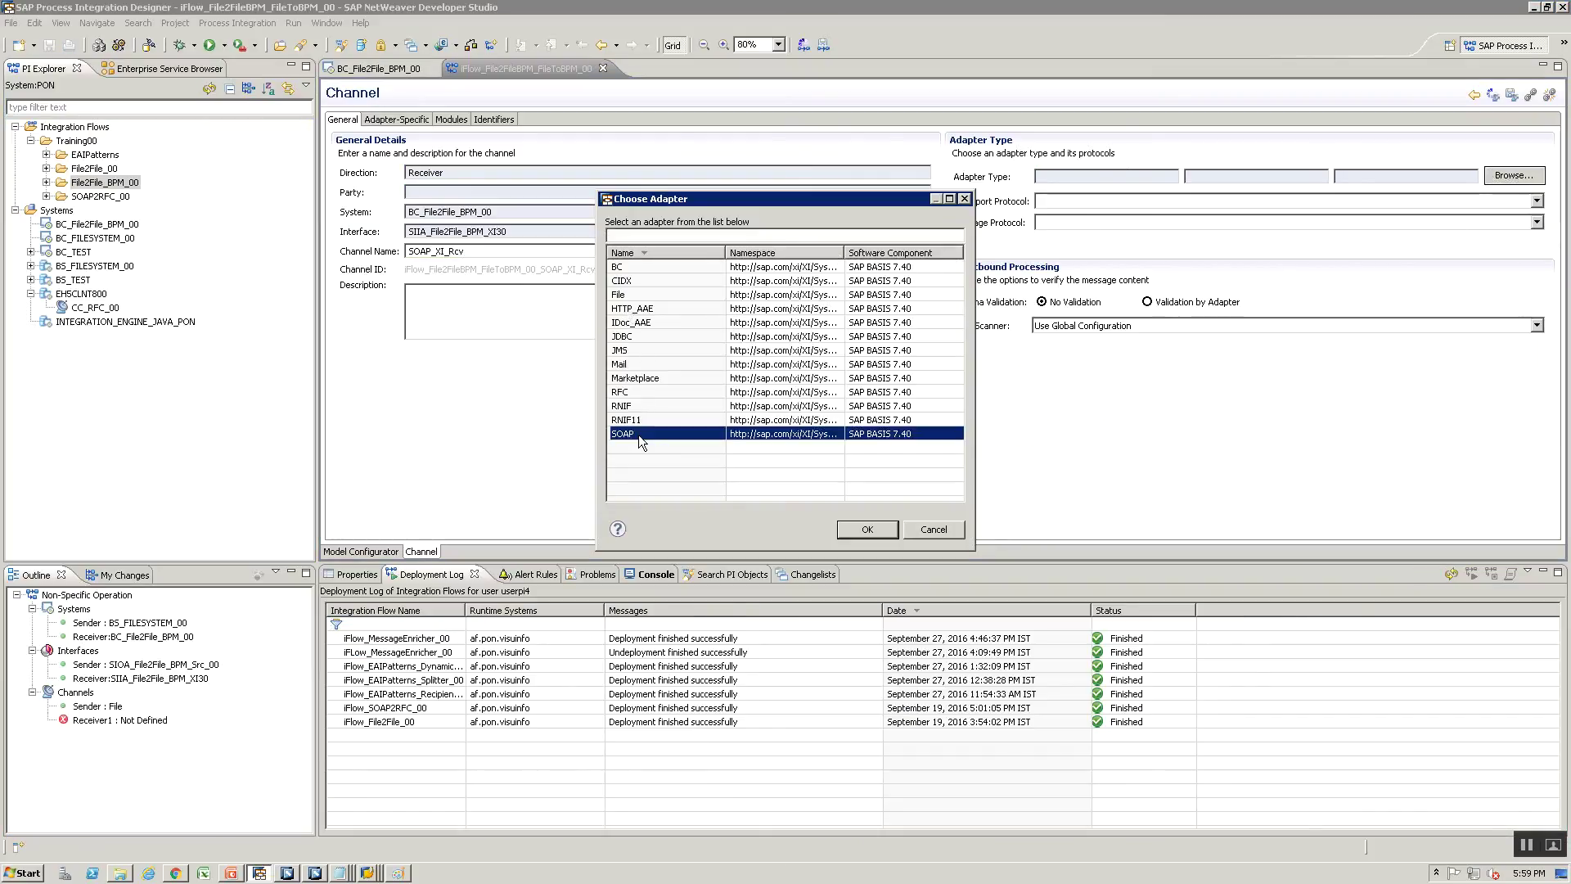
{"action": "left_click", "coordinate": [872, 529]}
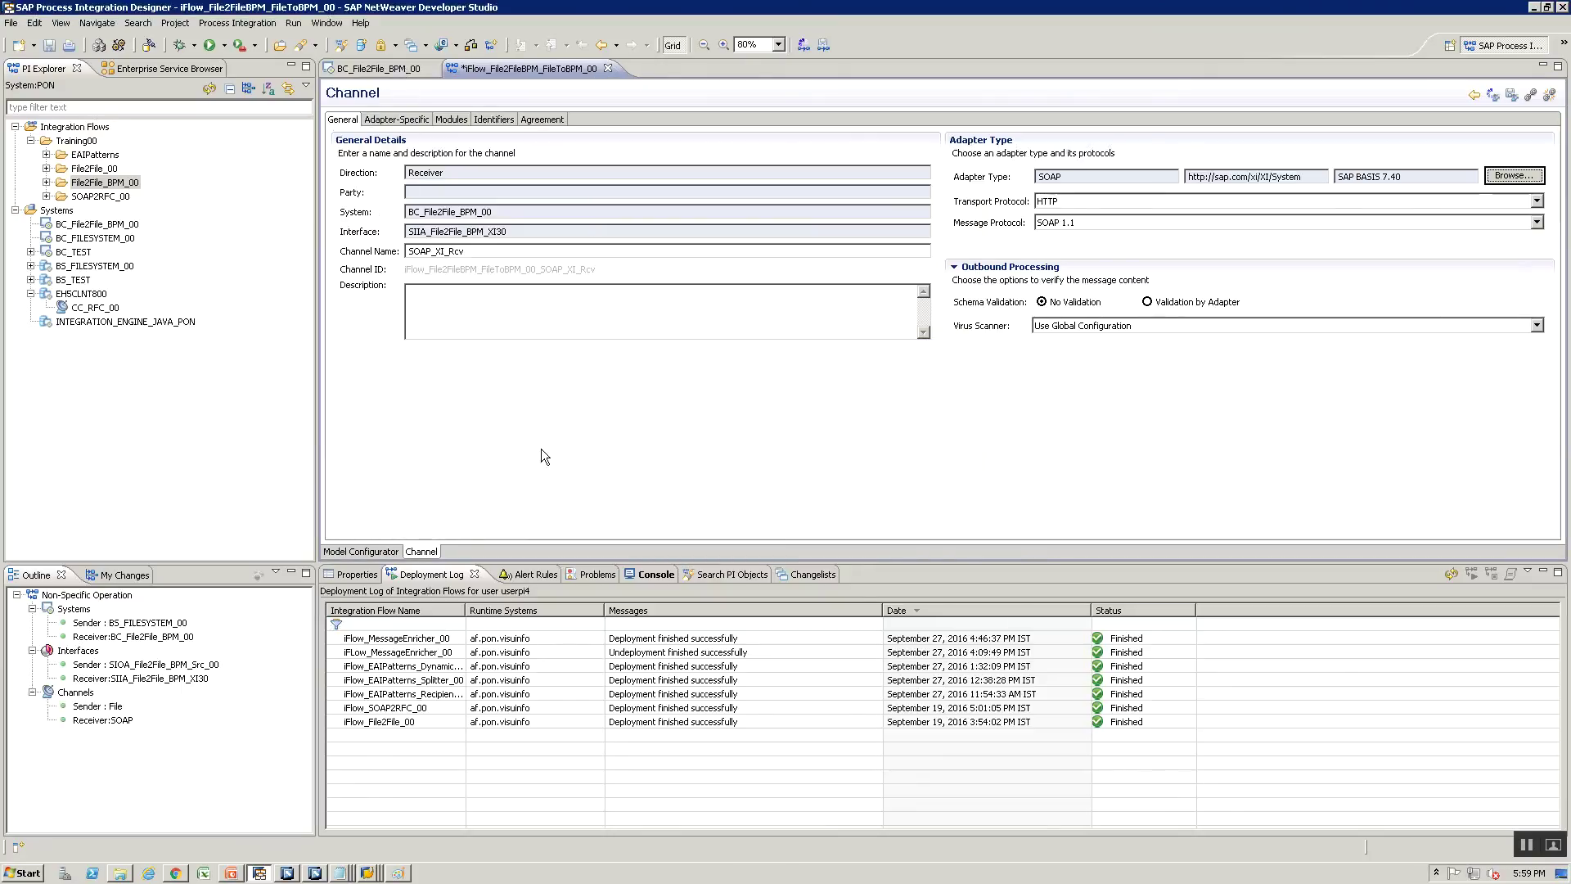
{"action": "left_click", "coordinate": [1077, 199]}
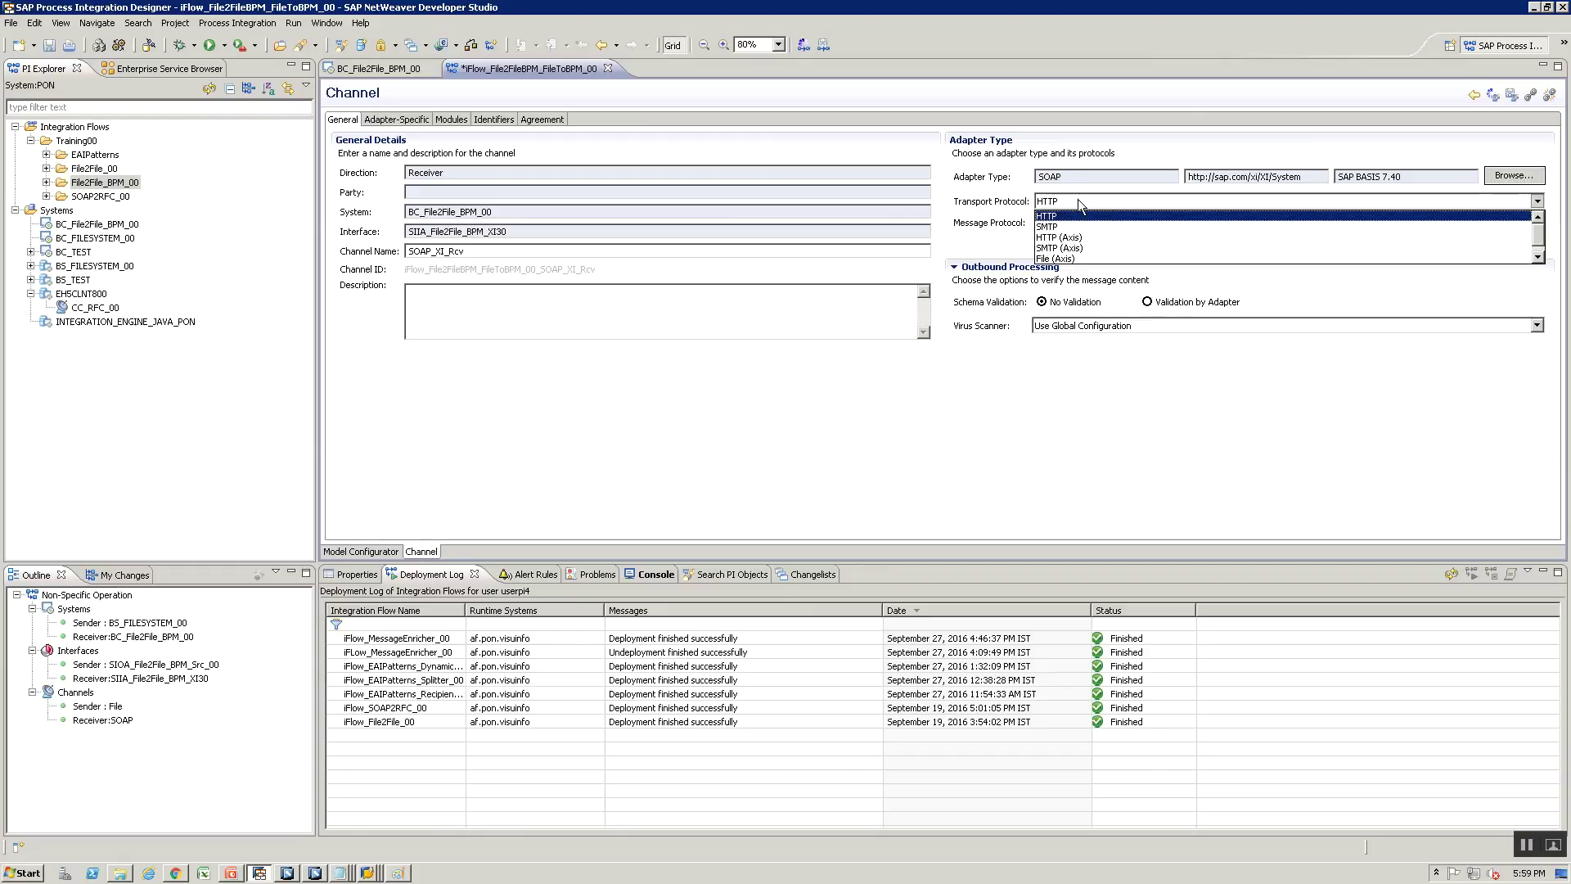
{"action": "left_click", "coordinate": [1078, 215]}
{"action": "left_click", "coordinate": [1082, 223]}
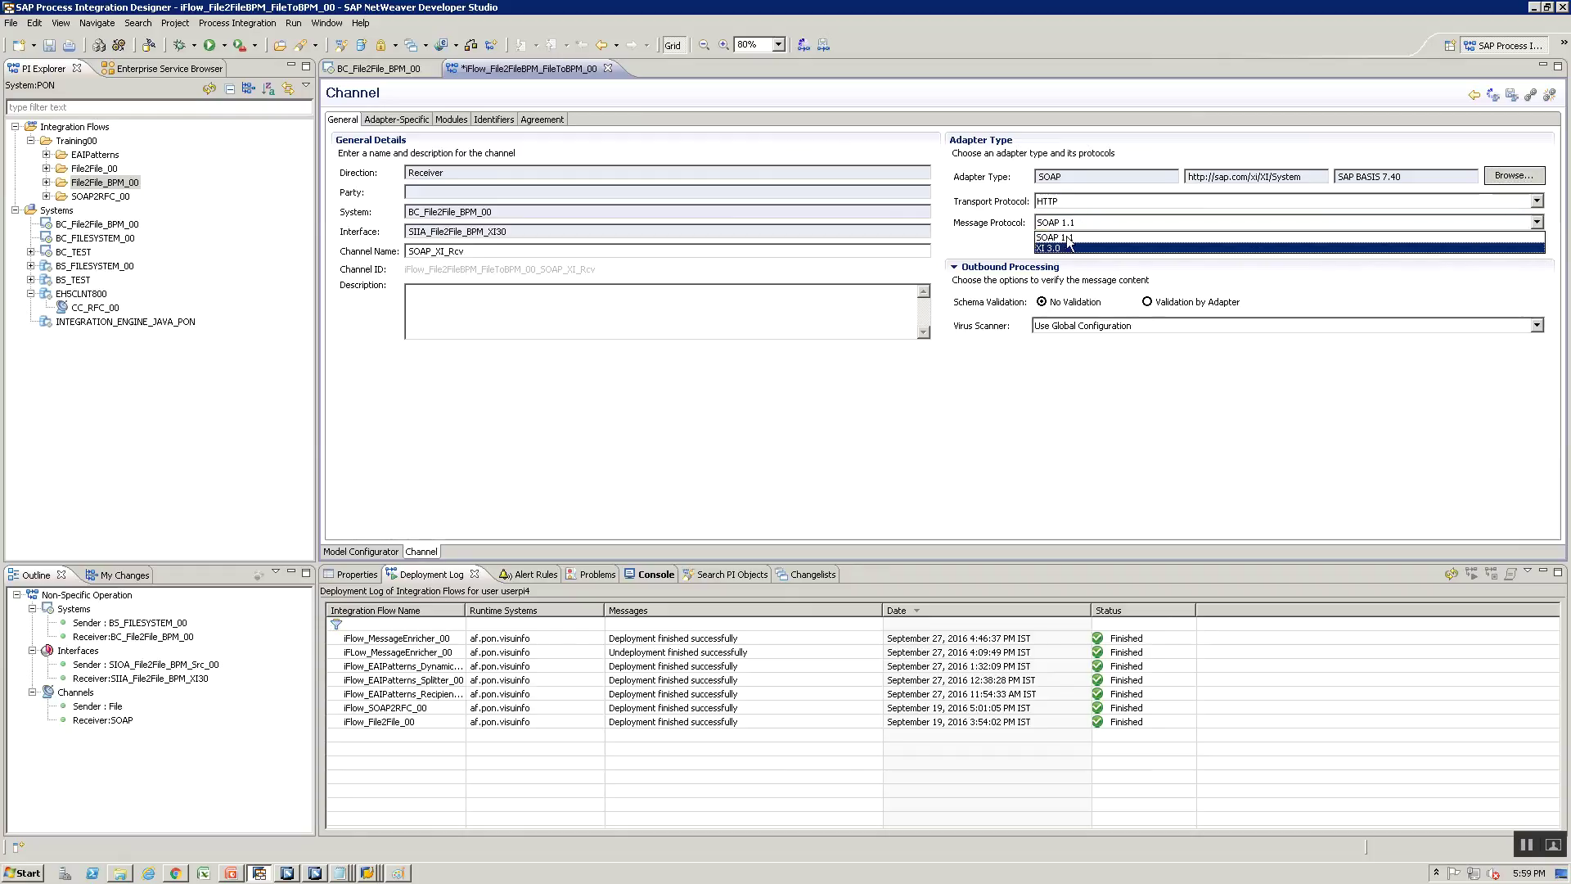
{"action": "left_click", "coordinate": [1061, 223]}
{"action": "left_click", "coordinate": [1062, 220]}
{"action": "left_click", "coordinate": [1044, 247]}
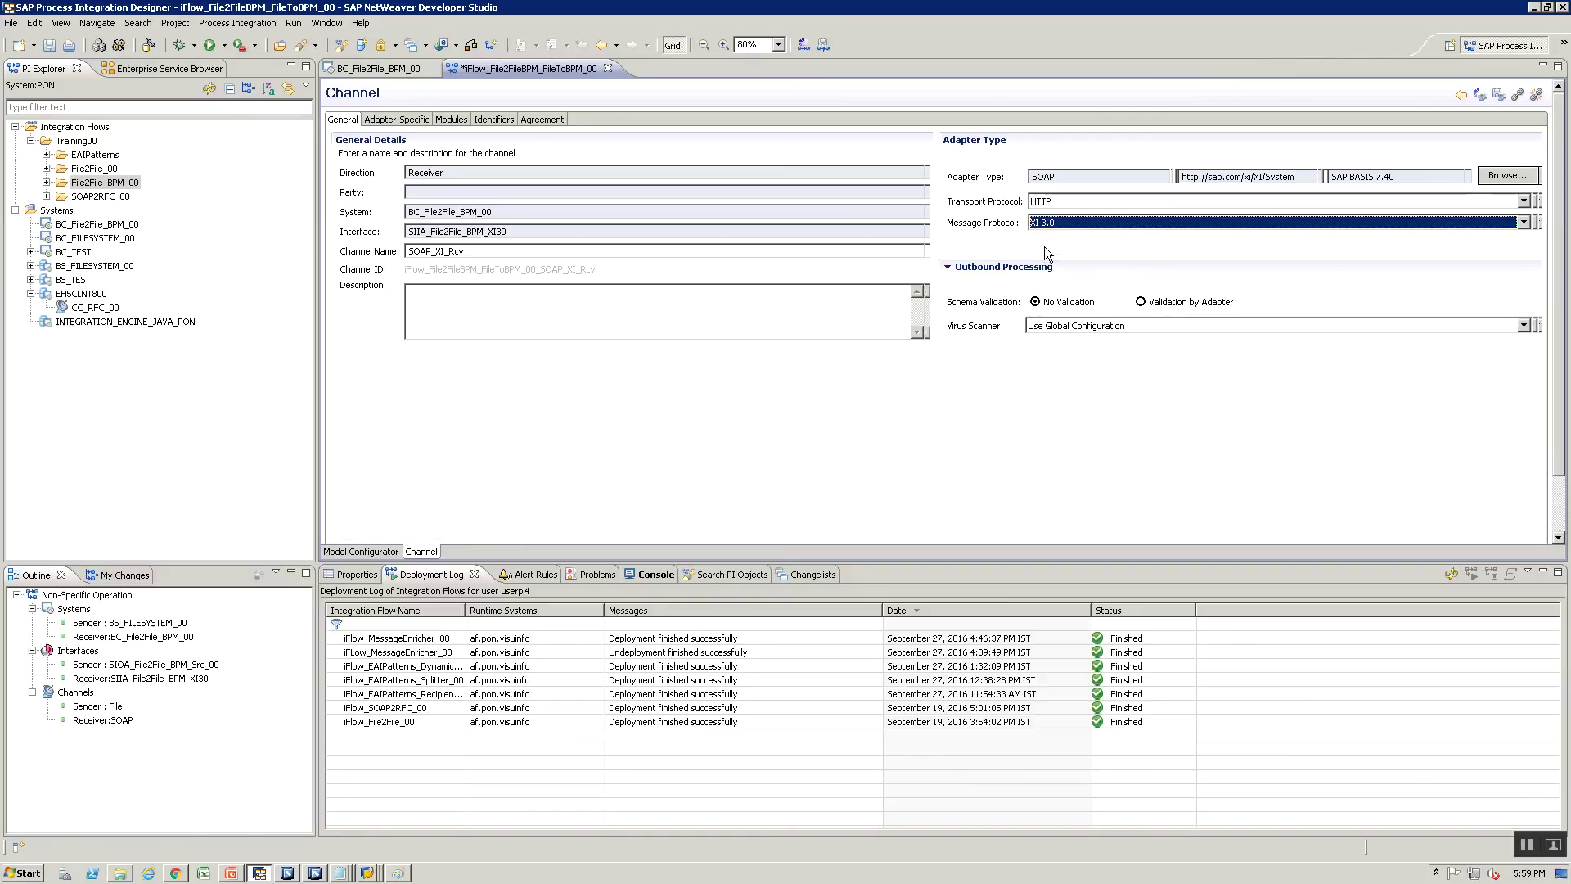
{"action": "key", "text": "ctrl+s"}
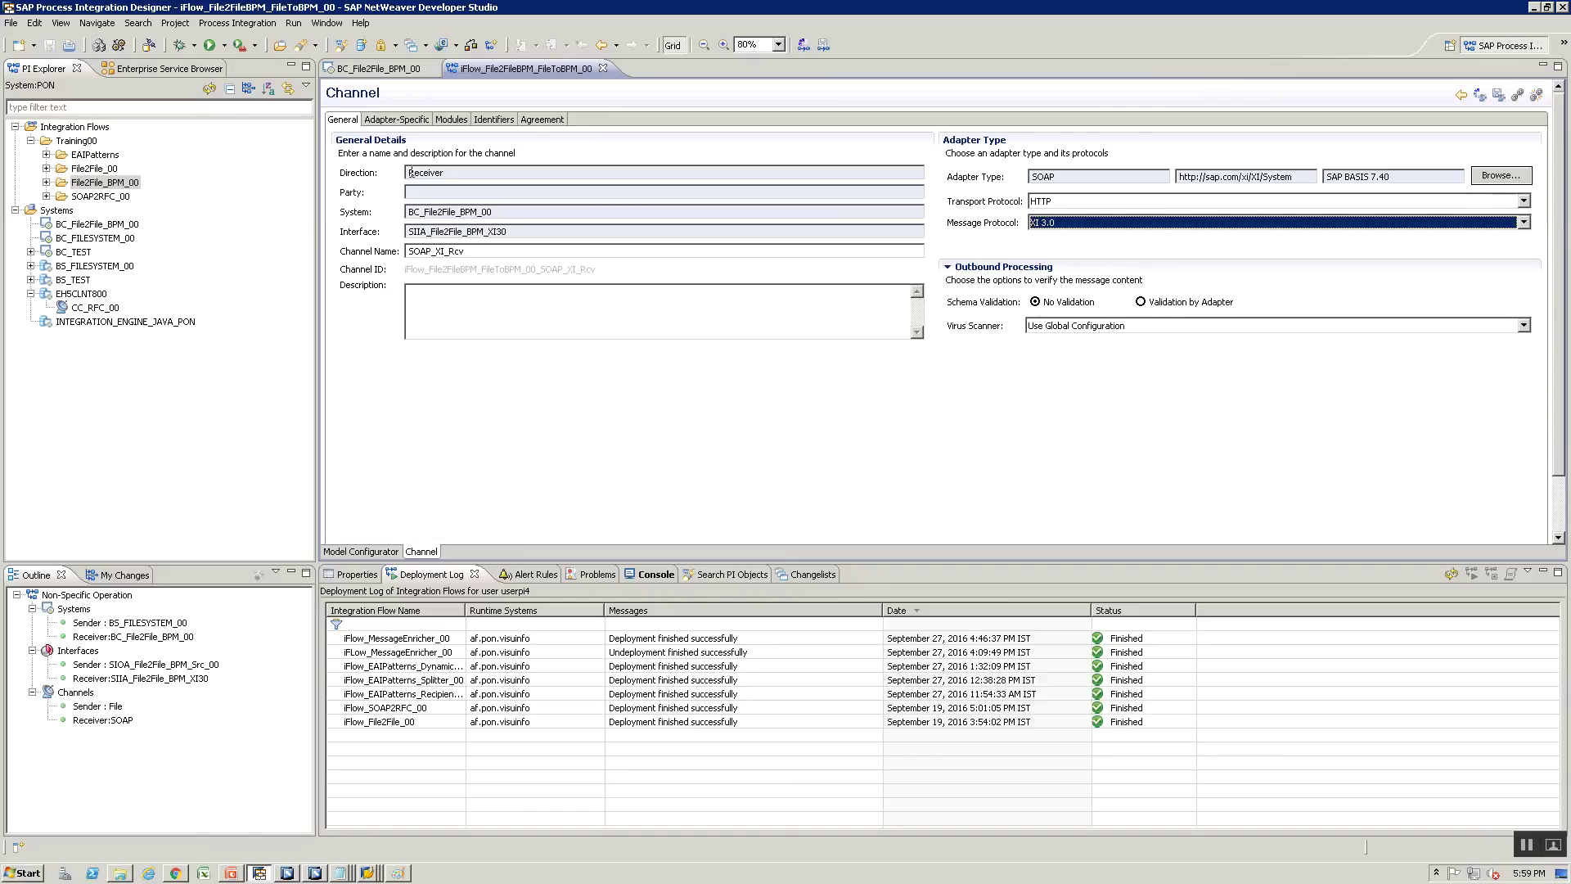
{"action": "left_click", "coordinate": [411, 119]}
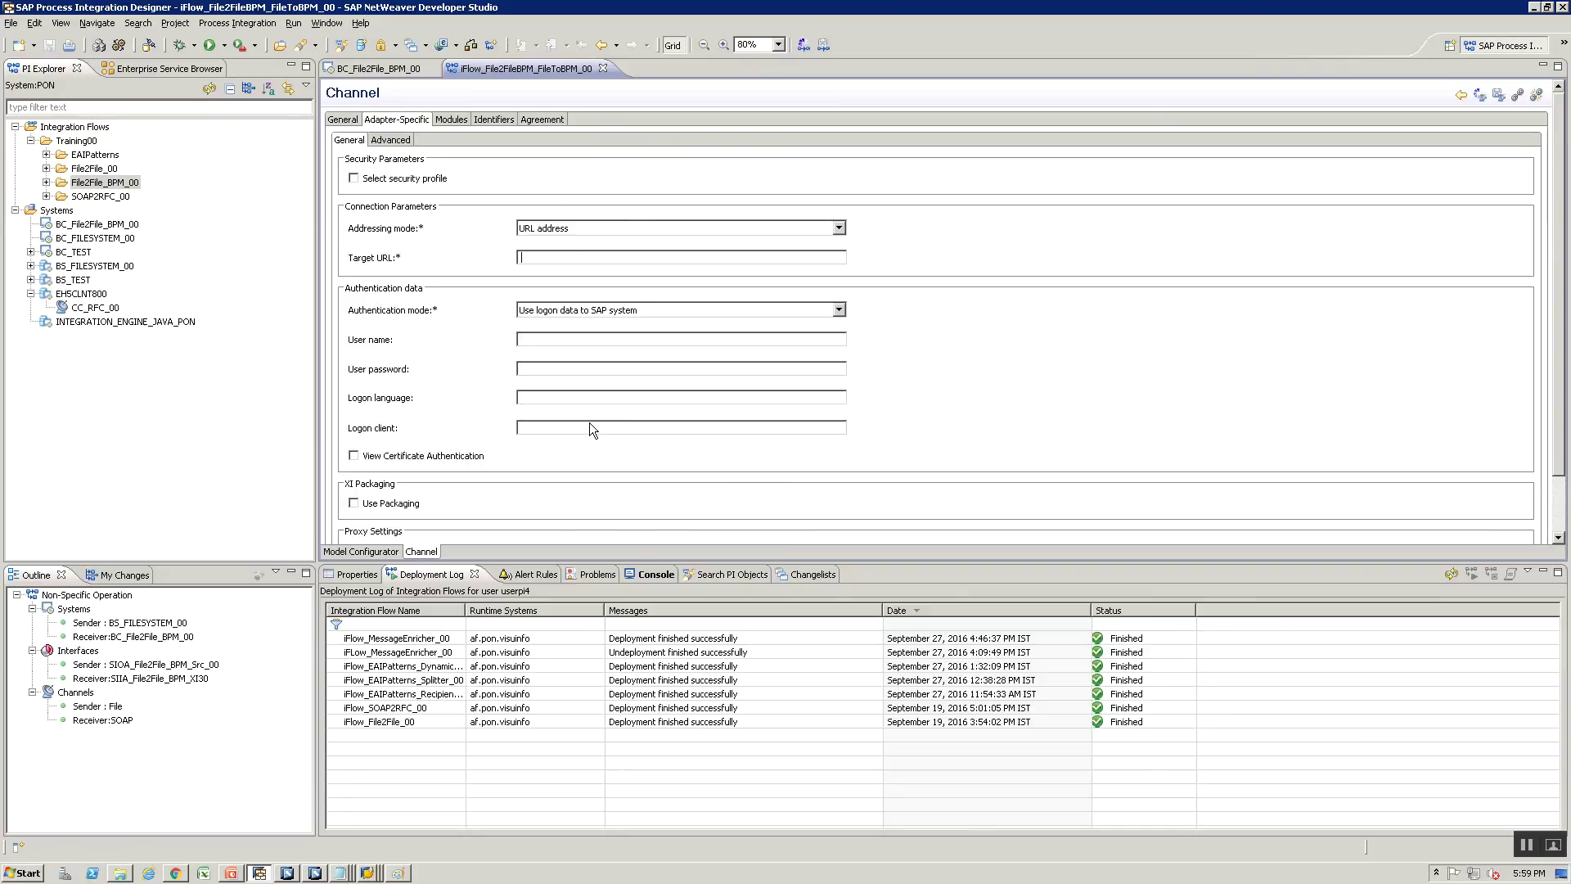
{"action": "key", "text": "alt+Tab"}
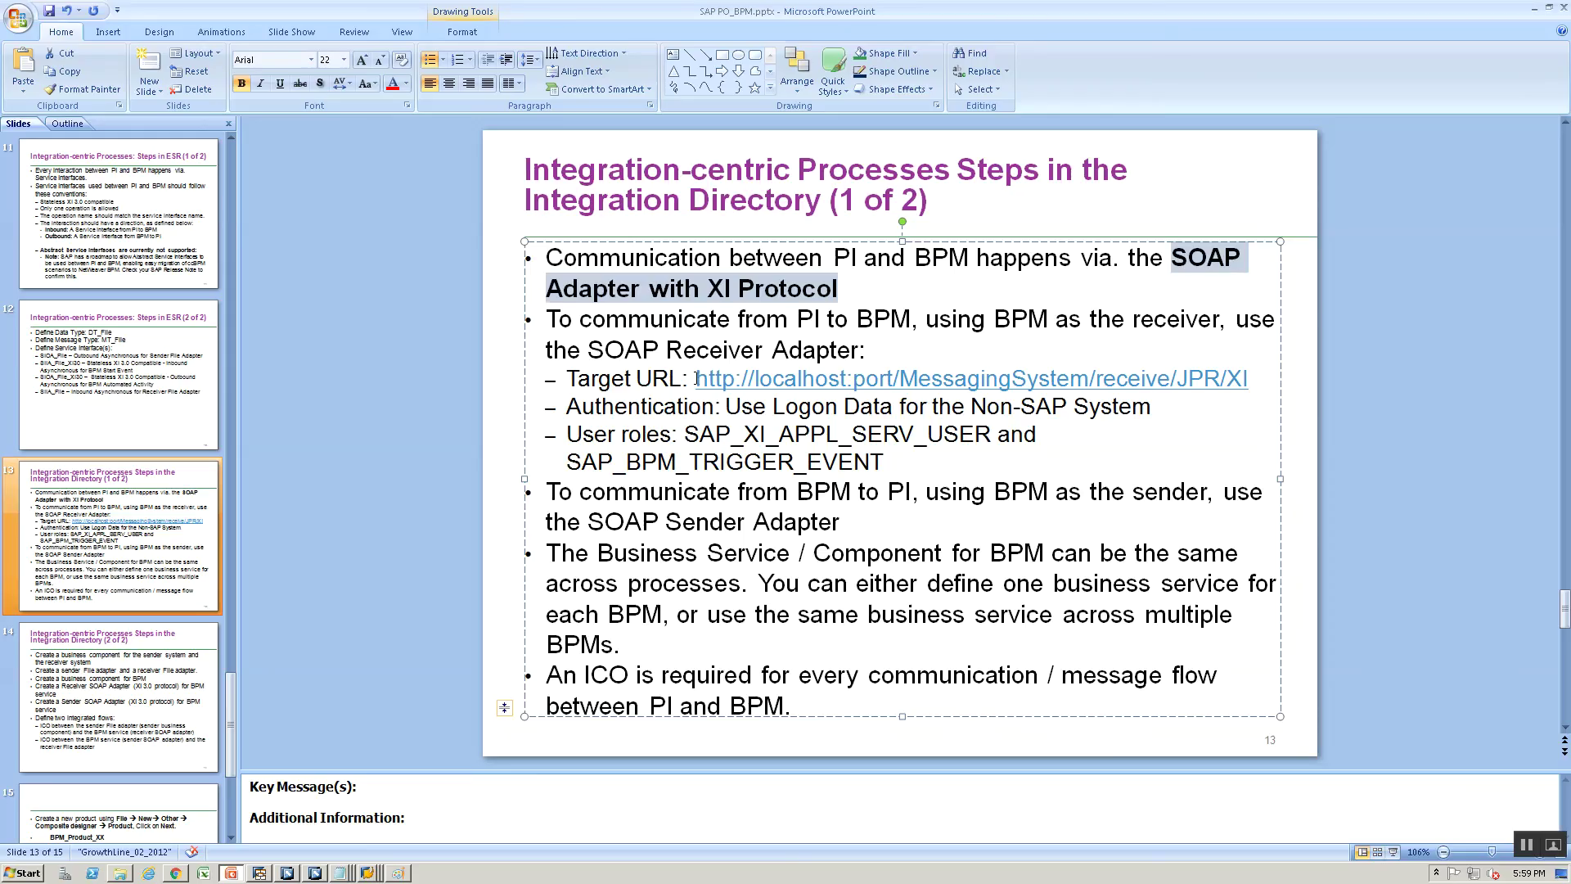
{"action": "left_click", "coordinate": [692, 379]}
{"action": "key", "text": "shift+End"}
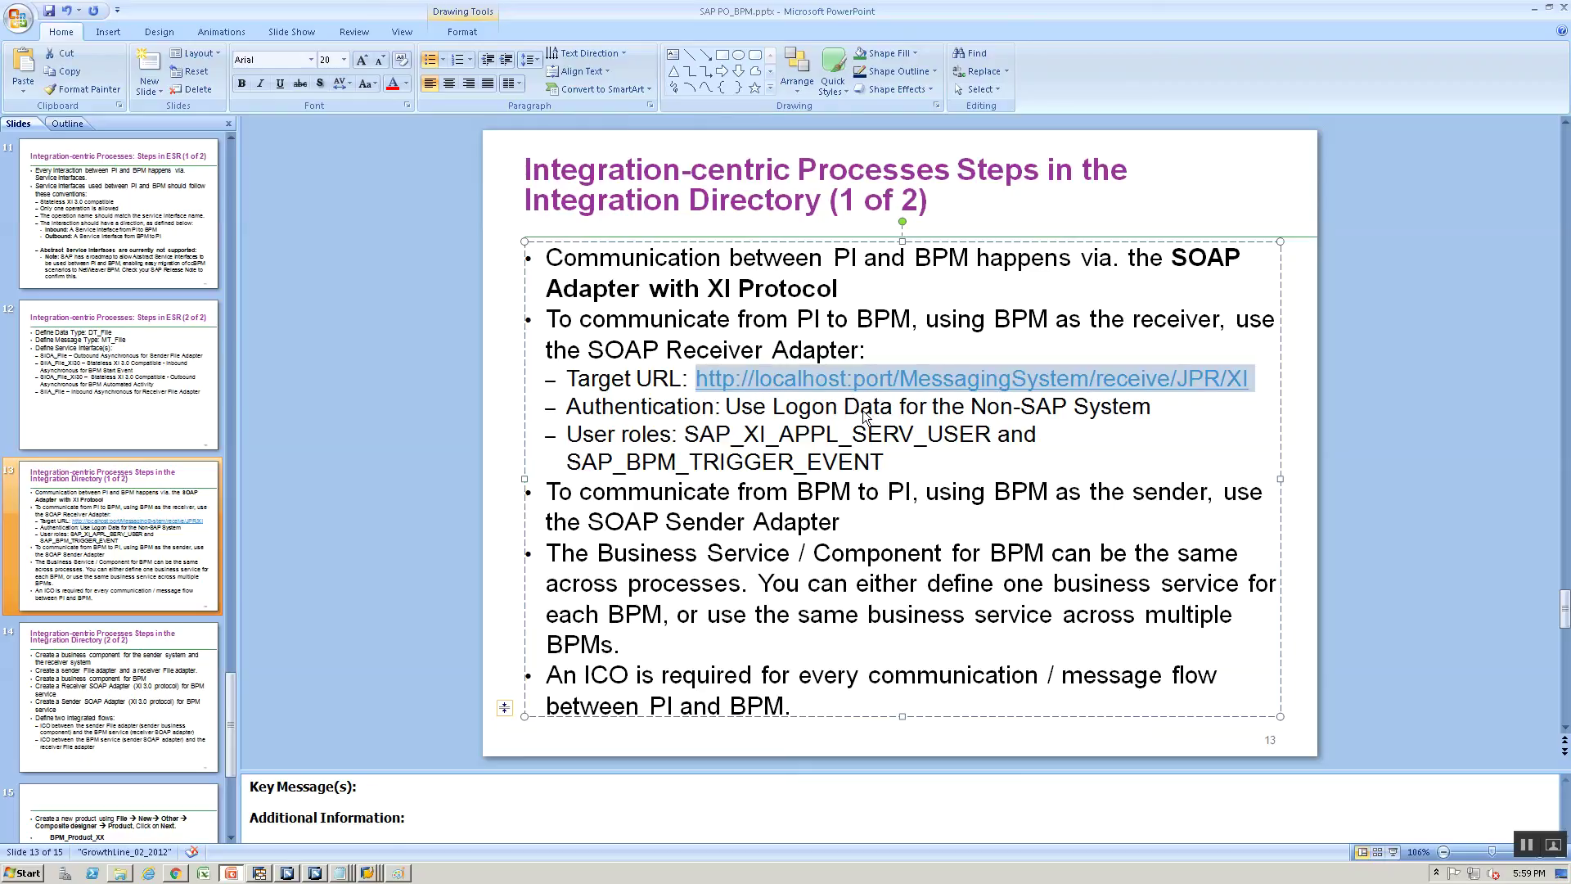
{"action": "key", "text": "alt+Tab"}
{"action": "type", "text": "http://localhost:port/MessagingSystem/receive/JPR/XI"}
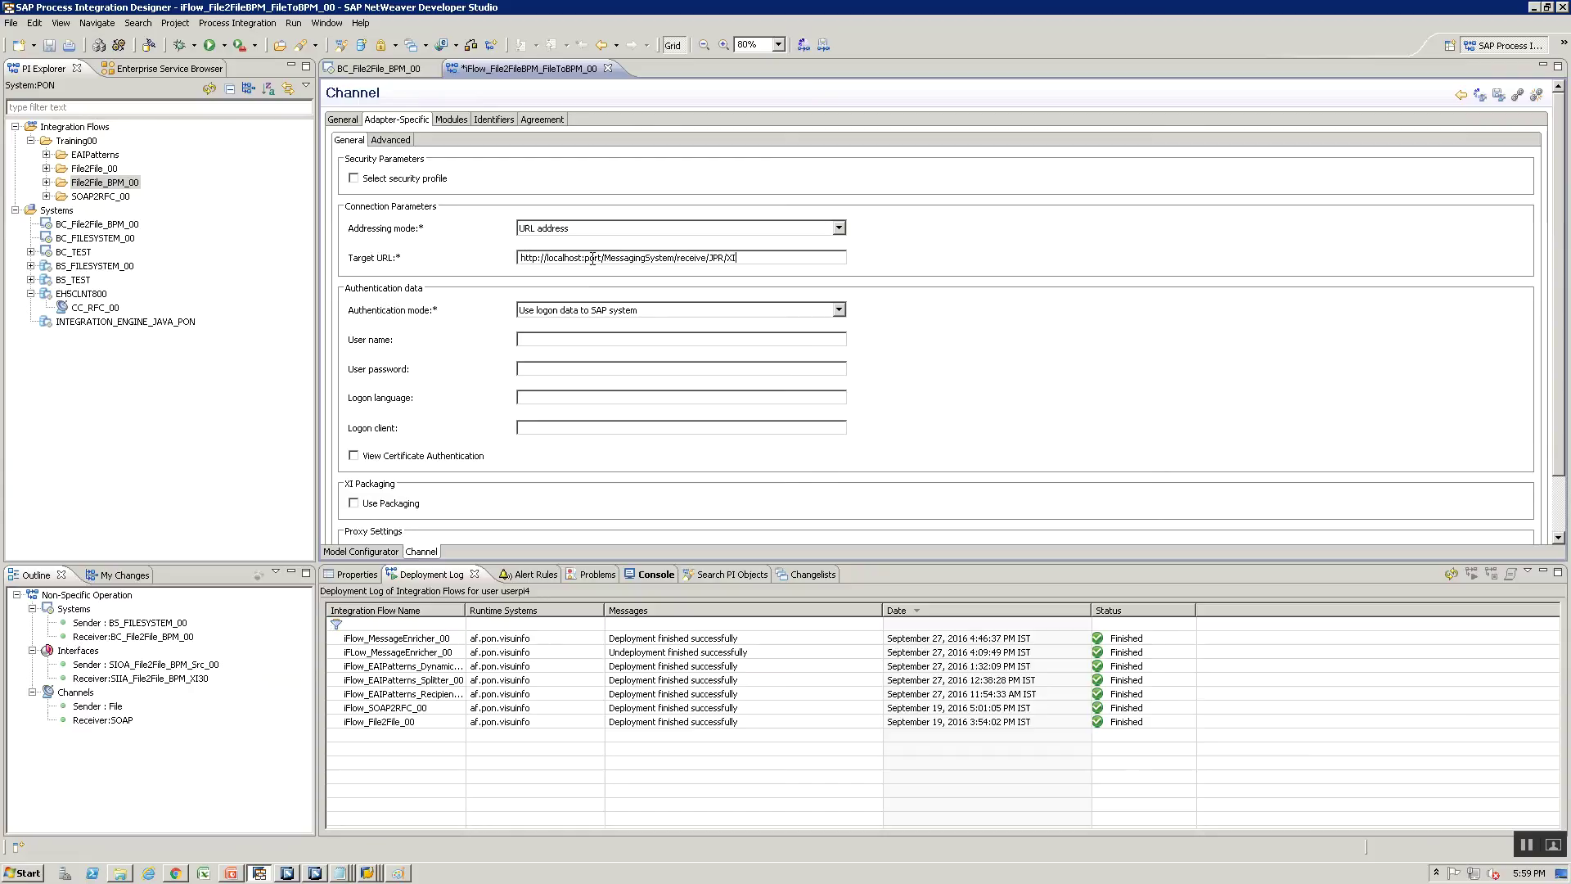
Replace the port placeholder in the Target URL with 57300, taken from the PI start page, and save the iFlow
{"action": "left_click", "coordinate": [177, 873]}
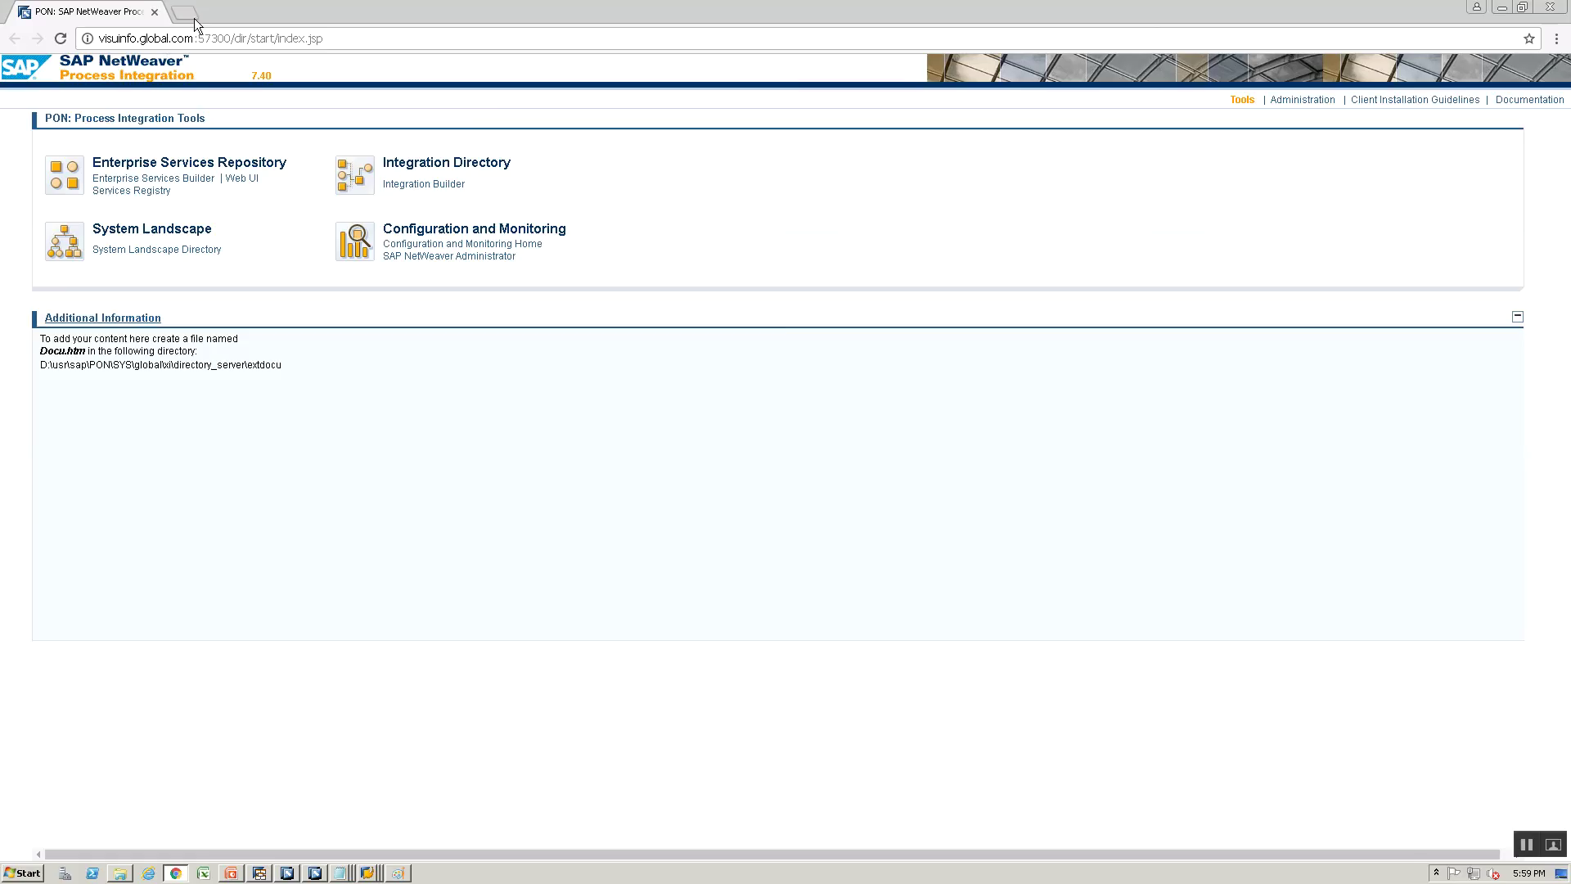
{"action": "left_click_drag", "start_coordinate": [198, 38], "coordinate": [231, 38]}
{"action": "key", "text": "alt+Tab"}
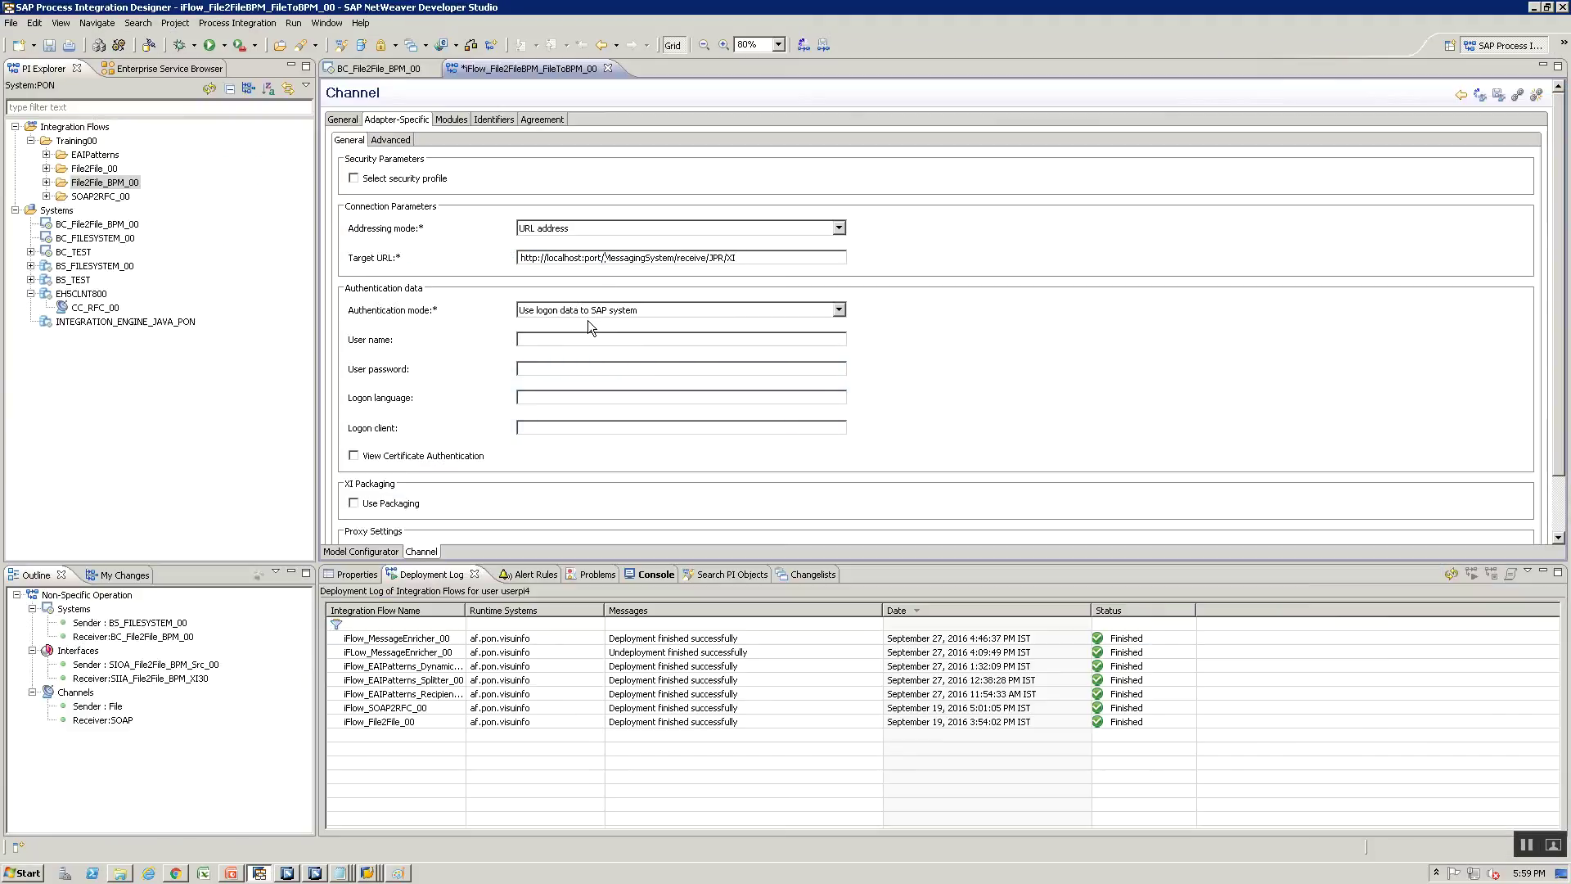
{"action": "key", "text": "BackSpace"}
{"action": "key", "text": "BackSpace"}
{"action": "key", "text": "BackSpace"}
{"action": "key", "text": "BackSpace"}
{"action": "type", "text": "57300"}
{"action": "key", "text": "ctrl+s"}
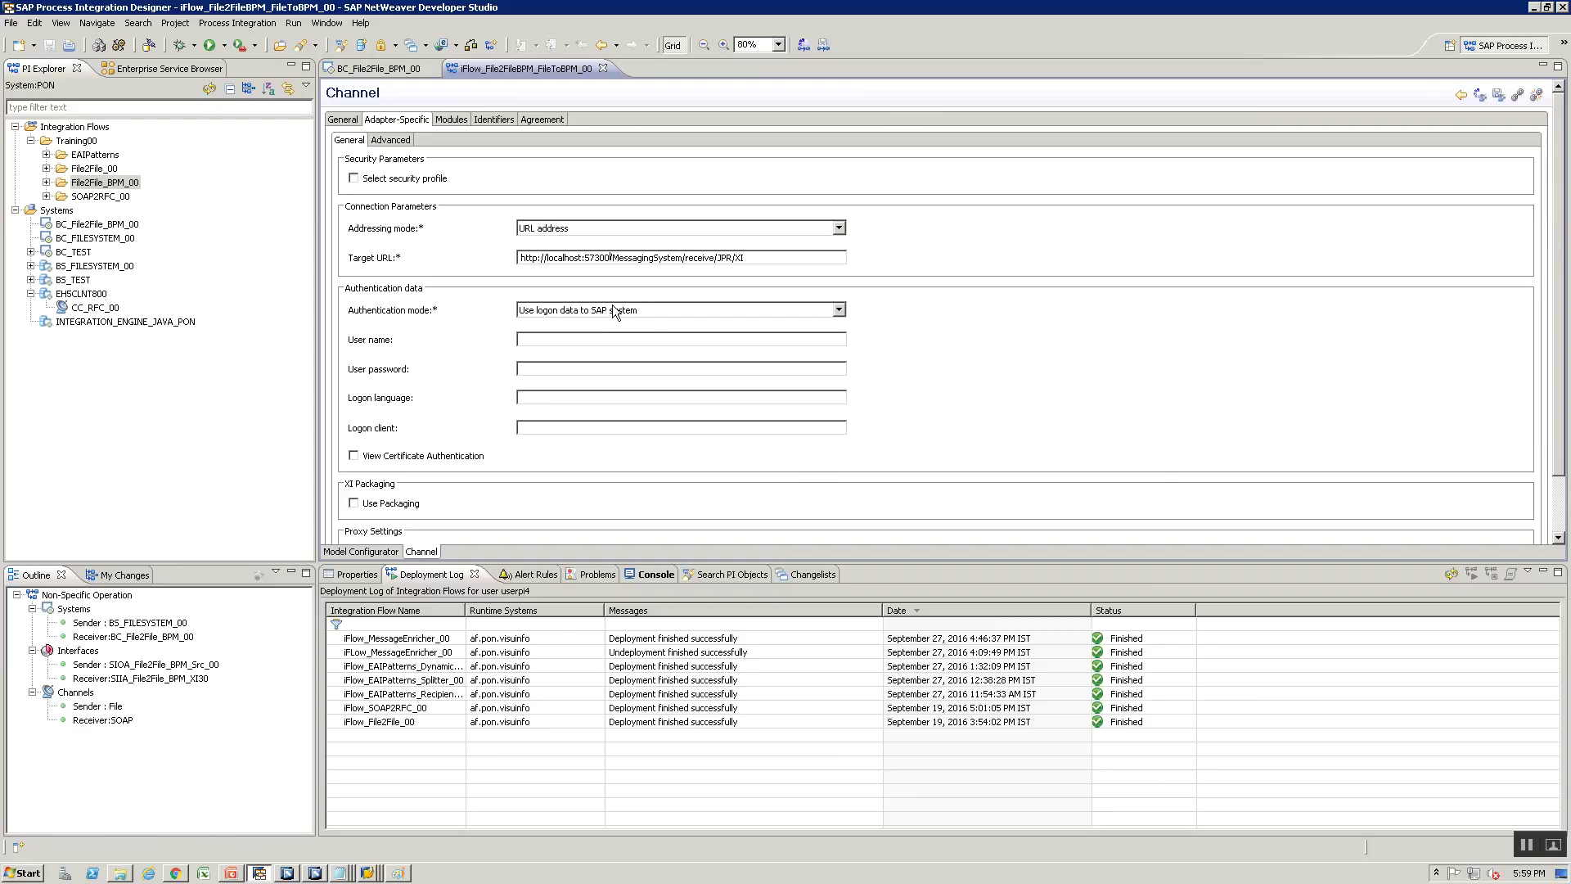
{"action": "left_click", "coordinate": [611, 308]}
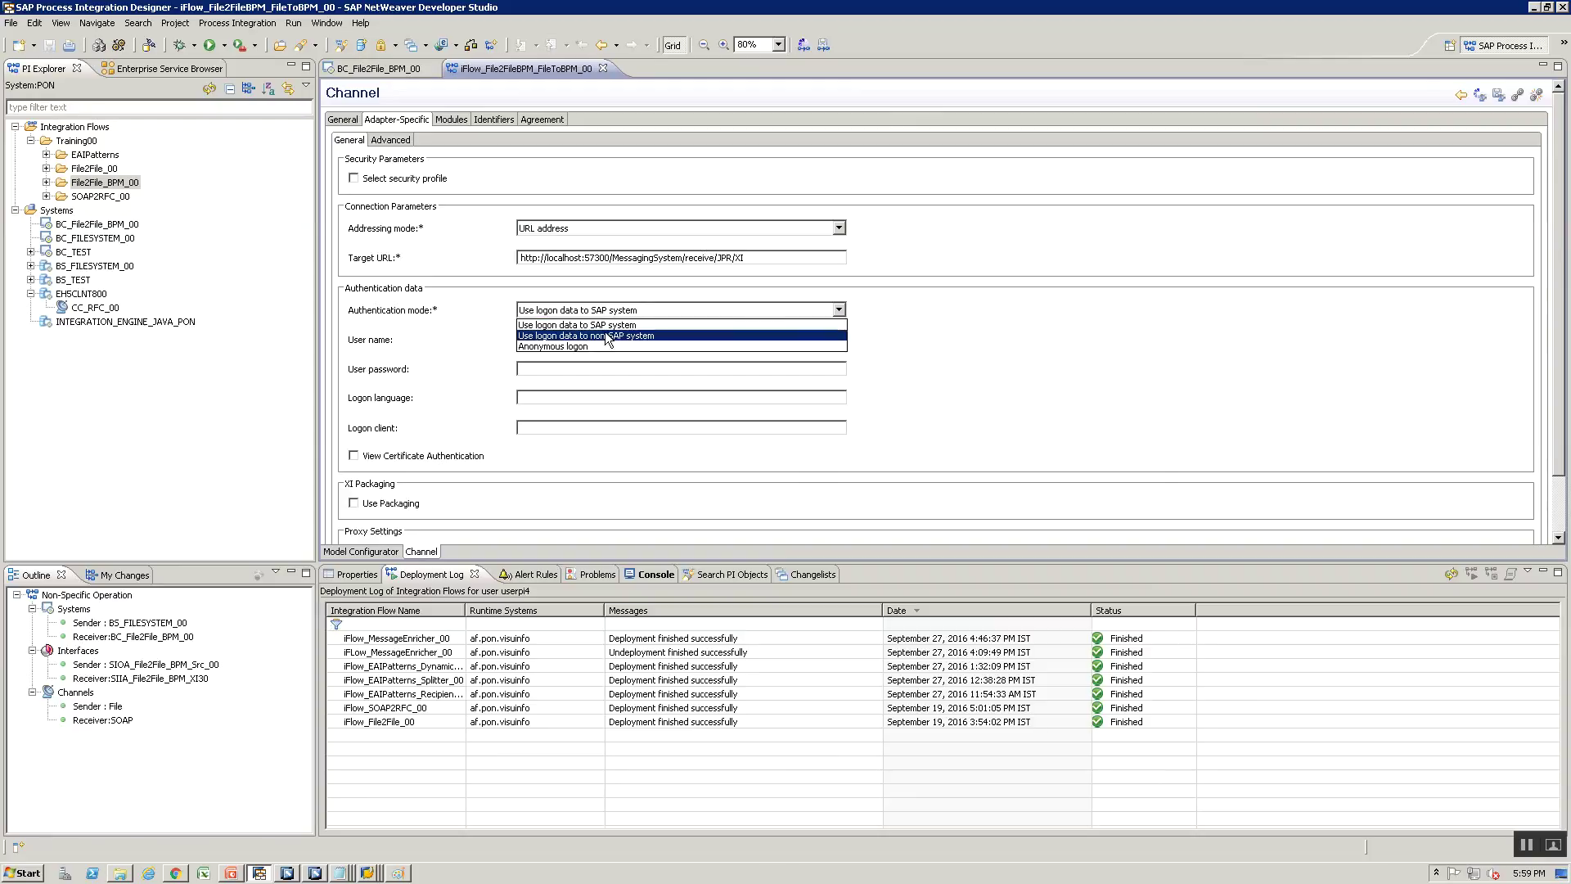
Set Authentication mode to 'Use logon data to non-SAP system' and enter the user name
{"action": "left_click", "coordinate": [582, 283]}
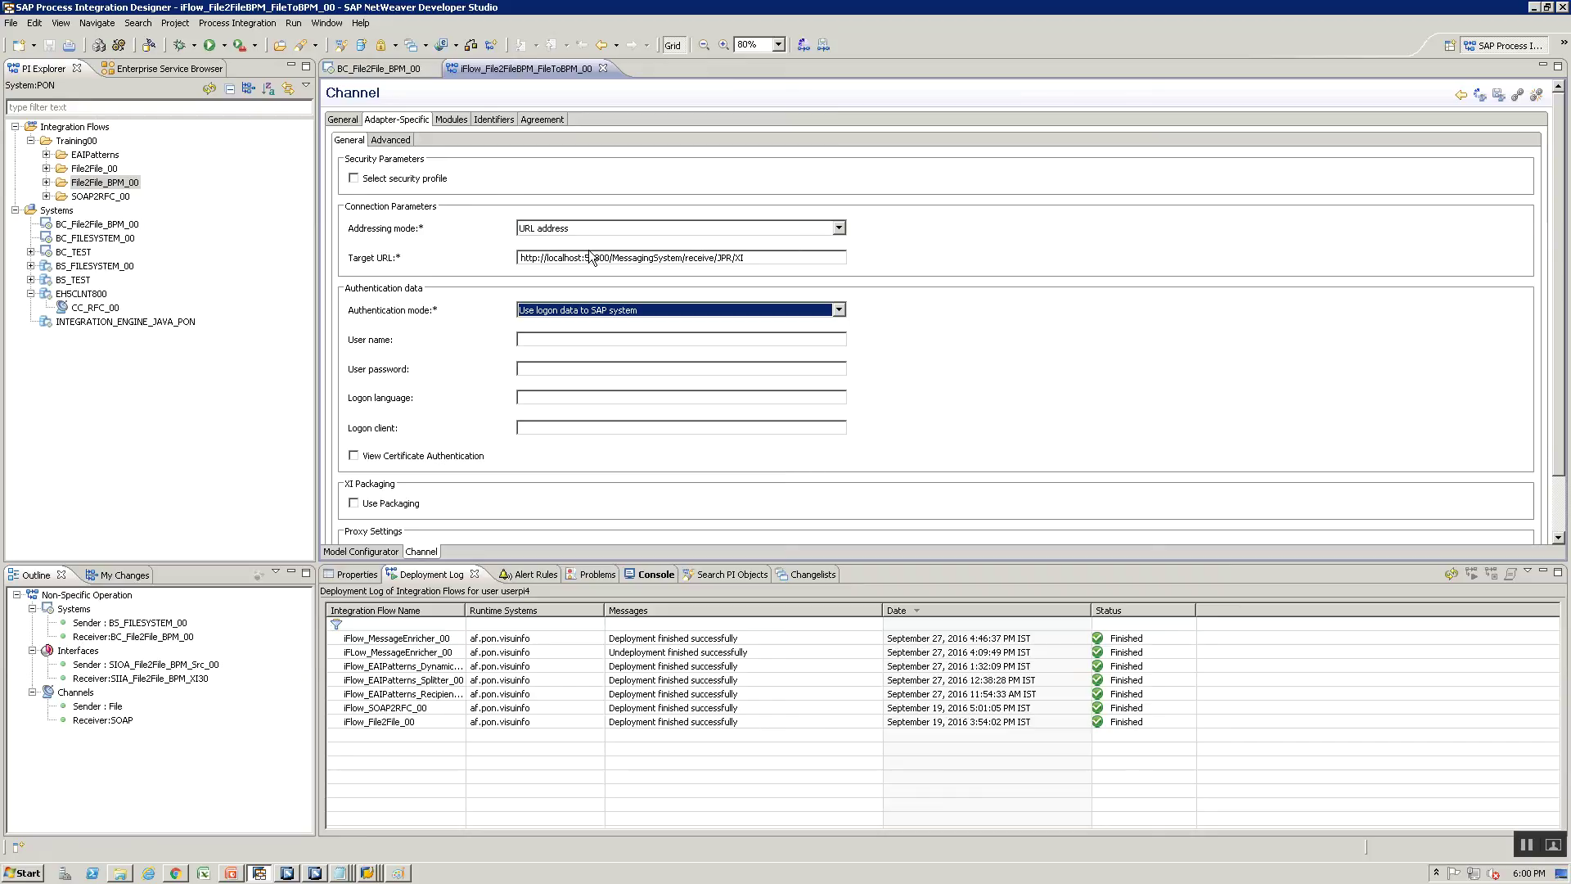
{"action": "left_click", "coordinate": [652, 307]}
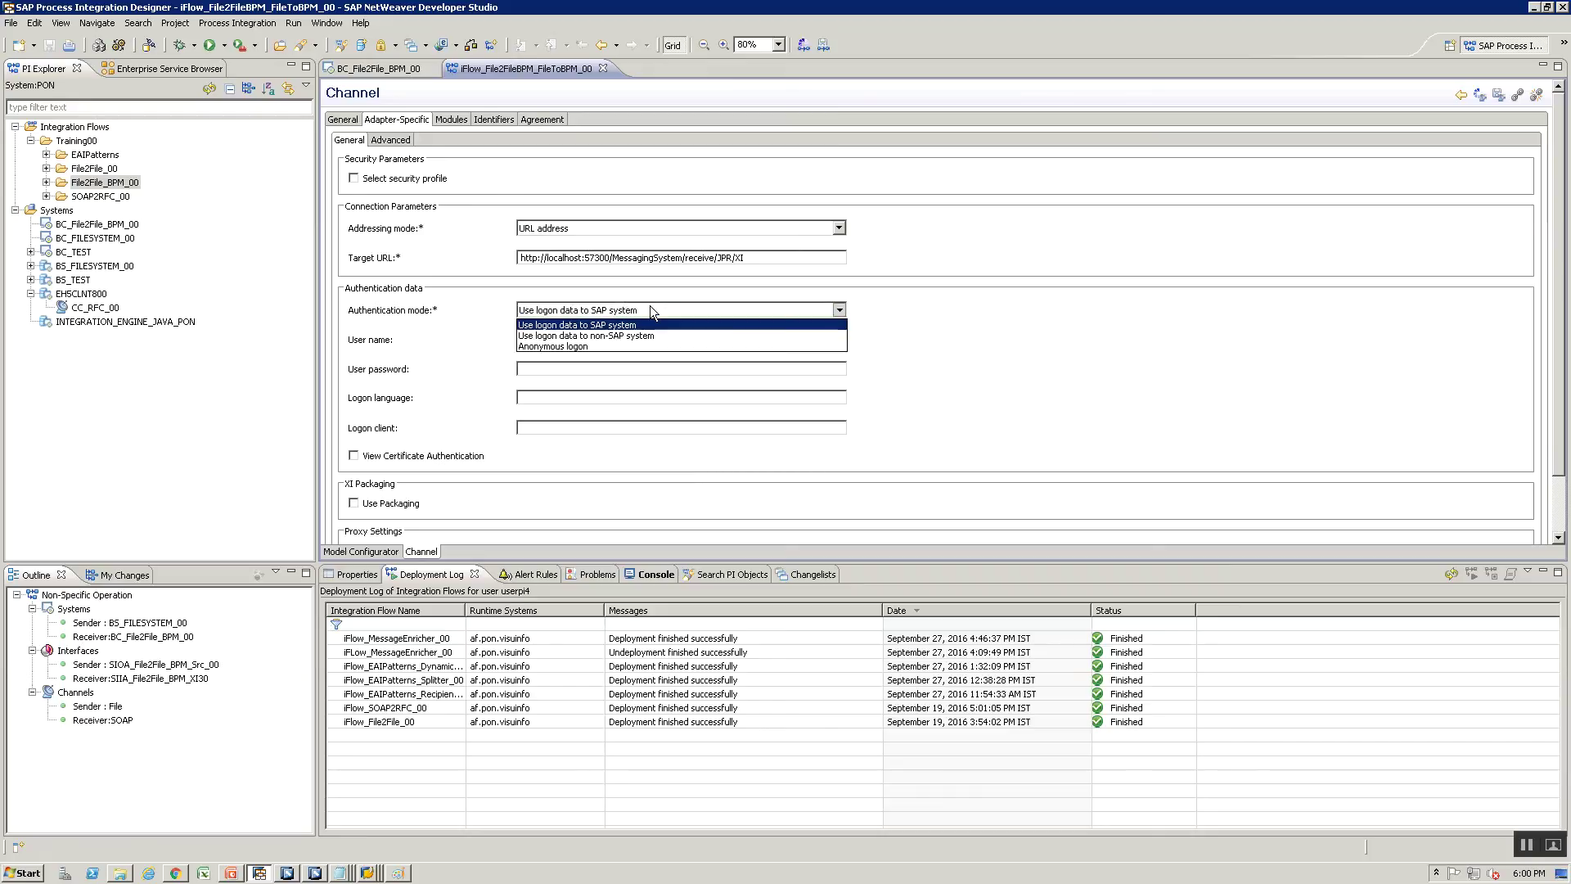
{"action": "left_click", "coordinate": [630, 330]}
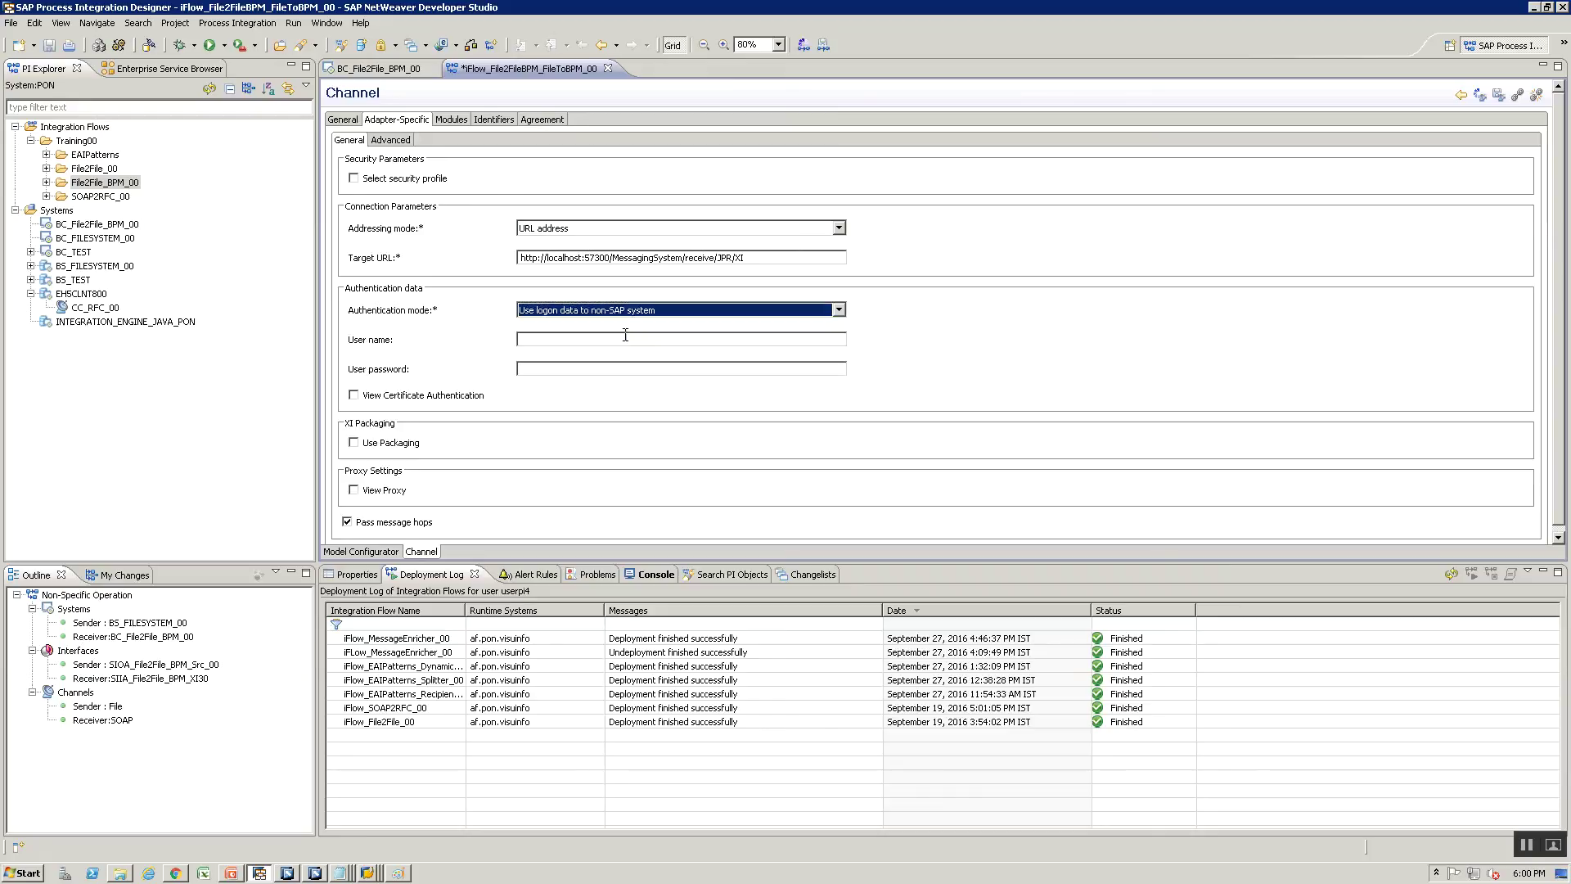
{"action": "left_click", "coordinate": [623, 338]}
{"action": "type", "text": "bhaveshk"}
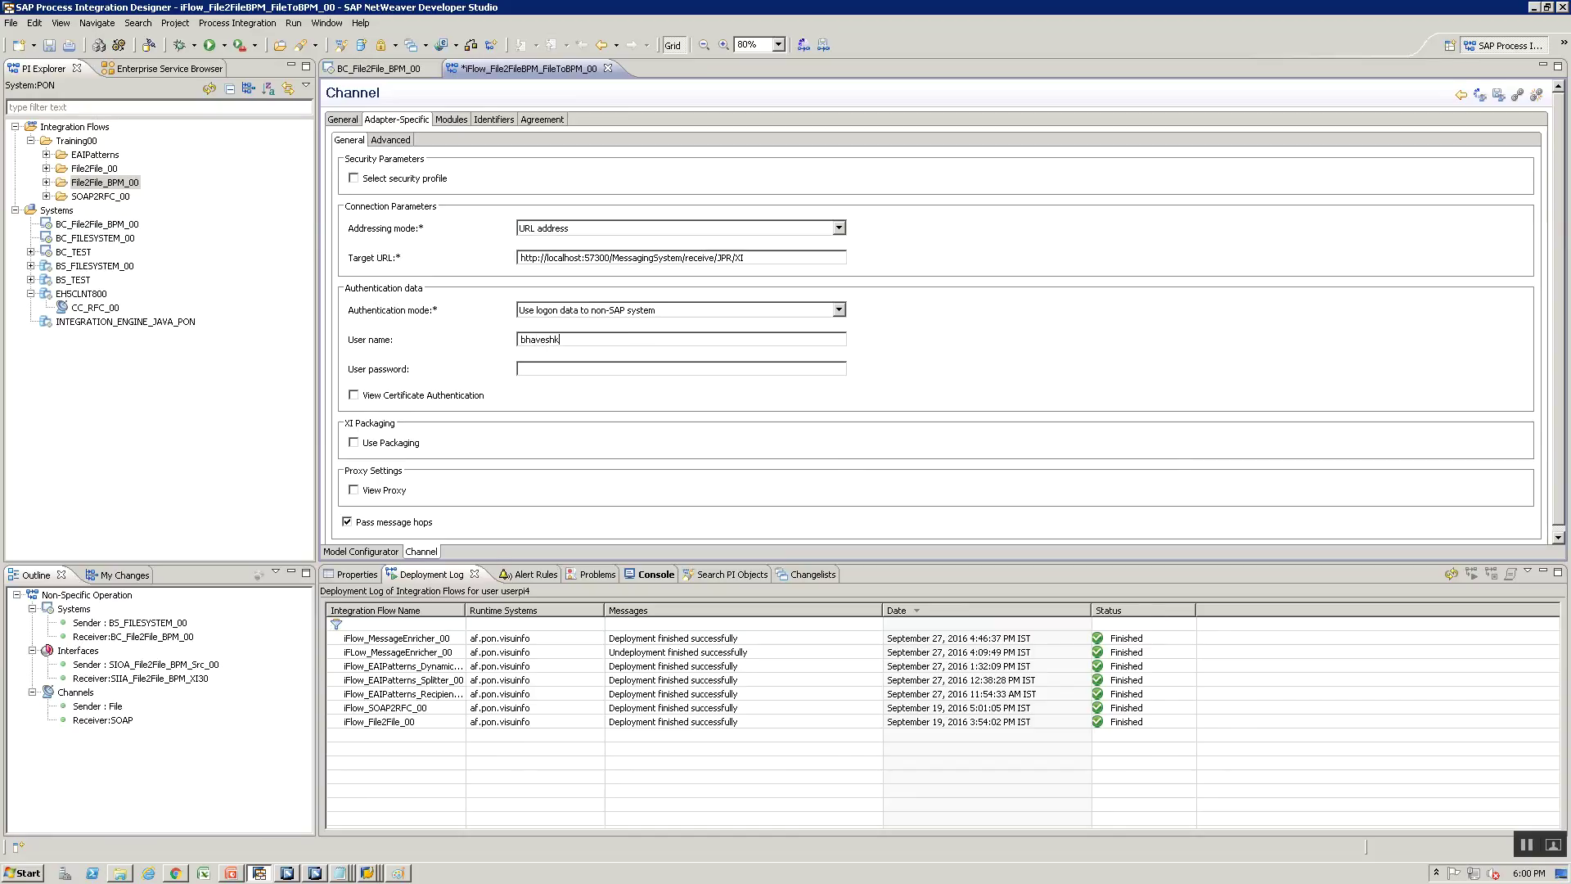
{"action": "double_click", "coordinate": [520, 339]}
{"action": "key", "text": "BackSpace"}
{"action": "type", "text": "userpi4"}
Enter the user password for the non-SAP logon and save the integration flow
{"action": "key", "text": "Tab"}
{"action": "type", "text": "••••••••••••"}
{"action": "key", "text": "BackSpace"}
{"action": "key", "text": "BackSpace"}
{"action": "key", "text": "BackSpace"}
{"action": "key", "text": "BackSpace"}
{"action": "key", "text": "BackSpace"}
{"action": "key", "text": "BackSpace"}
{"action": "key", "text": "BackSpace"}
{"action": "key", "text": "BackSpace"}
{"action": "key", "text": "BackSpace"}
{"action": "key", "text": "BackSpace"}
{"action": "key", "text": "BackSpace"}
{"action": "key", "text": "BackSpace"}
{"action": "type", "text": "••••••"}
{"action": "key", "text": "BackSpace"}
{"action": "key", "text": "BackSpace"}
{"action": "key", "text": "BackSpace"}
{"action": "key", "text": "BackSpace"}
{"action": "key", "text": "BackSpace"}
{"action": "key", "text": "BackSpace"}
{"action": "type", "text": "•••••••••"}
{"action": "key", "text": "alt+Tab"}
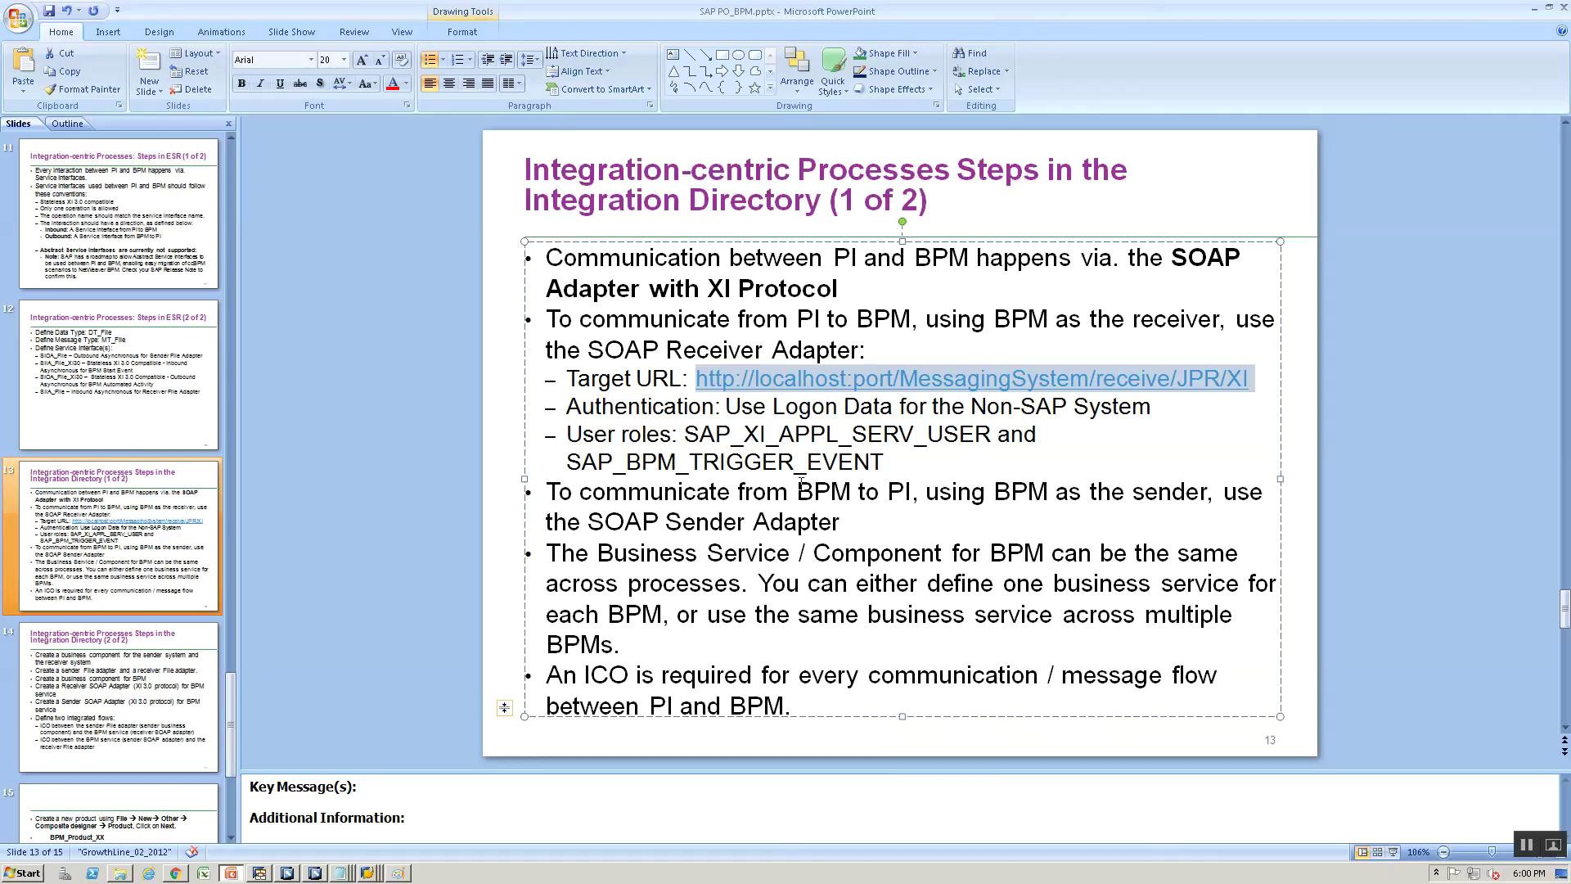
{"action": "key", "text": "alt+Tab"}
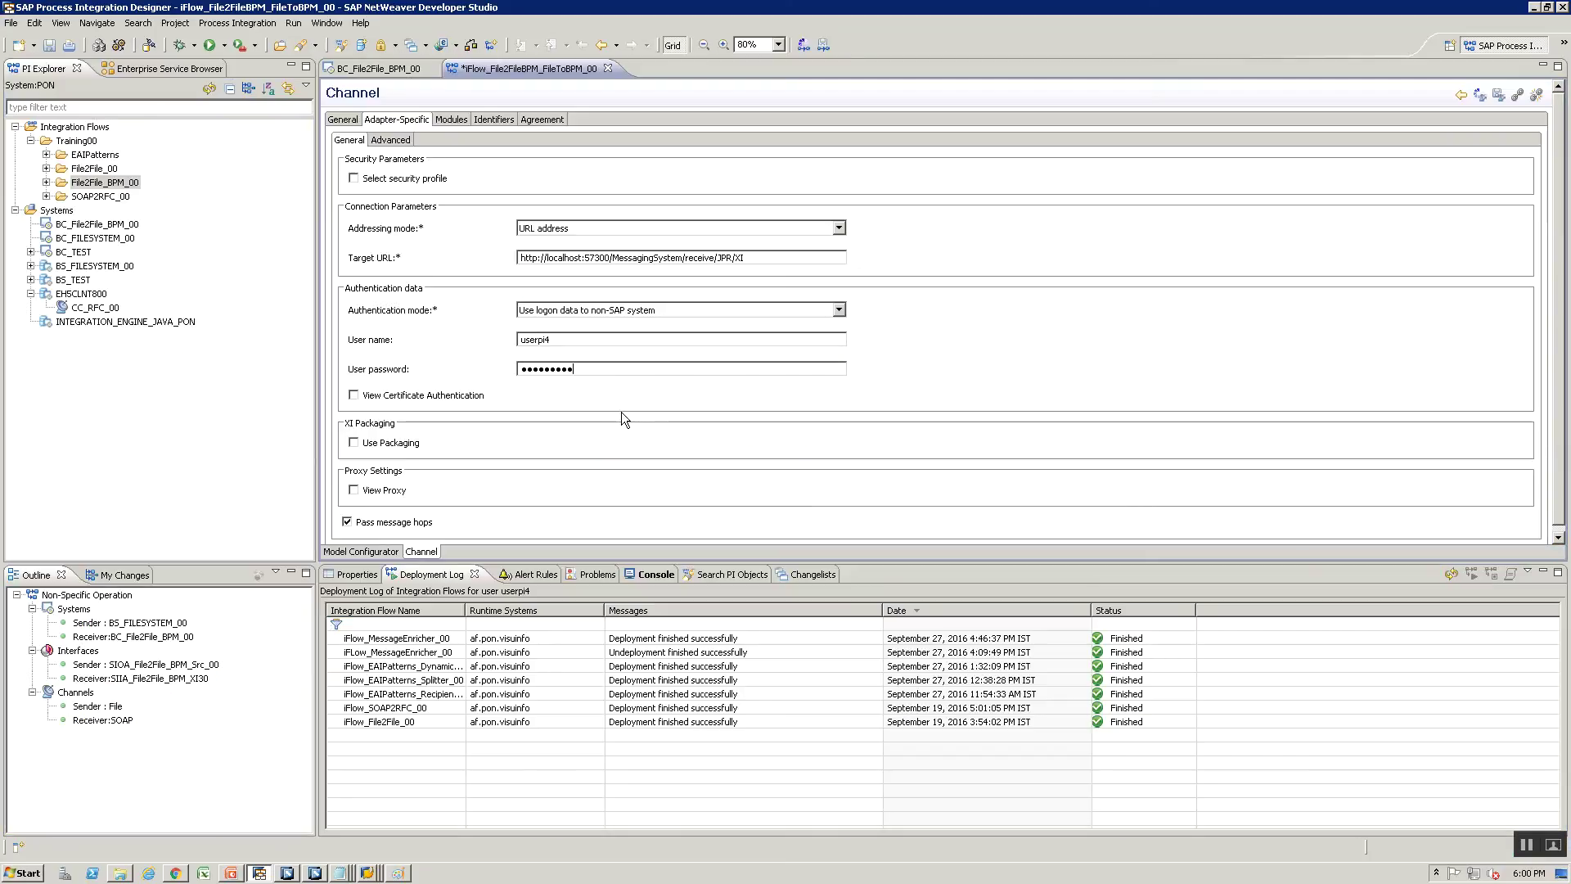
{"action": "key", "text": "ctrl+s"}
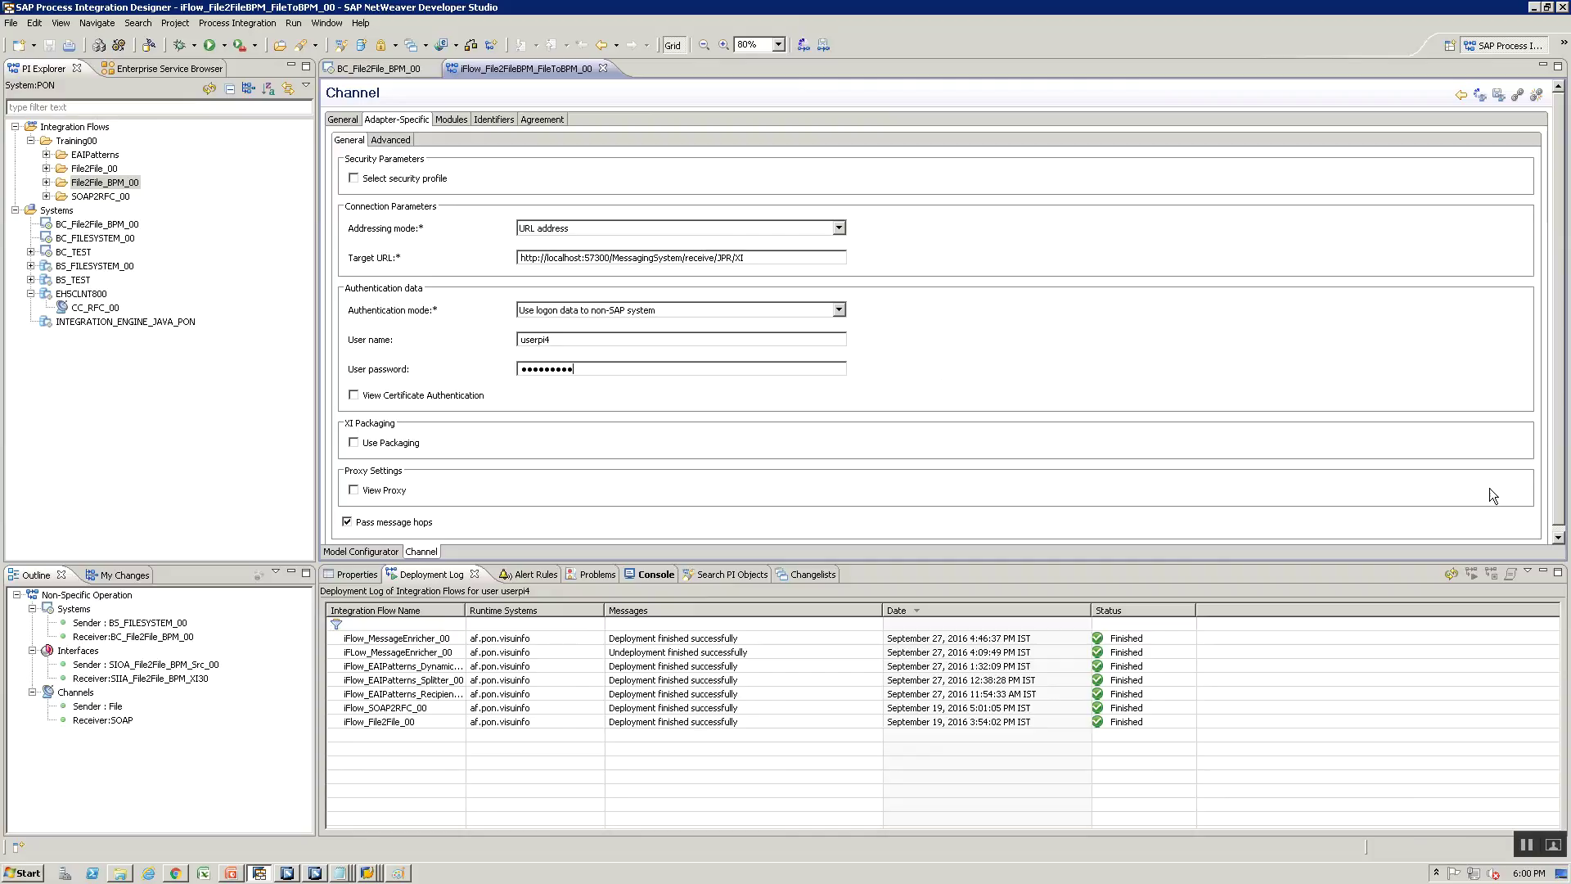
Activate iFlow_File2FileBPM_FileToBPM_00 in the File2File_BPM_00 folder and confirm the activation
{"action": "left_click", "coordinate": [345, 552]}
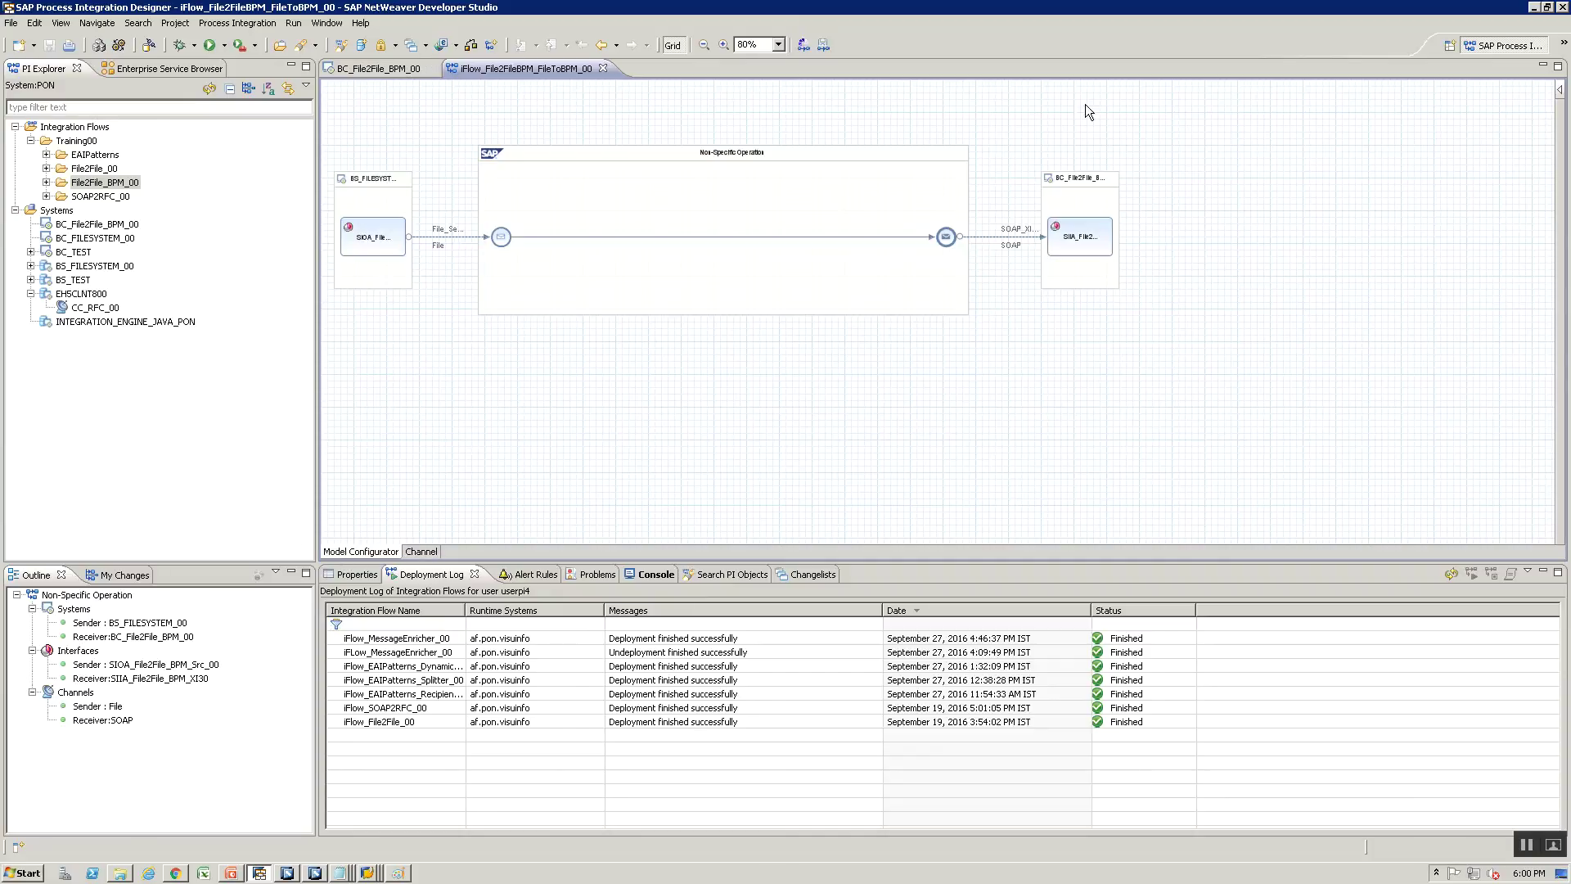
{"action": "left_click", "coordinate": [47, 181]}
{"action": "left_click", "coordinate": [124, 199]}
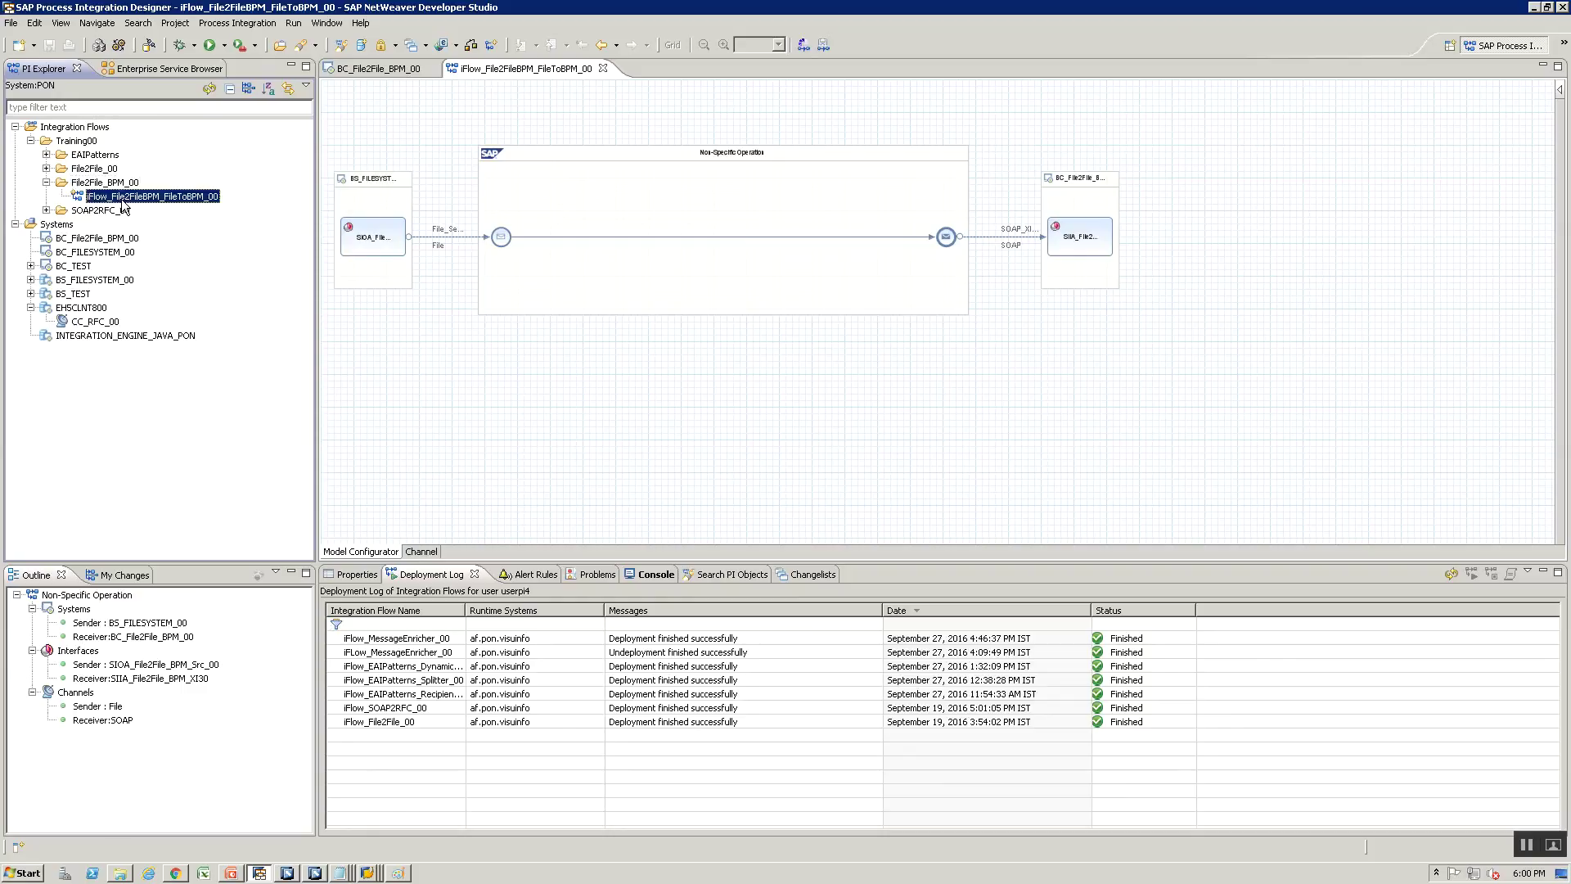
{"action": "right_click", "coordinate": [127, 199]}
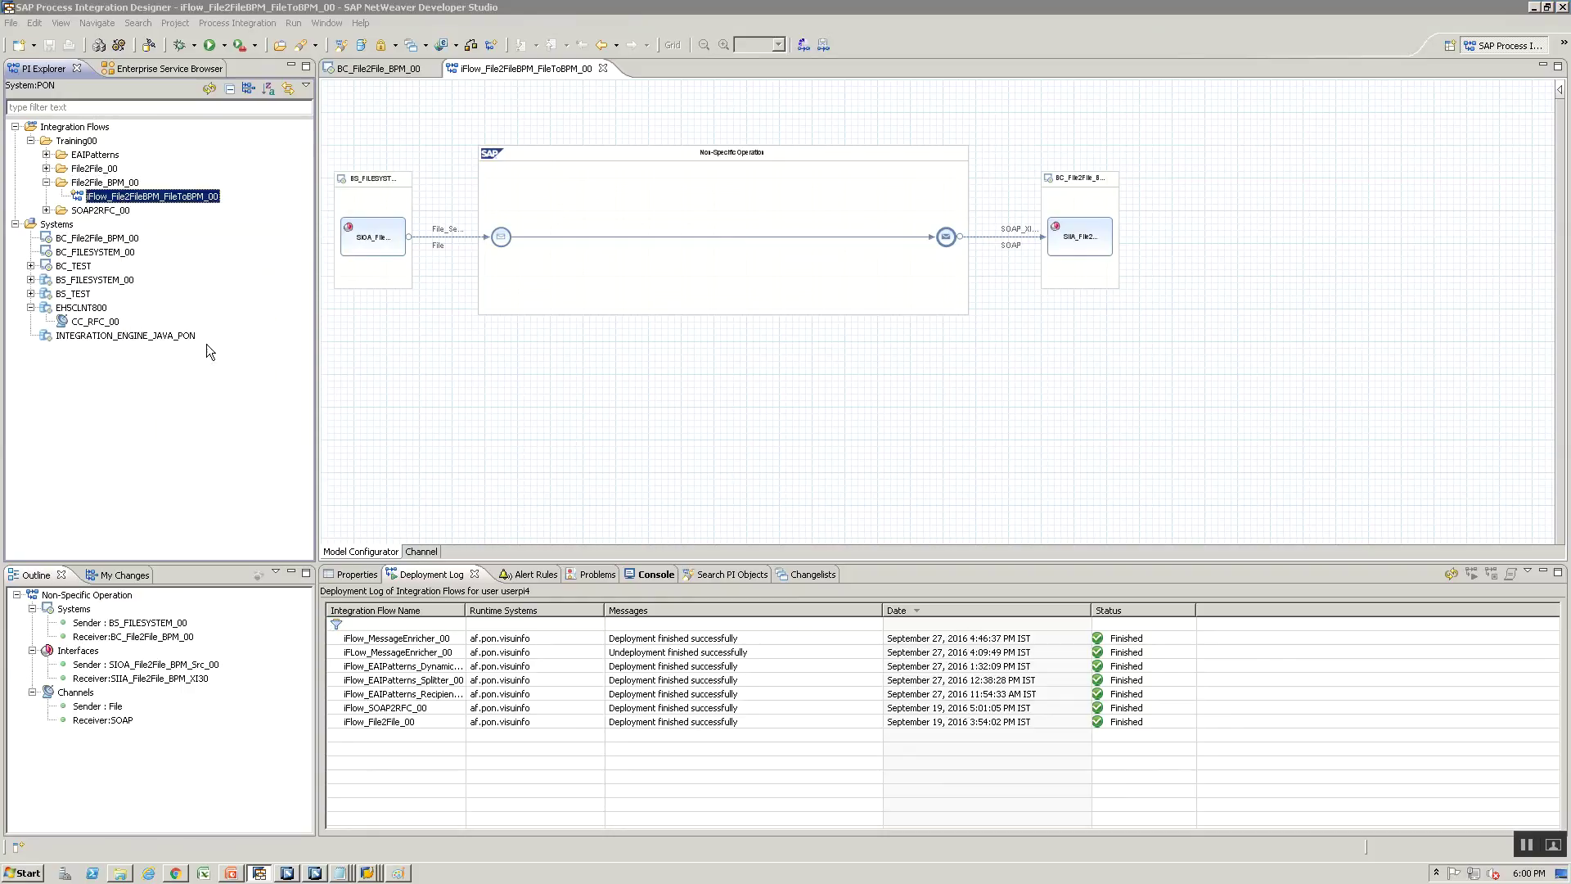
{"action": "left_click", "coordinate": [206, 343]}
{"action": "left_click", "coordinate": [836, 445]}
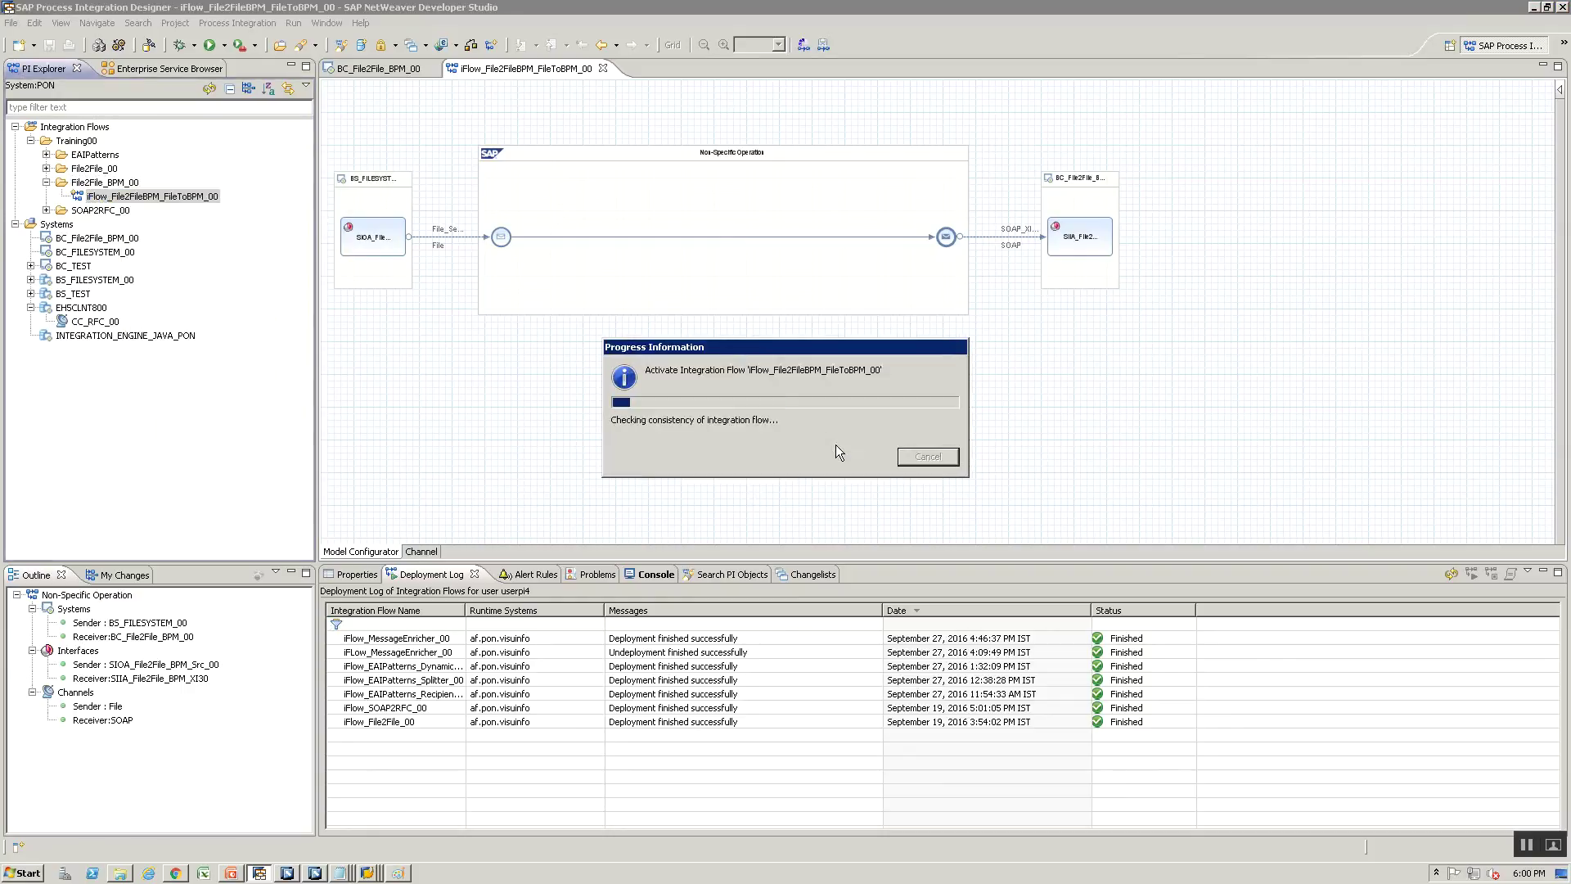
{"action": "left_click", "coordinate": [924, 445]}
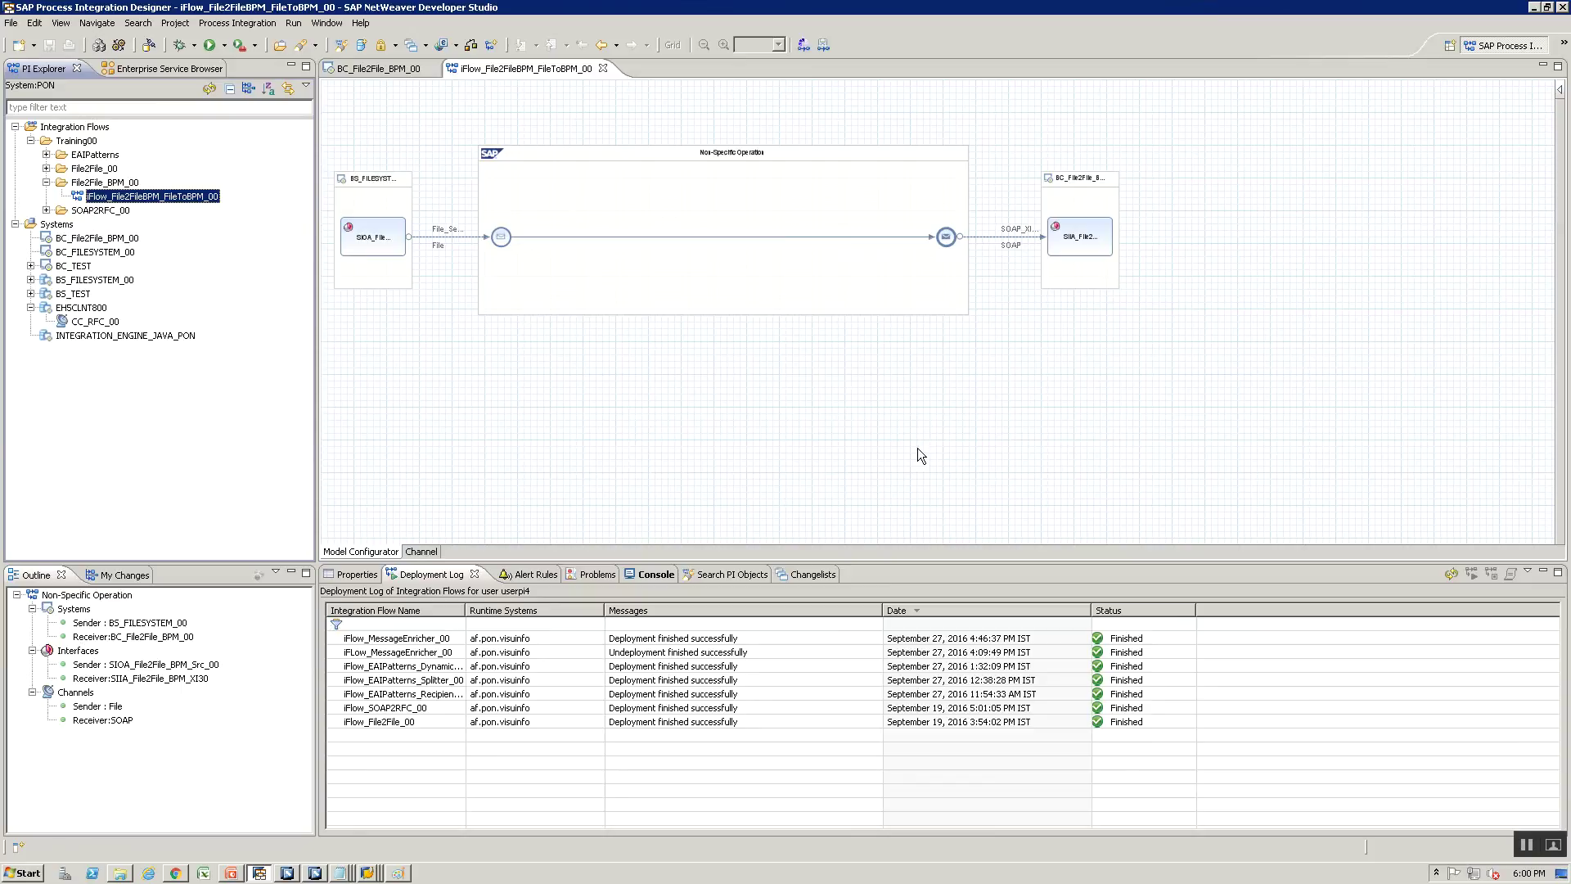
Deploy the FileToBPM iFlow and dismiss the deployment finished notification
{"action": "right_click", "coordinate": [144, 199]}
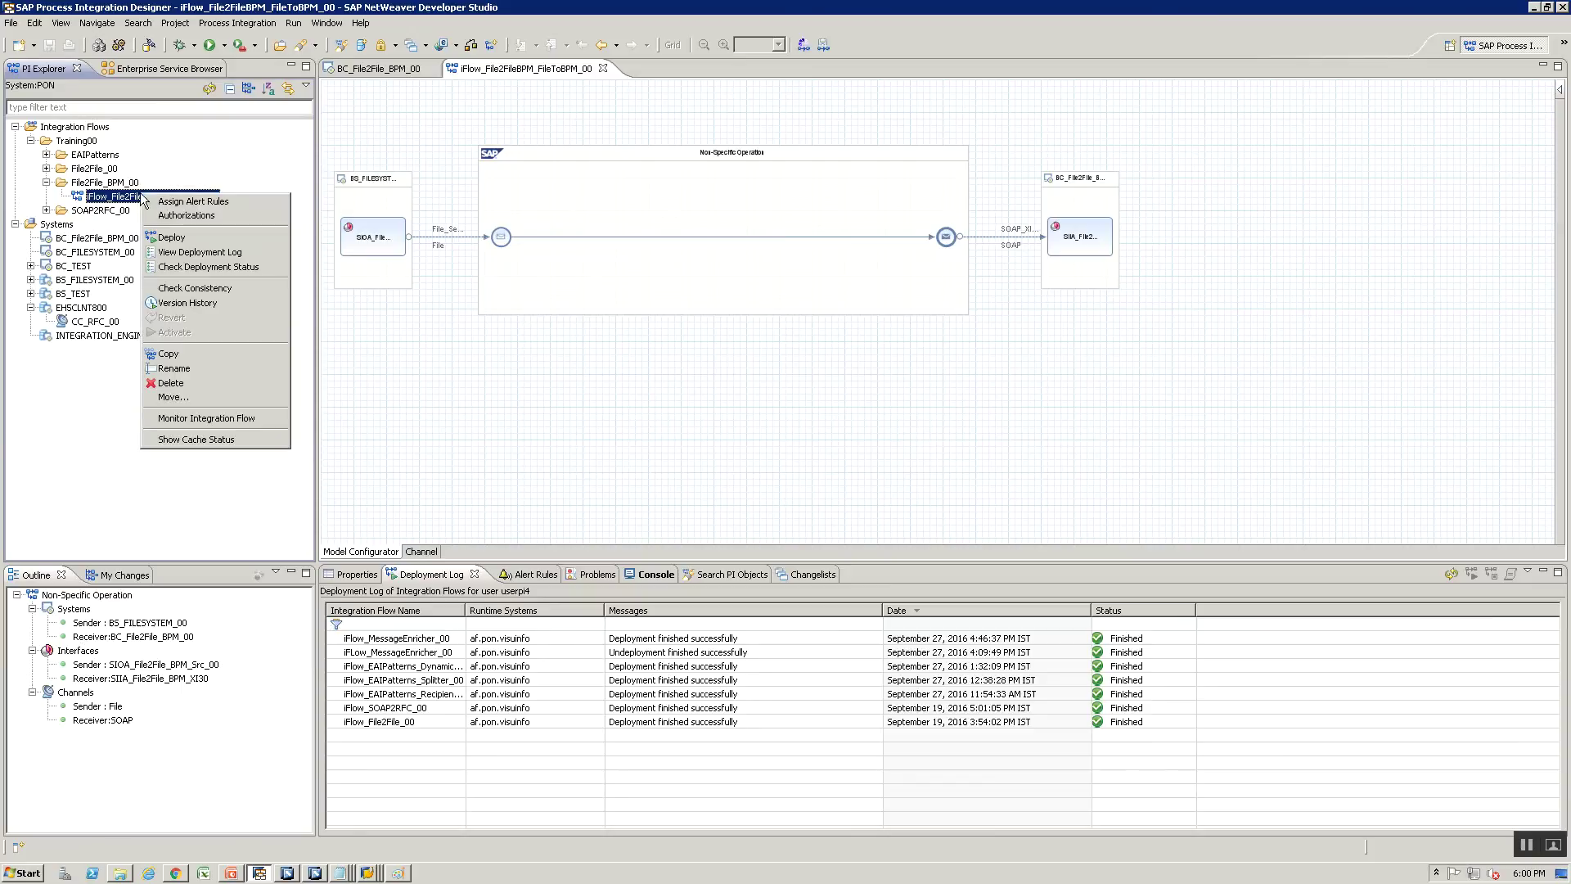
{"action": "left_click", "coordinate": [176, 238]}
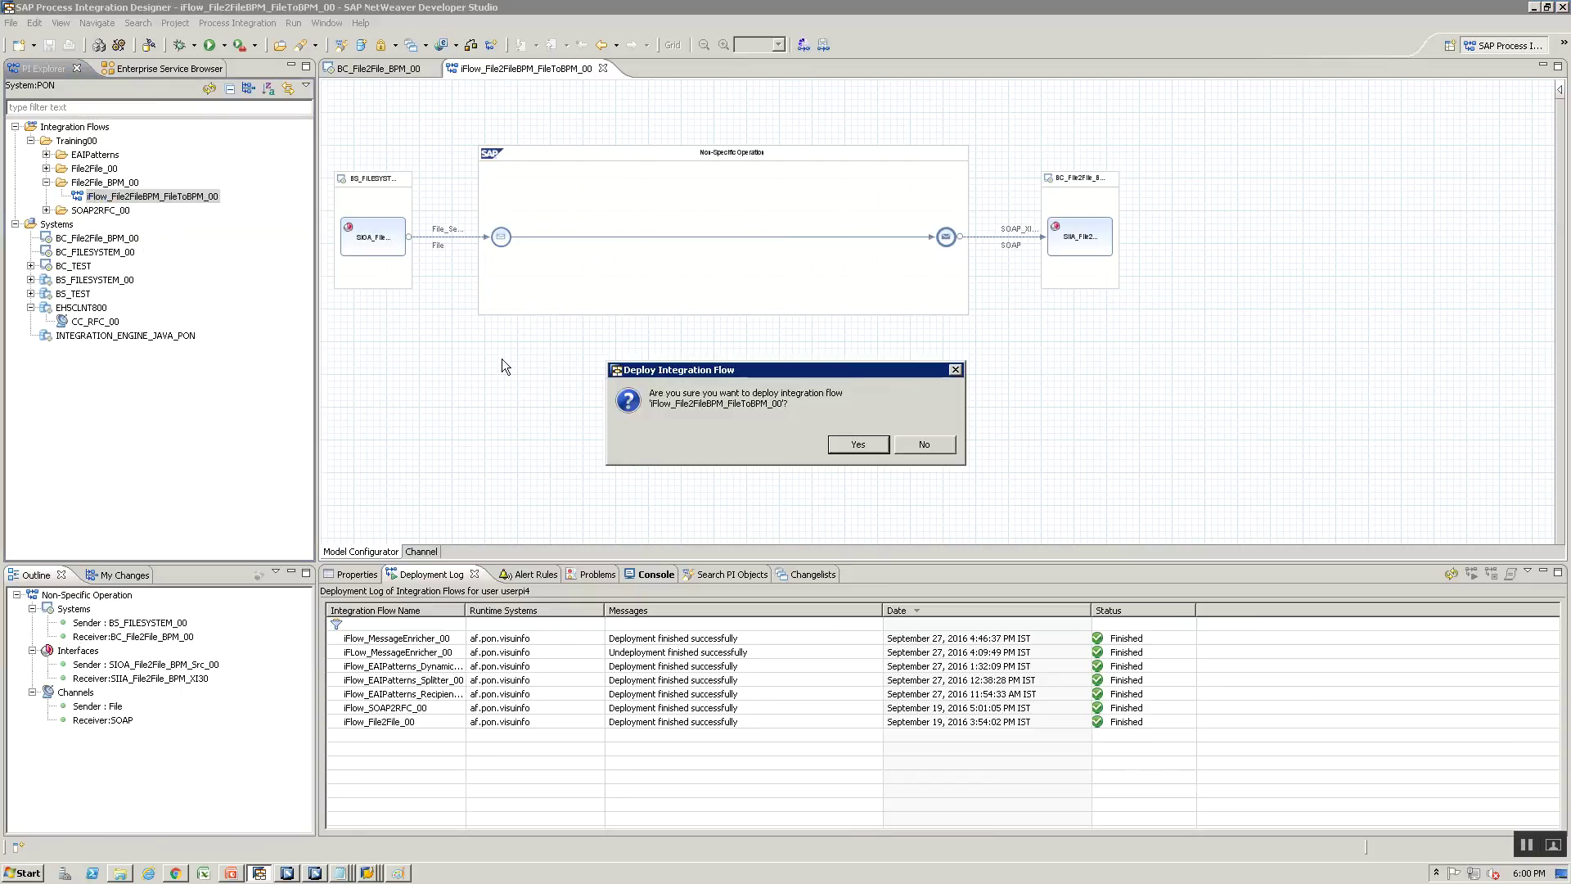
{"action": "left_click", "coordinate": [844, 445]}
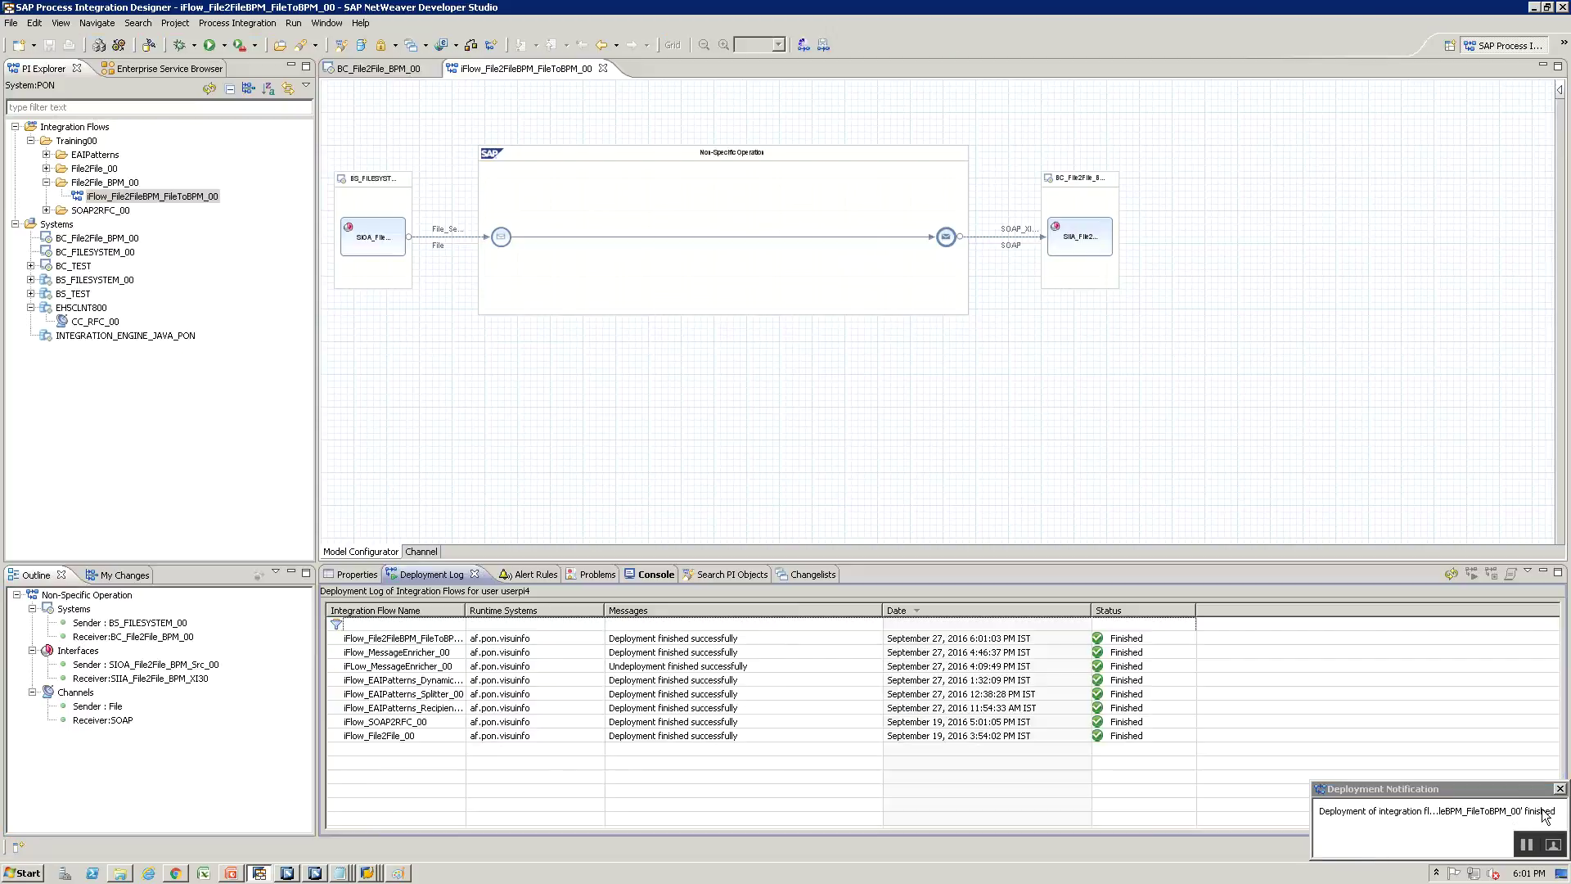
{"action": "left_click", "coordinate": [1561, 789]}
{"action": "key", "text": "alt+Tab"}
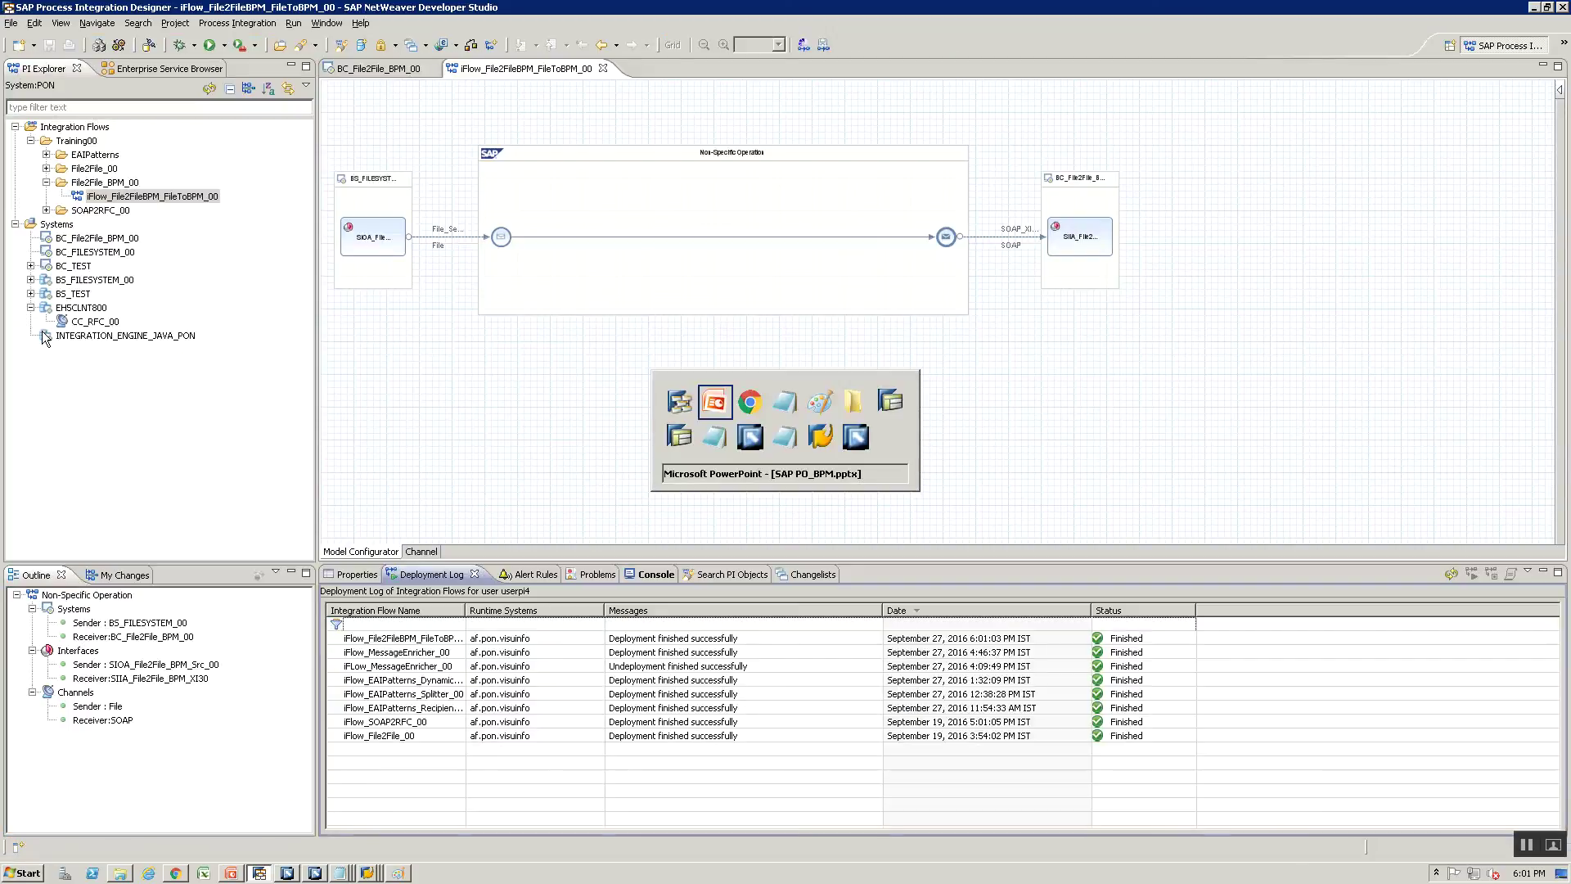
{"action": "key", "text": "alt+Tab"}
{"action": "key", "text": "Tab"}
{"action": "key", "text": "Tab"}
{"action": "key", "text": "Tab"}
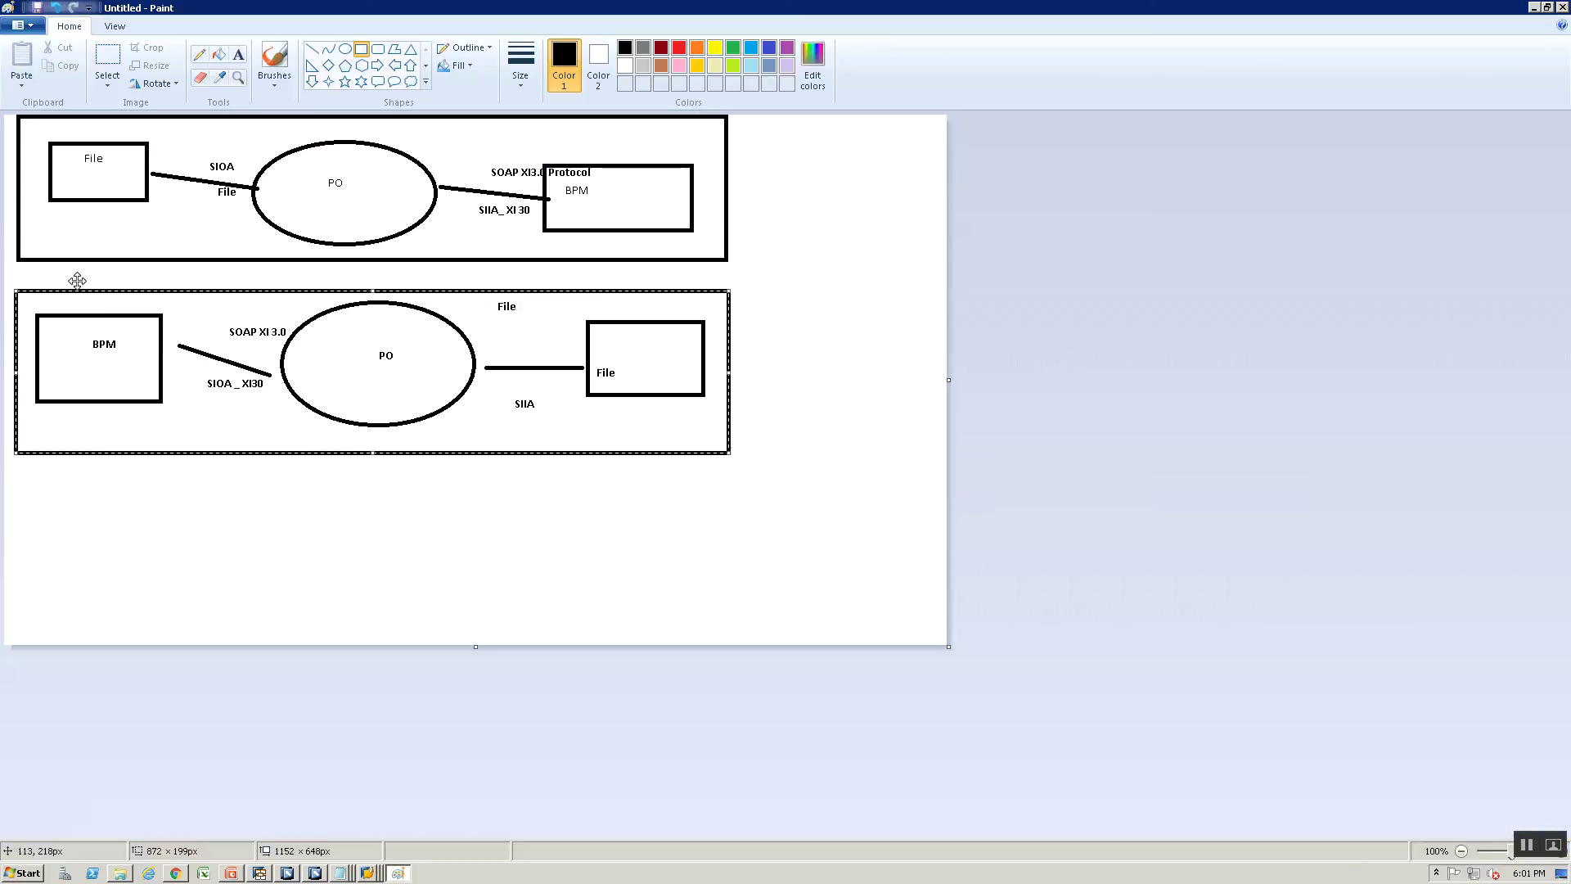
{"action": "key", "text": "alt+Tab"}
{"action": "key", "text": "alt+Tab"}
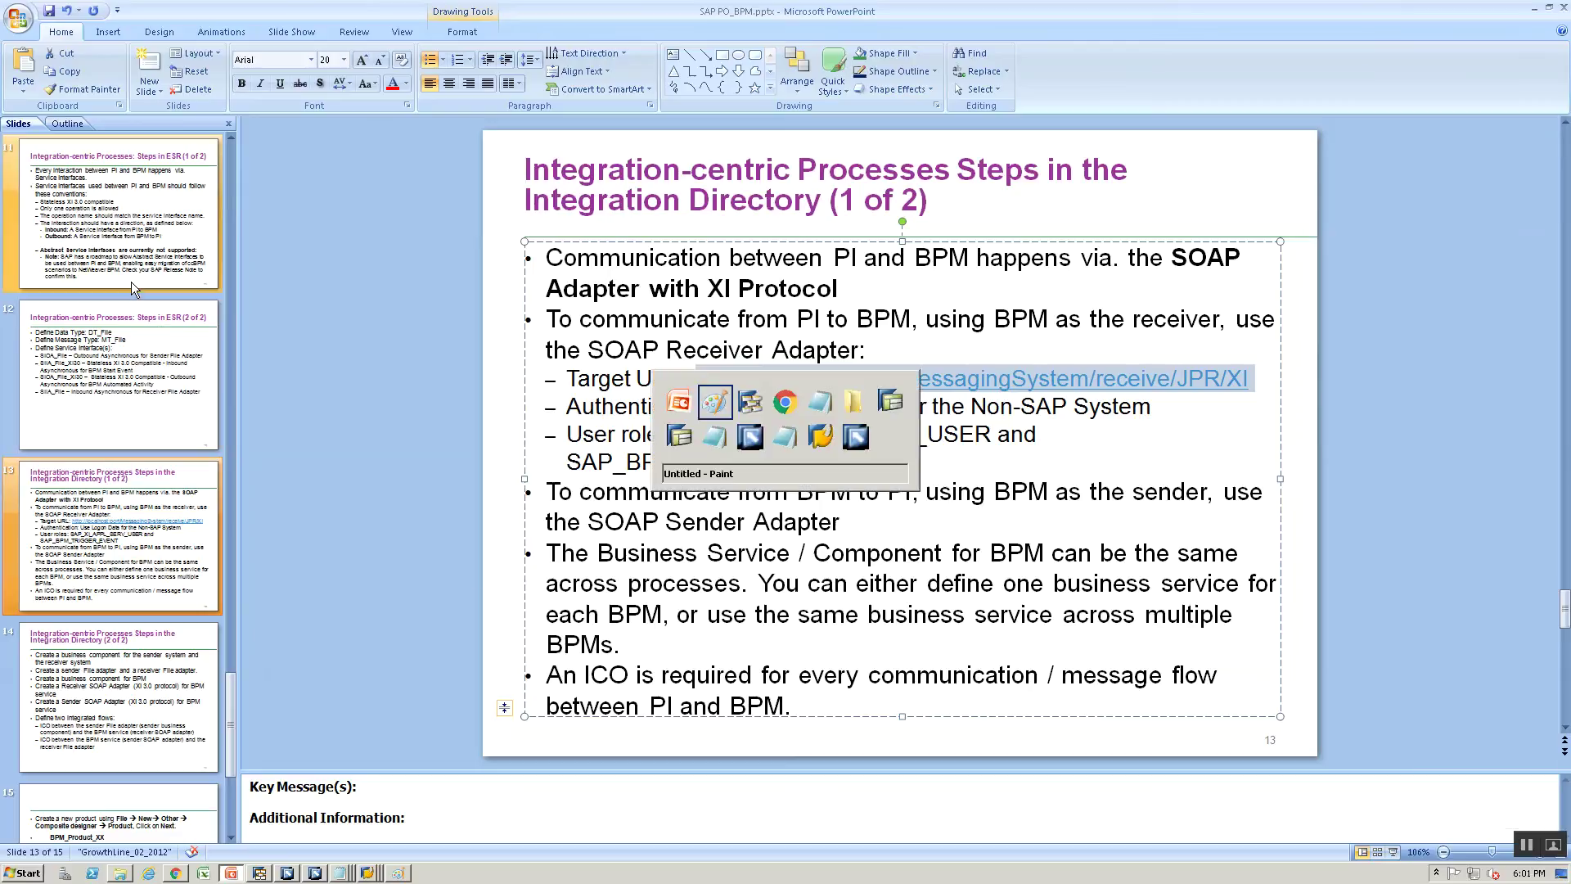
{"action": "key", "text": "Tab"}
{"action": "left_click", "coordinate": [94, 186]}
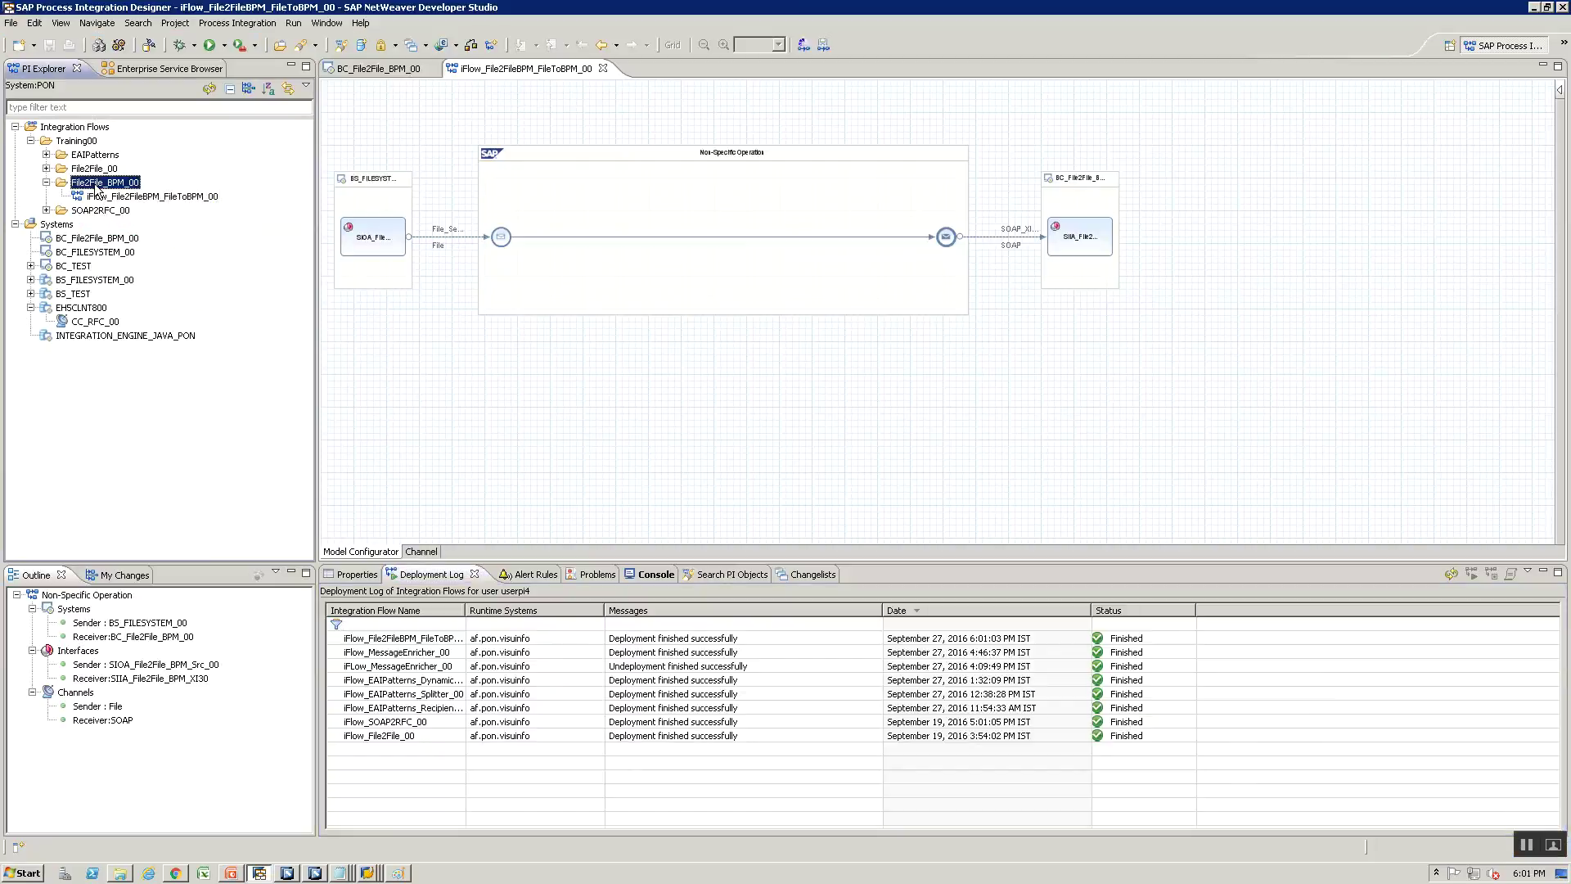
Create iFlow_File2FileBPM_BPMToFile_00 in File2File_BPM_00 using the Point-to-Point Channel pattern
{"action": "right_click", "coordinate": [96, 188]}
{"action": "left_click", "coordinate": [139, 250]}
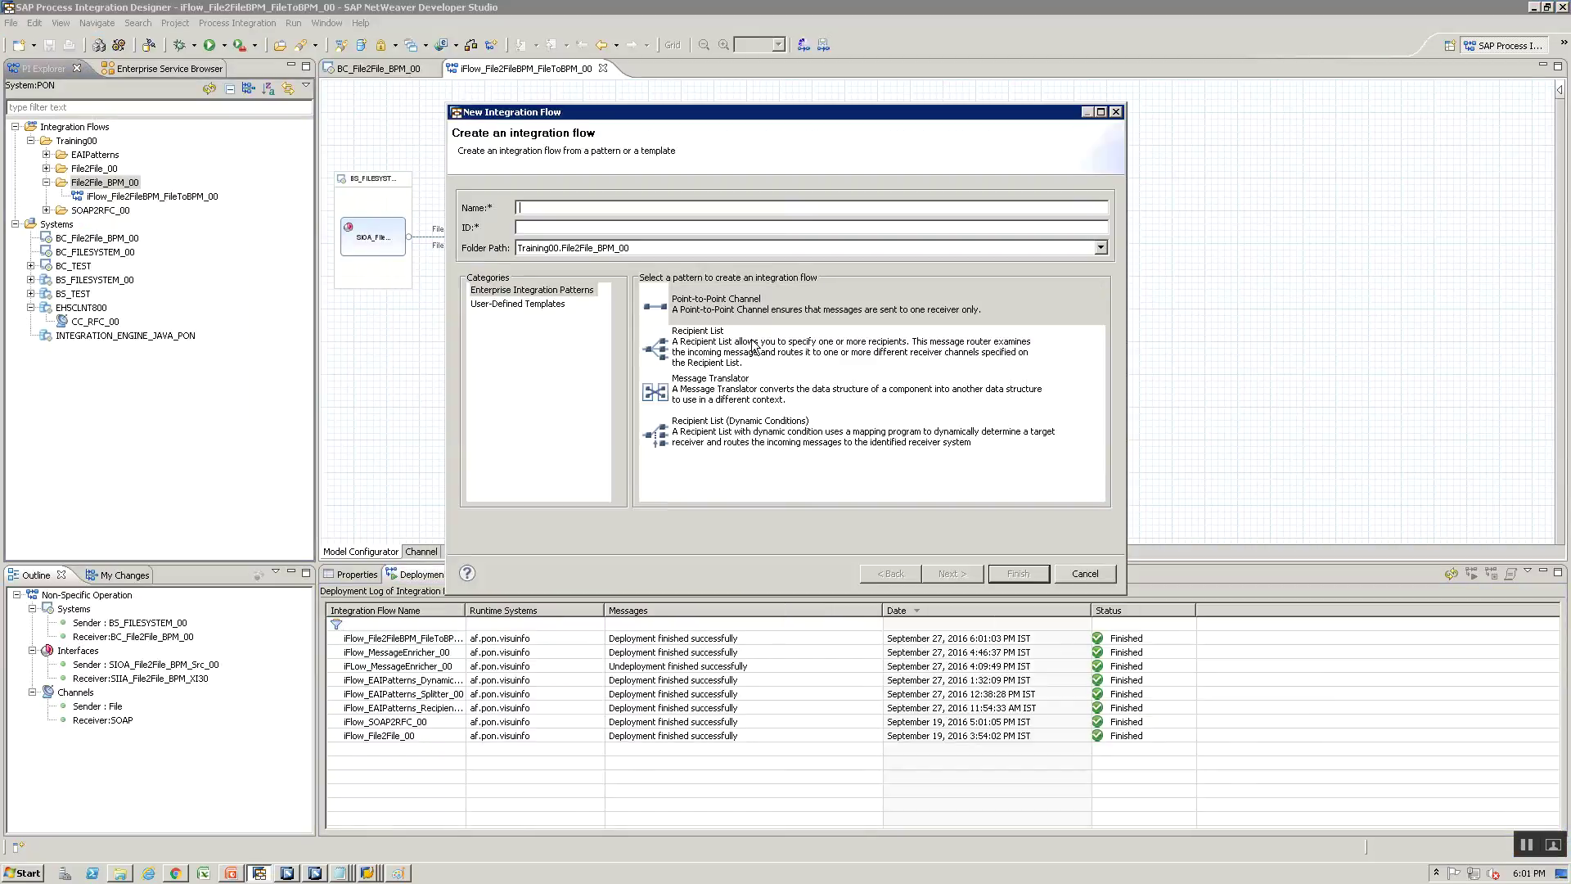
{"action": "type", "text": "iFlow_File2FileBPM_BPMTo_File_00"}
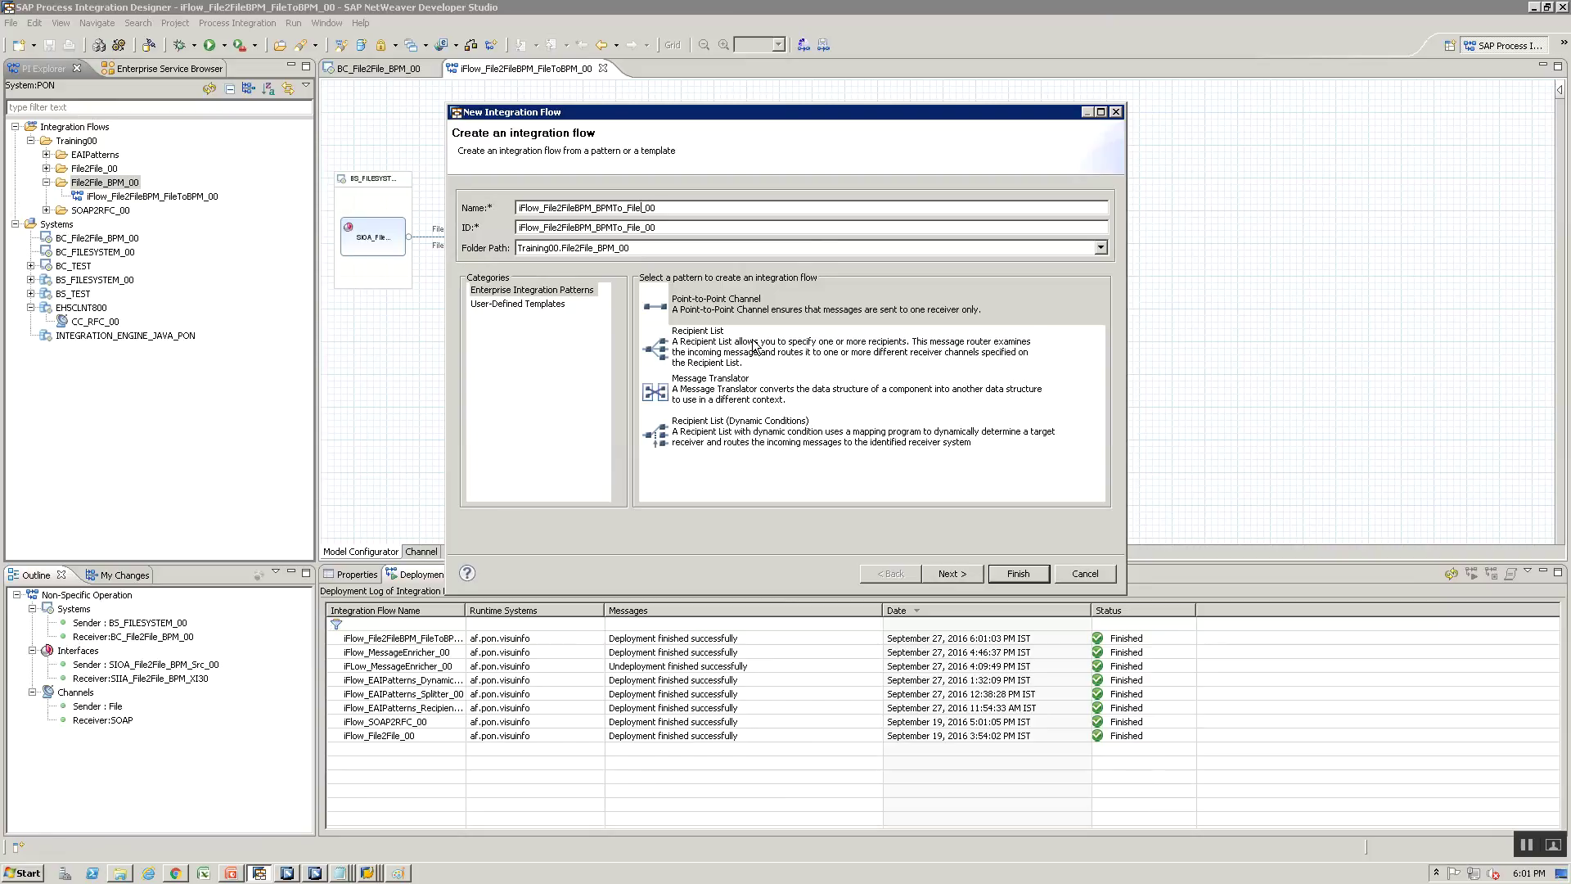
{"action": "key", "text": "Delete"}
{"action": "left_click", "coordinate": [727, 308]}
{"action": "left_click", "coordinate": [952, 572]}
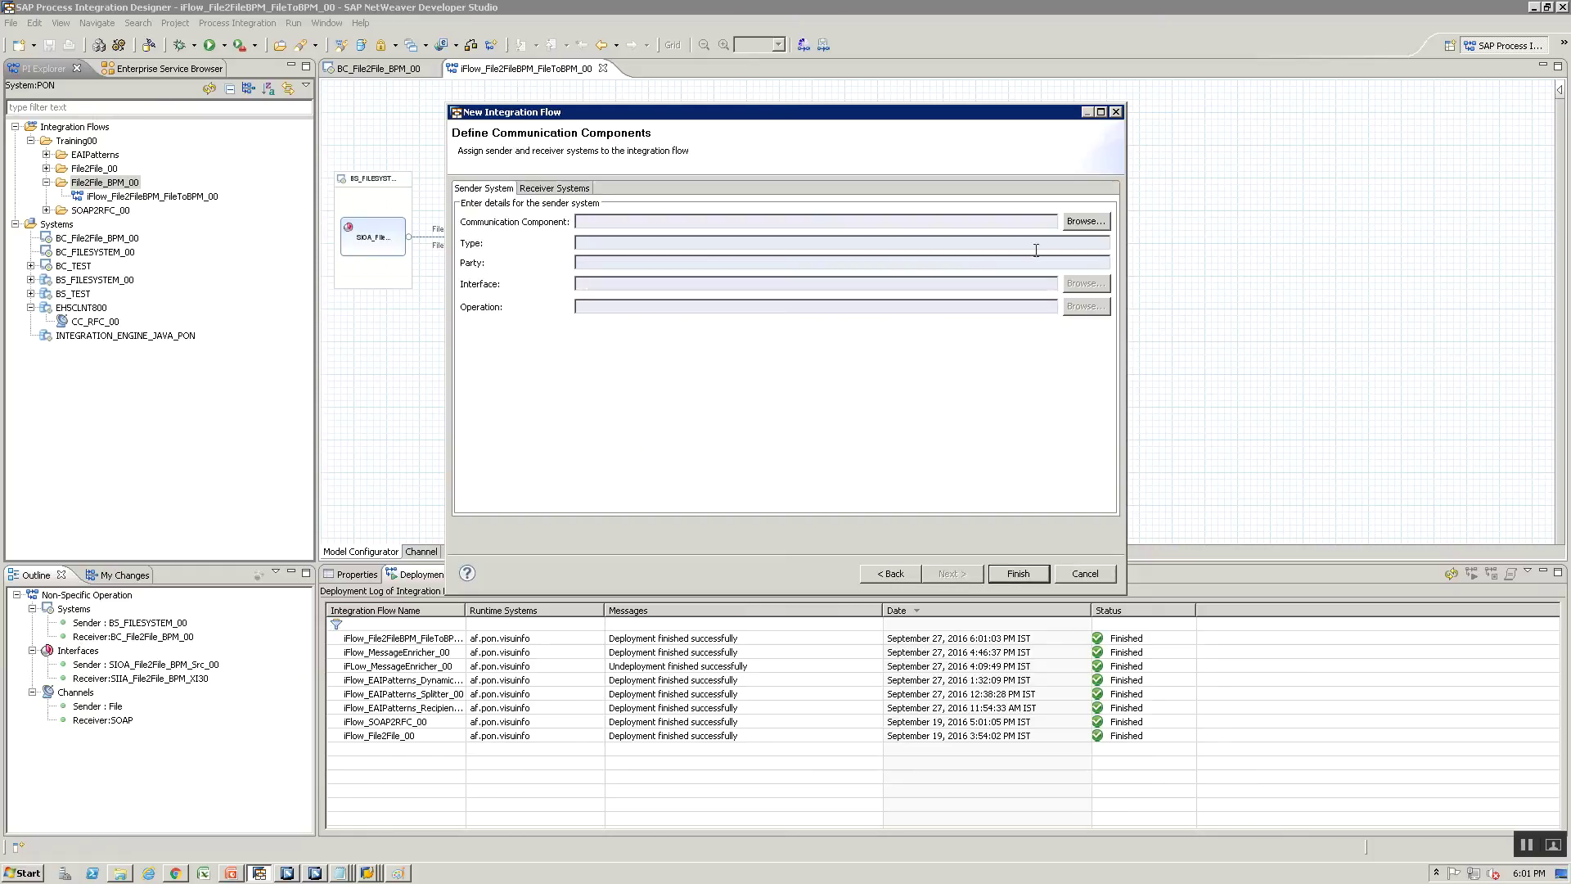
Set the sender component to BC_File2File_BPM_00 with its SIOA XI30 sender interface
{"action": "left_click", "coordinate": [1086, 221]}
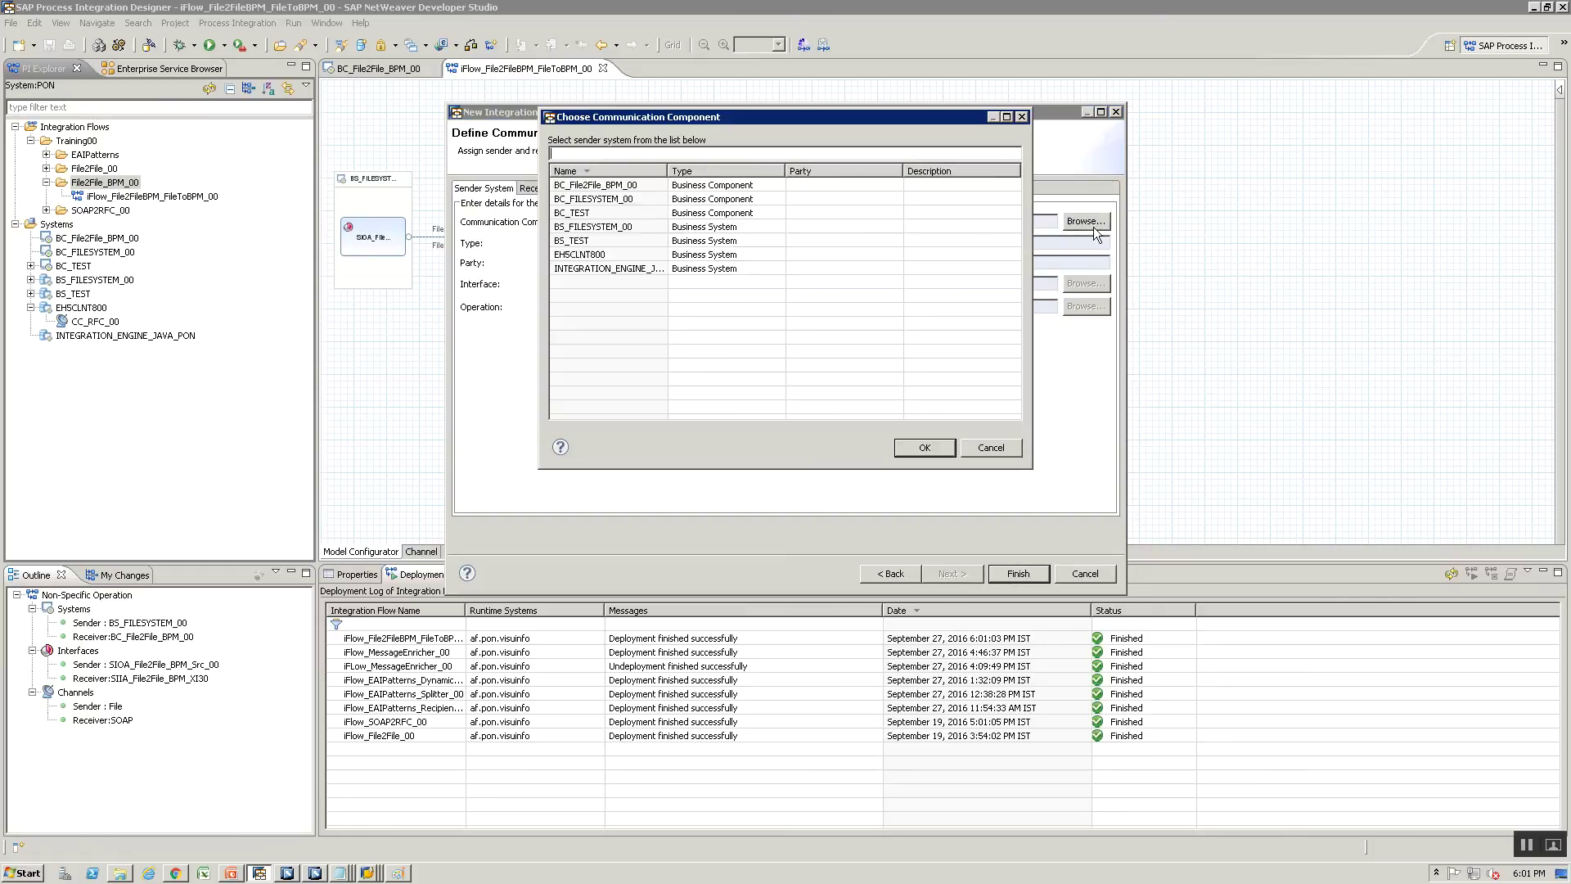
{"action": "left_click", "coordinate": [622, 185]}
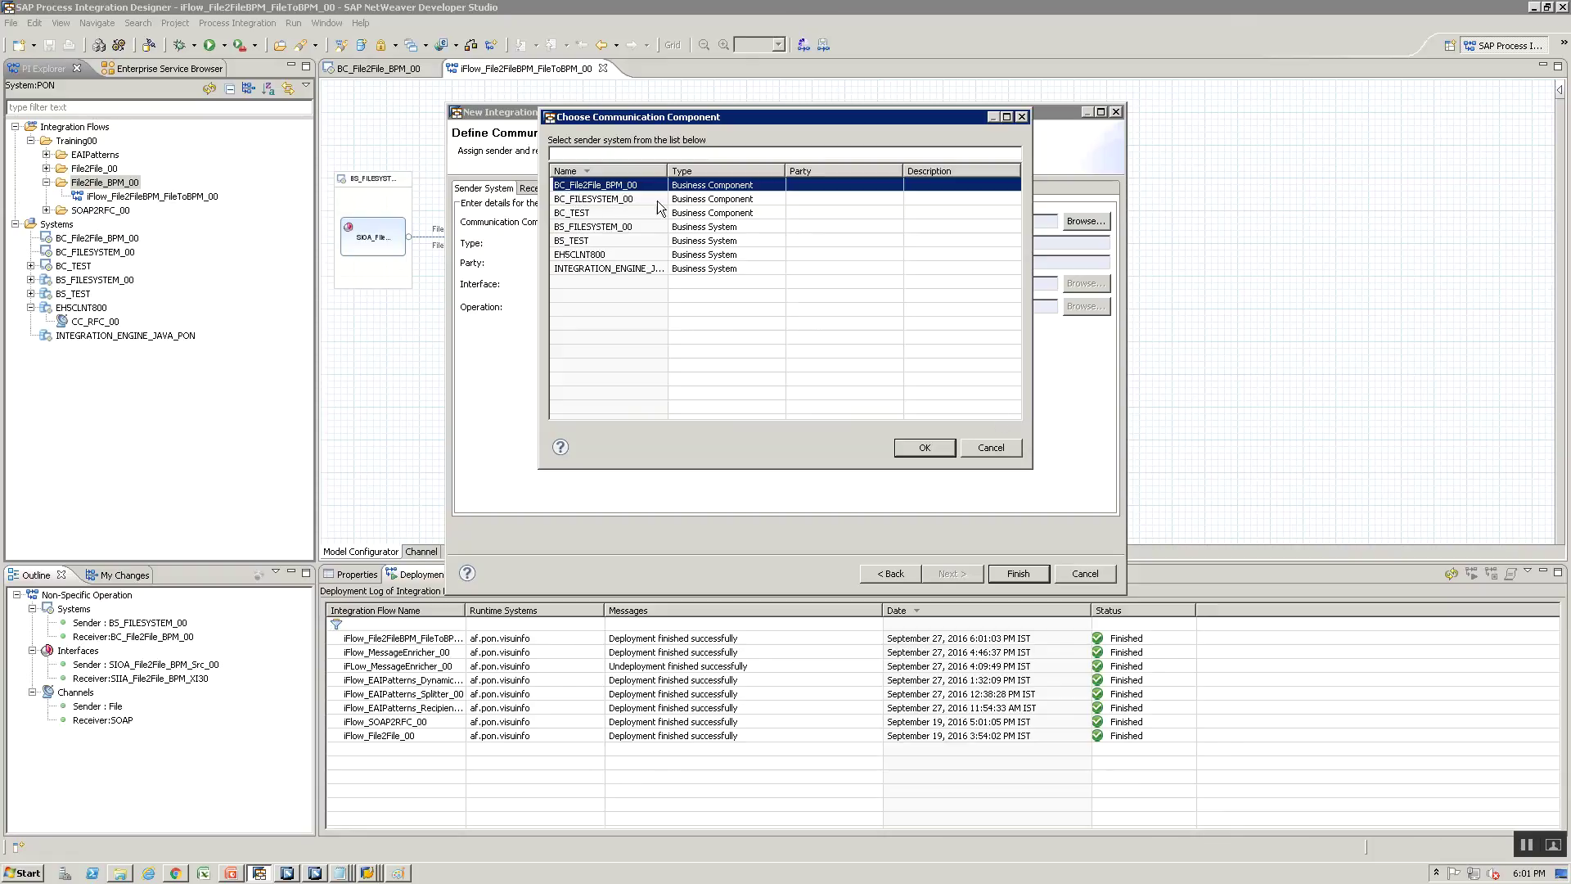
{"action": "left_click", "coordinate": [908, 446]}
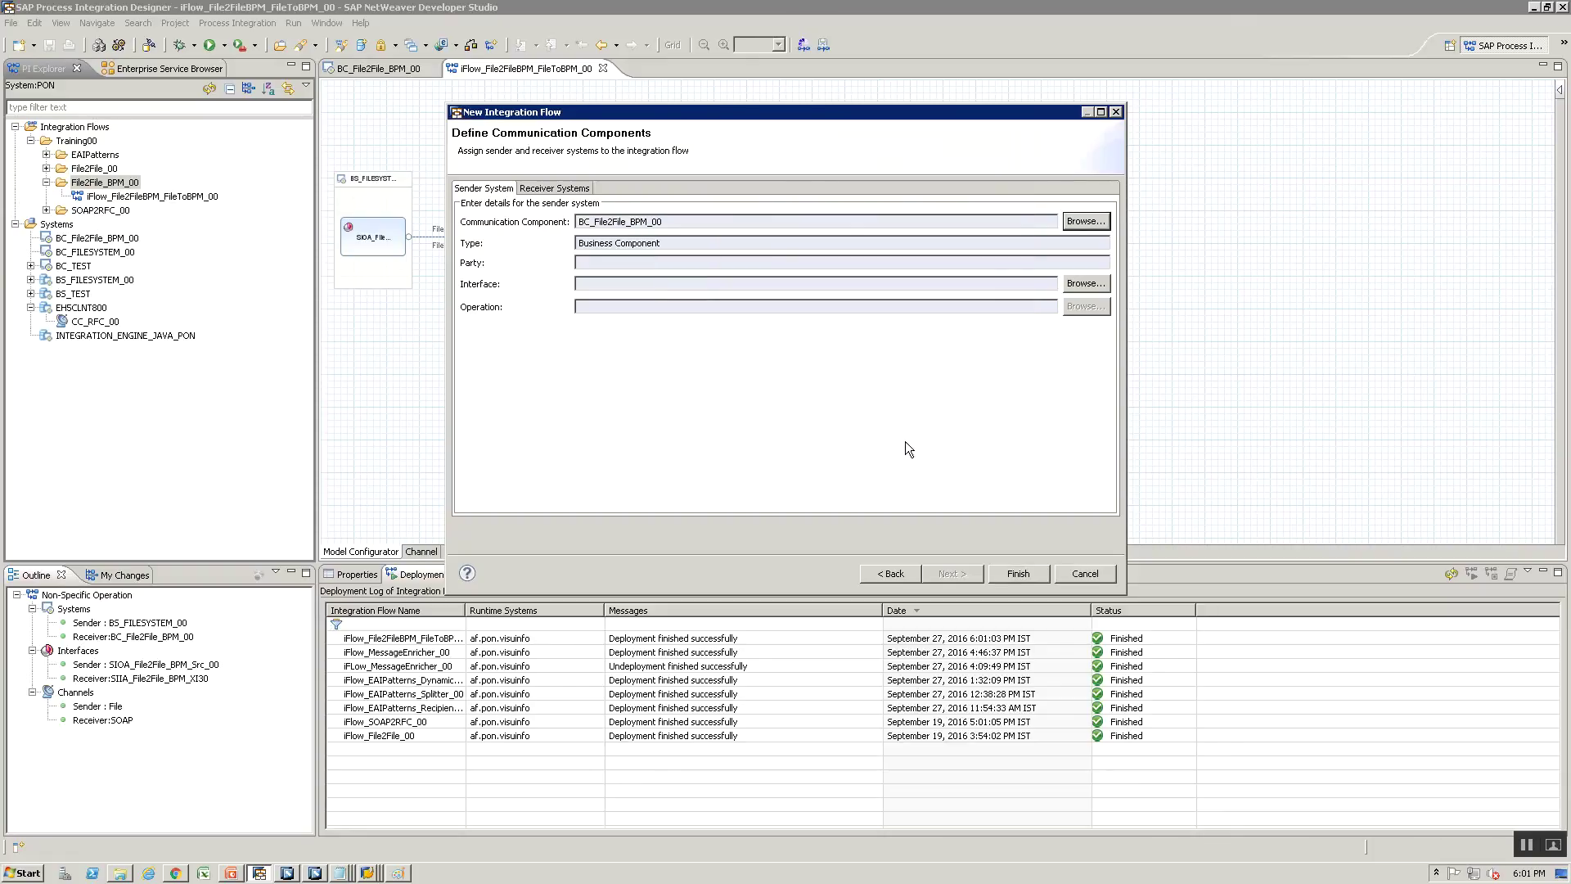
{"action": "left_click", "coordinate": [1082, 284]}
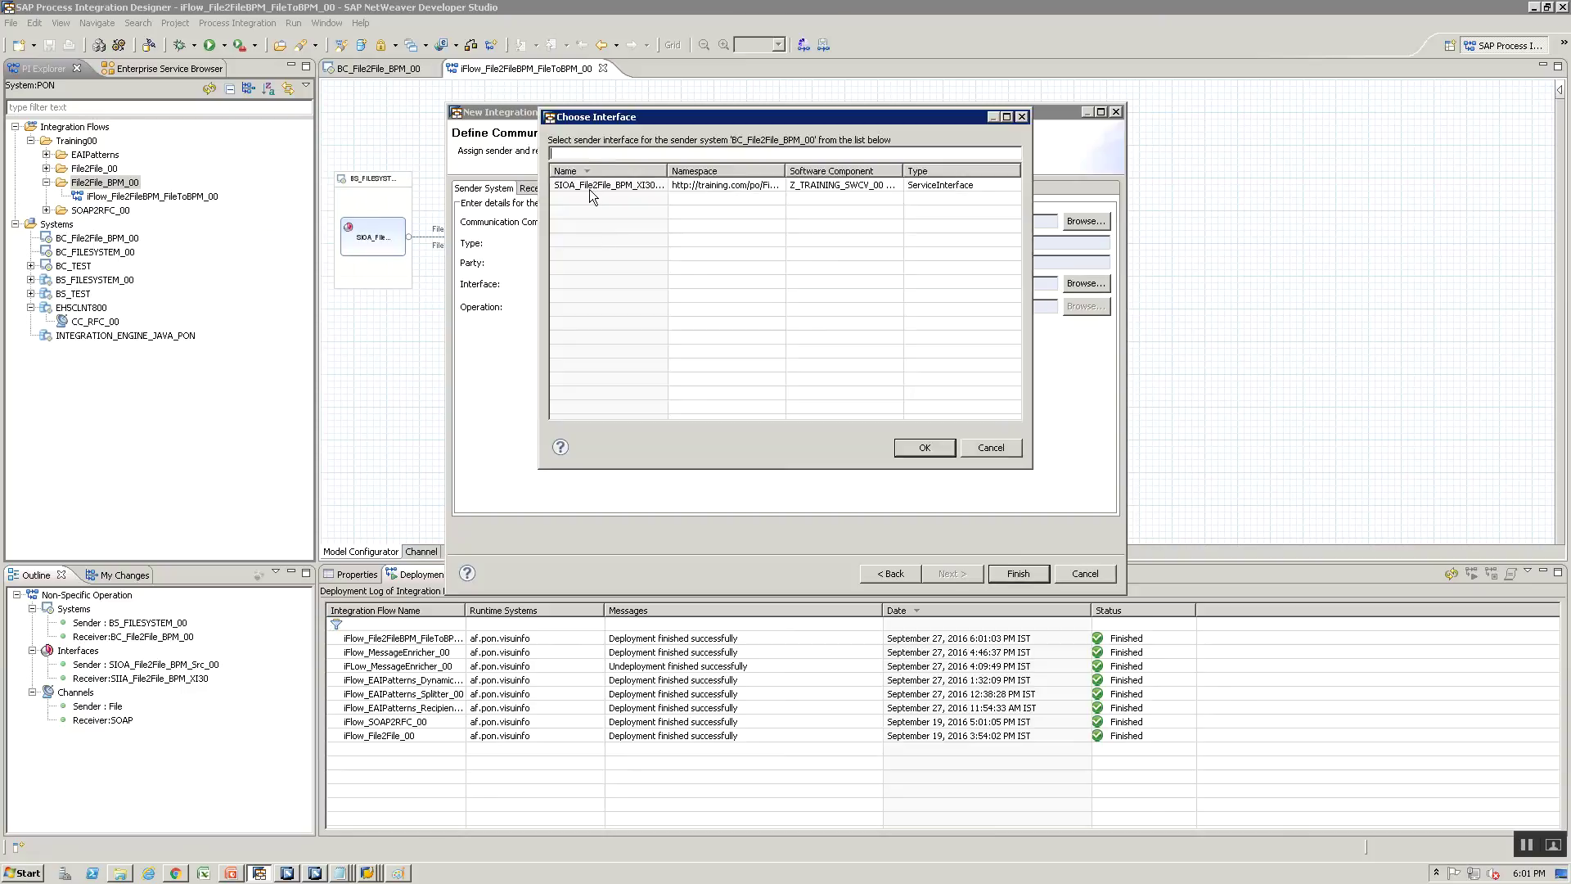
{"action": "left_click", "coordinate": [590, 187]}
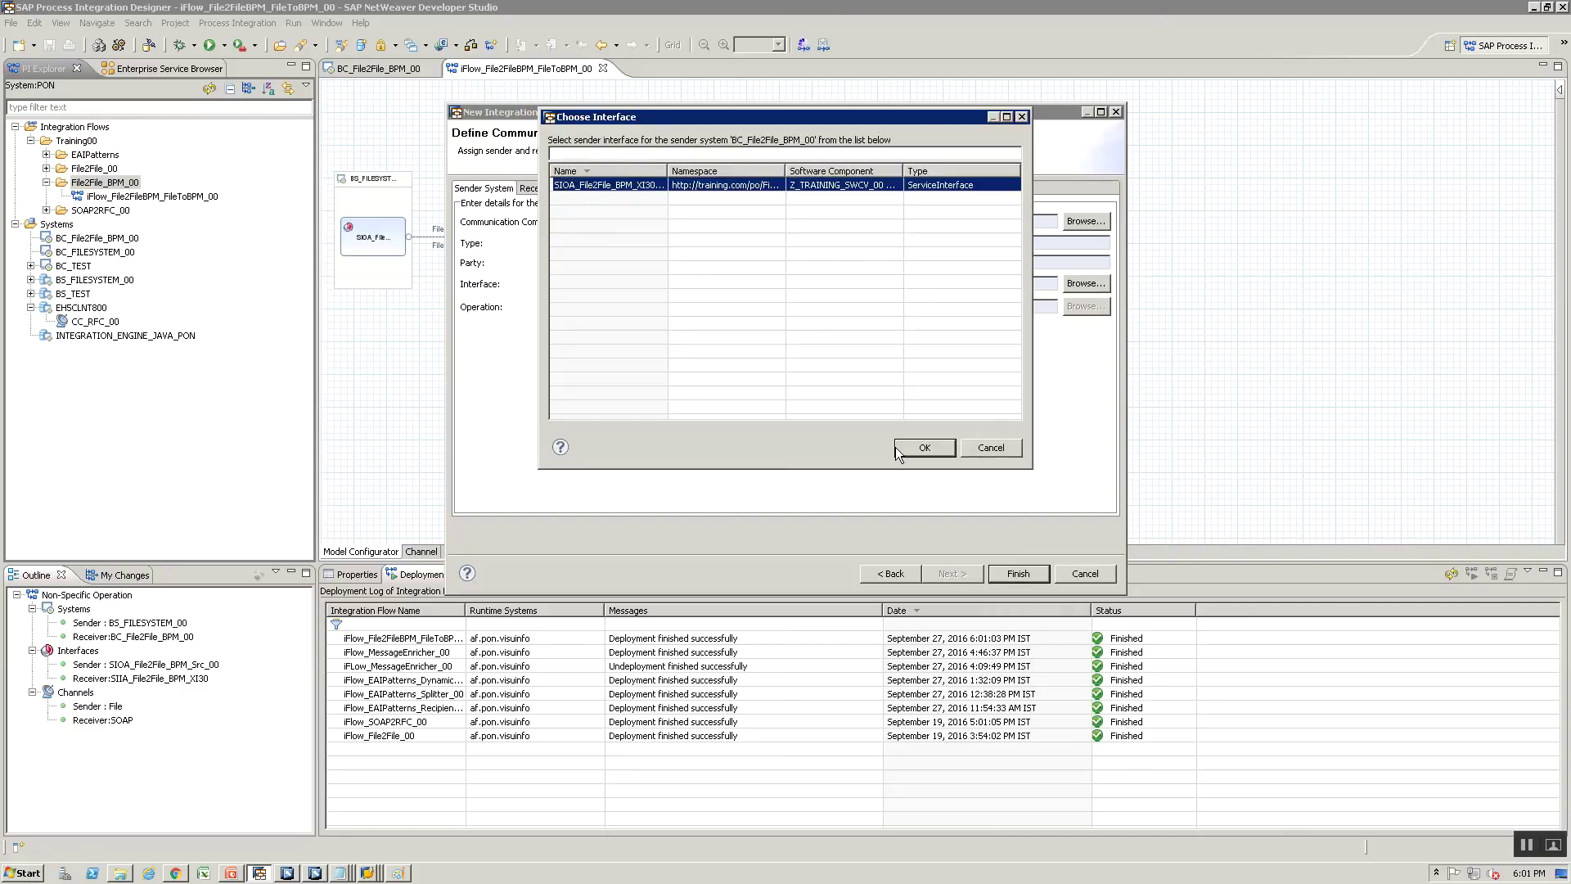
{"action": "left_click_drag", "start_coordinate": [660, 173], "coordinate": [706, 172]}
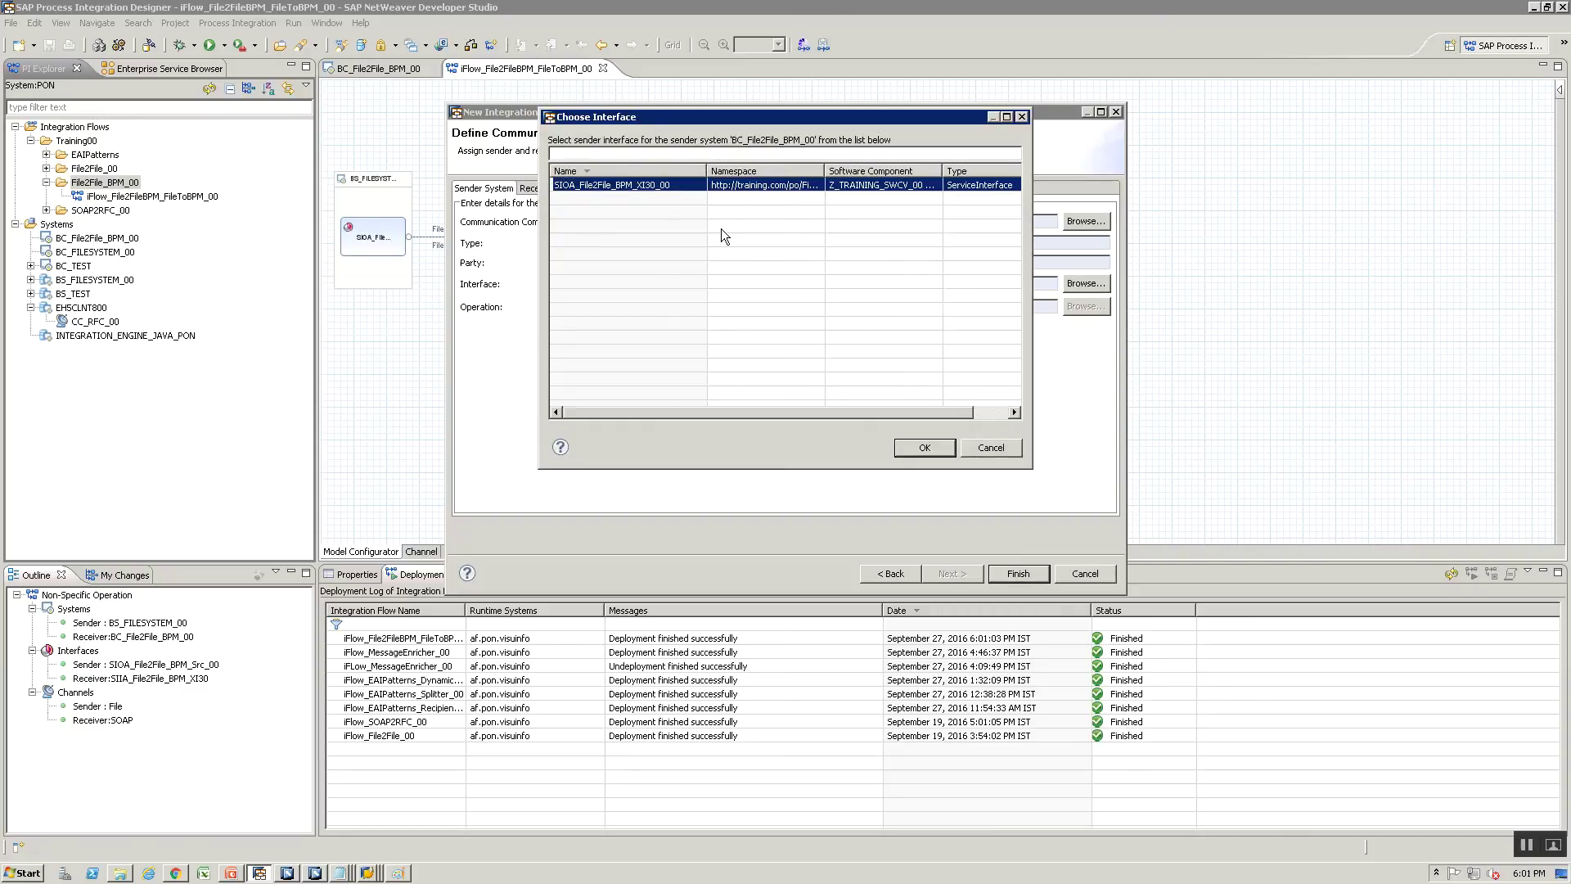
{"action": "left_click", "coordinate": [919, 443]}
Add receiver BS_FILESYSTEM_00 with interface SIIA_File2File_BPM_Tgt_00 and finish creating the flow
{"action": "left_click", "coordinate": [532, 188]}
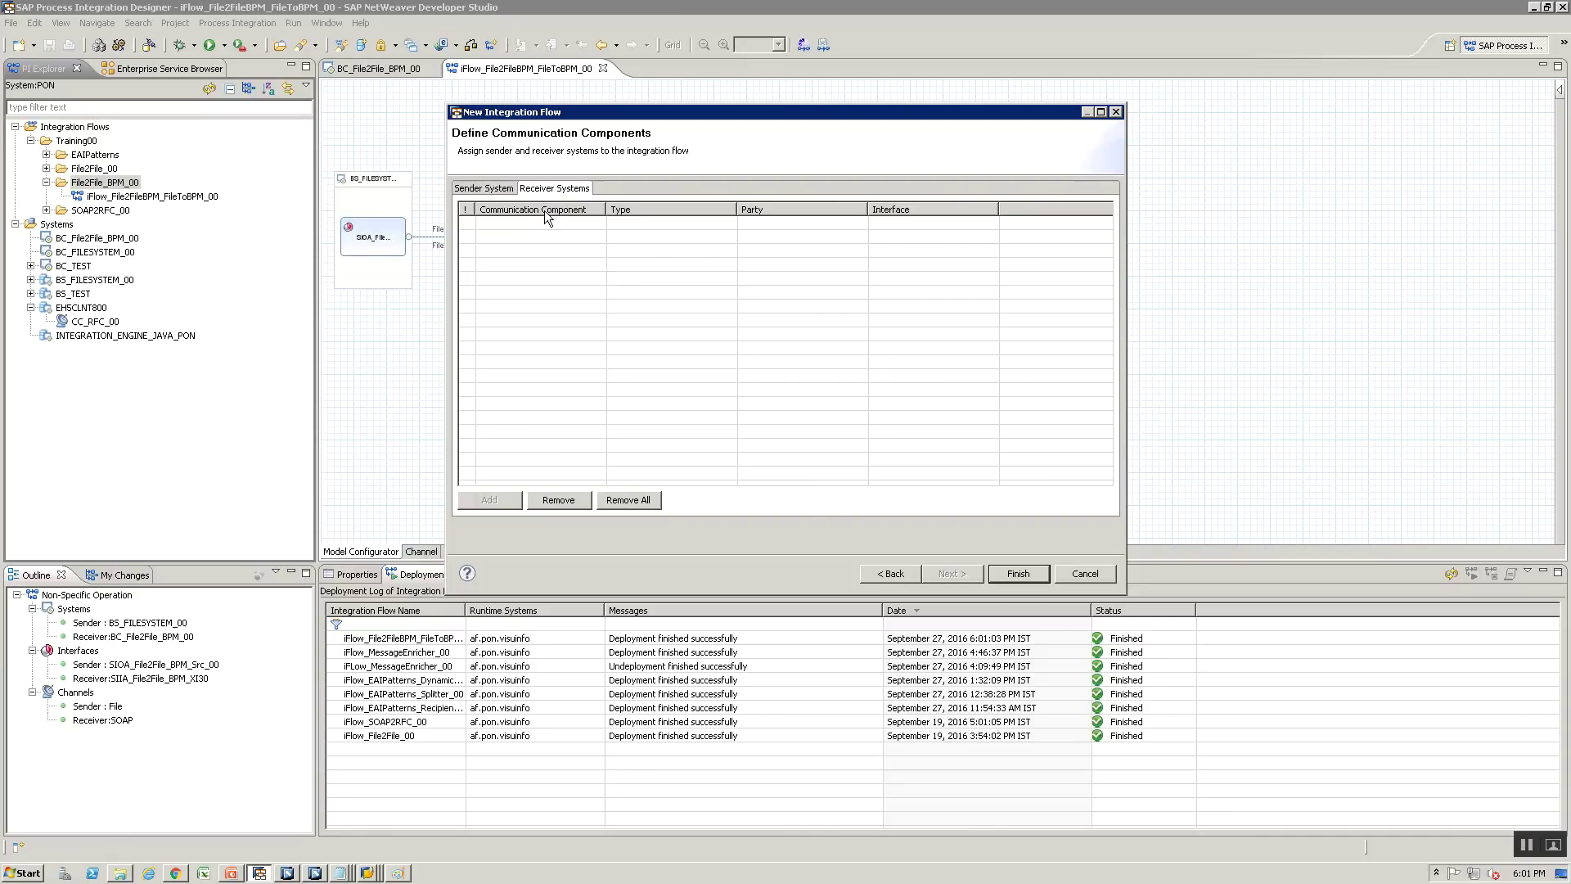
{"action": "left_click", "coordinate": [544, 219]}
{"action": "left_click", "coordinate": [595, 222]}
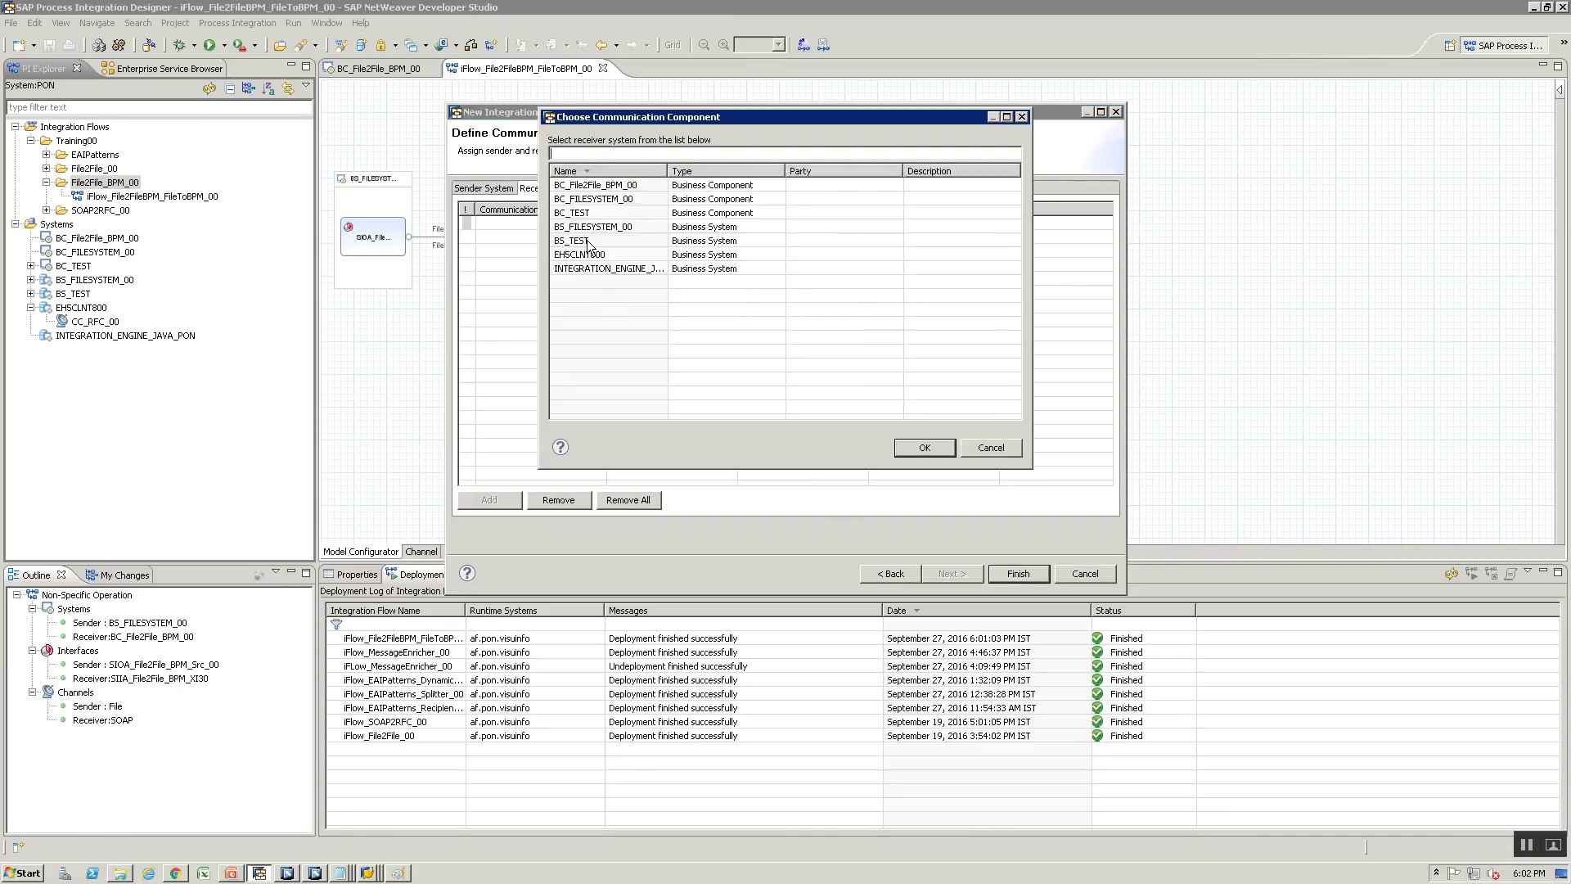
{"action": "left_click", "coordinate": [586, 229]}
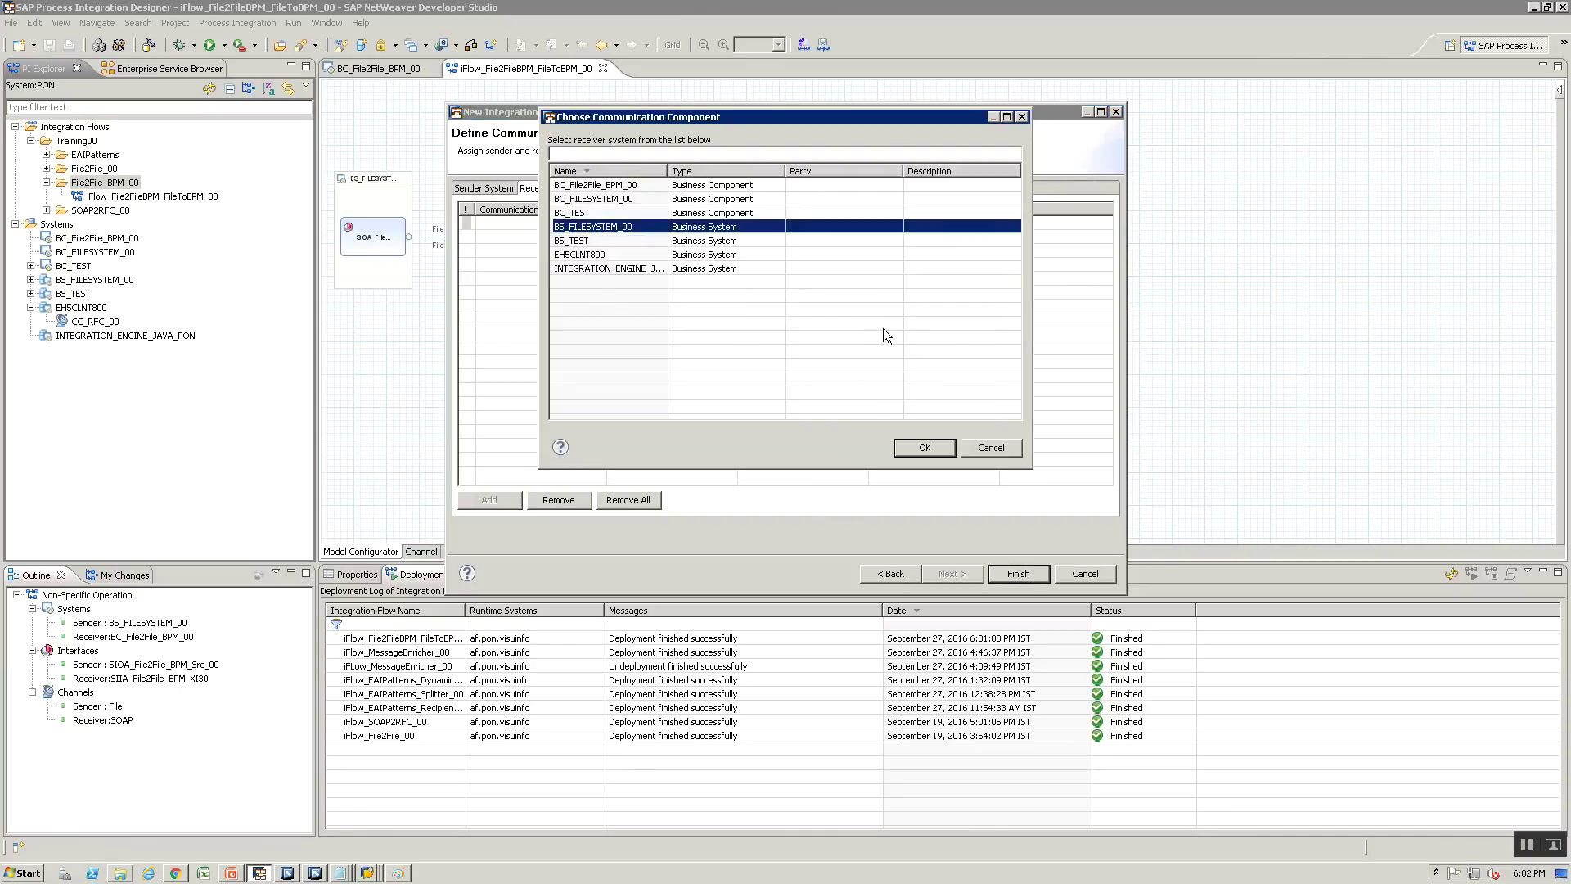
{"action": "left_click", "coordinate": [913, 445]}
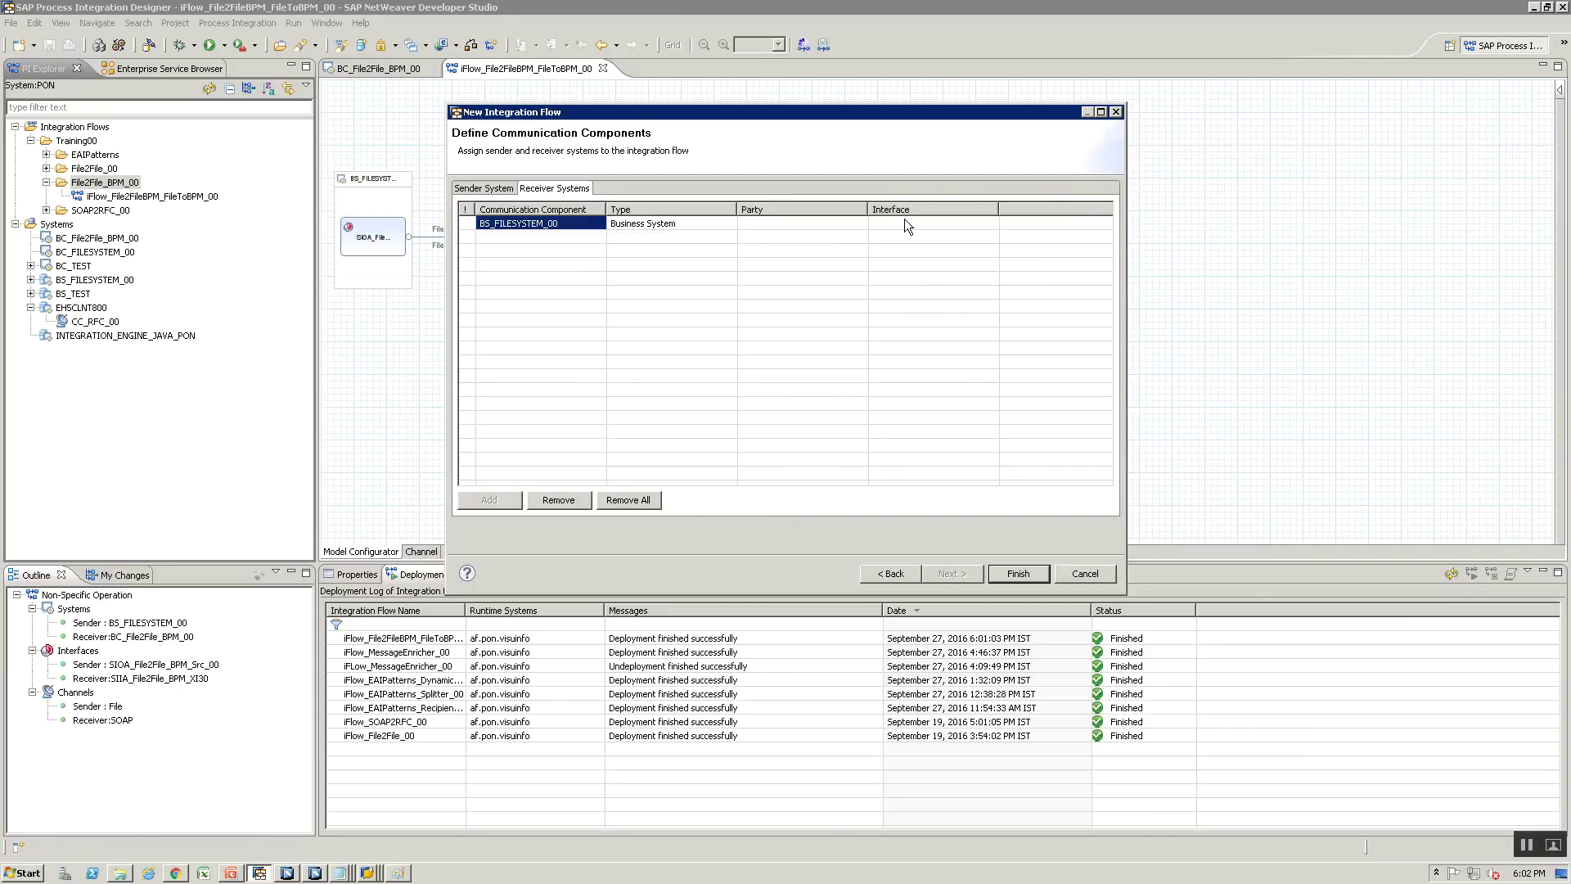
{"action": "left_click", "coordinate": [905, 221]}
{"action": "left_click", "coordinate": [985, 226]}
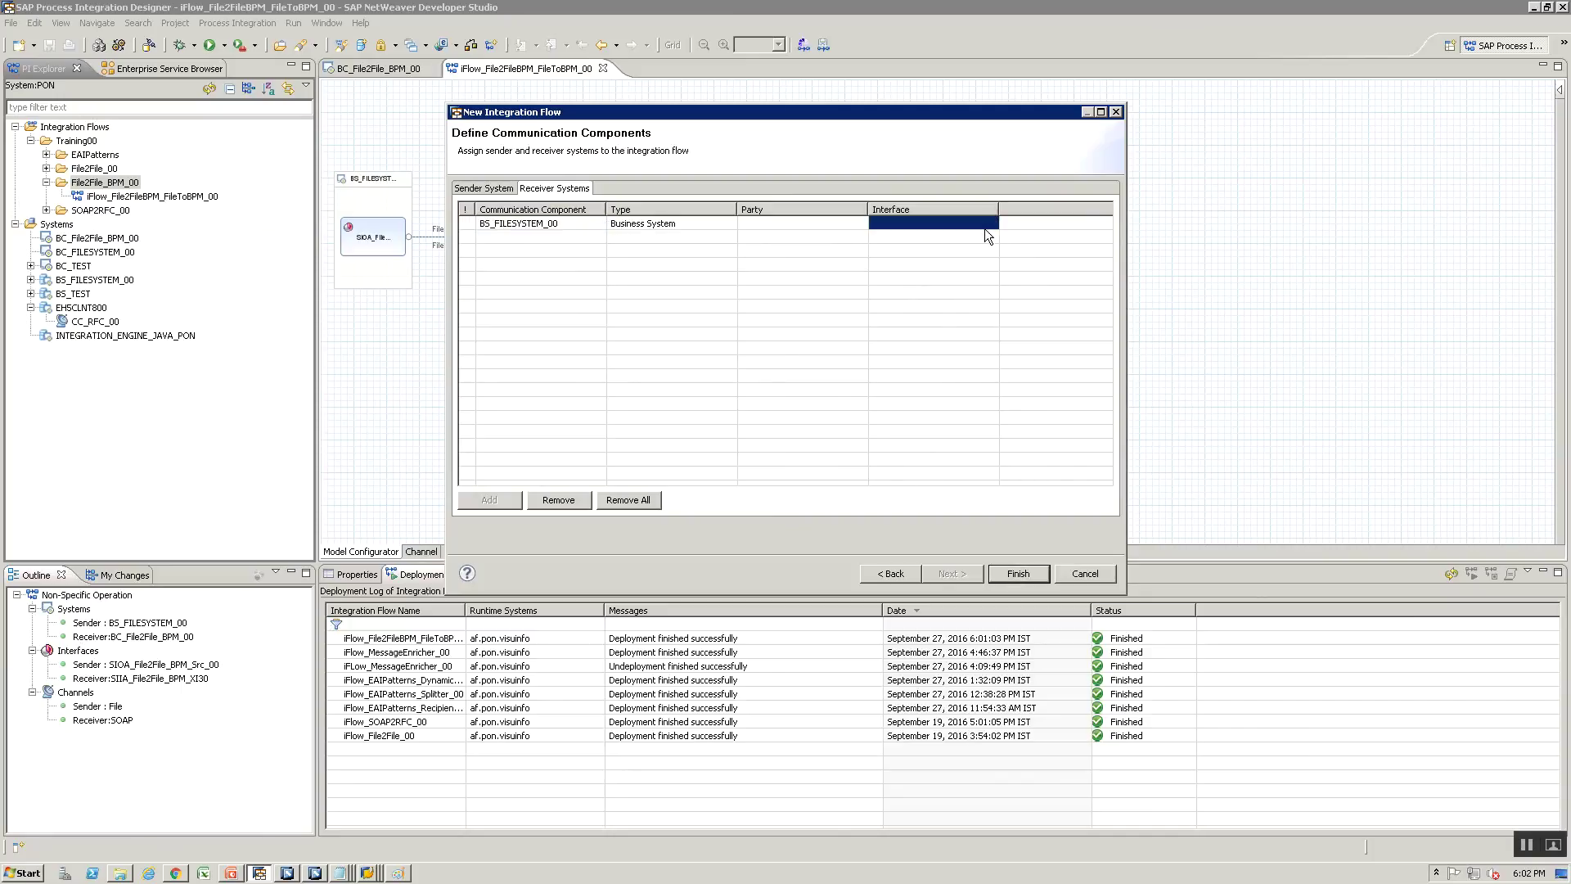
{"action": "left_click", "coordinate": [980, 224]}
{"action": "left_click", "coordinate": [980, 225]}
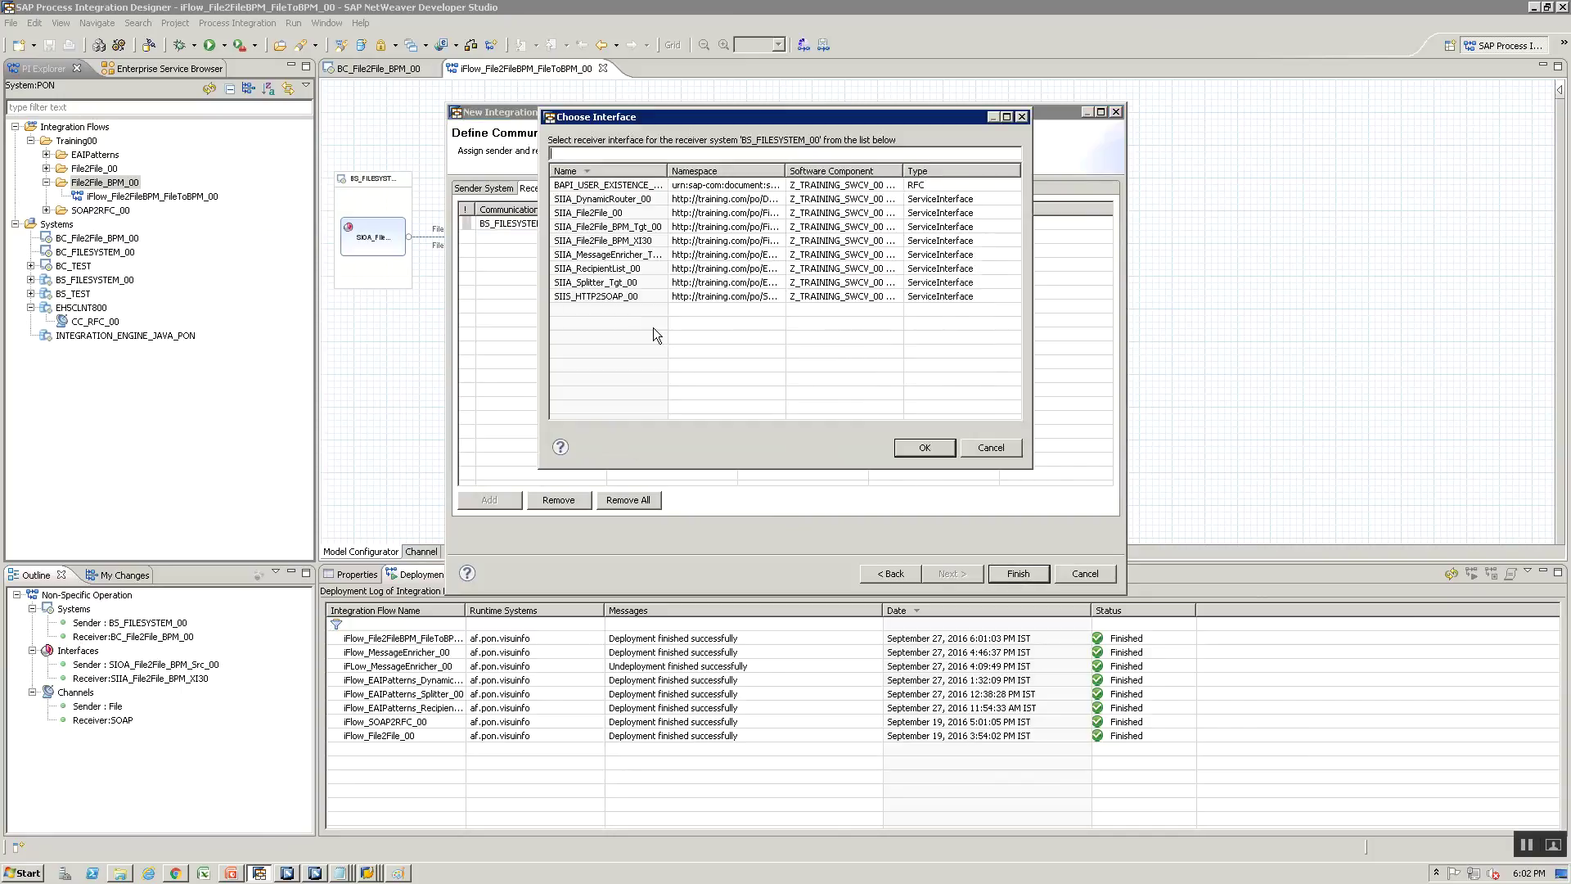
{"action": "left_click", "coordinate": [637, 230]}
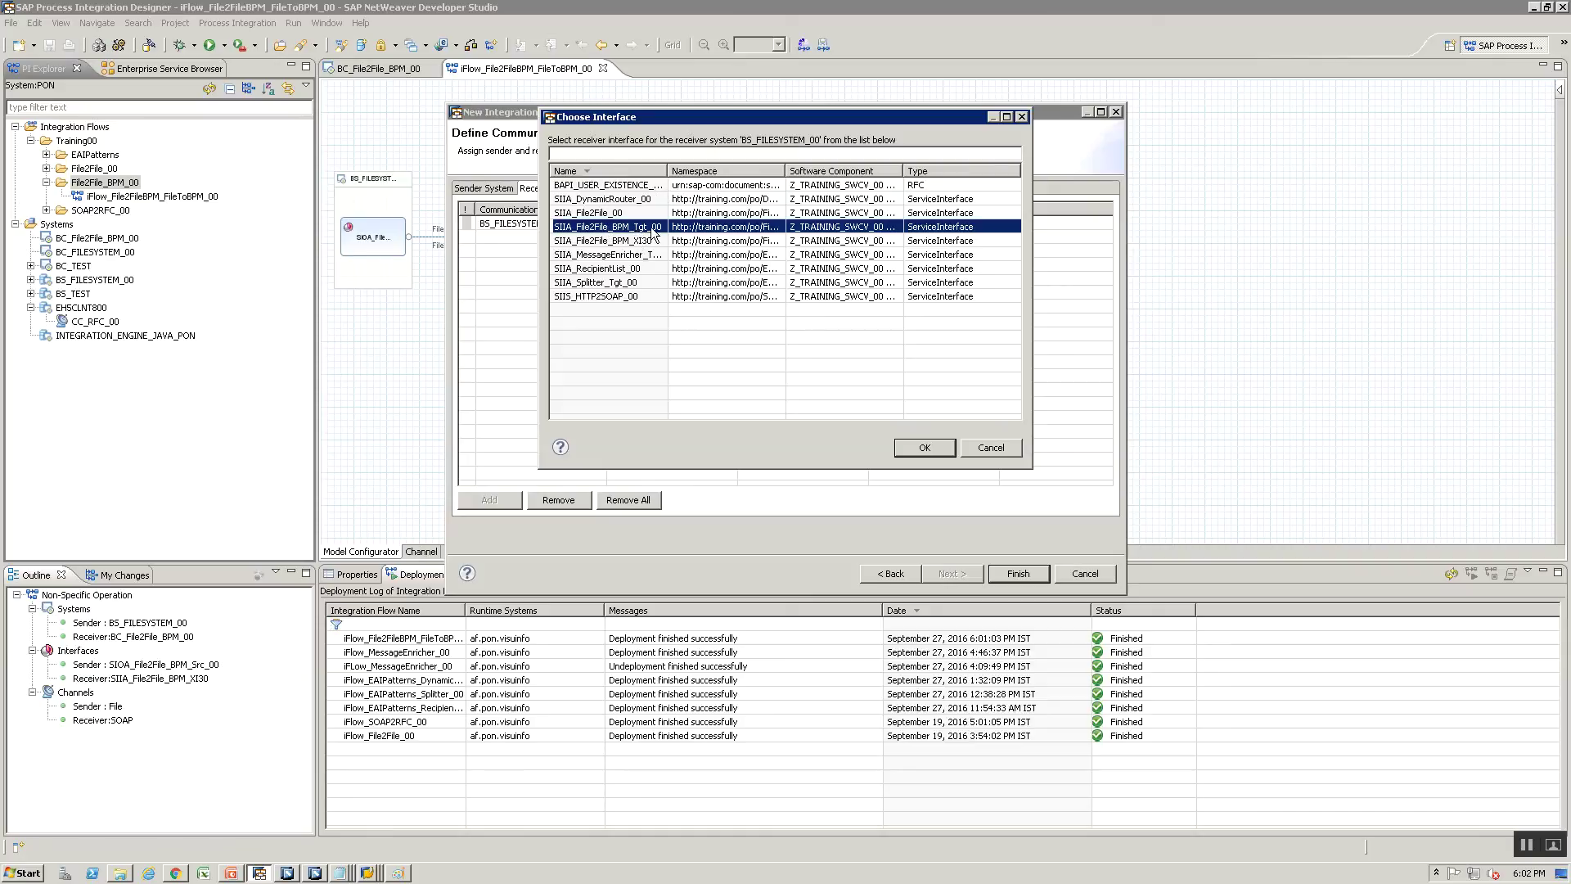
{"action": "left_click", "coordinate": [912, 448]}
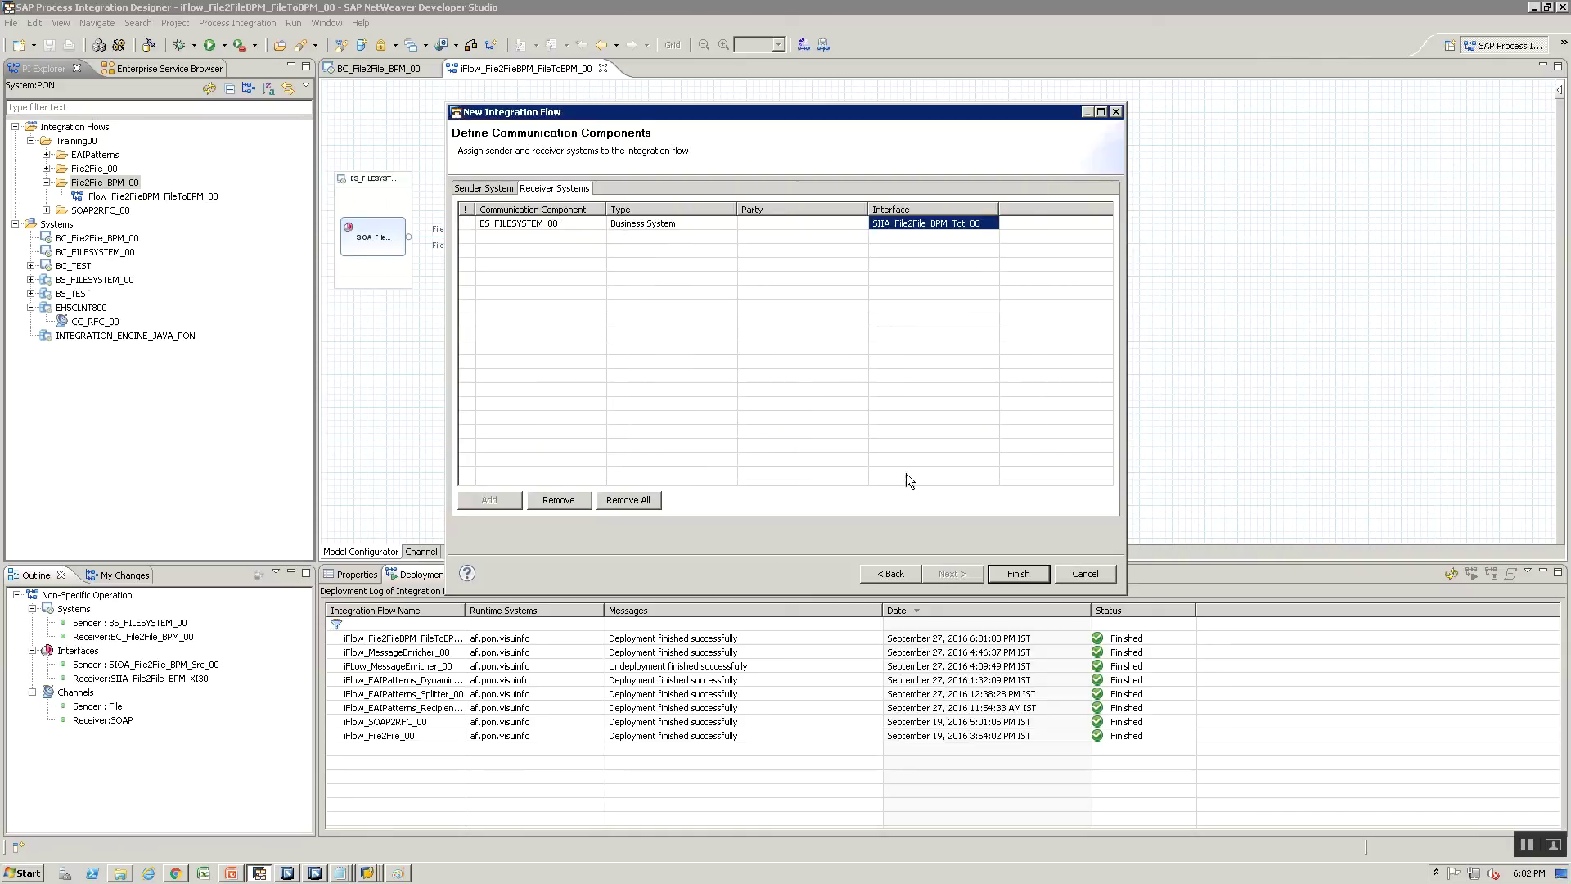
{"action": "left_click", "coordinate": [1018, 573]}
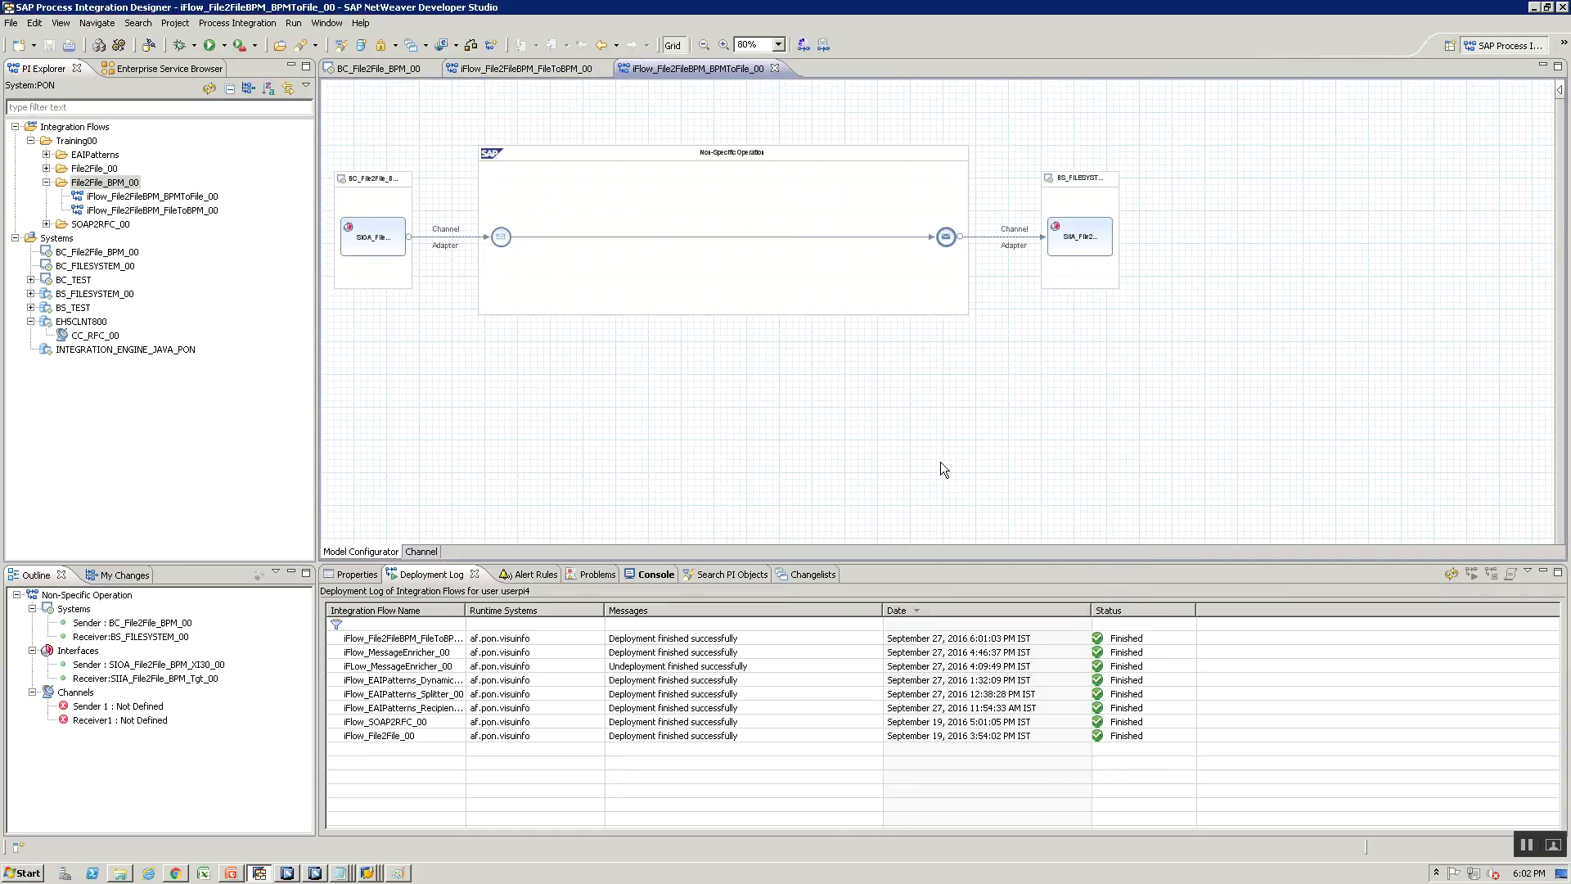
Name the sender channel SOAP_XI_Sender and assign it the SOAP adapter
{"action": "left_click", "coordinate": [425, 237]}
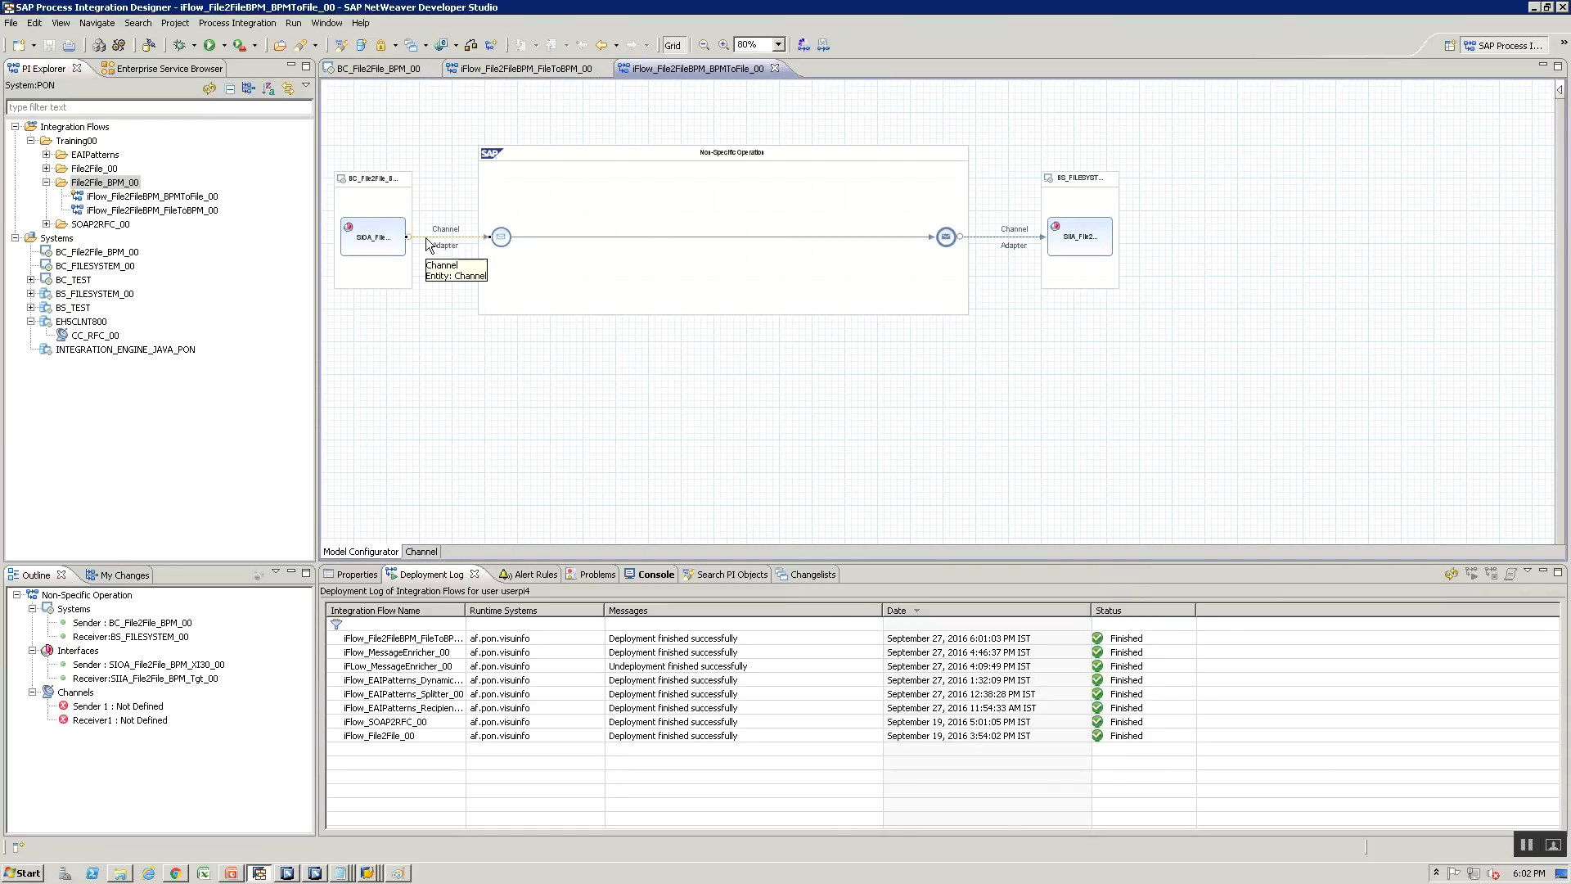
{"action": "right_click", "coordinate": [426, 240]}
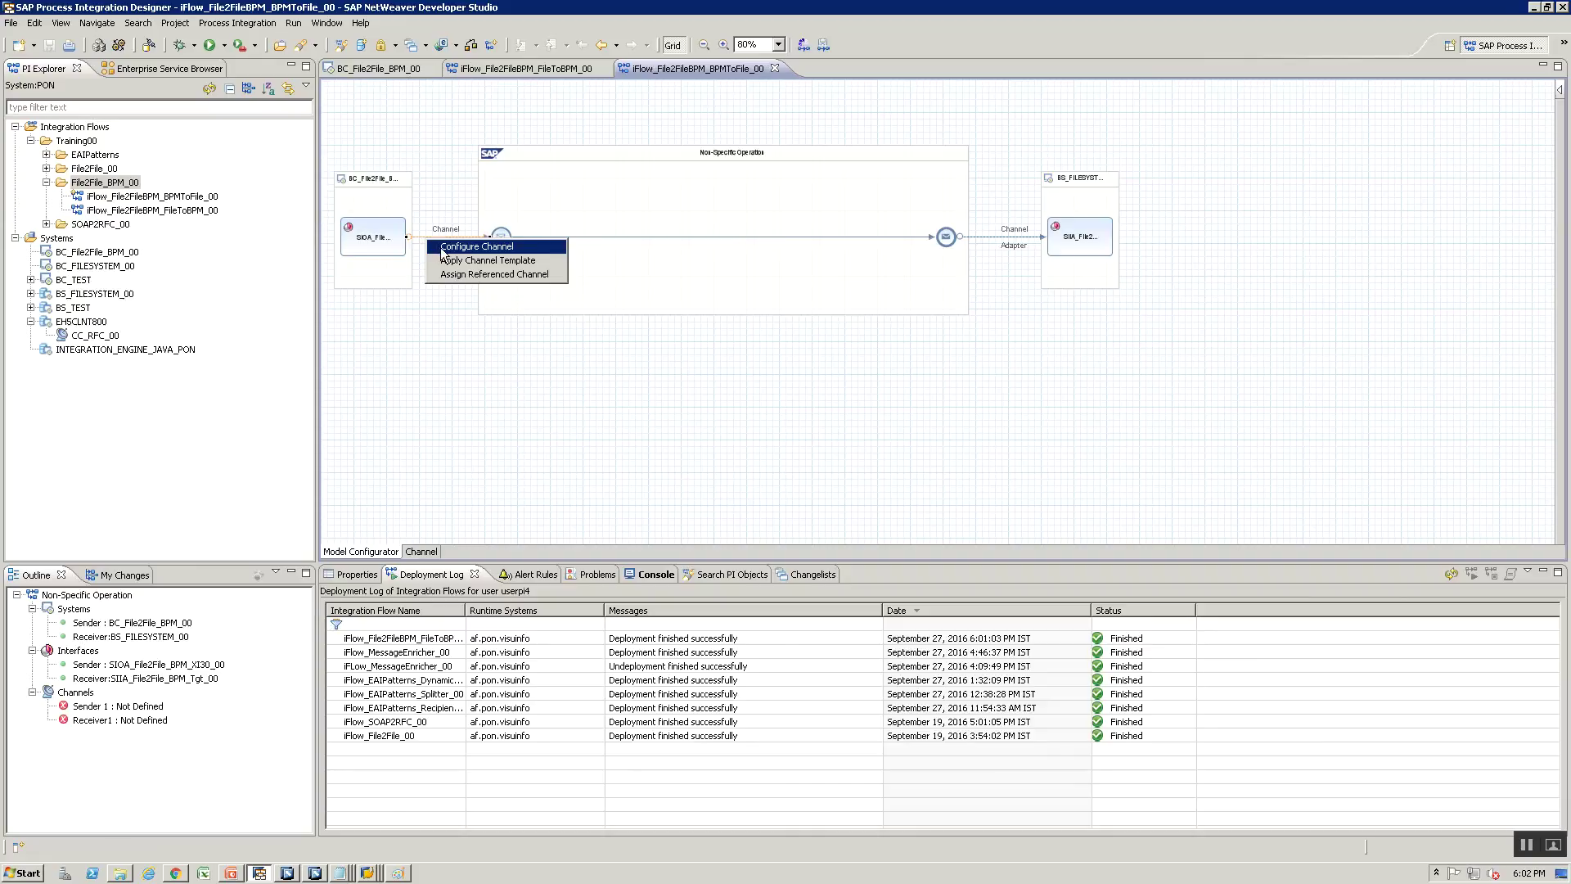
{"action": "left_click", "coordinate": [446, 247]}
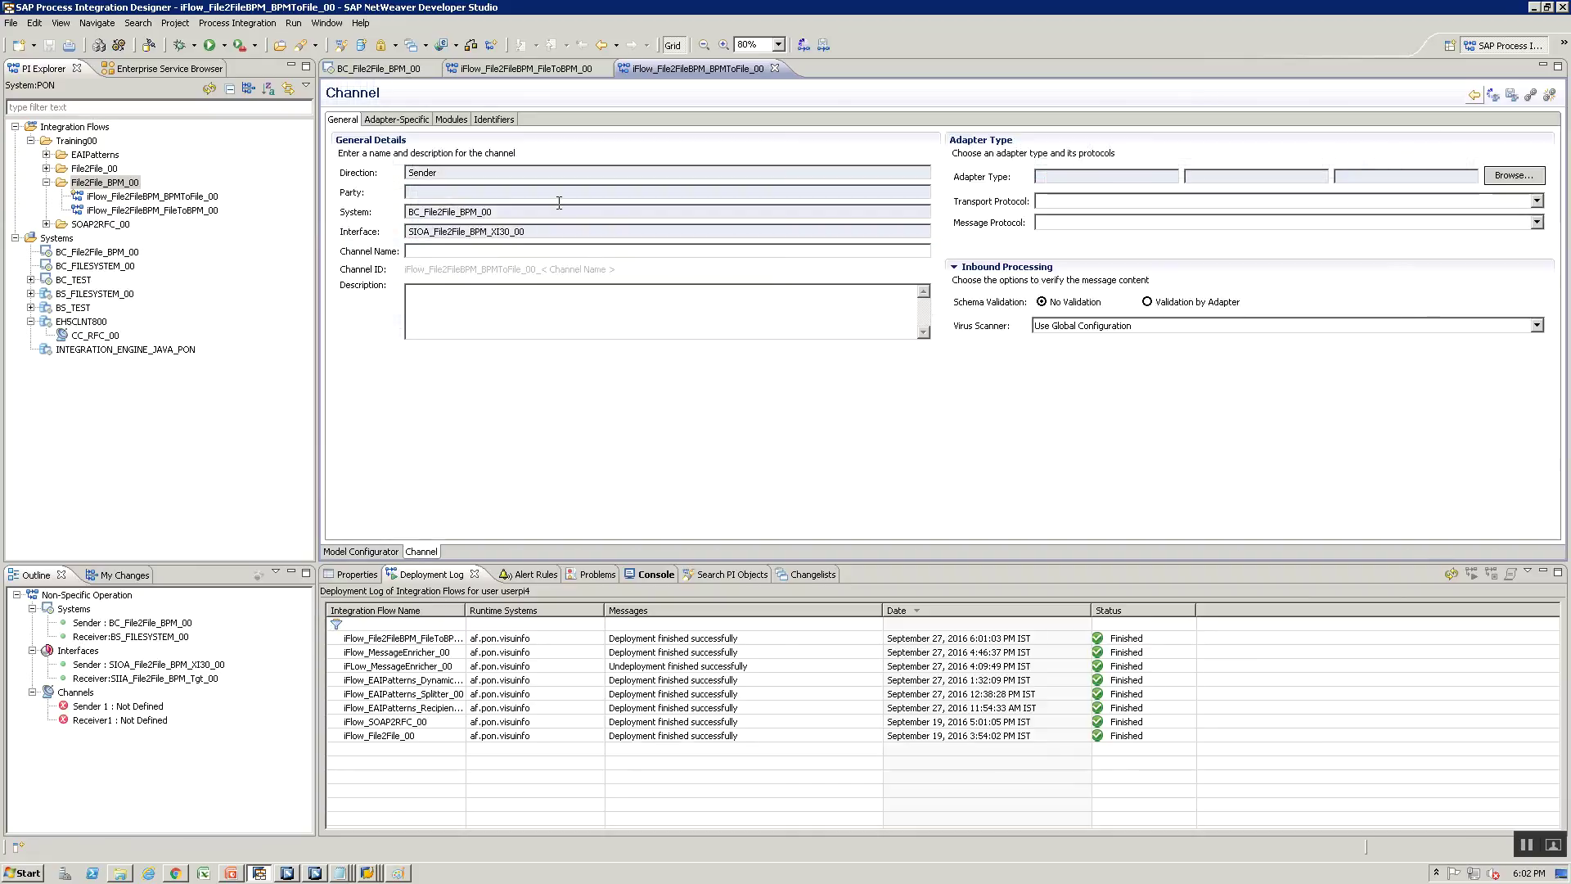
{"action": "left_click", "coordinate": [535, 254]}
{"action": "type", "text": "SOAP_XI_S"}
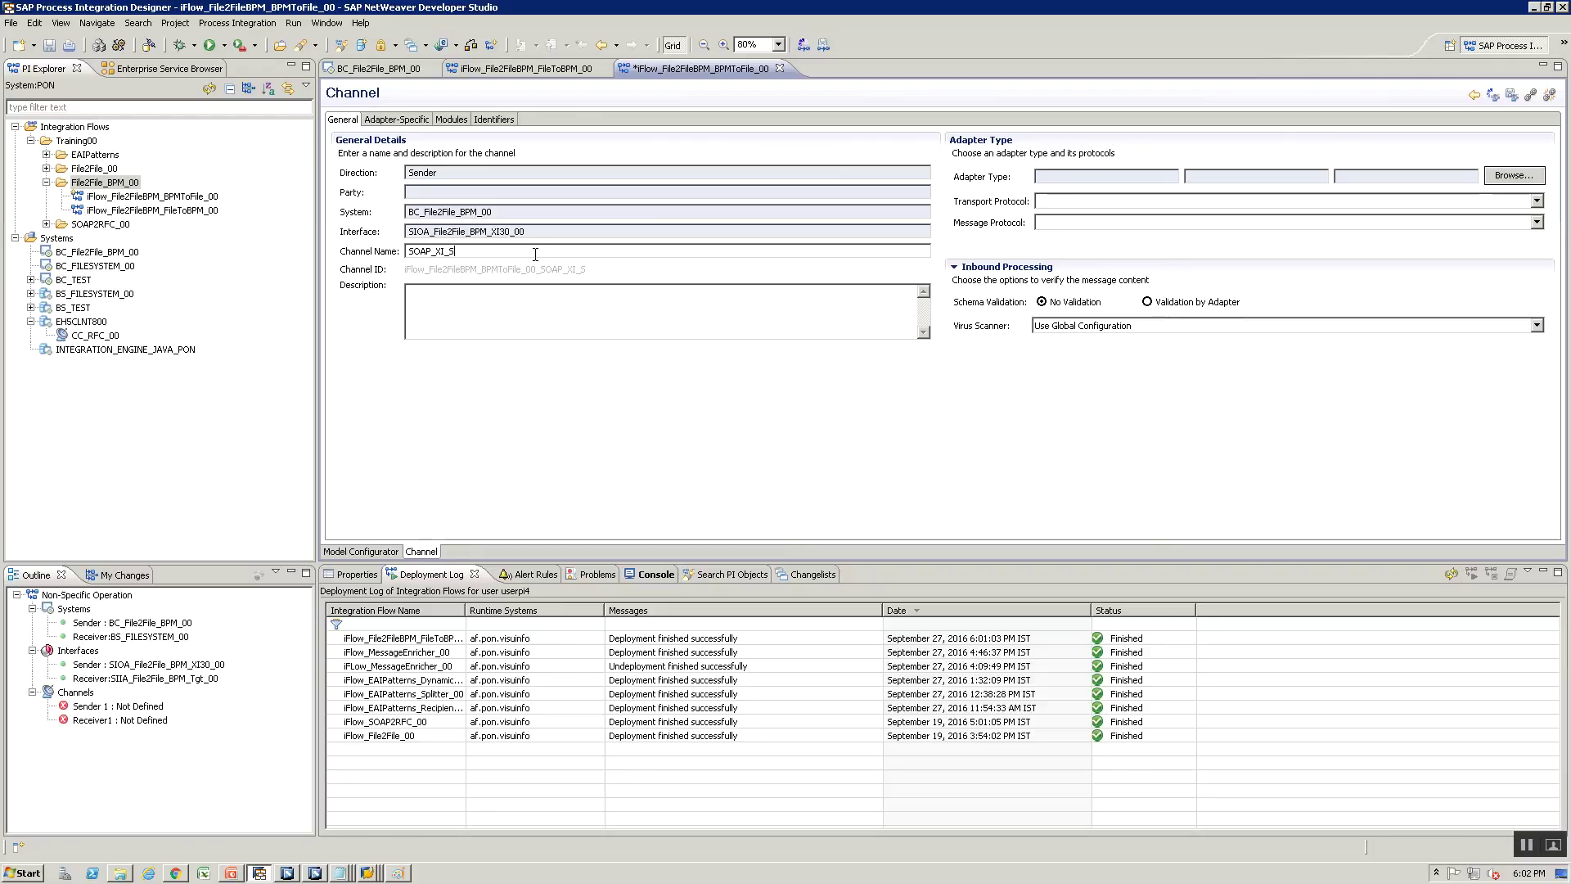
{"action": "type", "text": "ender"}
{"action": "left_click", "coordinate": [1513, 176]}
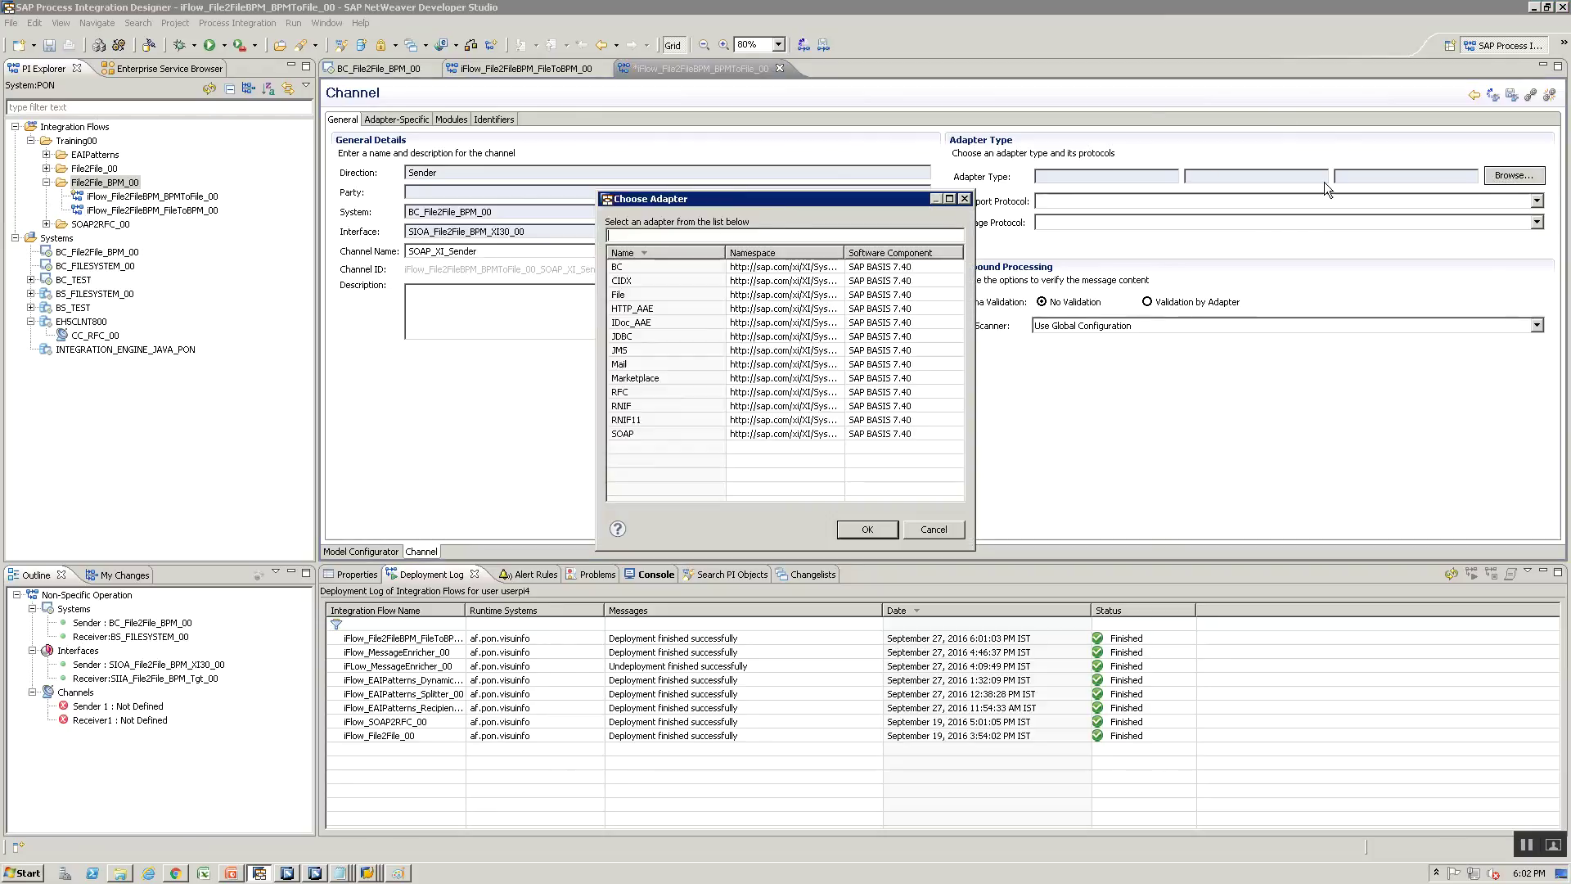
{"action": "left_click", "coordinate": [669, 434]}
{"action": "left_click", "coordinate": [884, 532]}
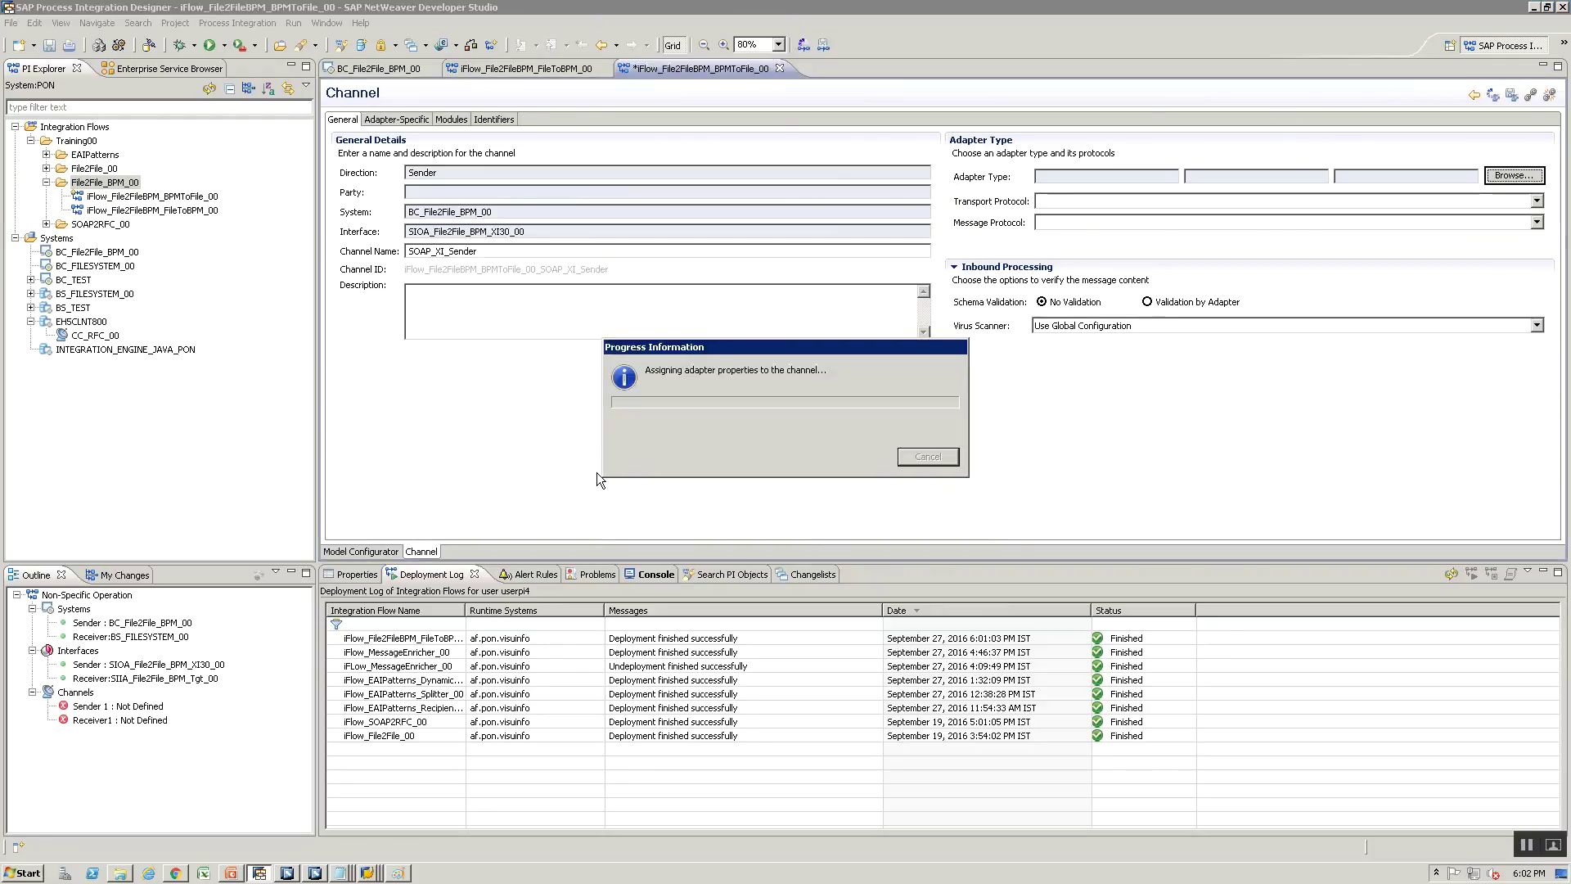
Set the message protocol to XI 3.0 and review the adapter-specific settings tabs
{"action": "key", "text": "alt+Tab"}
{"action": "key", "text": "alt+Tab"}
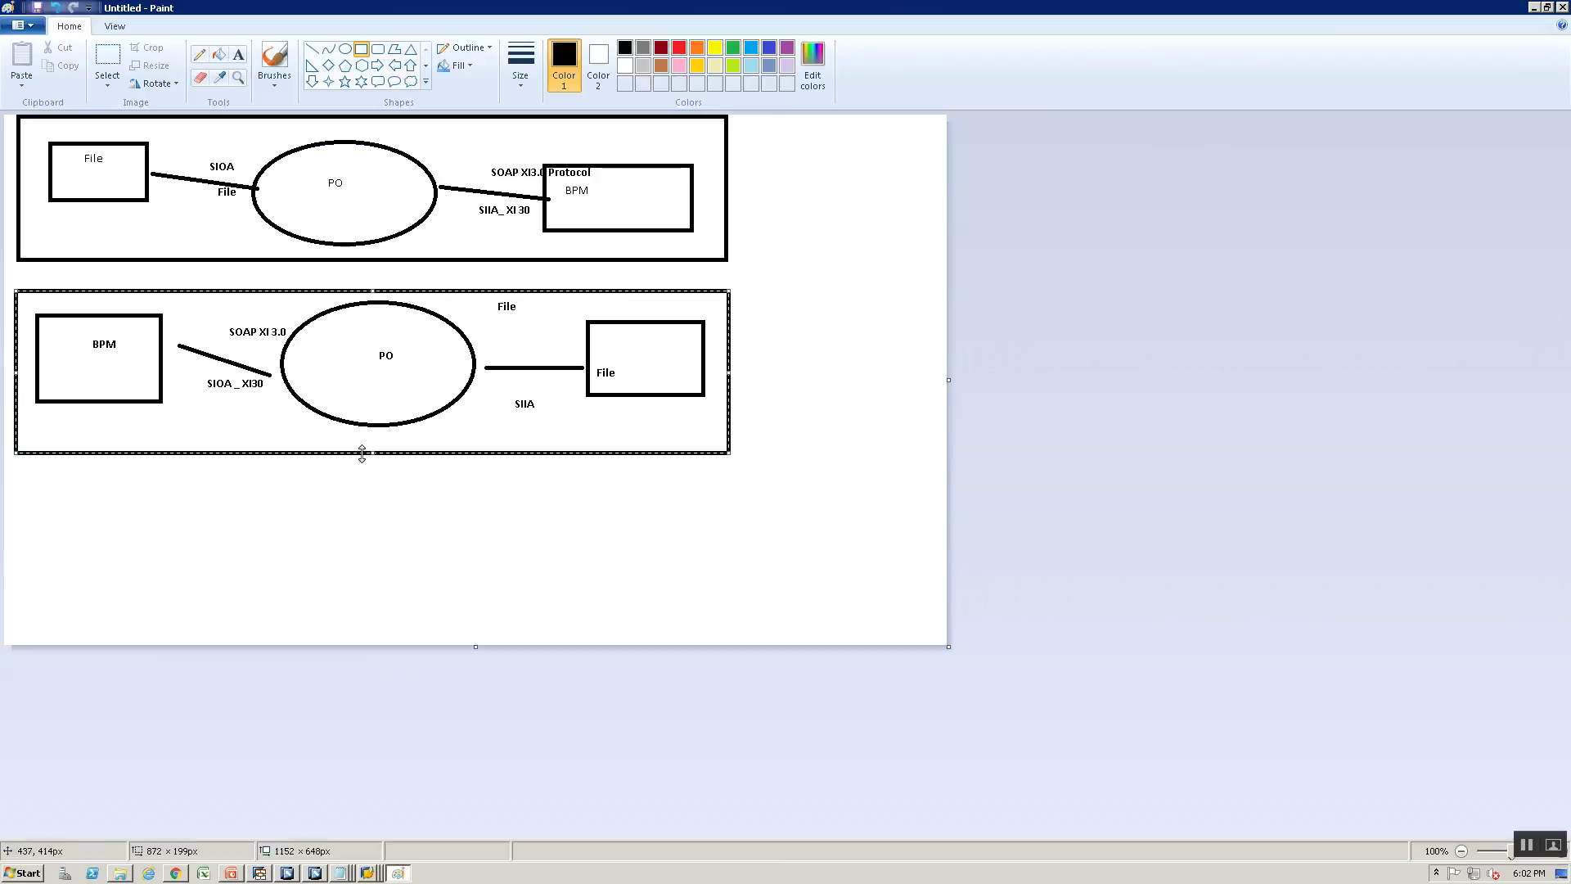
{"action": "key", "text": "alt+Tab"}
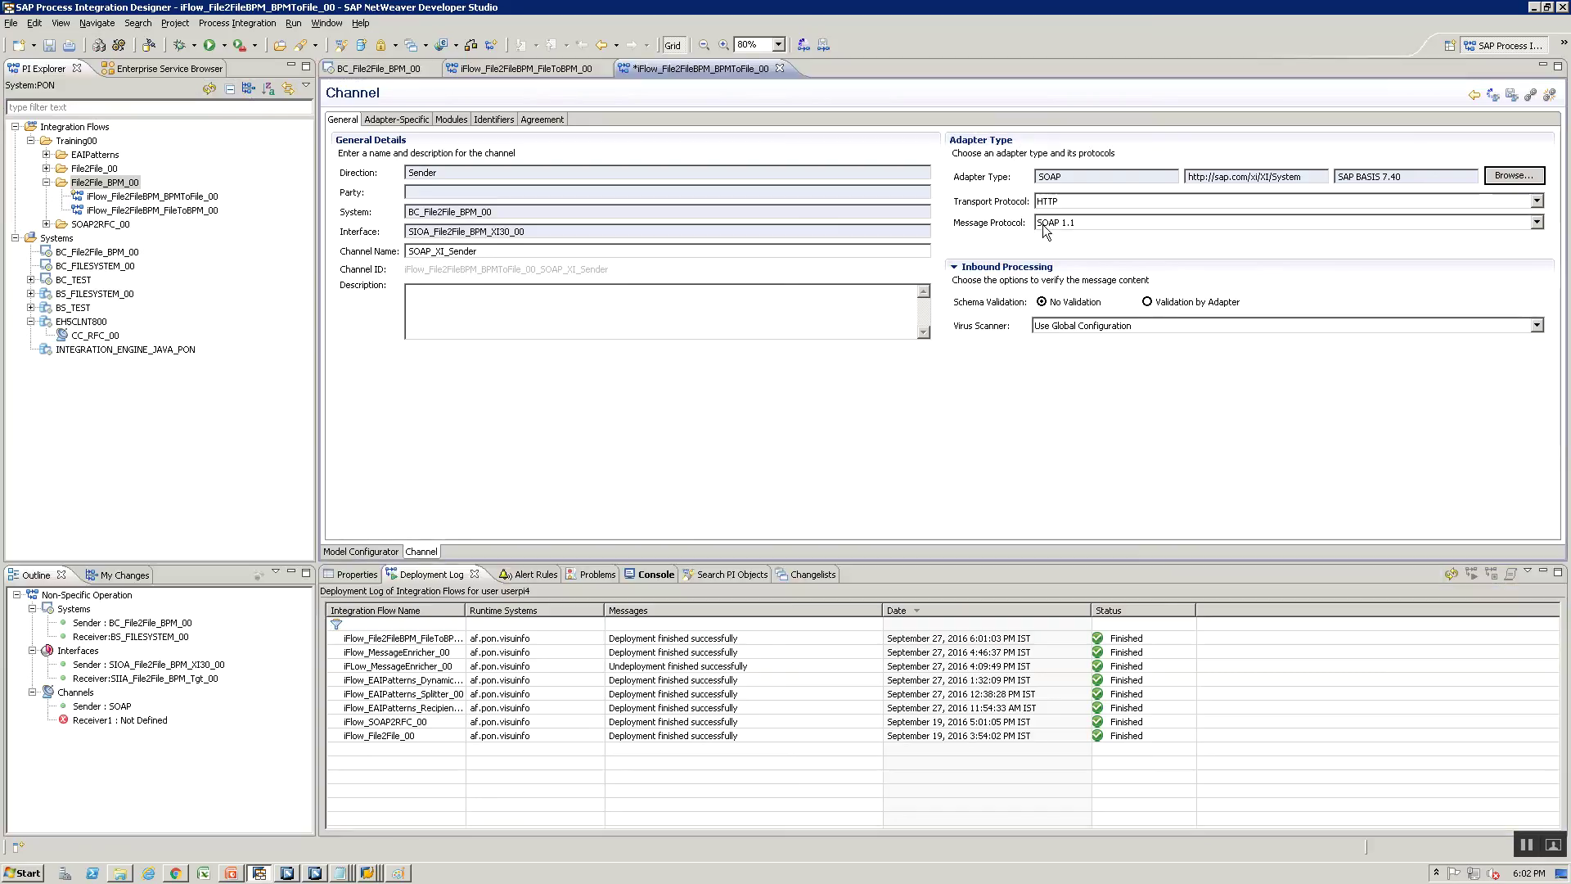
{"action": "left_click", "coordinate": [1052, 225]}
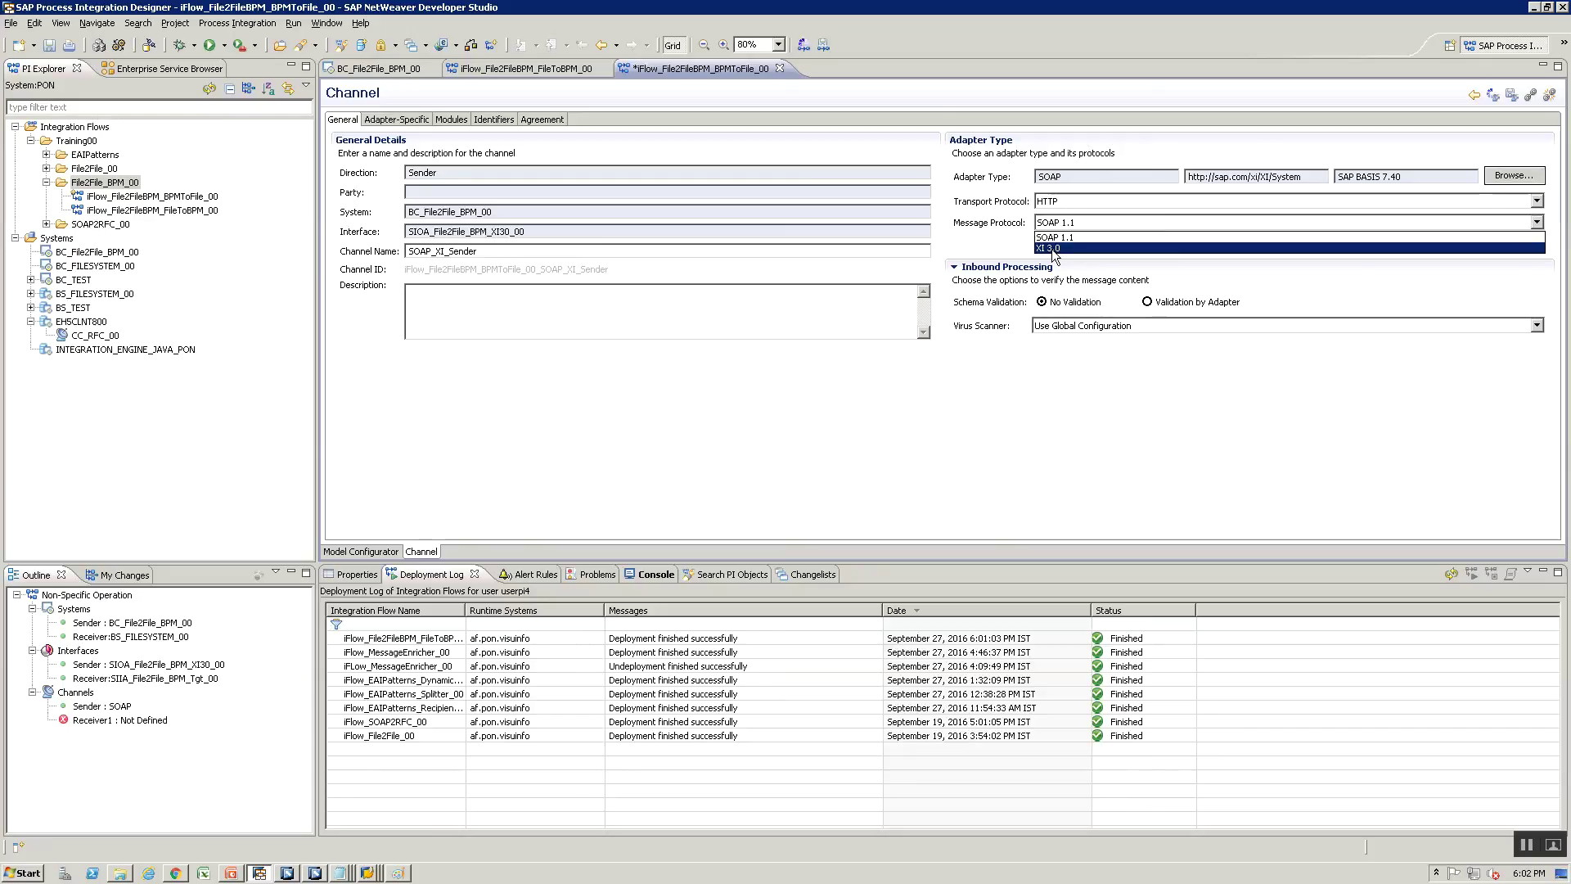
{"action": "left_click", "coordinate": [1053, 249]}
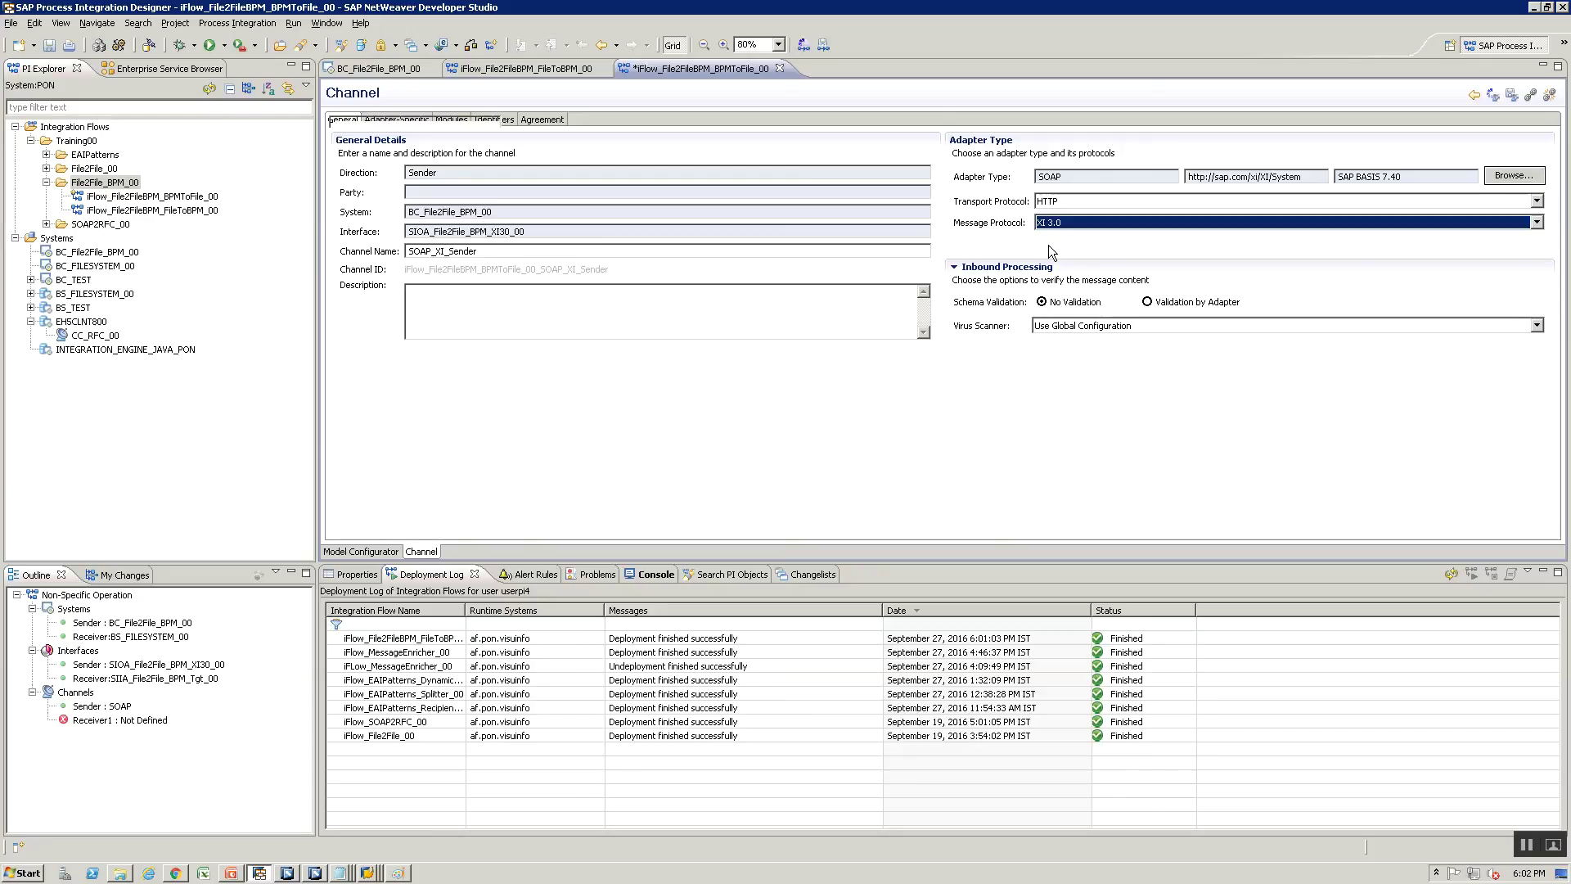
{"action": "left_click", "coordinate": [399, 122]}
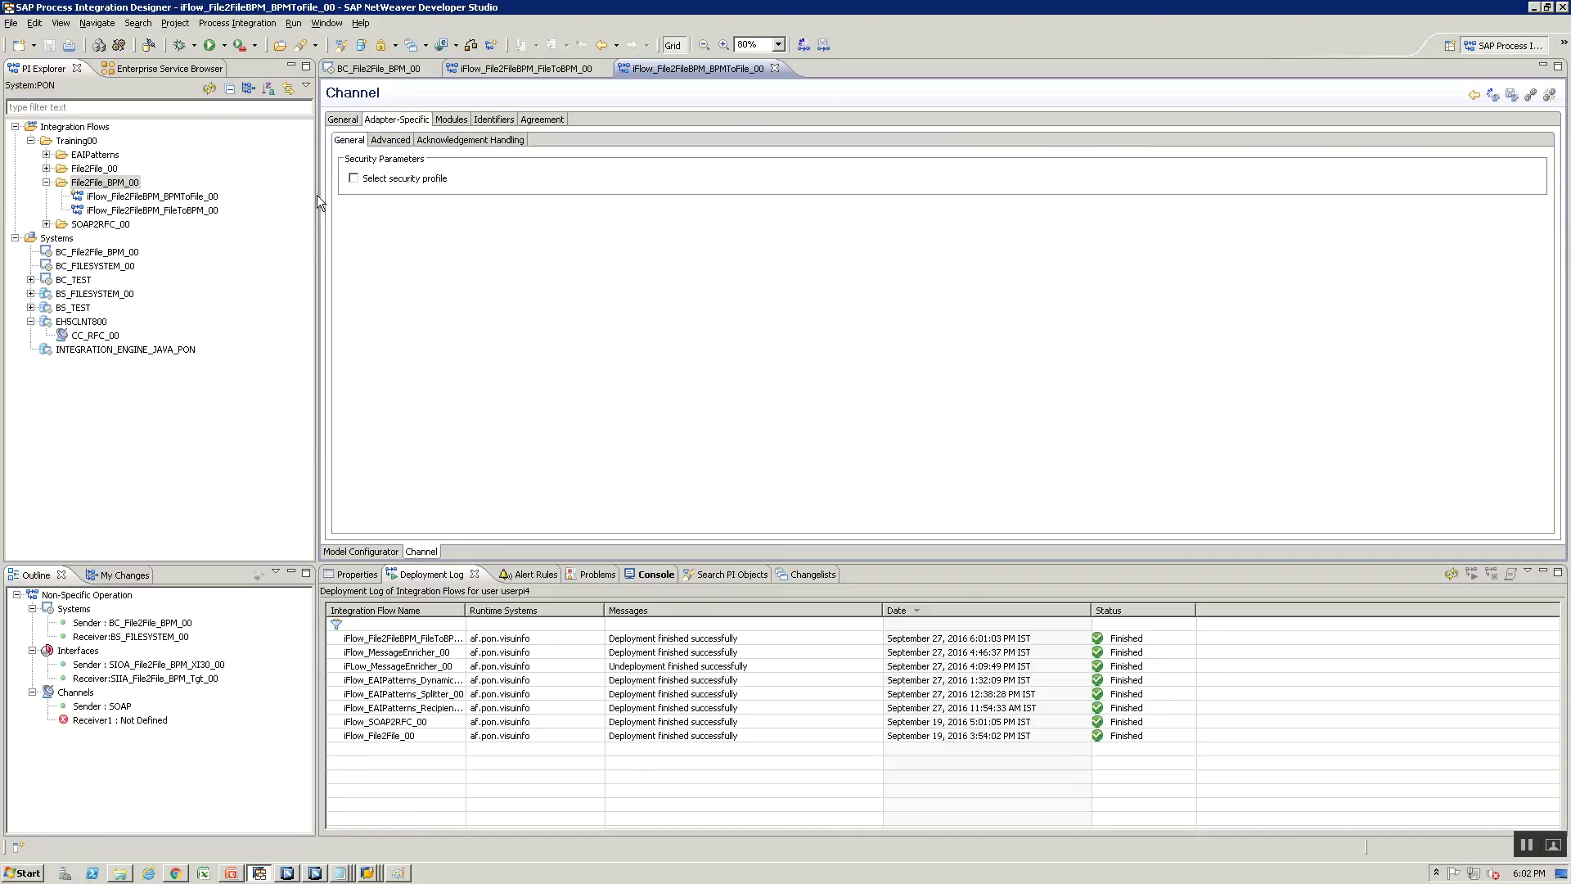
{"action": "left_click", "coordinate": [396, 140]}
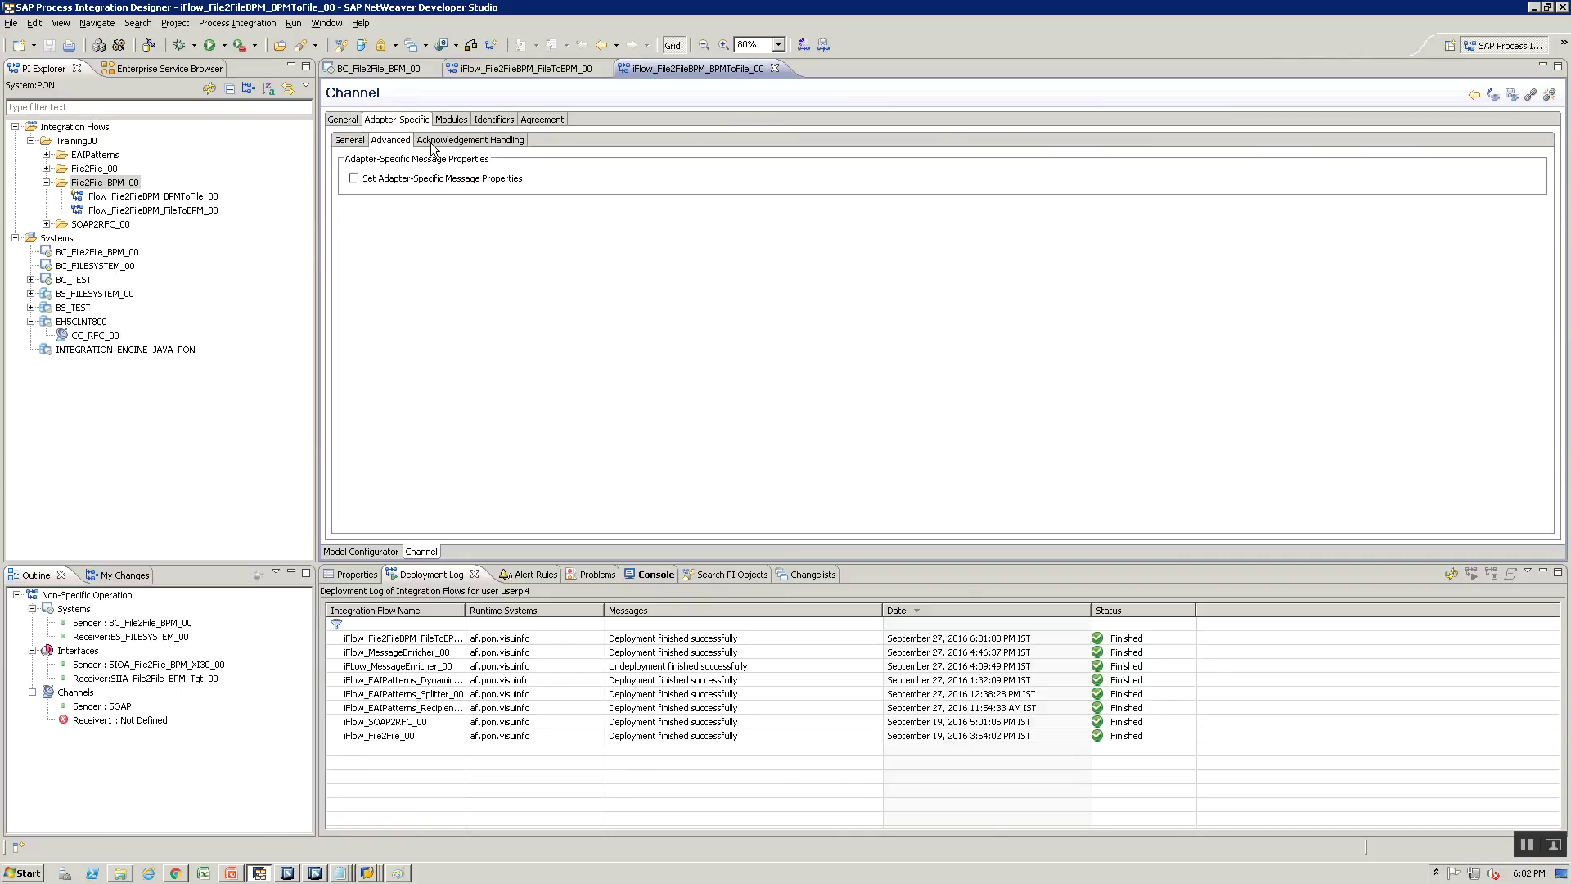
{"action": "left_click", "coordinate": [435, 143]}
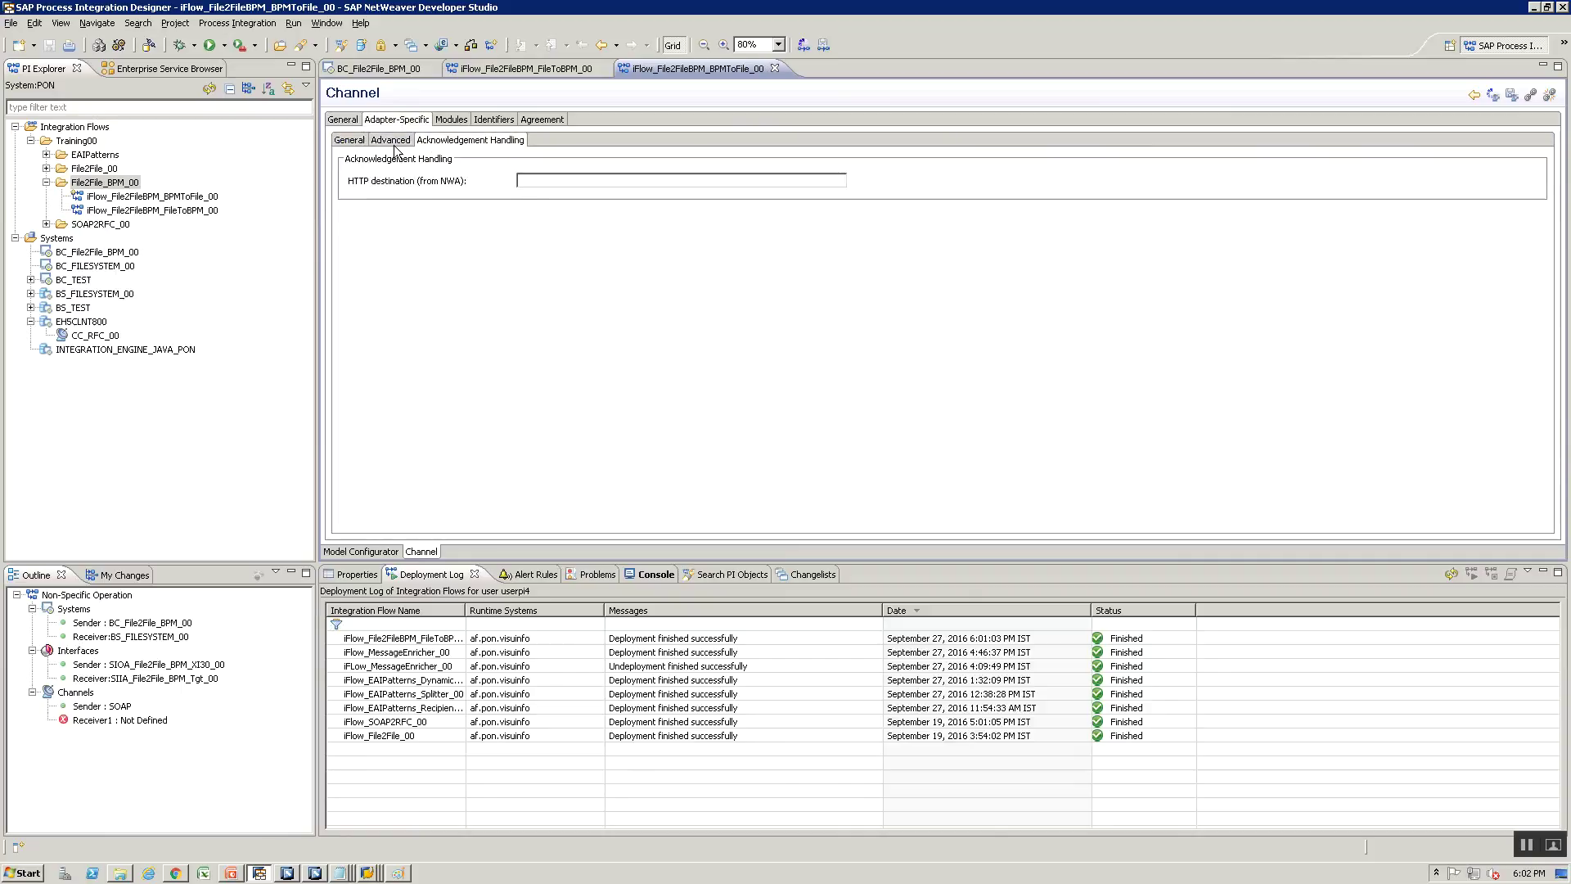
{"action": "left_click", "coordinate": [349, 140]}
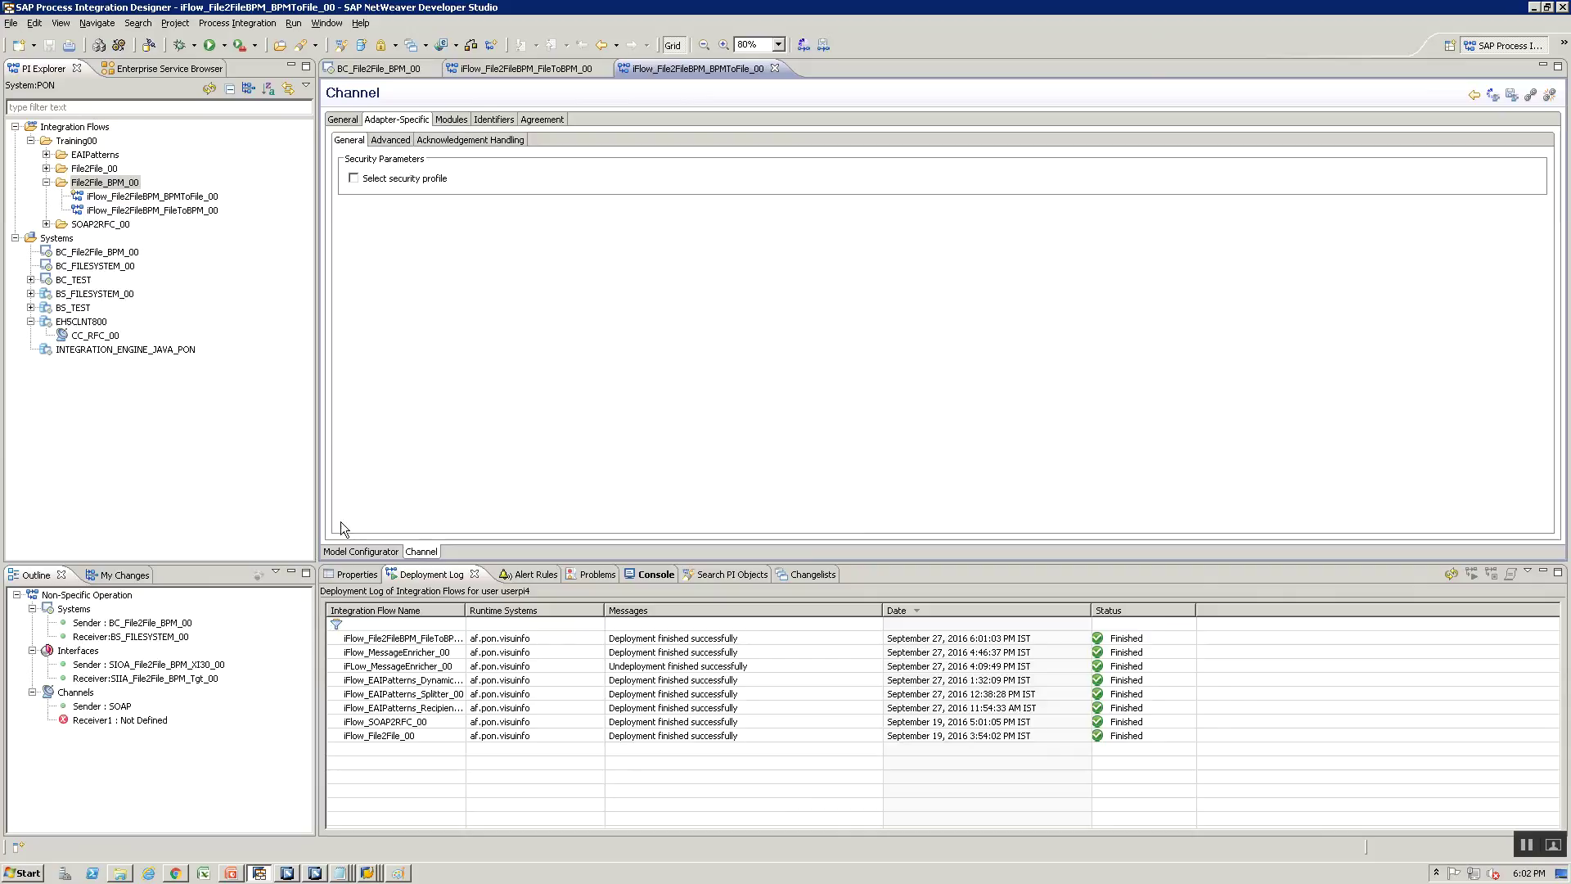
{"action": "left_click", "coordinate": [353, 551]}
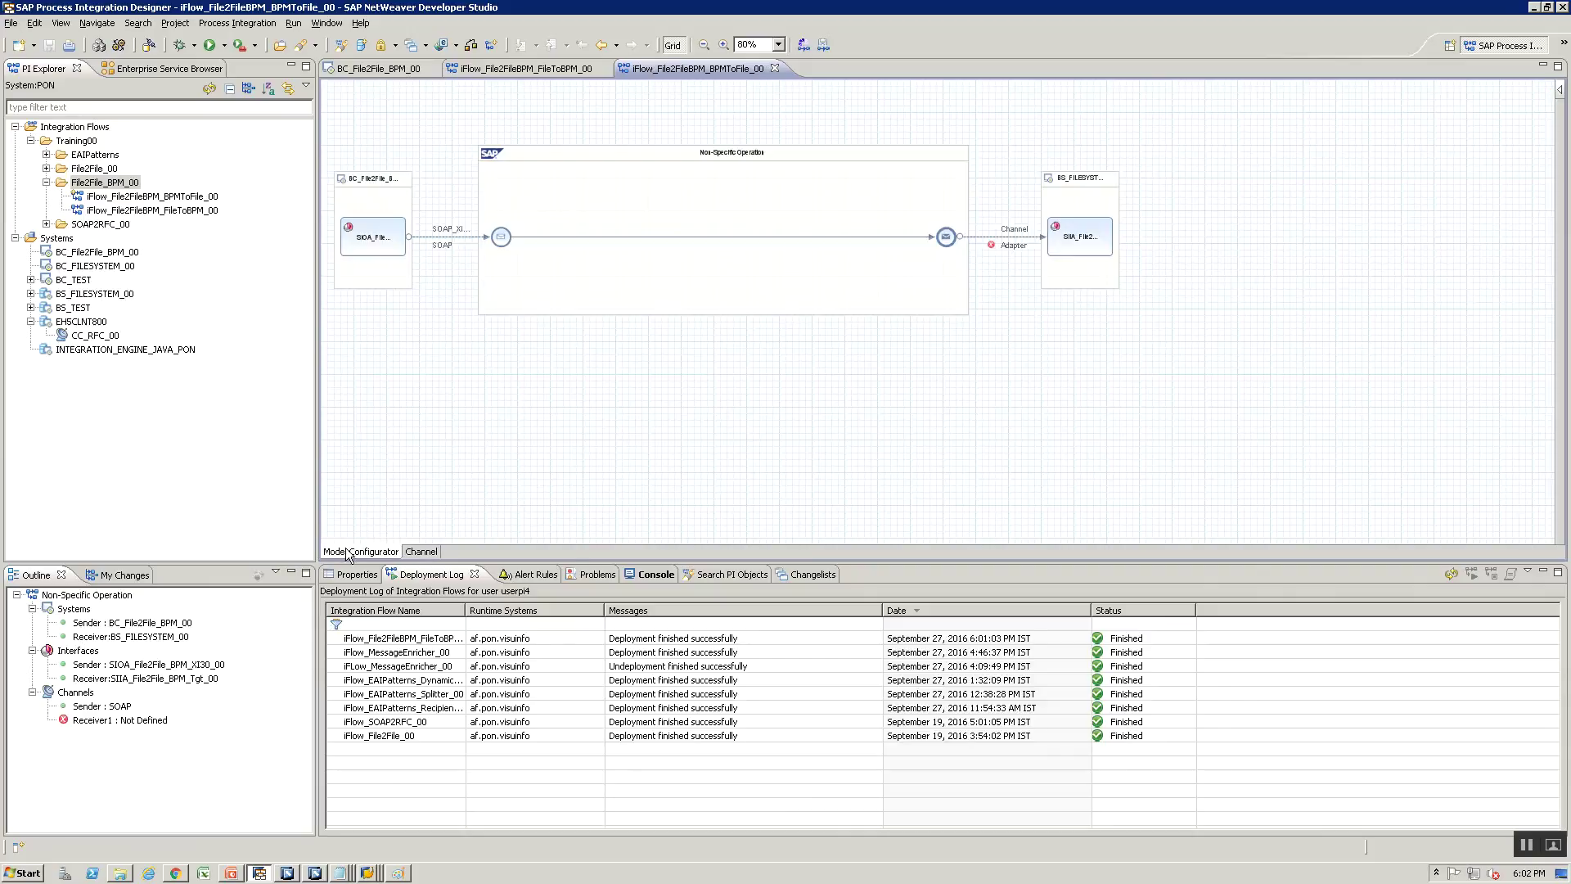
Name the receiver channel File_Receiver, assign the File adapter, and save
{"action": "right_click", "coordinate": [1001, 241]}
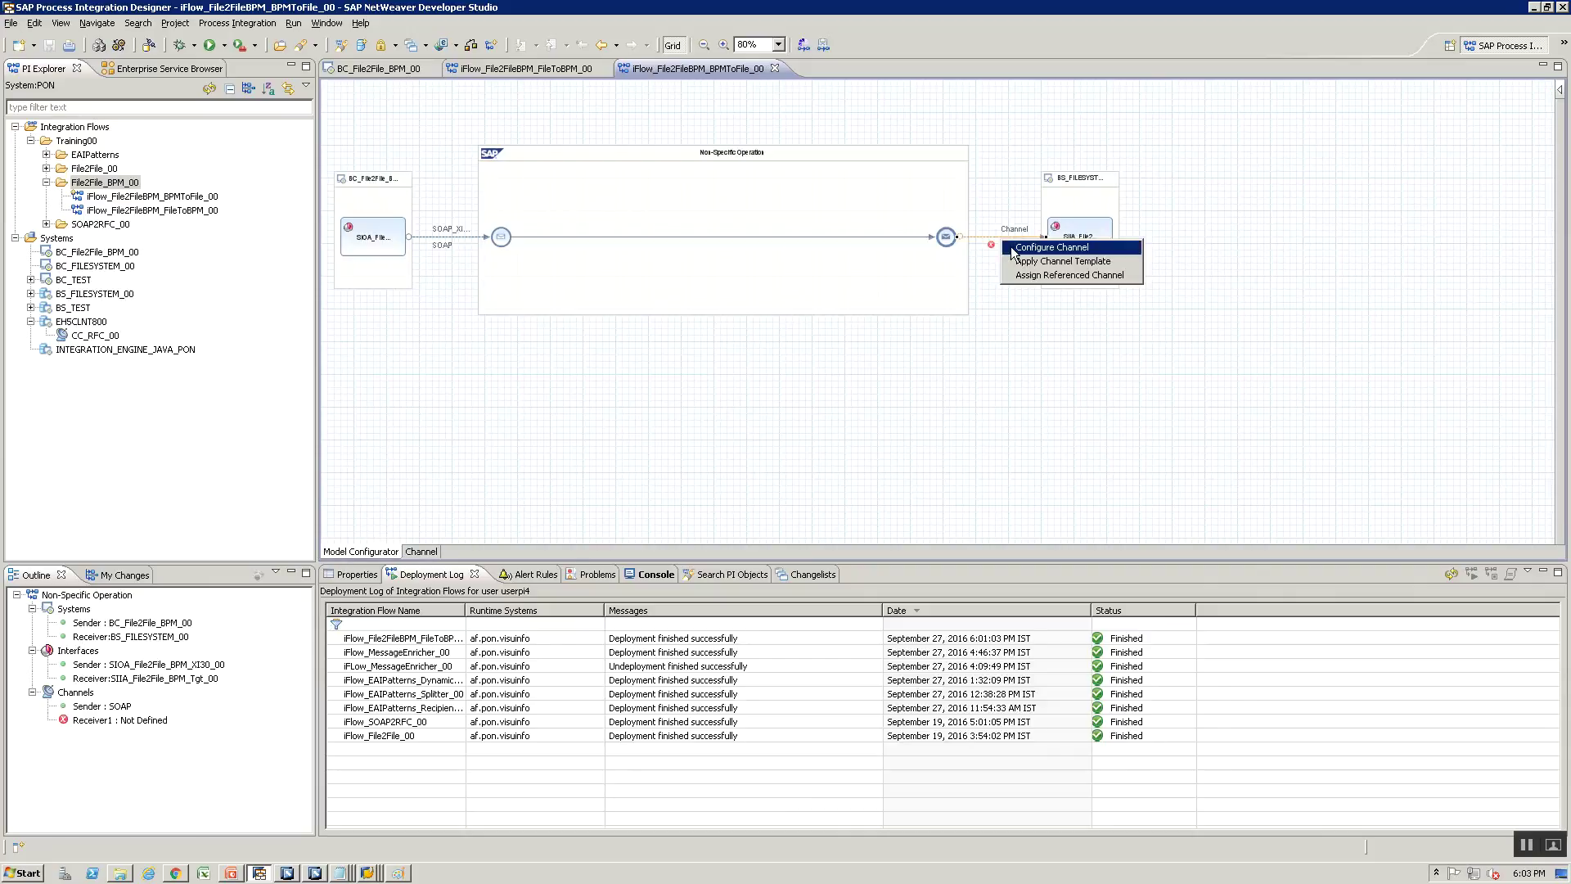
{"action": "left_click", "coordinate": [1013, 247]}
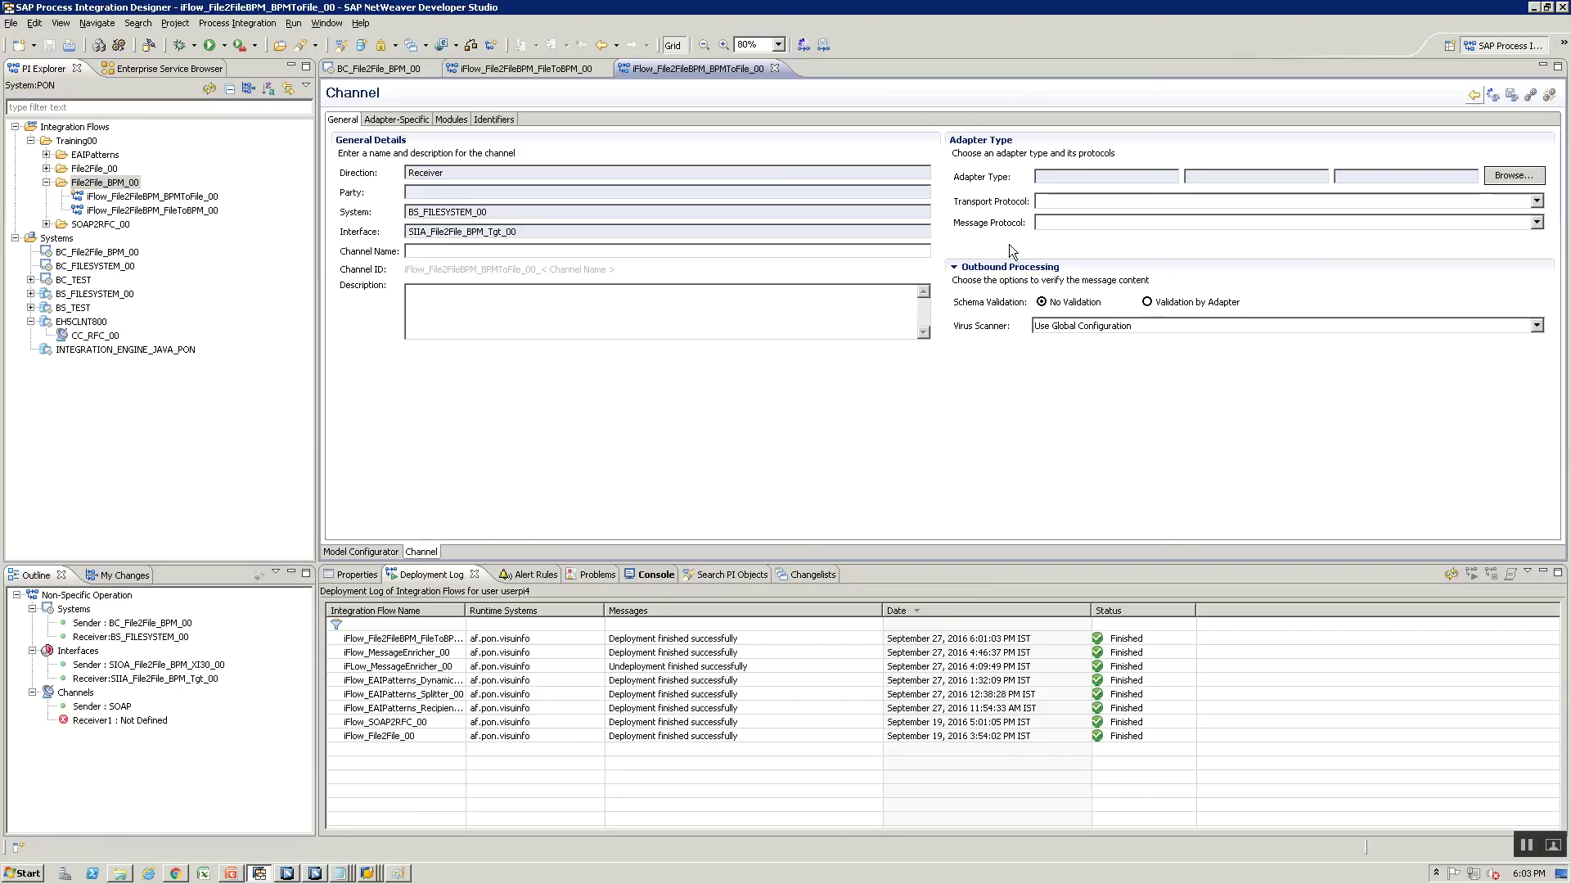
{"action": "left_click", "coordinate": [479, 251]}
{"action": "type", "text": "F"}
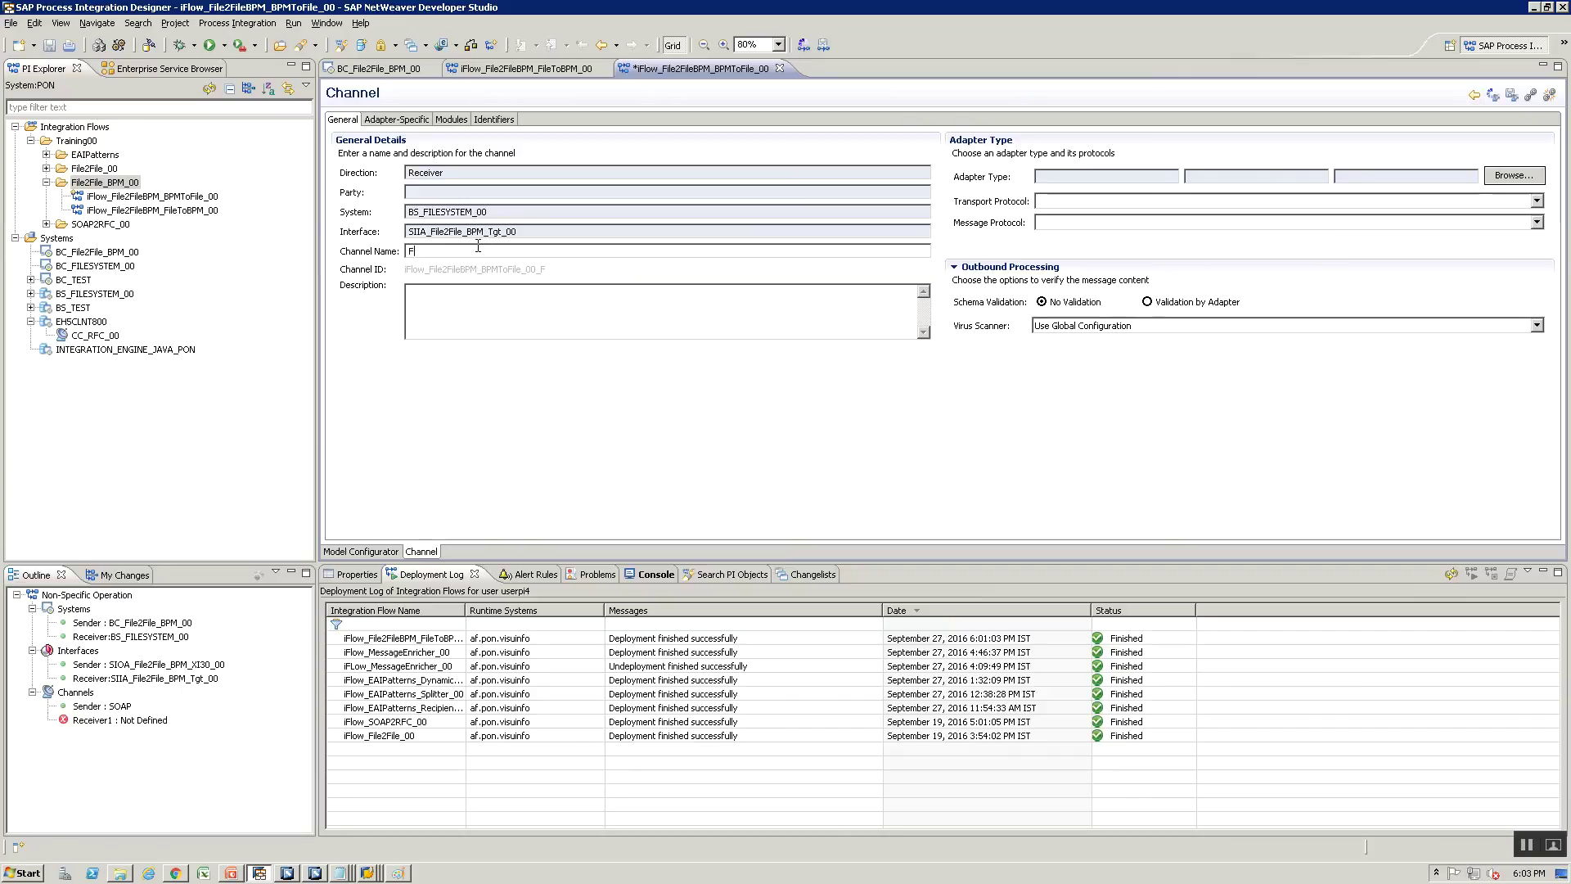
{"action": "type", "text": "ile_Receiver"}
{"action": "left_click", "coordinate": [1515, 177]}
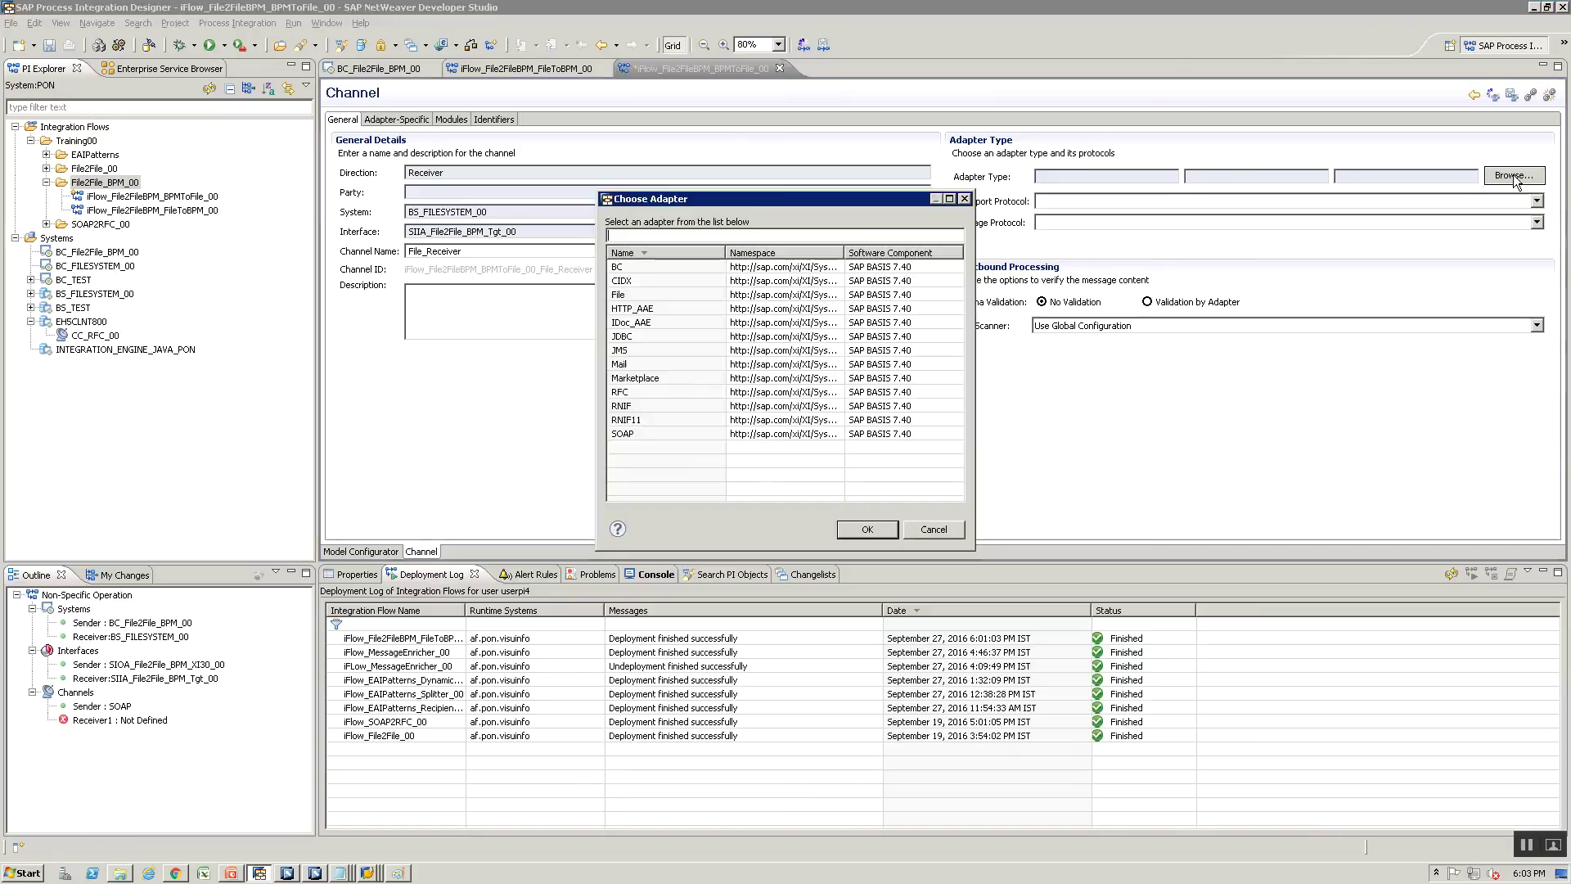
{"action": "left_click", "coordinate": [718, 296]}
{"action": "left_click", "coordinate": [866, 529]}
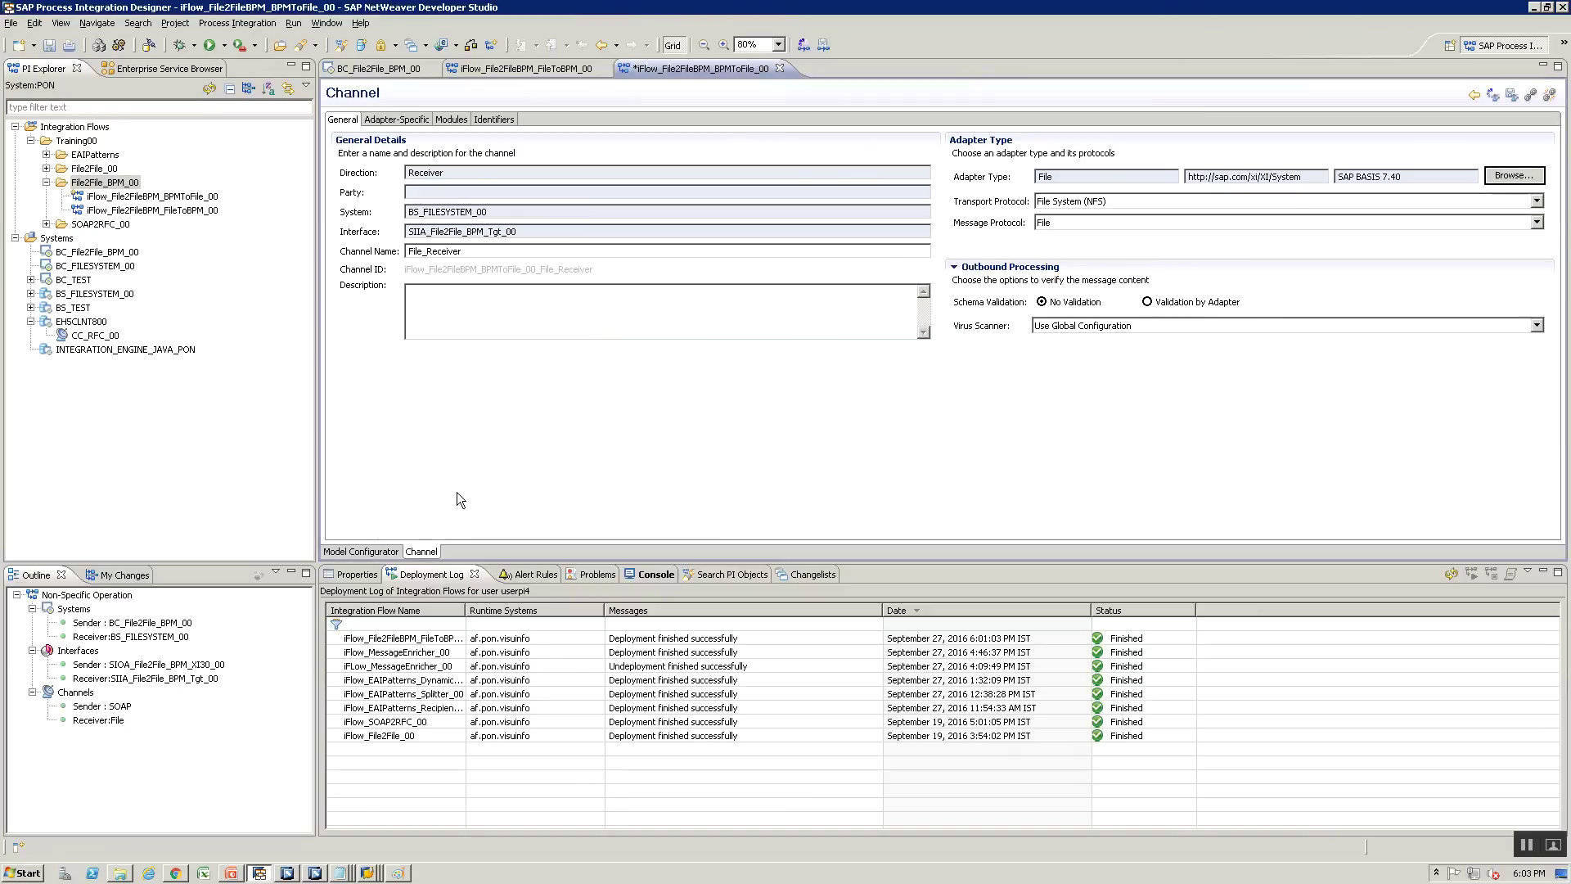
{"action": "key", "text": "ctrl+s"}
Set the target directory to the shared File2File training path and file name Output_.xml
{"action": "left_click", "coordinate": [397, 119]}
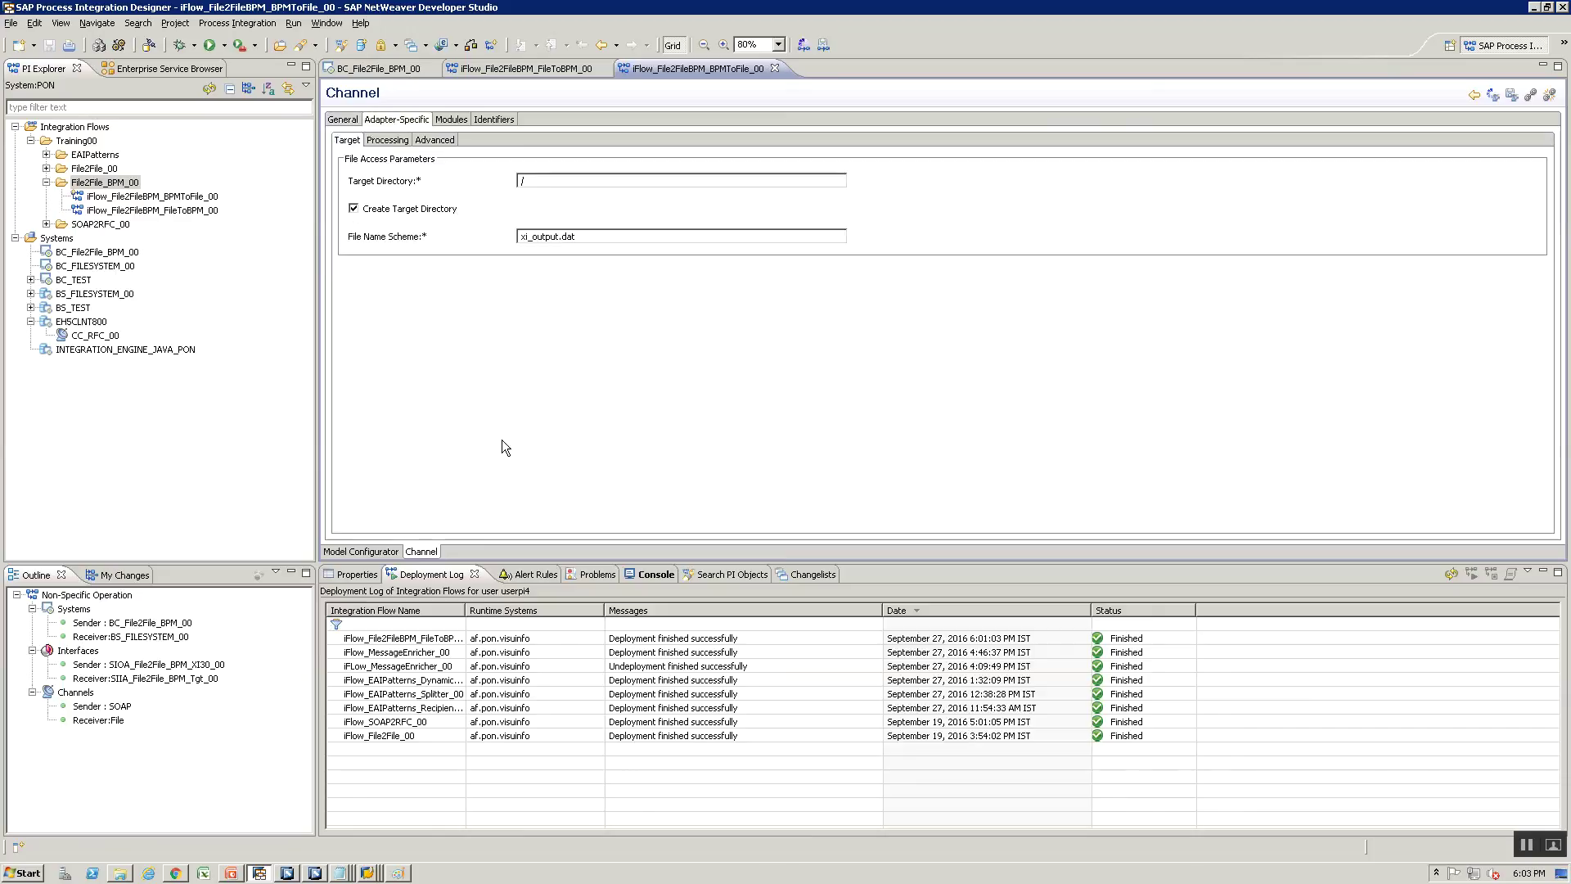
{"action": "key", "text": "alt+Tab"}
{"action": "key", "text": "alt+Tab"}
{"action": "key", "text": "alt+Tab"}
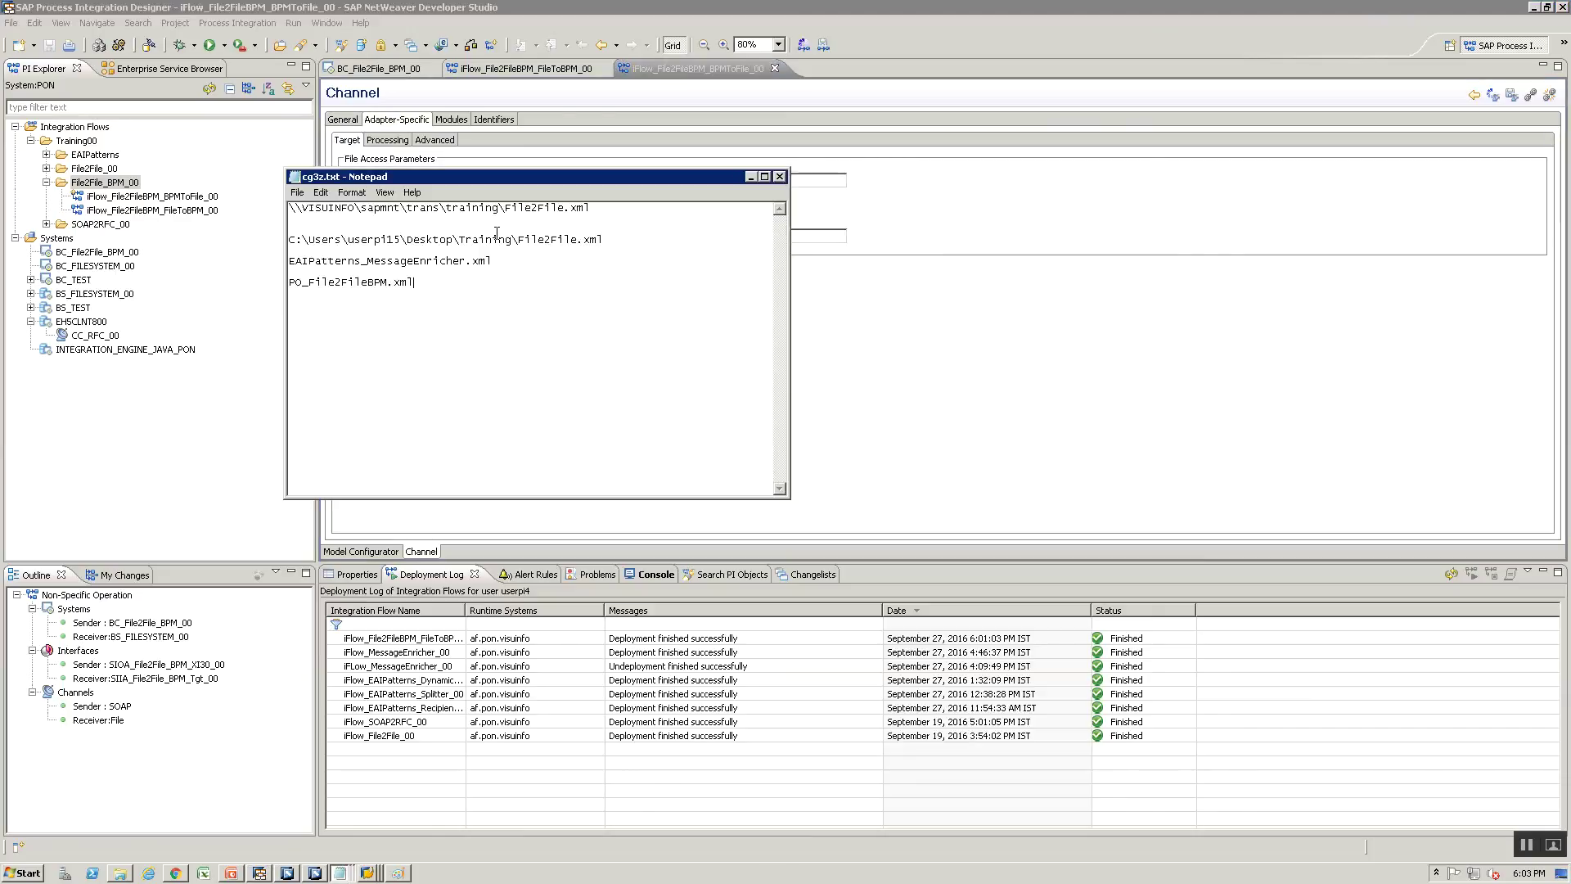
{"action": "left_click_drag", "start_coordinate": [505, 208], "coordinate": [290, 208]}
{"action": "key", "text": "ctrl+c"}
{"action": "key", "text": "alt+Tab"}
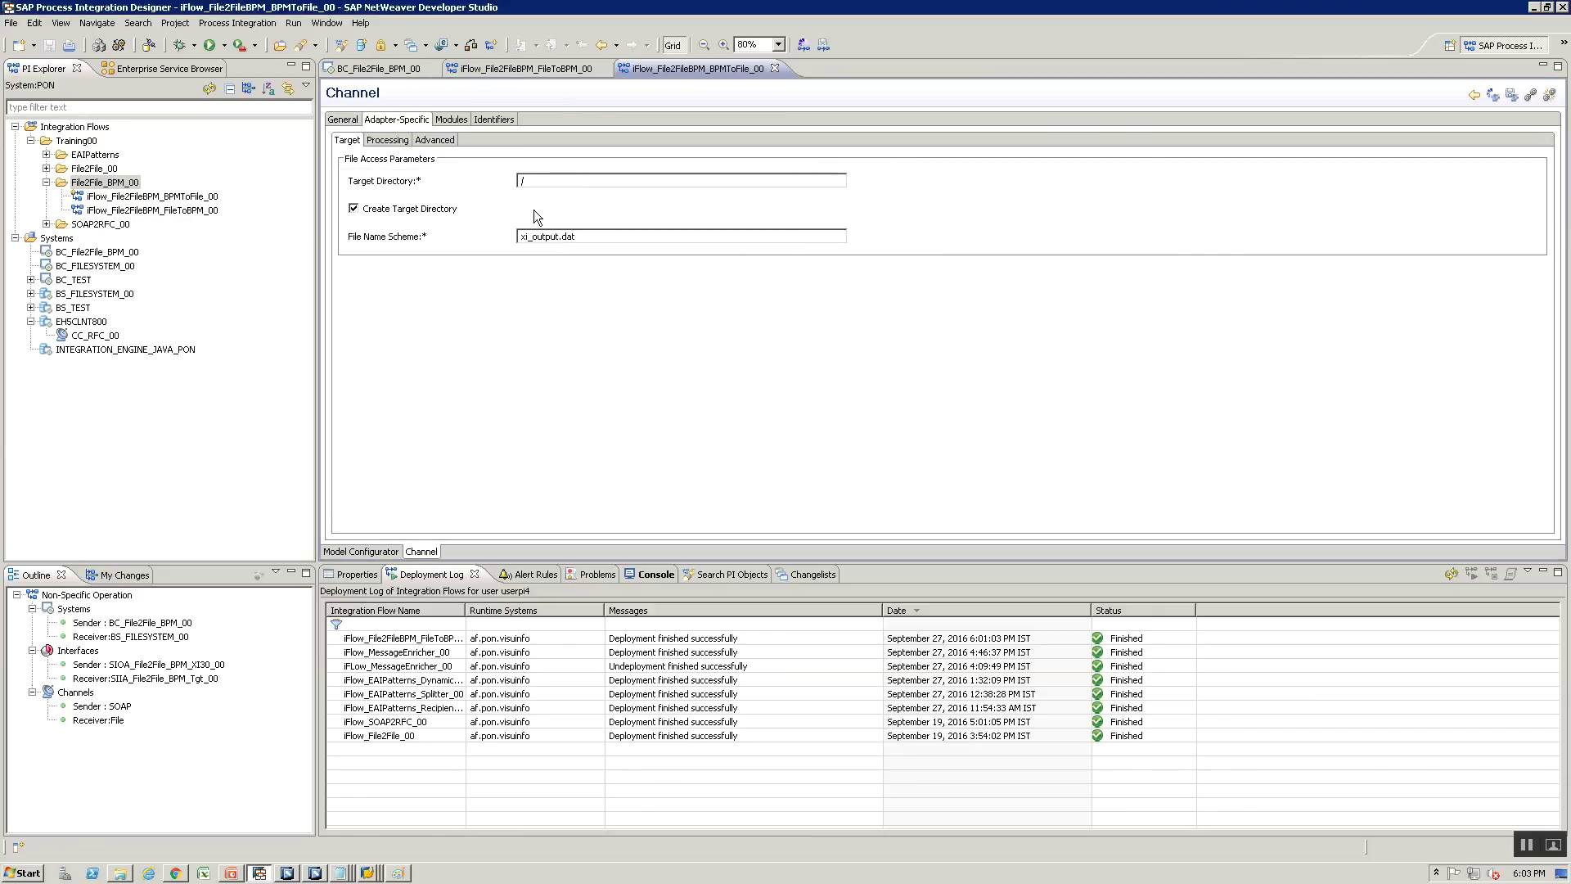
{"action": "double_click", "coordinate": [538, 181]}
{"action": "key", "text": "ctrl+v"}
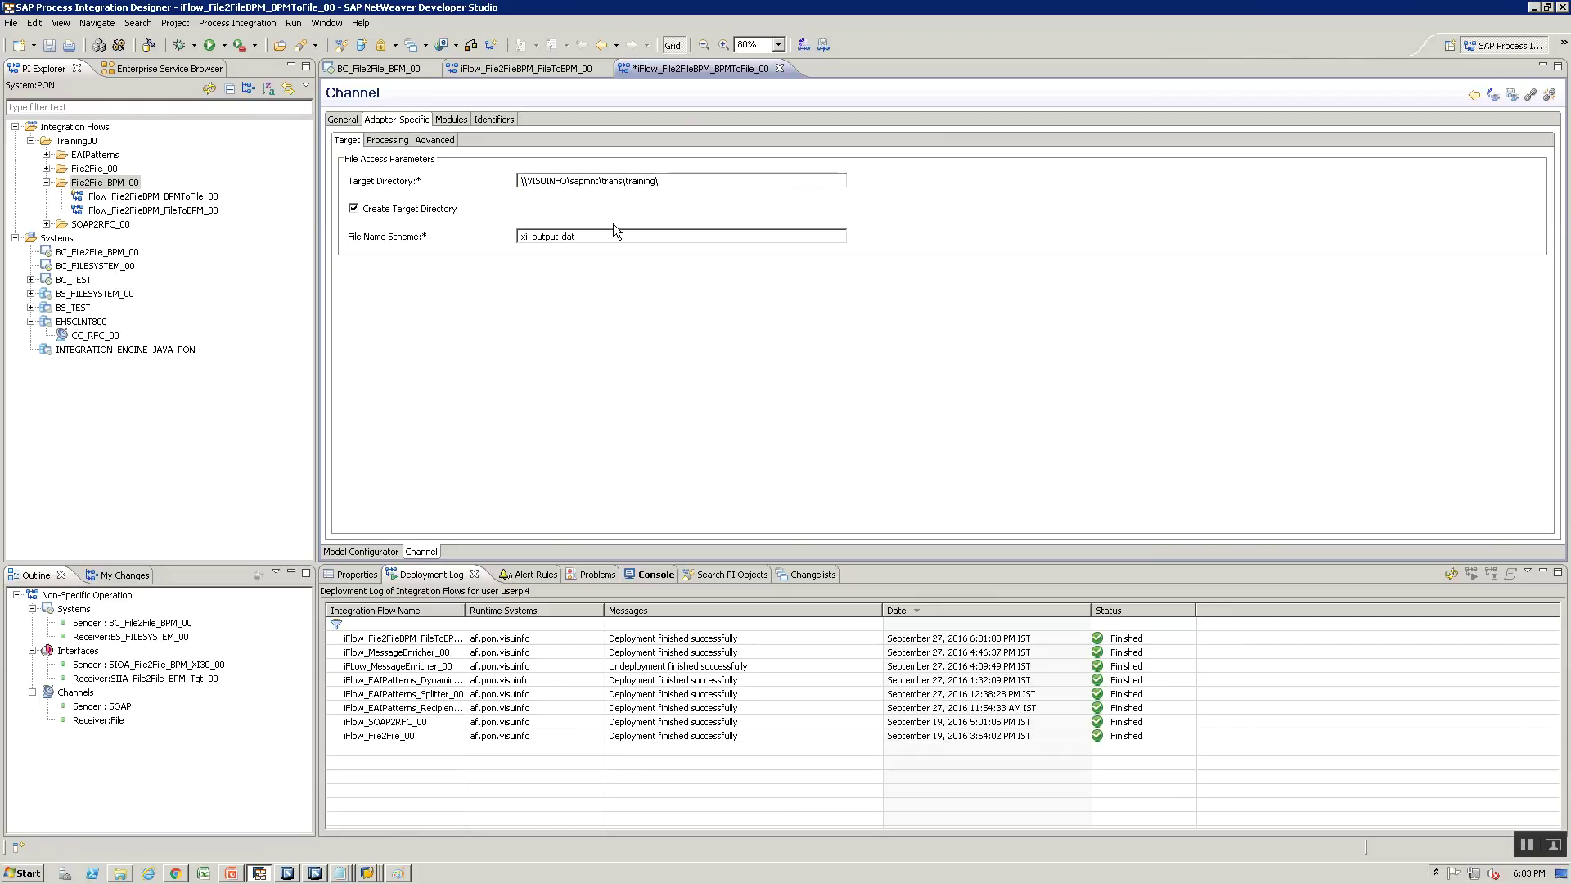
{"action": "type", "text": "BPM\\File2FIle"}
{"action": "key", "text": "BackSpace"}
{"action": "key", "text": "BackSpace"}
{"action": "key", "text": "BackSpace"}
{"action": "key", "text": "BackSpace"}
{"action": "key", "text": "BackSpace"}
{"action": "key", "text": "Tab"}
{"action": "key", "text": "Tab"}
{"action": "key", "text": "shift+End"}
{"action": "type", "text": "Output_xml"}
{"action": "left_click", "coordinate": [556, 237]}
{"action": "type", "text": "."}
Set file construction mode to Add Time Stamp and save the integration flow
{"action": "left_click", "coordinate": [411, 140]}
{"action": "left_click", "coordinate": [534, 182]}
{"action": "left_click", "coordinate": [534, 214]}
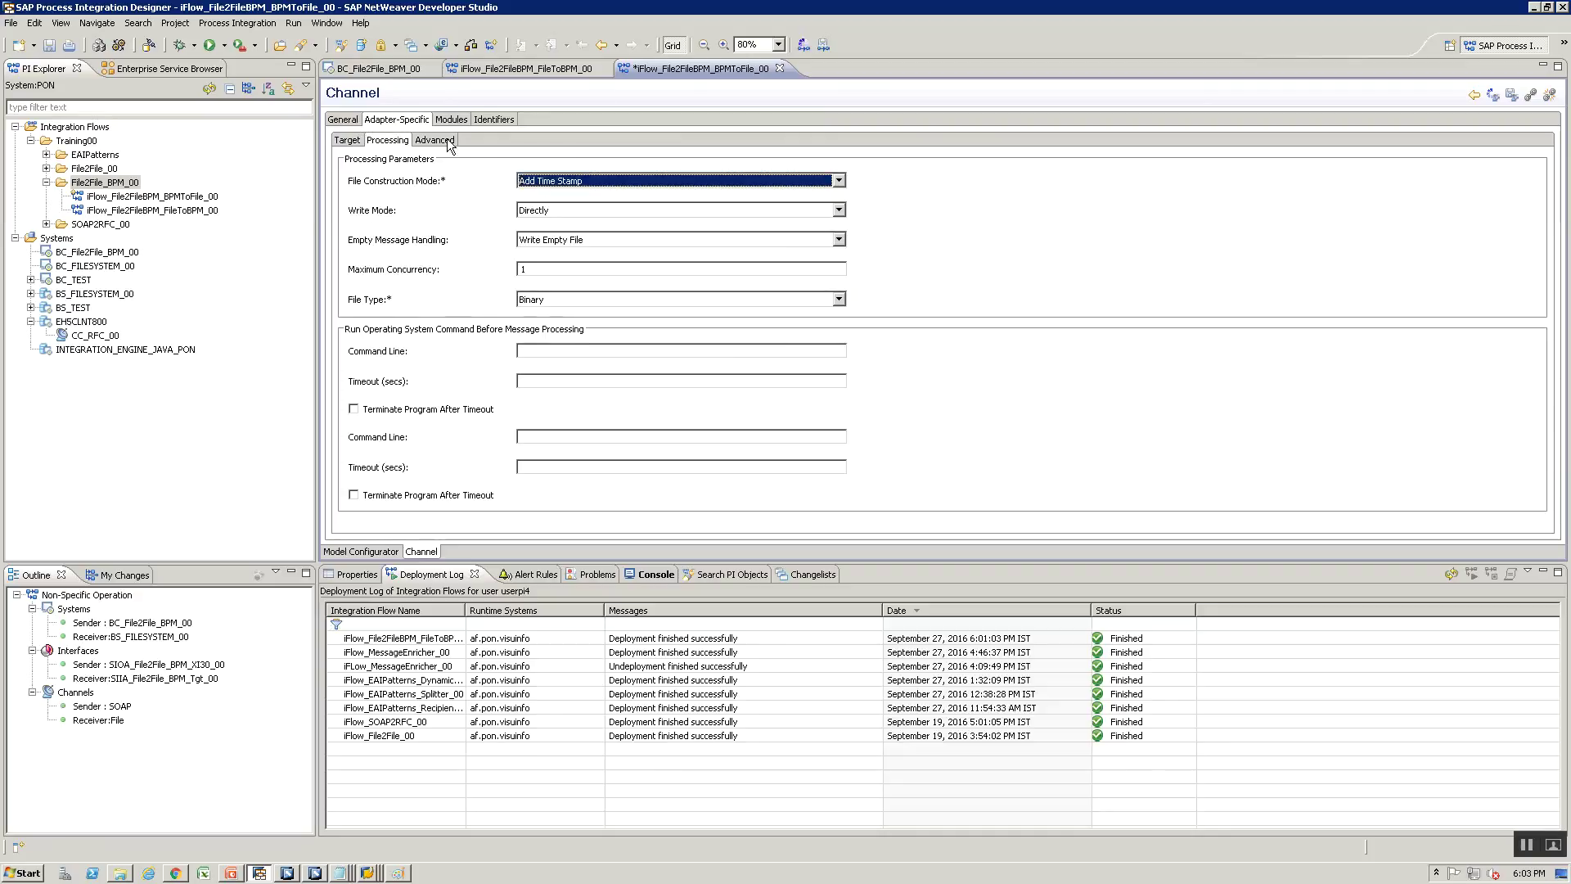
{"action": "left_click", "coordinate": [434, 140]}
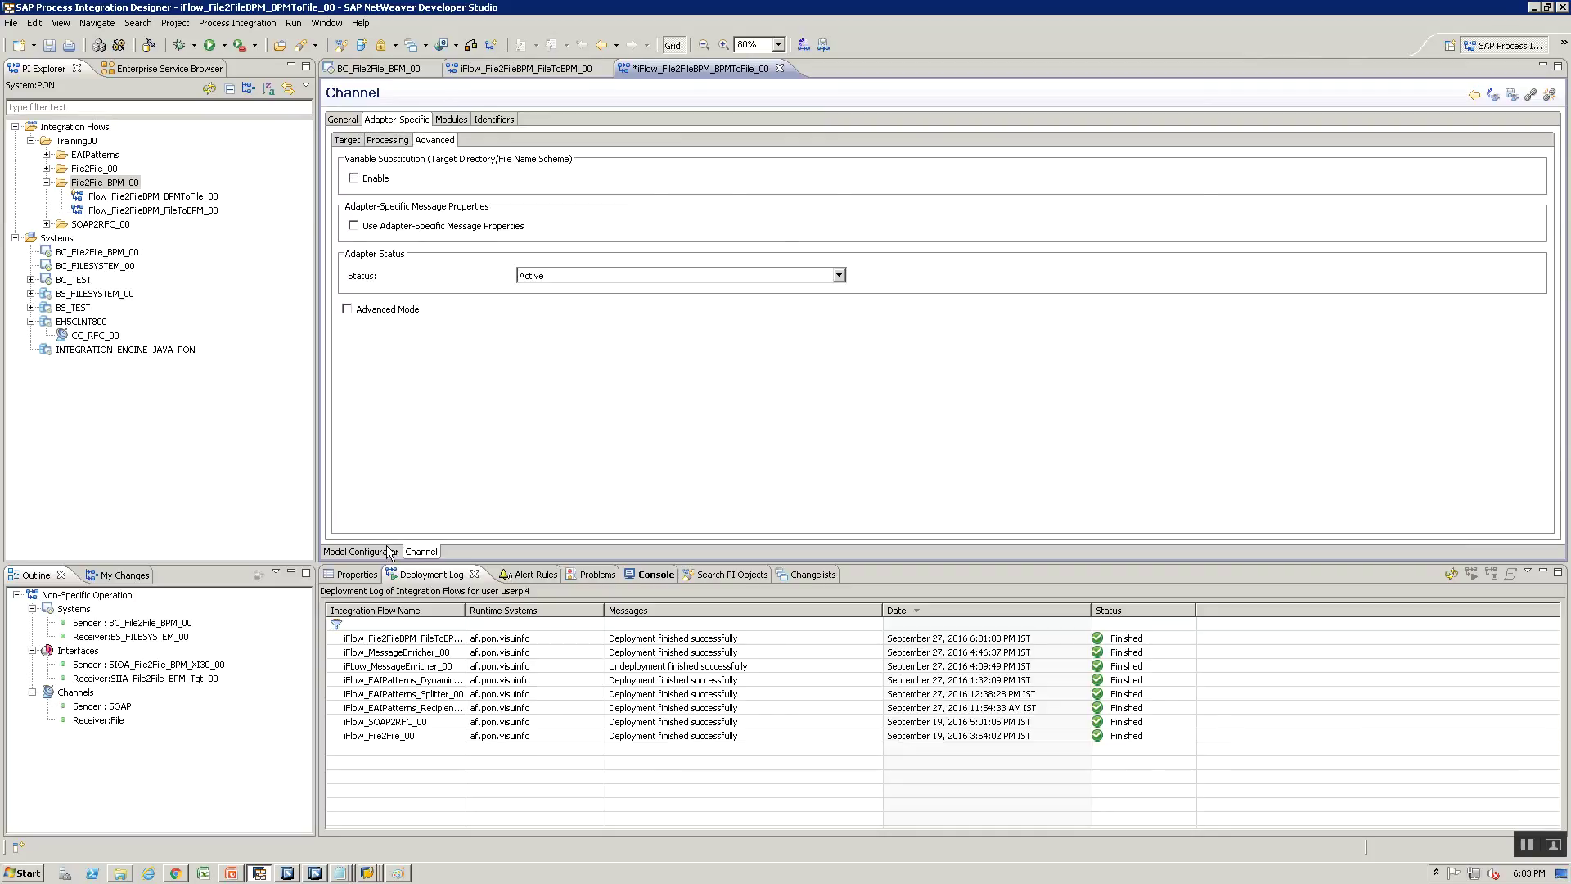
{"action": "left_click", "coordinate": [386, 547]}
{"action": "key", "text": "ctrl+s"}
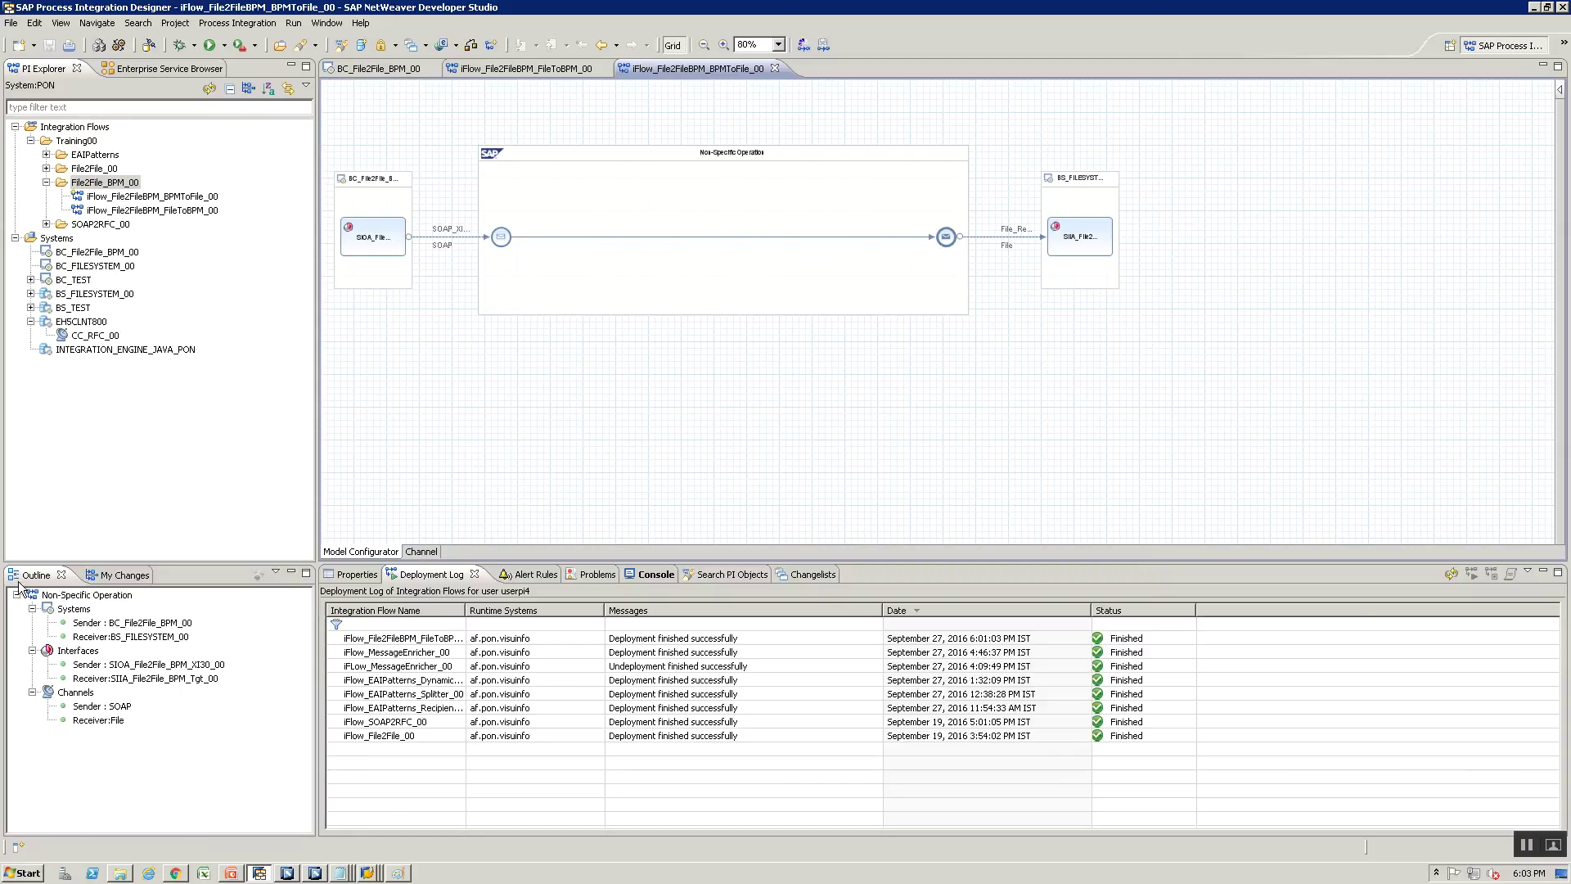
Activate the BPMToFile integration flow and confirm the activation
{"action": "left_click", "coordinate": [121, 198]}
{"action": "right_click", "coordinate": [121, 200]}
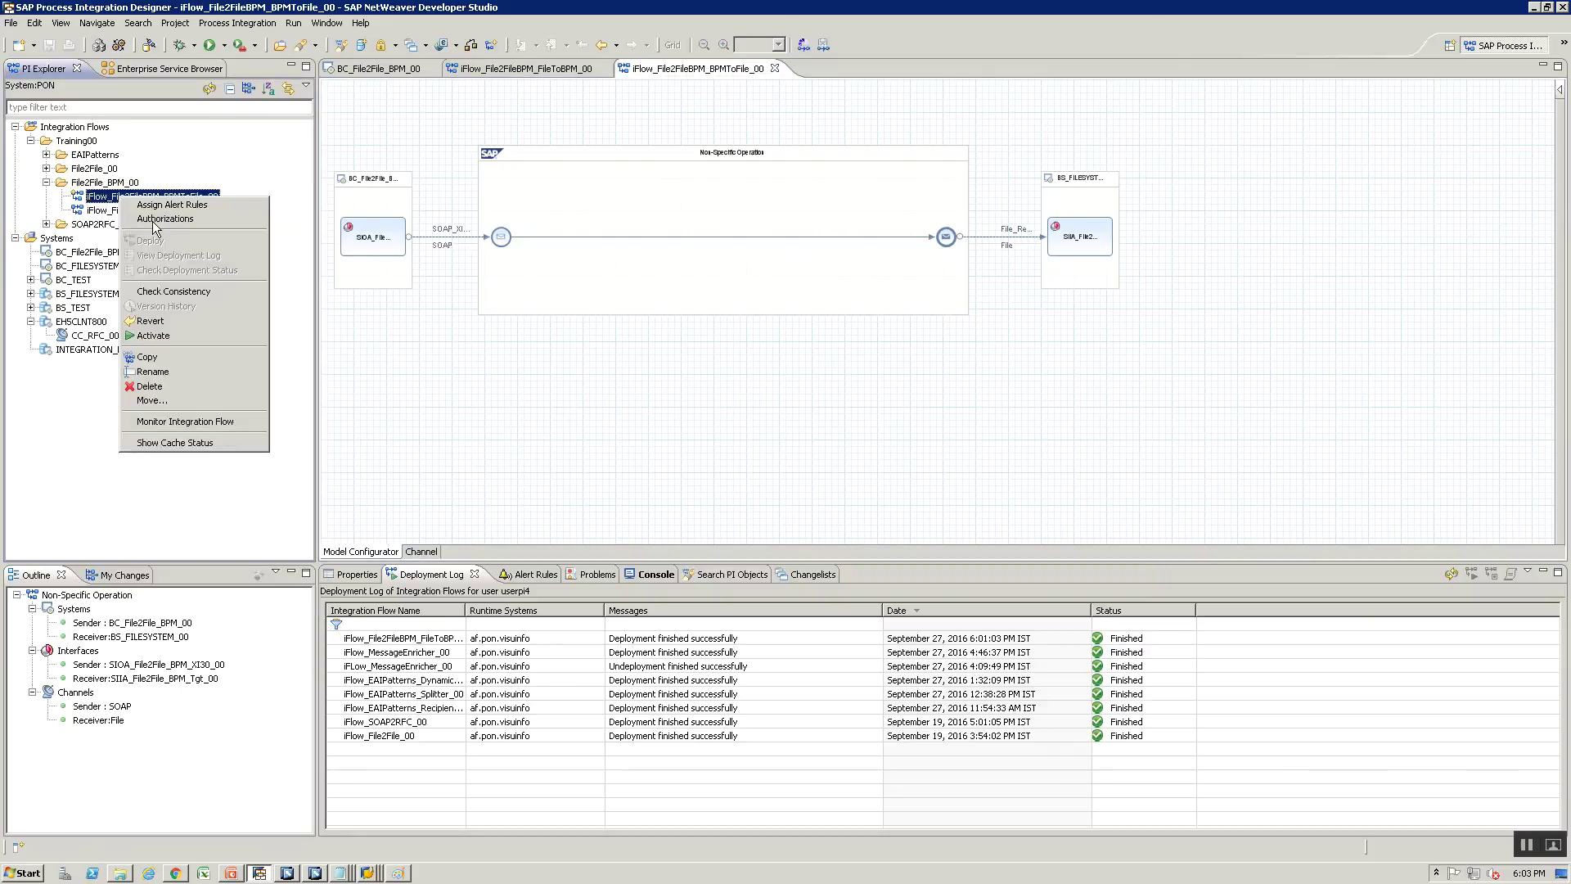
{"action": "left_click", "coordinate": [181, 337]}
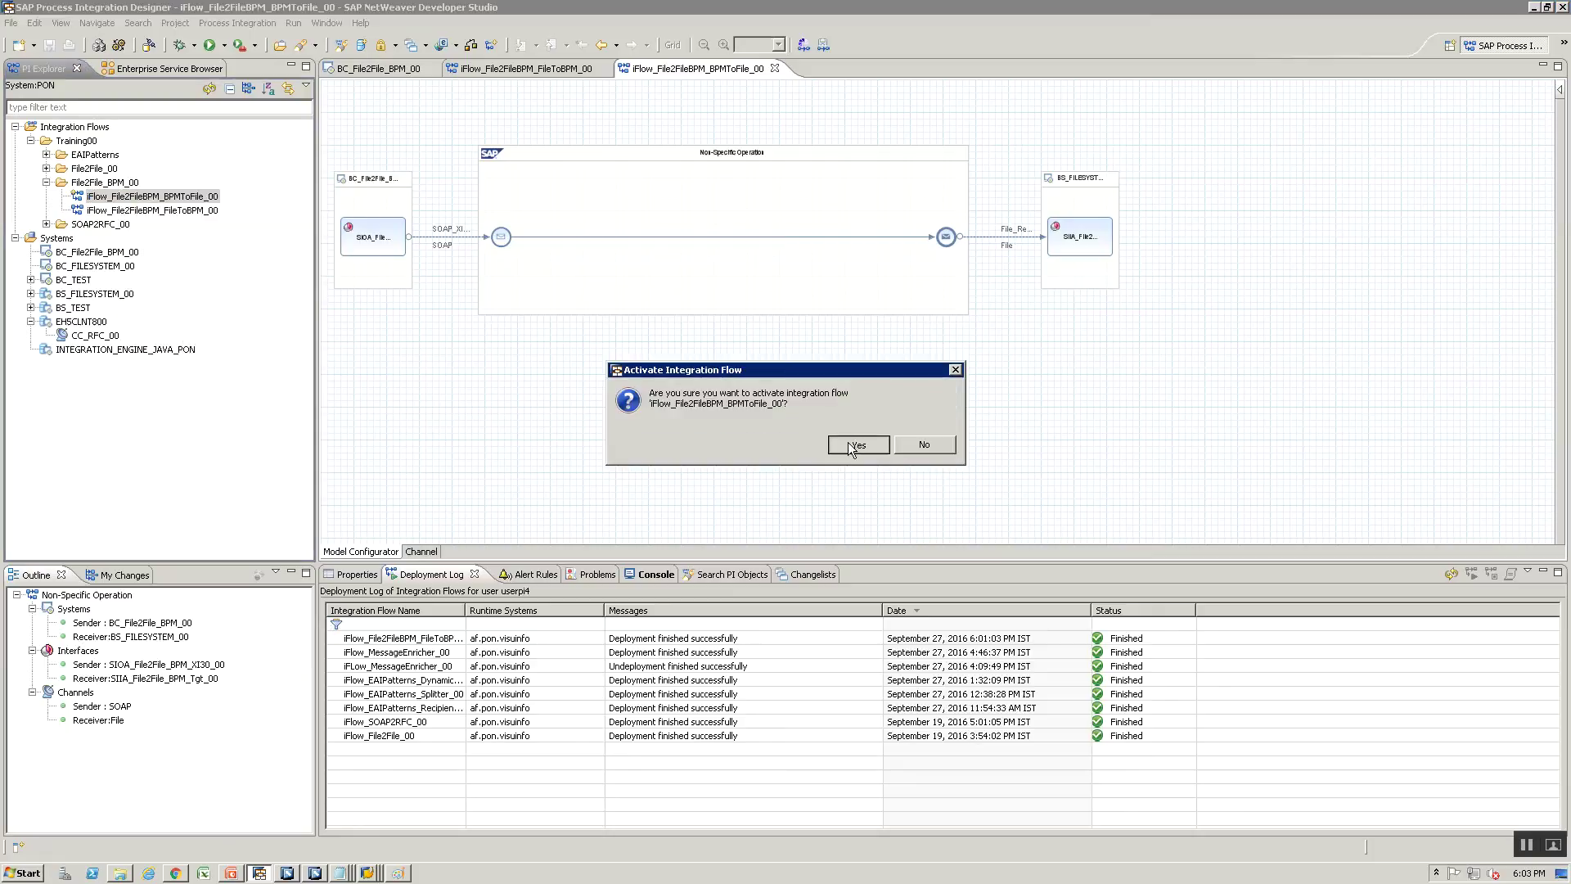
{"action": "left_click", "coordinate": [847, 442]}
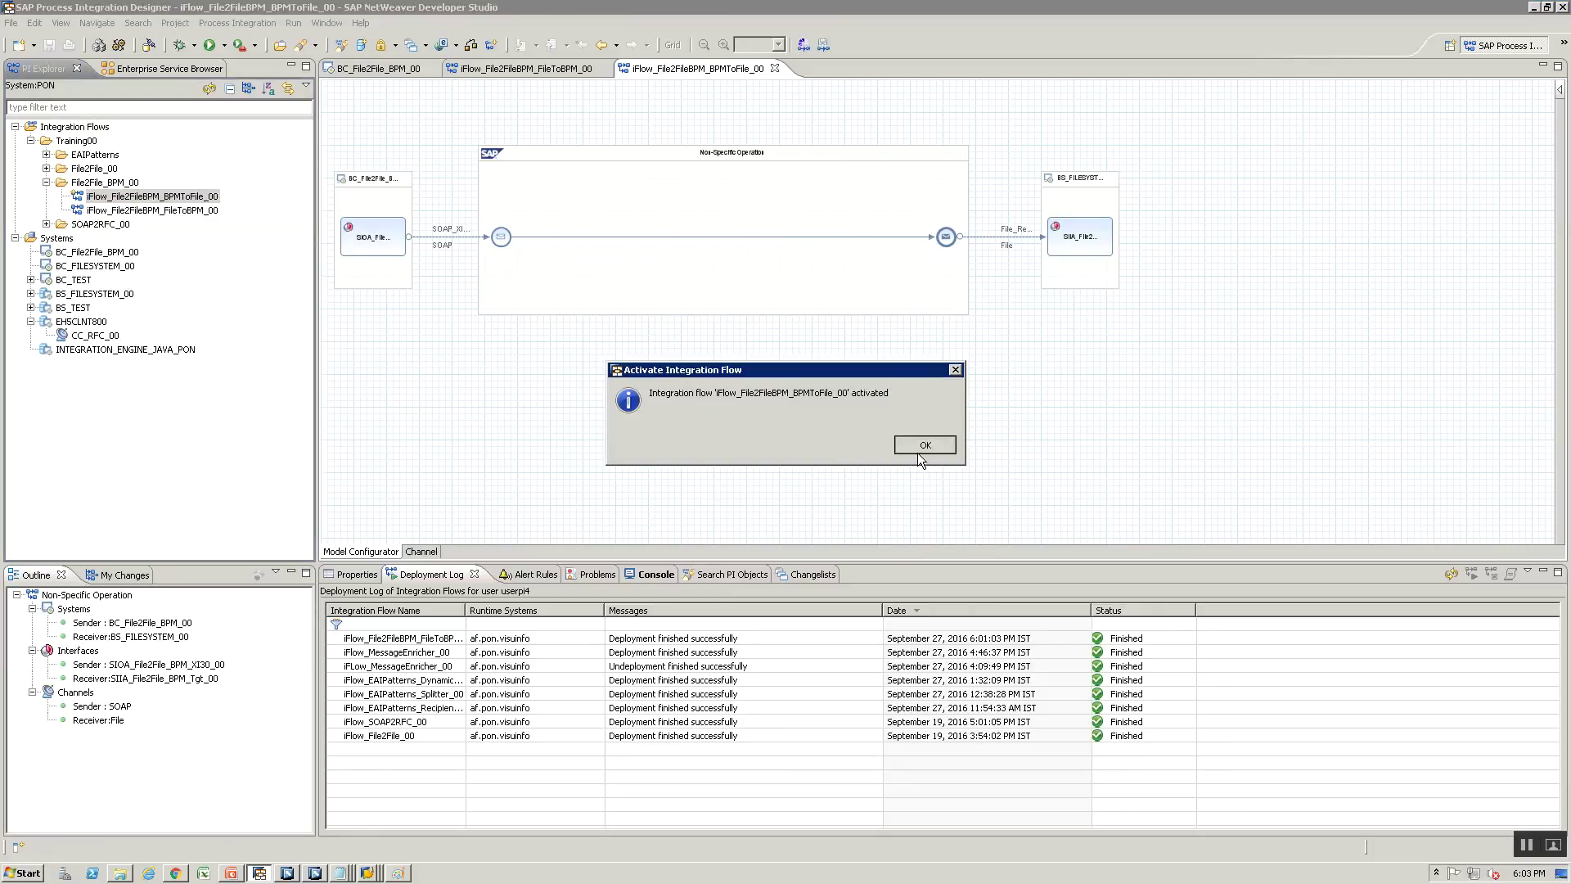
{"action": "left_click", "coordinate": [917, 450]}
Deploy the BPMToFile integration flow and dismiss the finished notification
{"action": "right_click", "coordinate": [113, 201]}
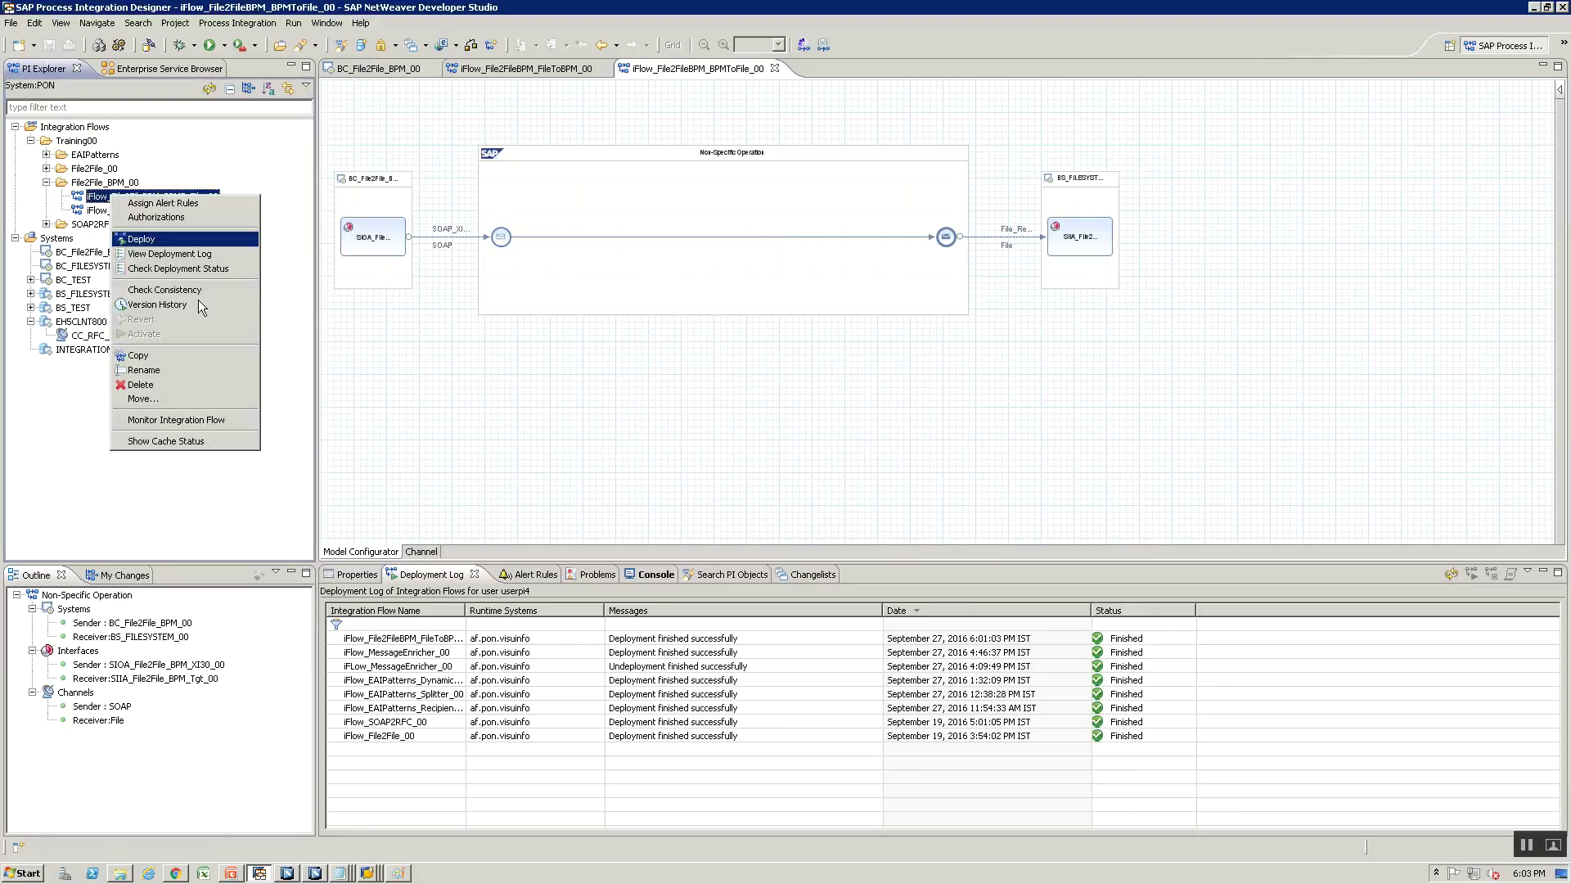
{"action": "left_click", "coordinate": [196, 238]}
{"action": "left_click", "coordinate": [846, 445]}
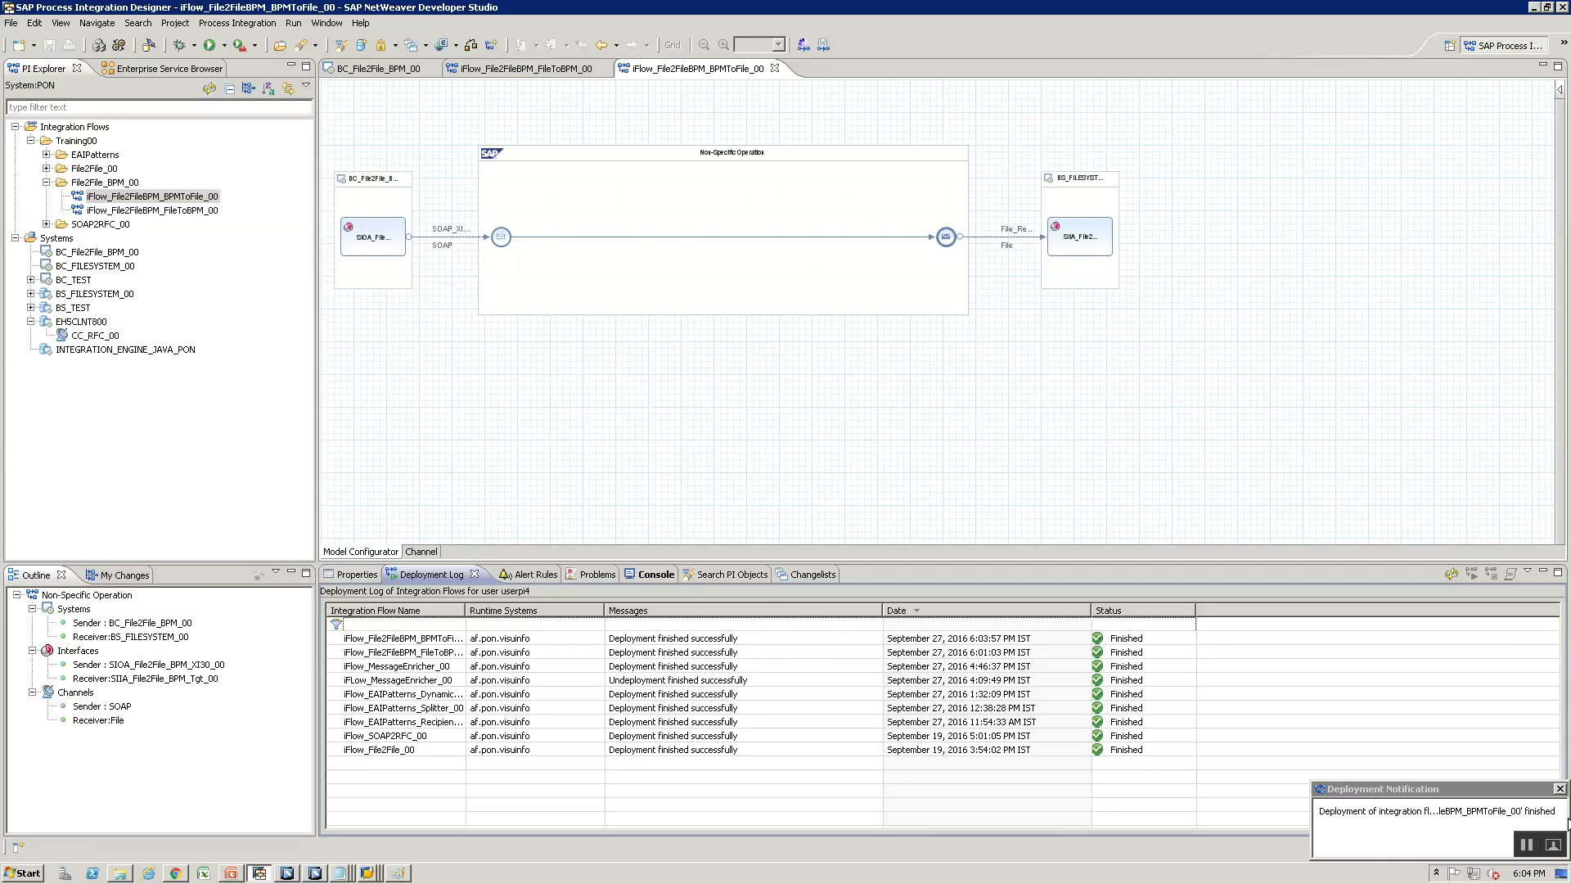
{"action": "left_click", "coordinate": [1559, 788]}
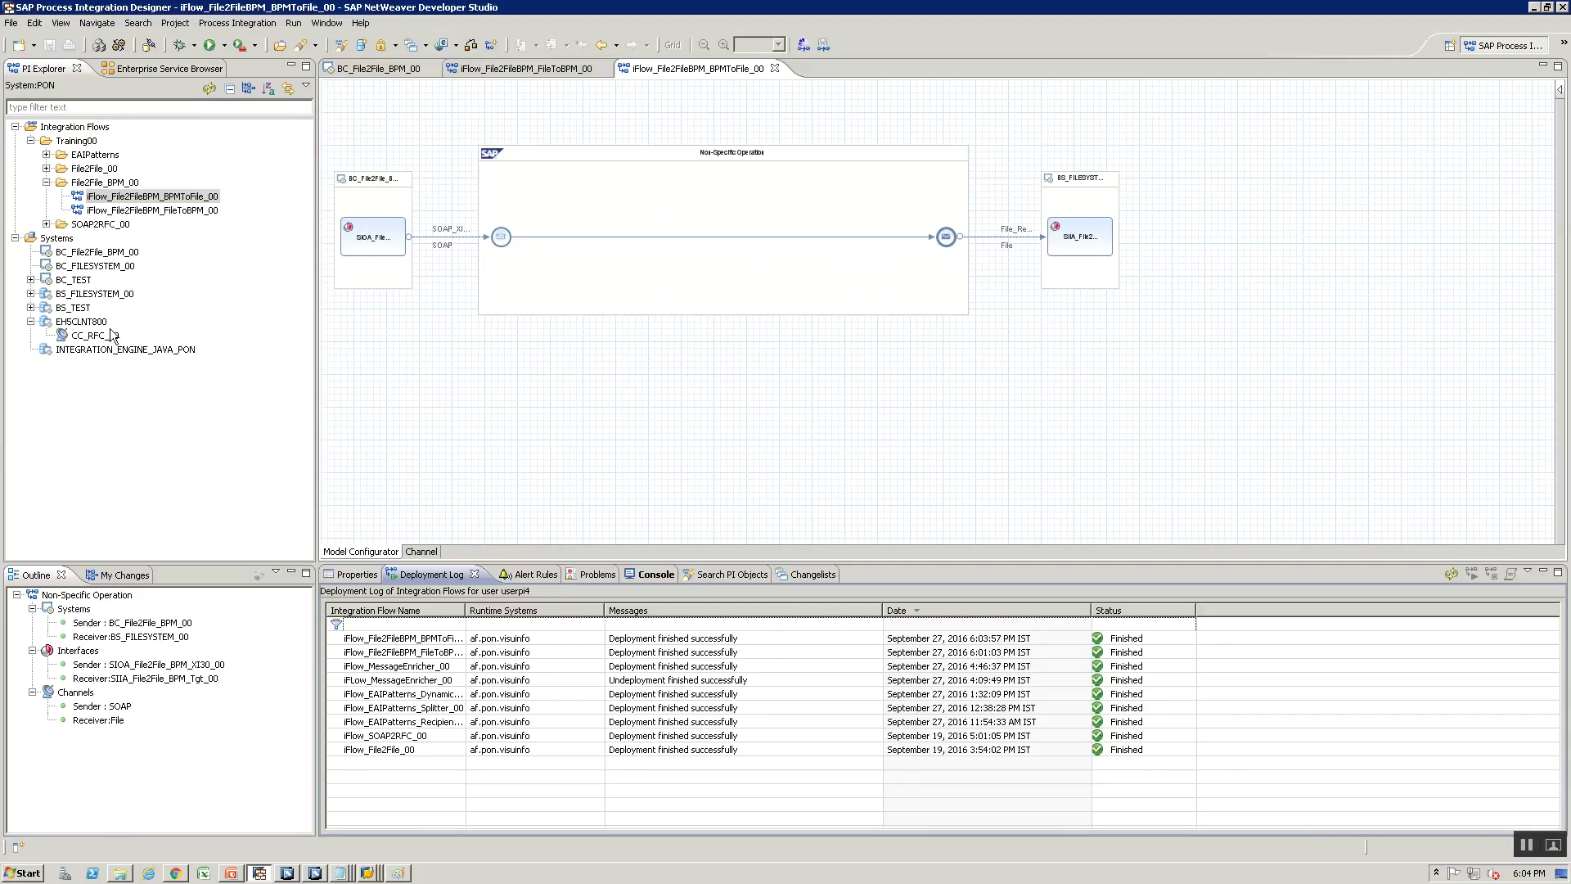